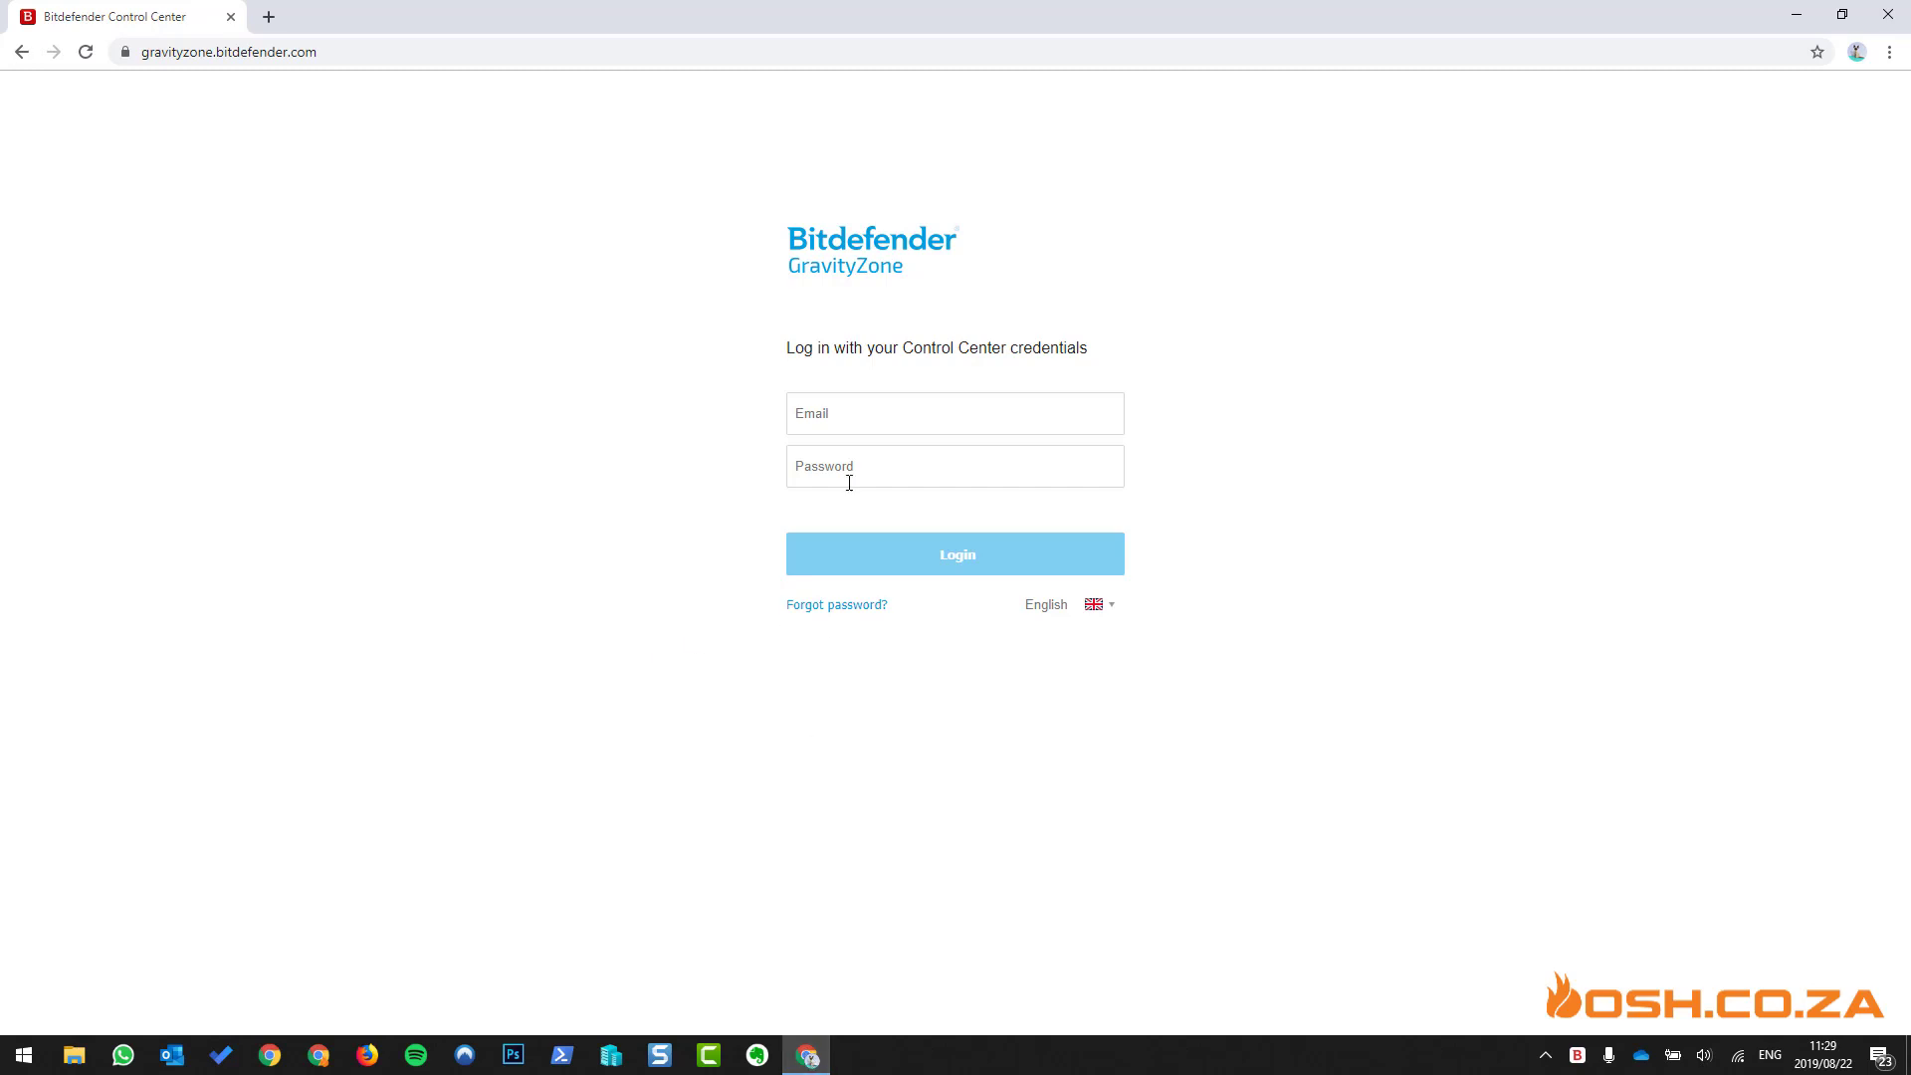
- Sign in to the GravityZone Control Center with the account e-mail and password
click(874, 404)
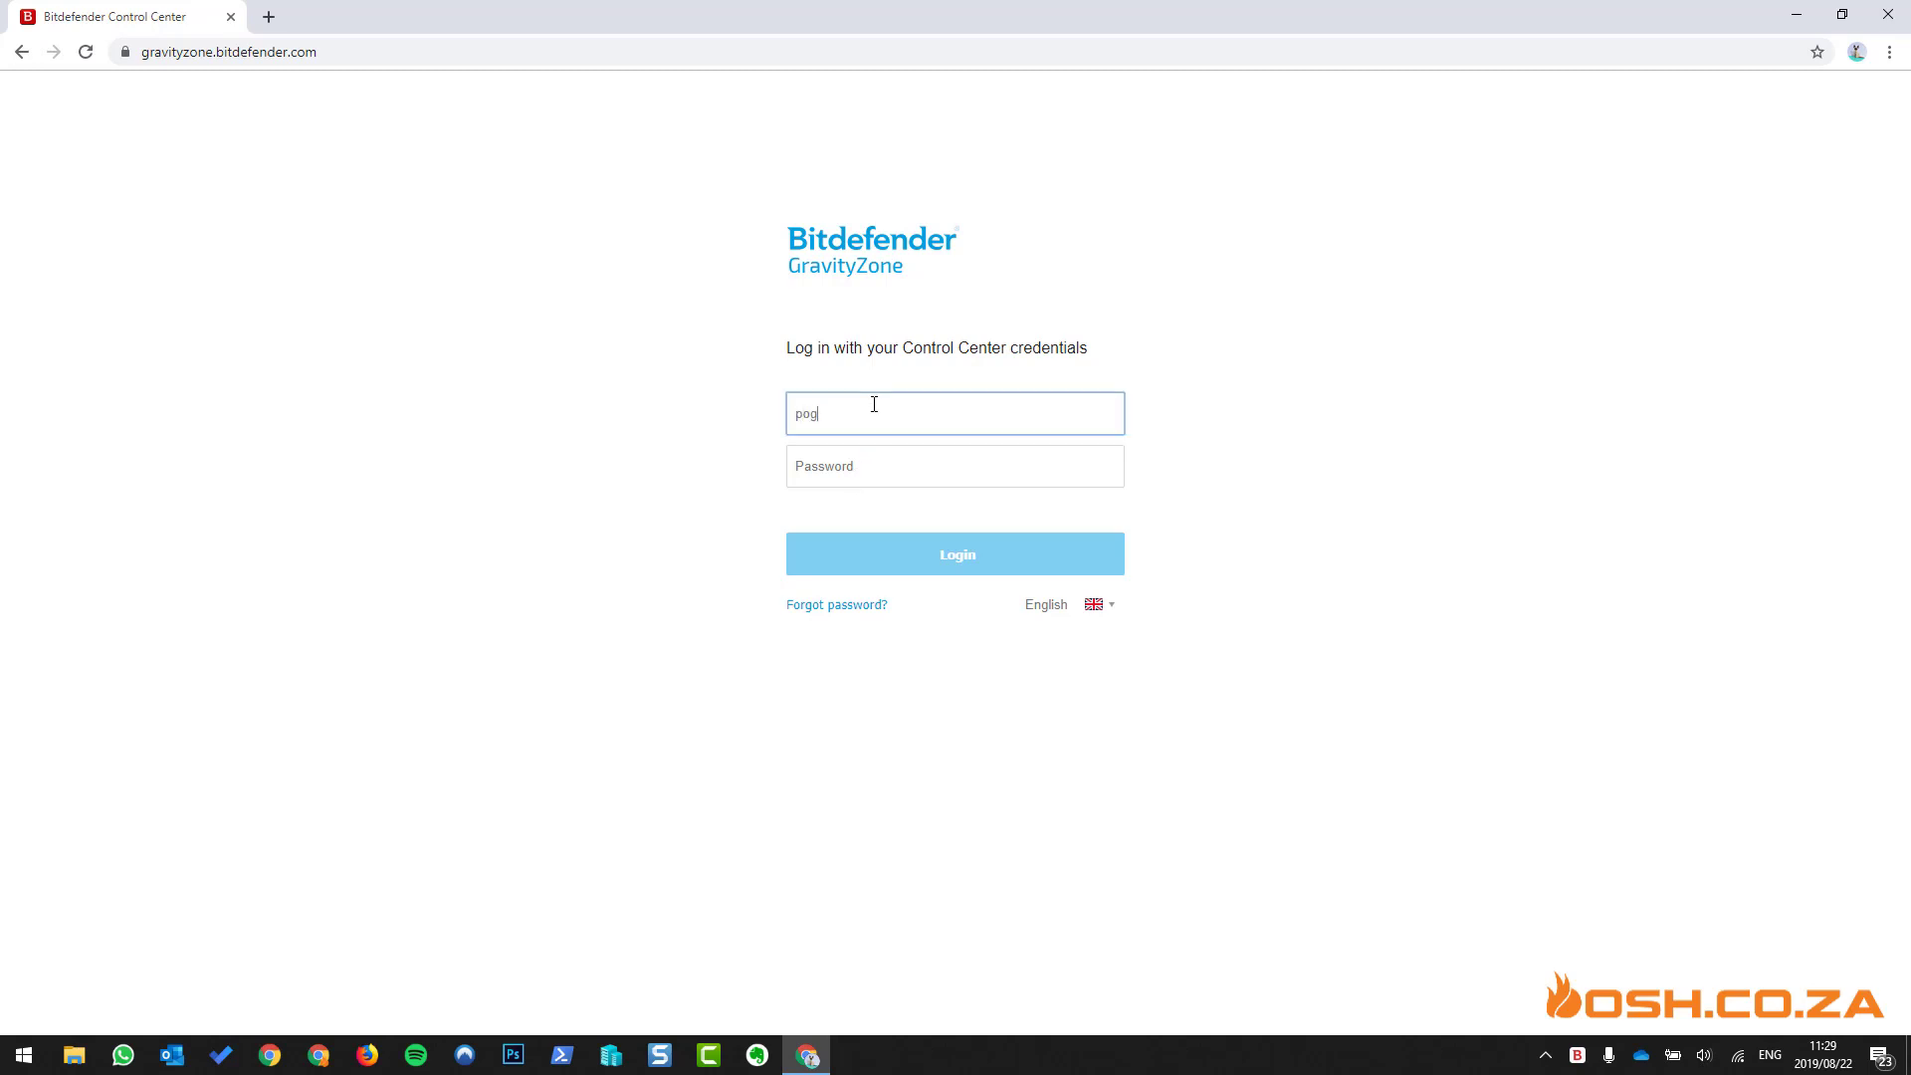
key(Tab)
key(ctrl+v)
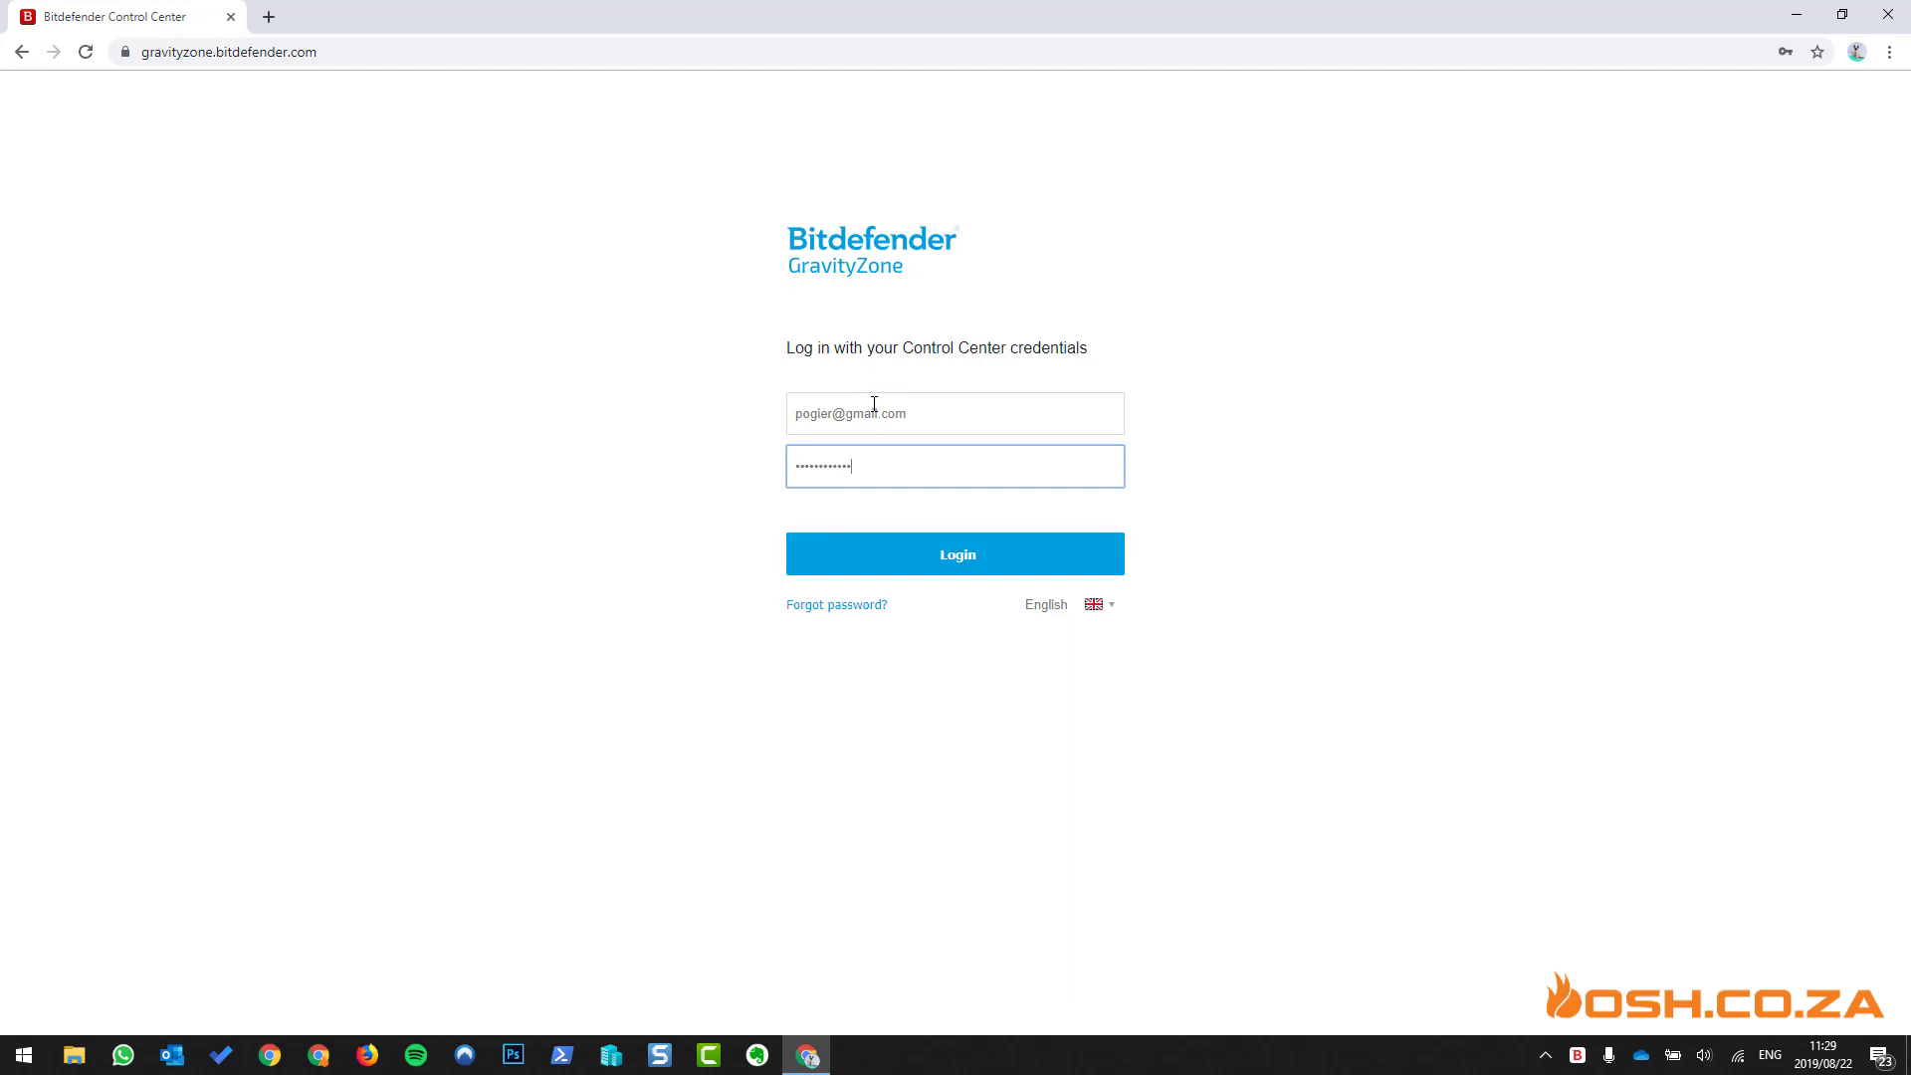
key(Return)
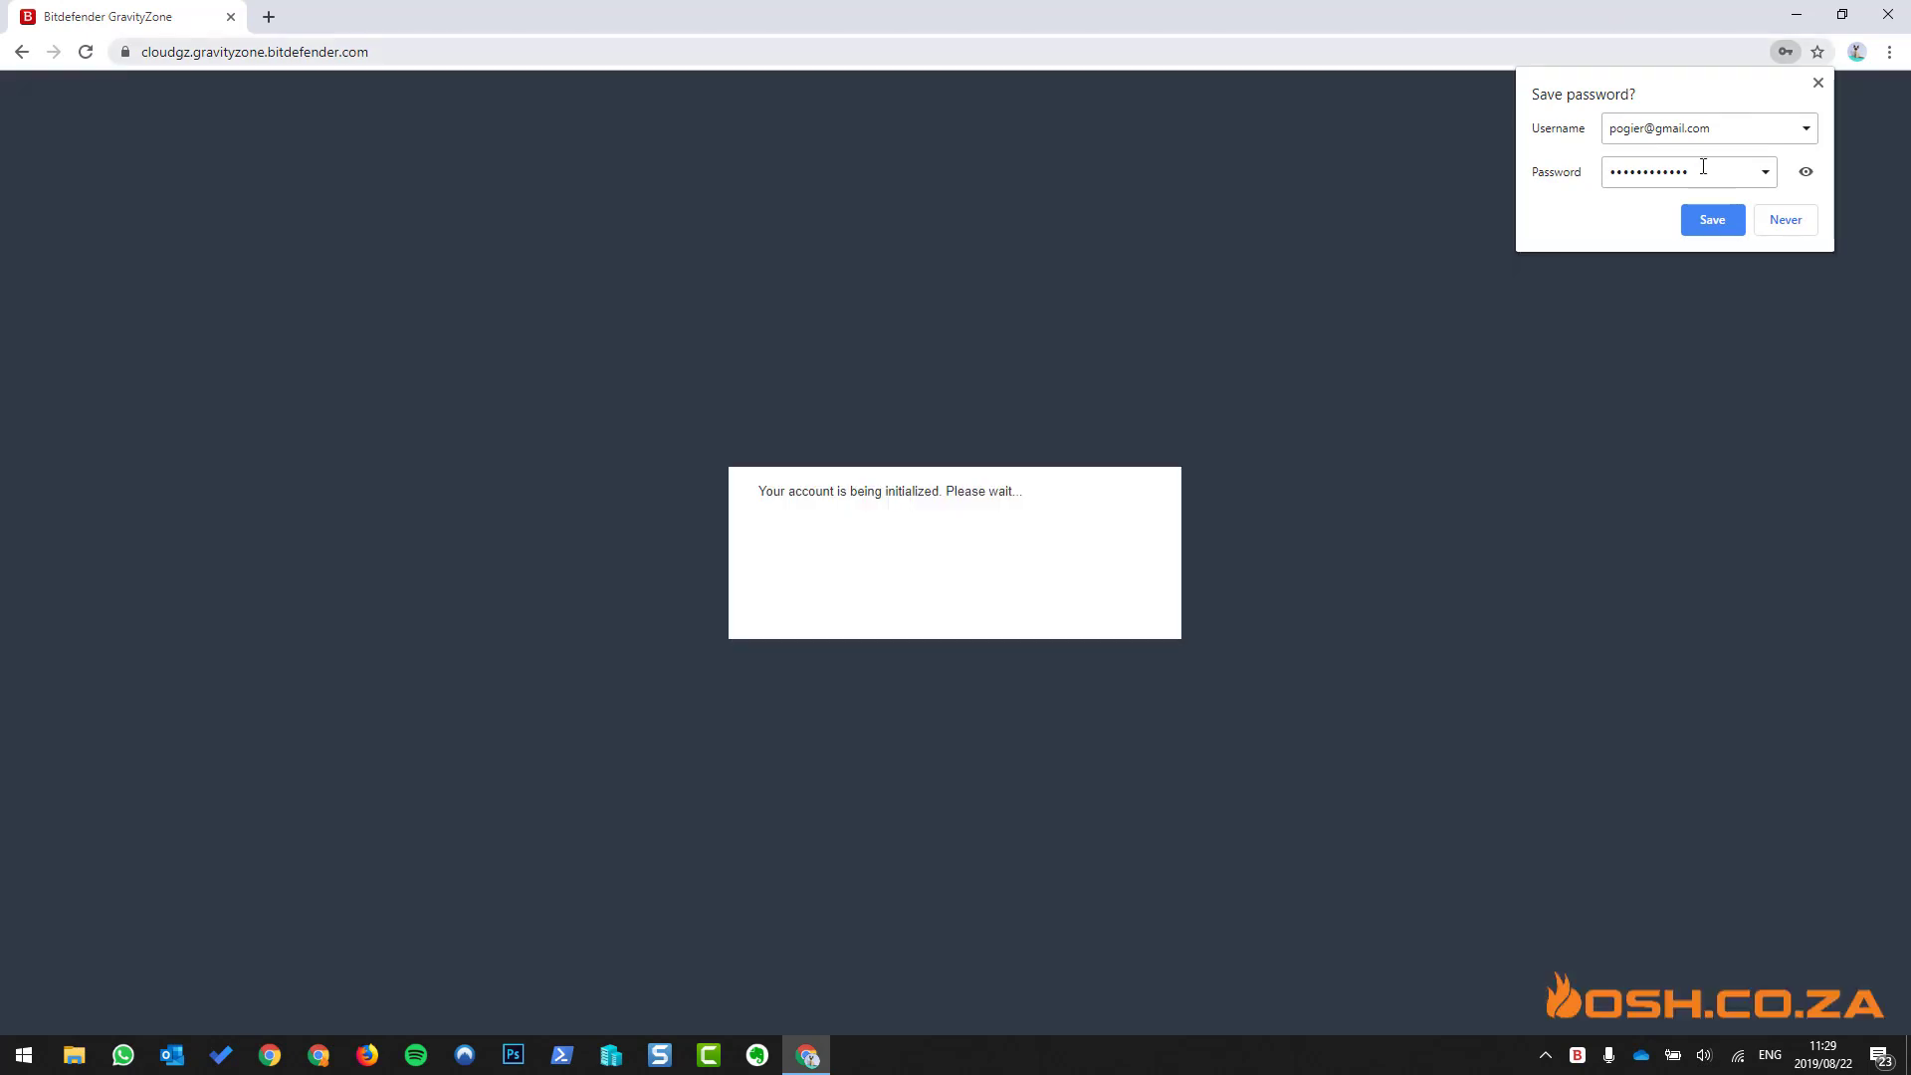
- Save the login in the browser, then accept the EULA terms and continue
click(1712, 219)
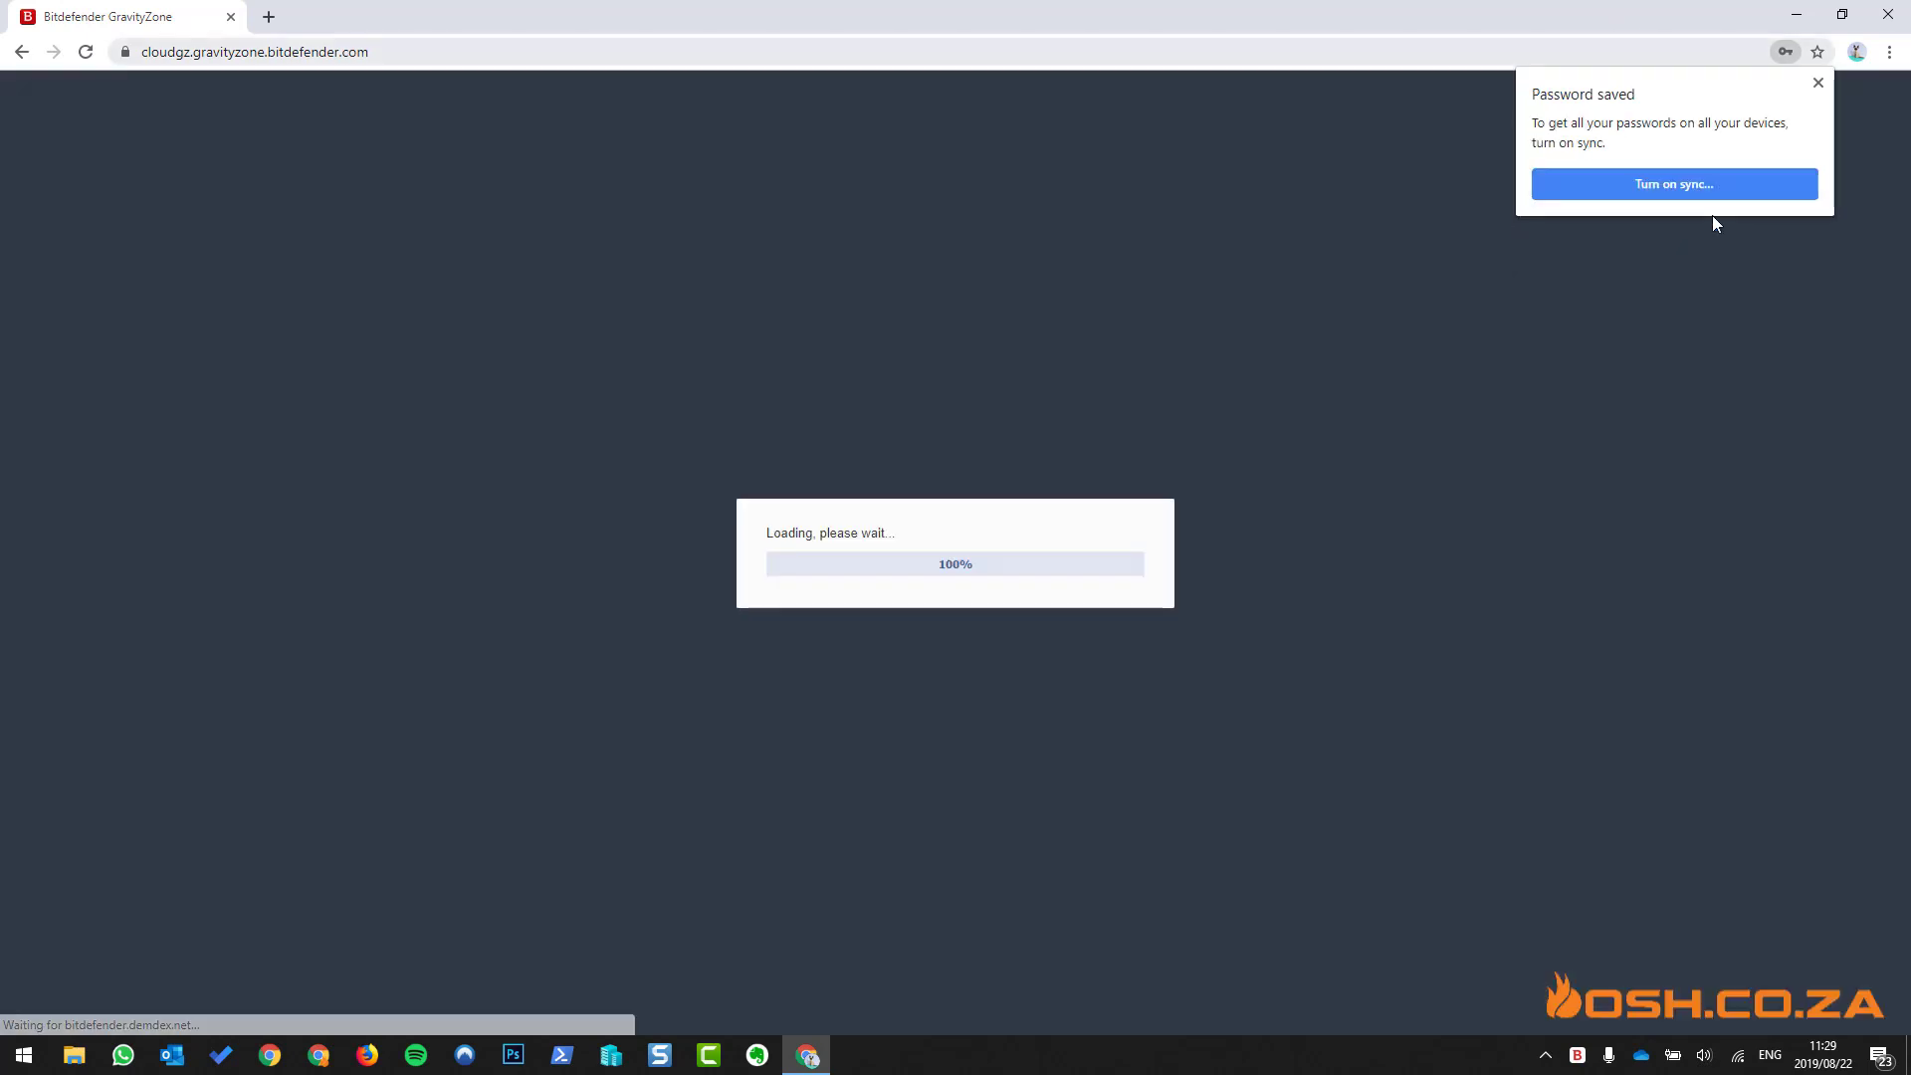
click(1817, 84)
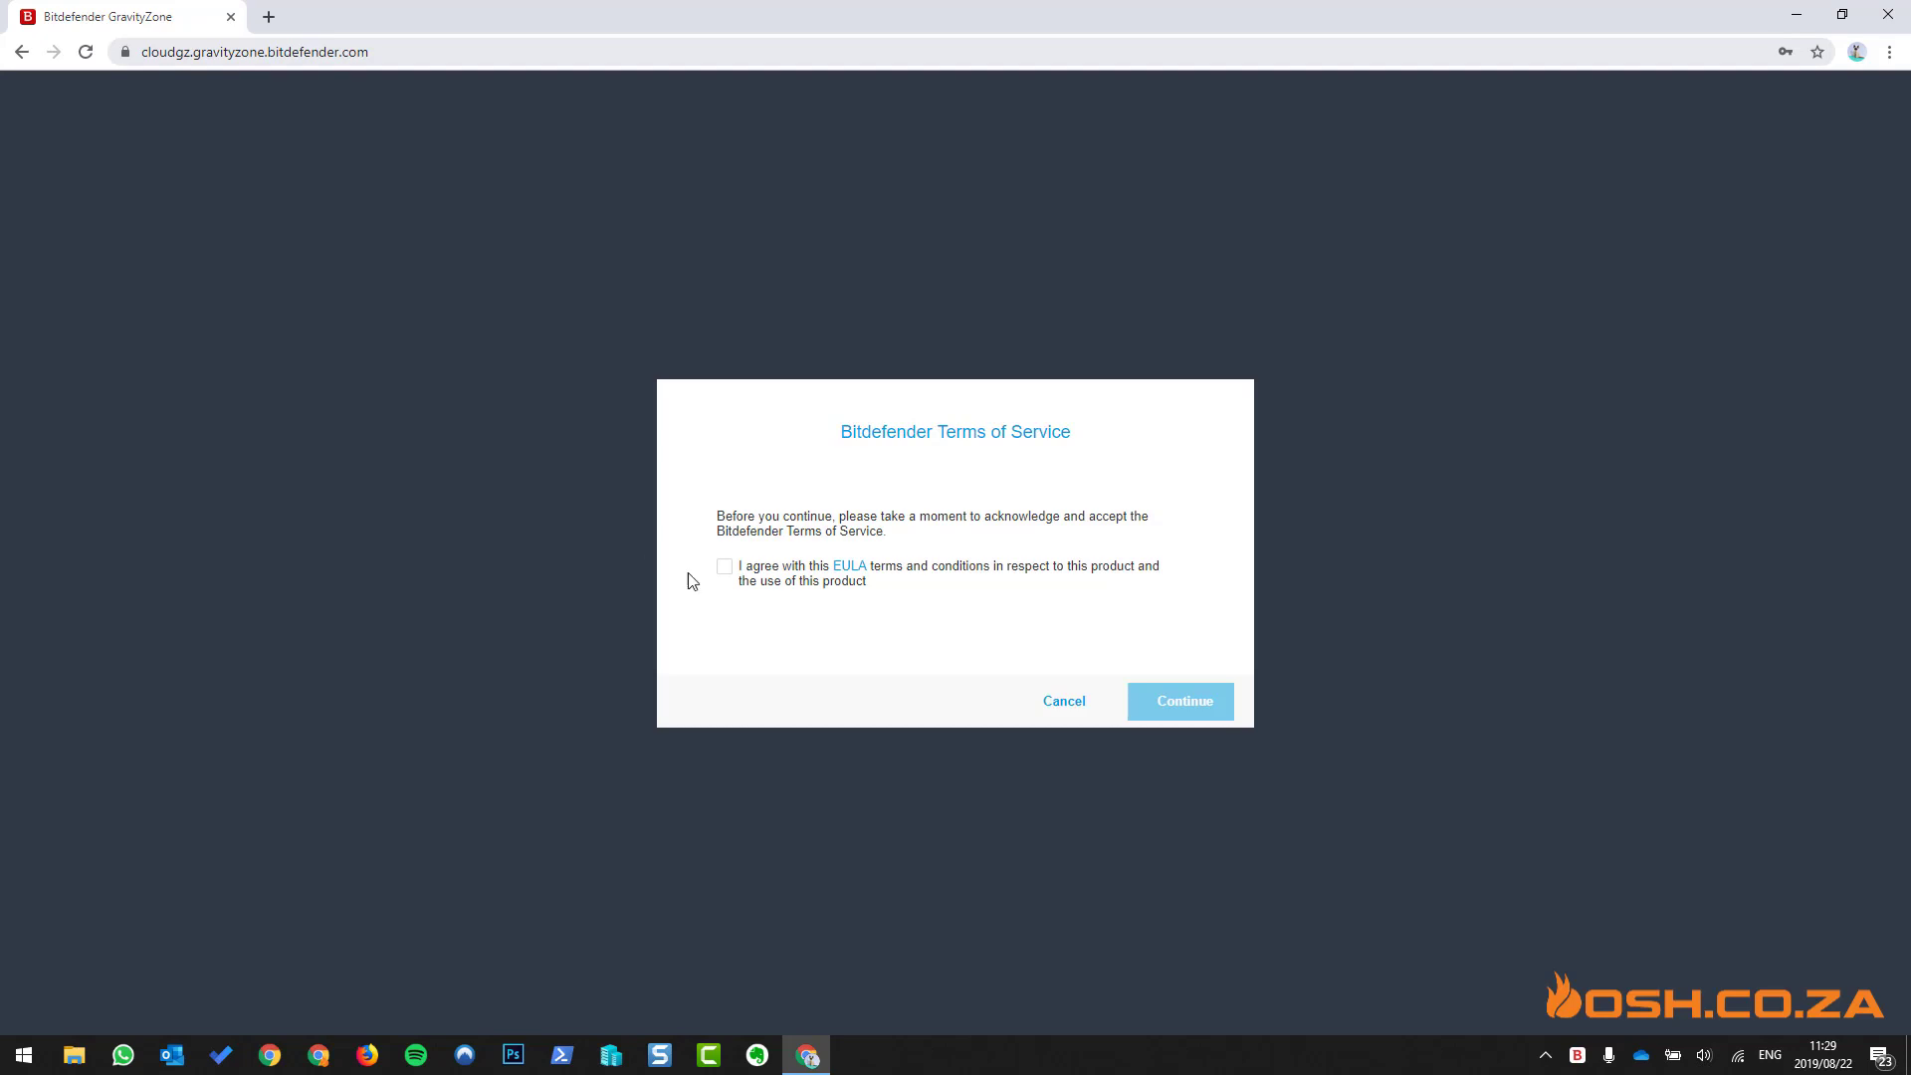
click(725, 567)
click(1170, 696)
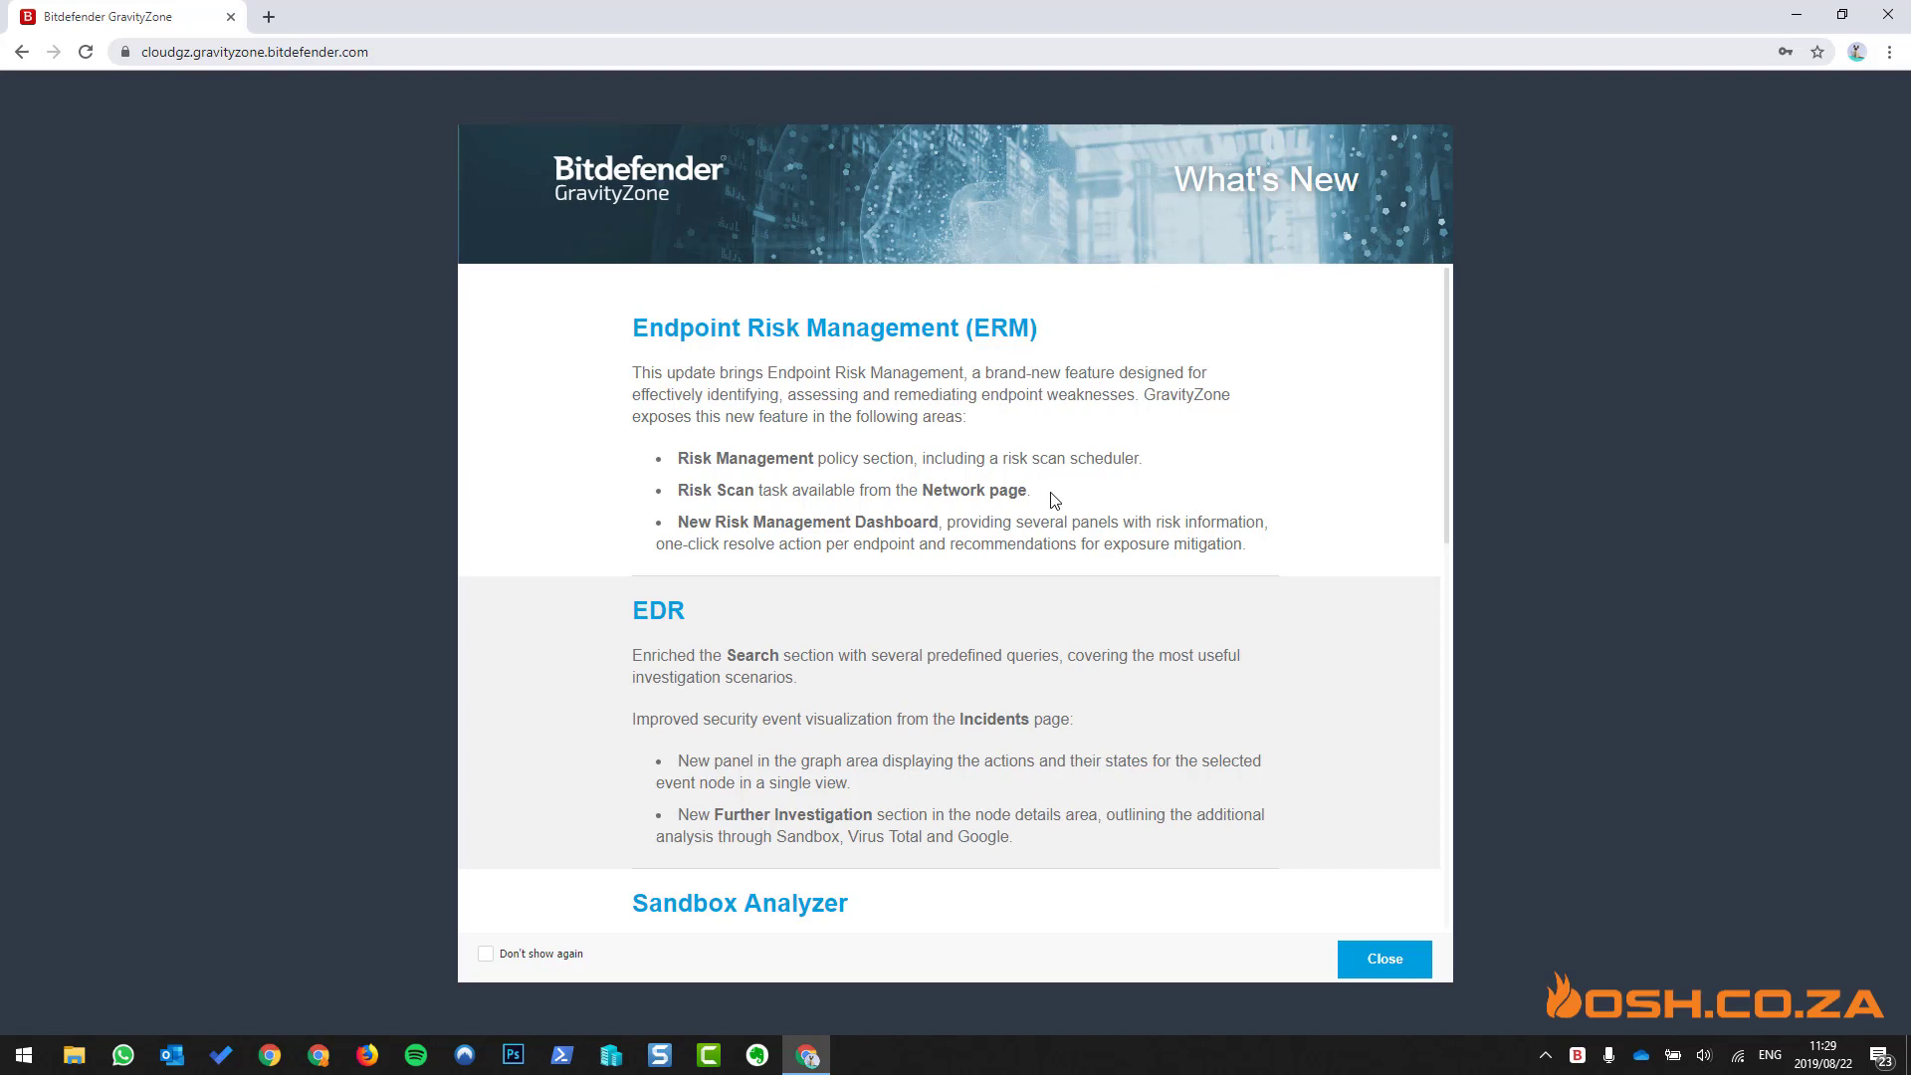
- Read through What's New and close it with Don't show again ticked
scroll(1054, 499, down, 5)
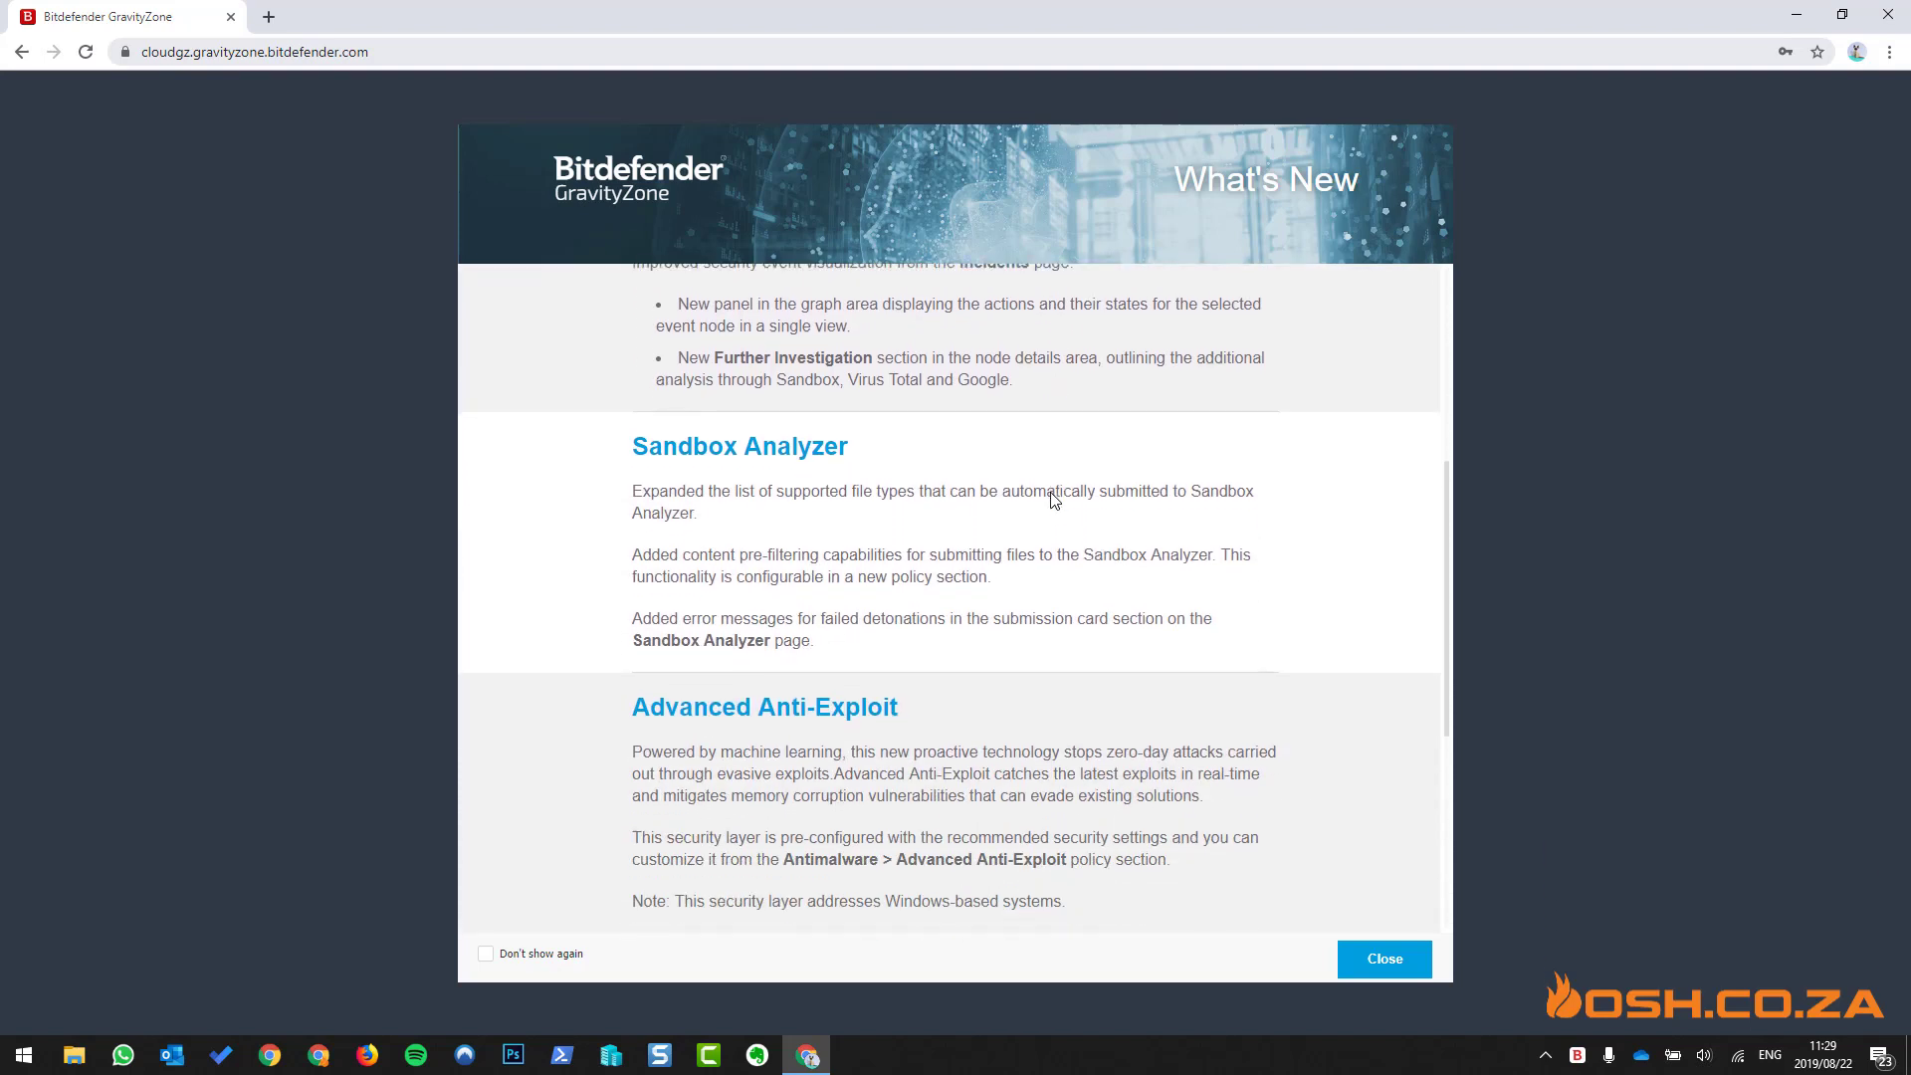
scroll(1054, 500, down, 4)
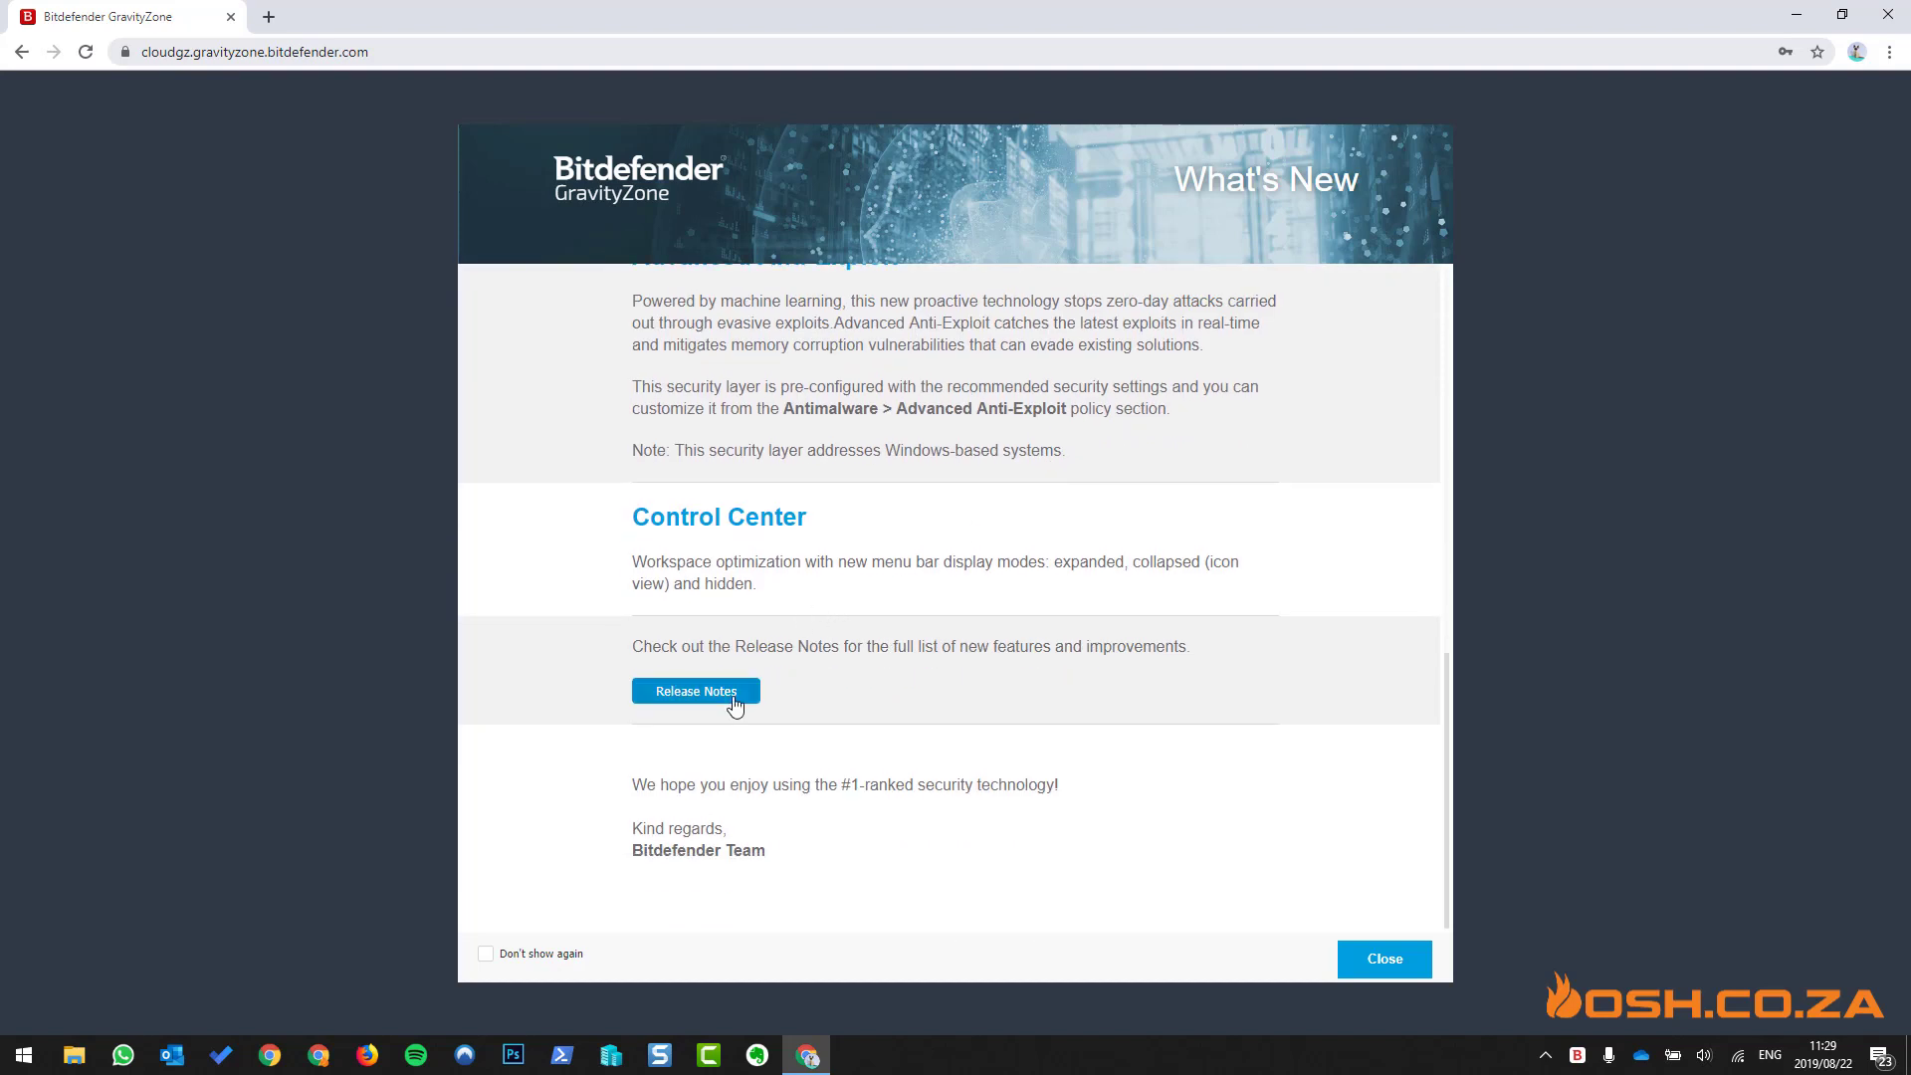
click(486, 954)
click(1386, 957)
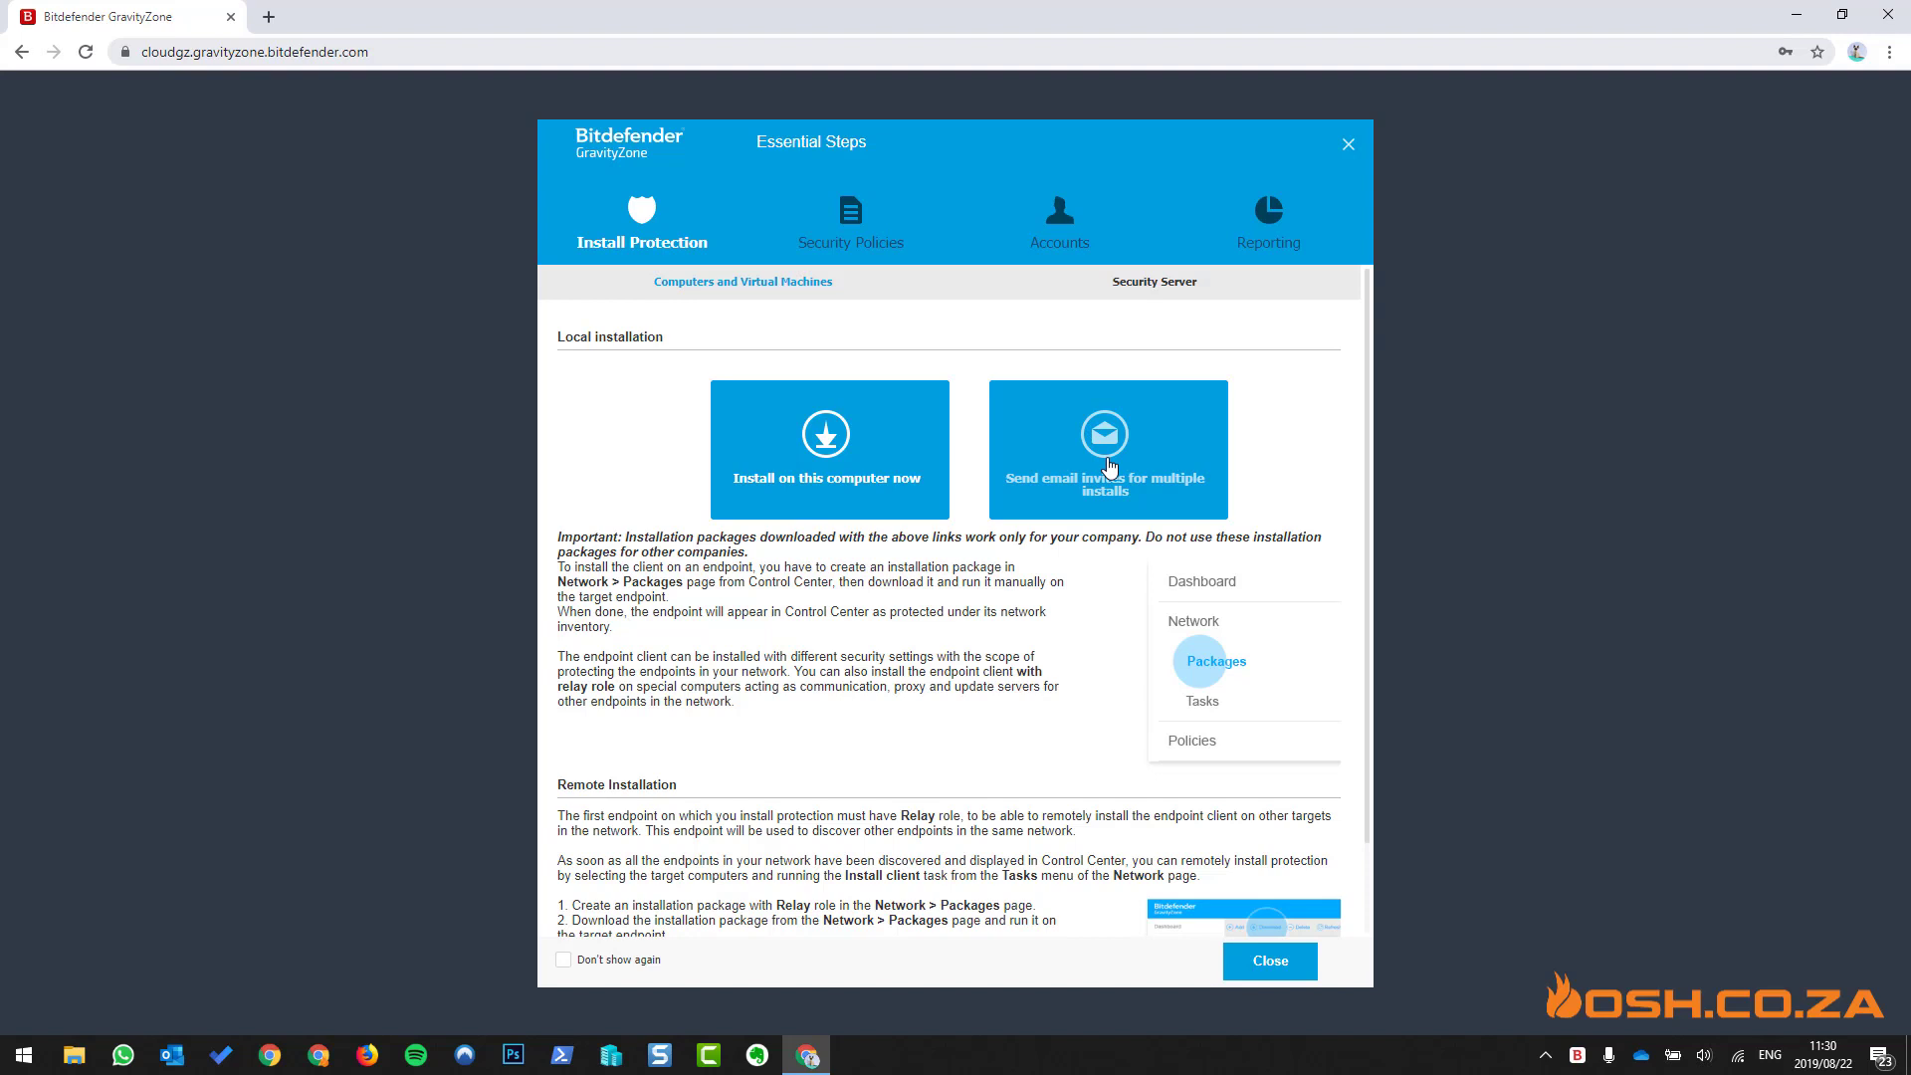
- Browse the Security Policies, Accounts and Reporting tips, then close the guide with Don't show again ticked
scroll(888, 748, down, 1)
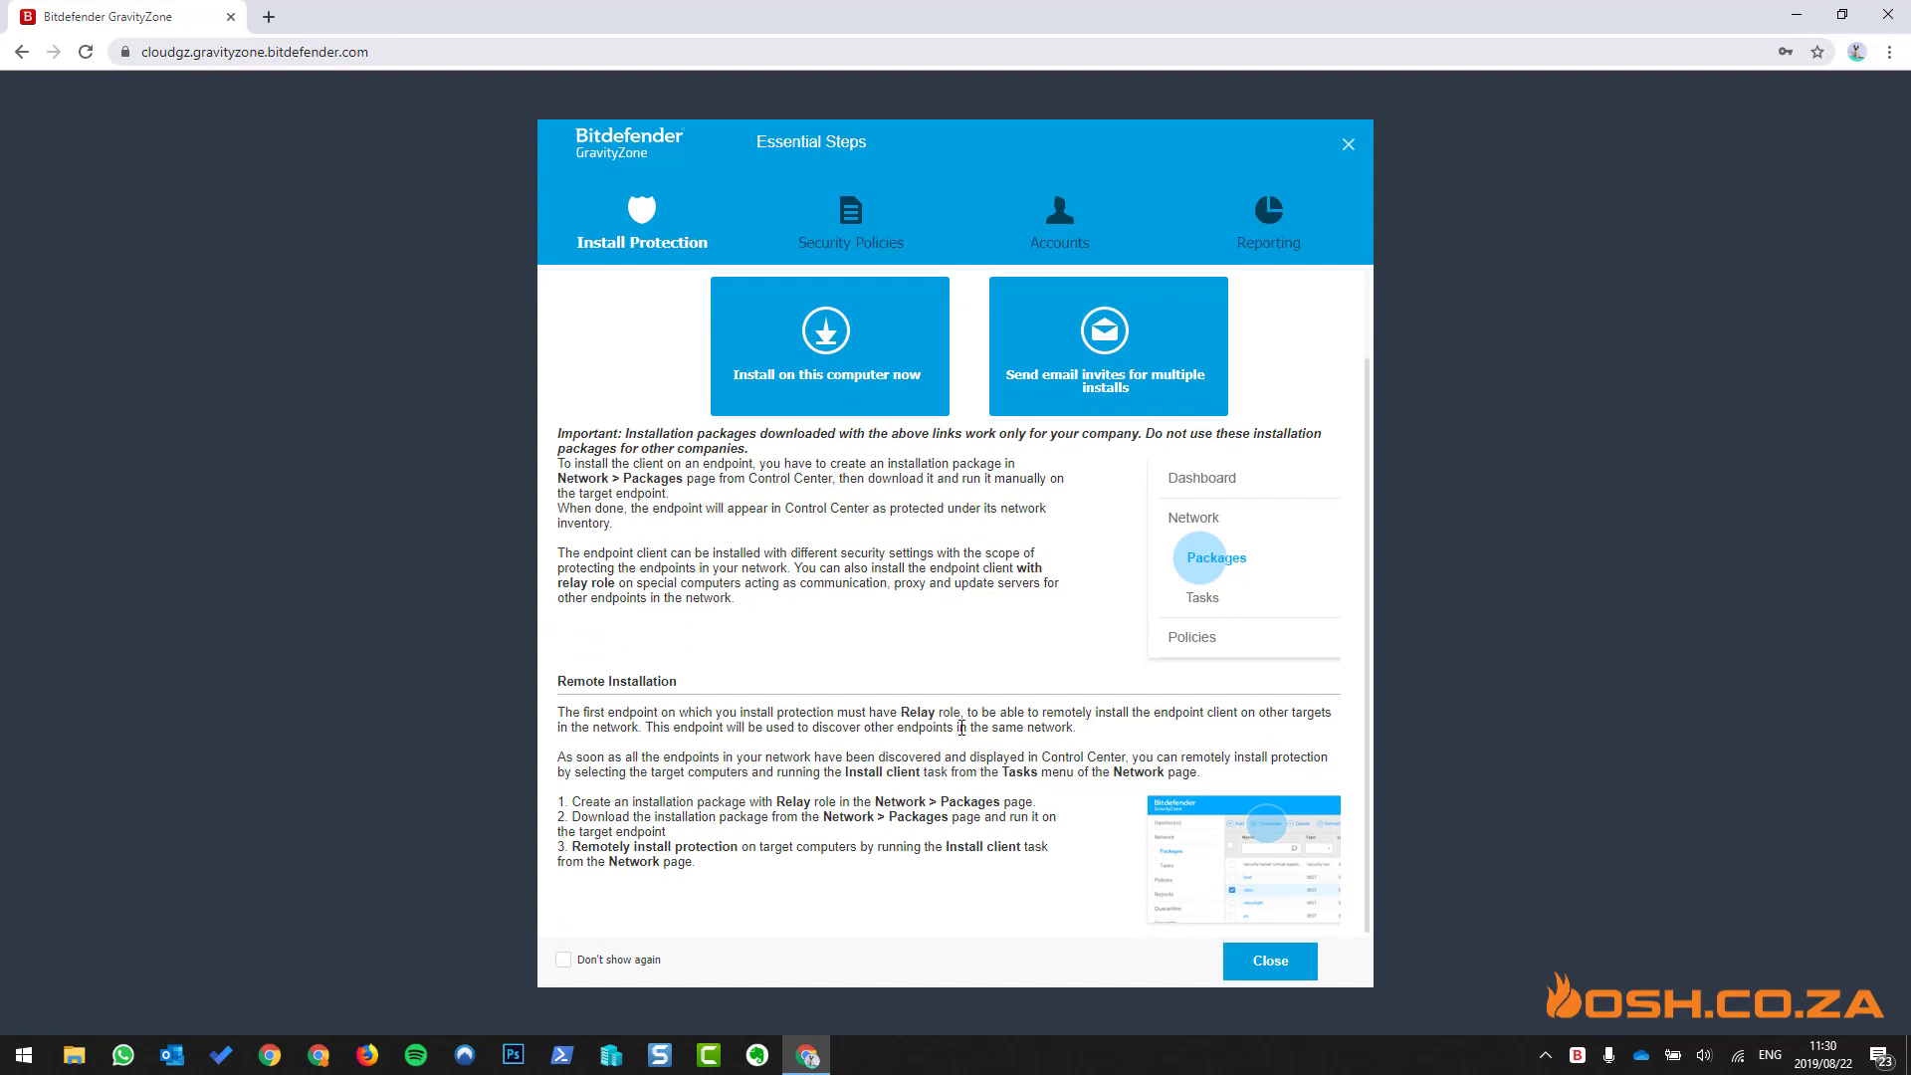
click(866, 237)
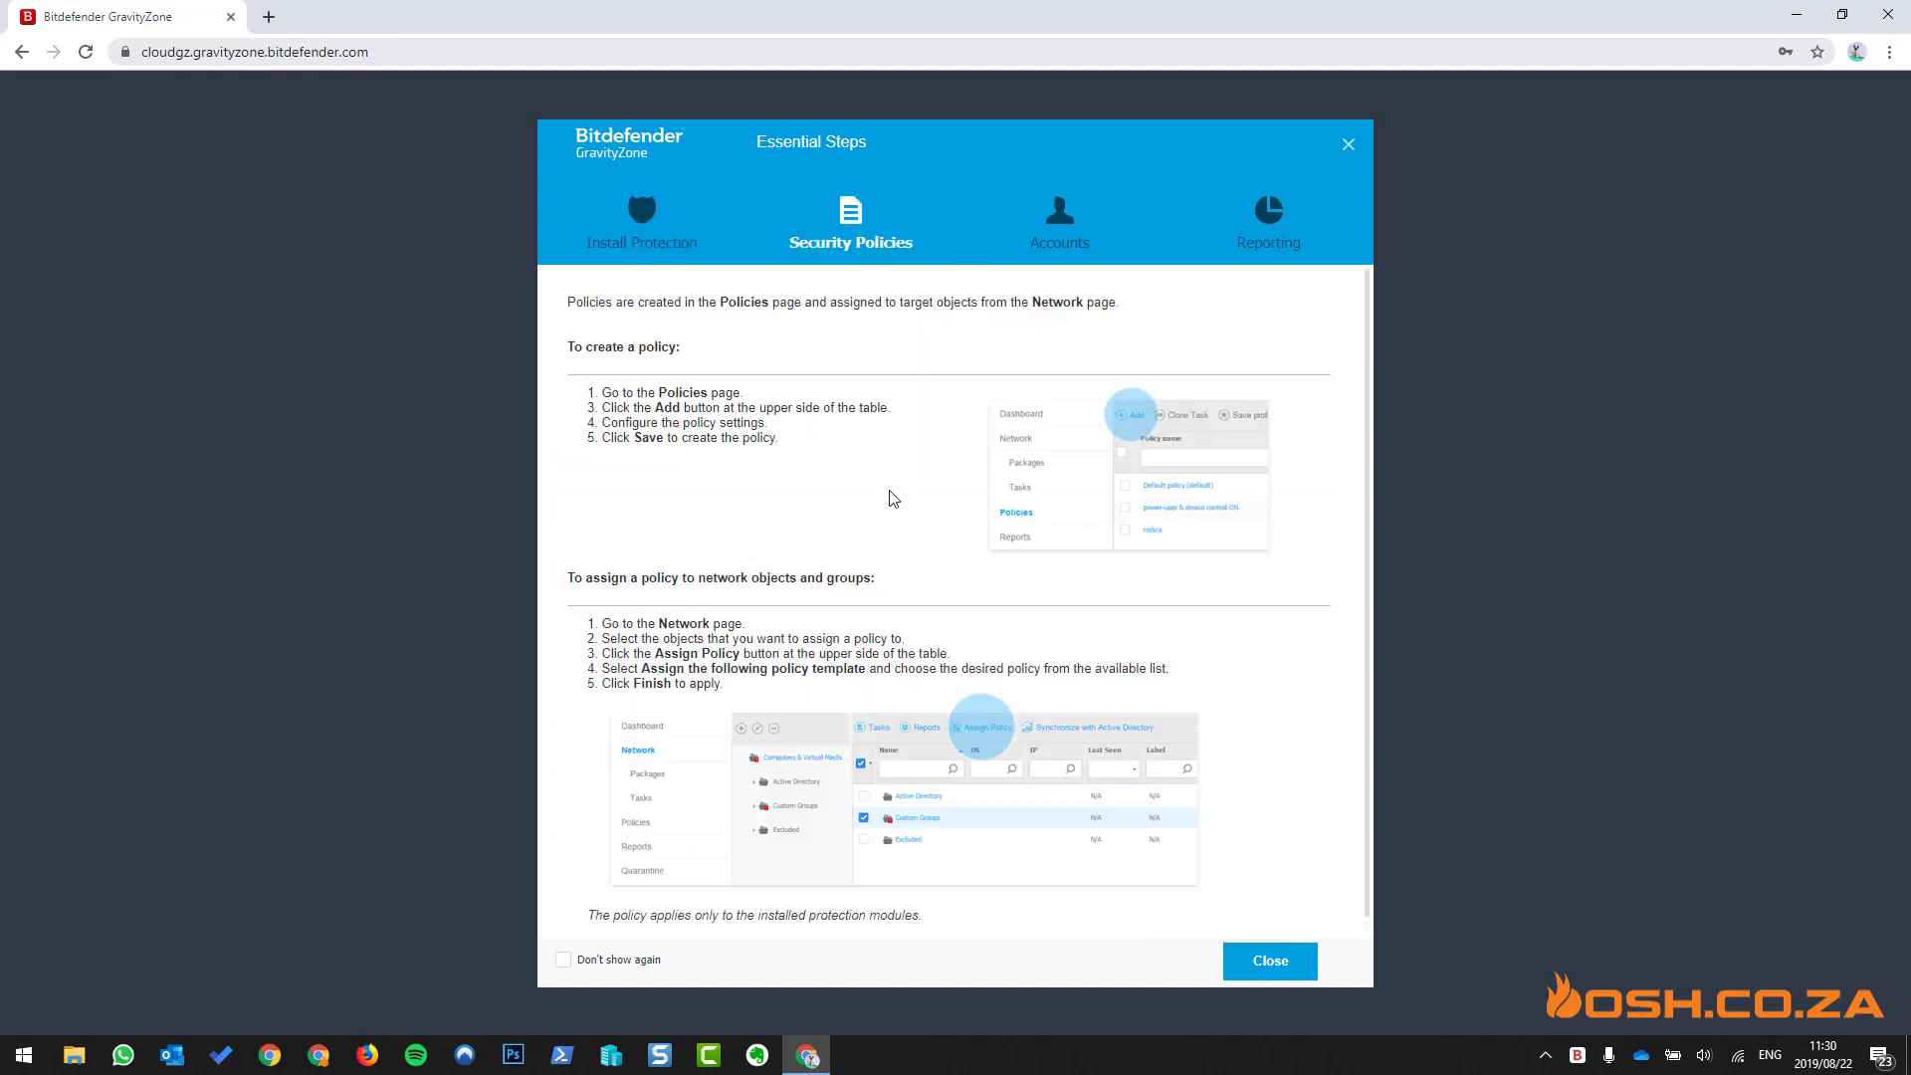
scroll(891, 498, down, 1)
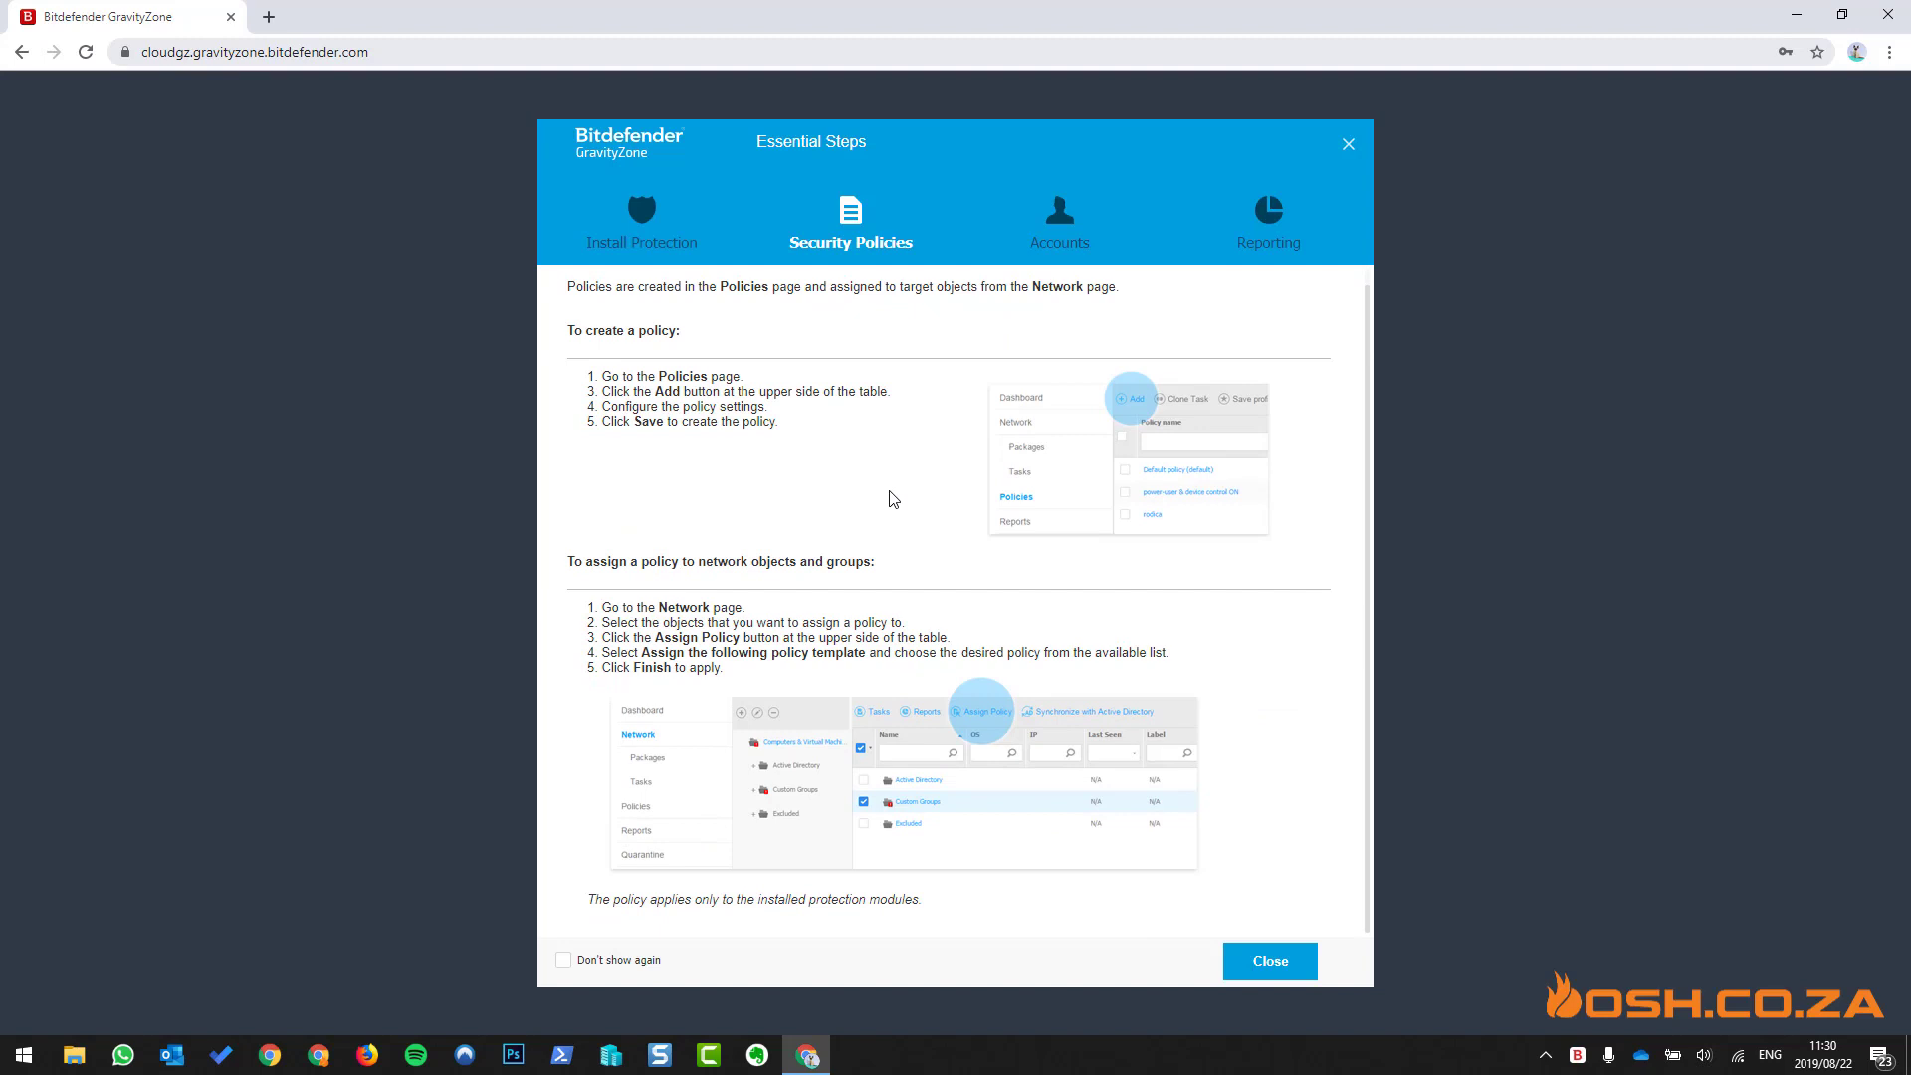
click(1076, 229)
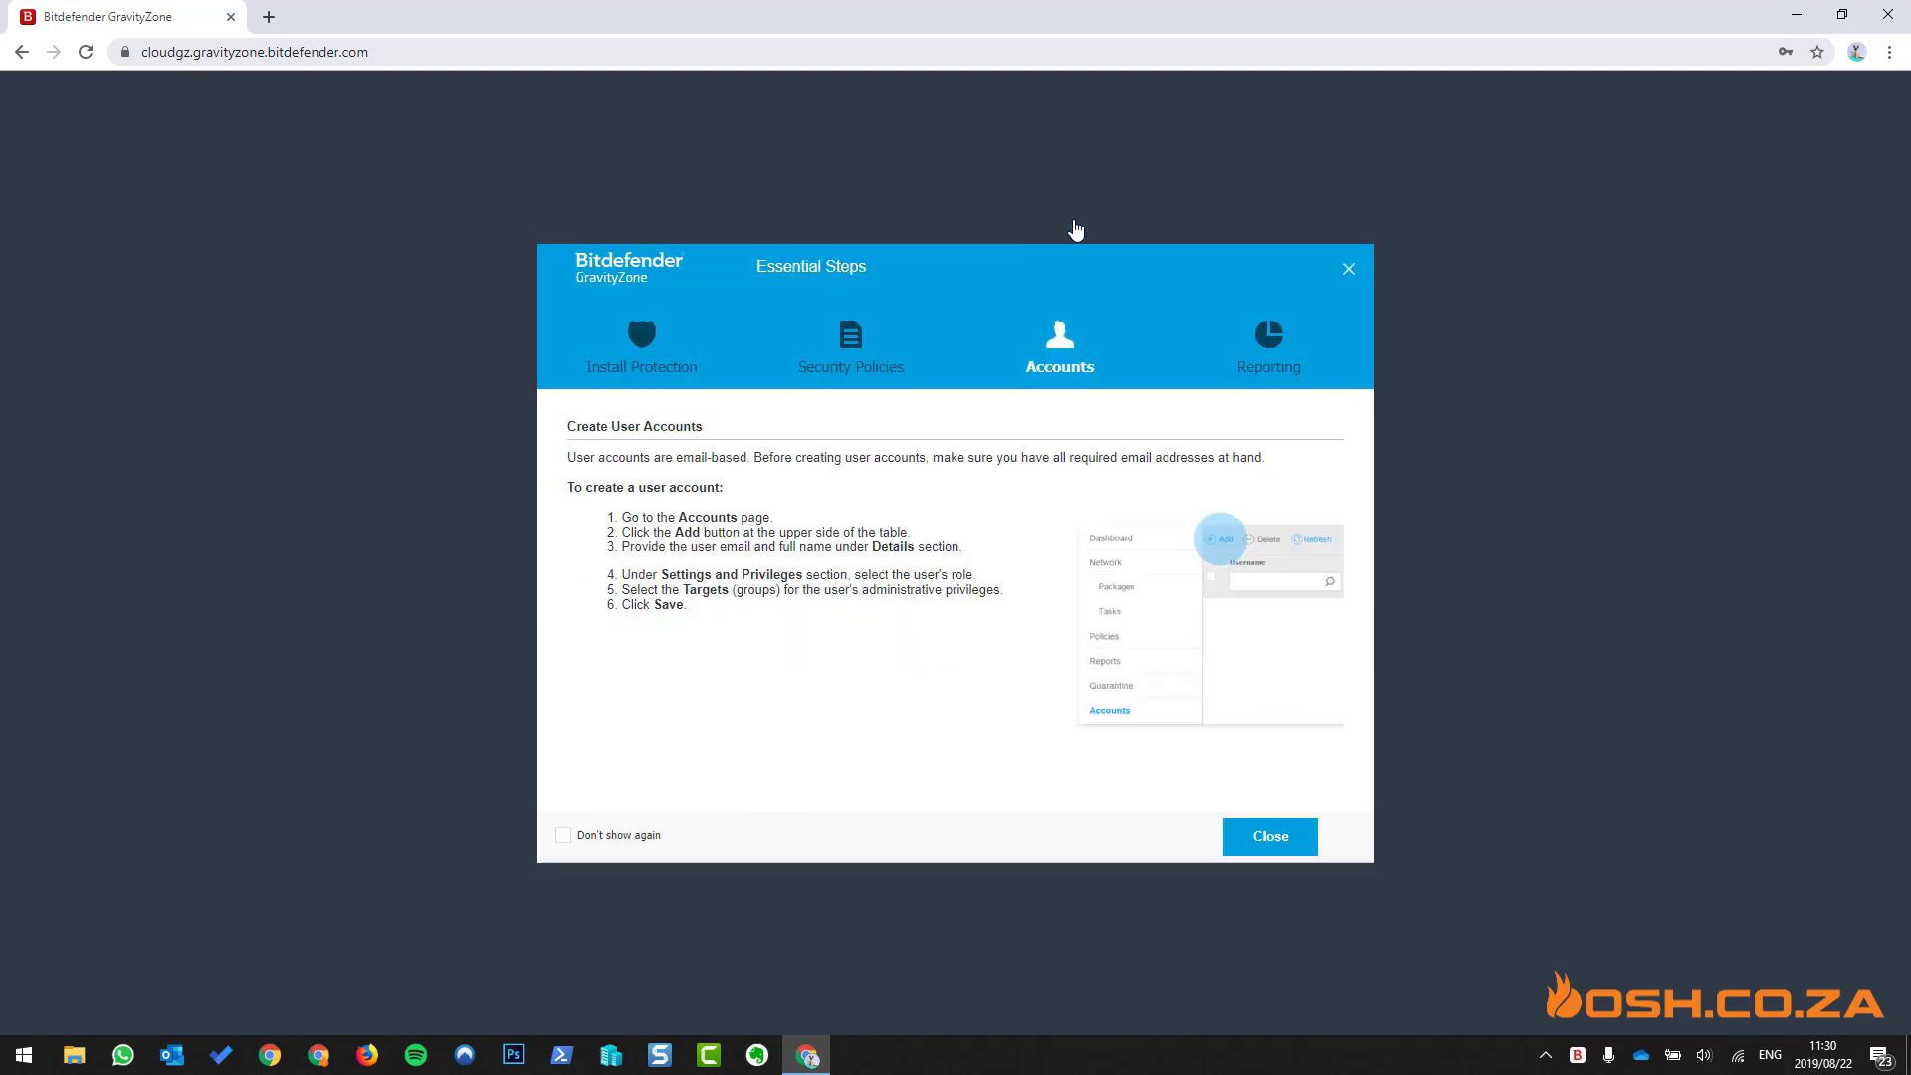
click(1262, 364)
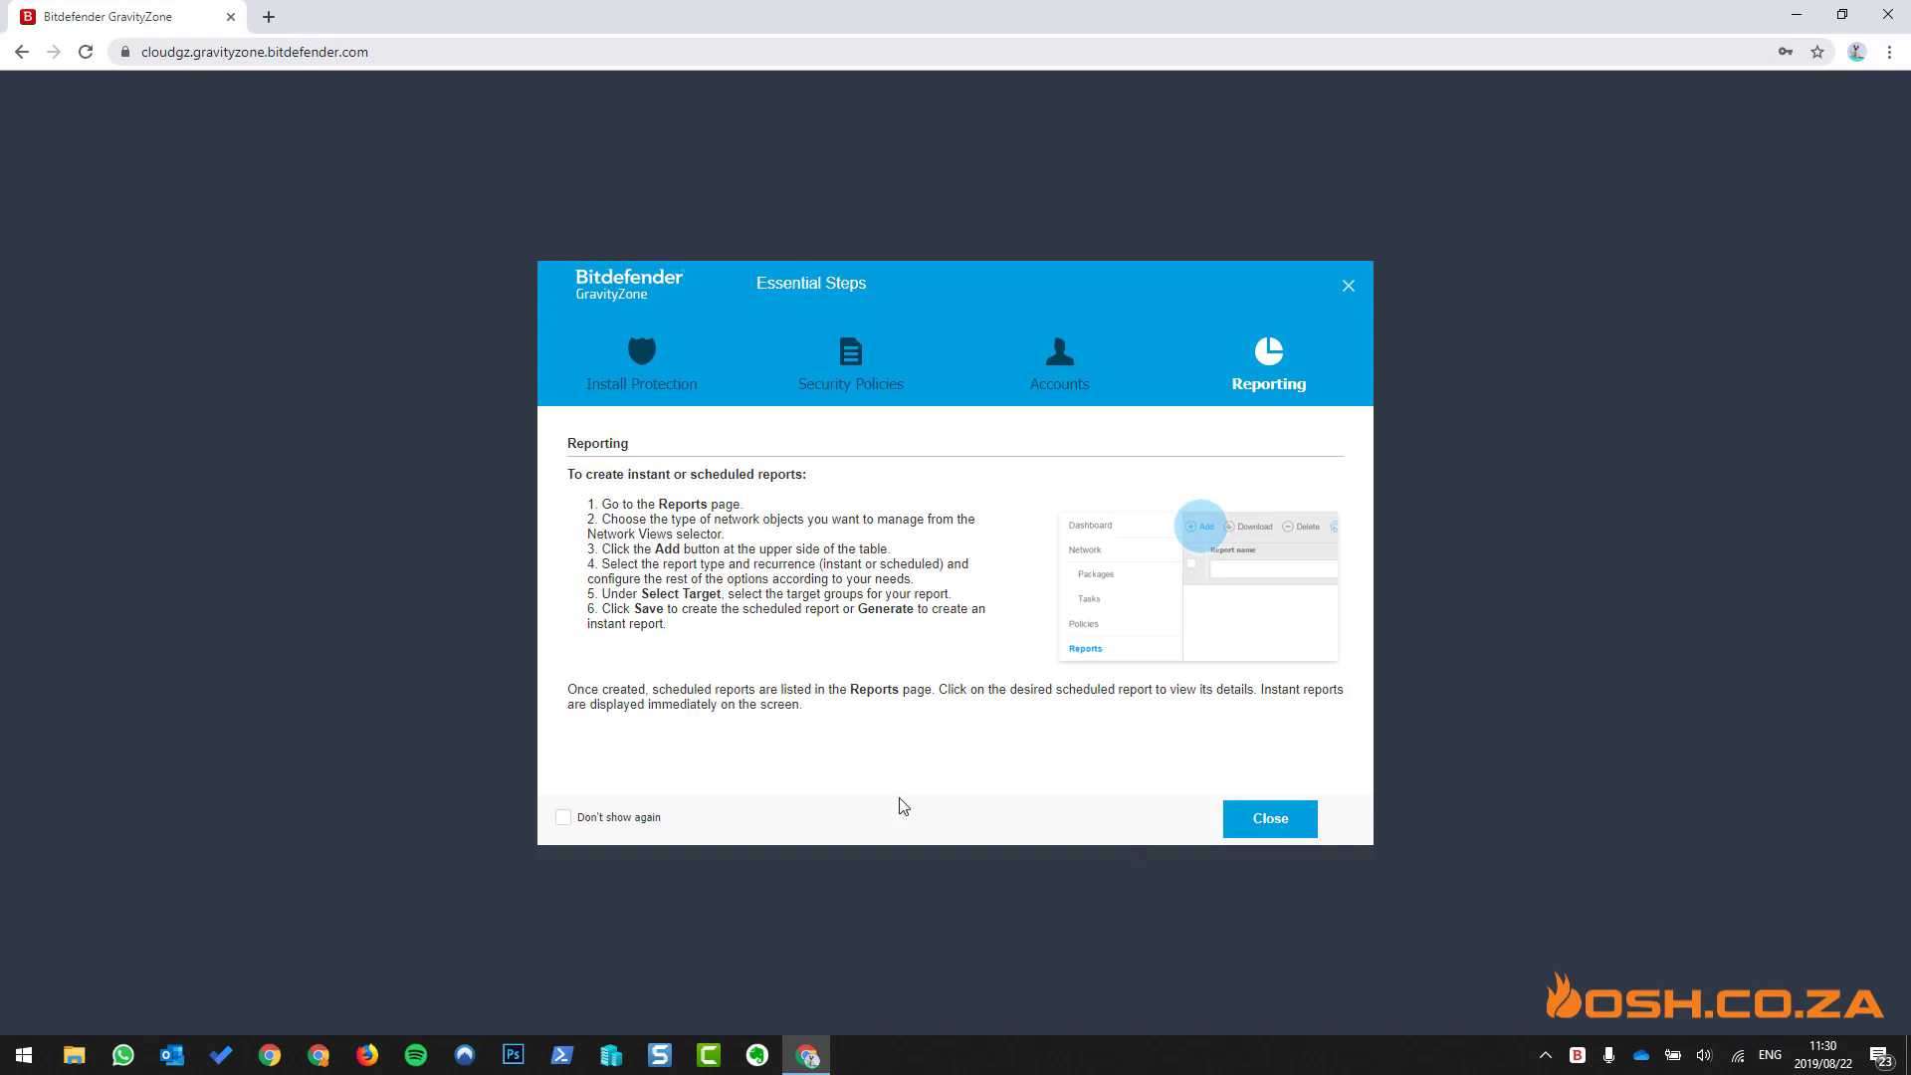
click(563, 818)
click(1299, 818)
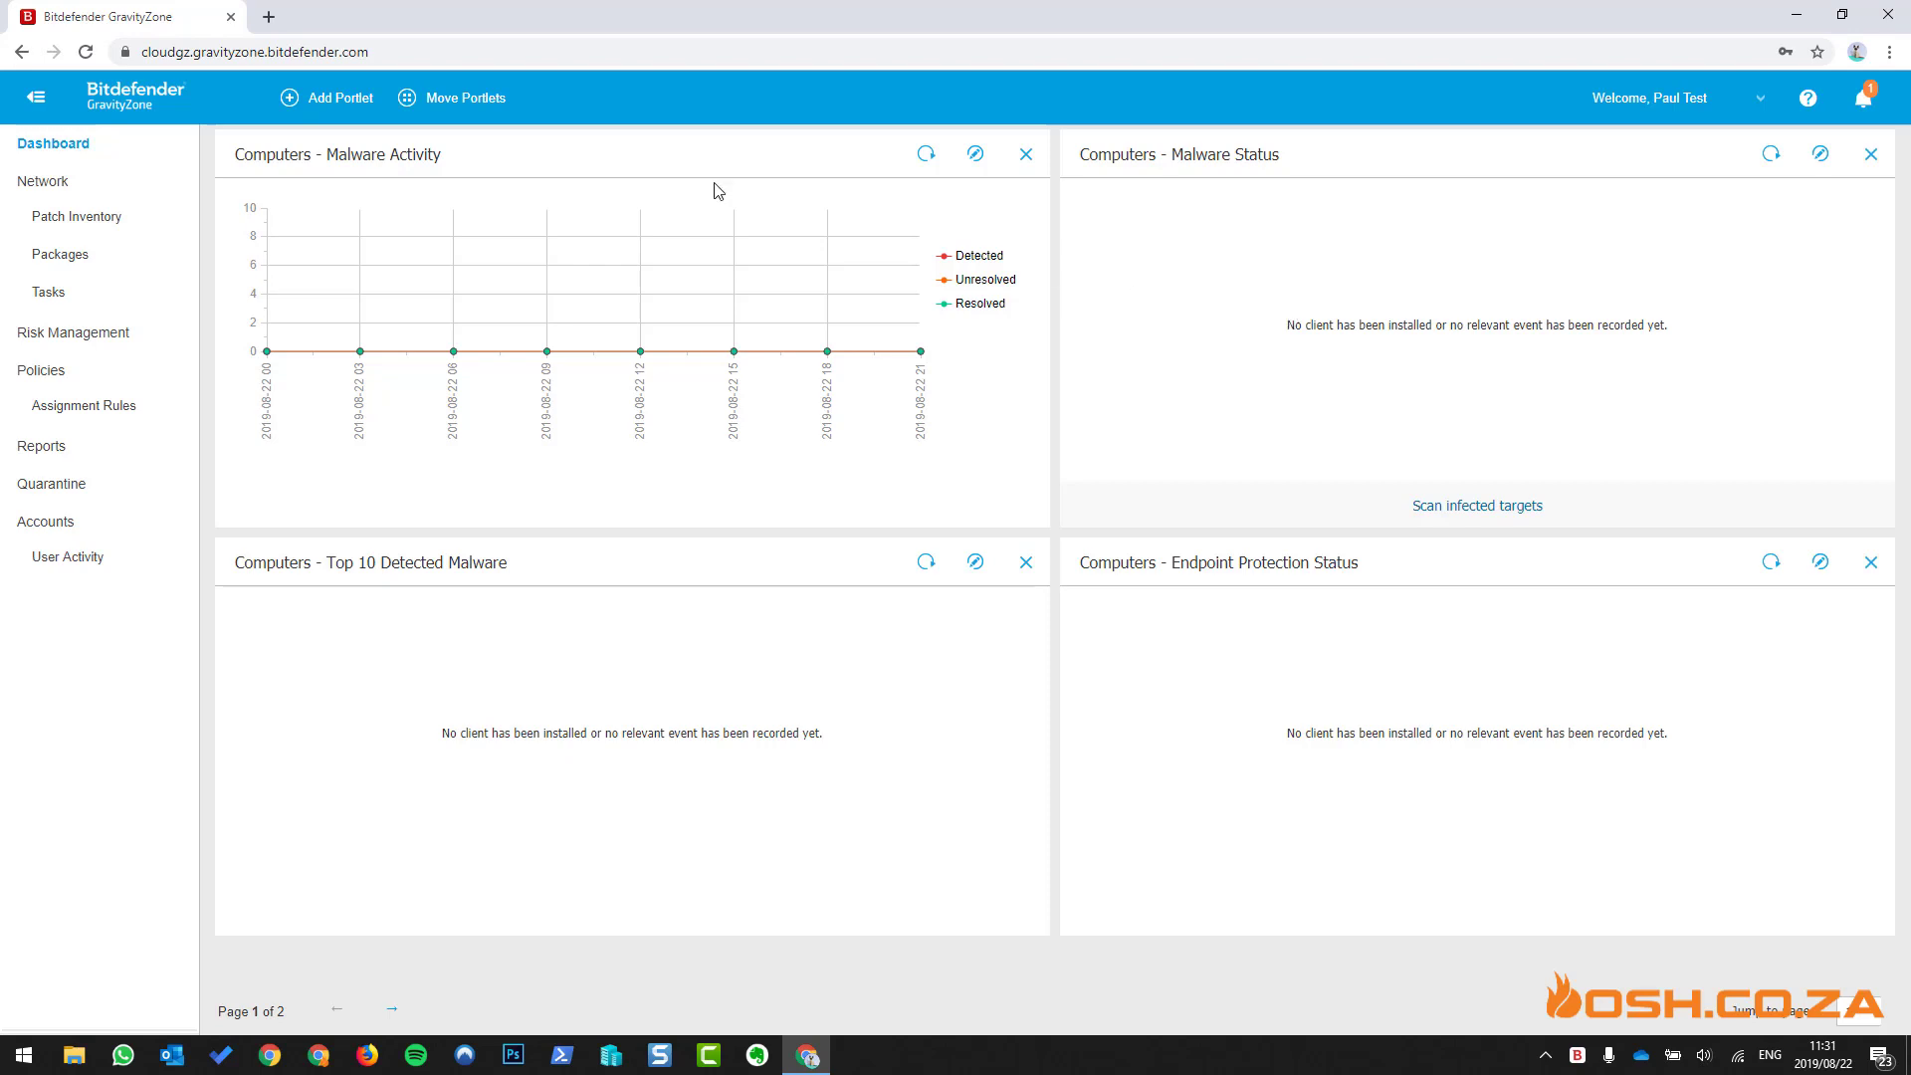
- Add a Blocked Websites portlet for This month targeting the whole Bitdefender Trial company
click(364, 101)
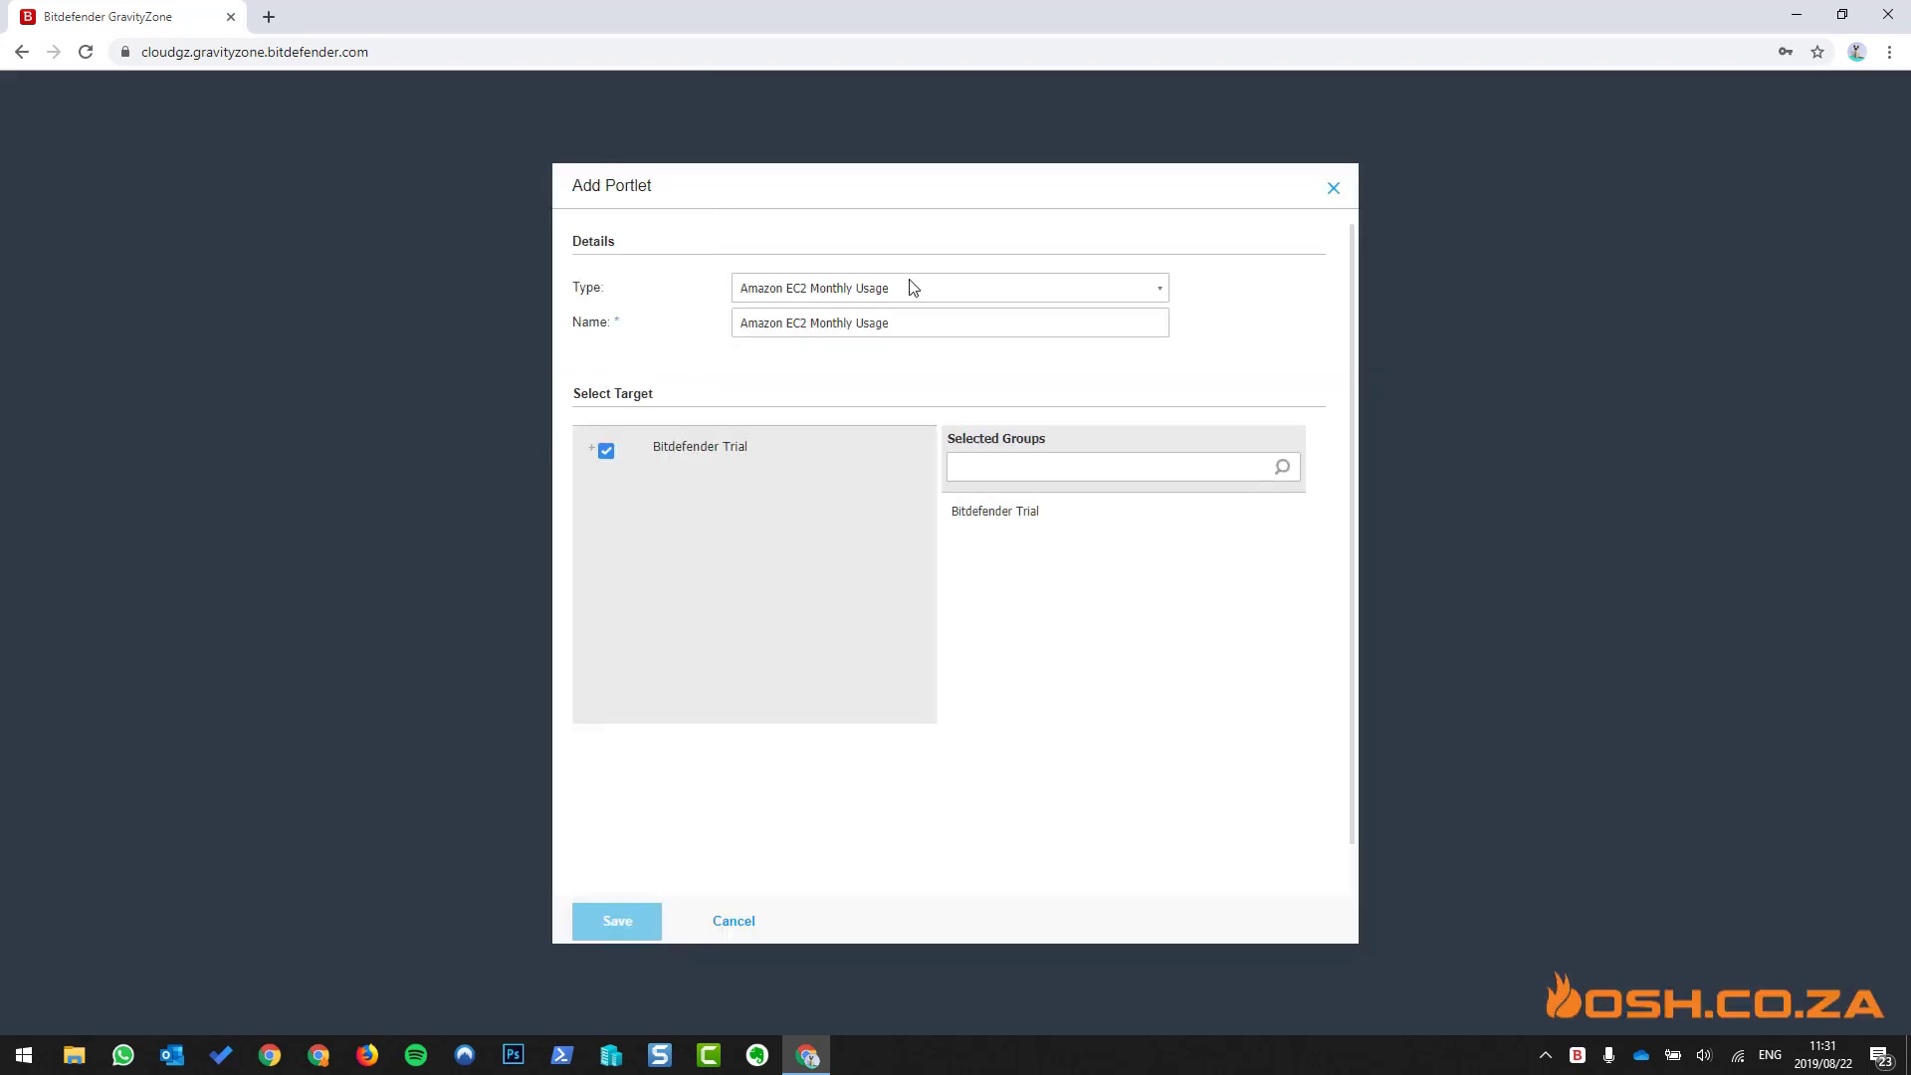
click(944, 293)
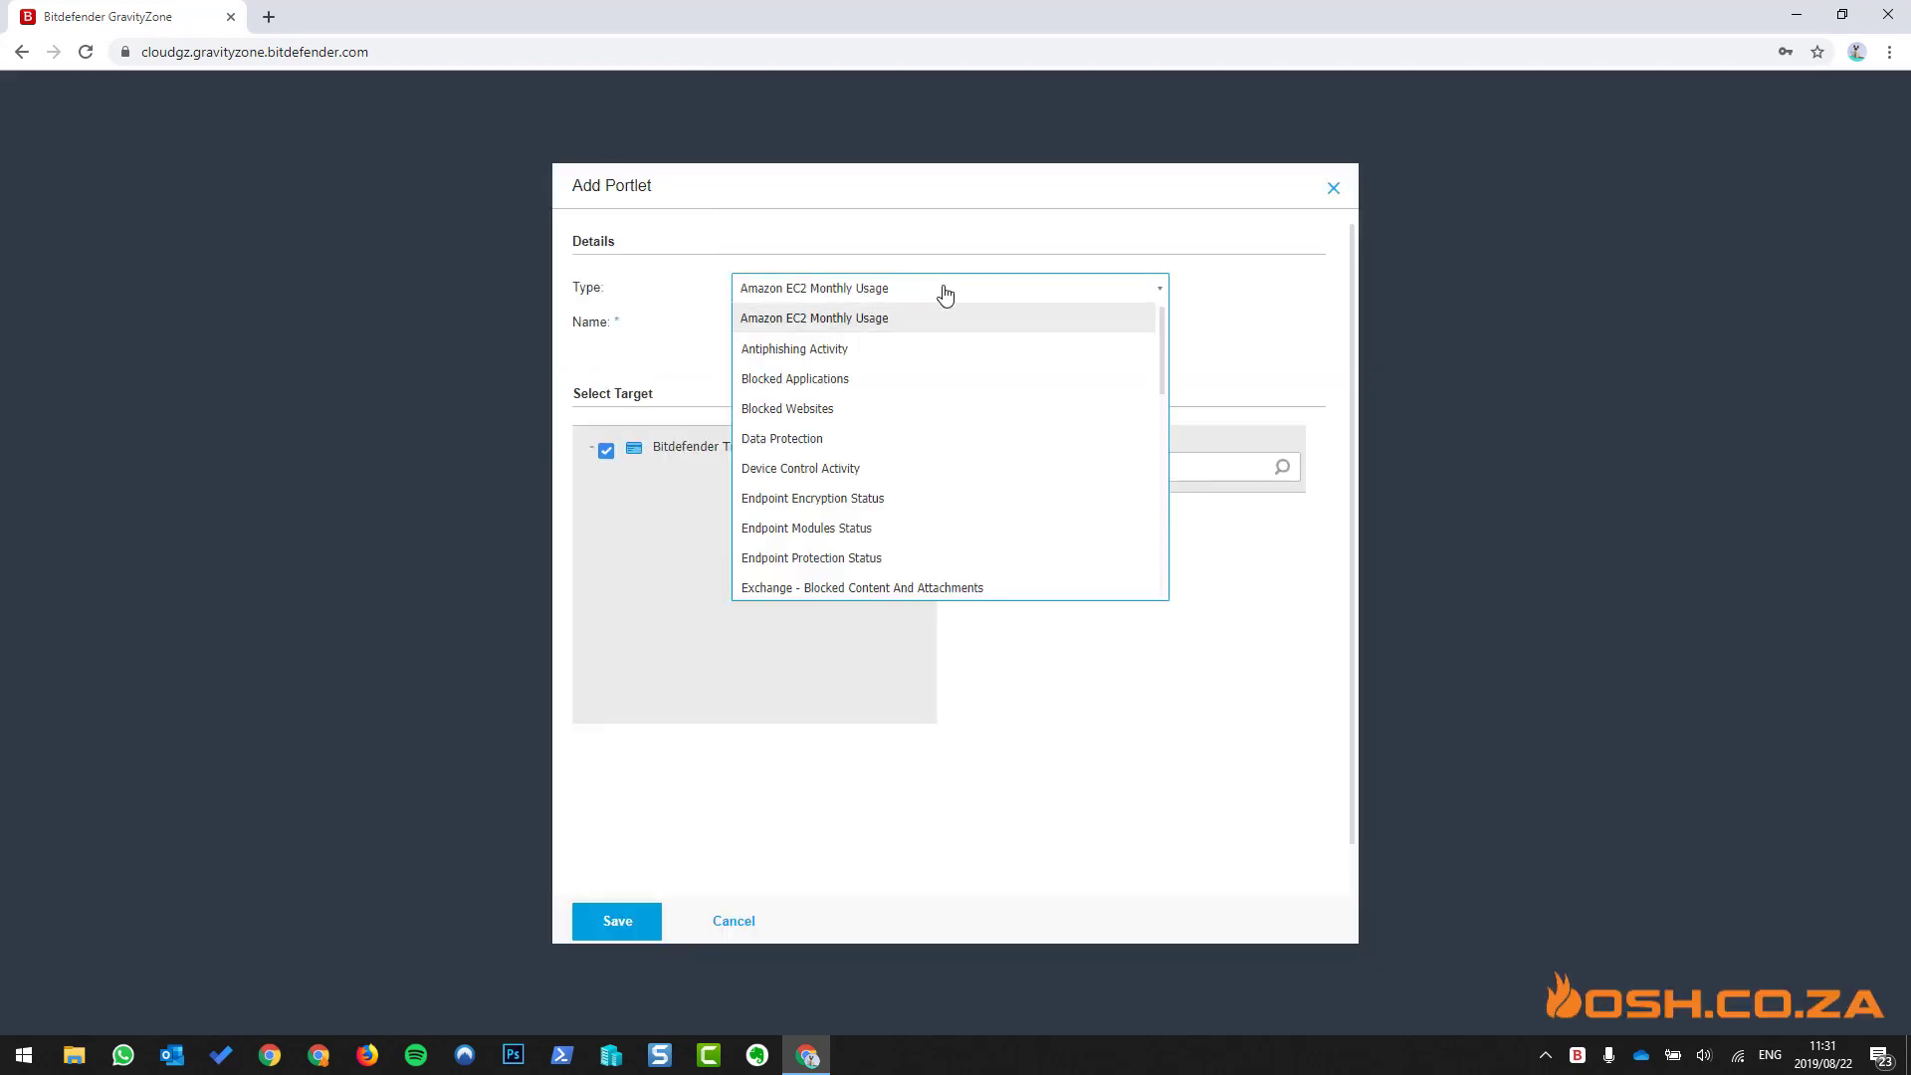
click(936, 410)
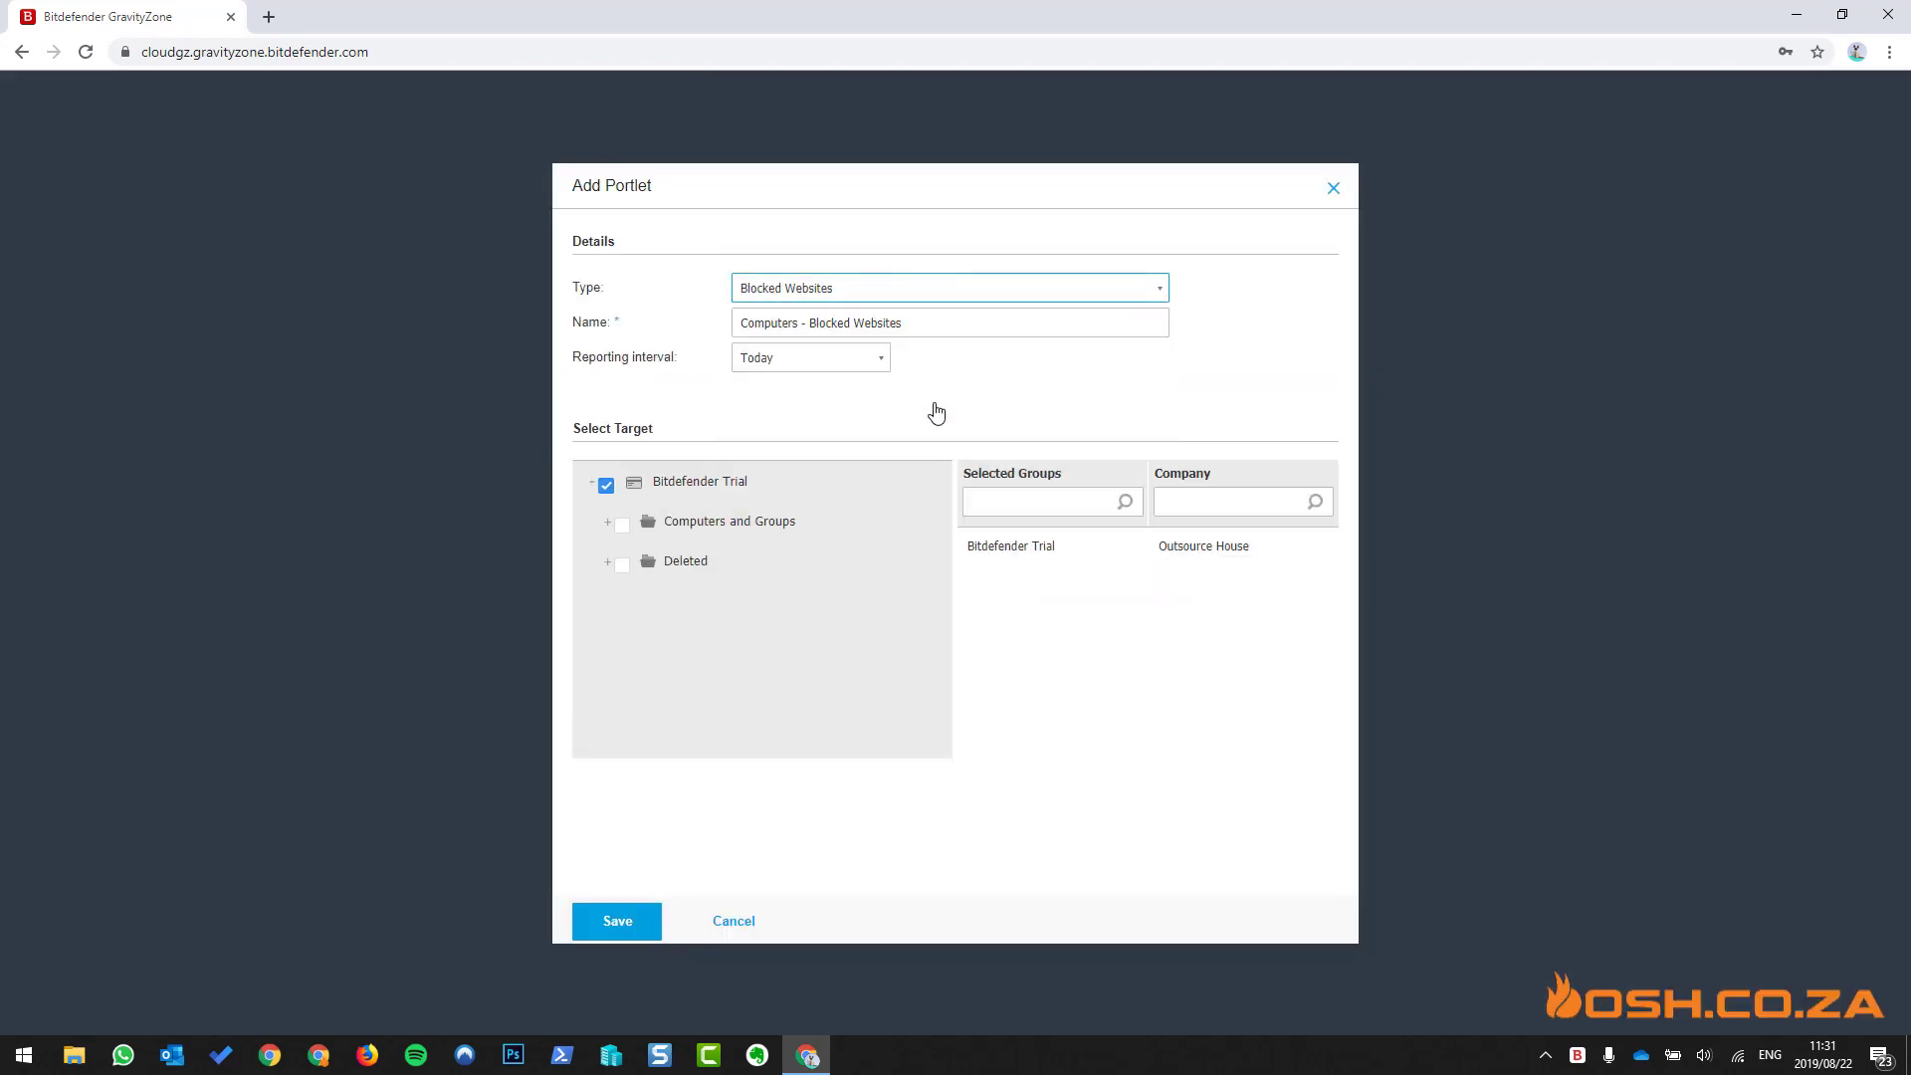
click(841, 368)
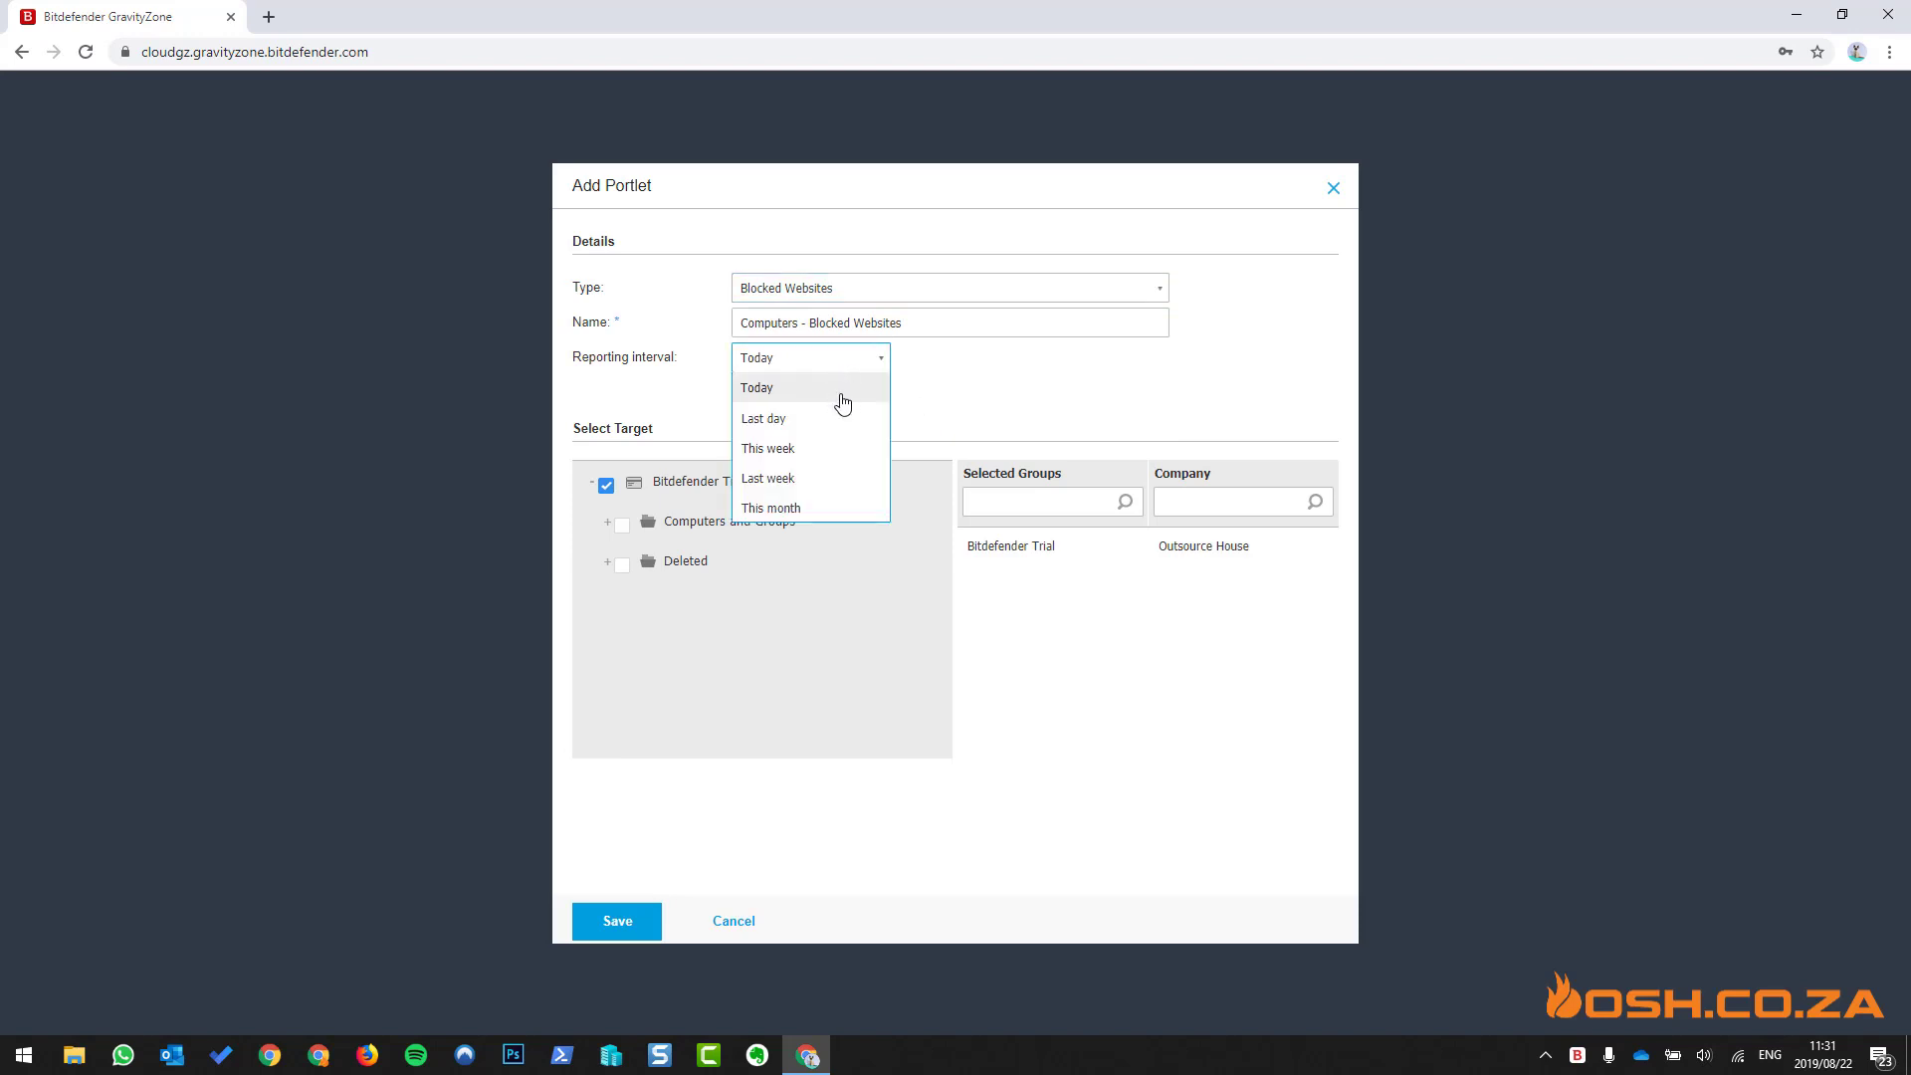
click(811, 506)
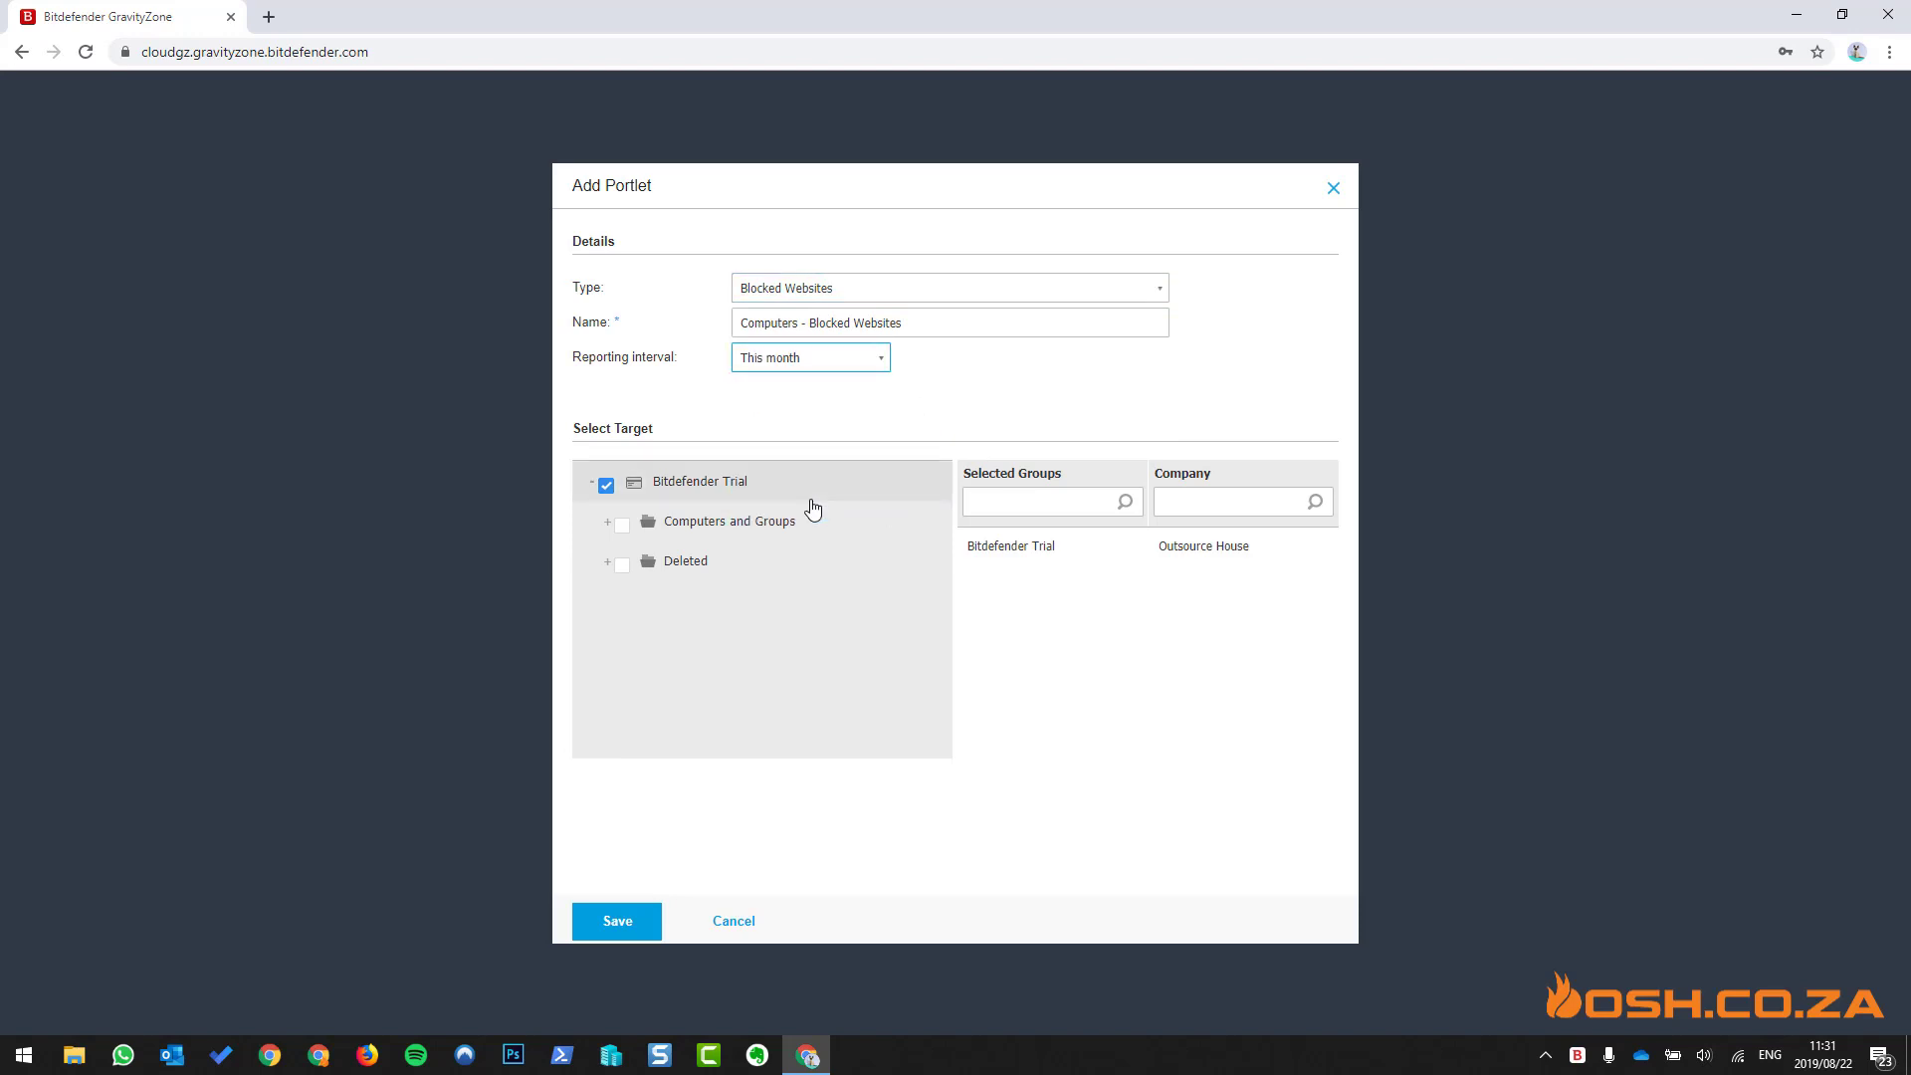
click(622, 525)
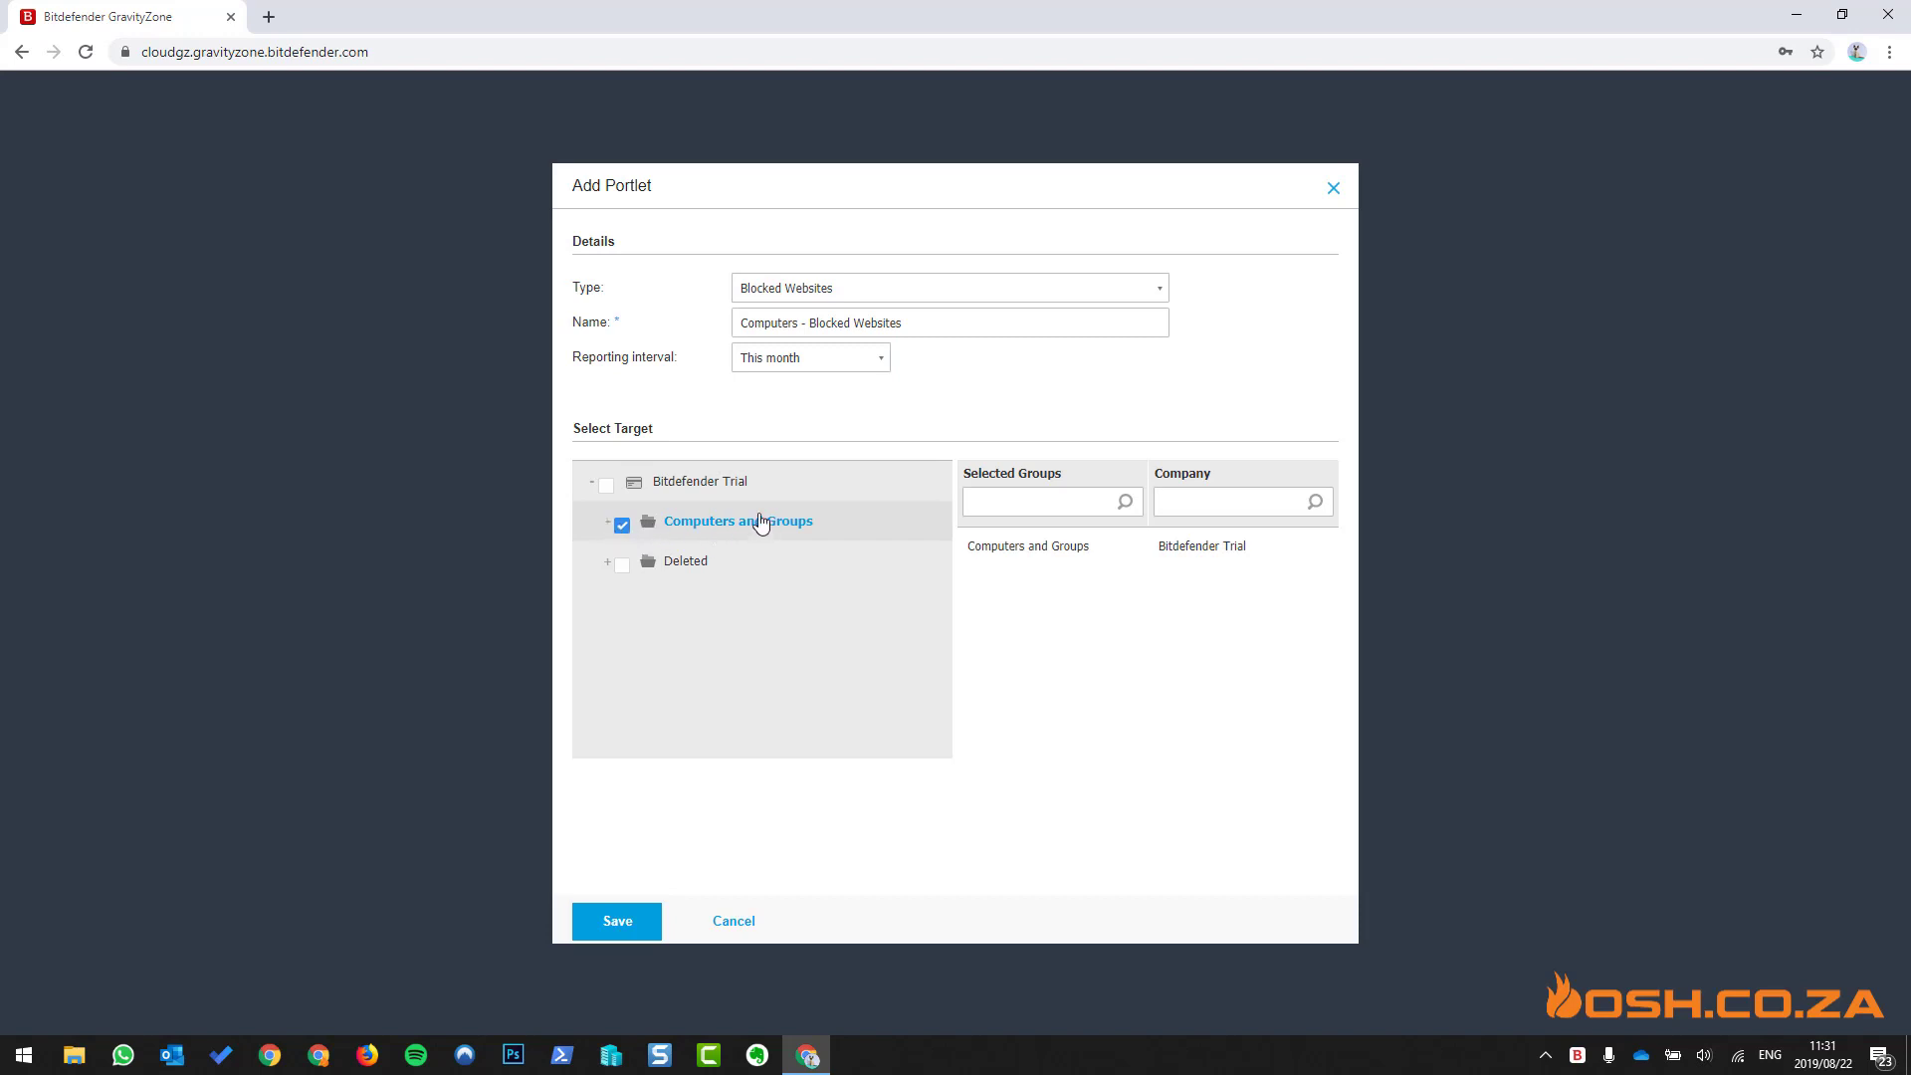
click(607, 490)
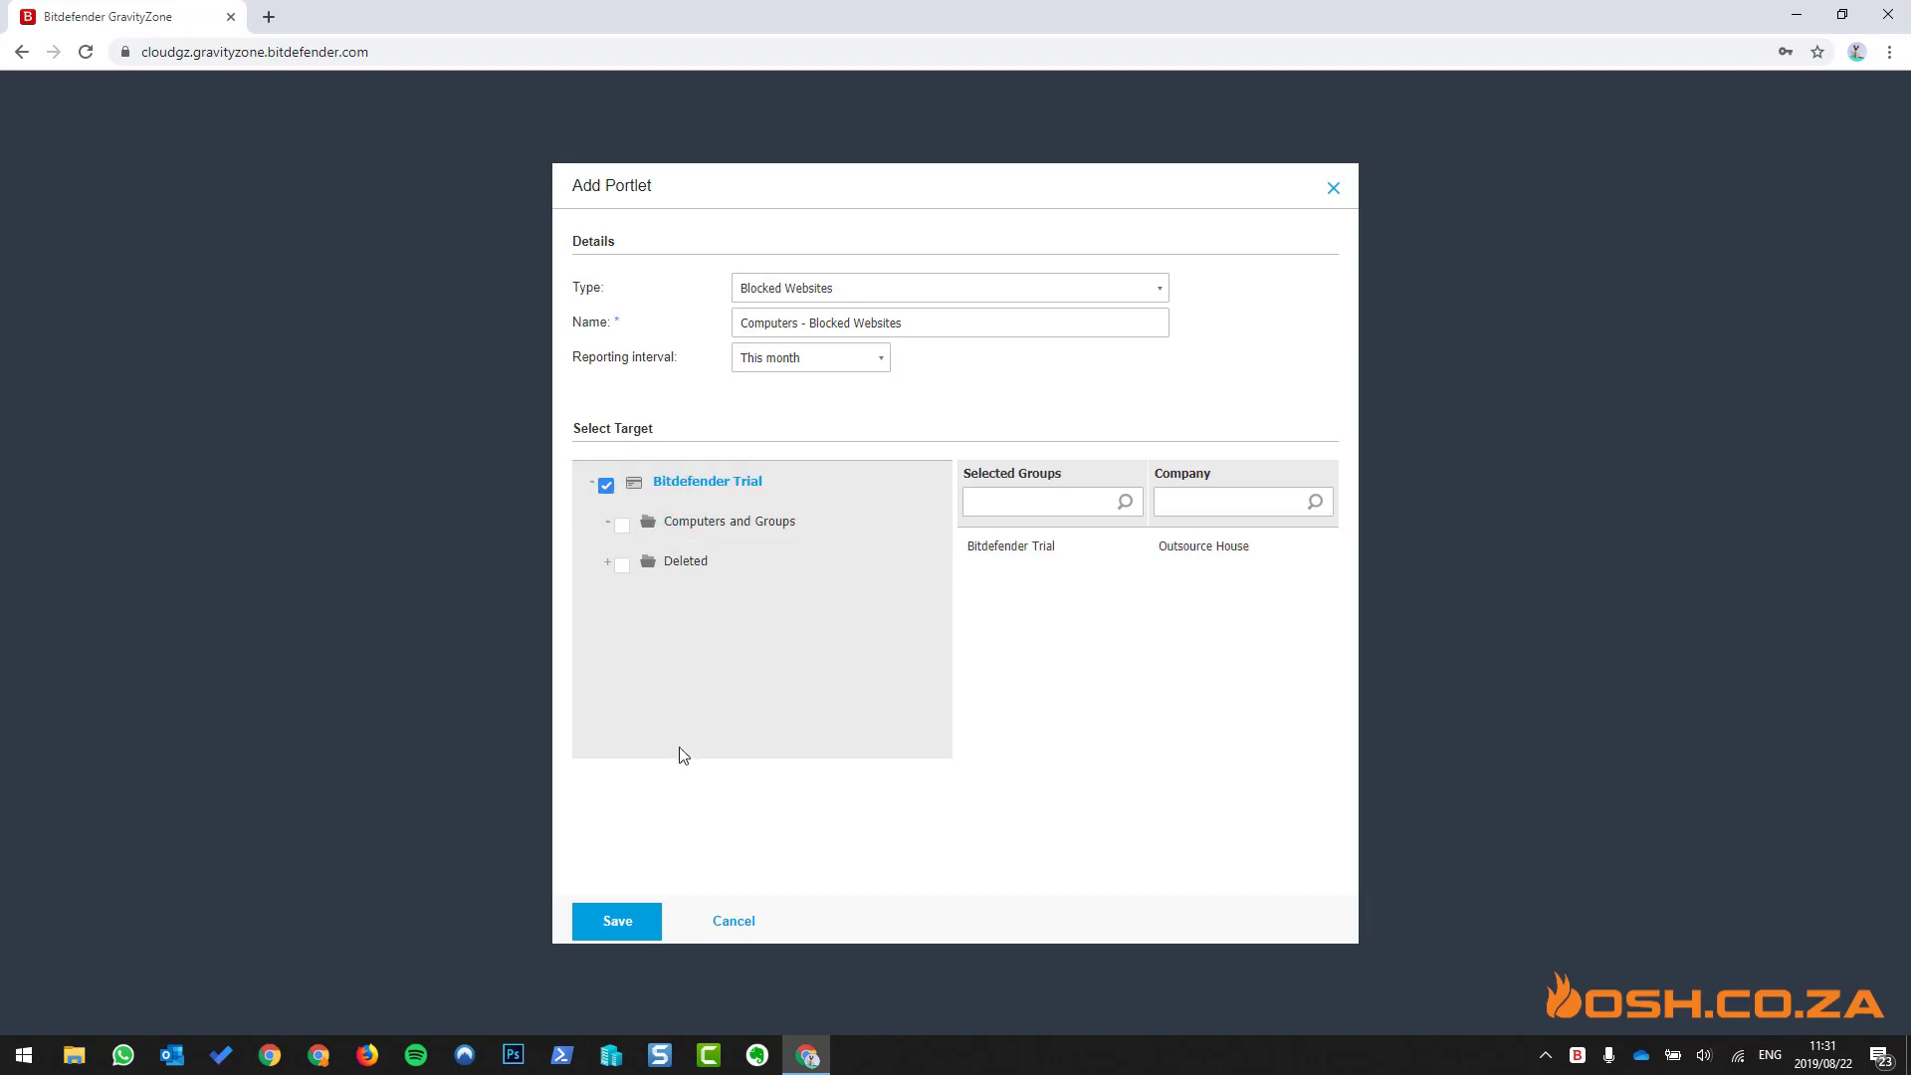
click(629, 926)
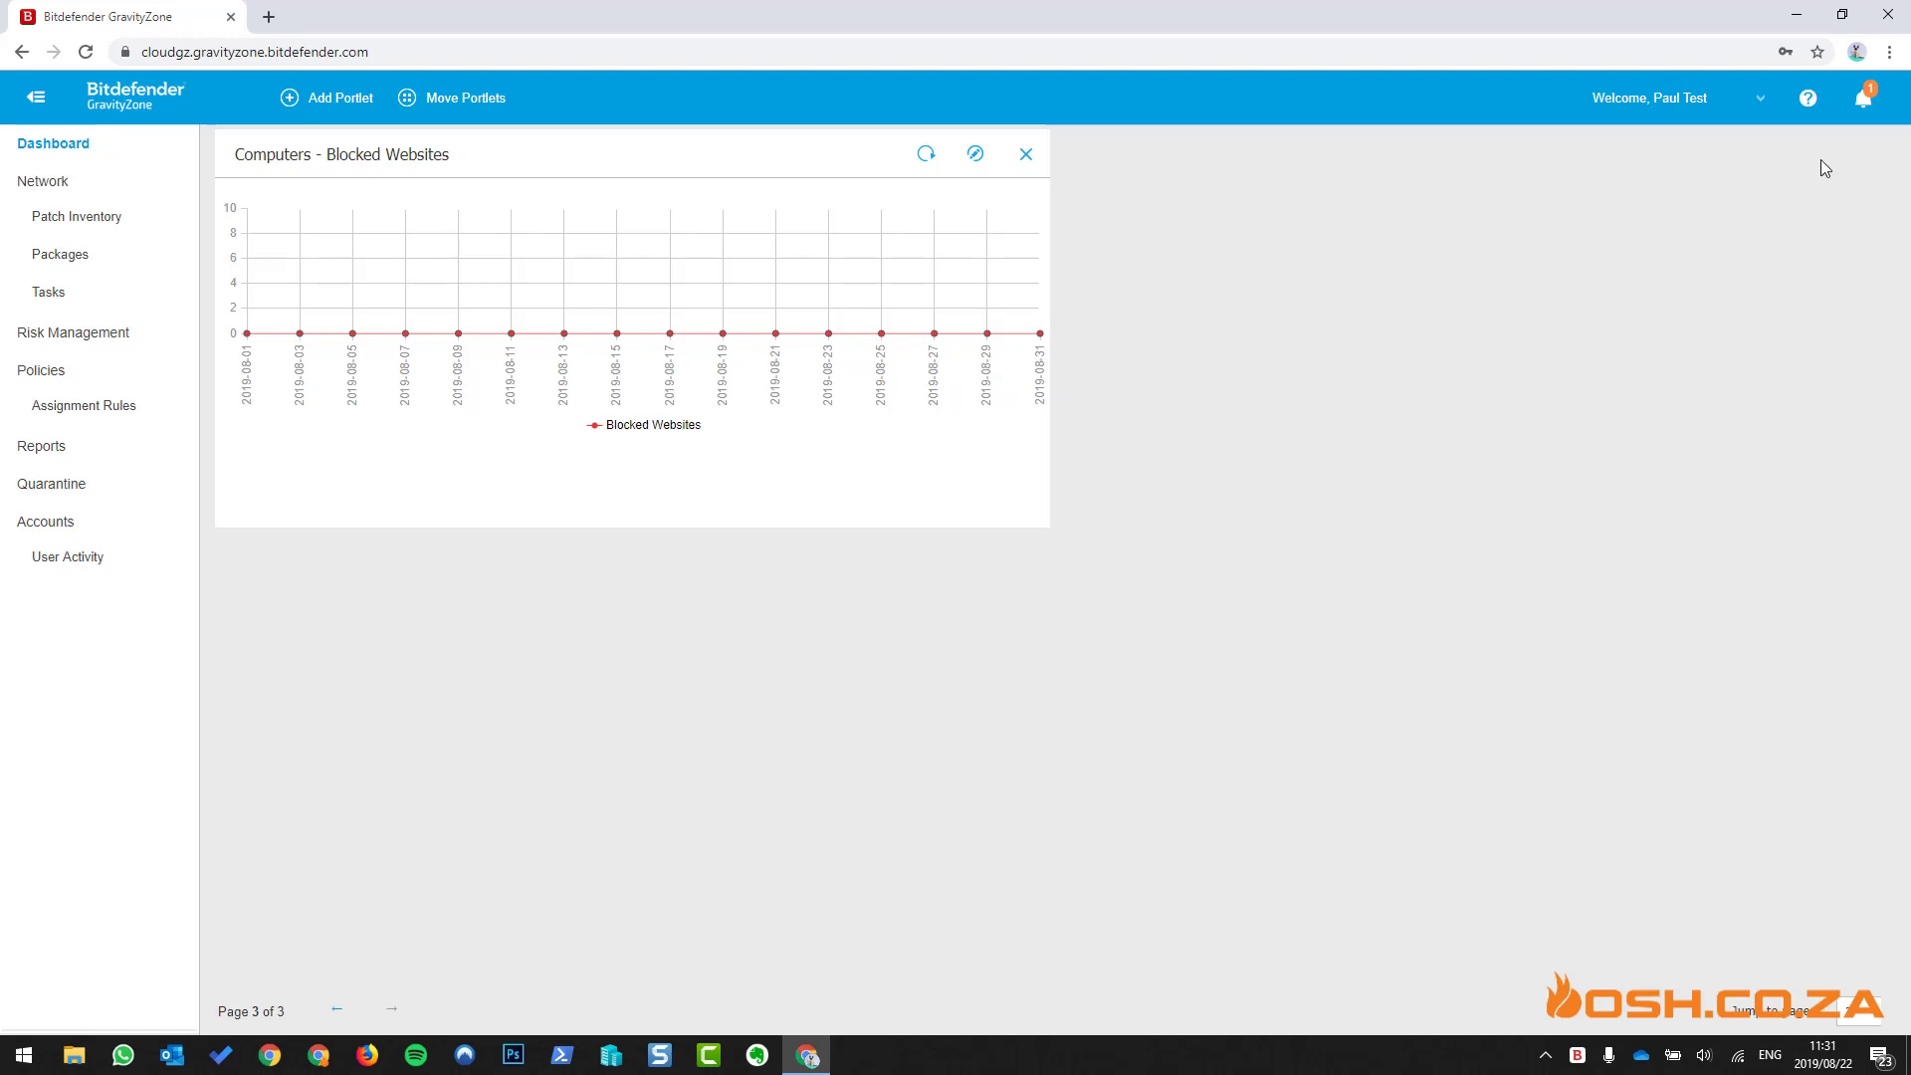
click(1764, 103)
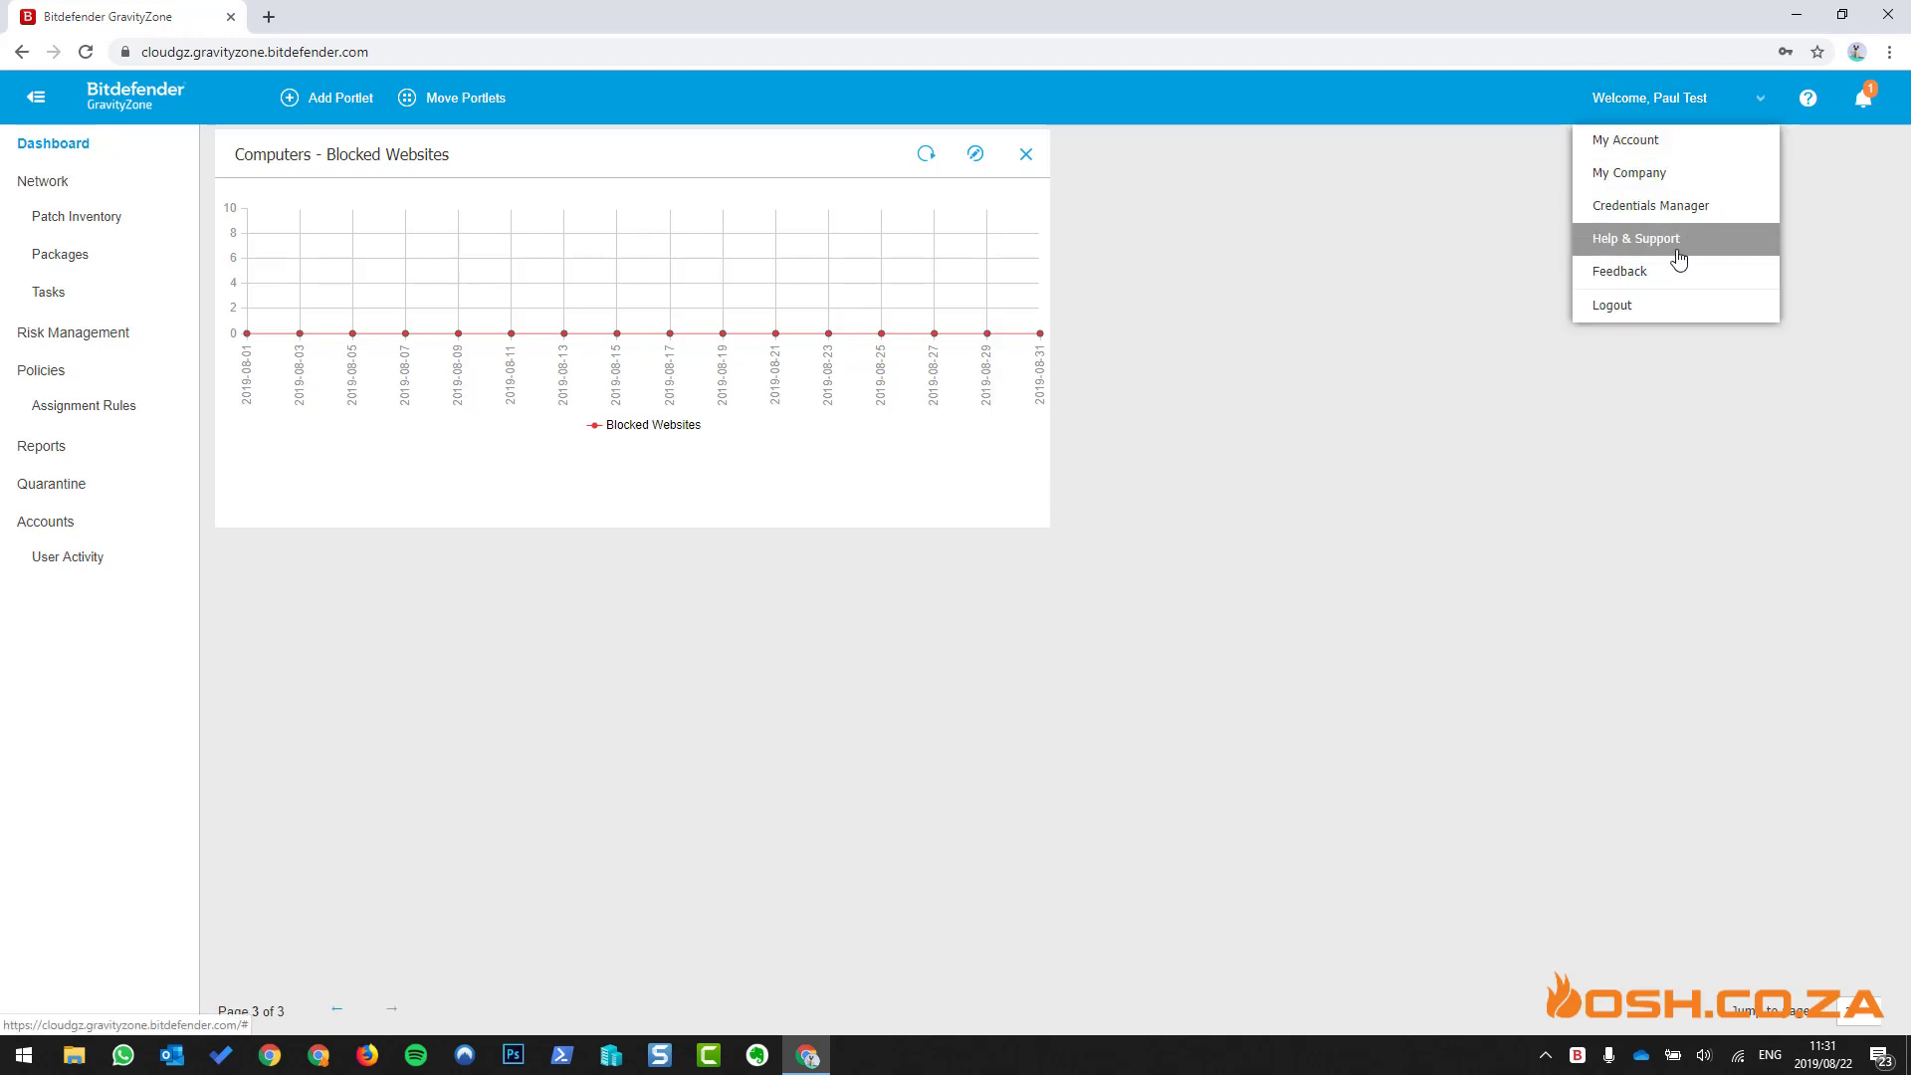
click(1669, 157)
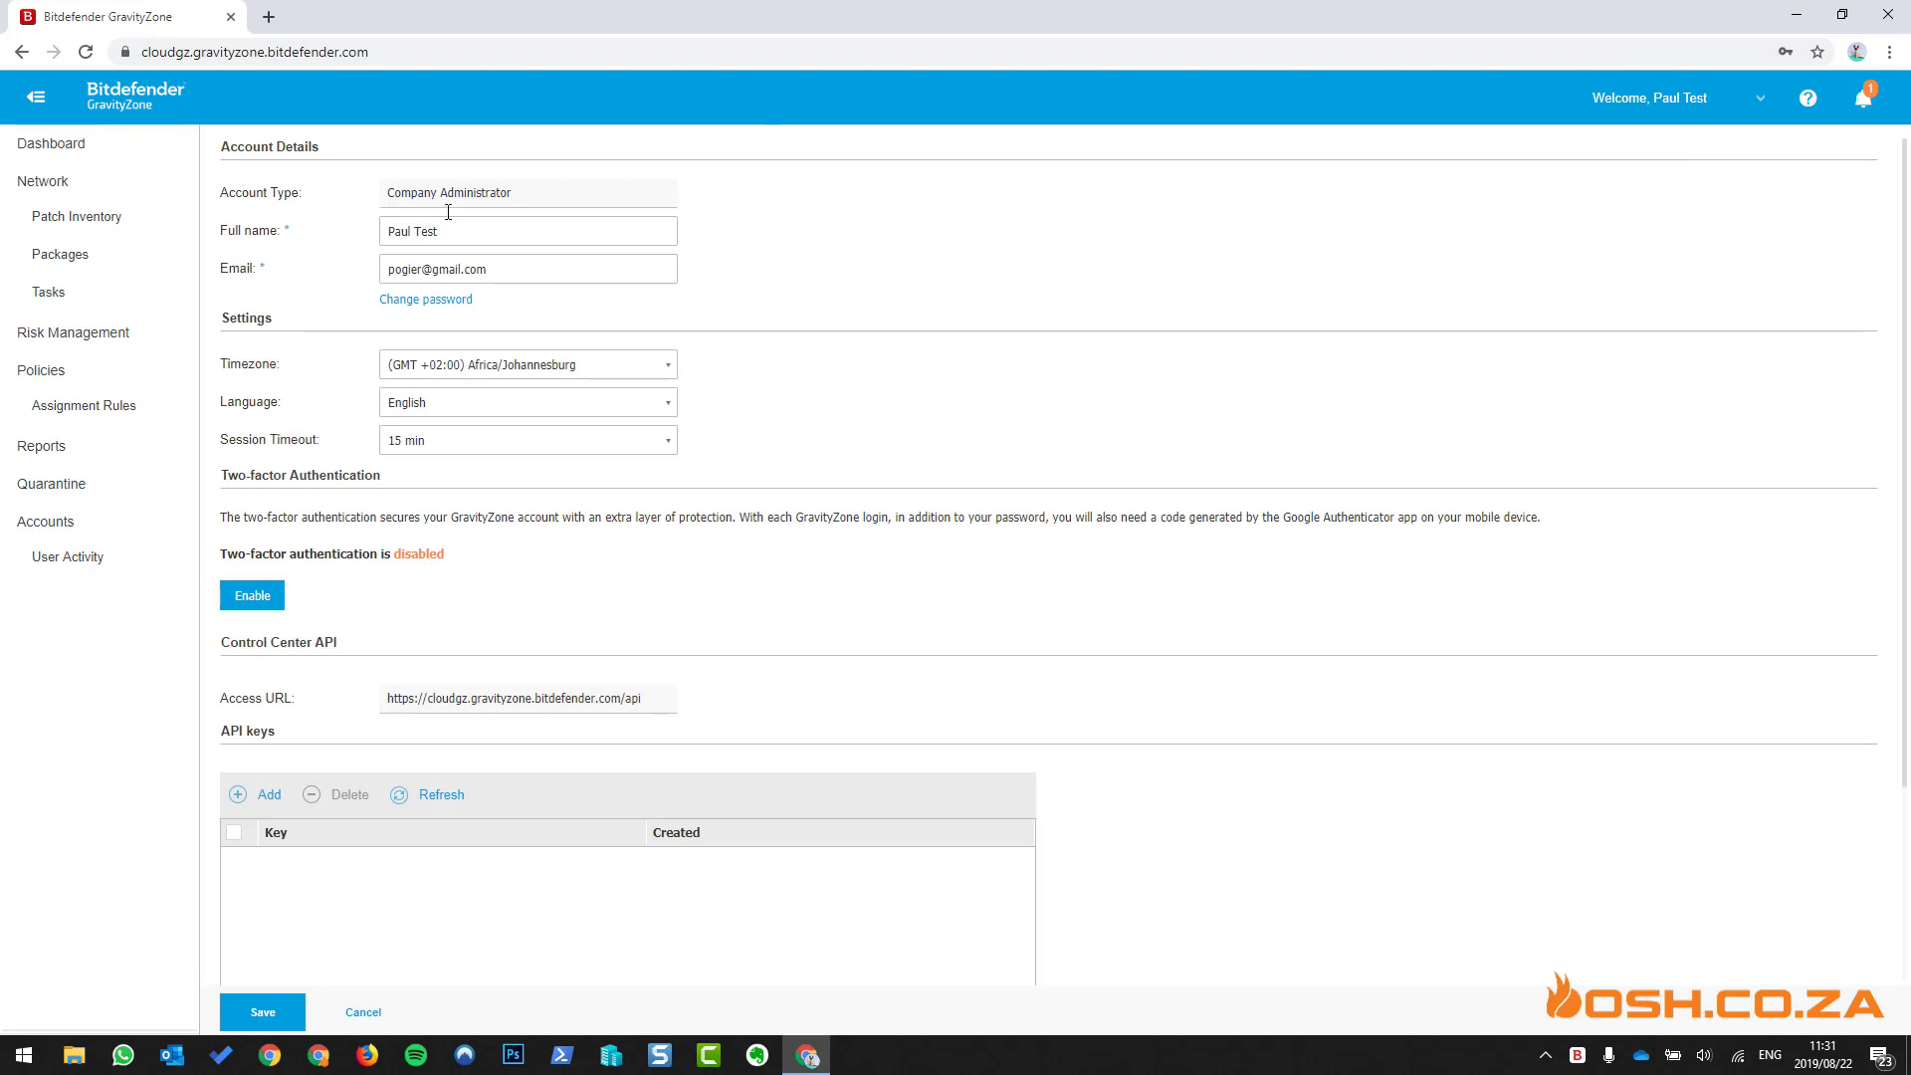
scroll(836, 493, down, 2)
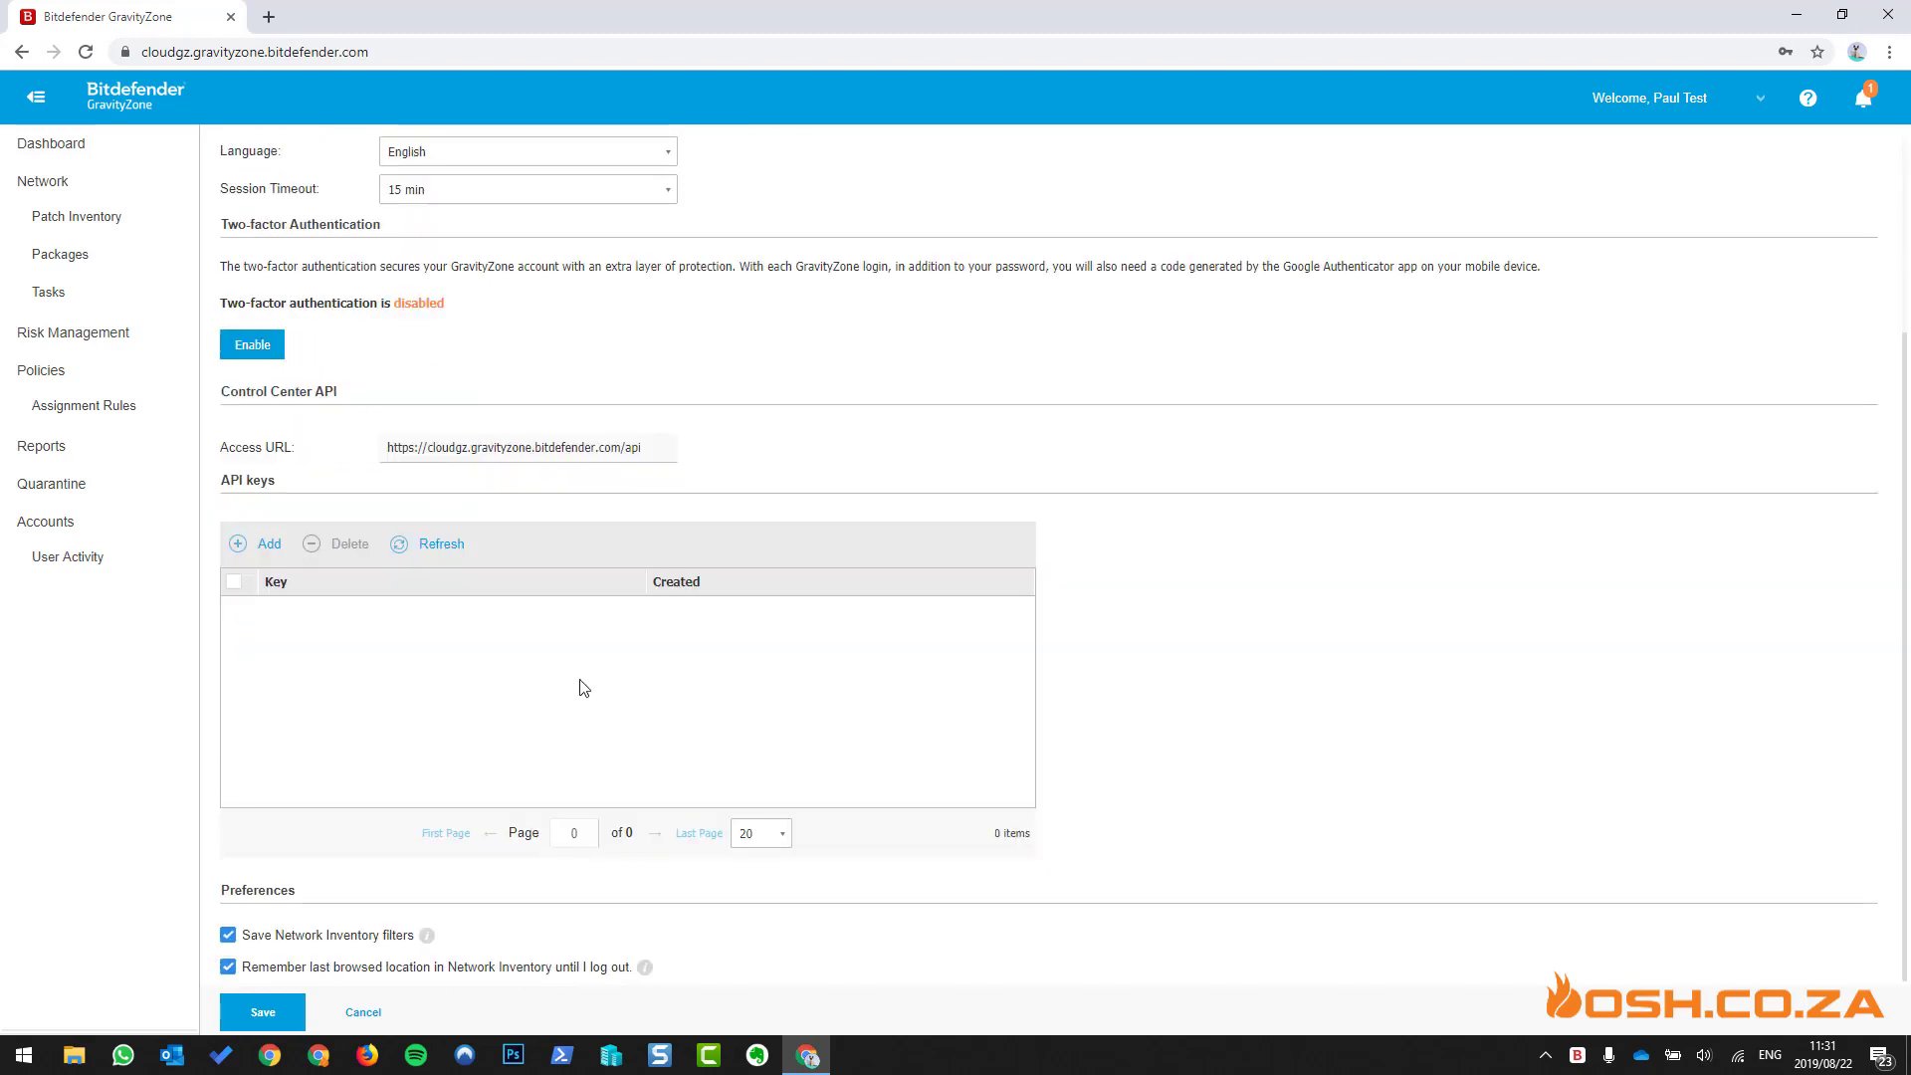
click(378, 1012)
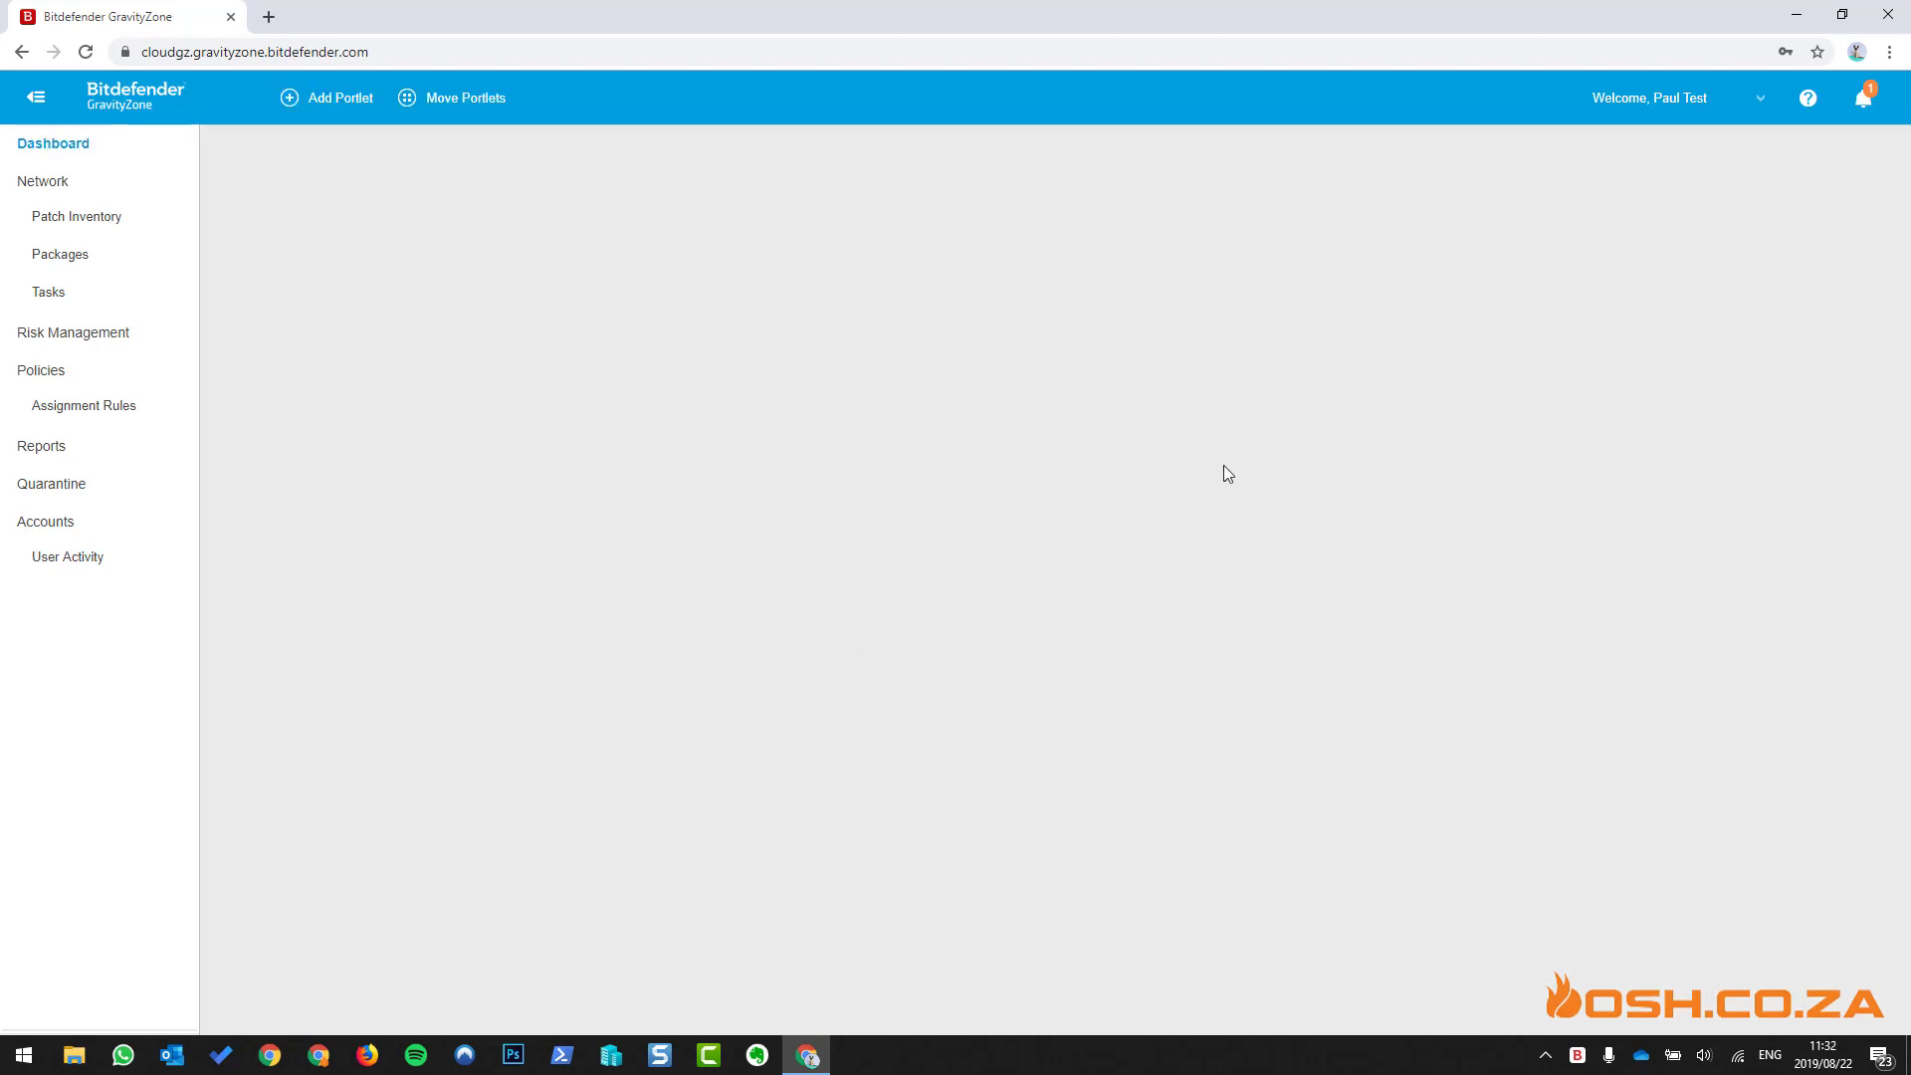
click(1761, 108)
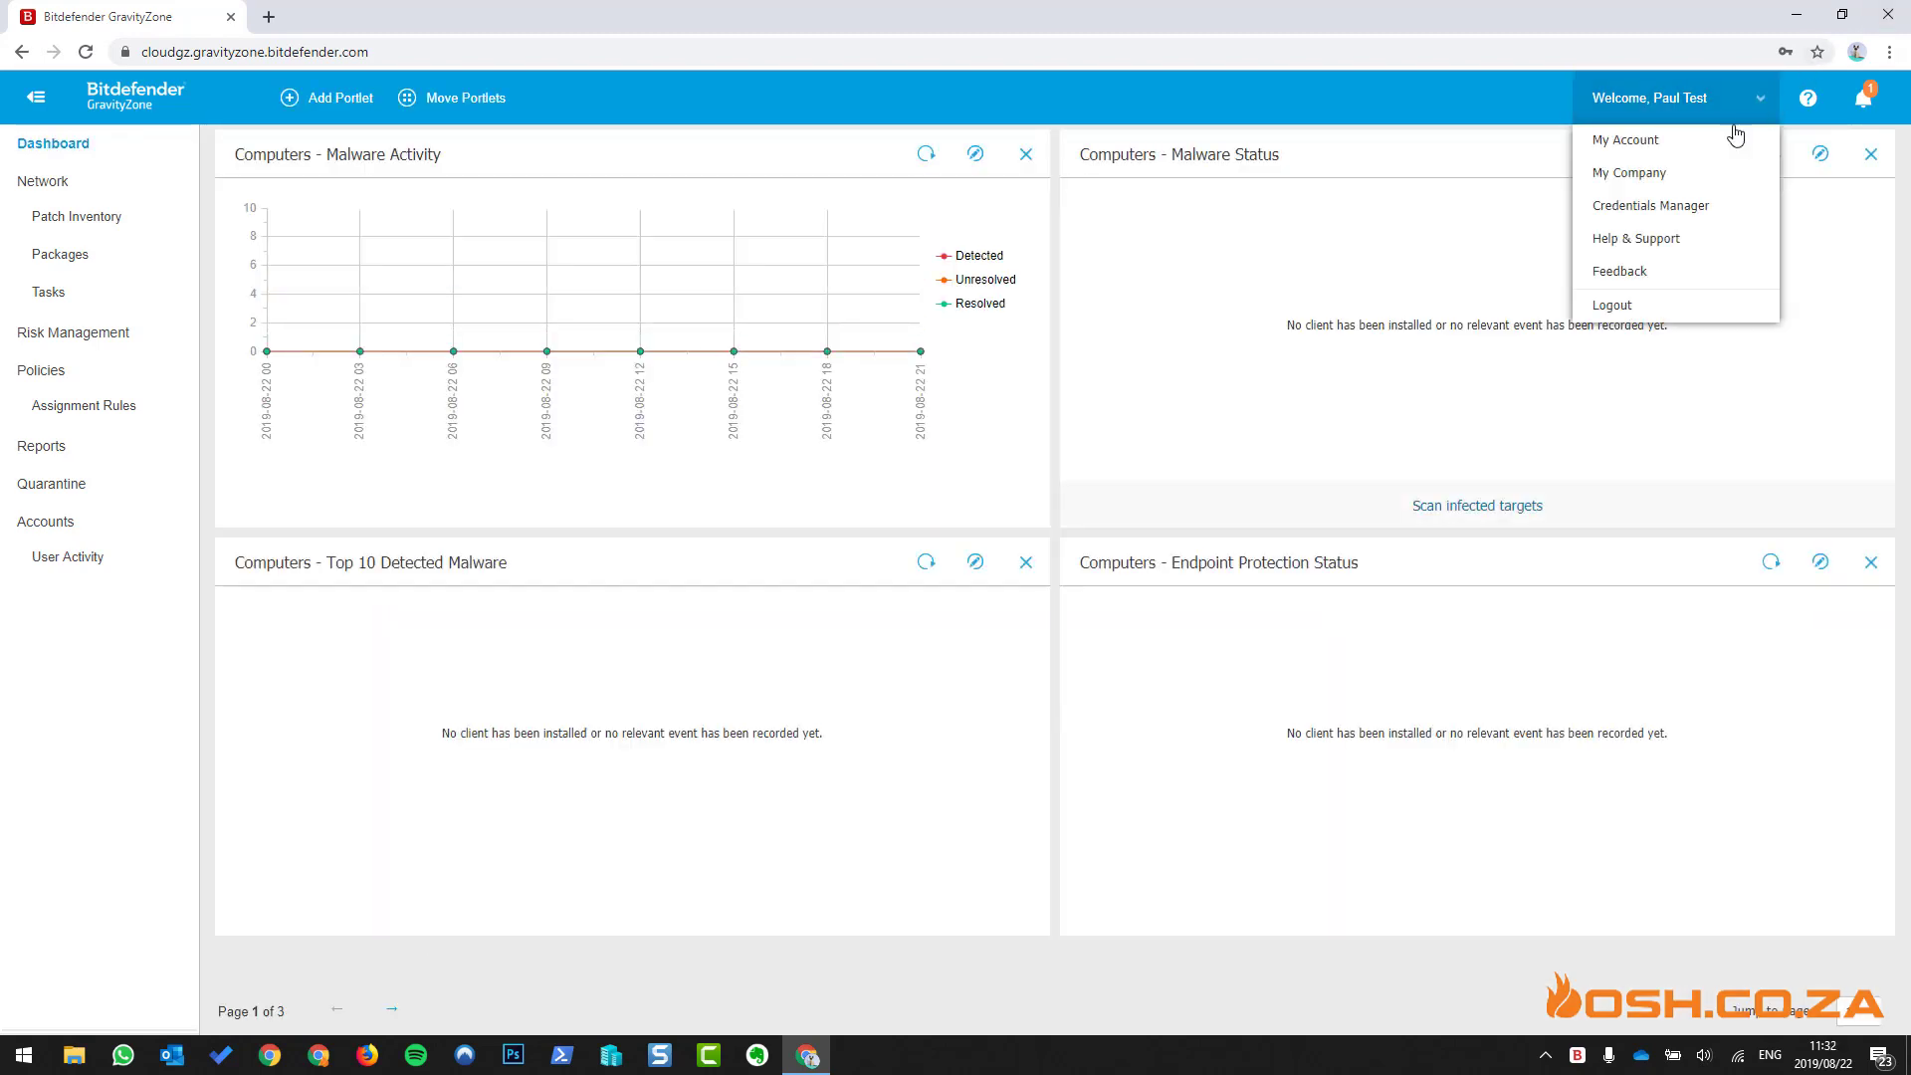
- Open the My Company details and scroll through the company form
click(1684, 174)
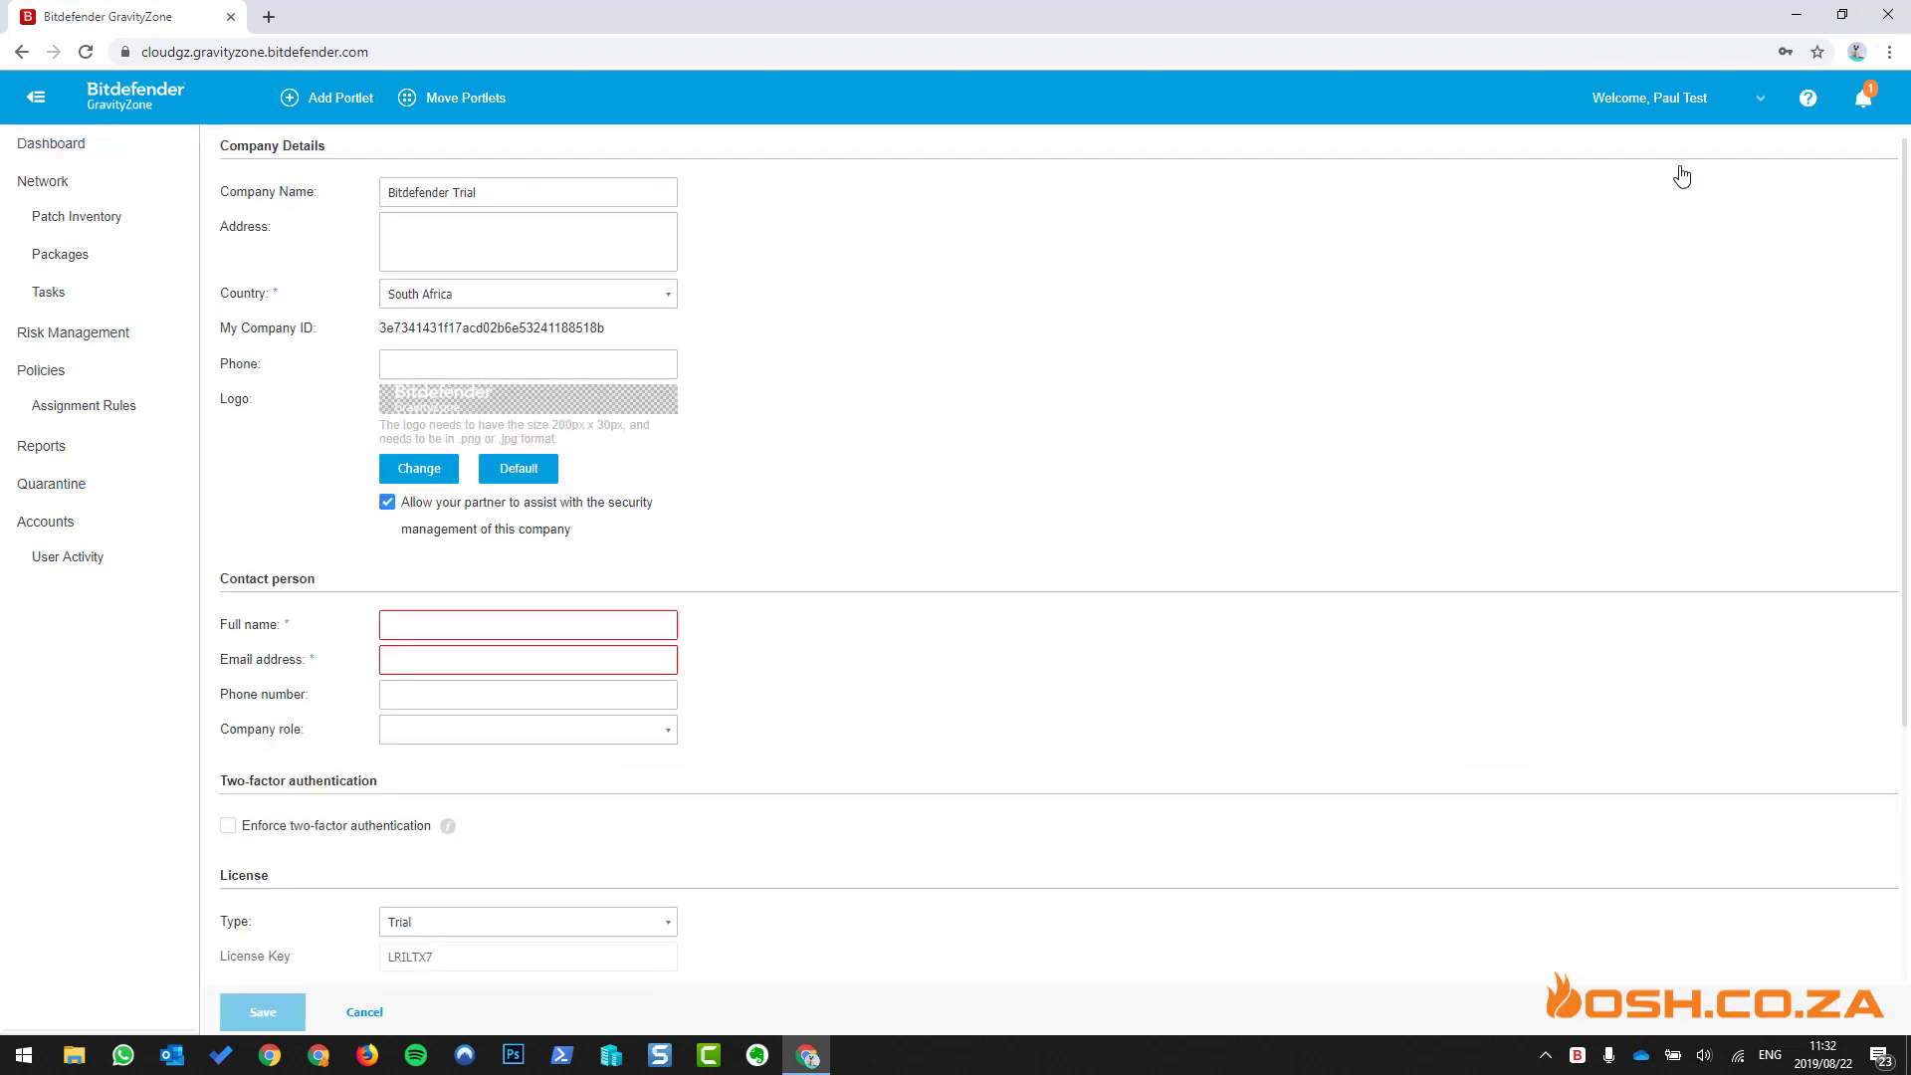
click(595, 221)
scroll(583, 445, down, 3)
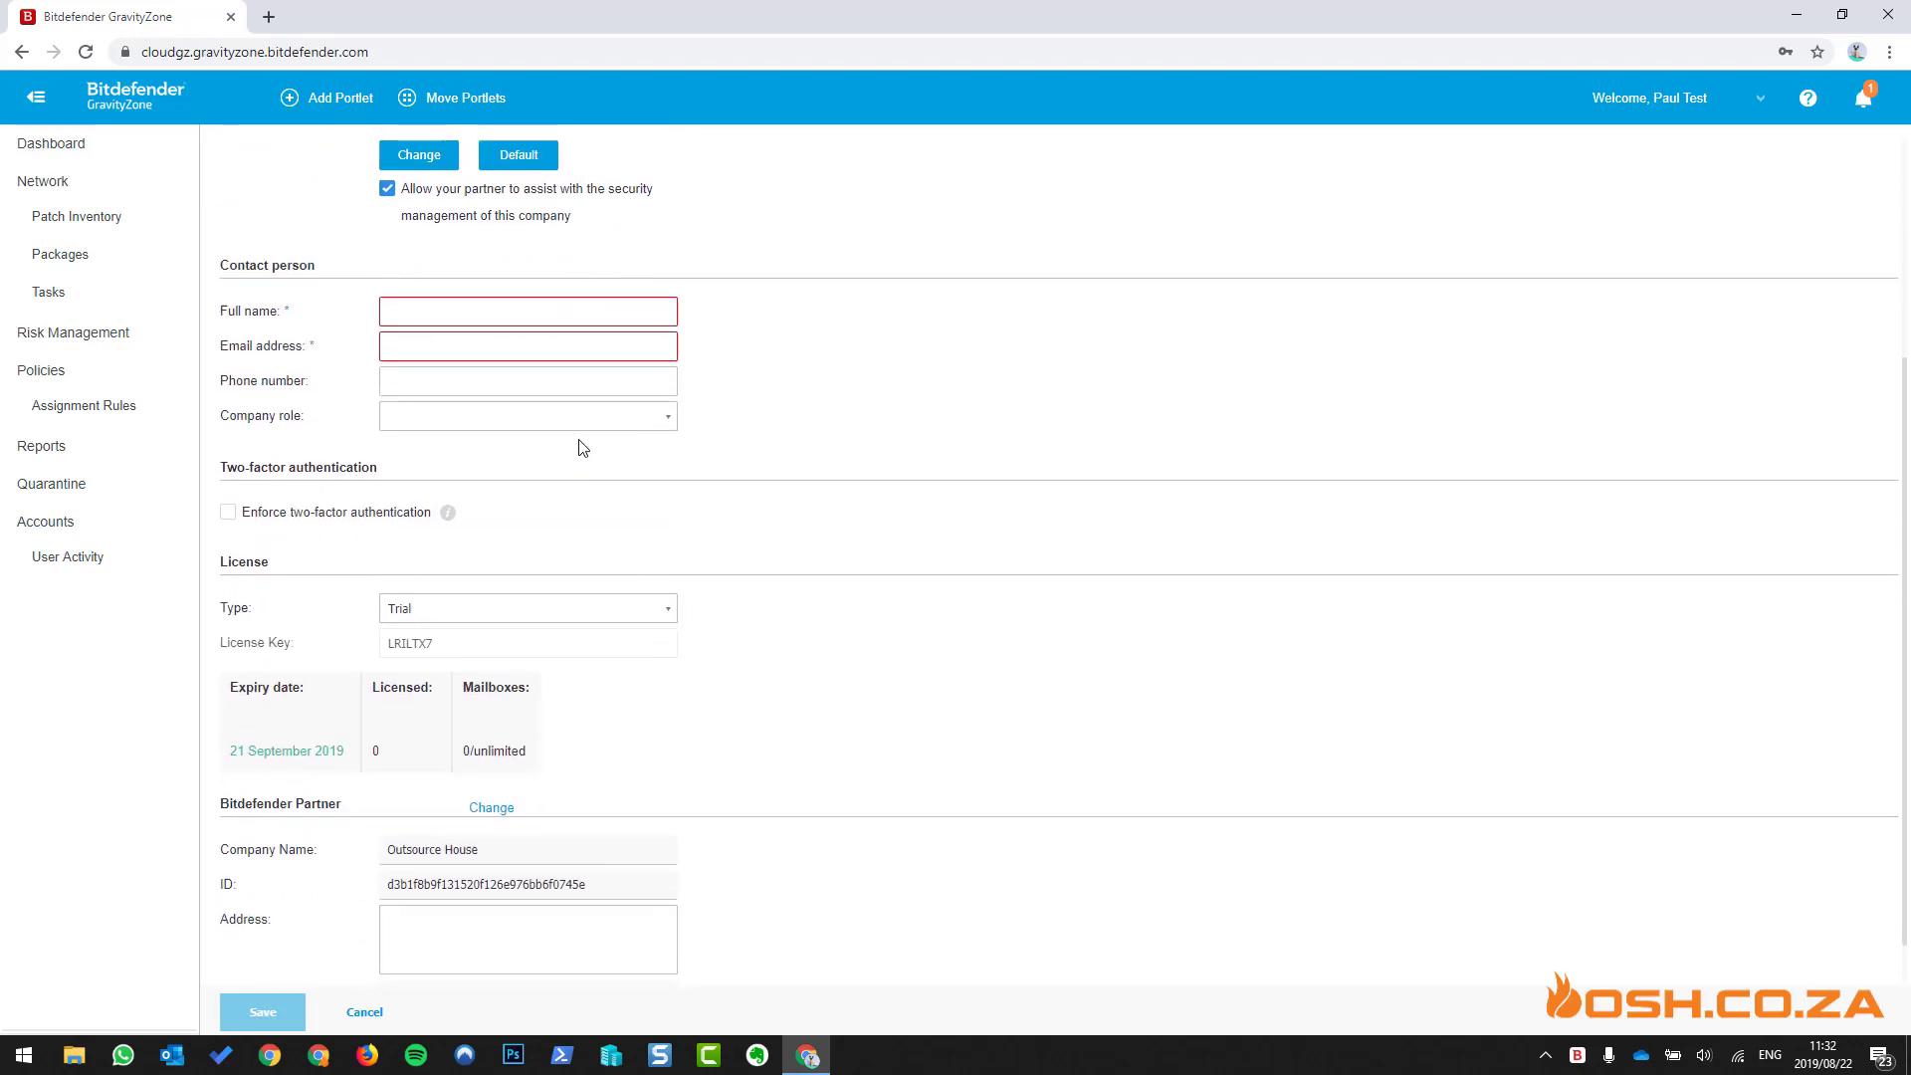
scroll(502, 413, down, 1)
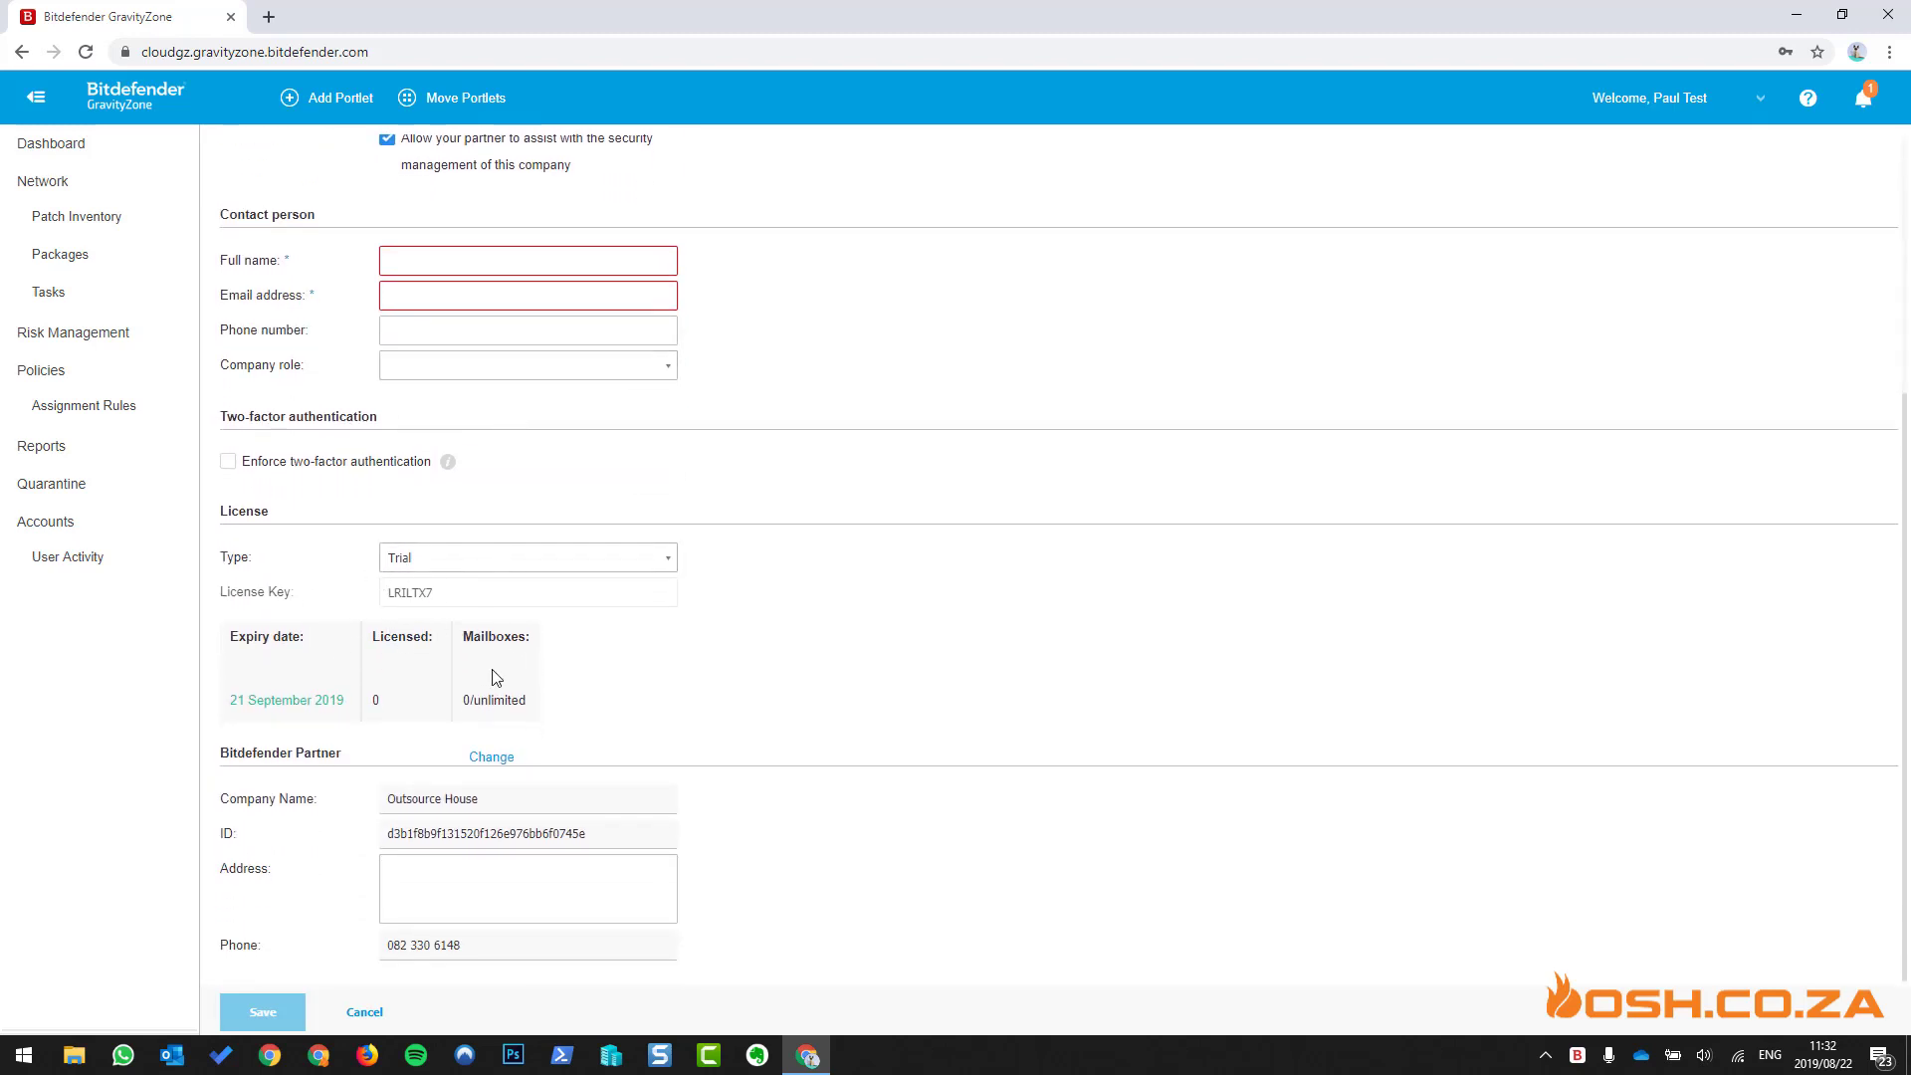
- Check the 21 September 2019 licence expiry, mailbox count and partner name, then cancel without saving
drag(231, 700, 342, 702)
drag(528, 700, 460, 701)
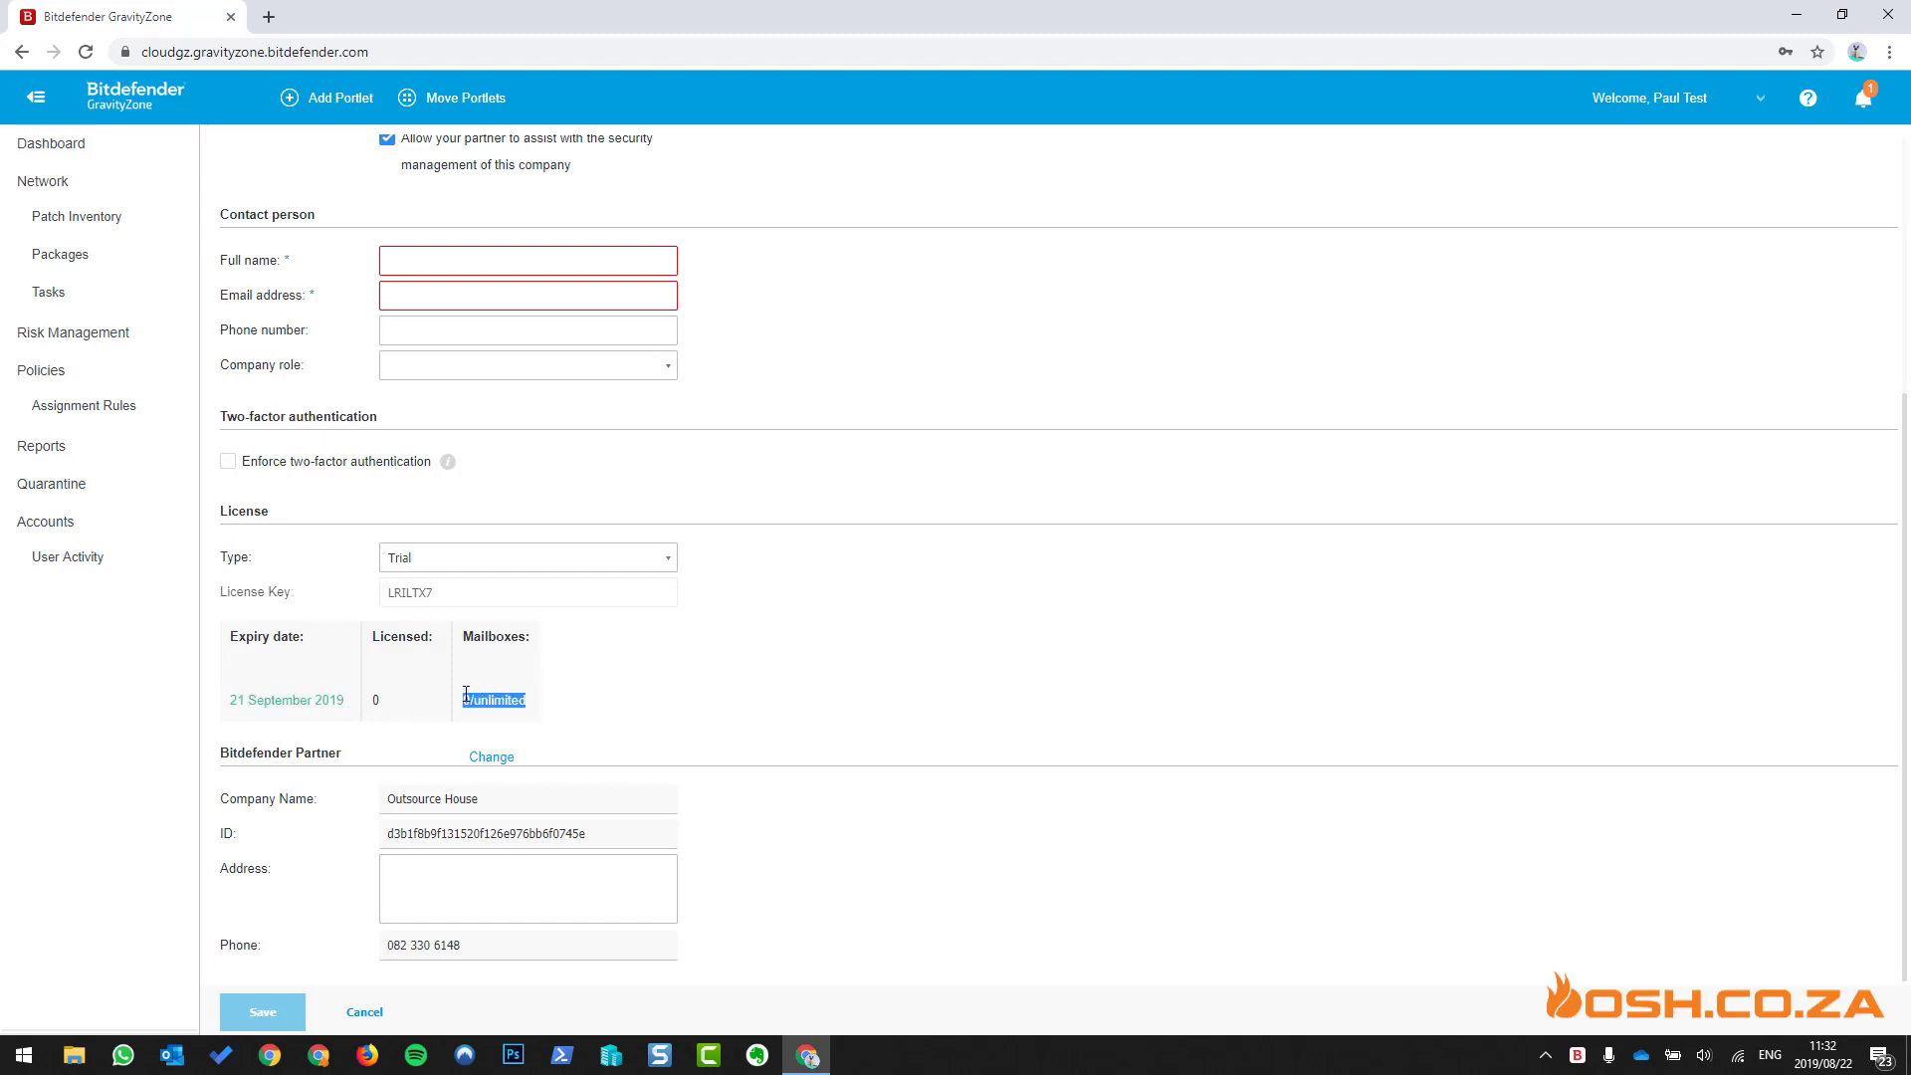
click(1044, 581)
drag(393, 797, 528, 793)
click(532, 795)
click(364, 1011)
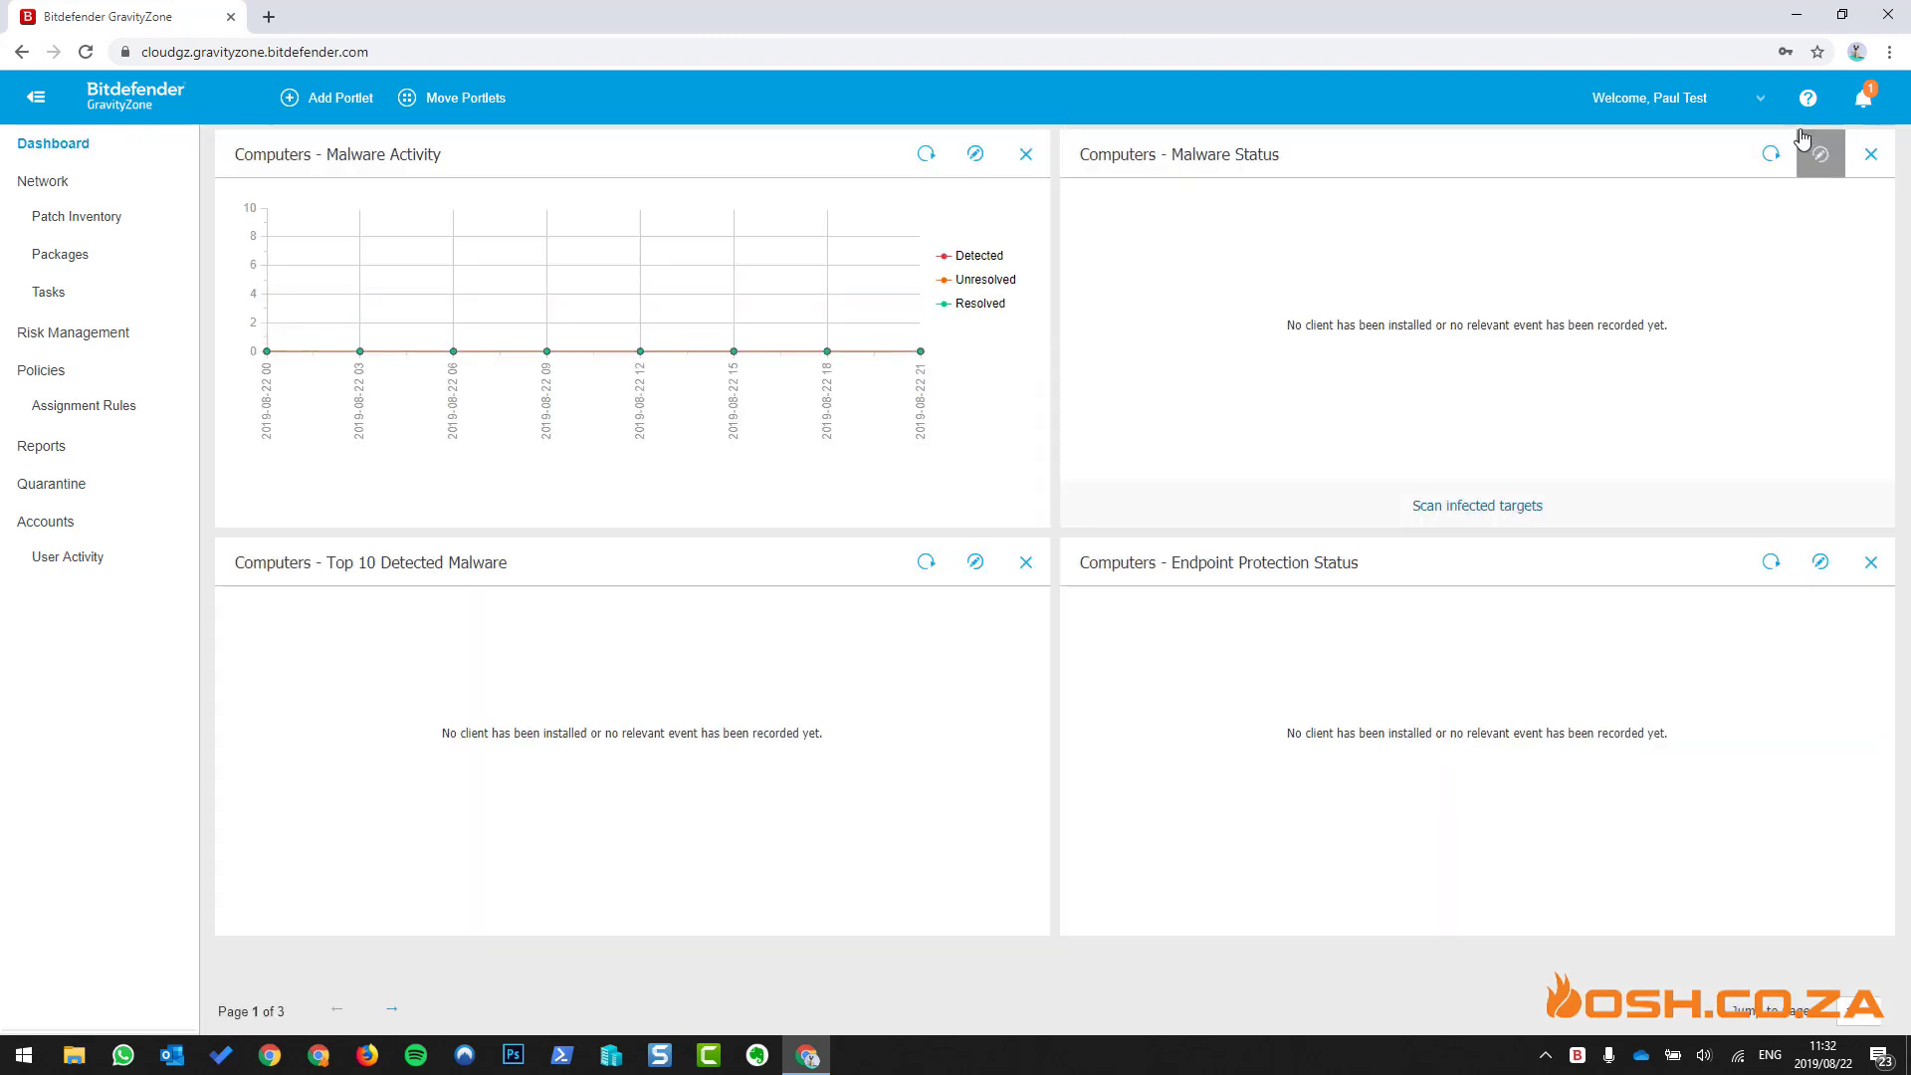
click(1771, 101)
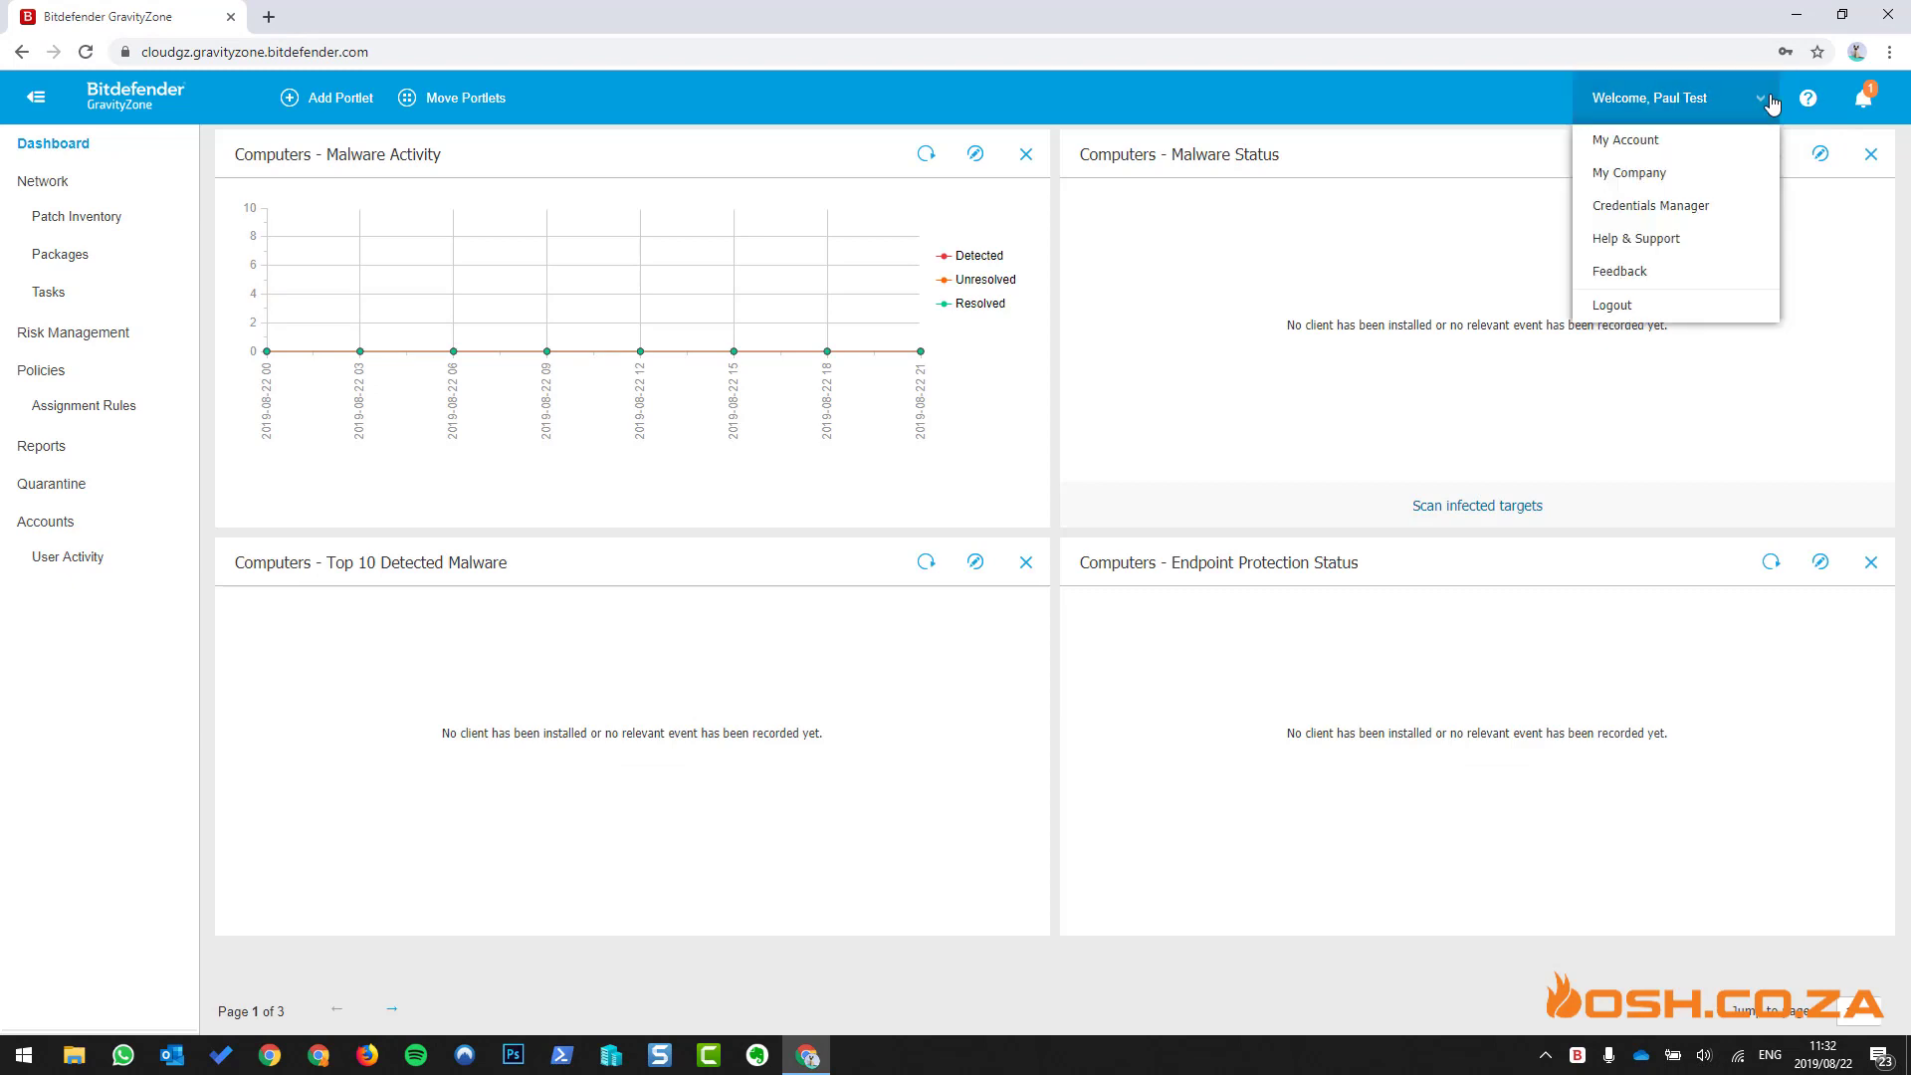
- In Credentials Manager, enter an OS credential with username 'administrator', a password and a description
click(1698, 205)
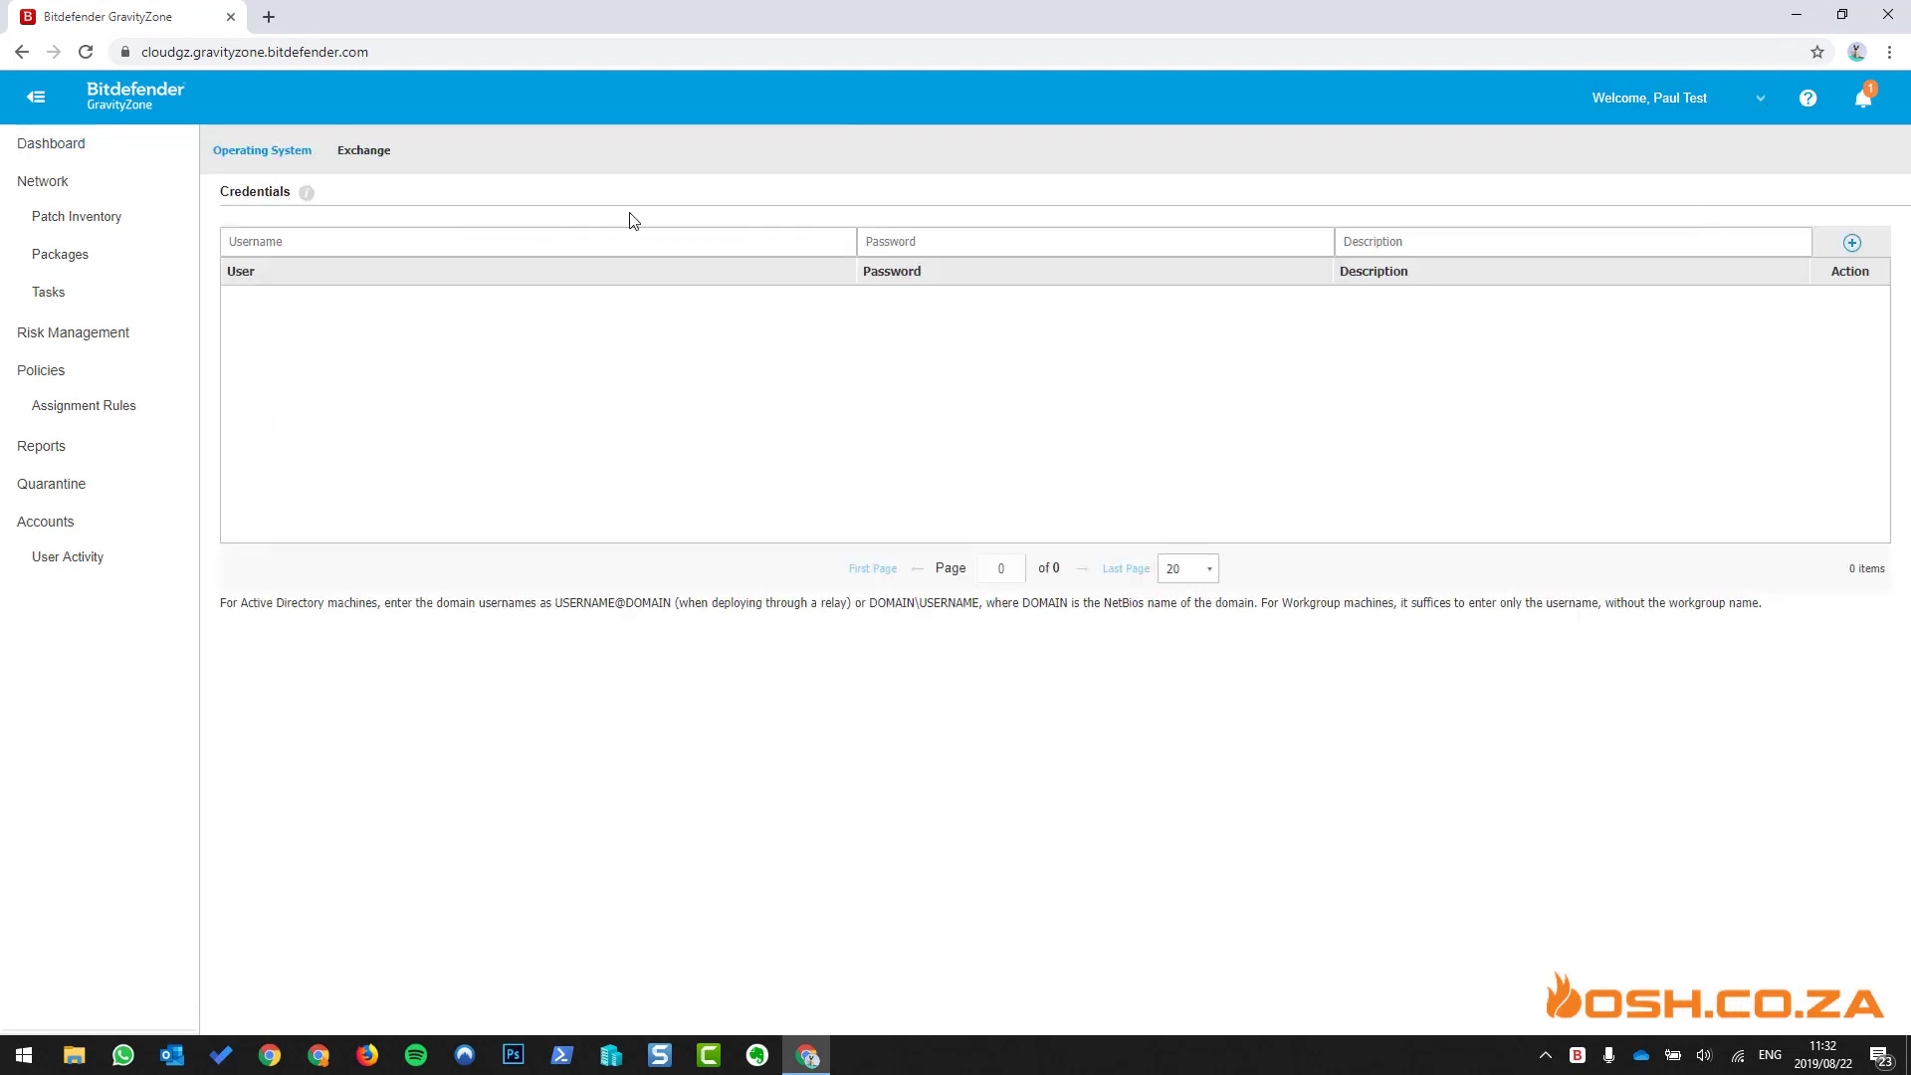
click(300, 240)
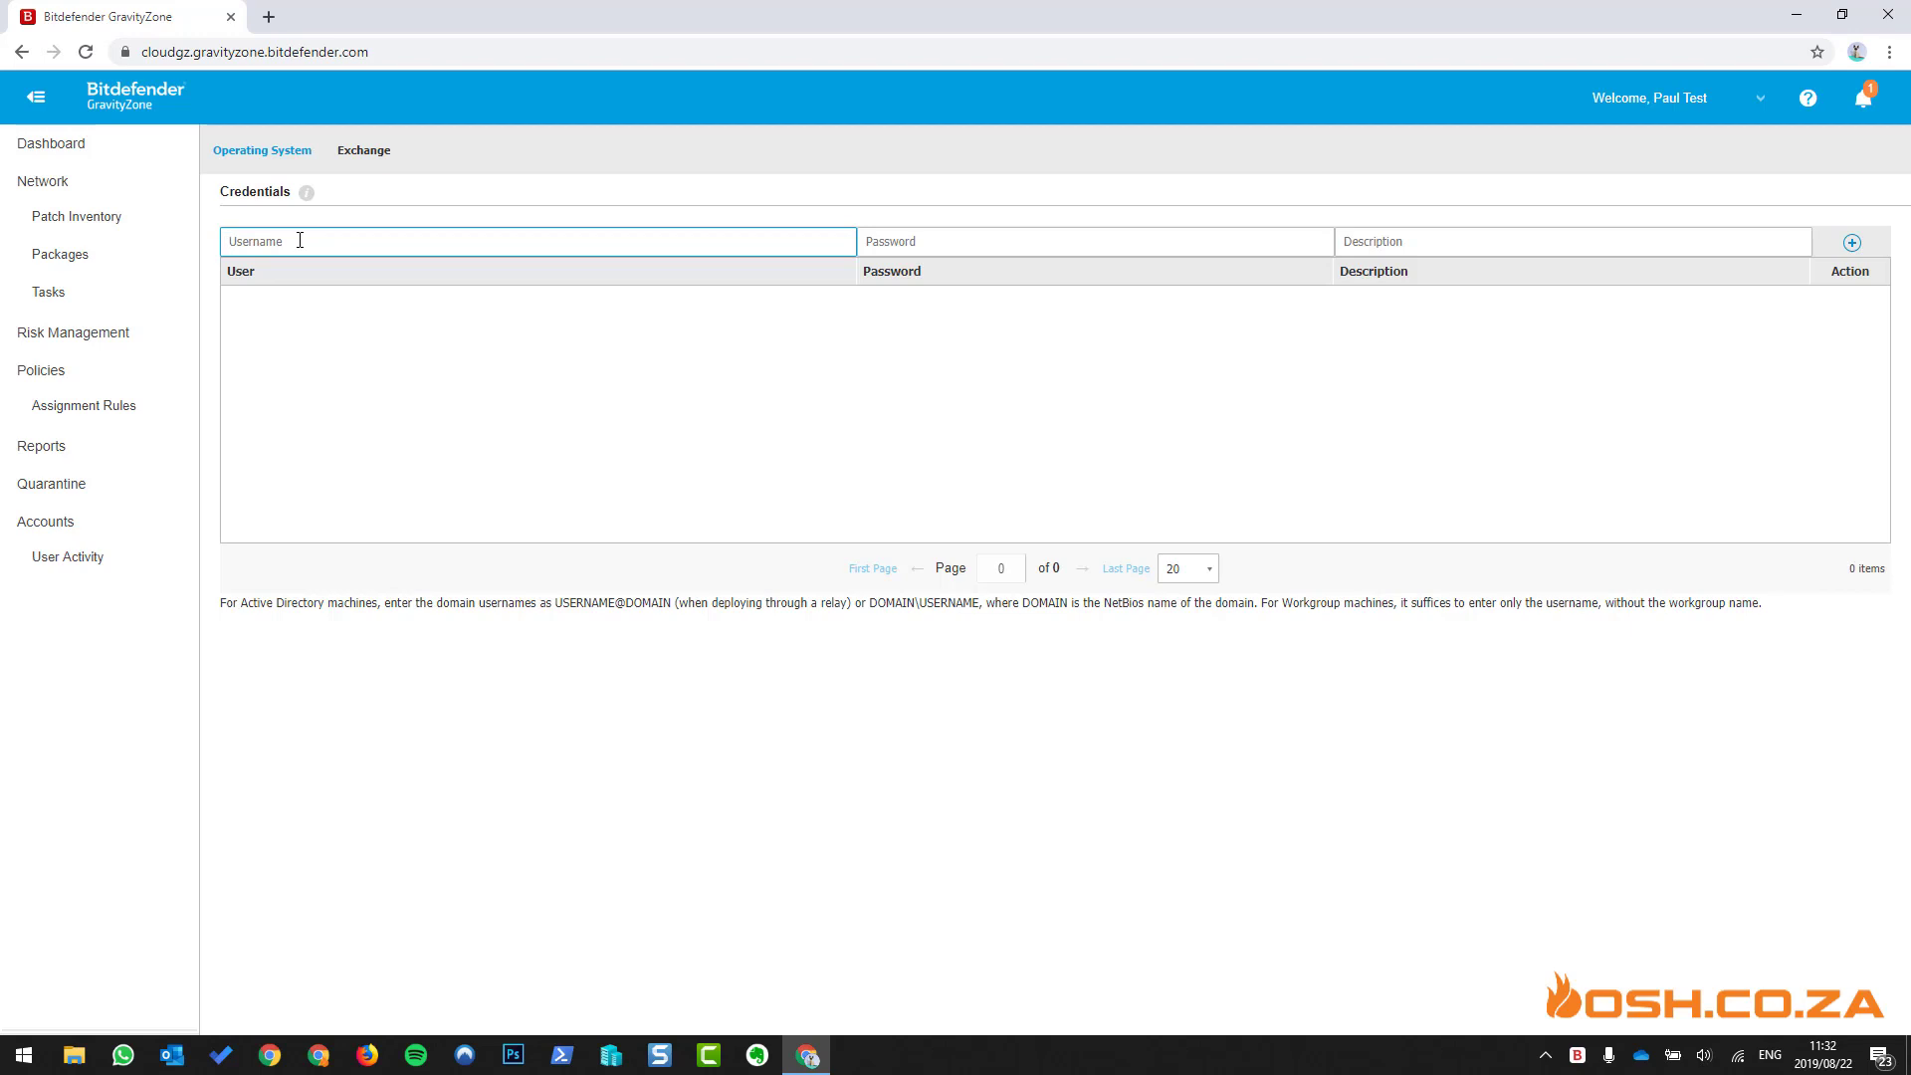
text(adminis)
text(tray)
key(BackSpace)
key(BackSpace)
text(tor)
key(Tab)
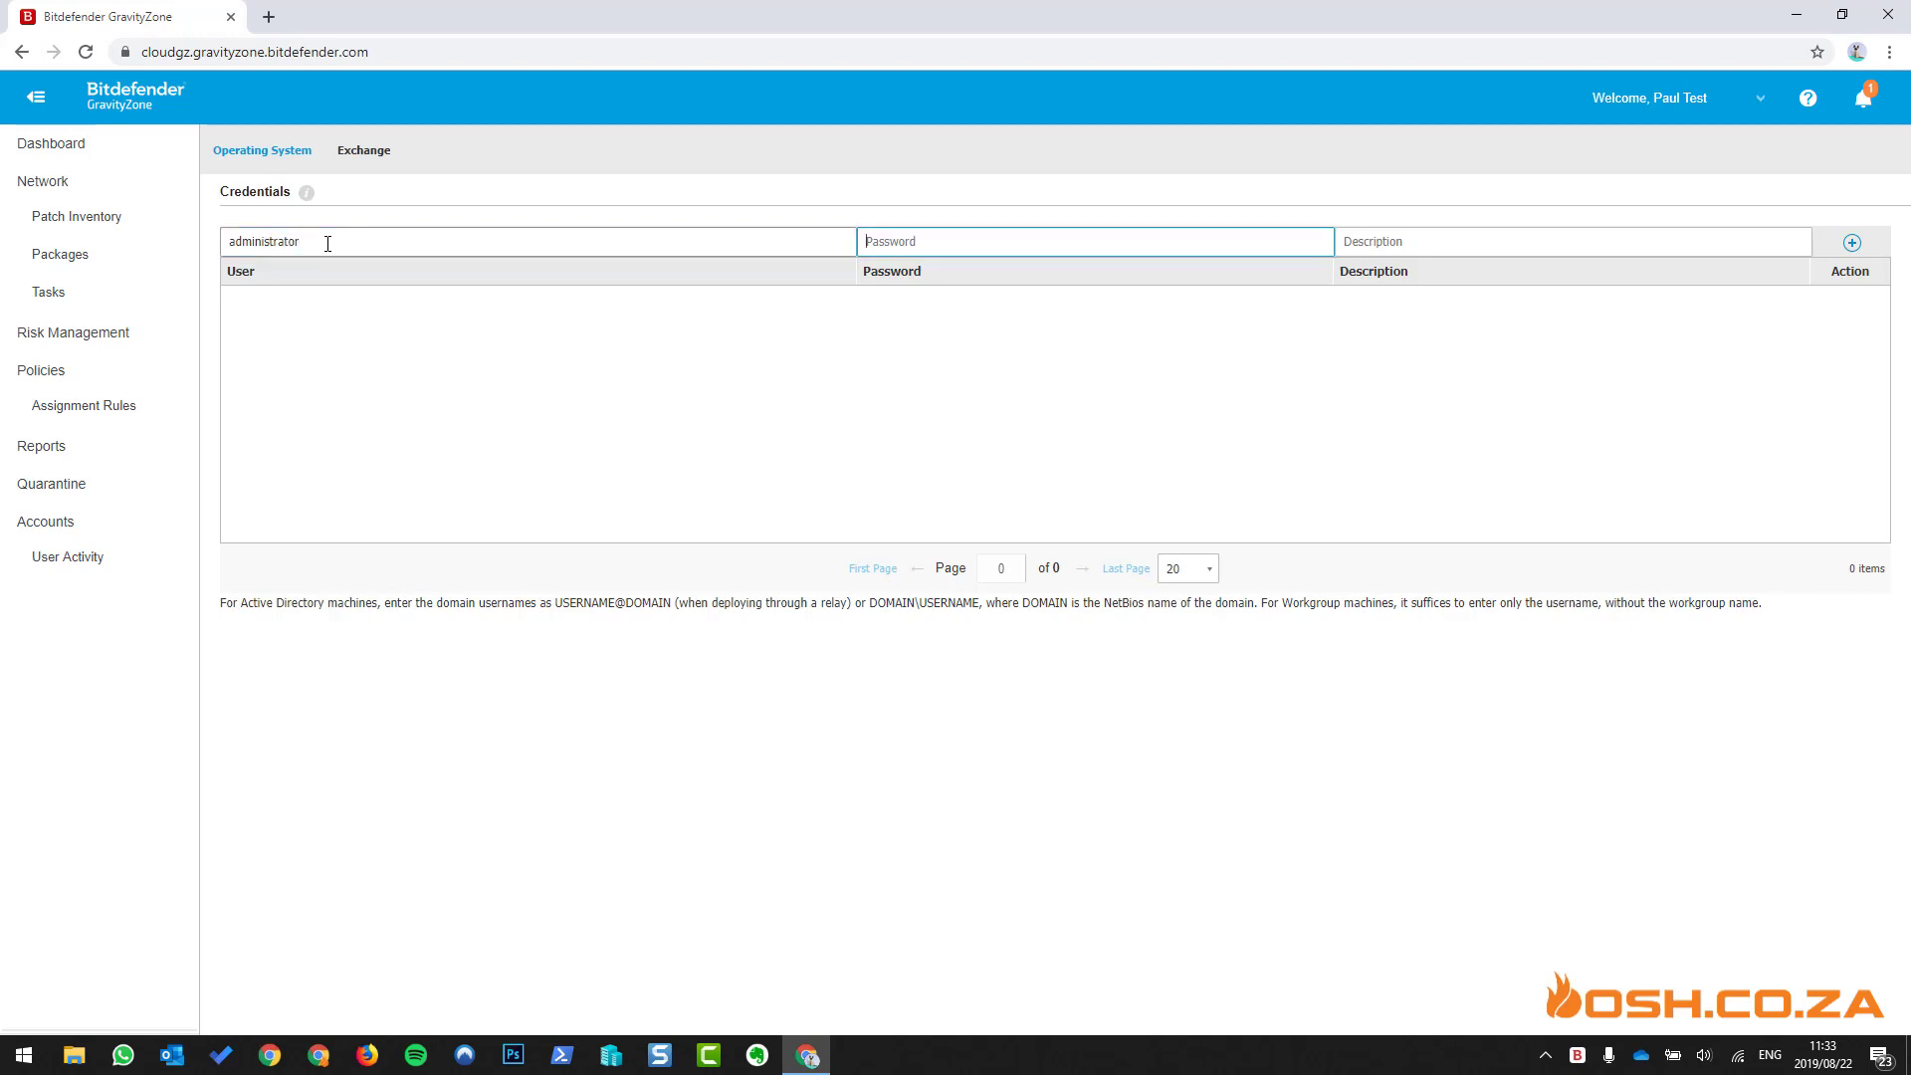
text(************)
key(Tab)
text(skjdfhksjdhfshd fsdkhf)
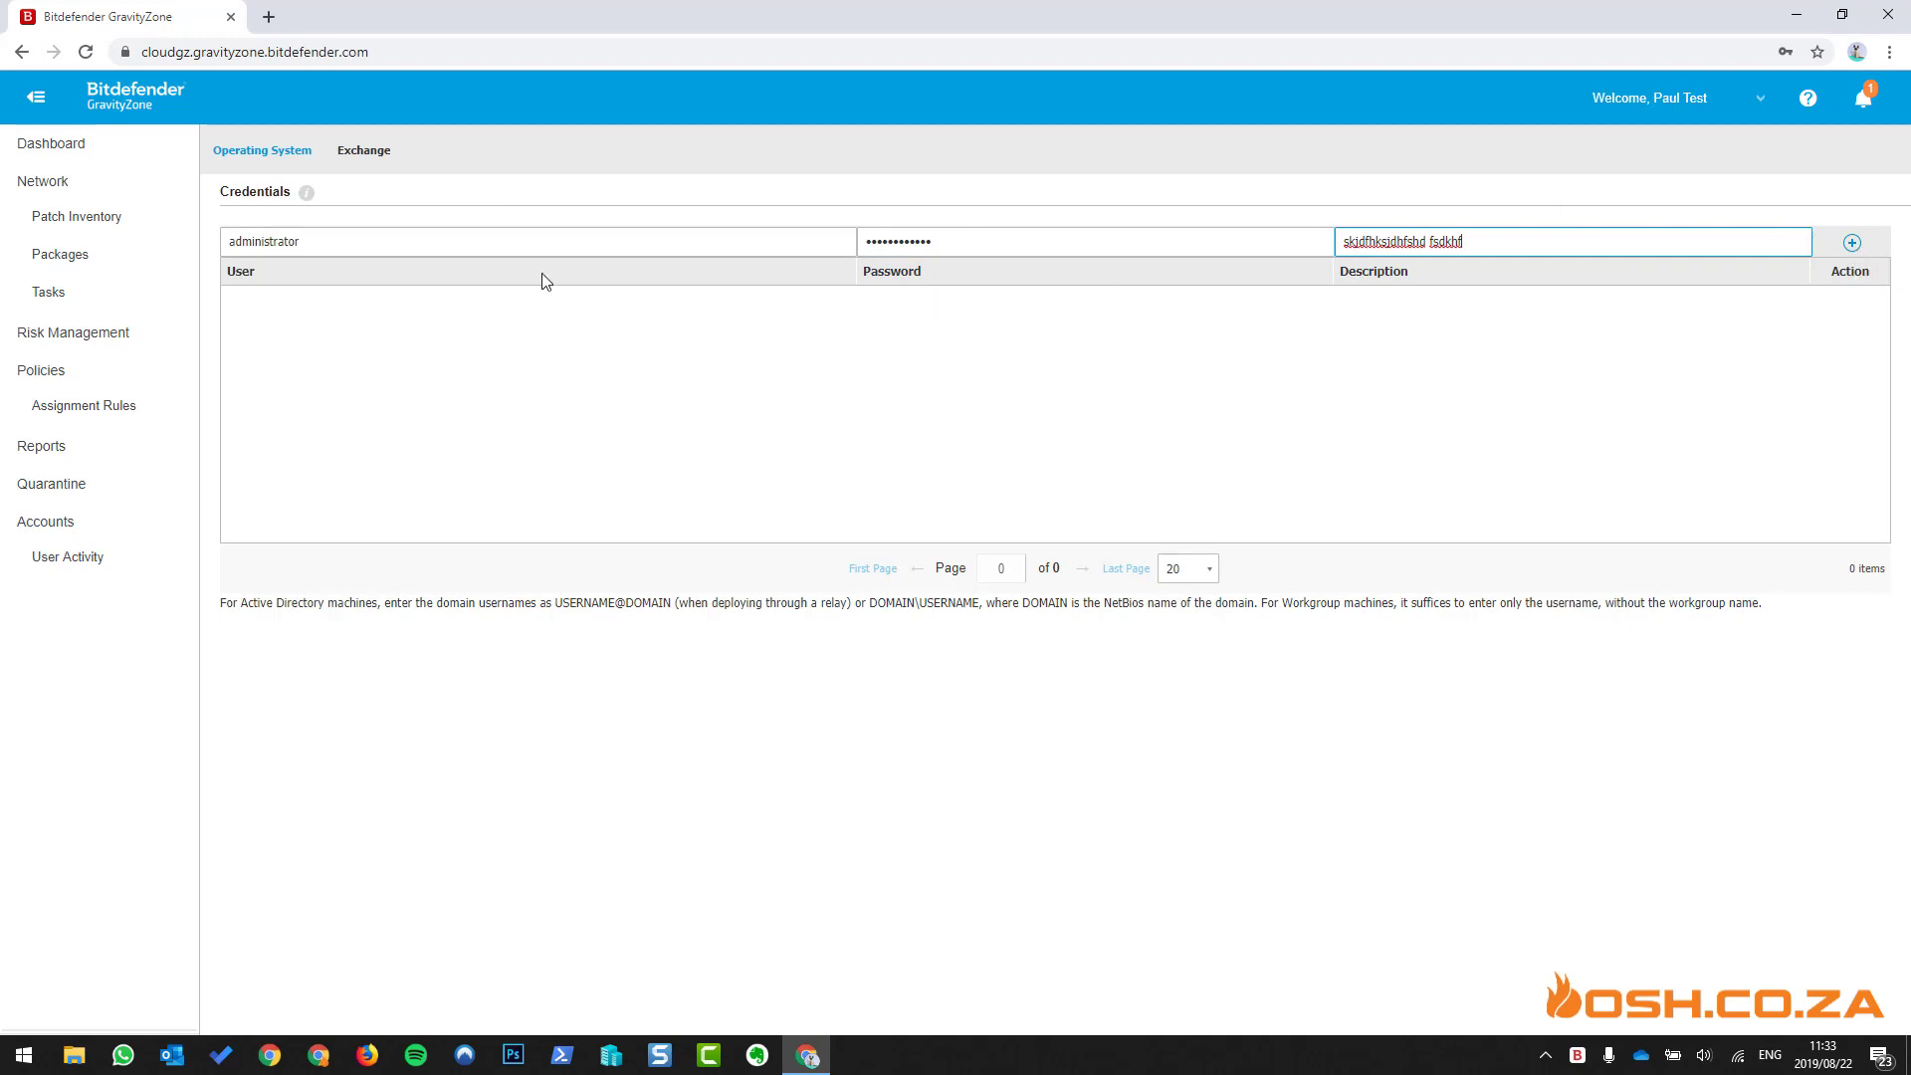
- Look over the Exchange credential fields, dismiss the browser's save prompt, and go to Help & Support
click(359, 149)
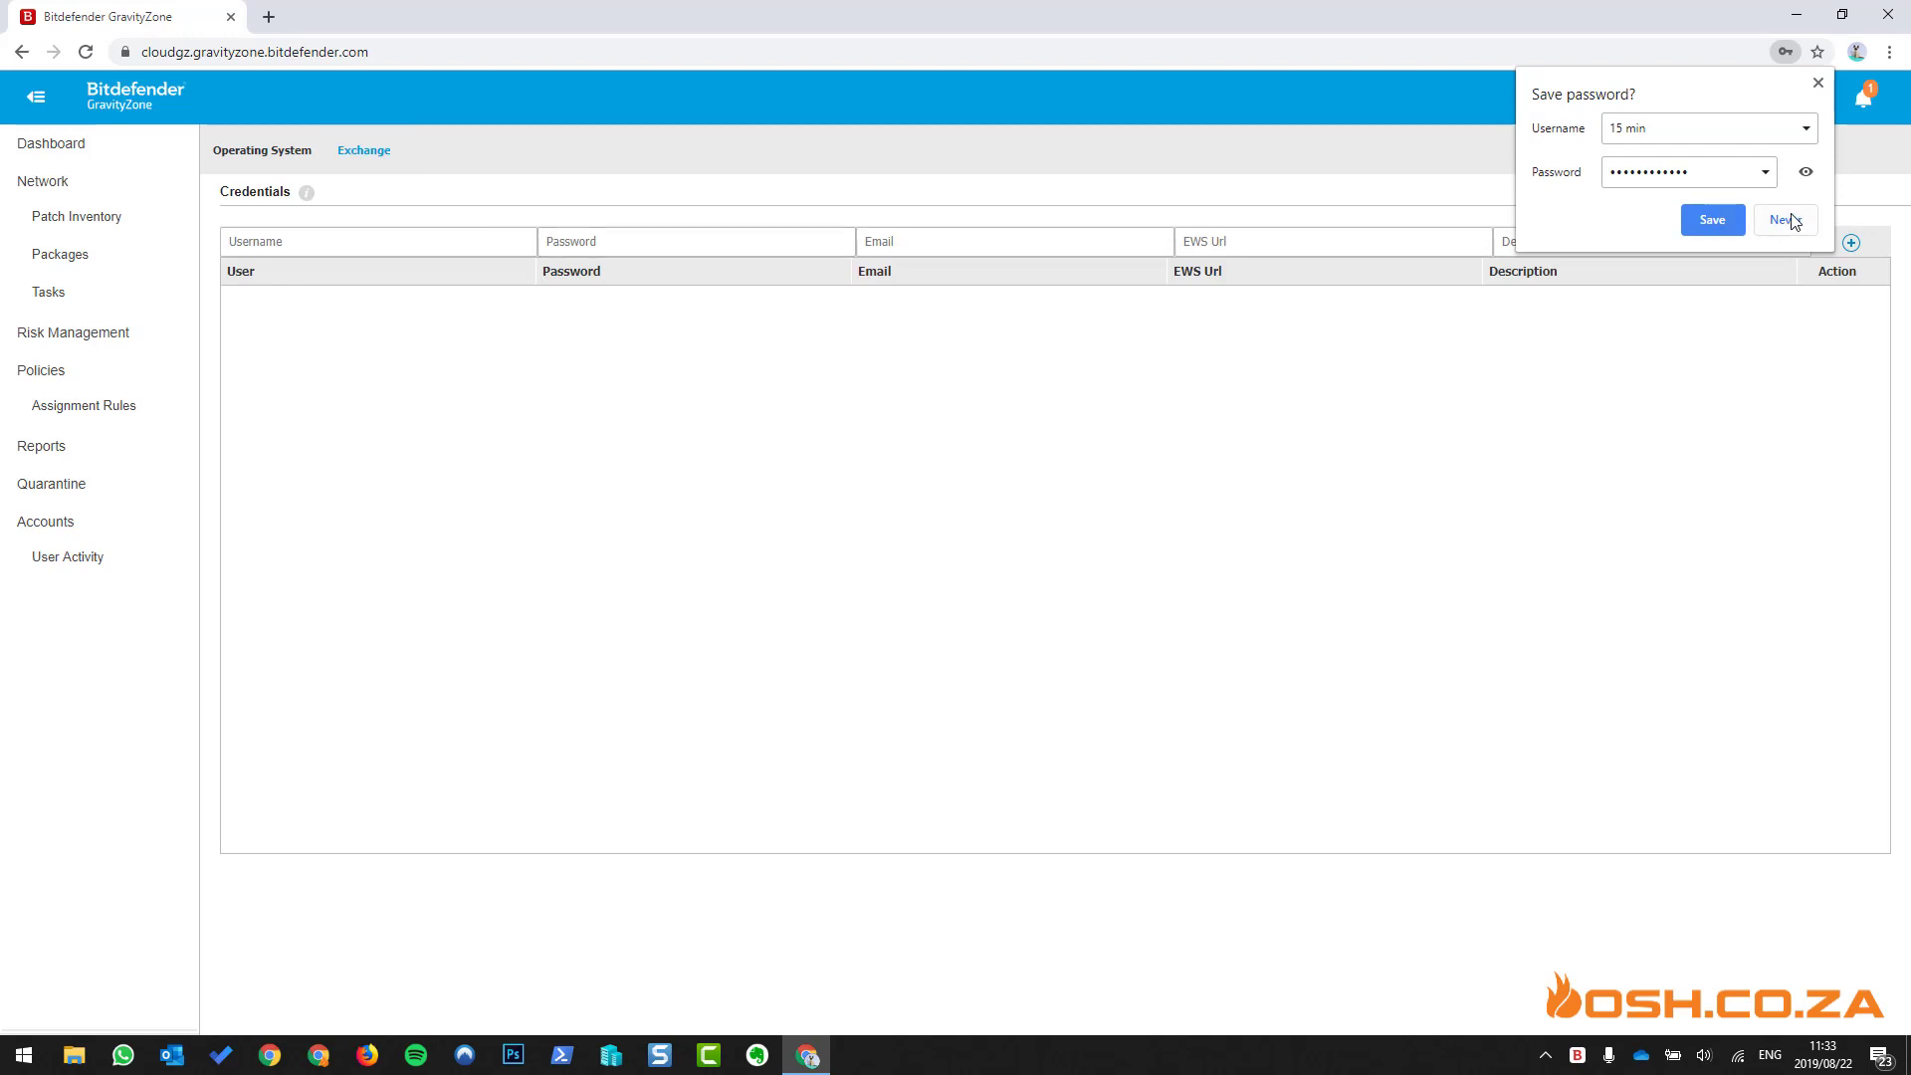
click(1819, 83)
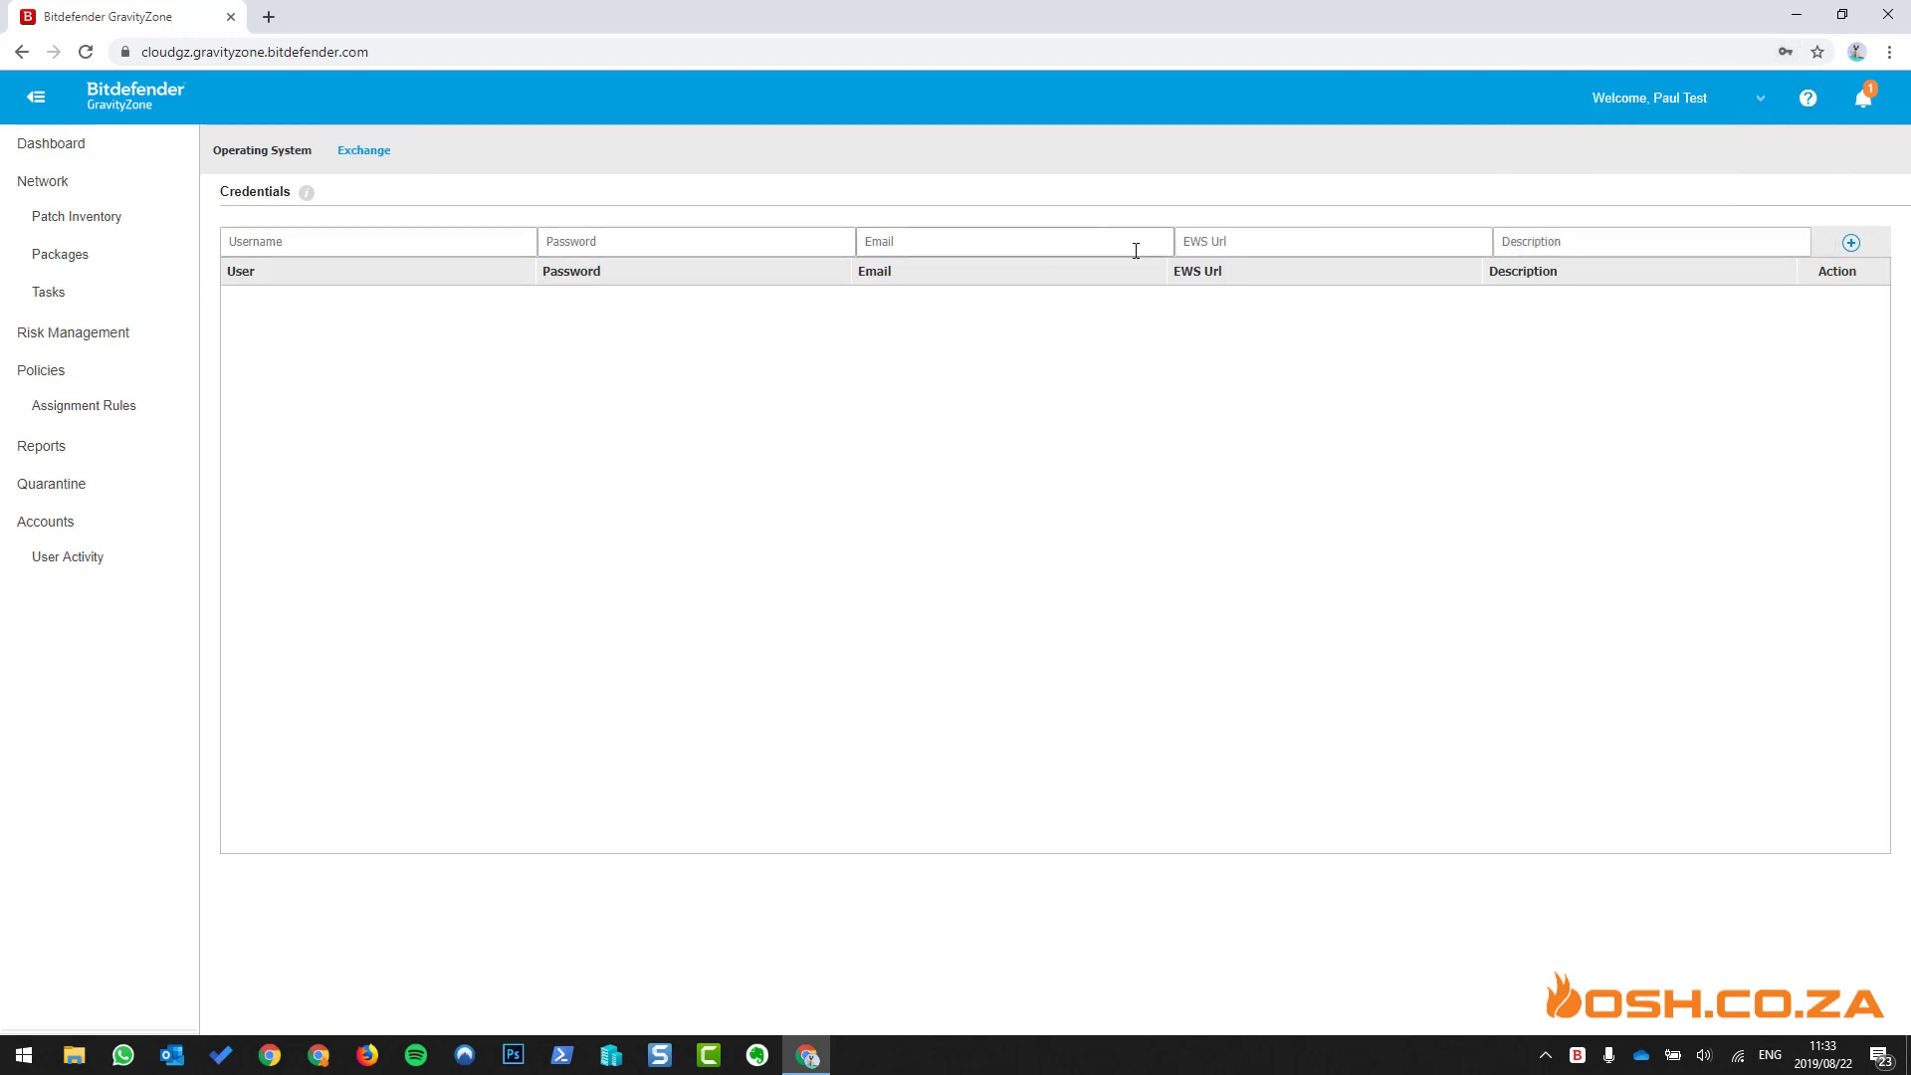
click(1242, 243)
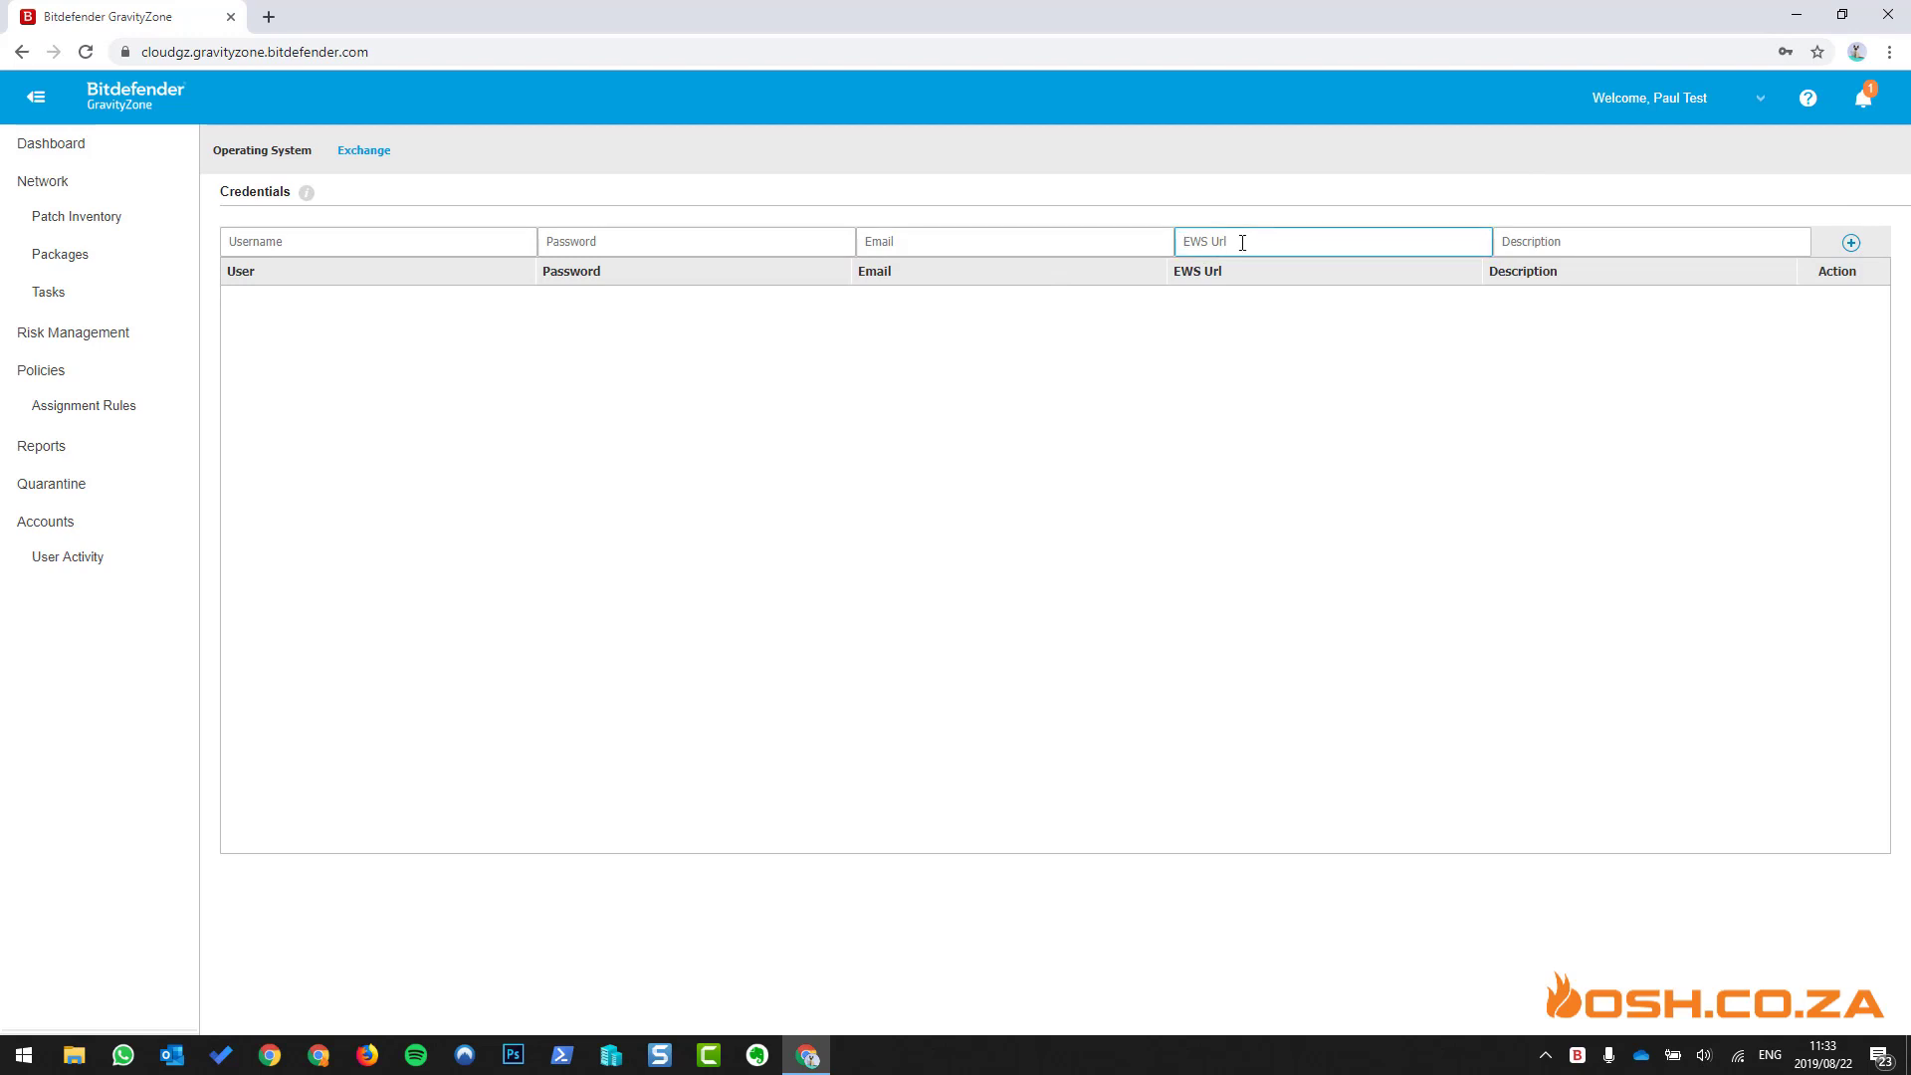
click(1544, 244)
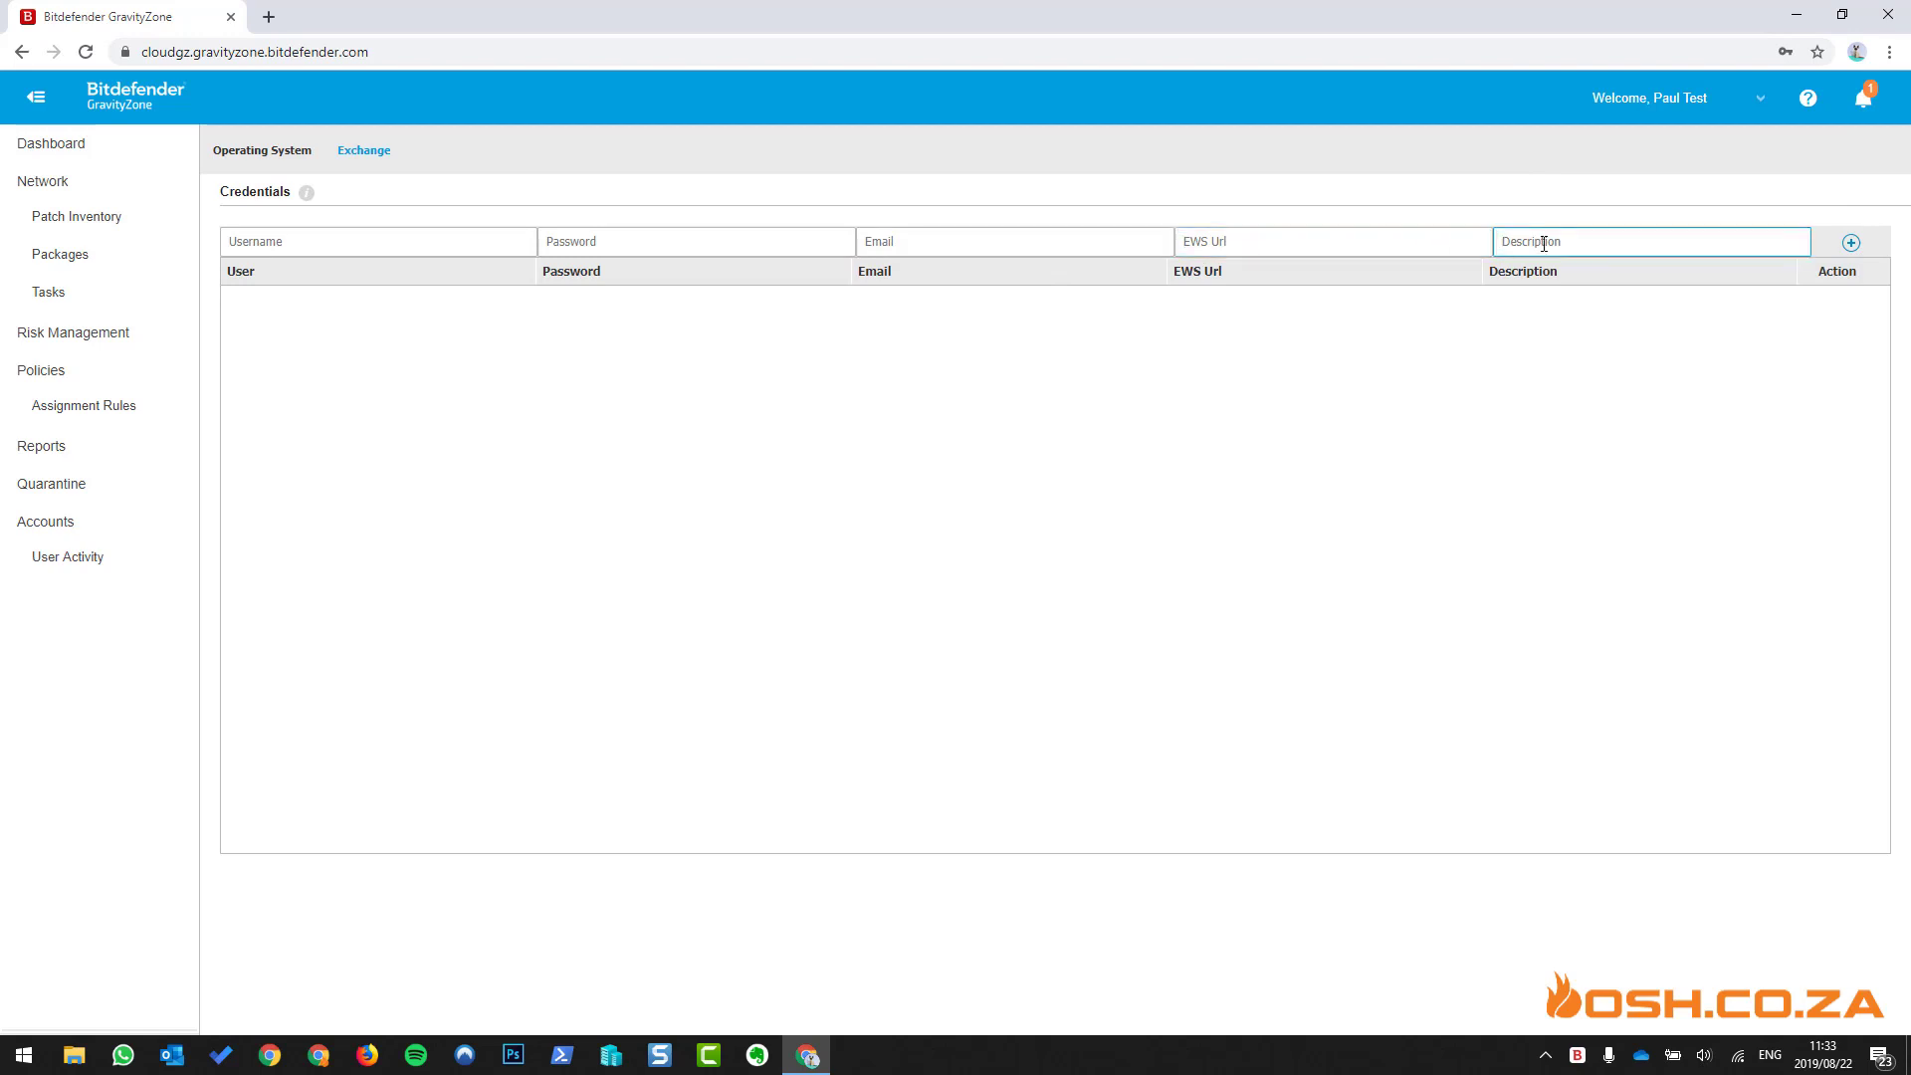
click(1753, 103)
click(1658, 239)
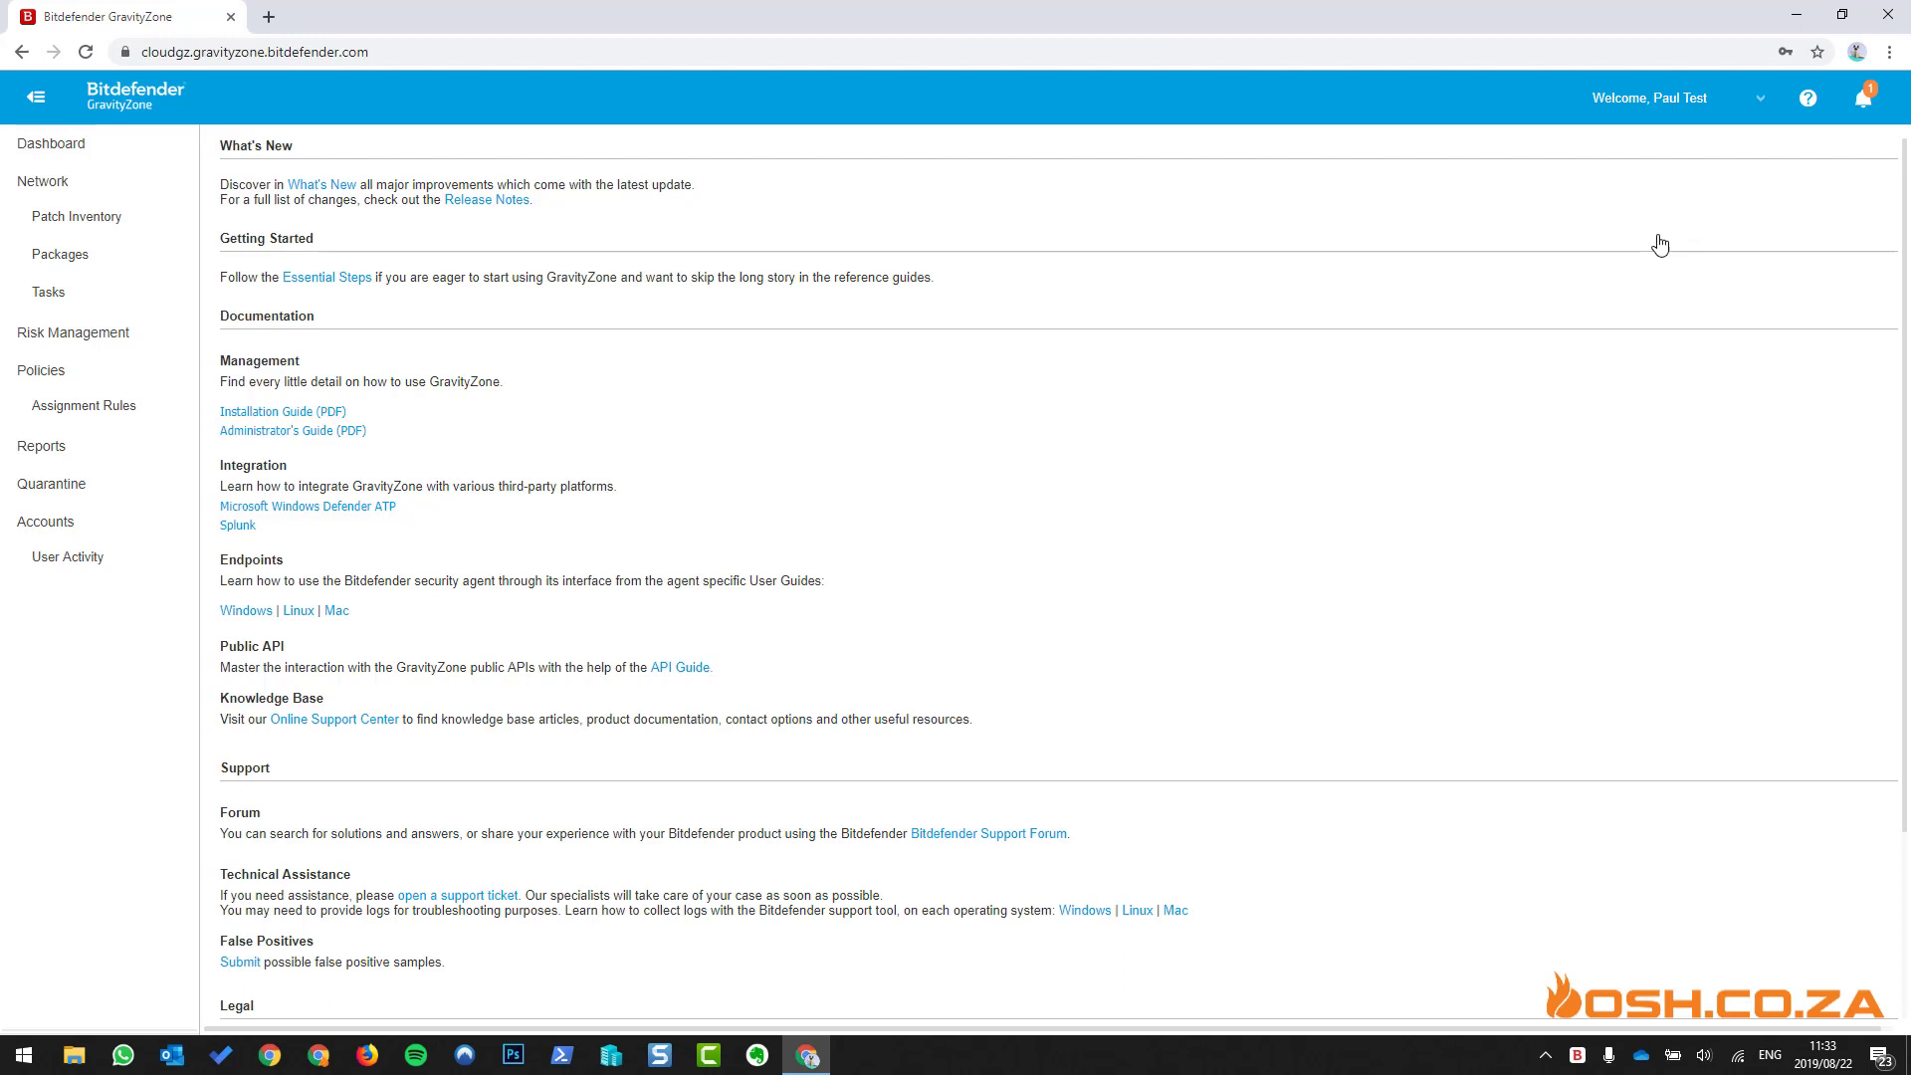
scroll(1095, 446, down, 3)
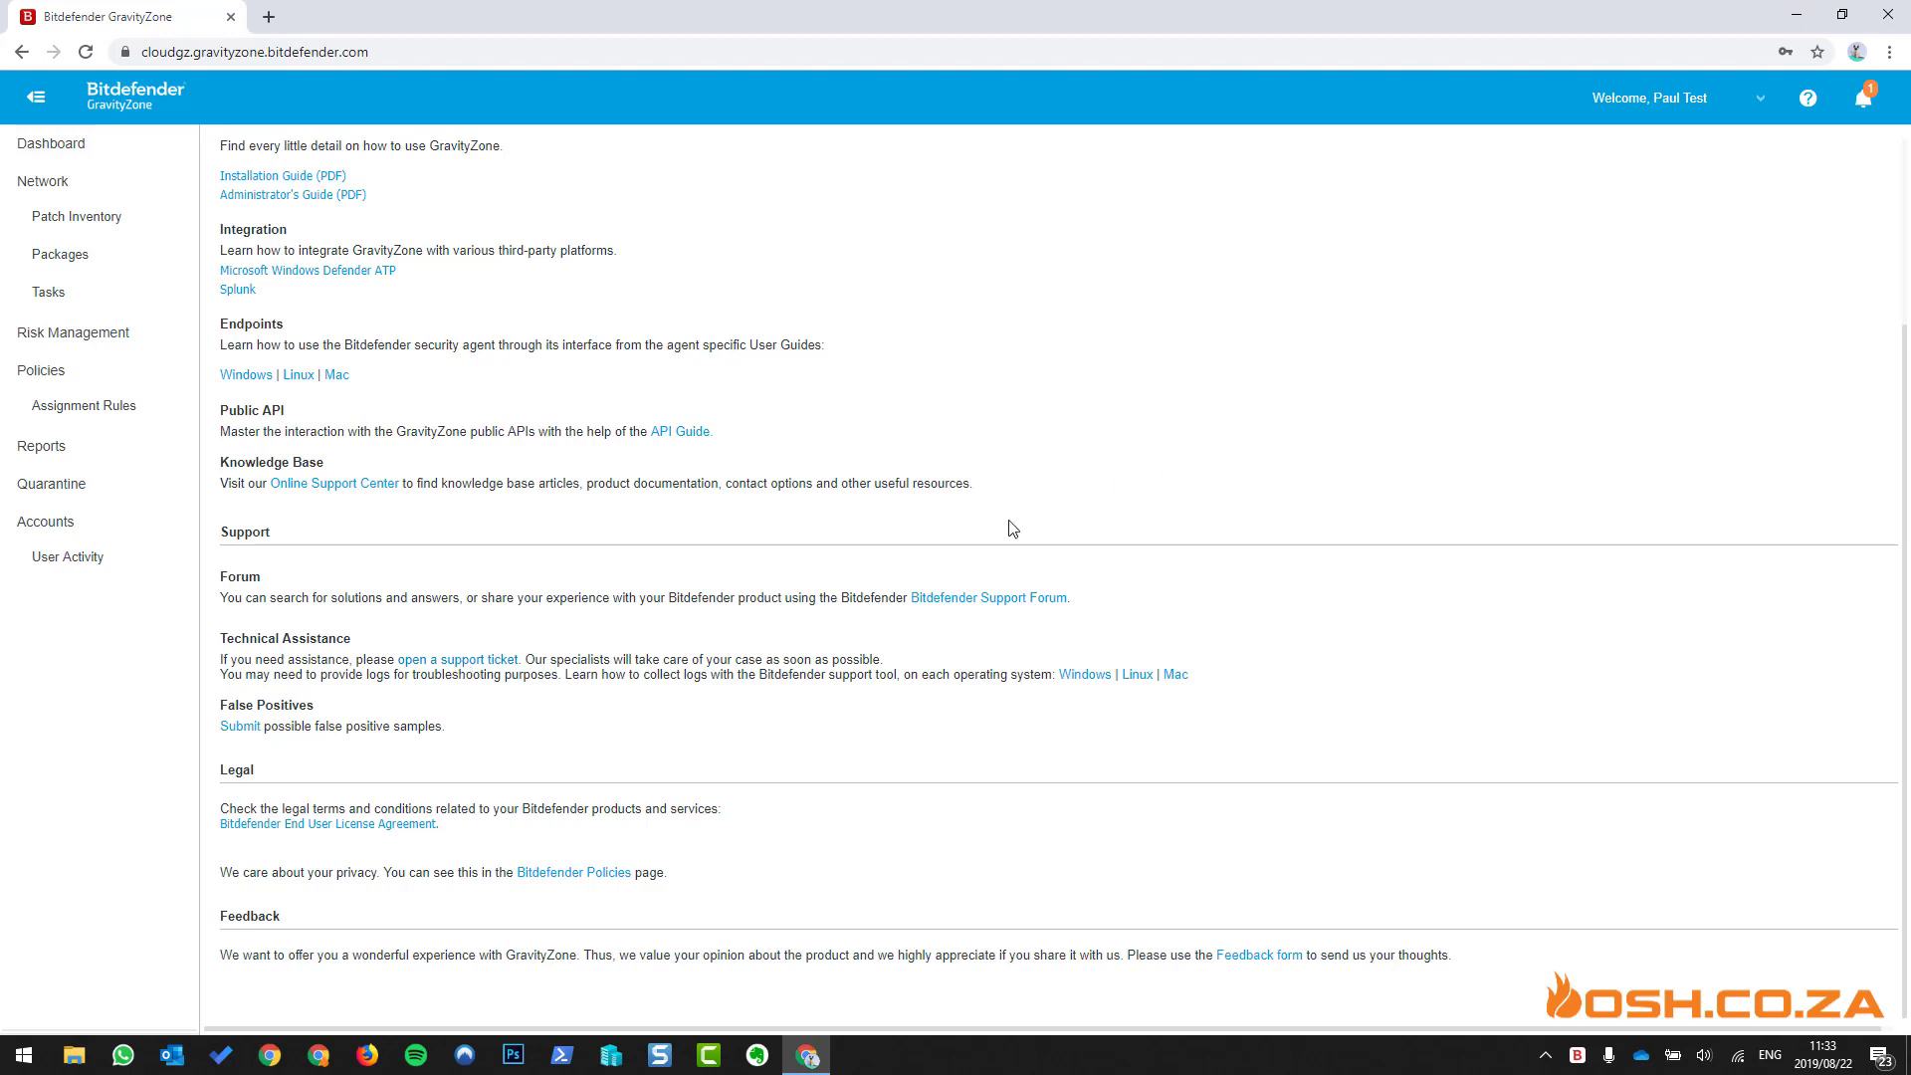
click(1768, 98)
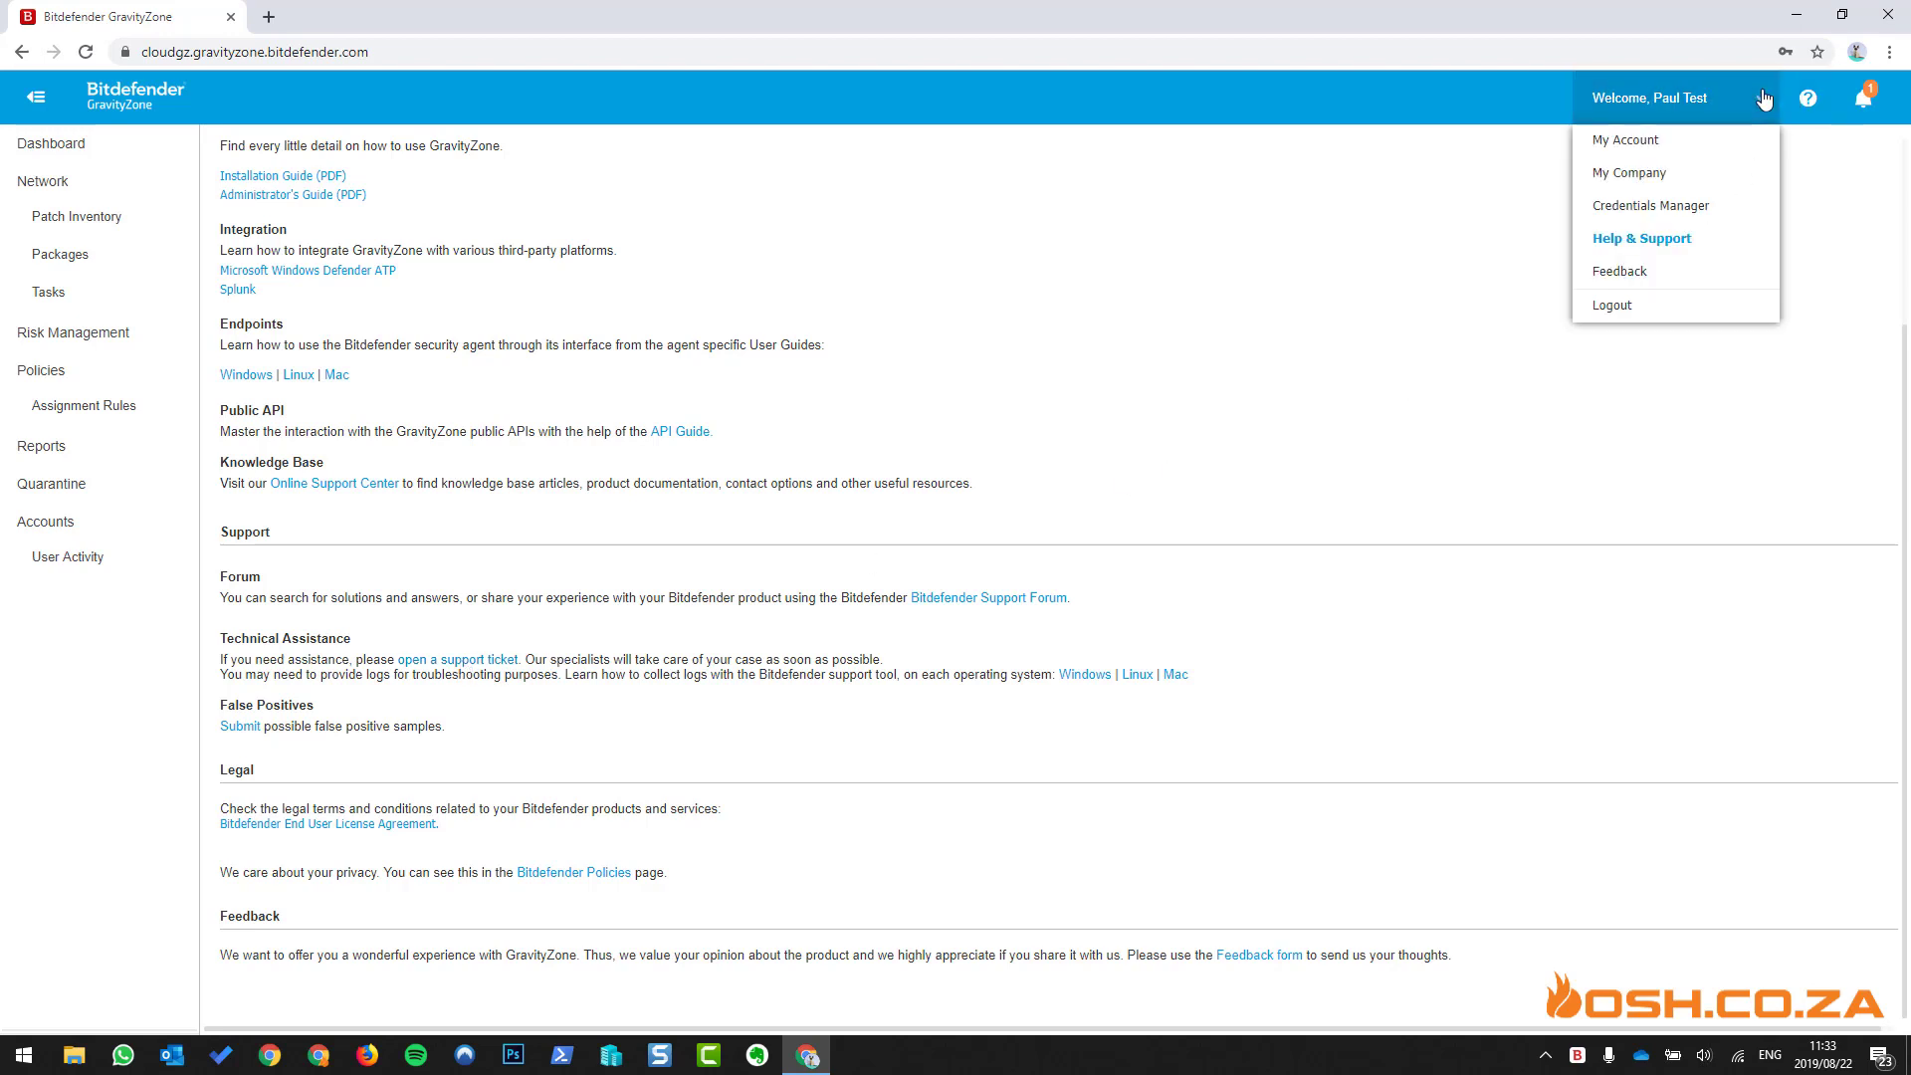
click(1656, 288)
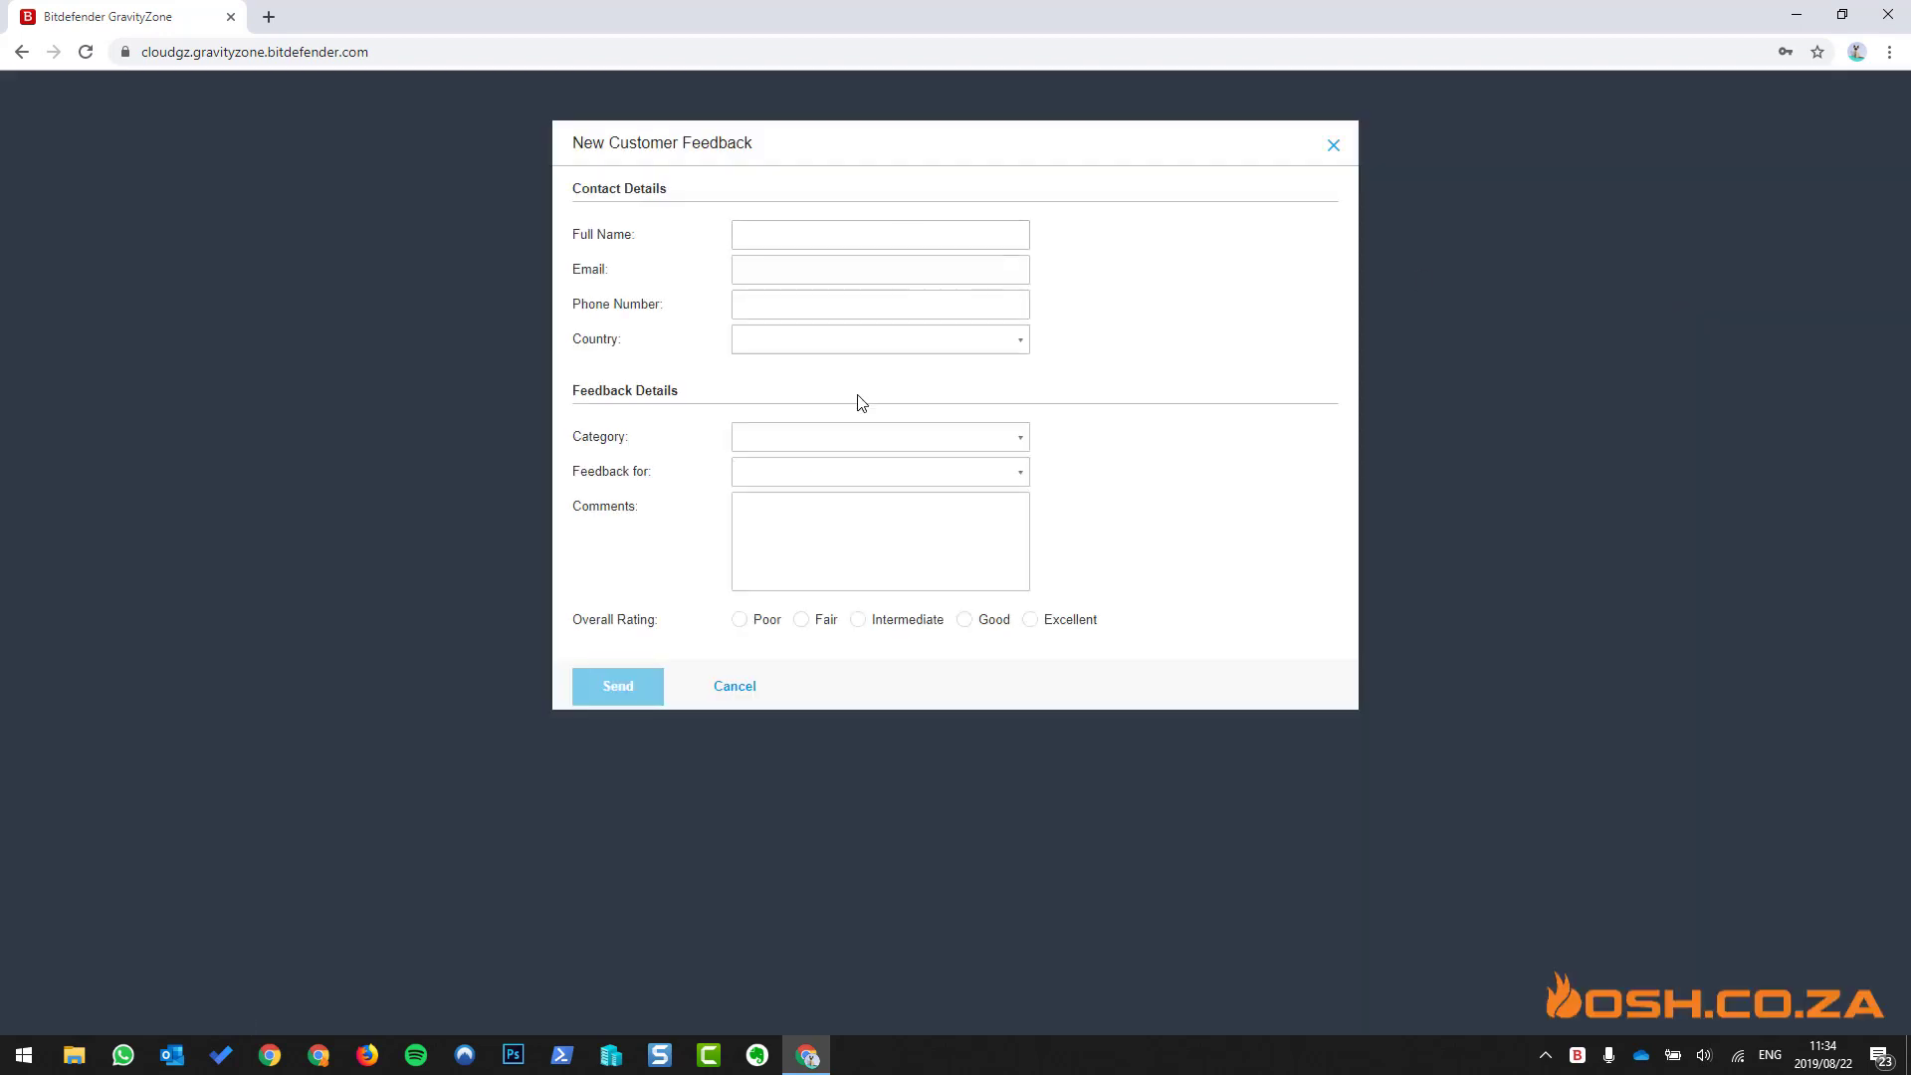
click(748, 691)
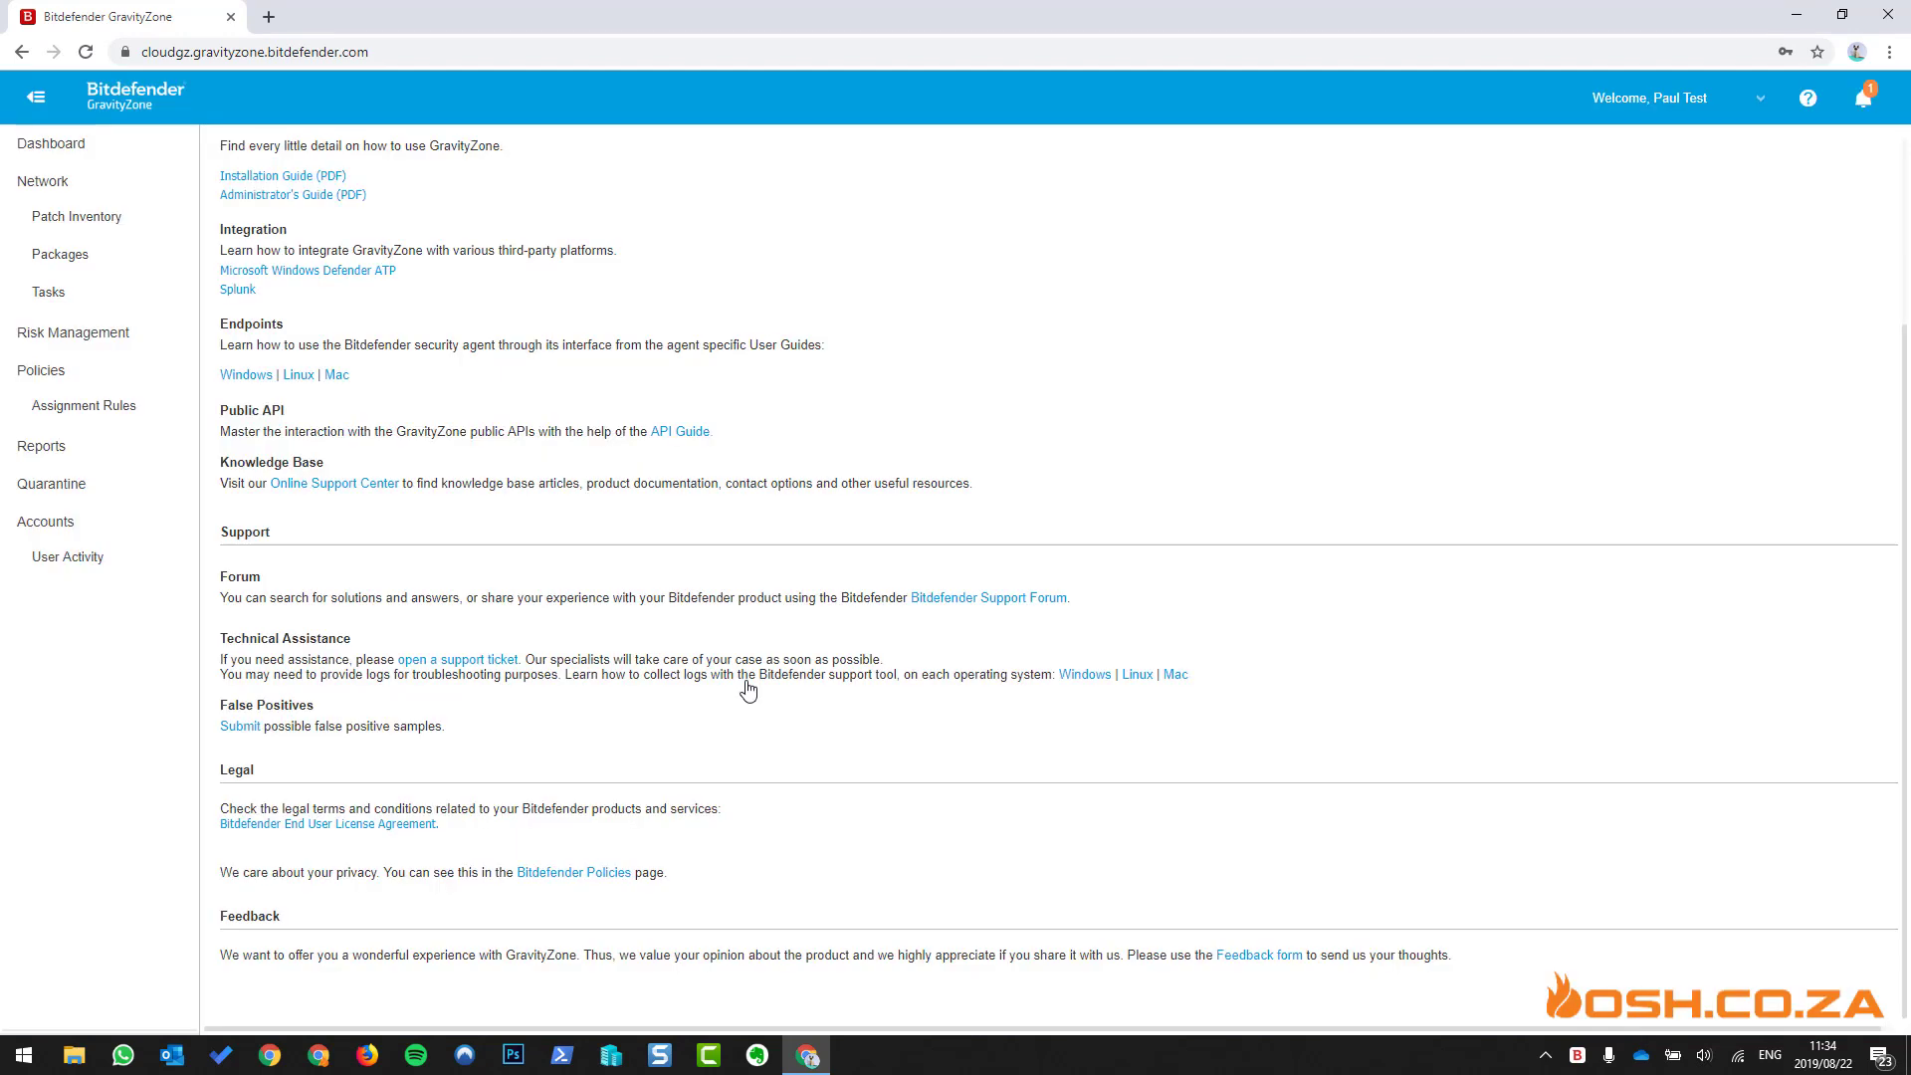
- From the Dashboard, go to Network > Packages and start a new endpoint package
click(80, 151)
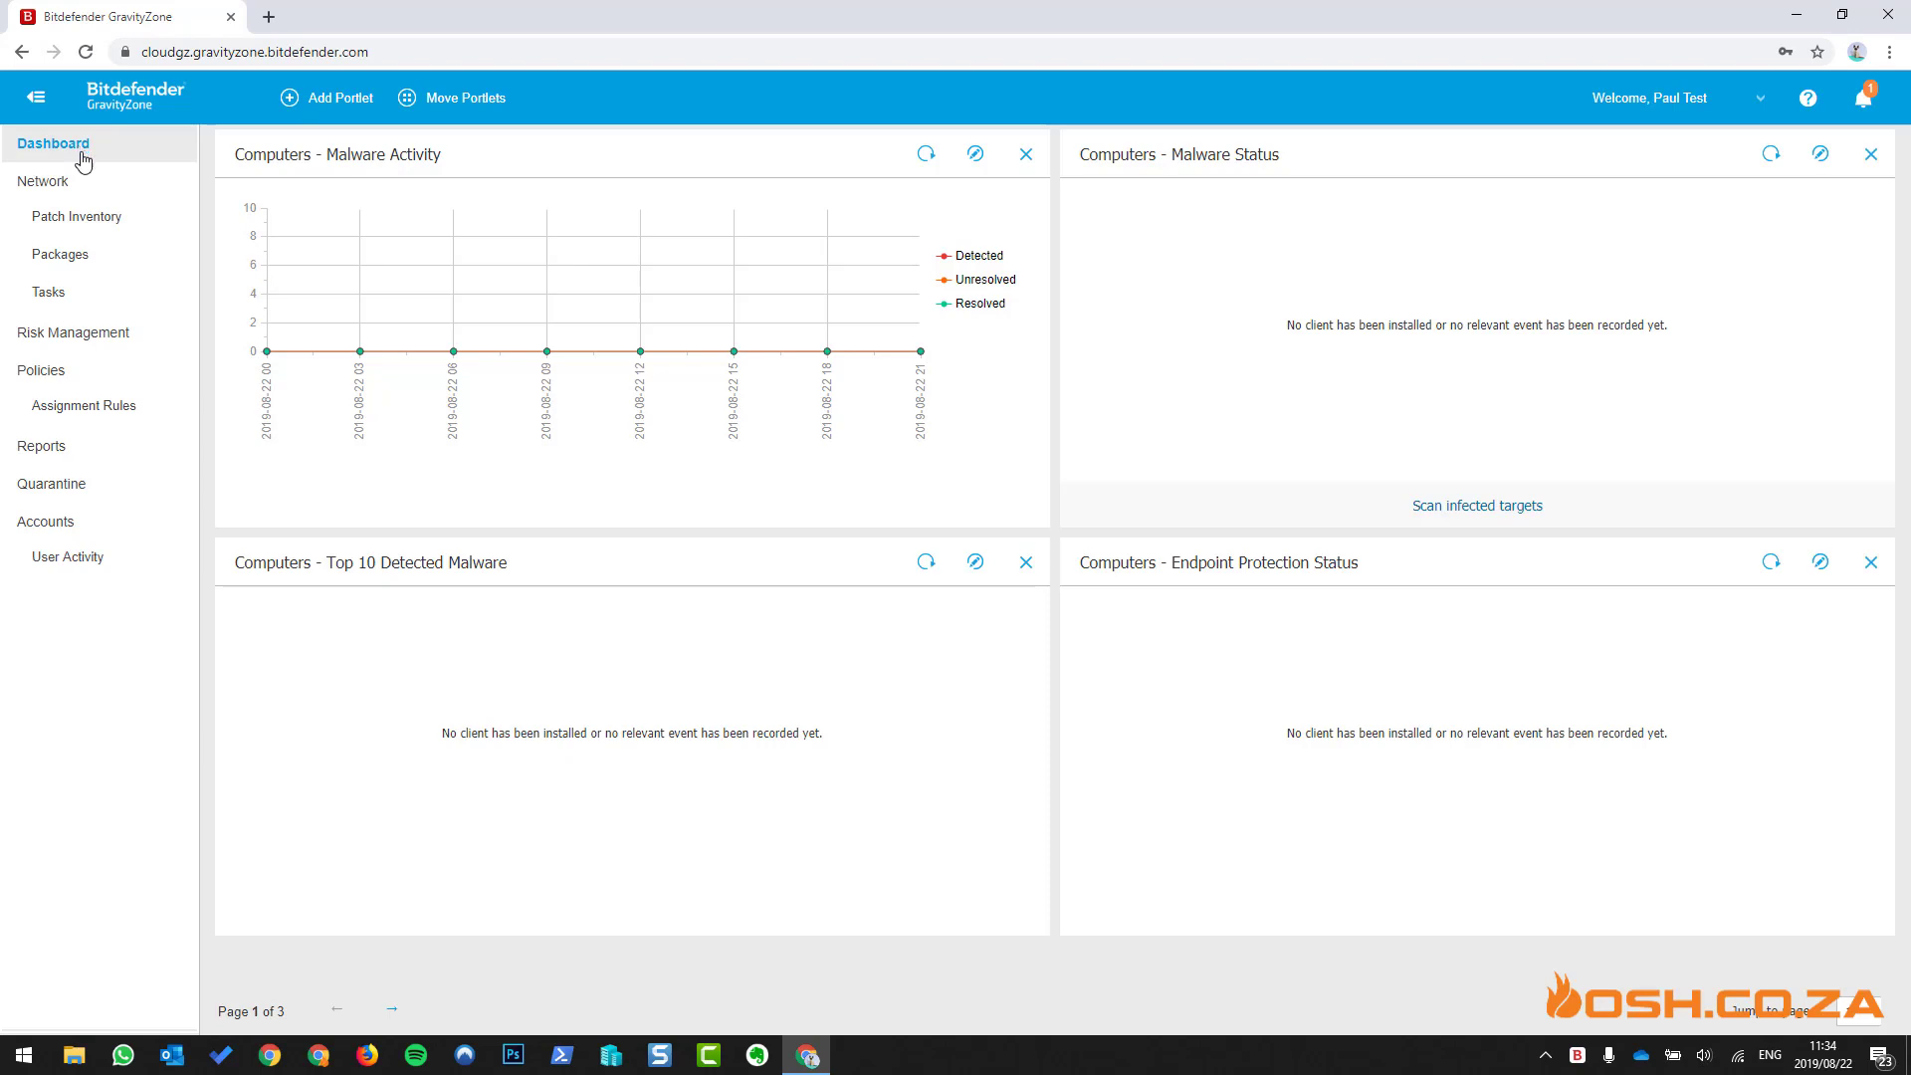
click(72, 257)
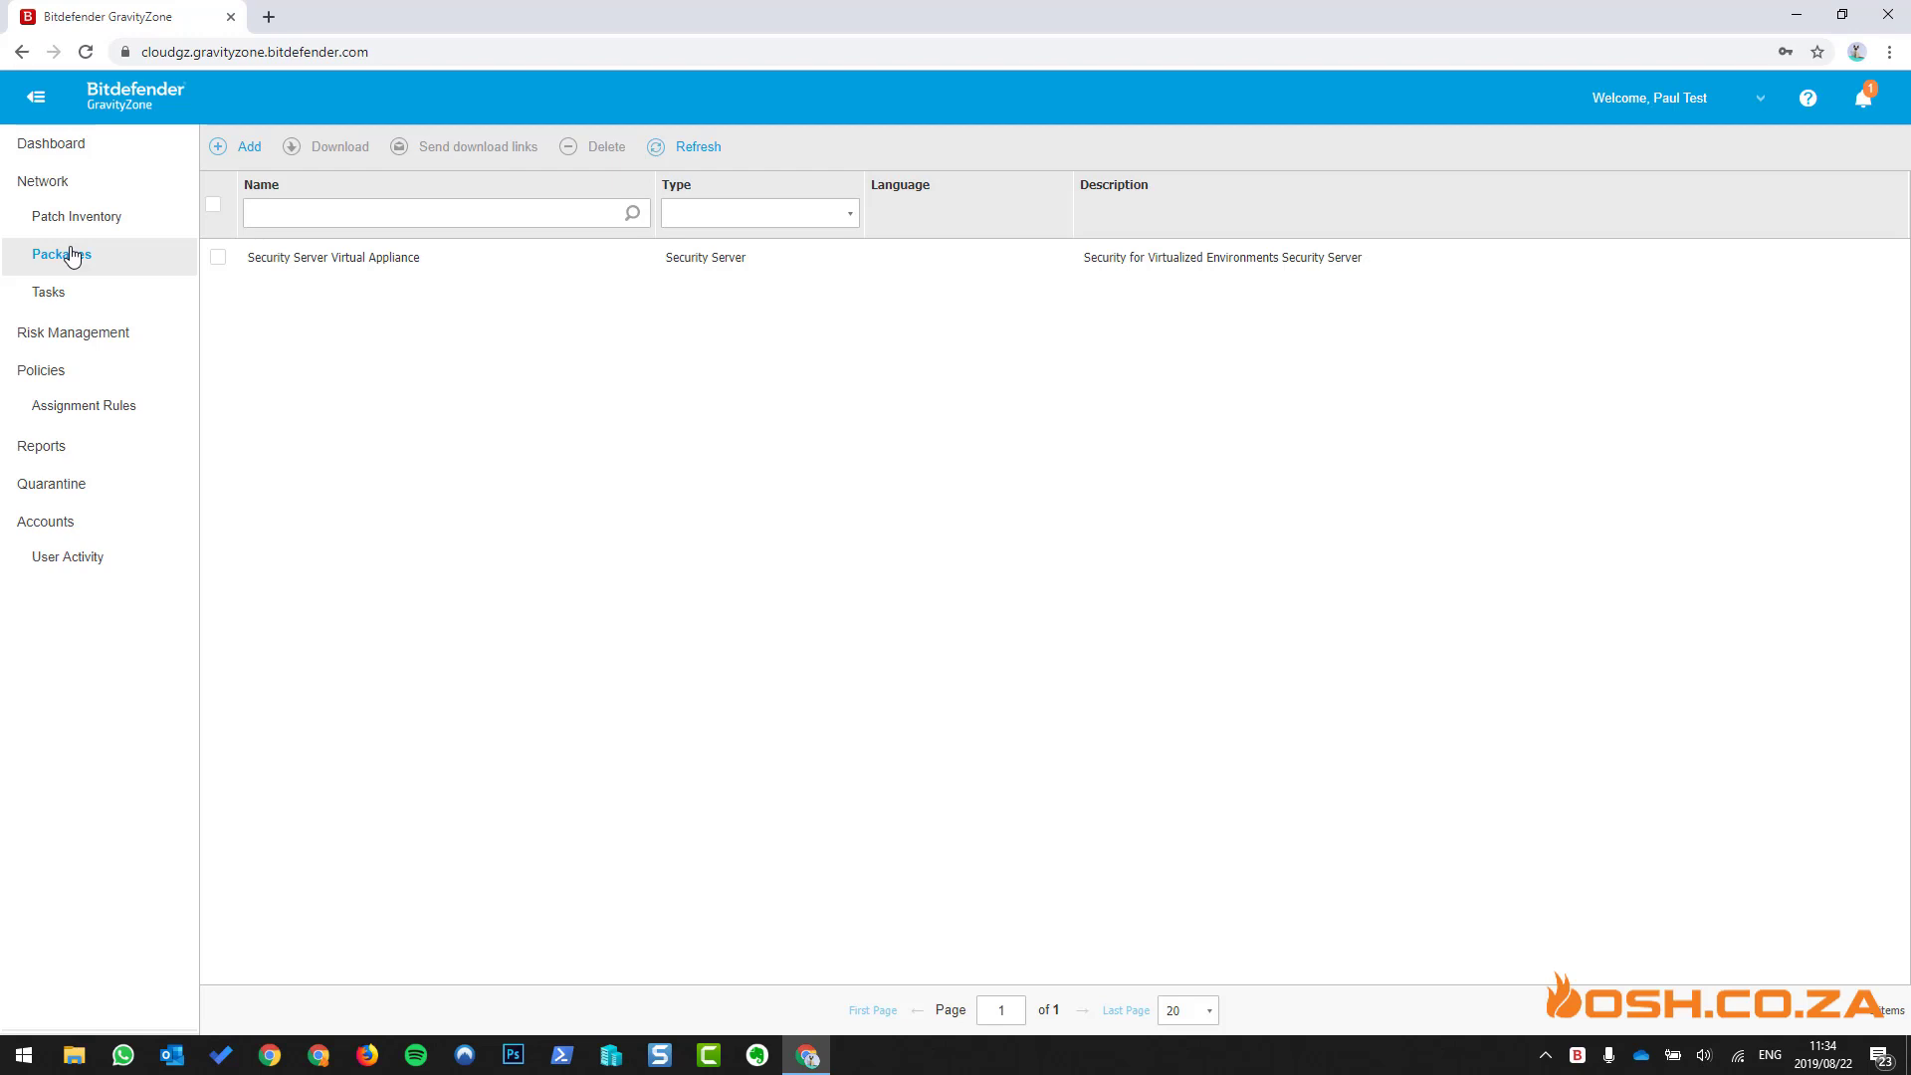
click(243, 144)
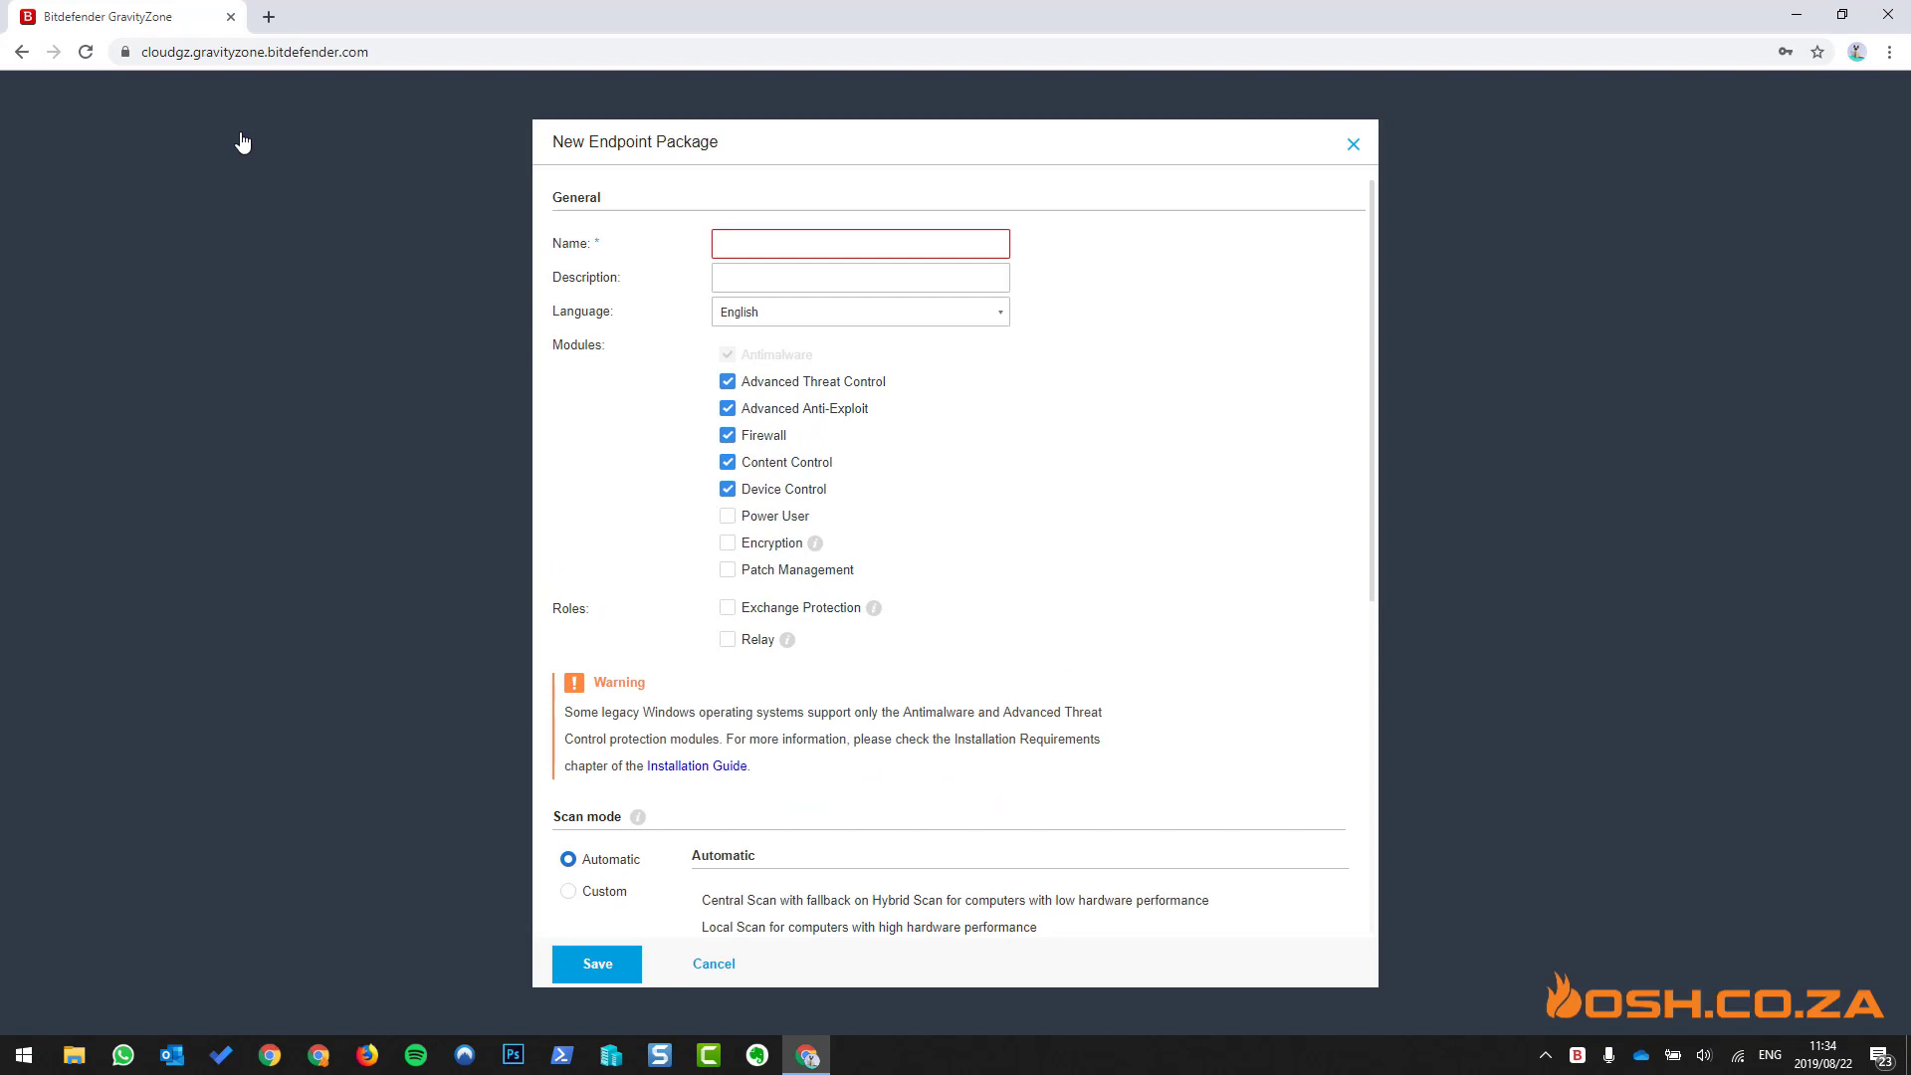
- Name the package 'Generic Package' and leave the Relay role unticked
click(783, 243)
text(Generic P)
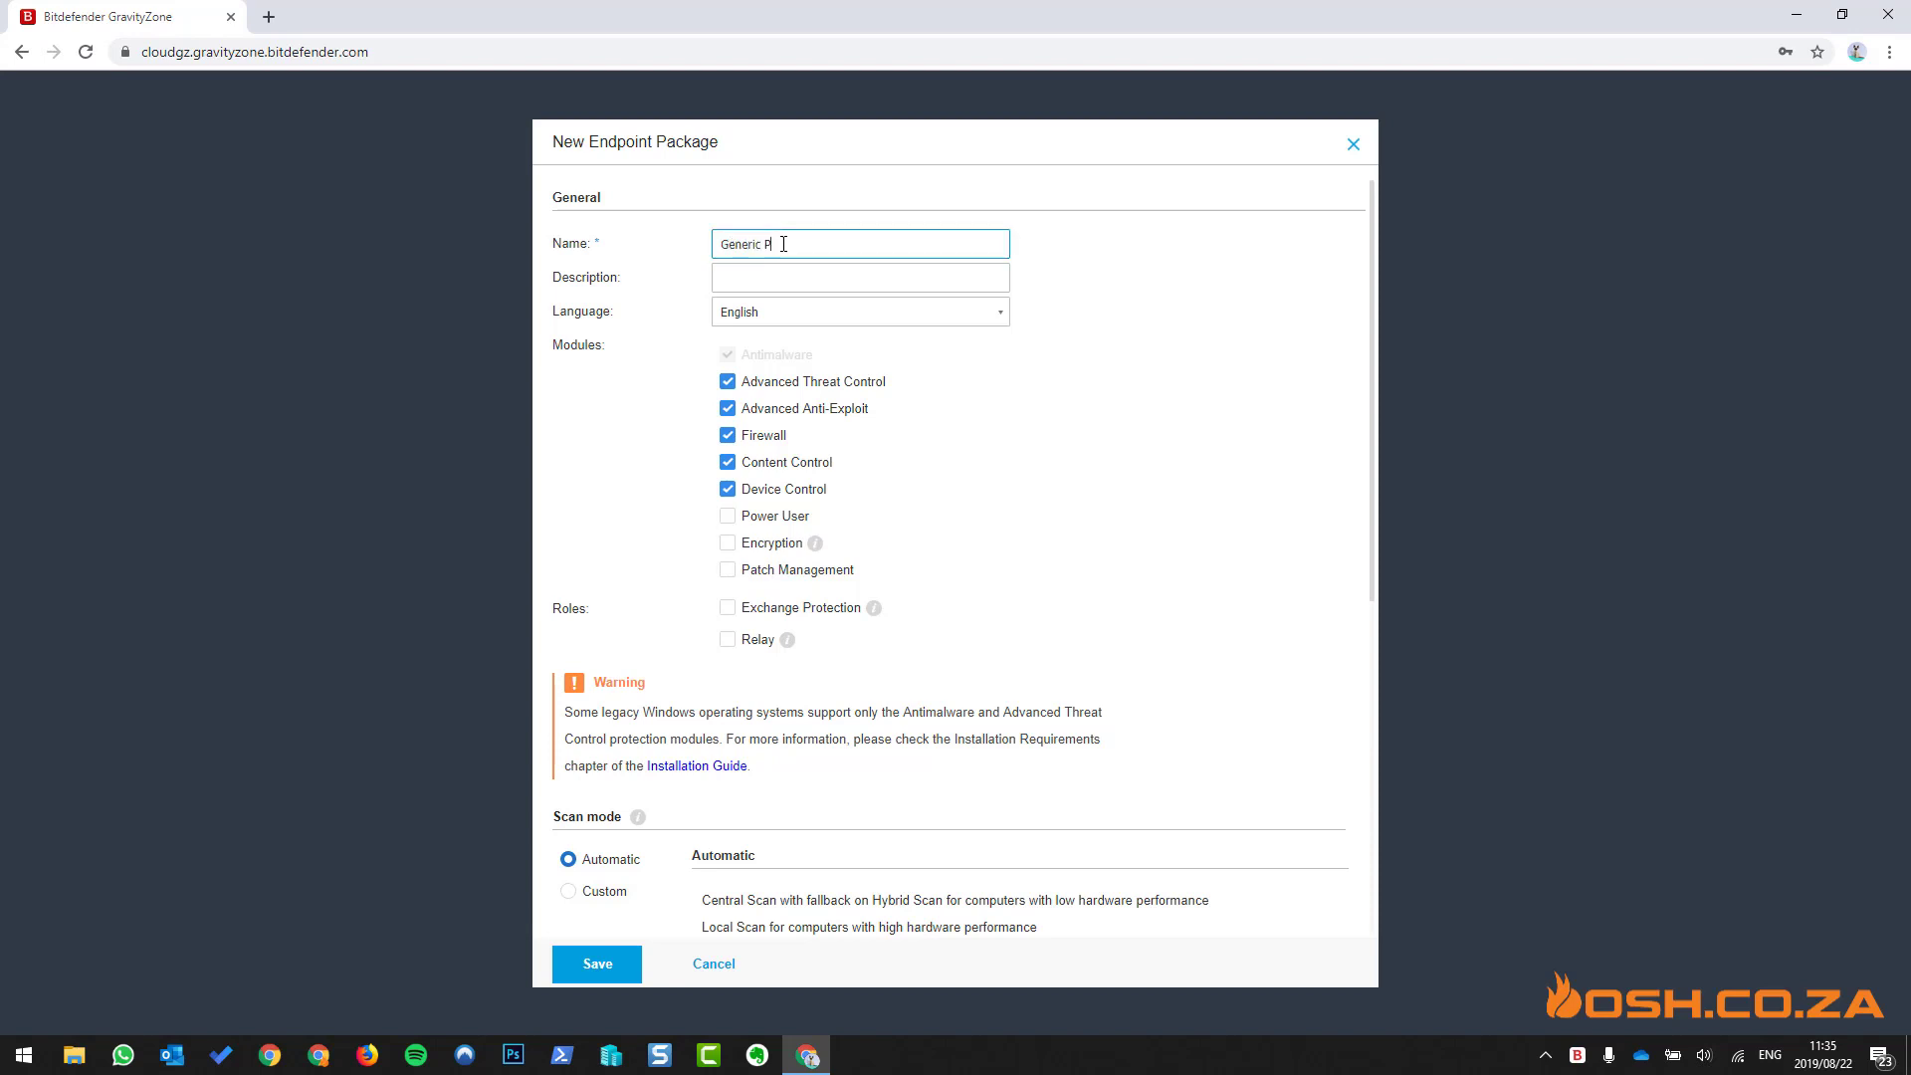
text(ackage)
click(916, 285)
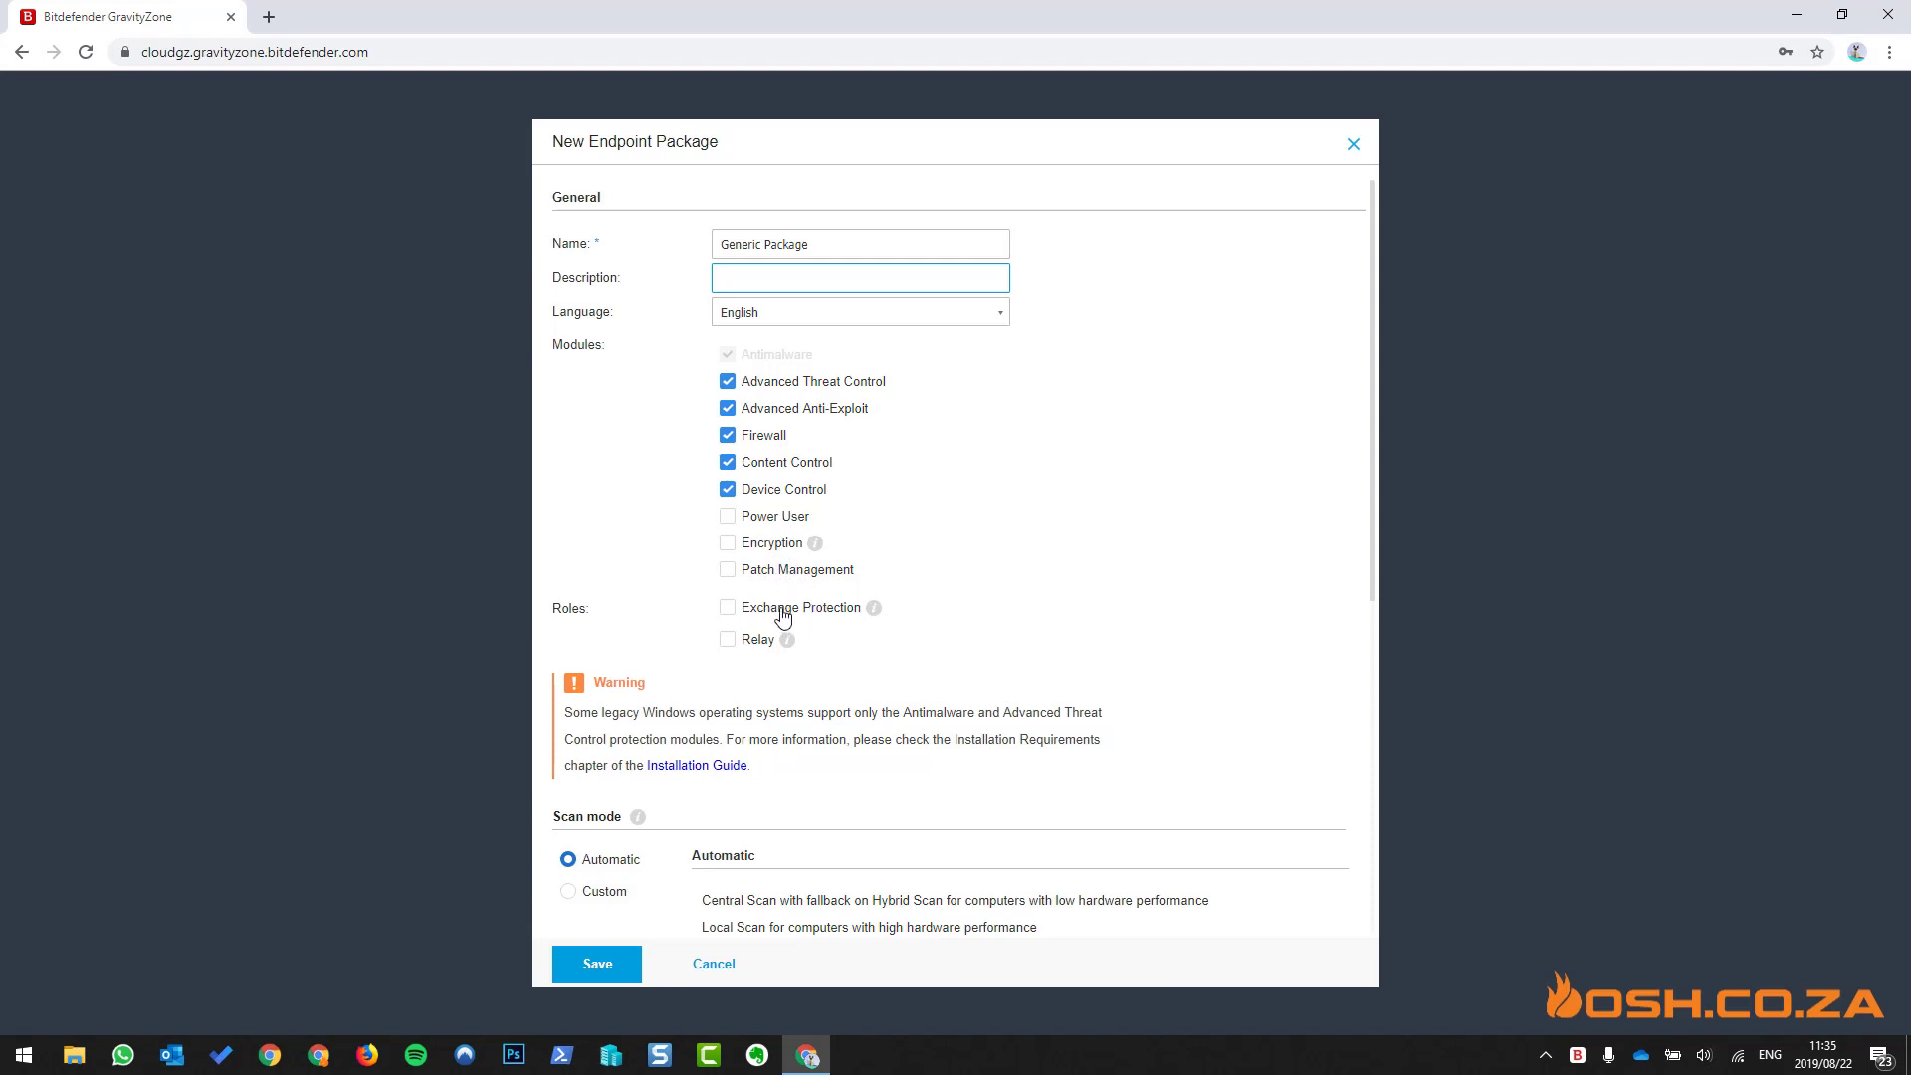
click(748, 645)
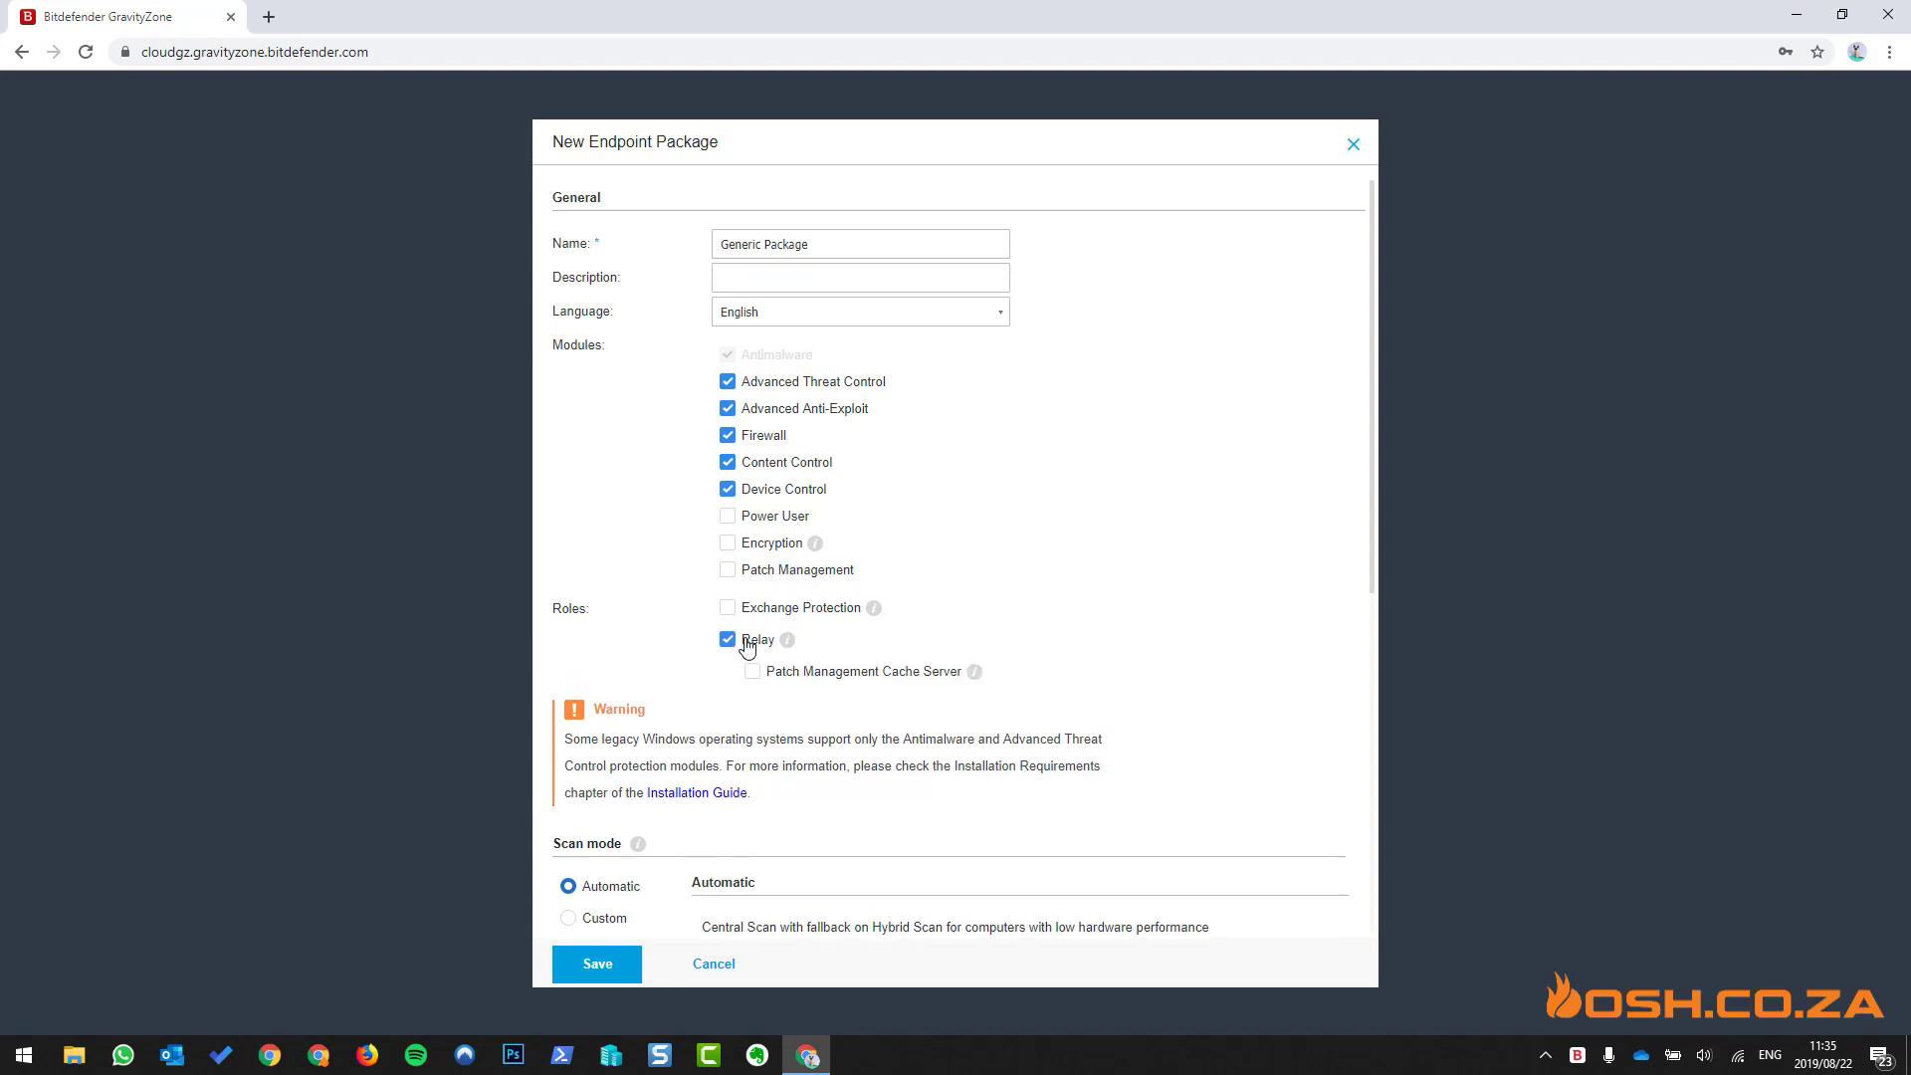
click(748, 645)
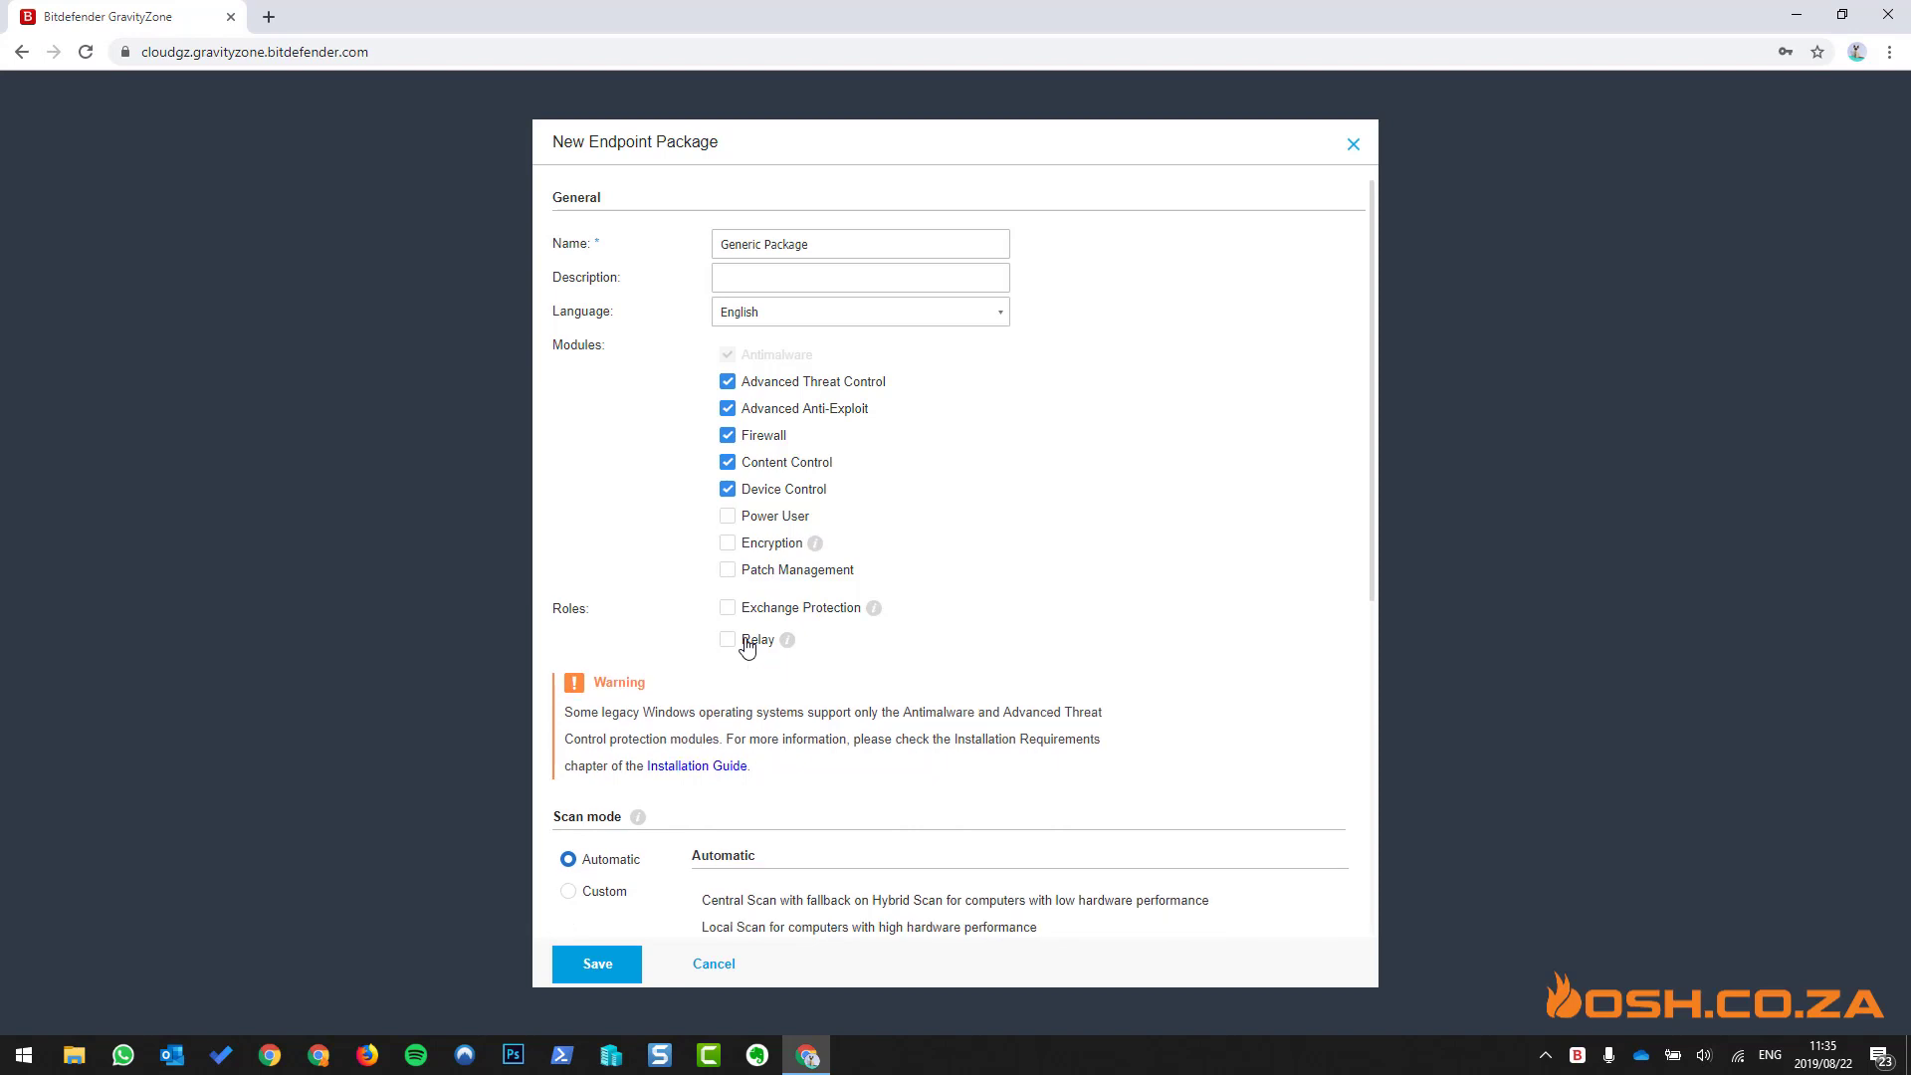
click(748, 645)
click(748, 645)
scroll(978, 657, down, 4)
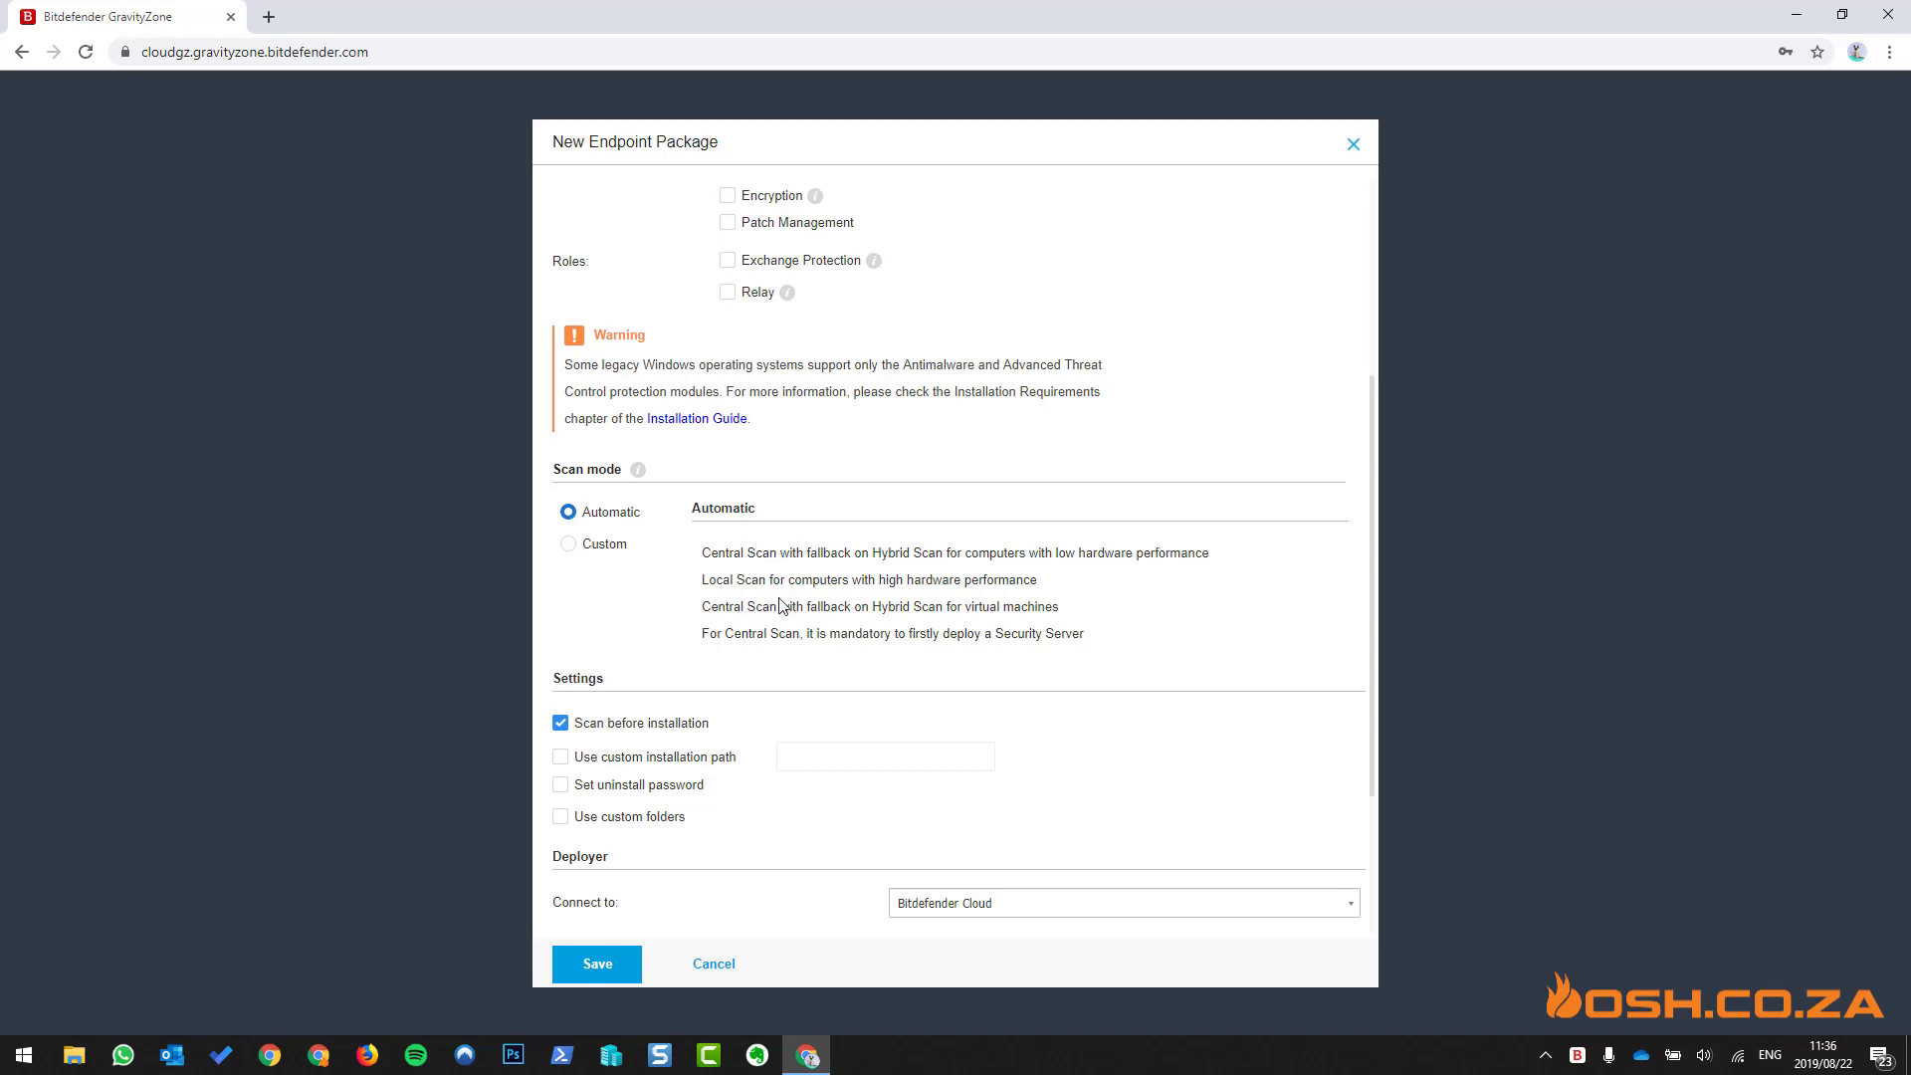
- Review the Central and Local Scan mode descriptions, then untick Scan before installation
drag(702, 555, 1210, 560)
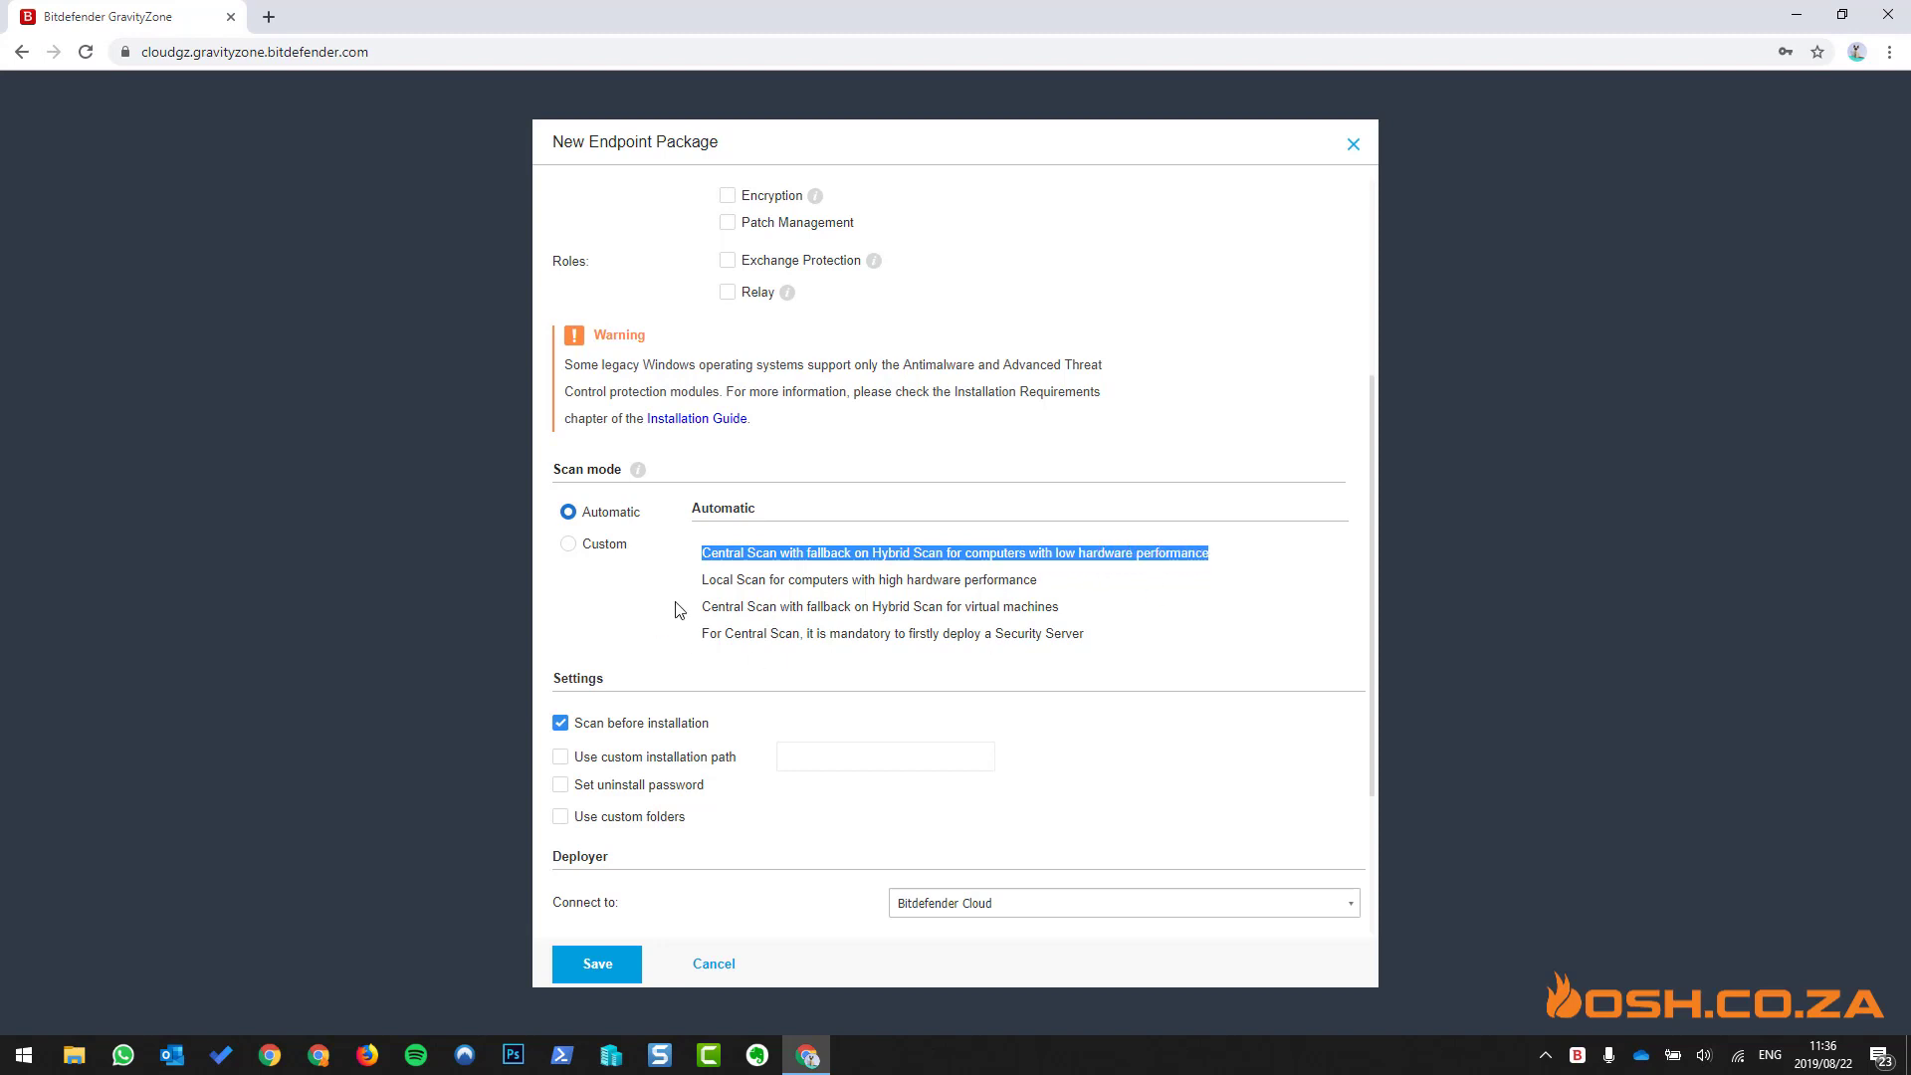
drag(703, 586, 1003, 582)
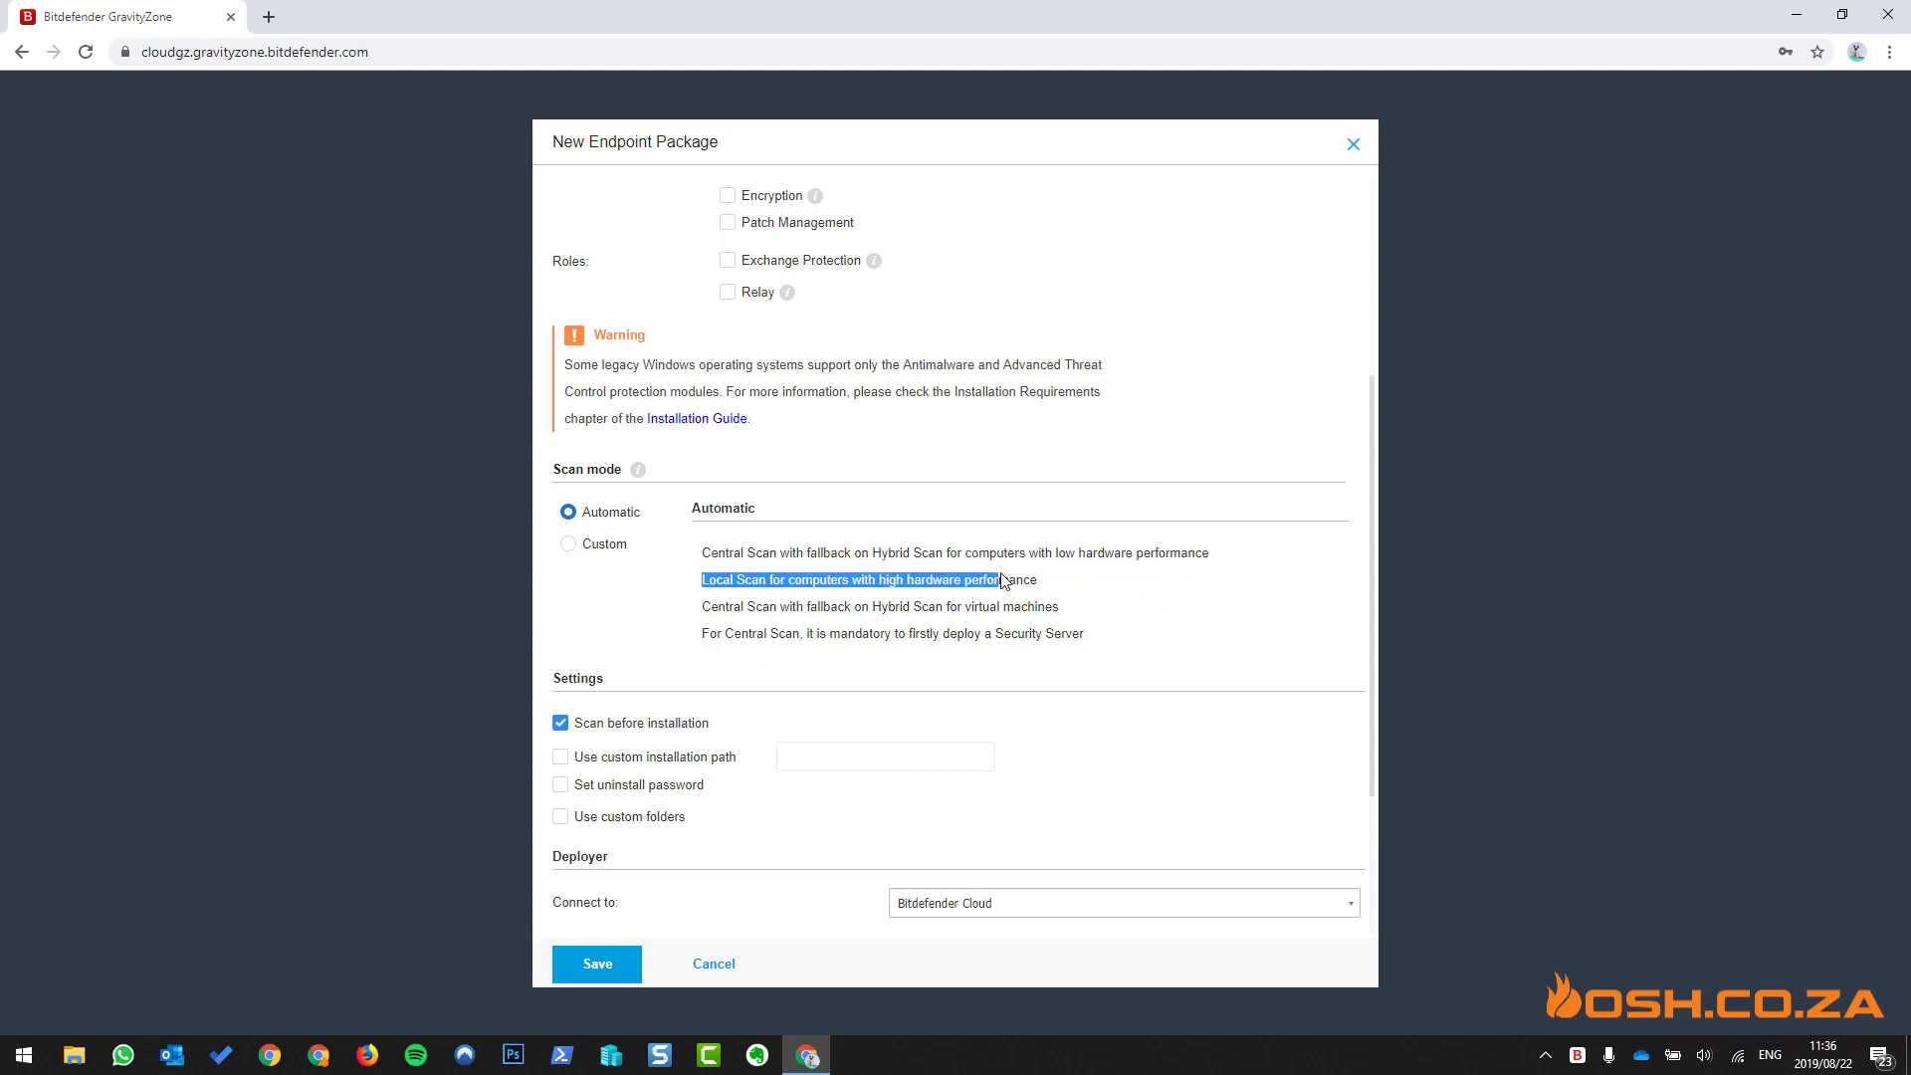
drag(711, 609, 1493, 703)
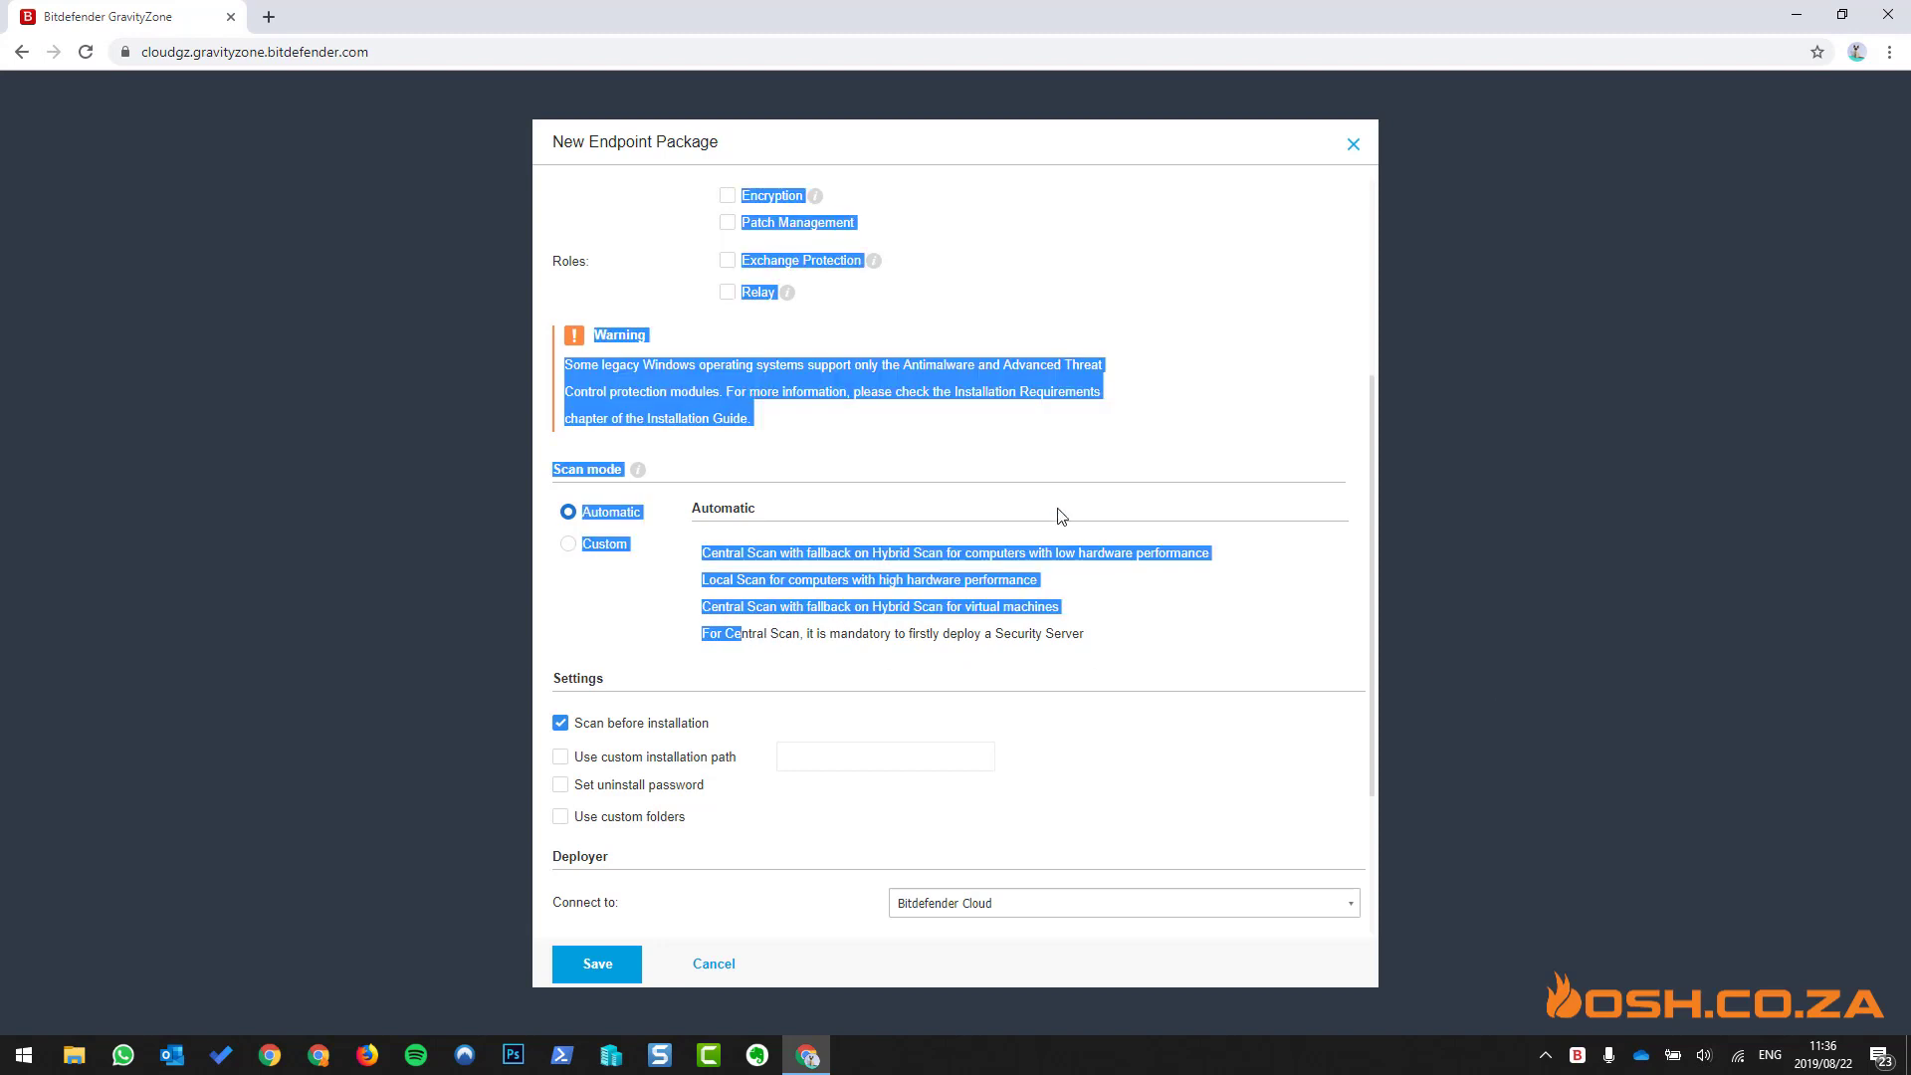
click(794, 635)
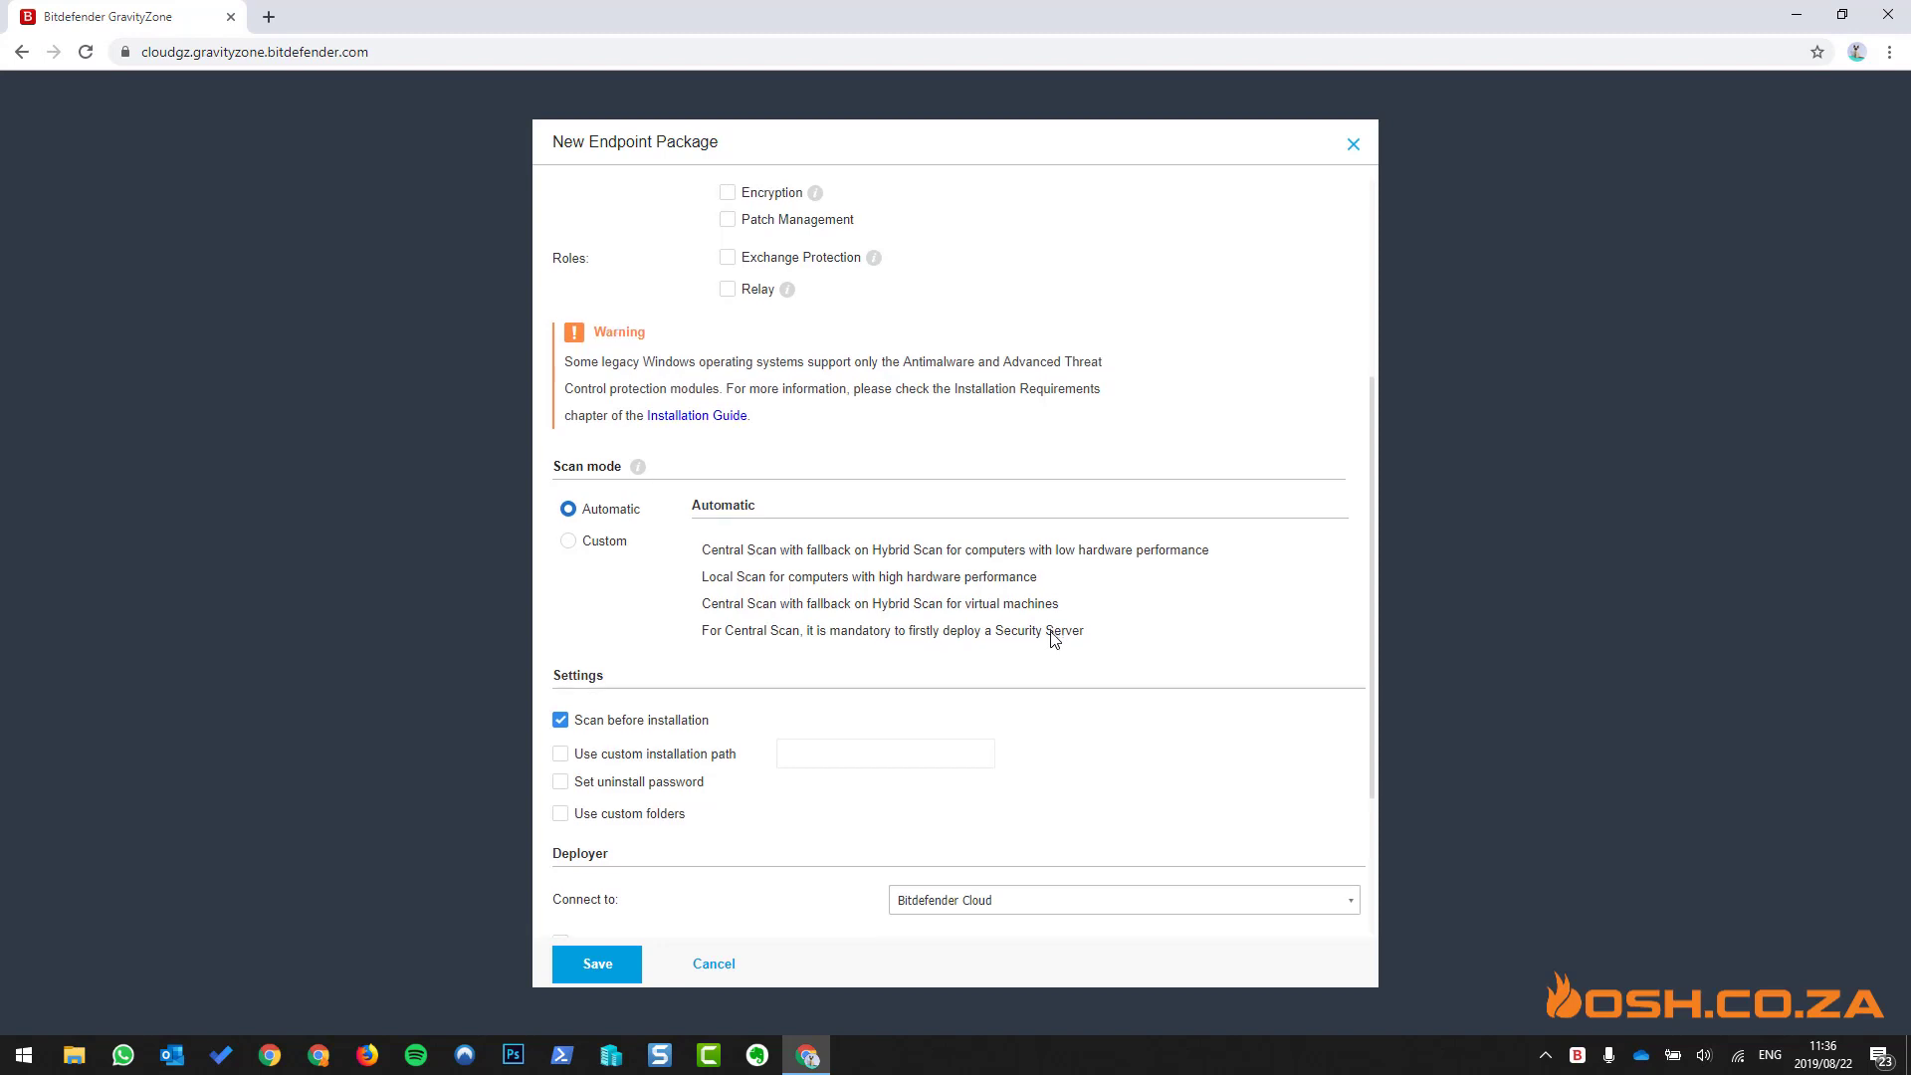
scroll(1053, 638, down, 3)
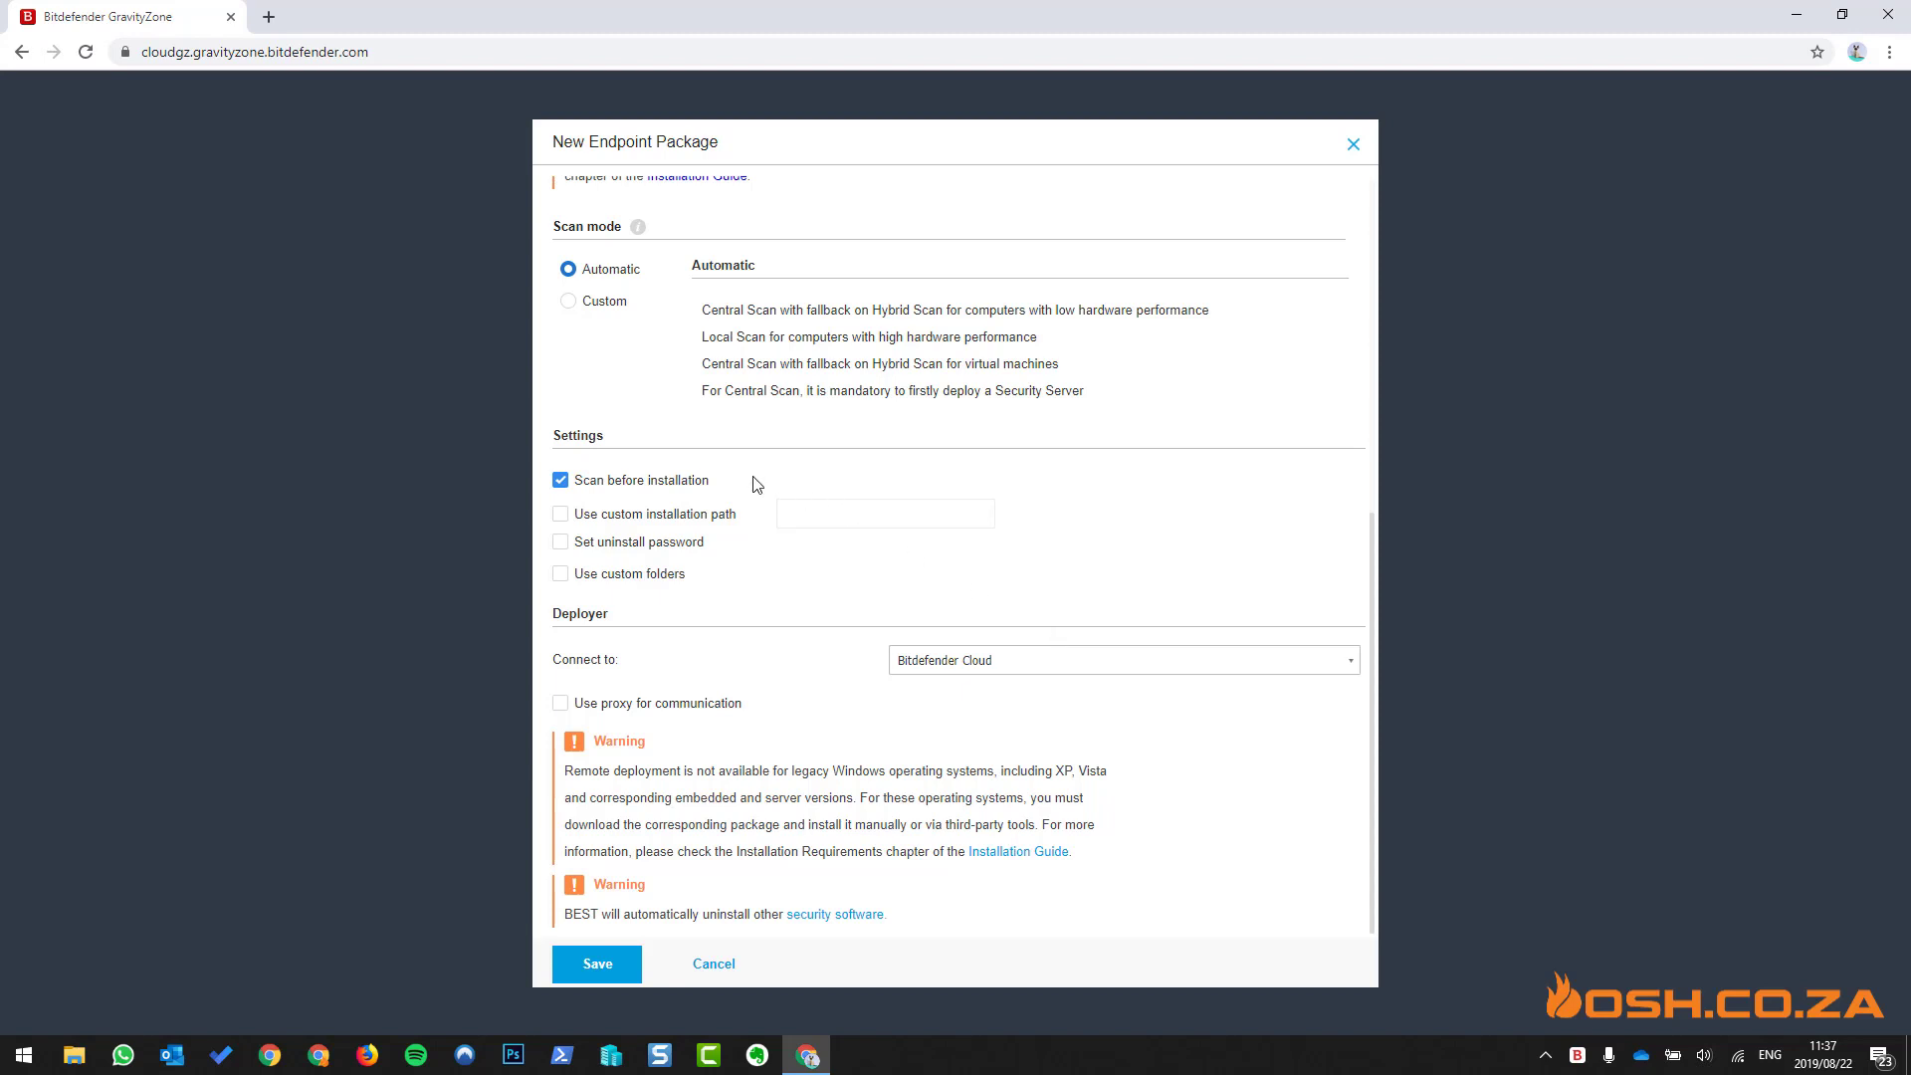
click(670, 484)
- Try the custom install path, uninstall password and custom folders options, leaving all three off
click(696, 521)
click(696, 522)
click(645, 546)
click(645, 546)
click(666, 580)
click(666, 579)
click(666, 580)
scroll(752, 599, down, 2)
scroll(752, 600, down, 2)
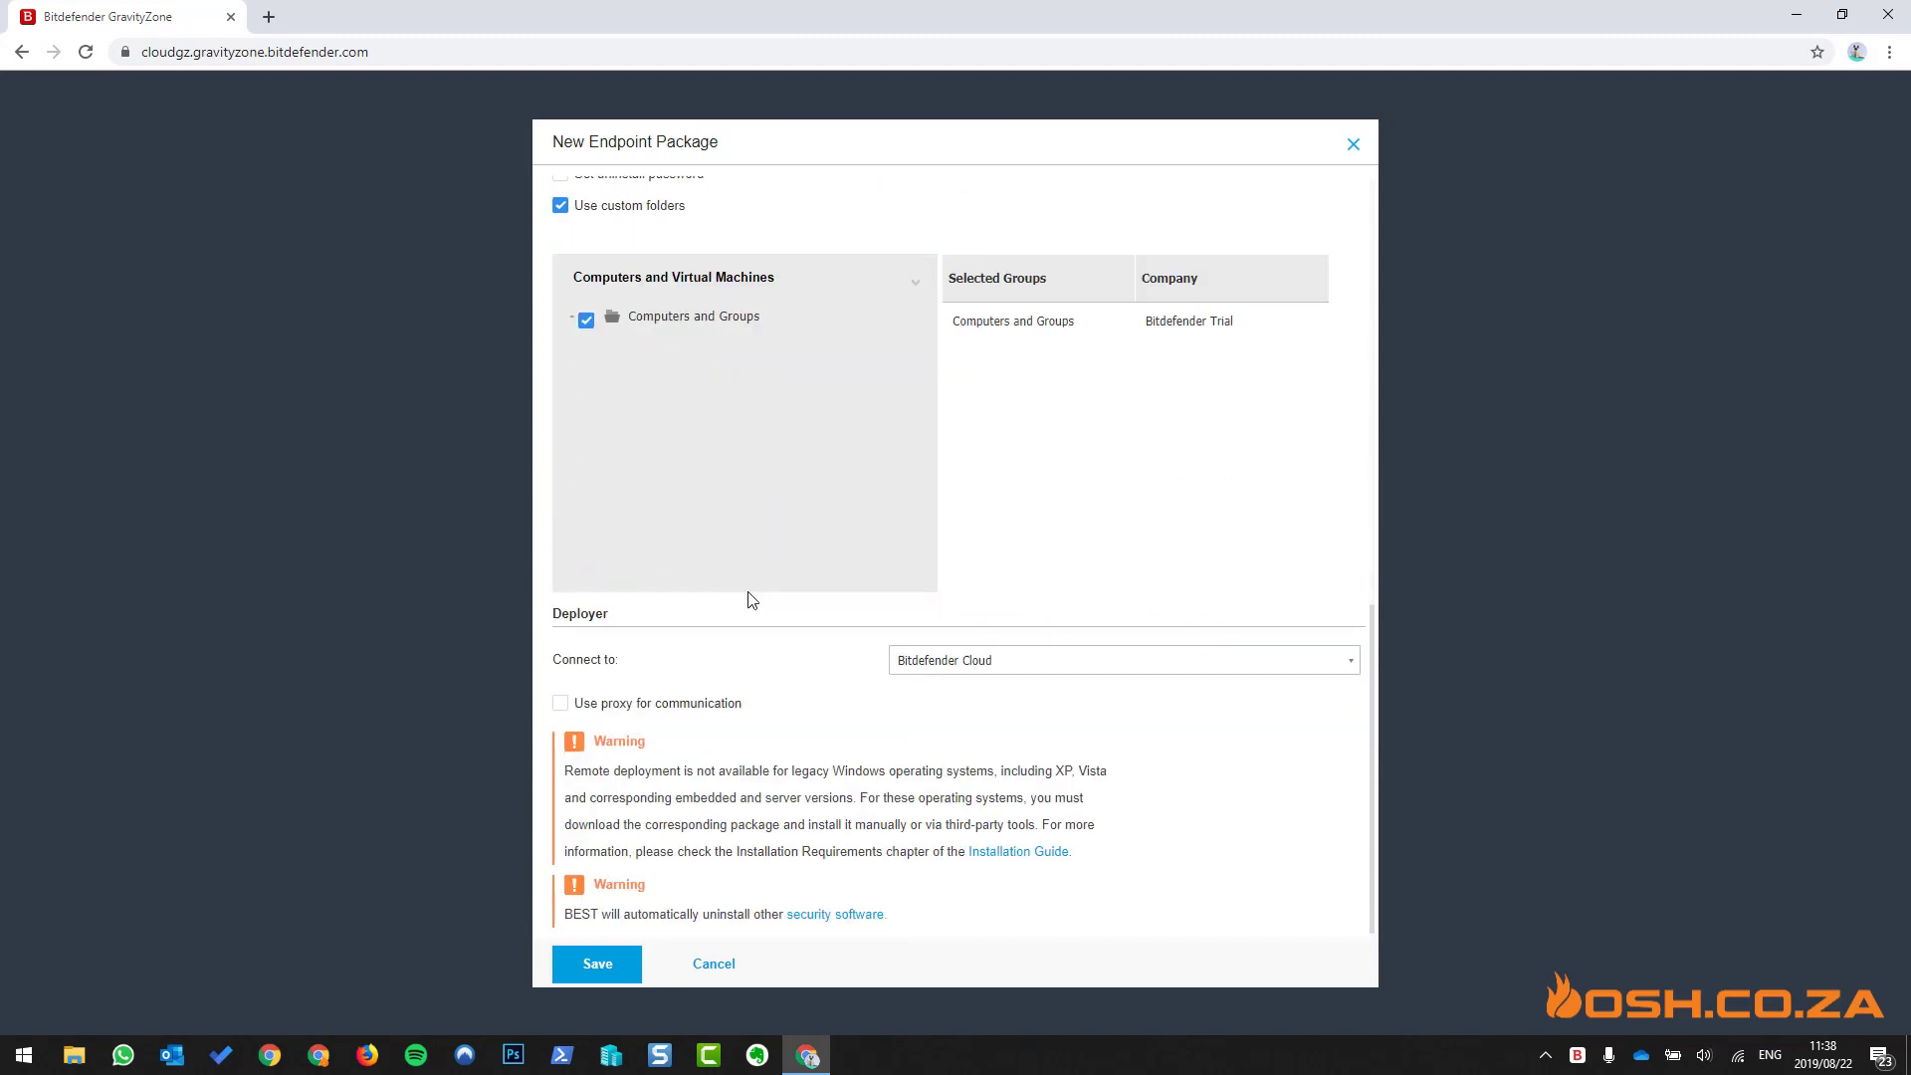
scroll(752, 599, up, 1)
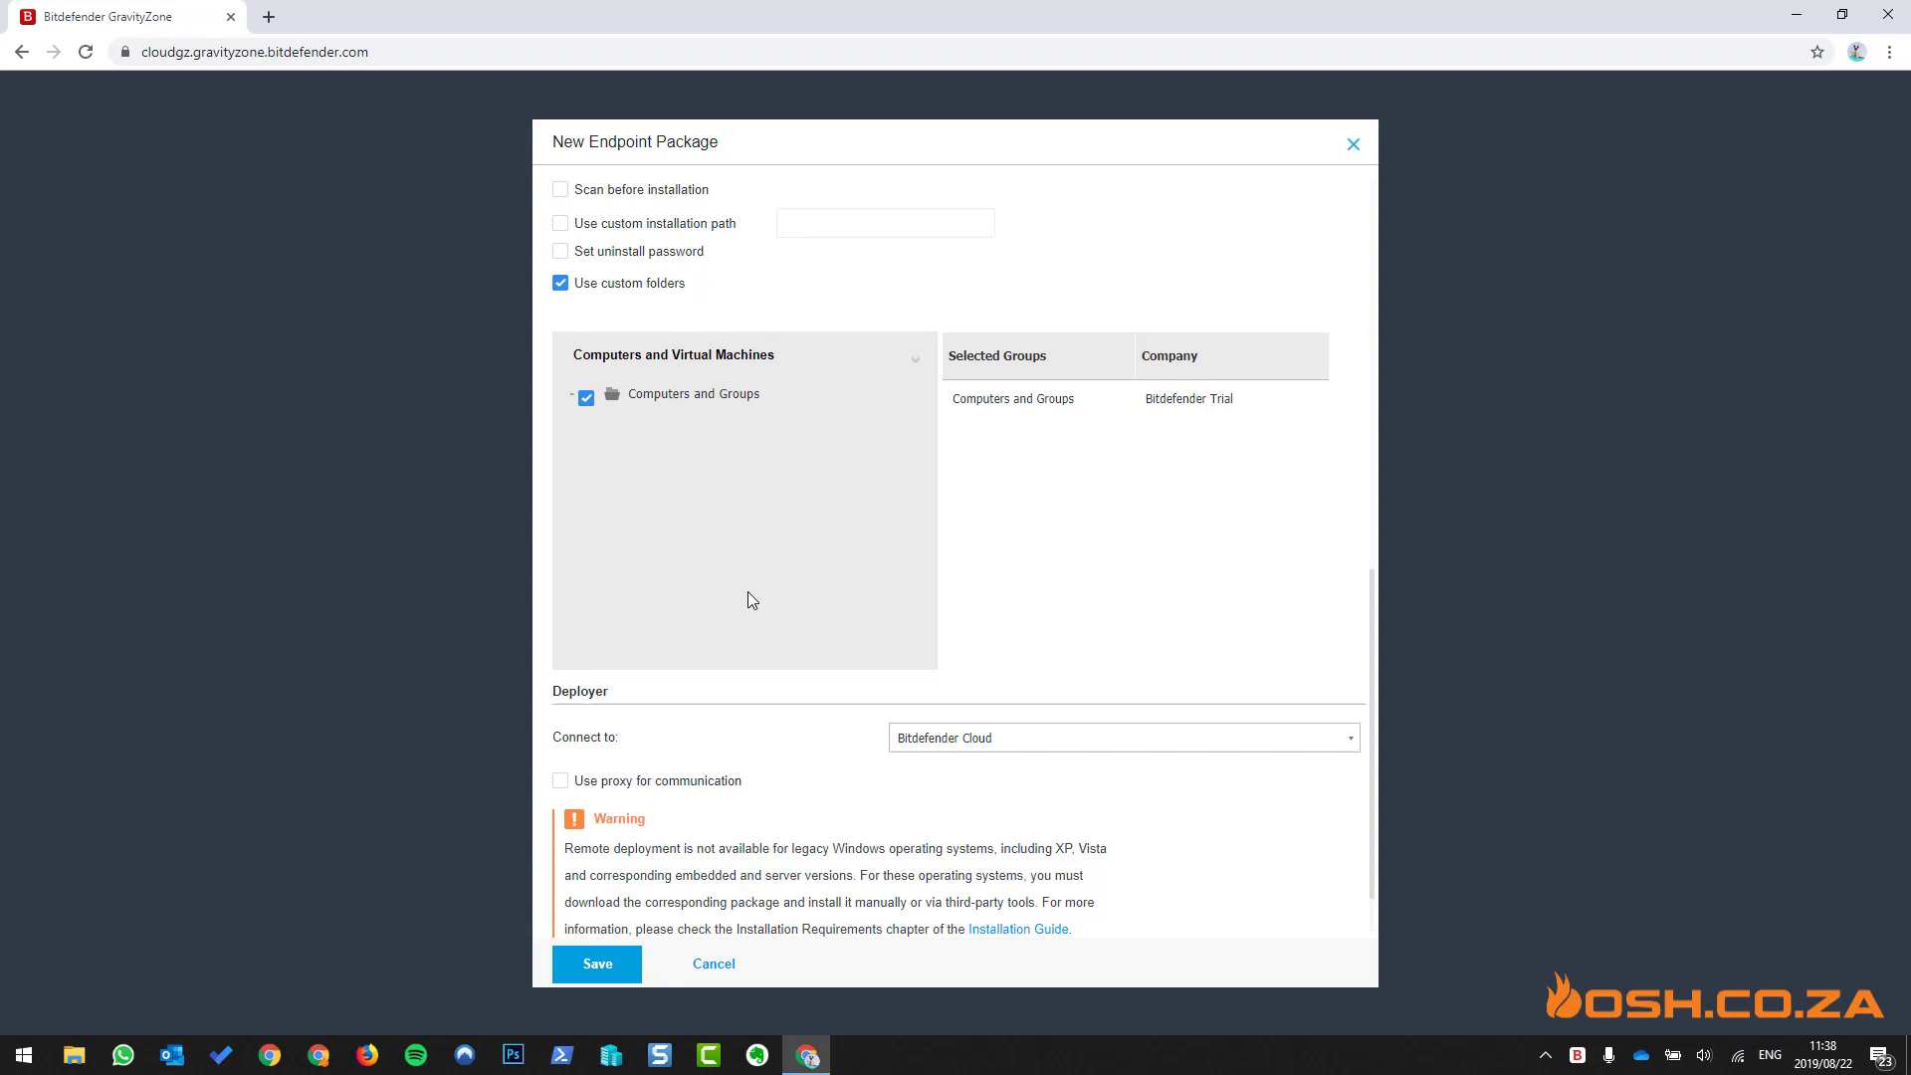
click(628, 288)
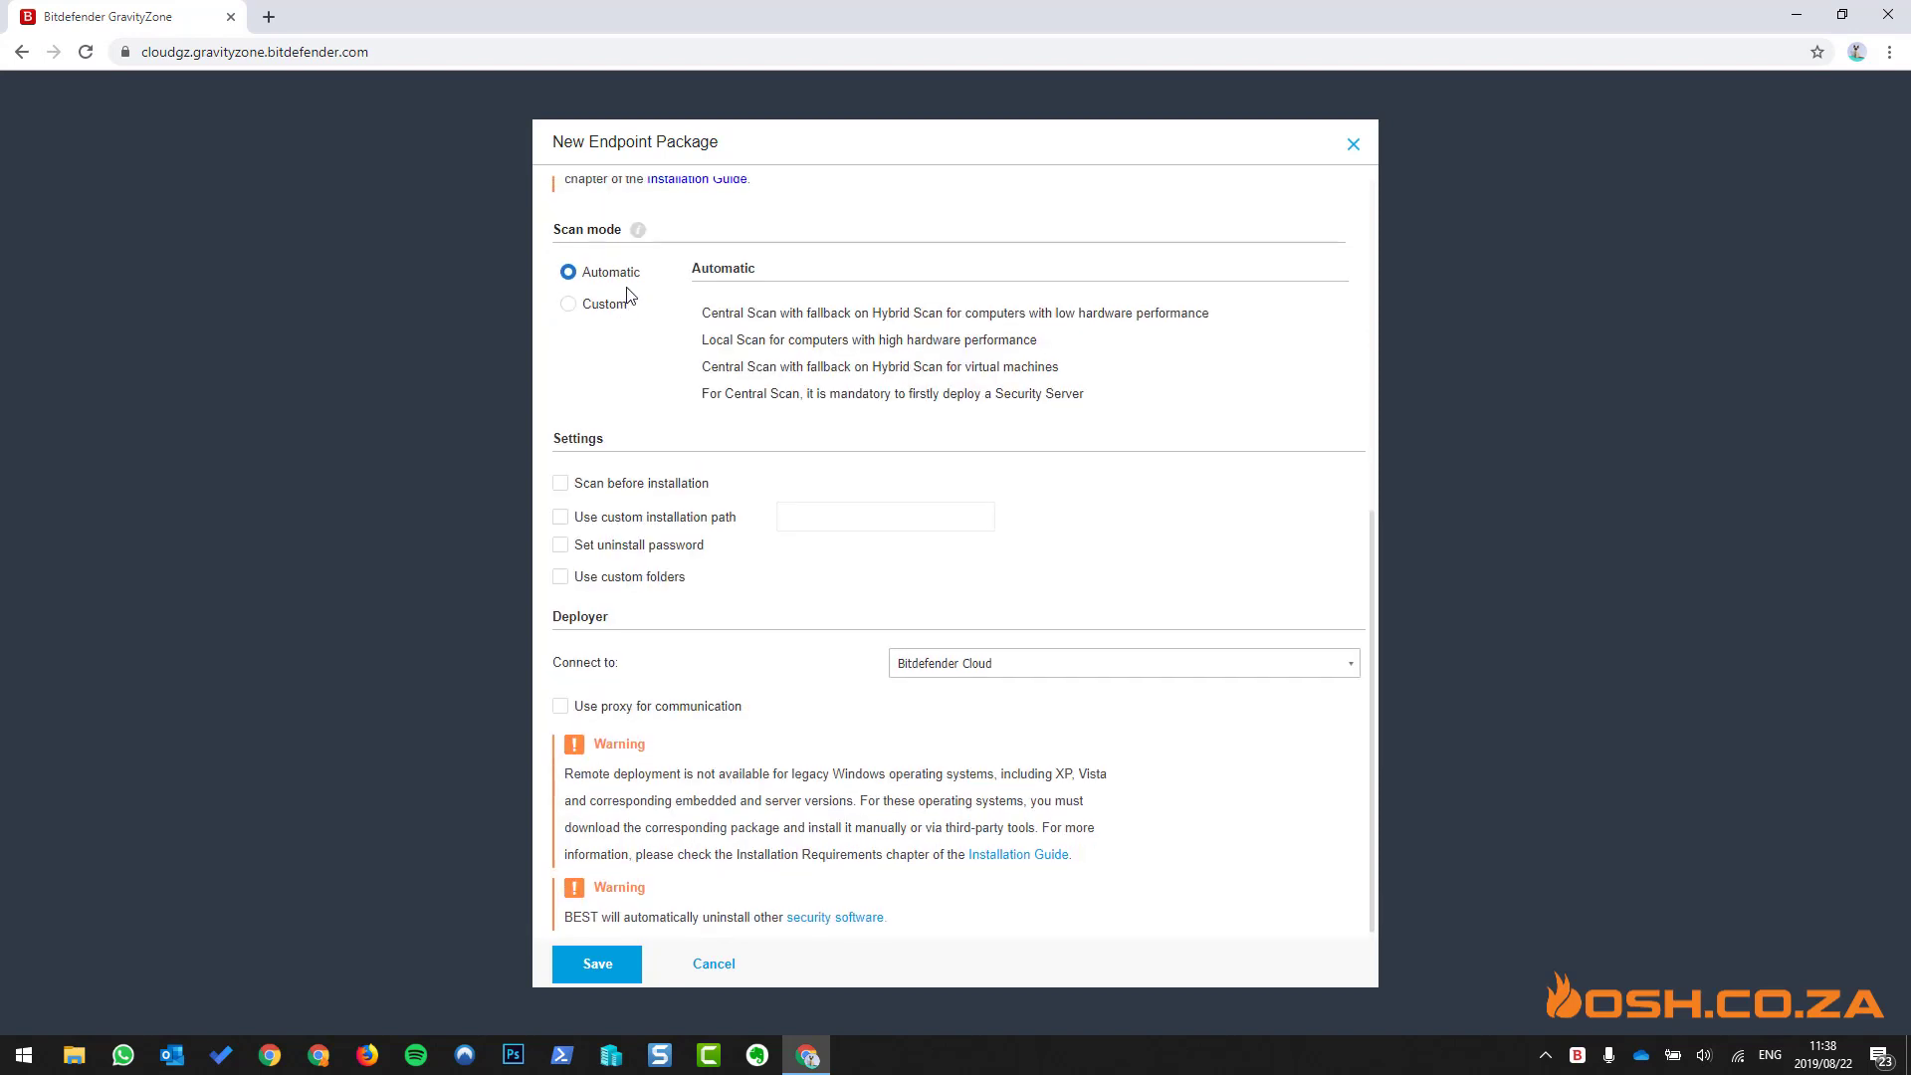
scroll(628, 296, up, 5)
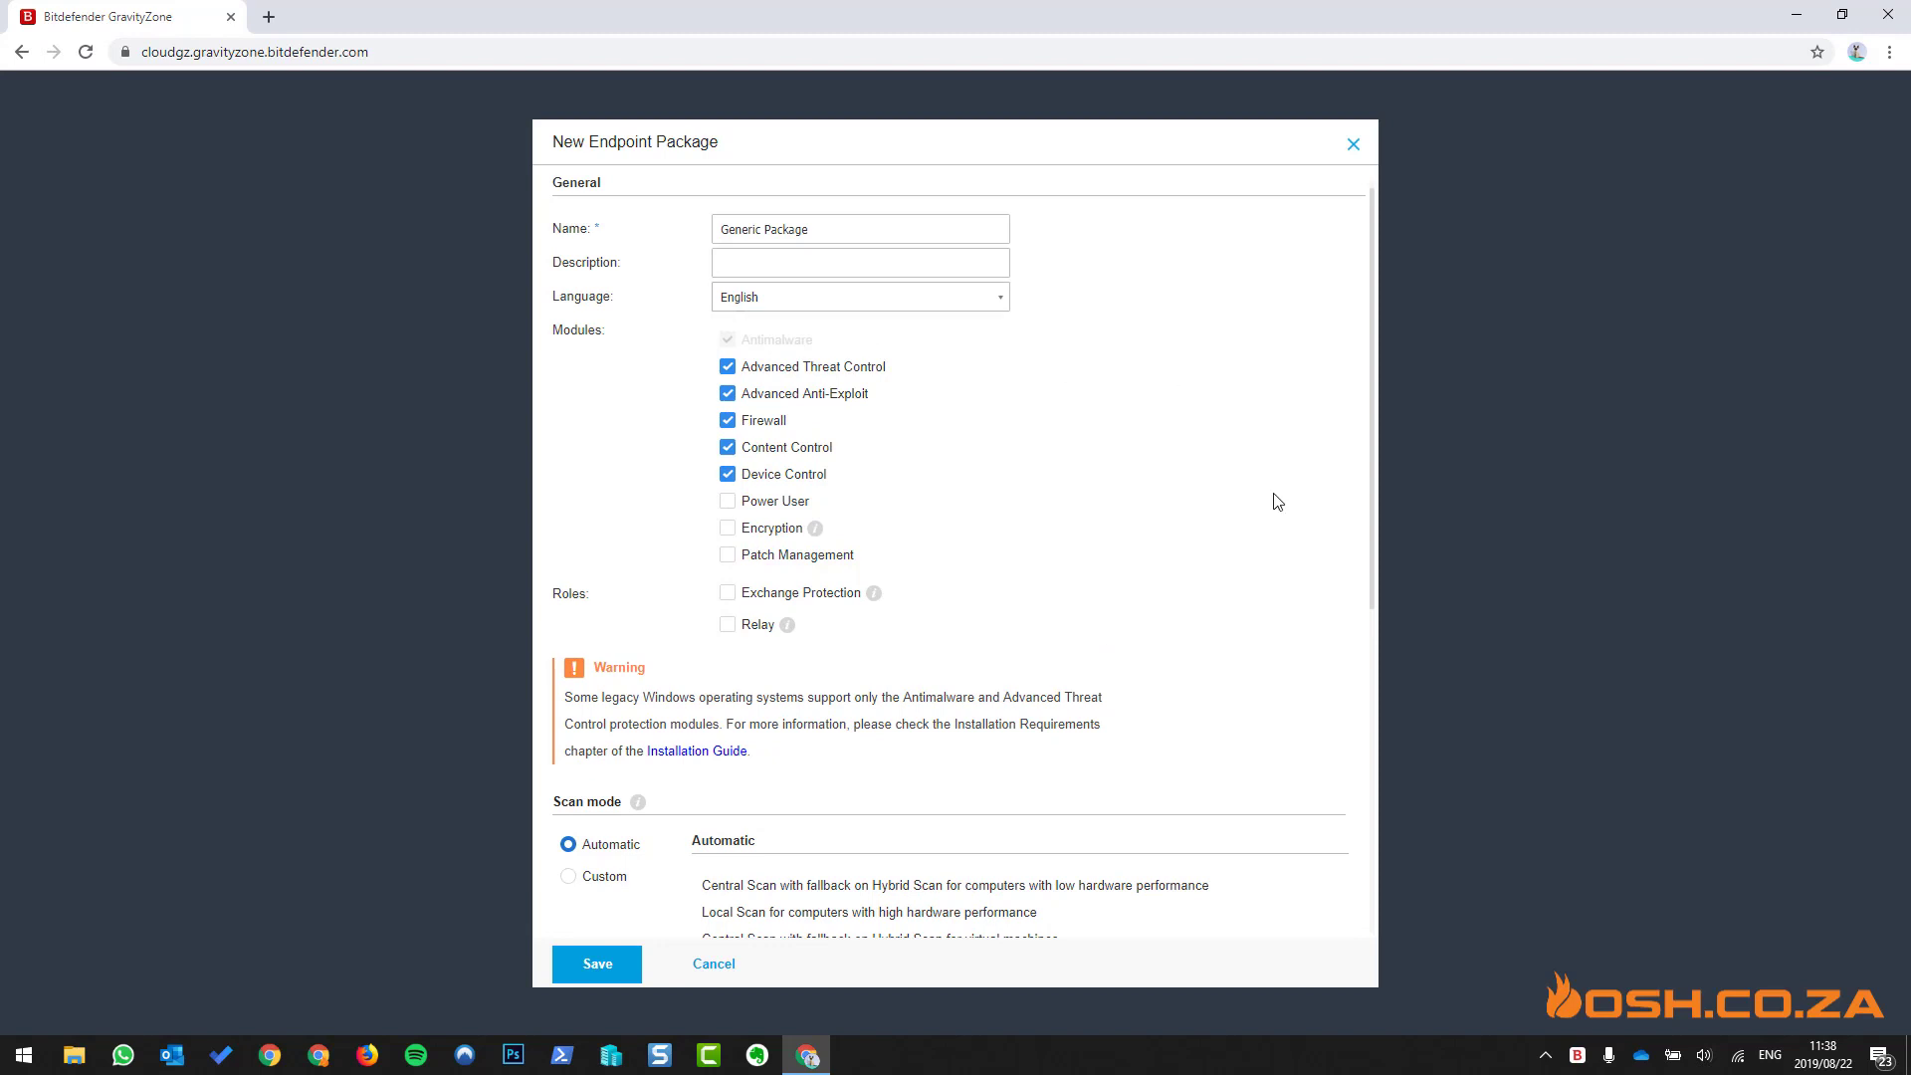
scroll(1274, 499, down, 6)
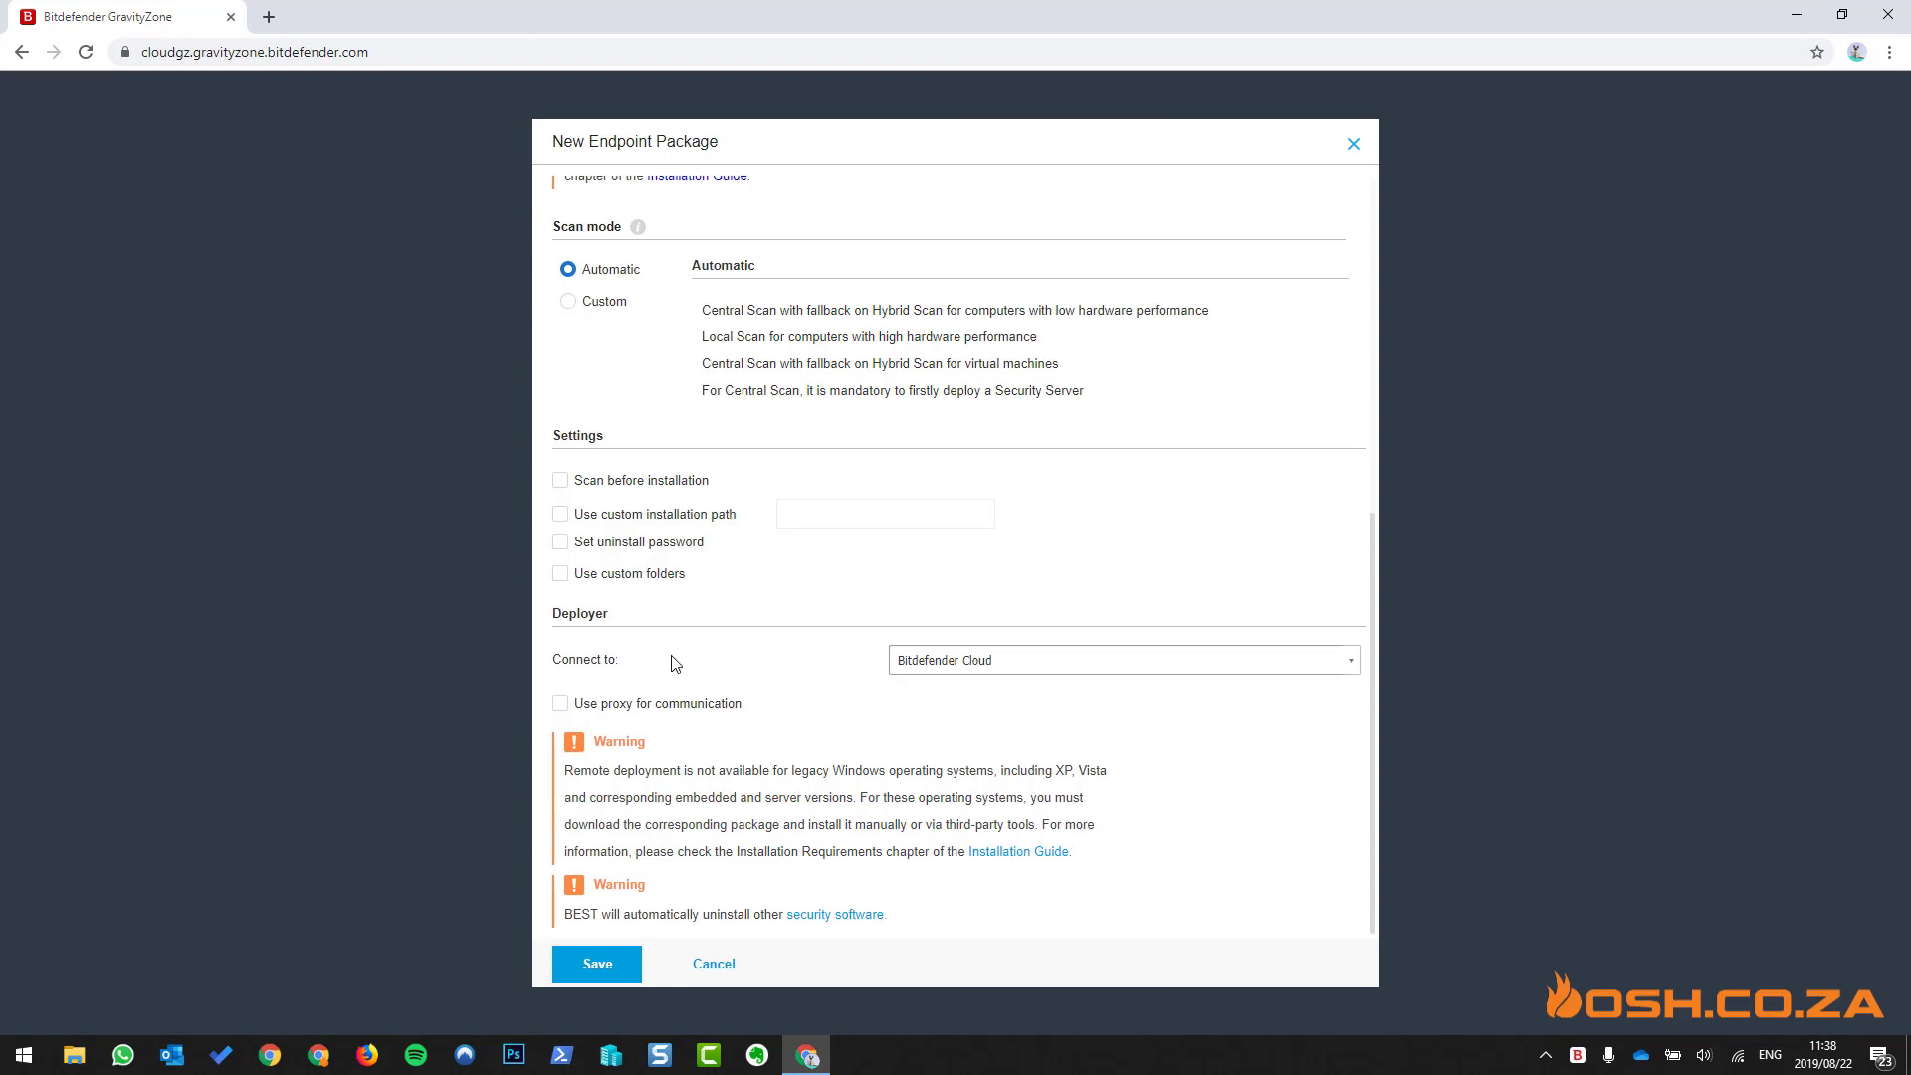
- Keep Bitdefender Cloud as the connection without a proxy, and open the Installation Guide
click(1016, 665)
click(1015, 665)
click(706, 704)
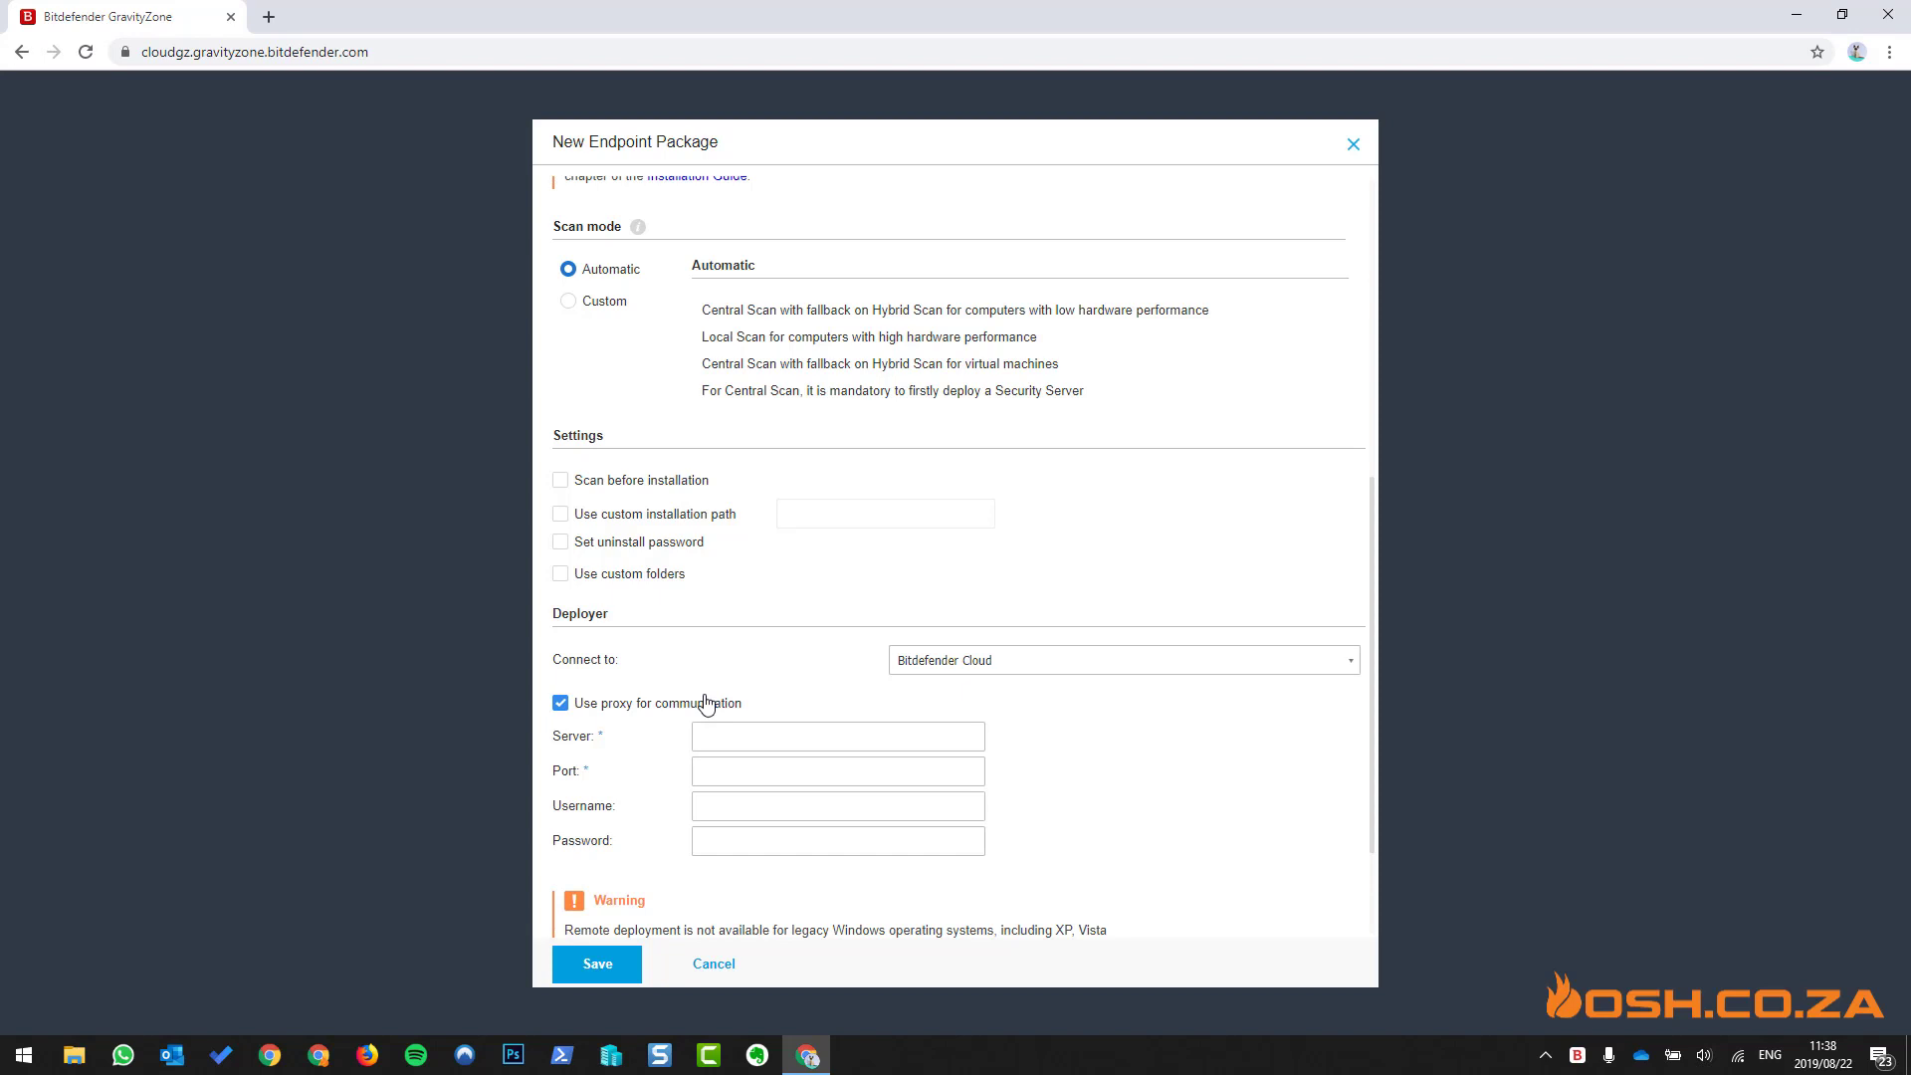
click(706, 704)
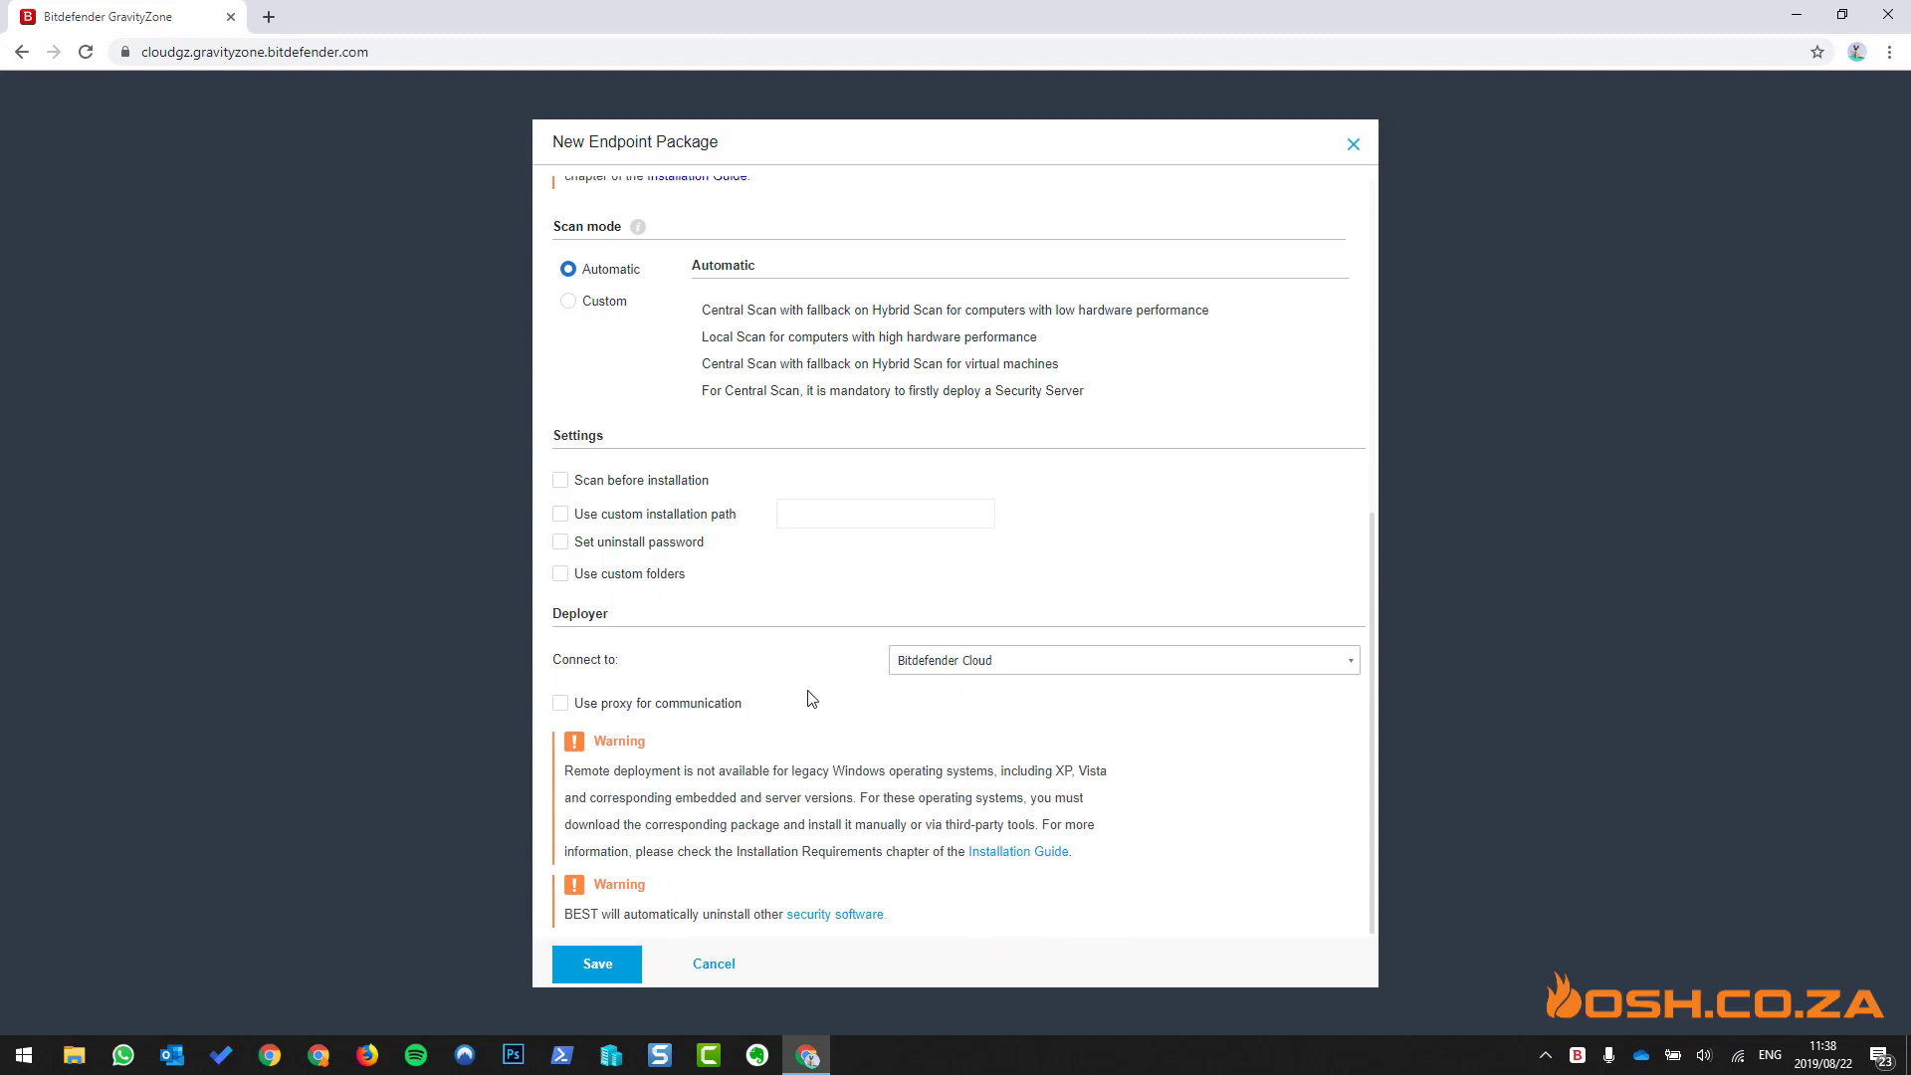
click(1015, 854)
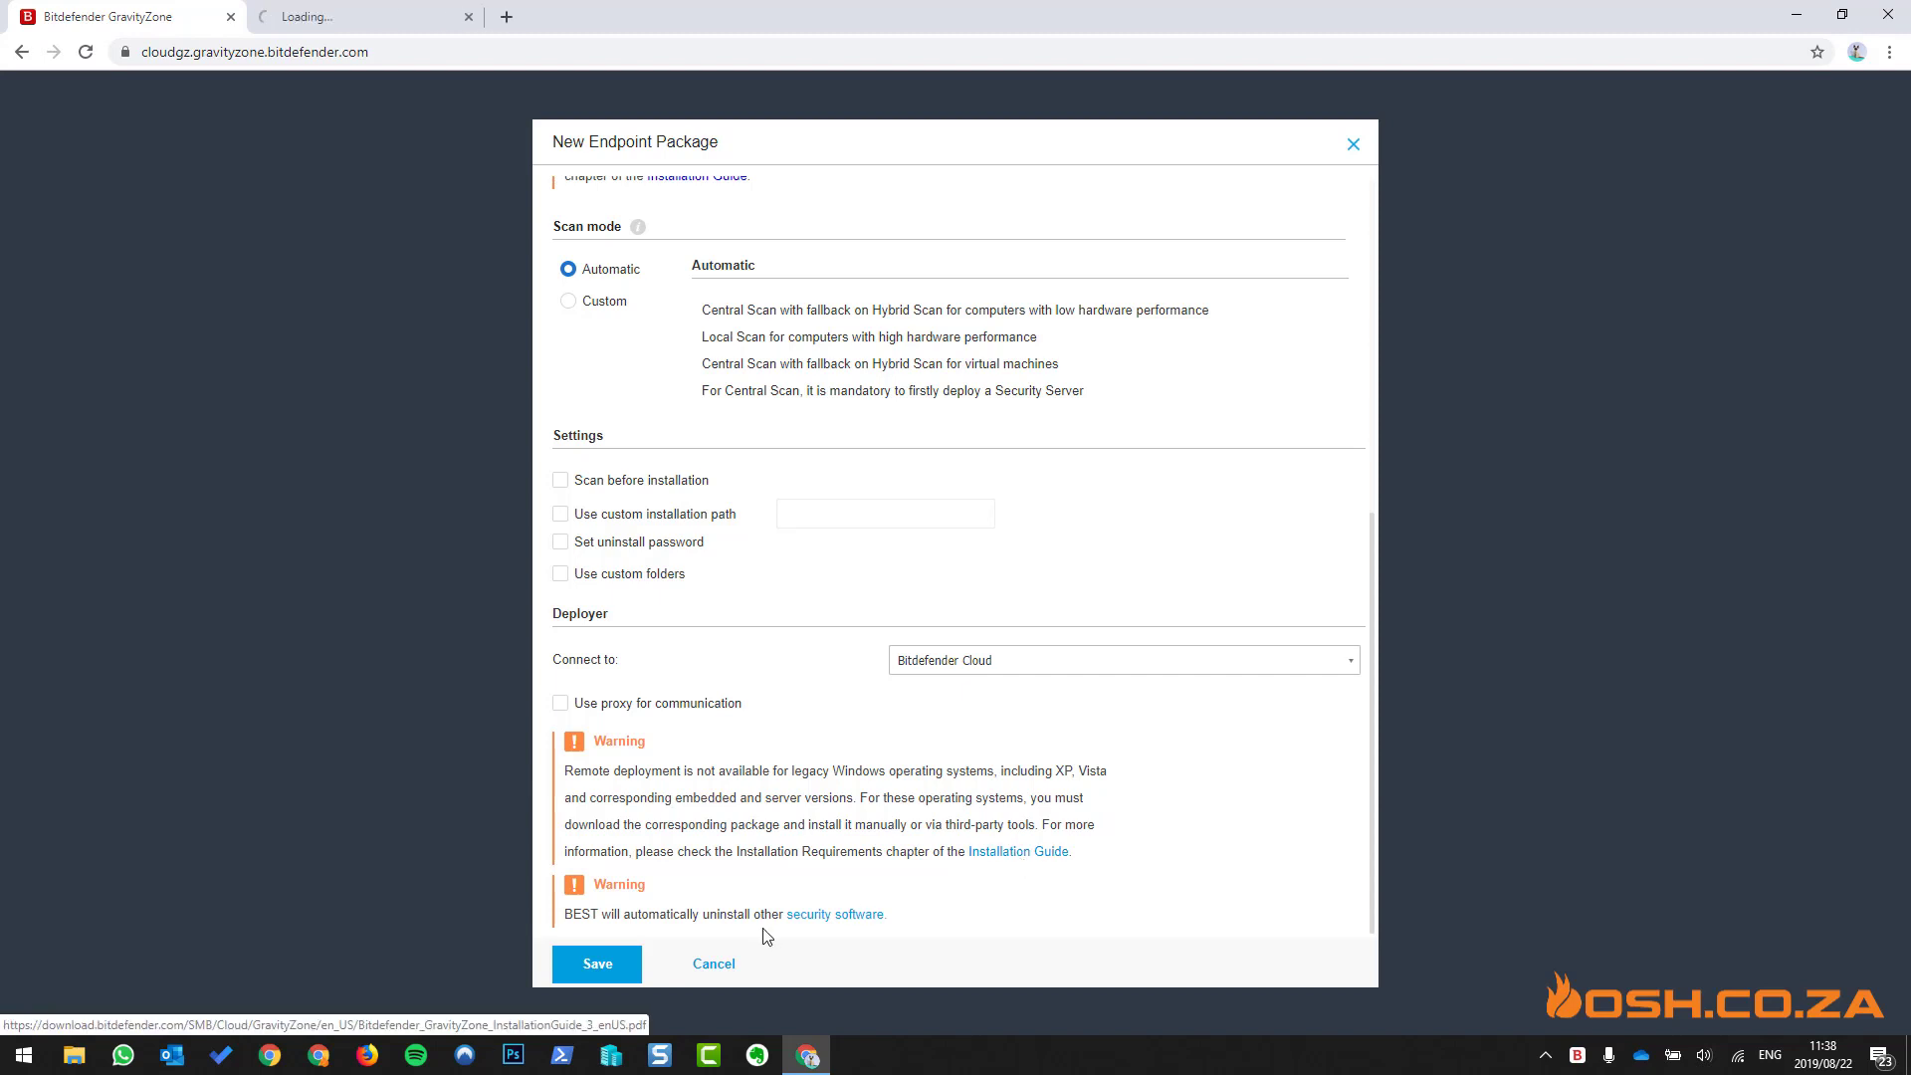
- Open and skim the article on removing software incompatible with BEST, then return to the package form
click(825, 916)
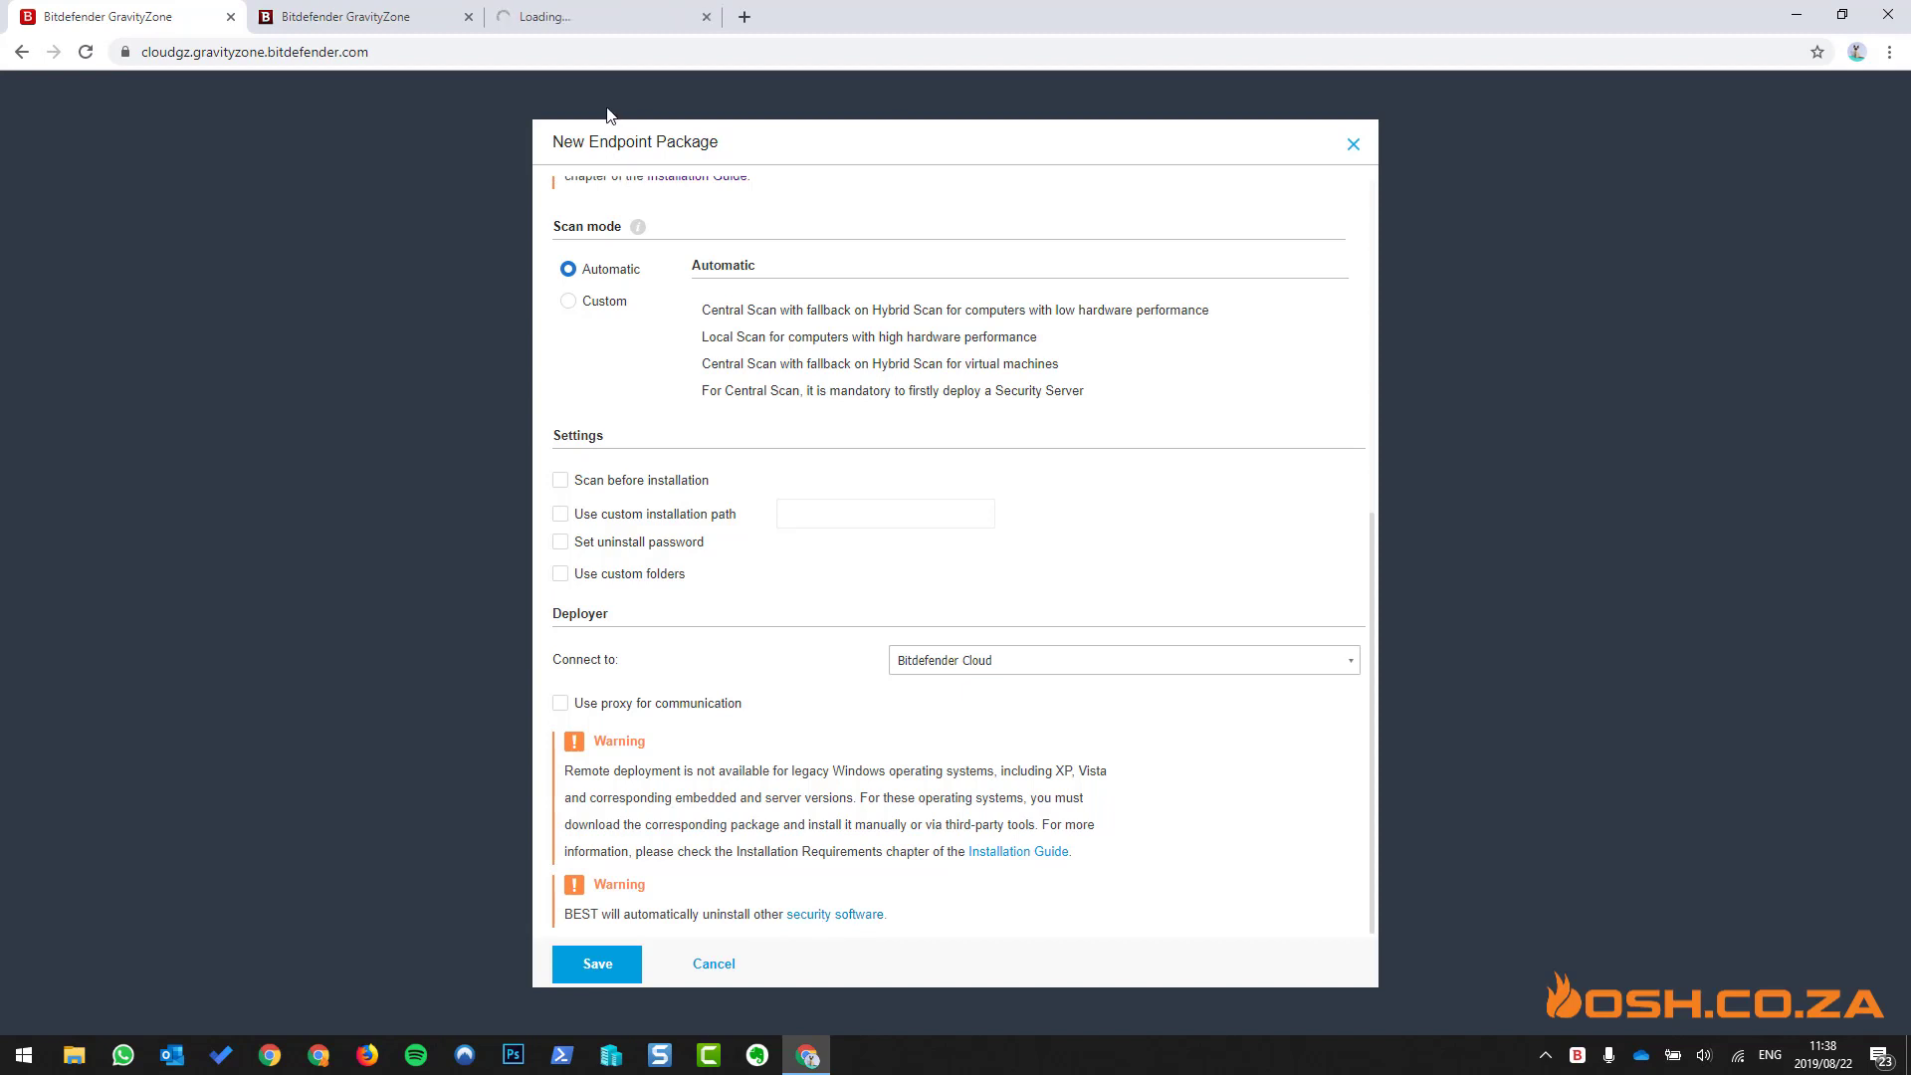
click(600, 18)
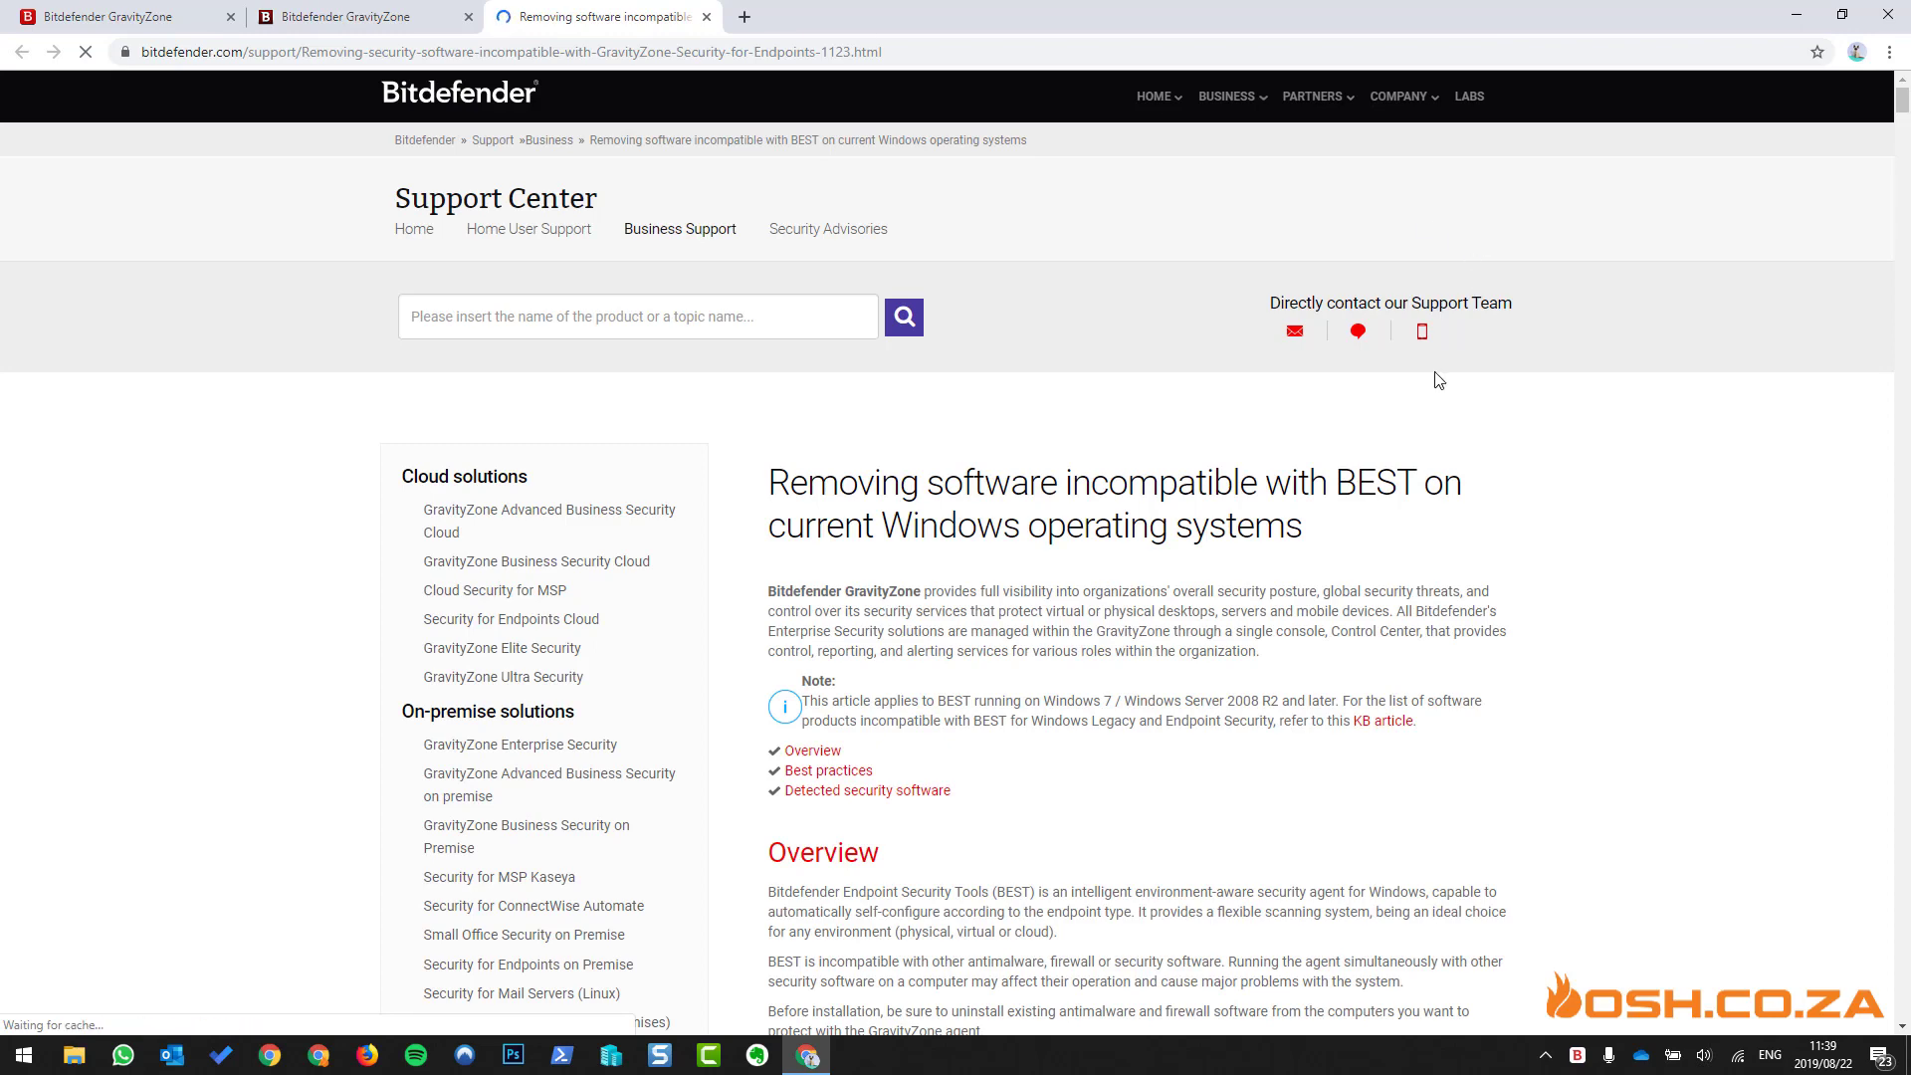
scroll(1438, 380, down, 4)
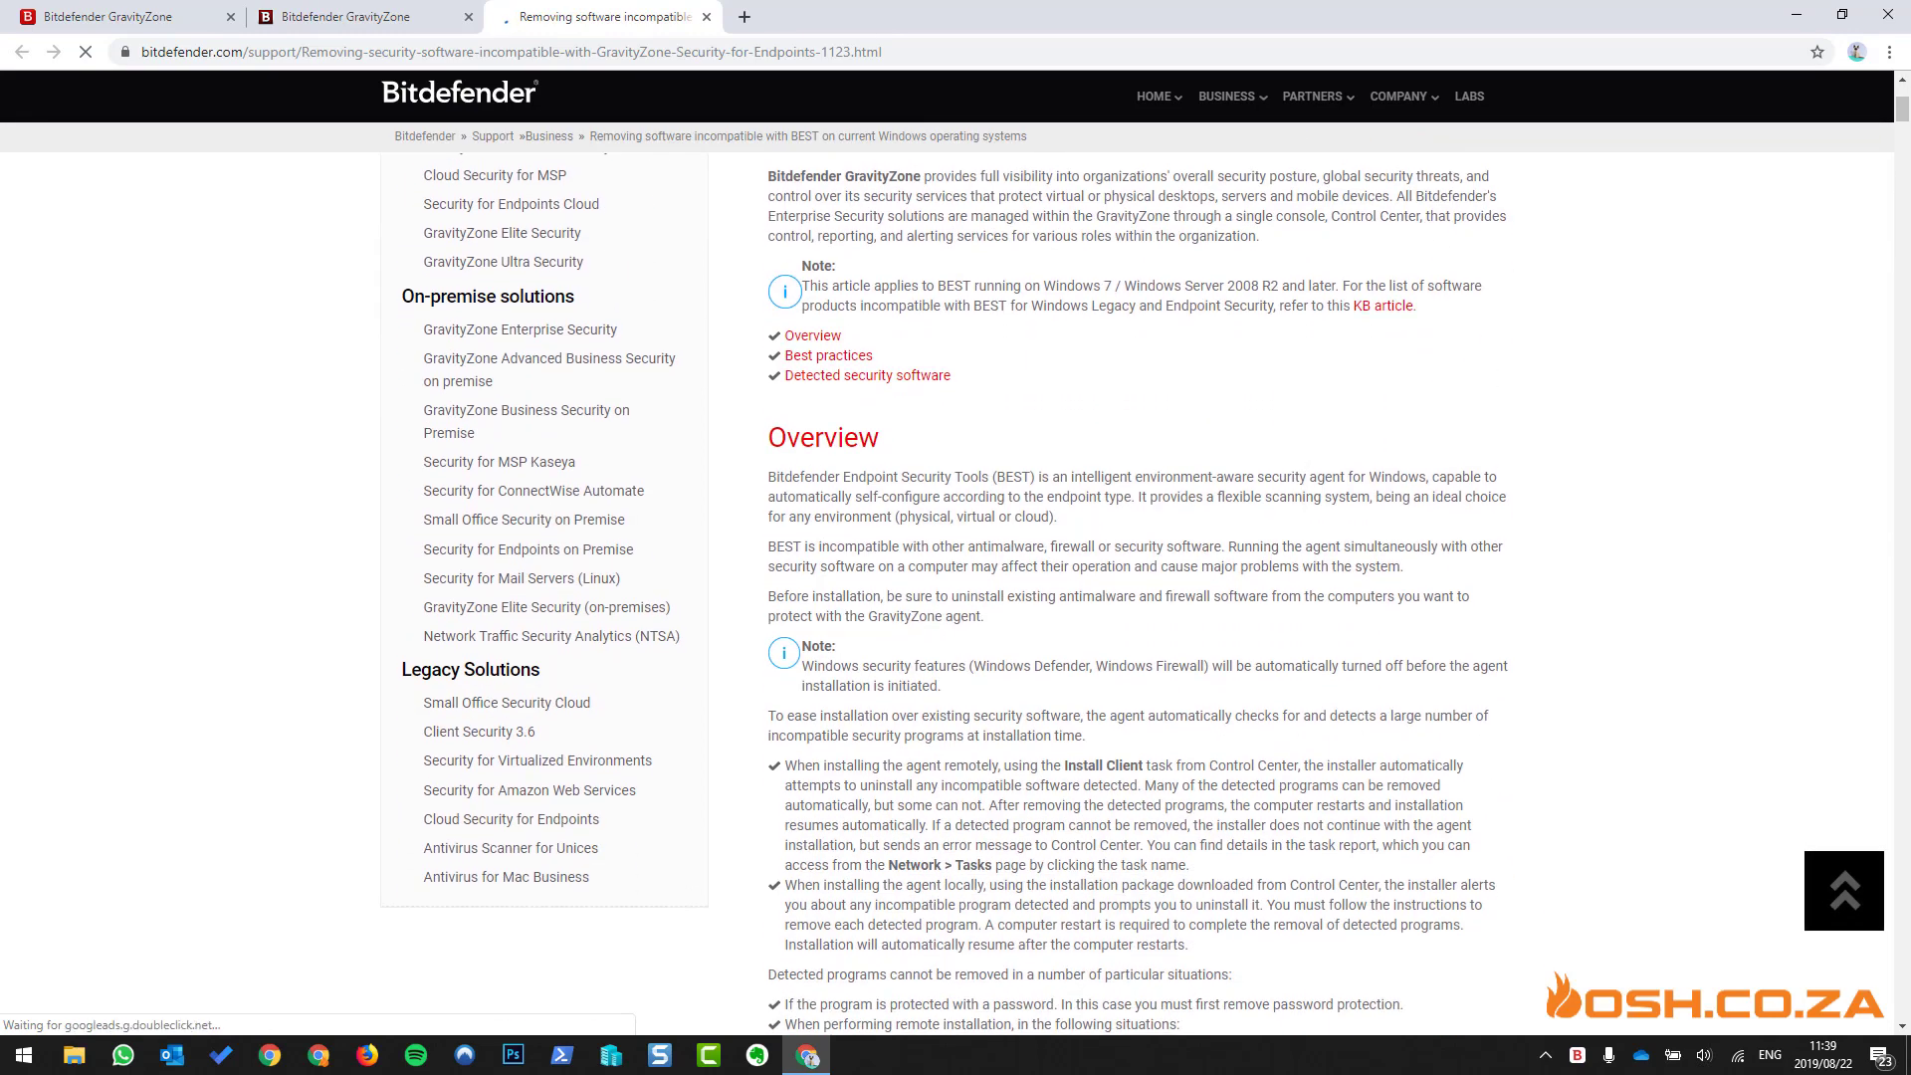
click(107, 17)
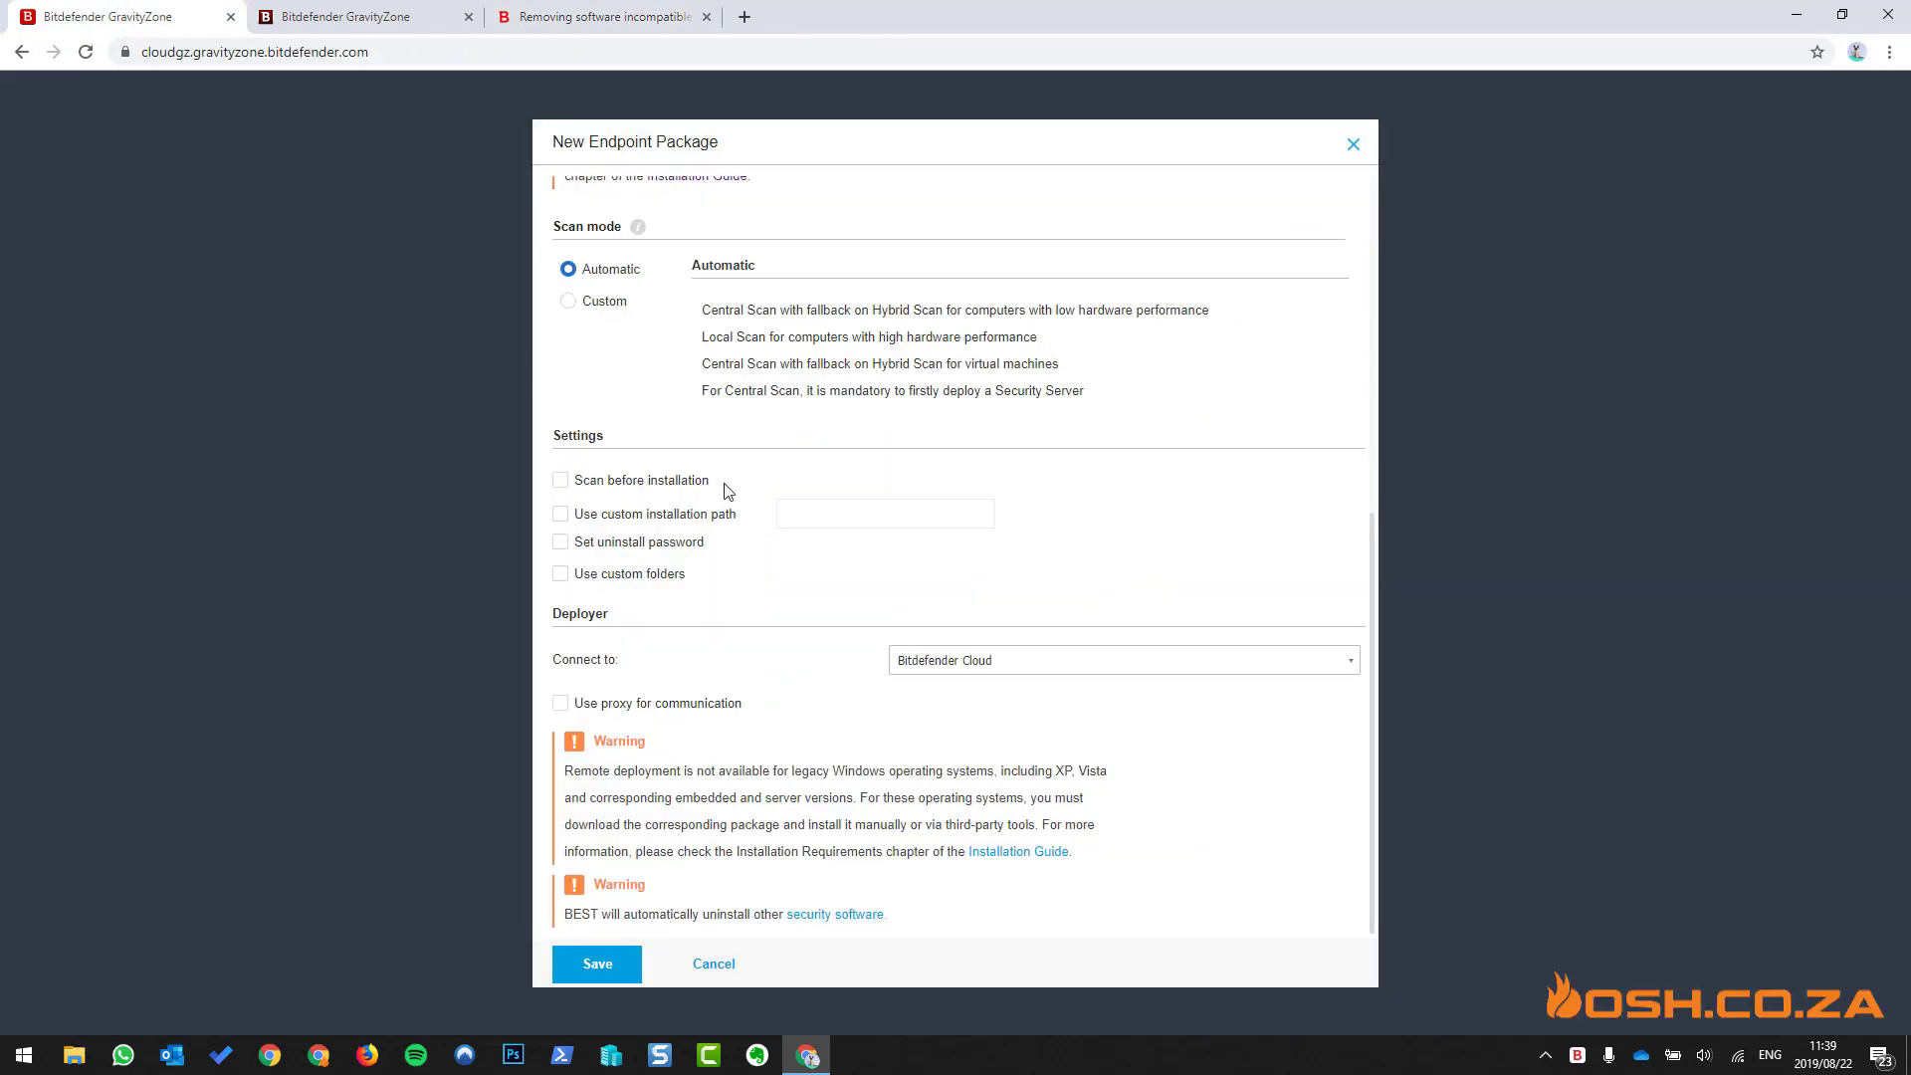
- Save Generic Package, then reopen it, toggle Power User on and off, and cancel unchanged
click(617, 965)
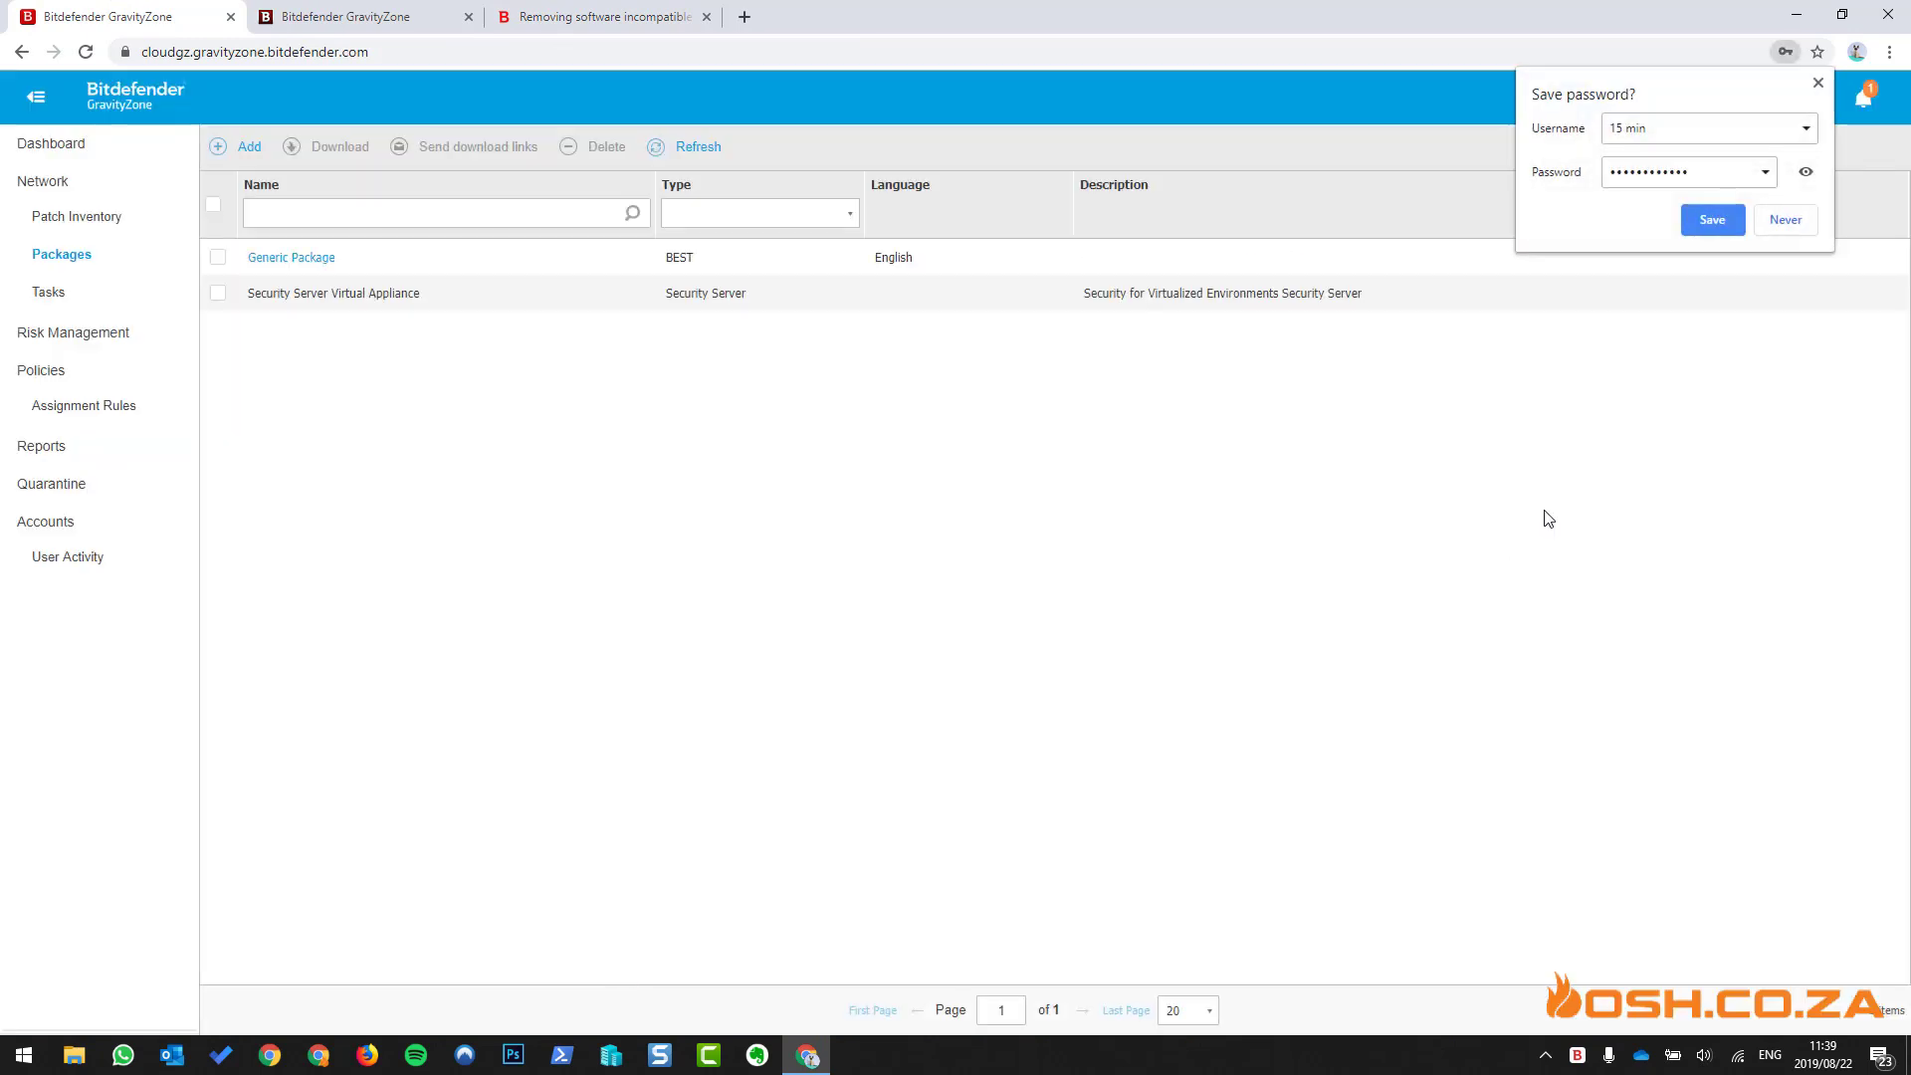
click(1820, 84)
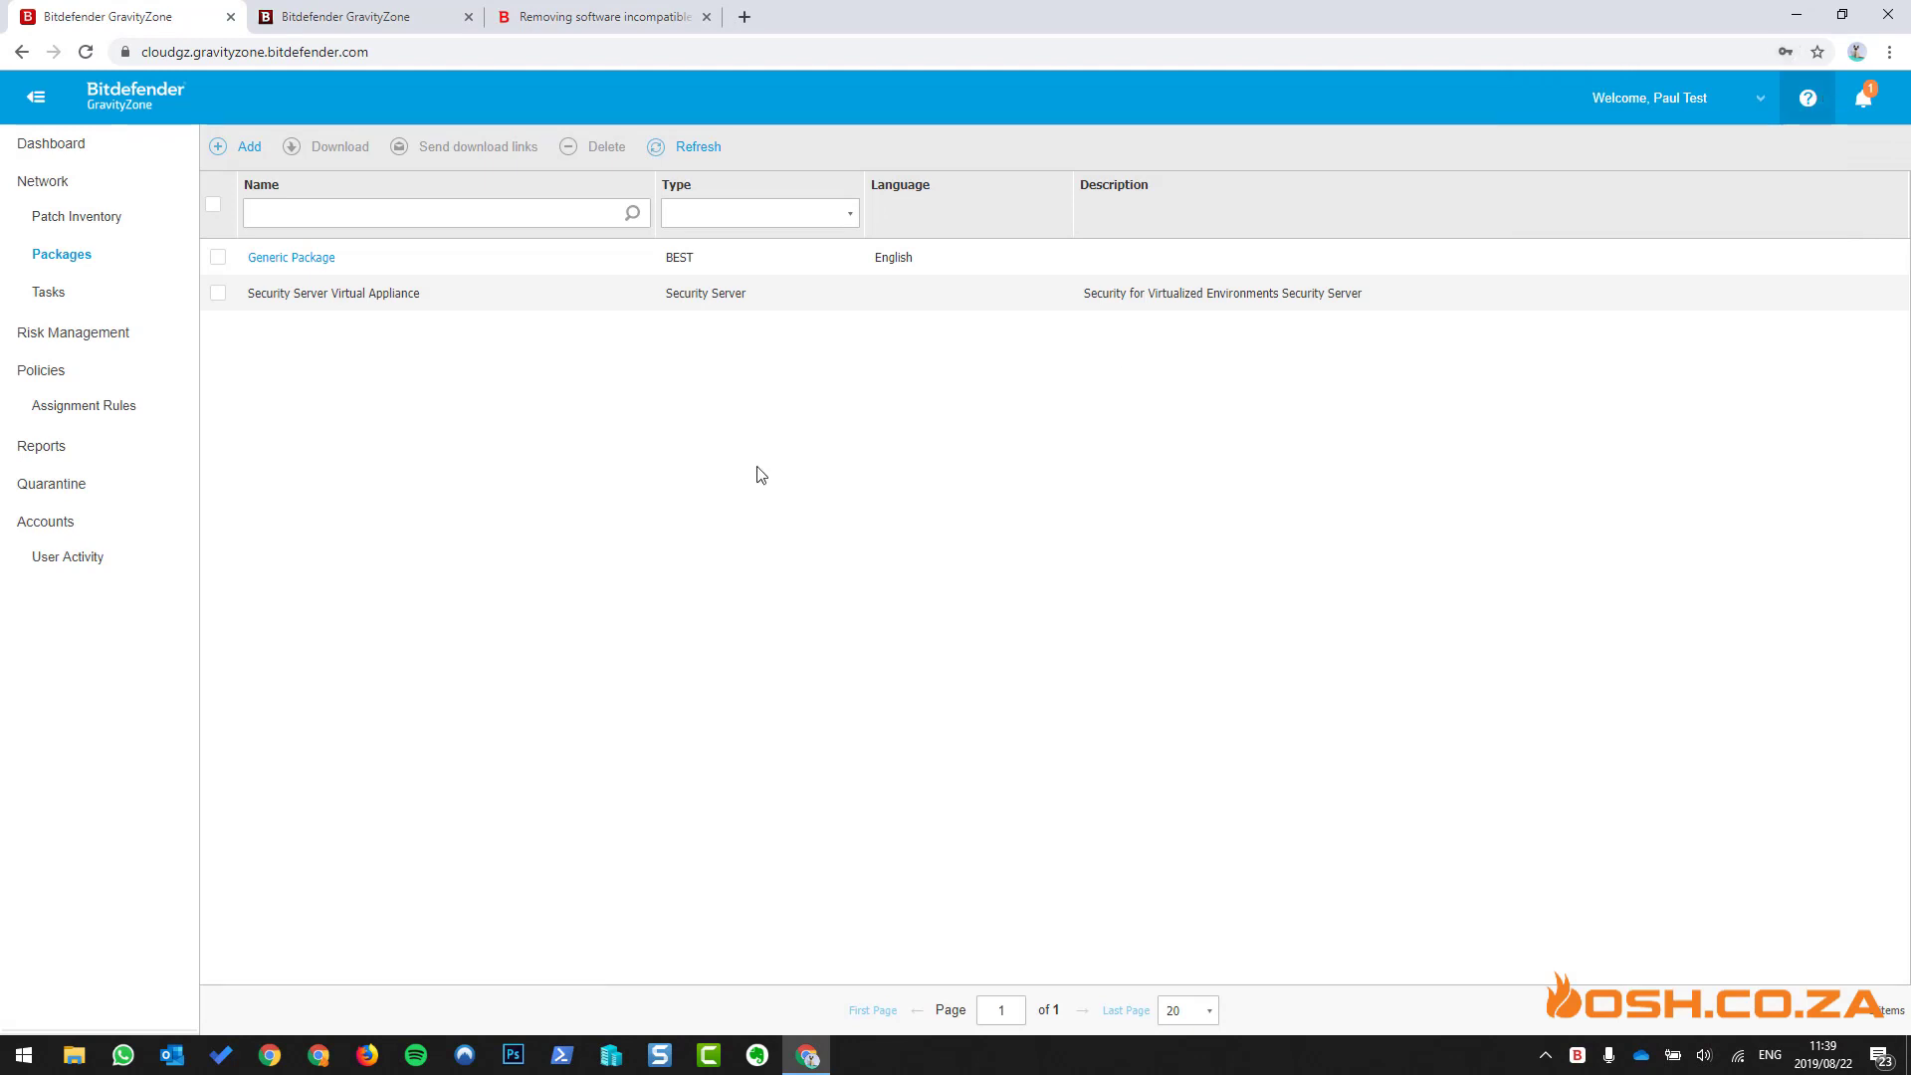
click(291, 258)
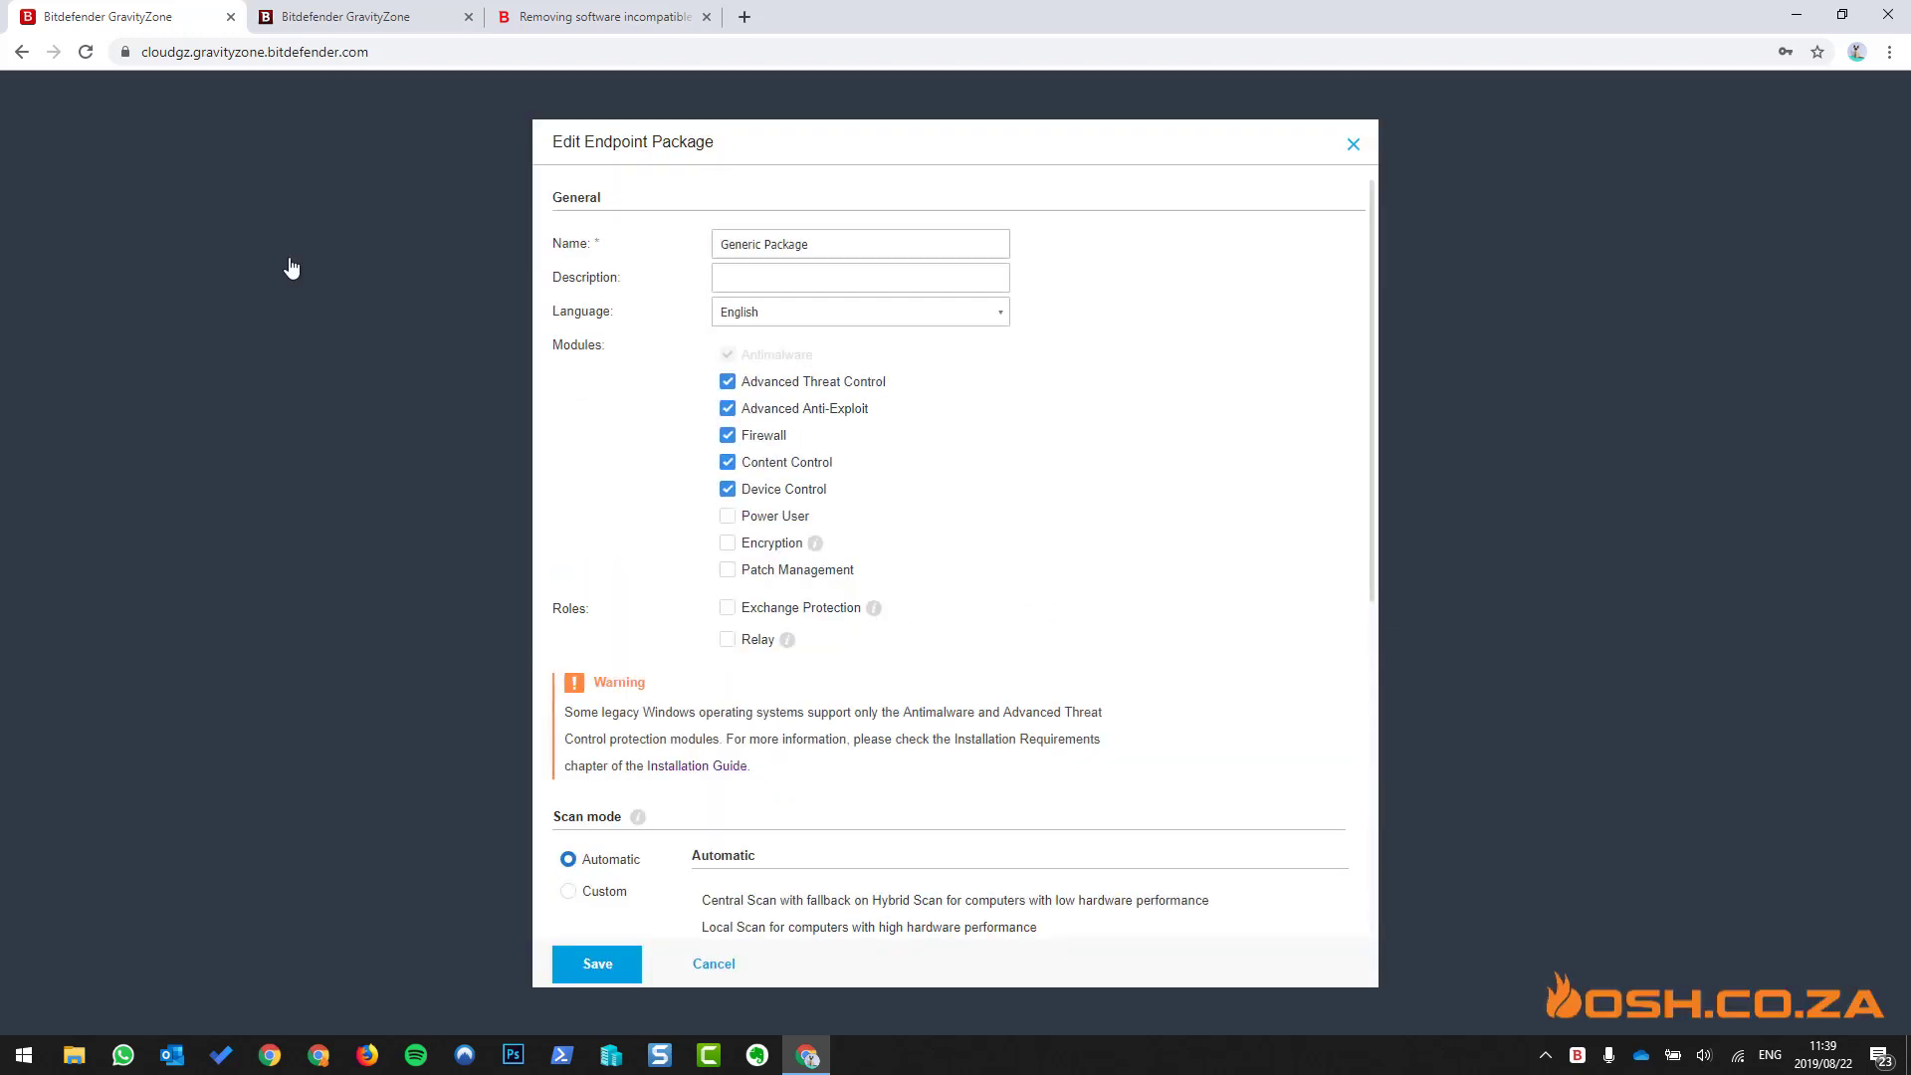
scroll(981, 554, down, 1)
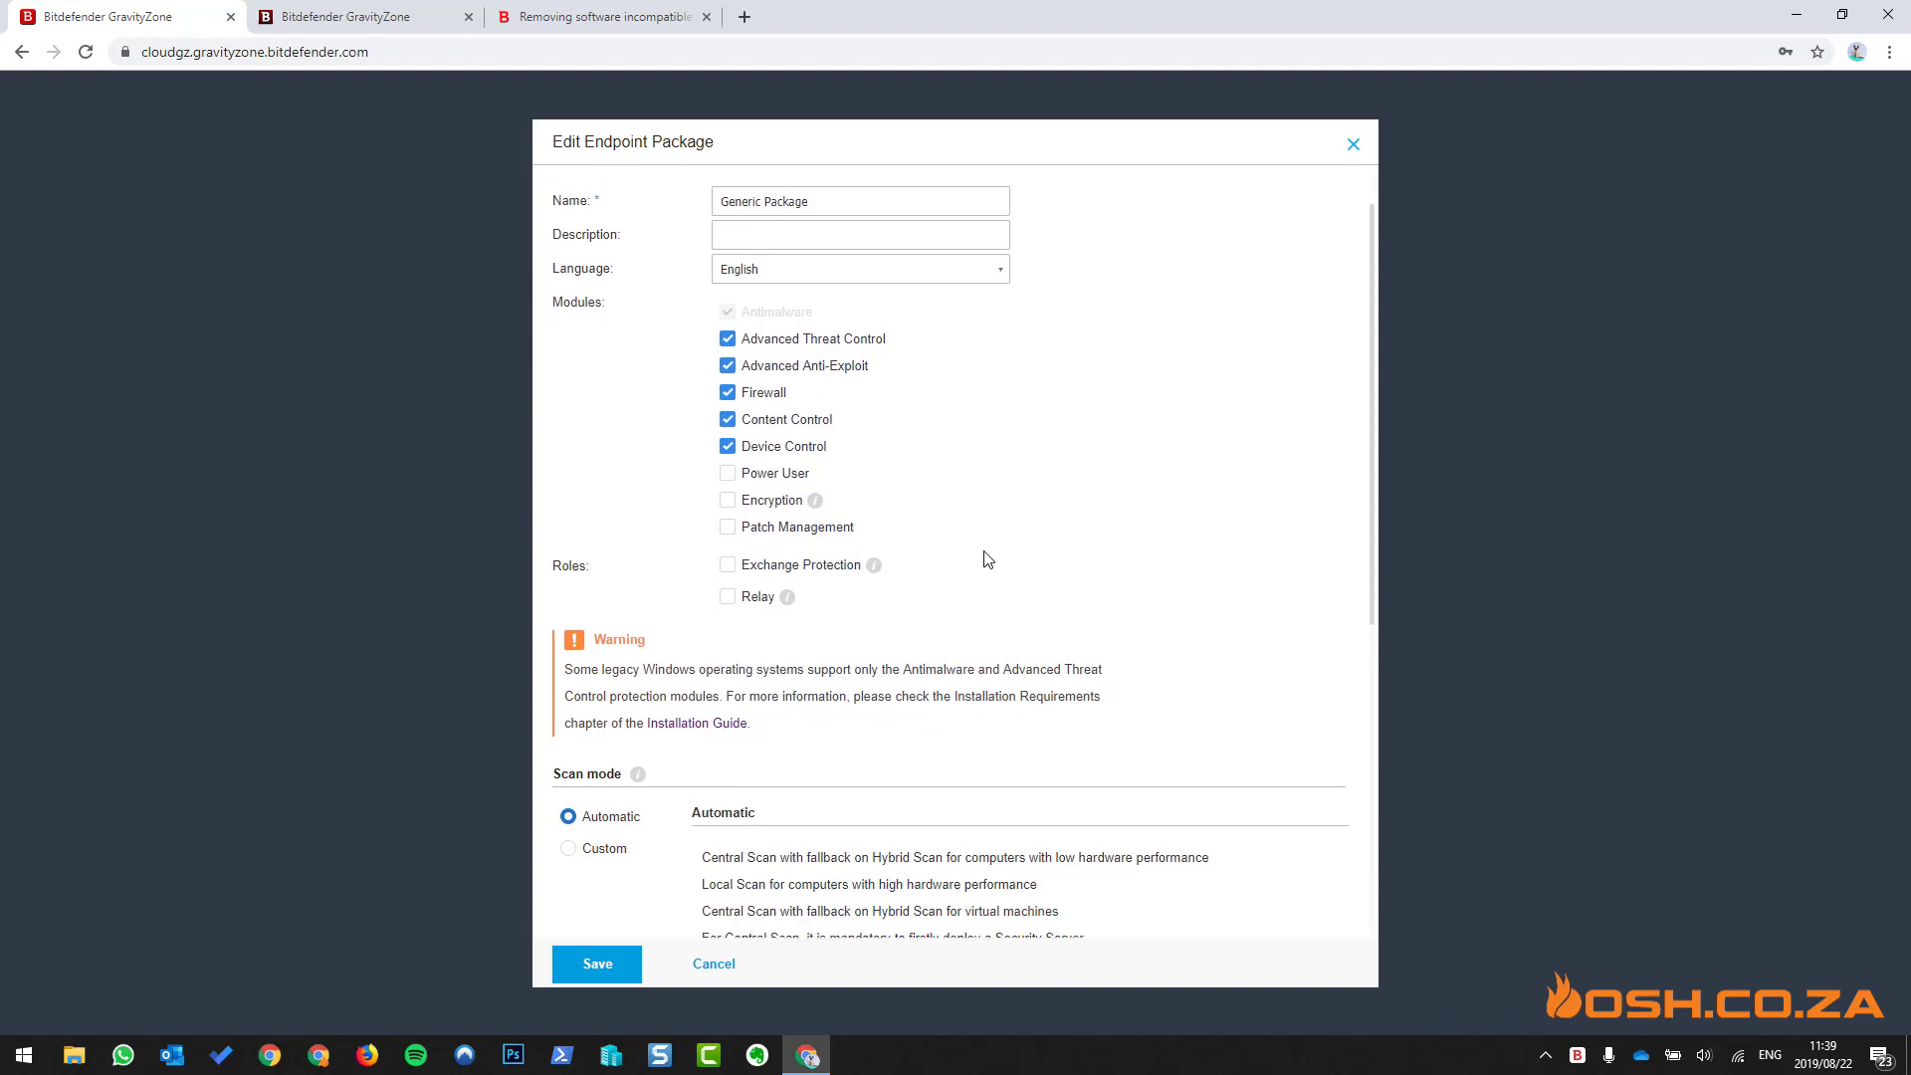
click(727, 470)
click(728, 470)
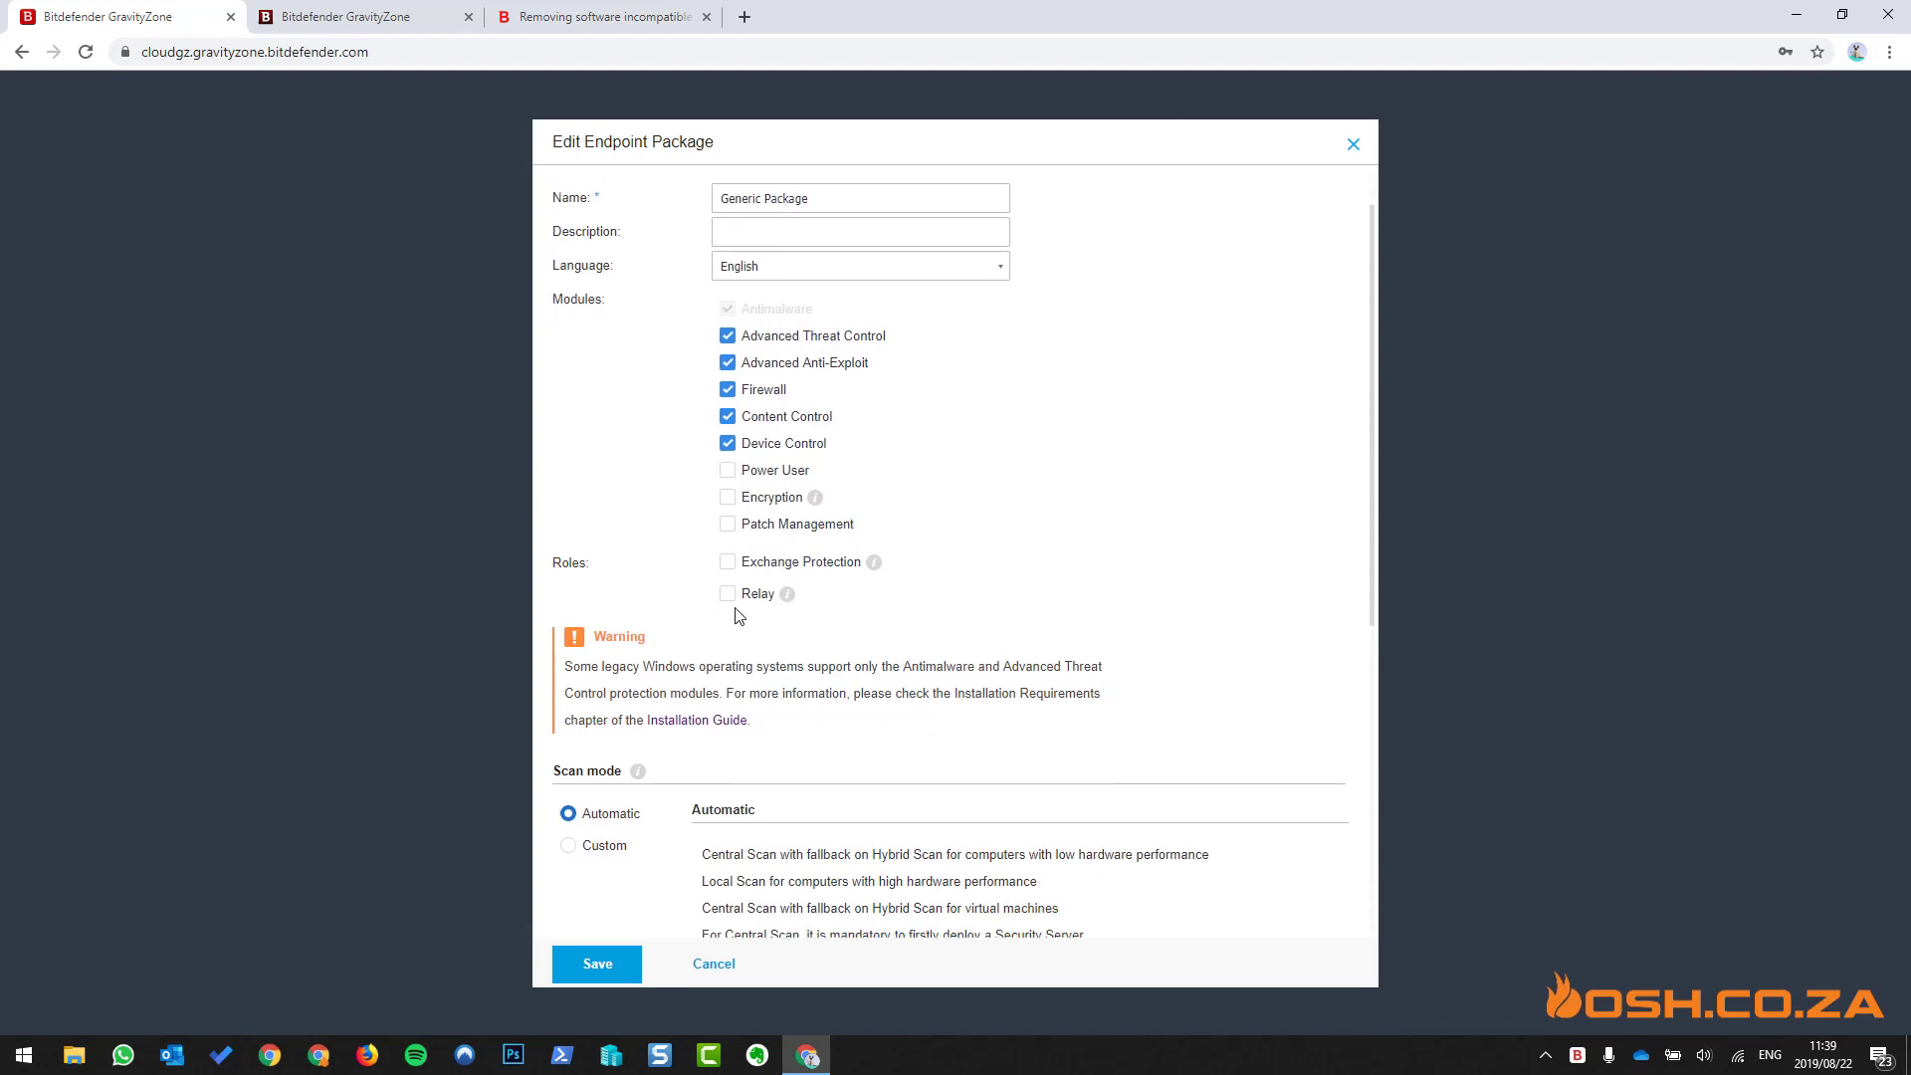
scroll(1102, 617, down, 5)
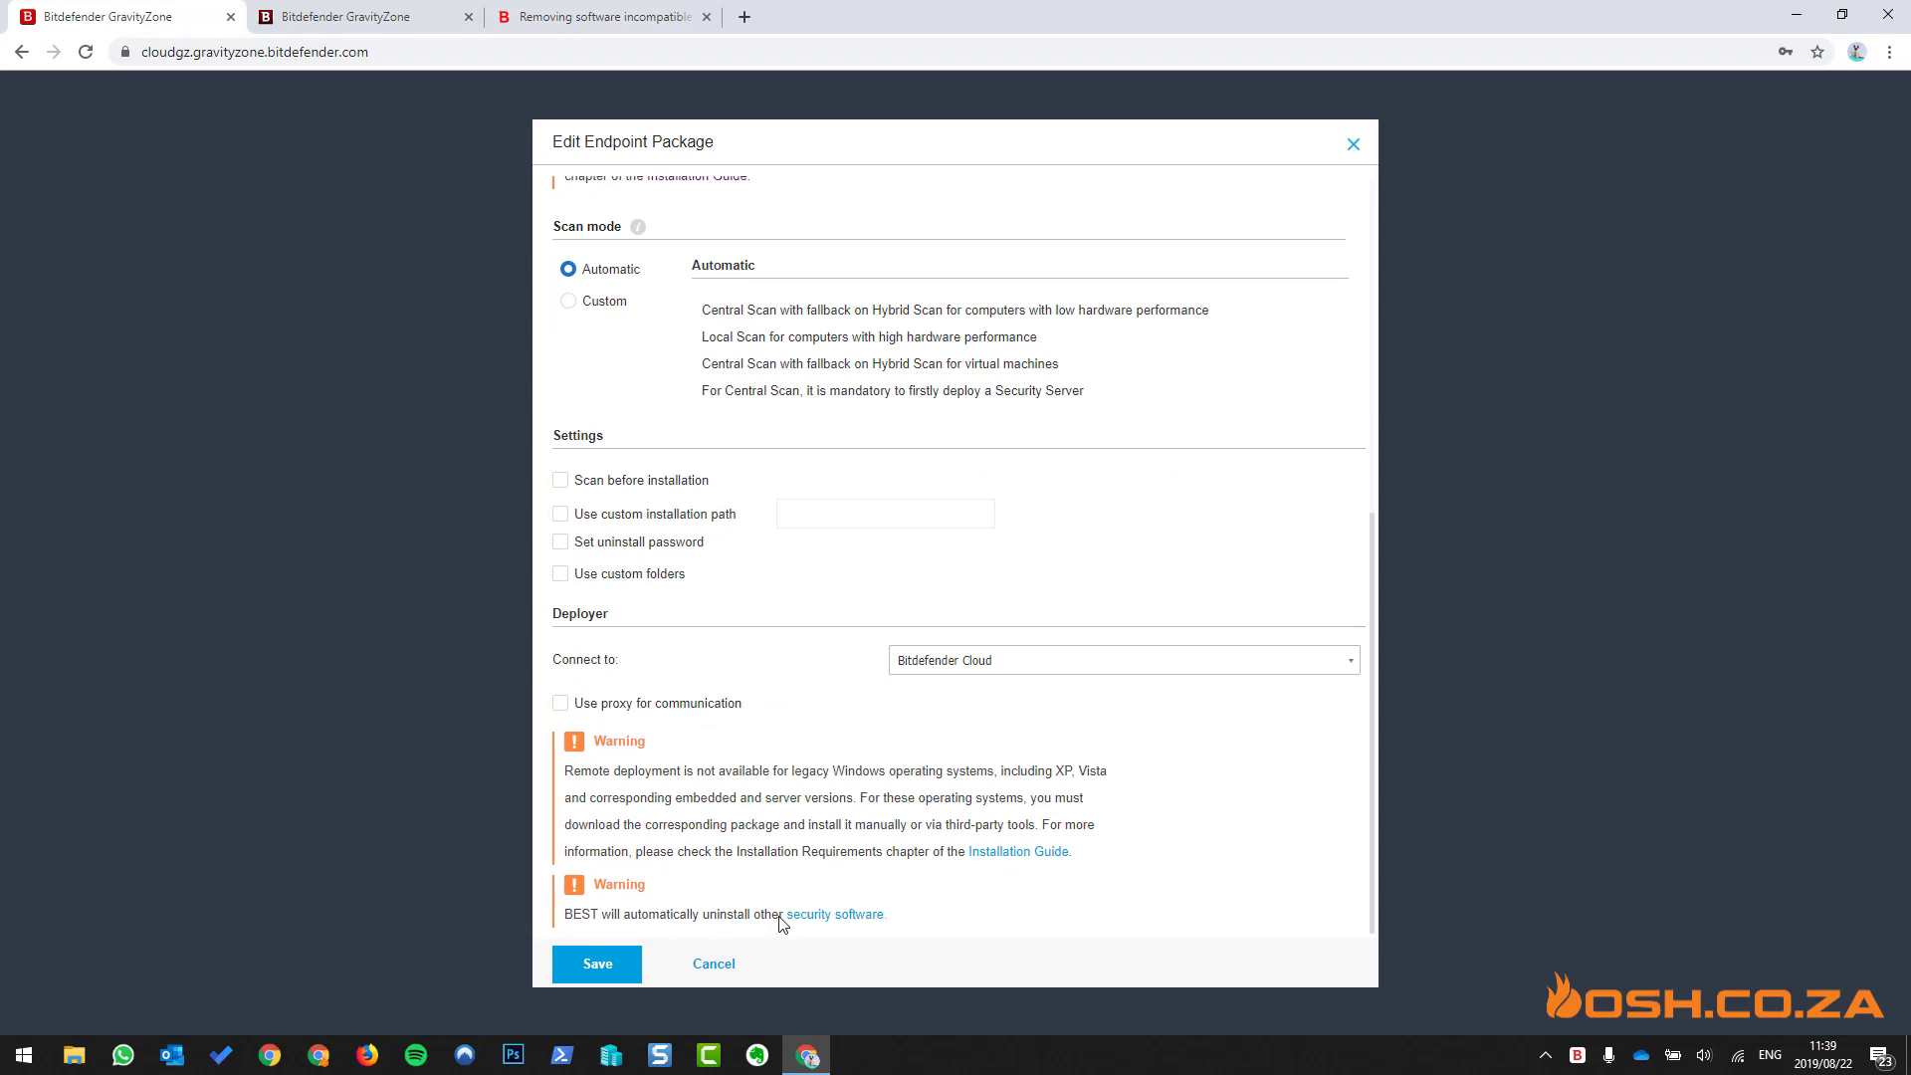
click(723, 961)
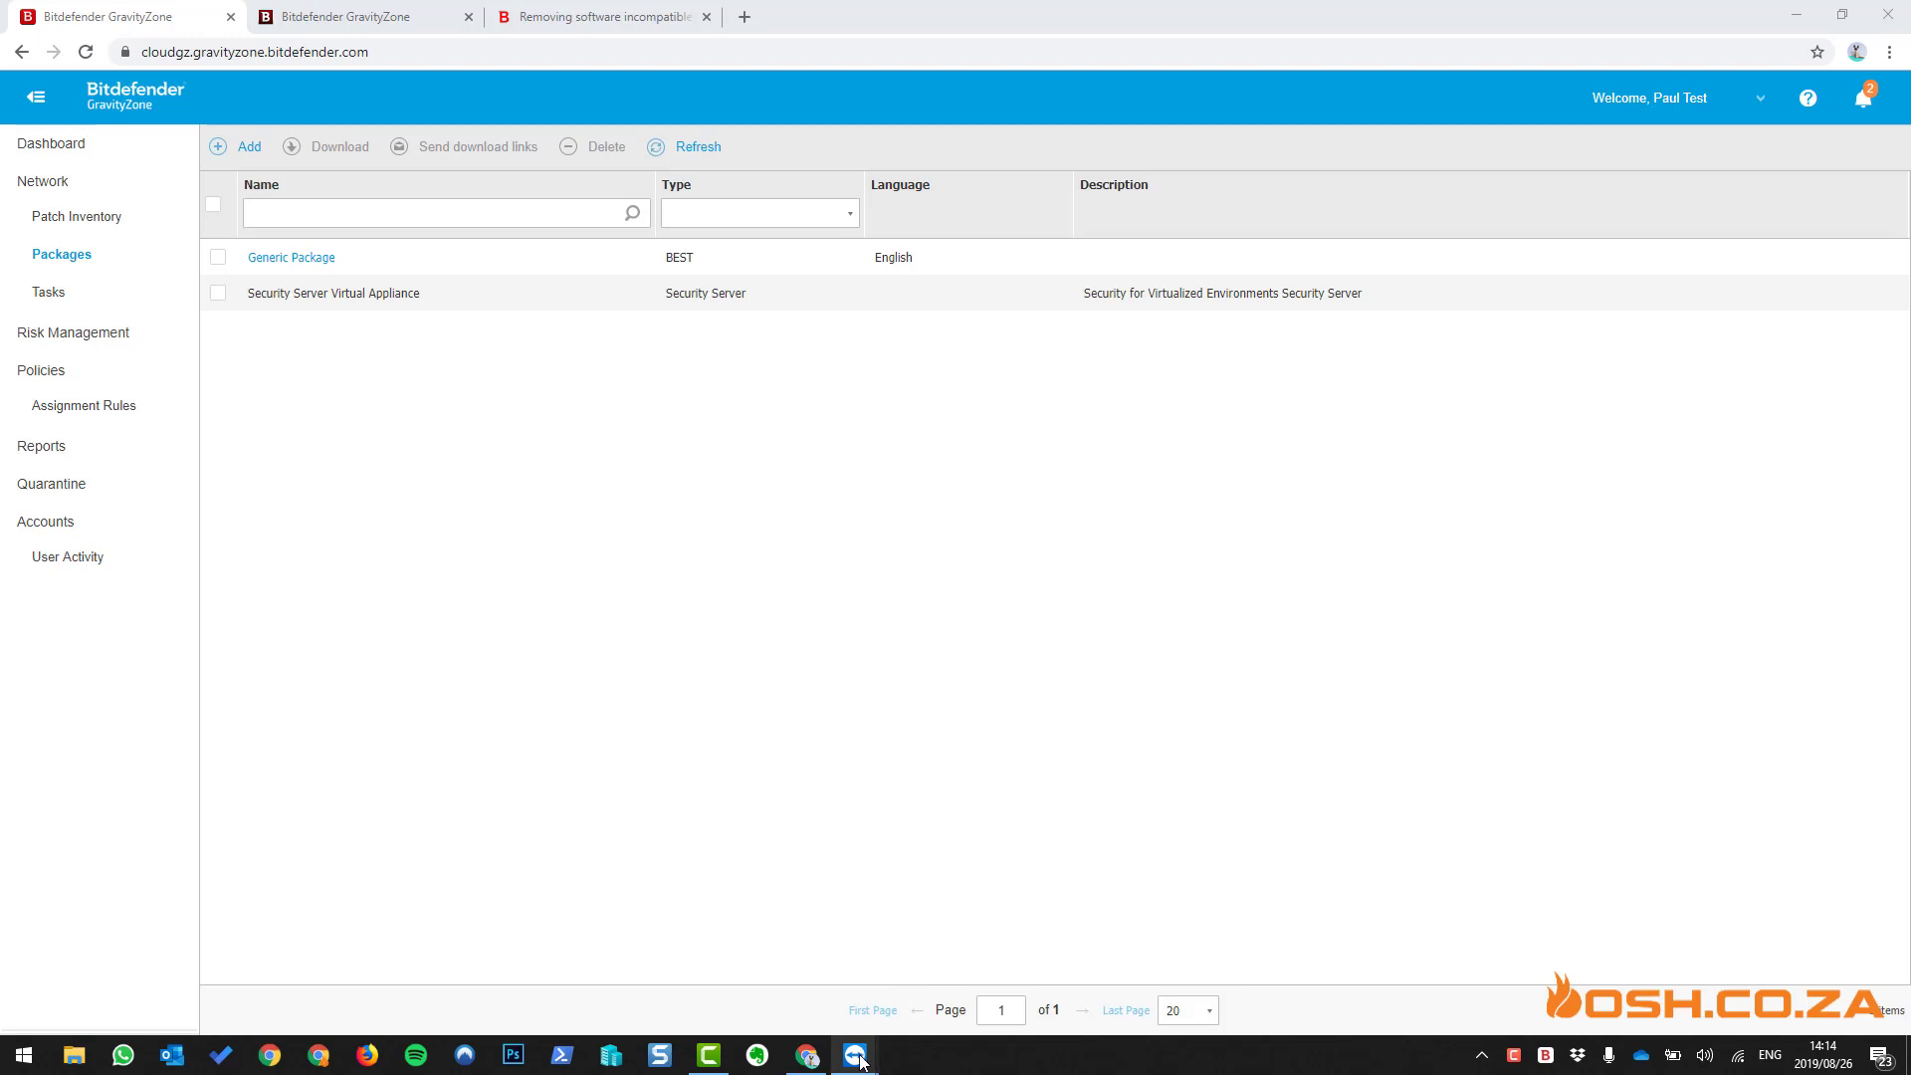
mouse_move(862, 1063)
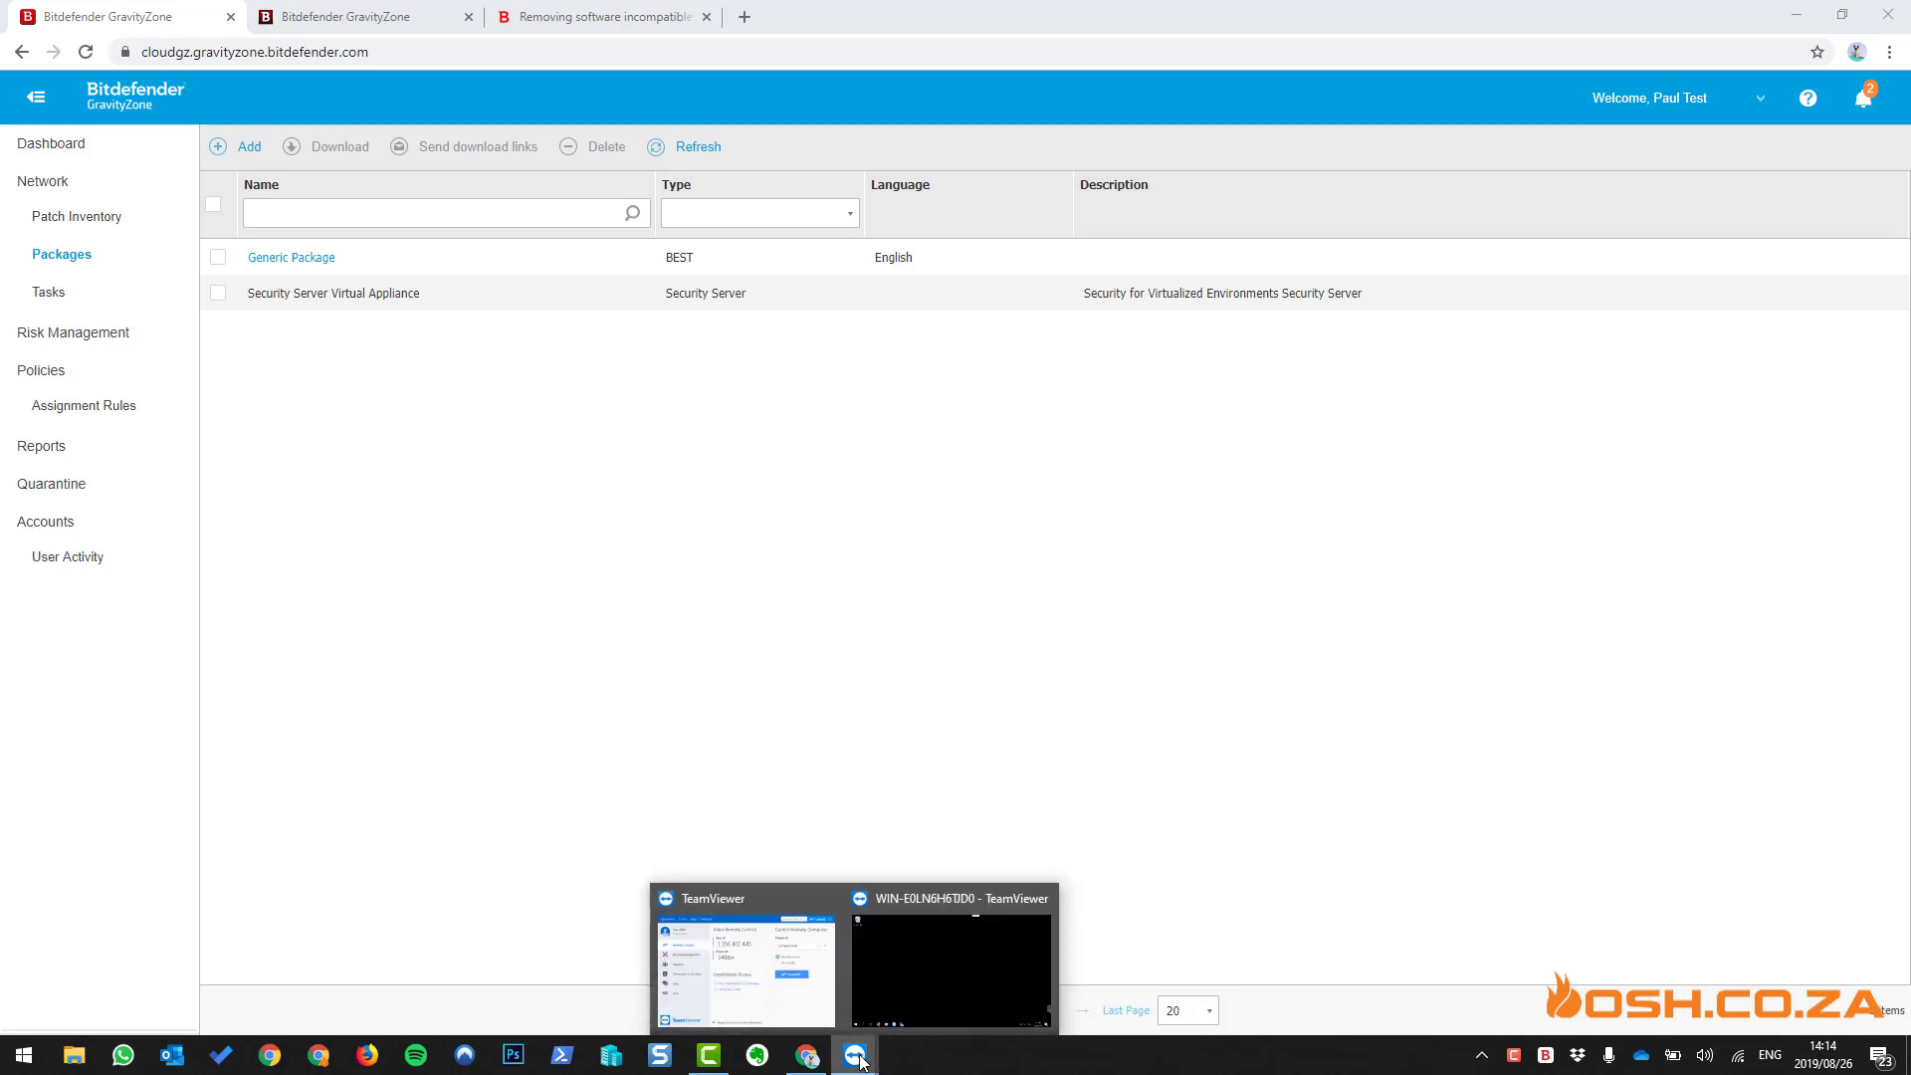
click(910, 969)
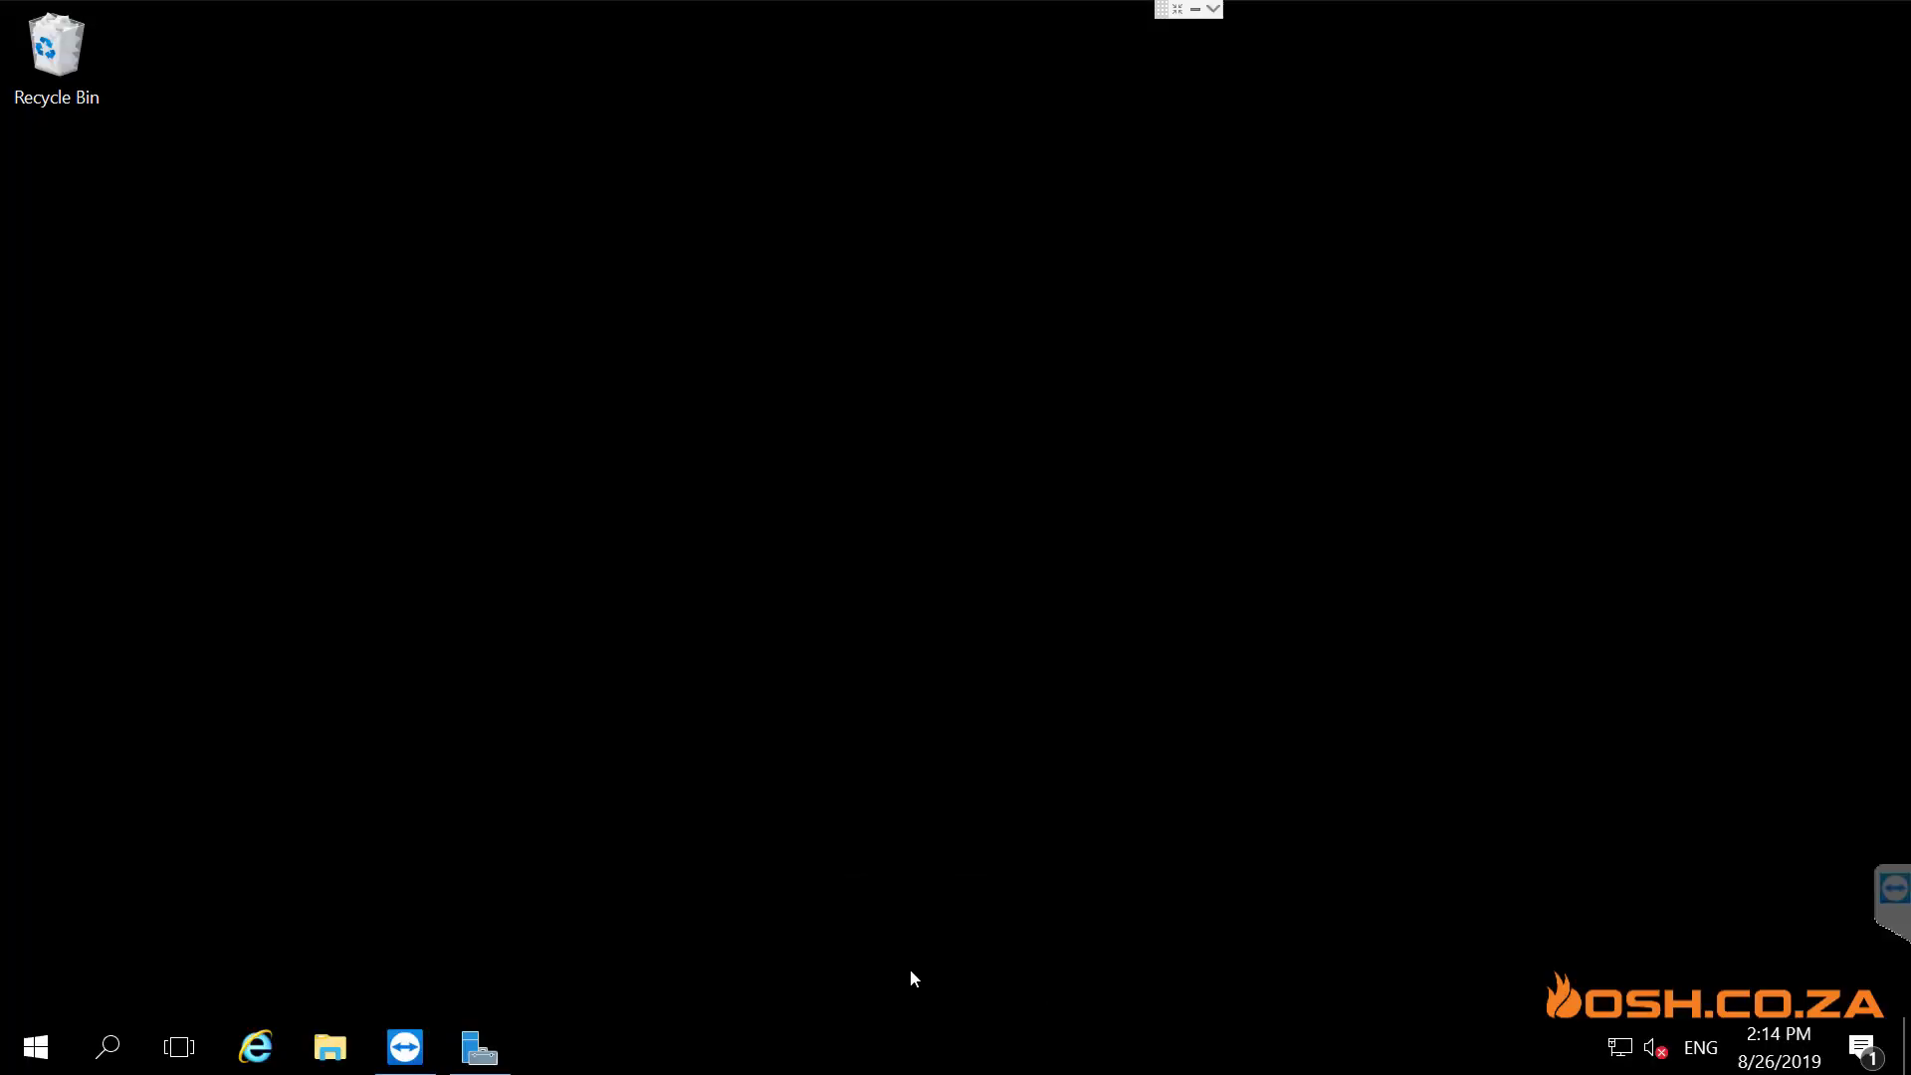
key(super+x)
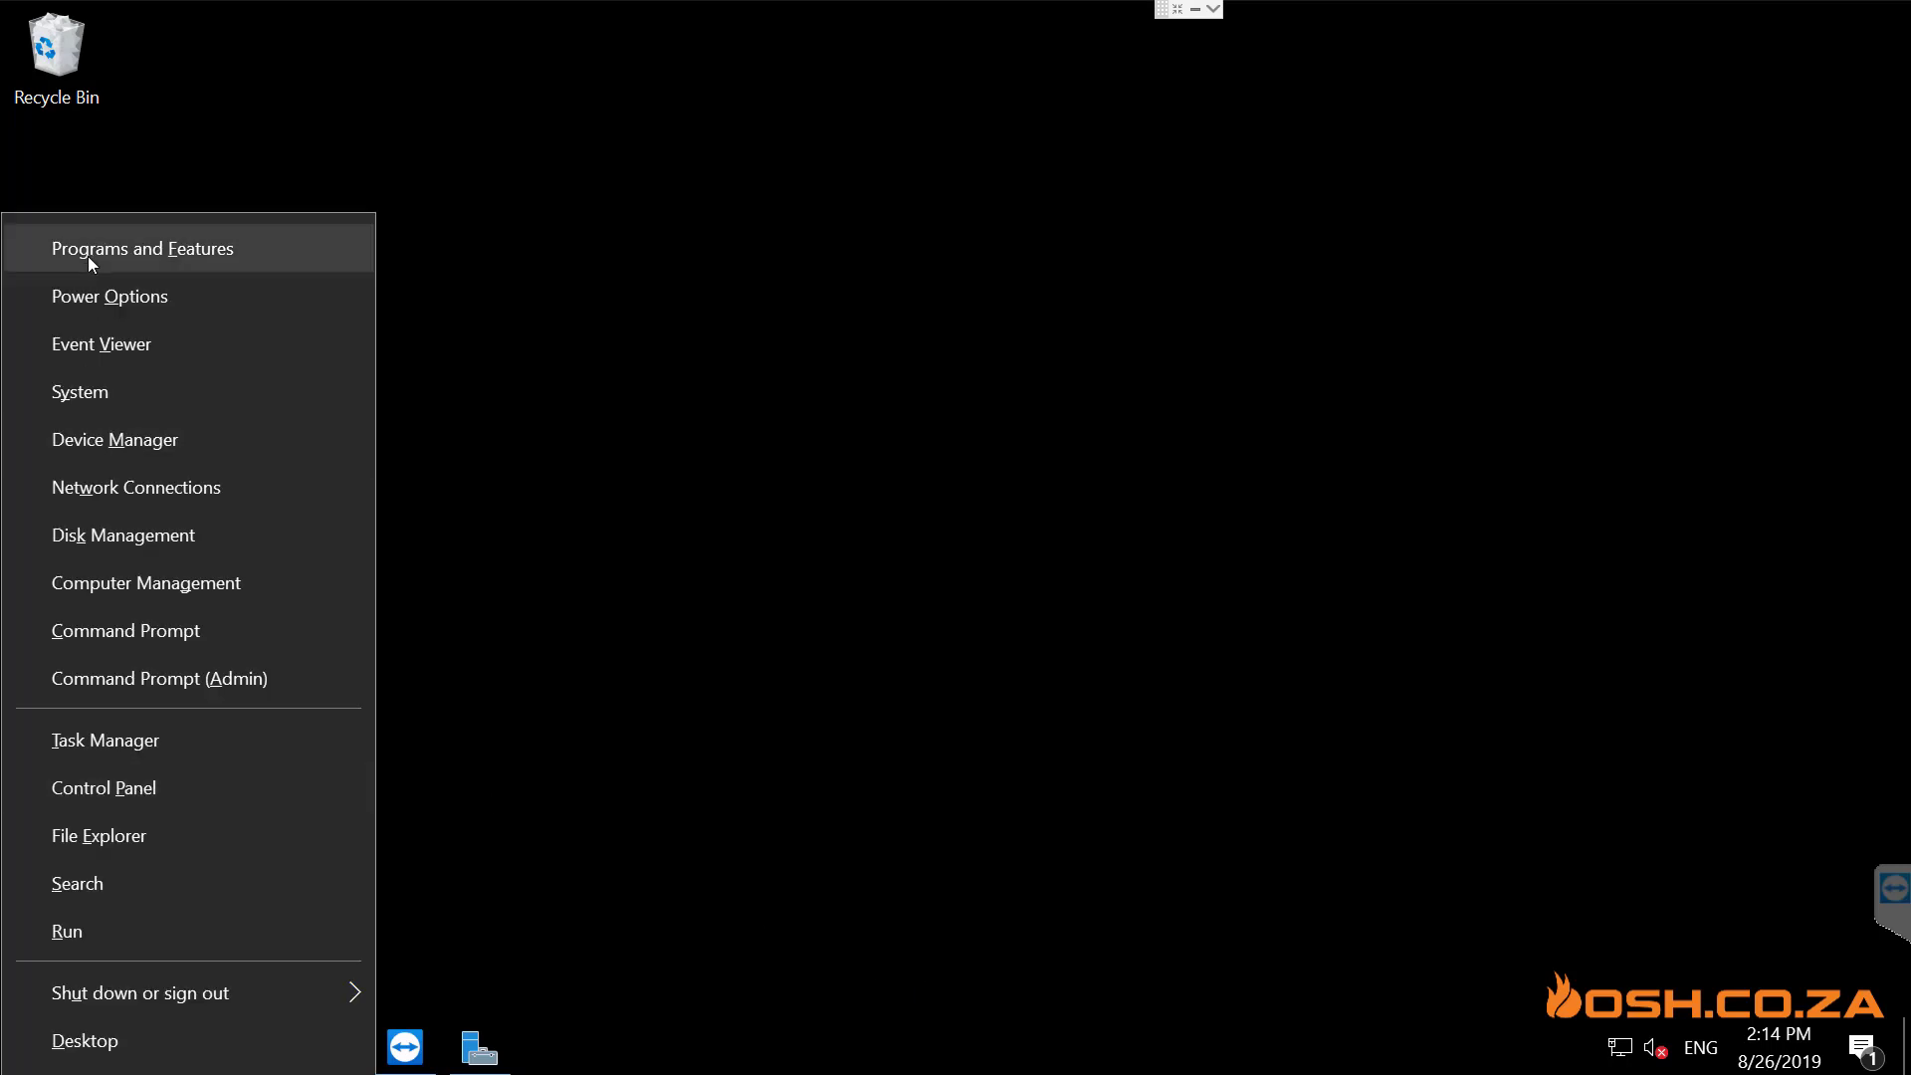
click(104, 384)
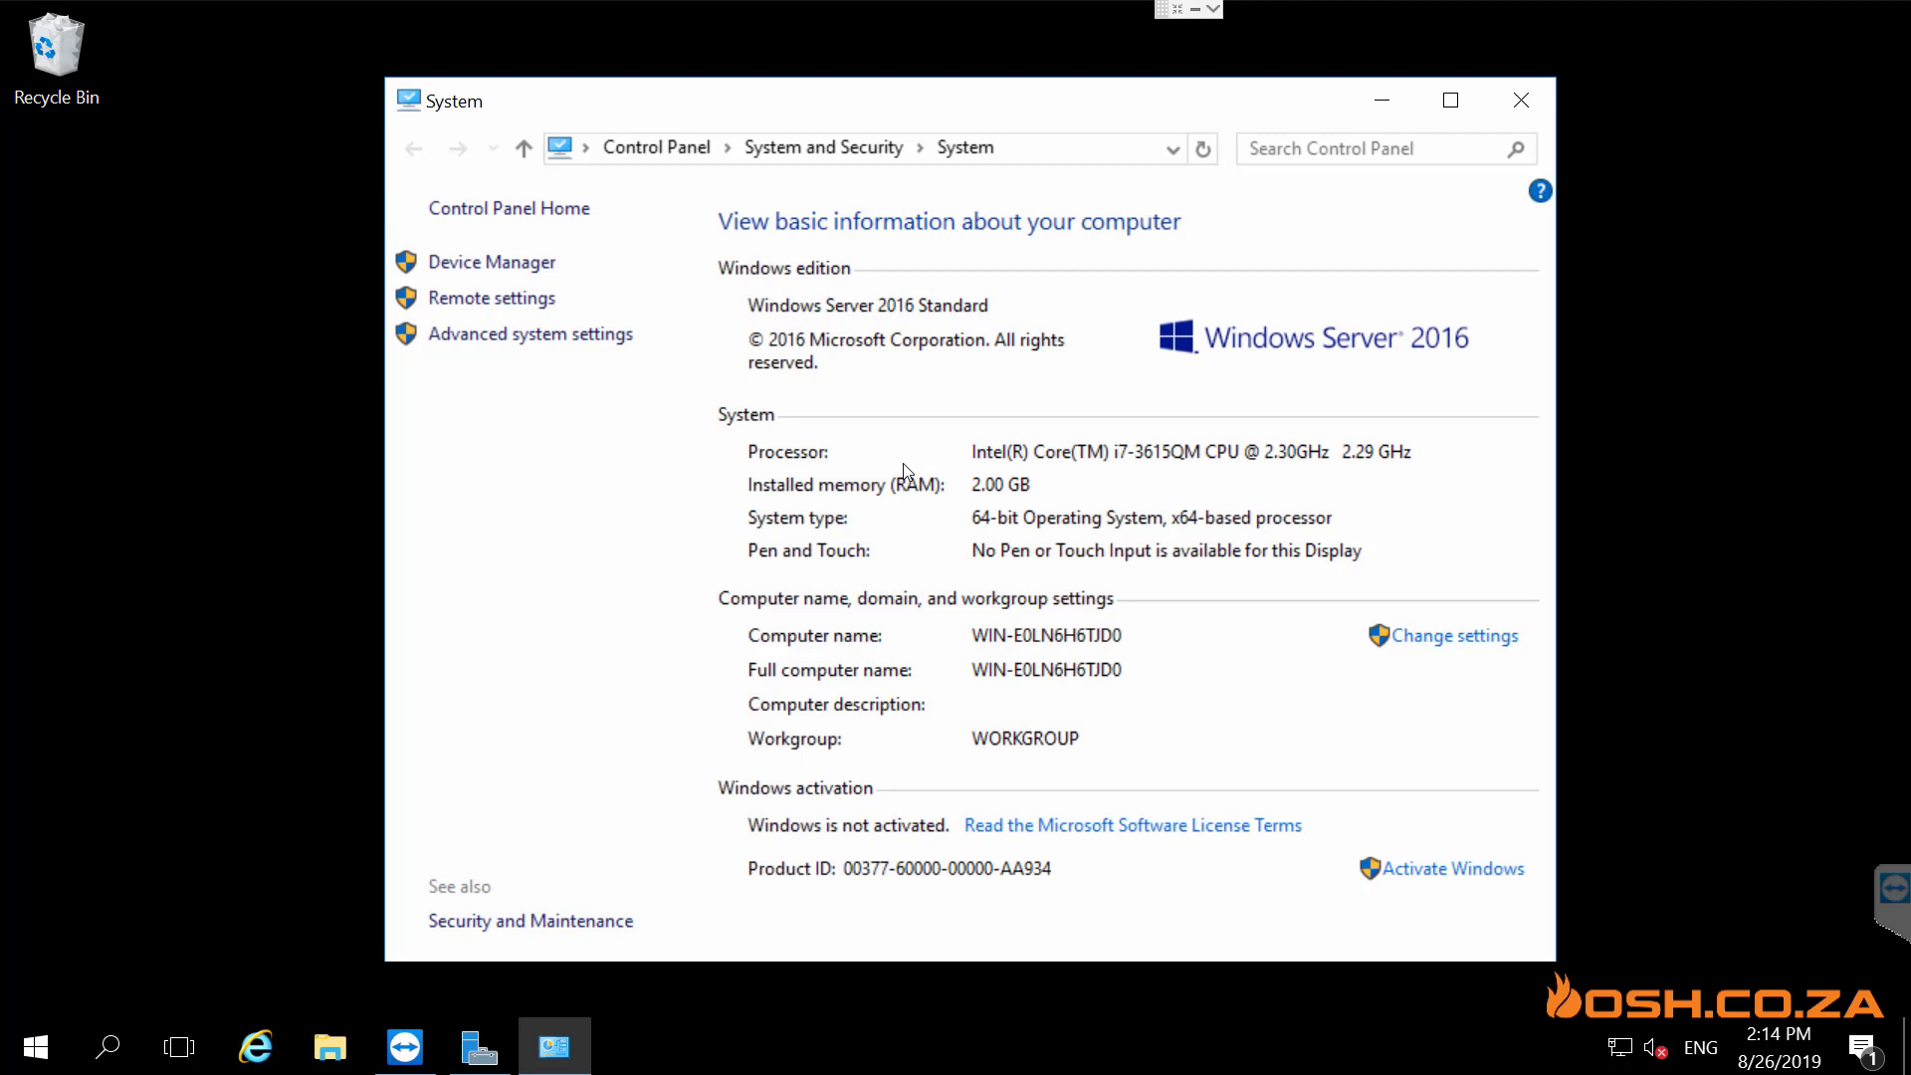
click(1523, 101)
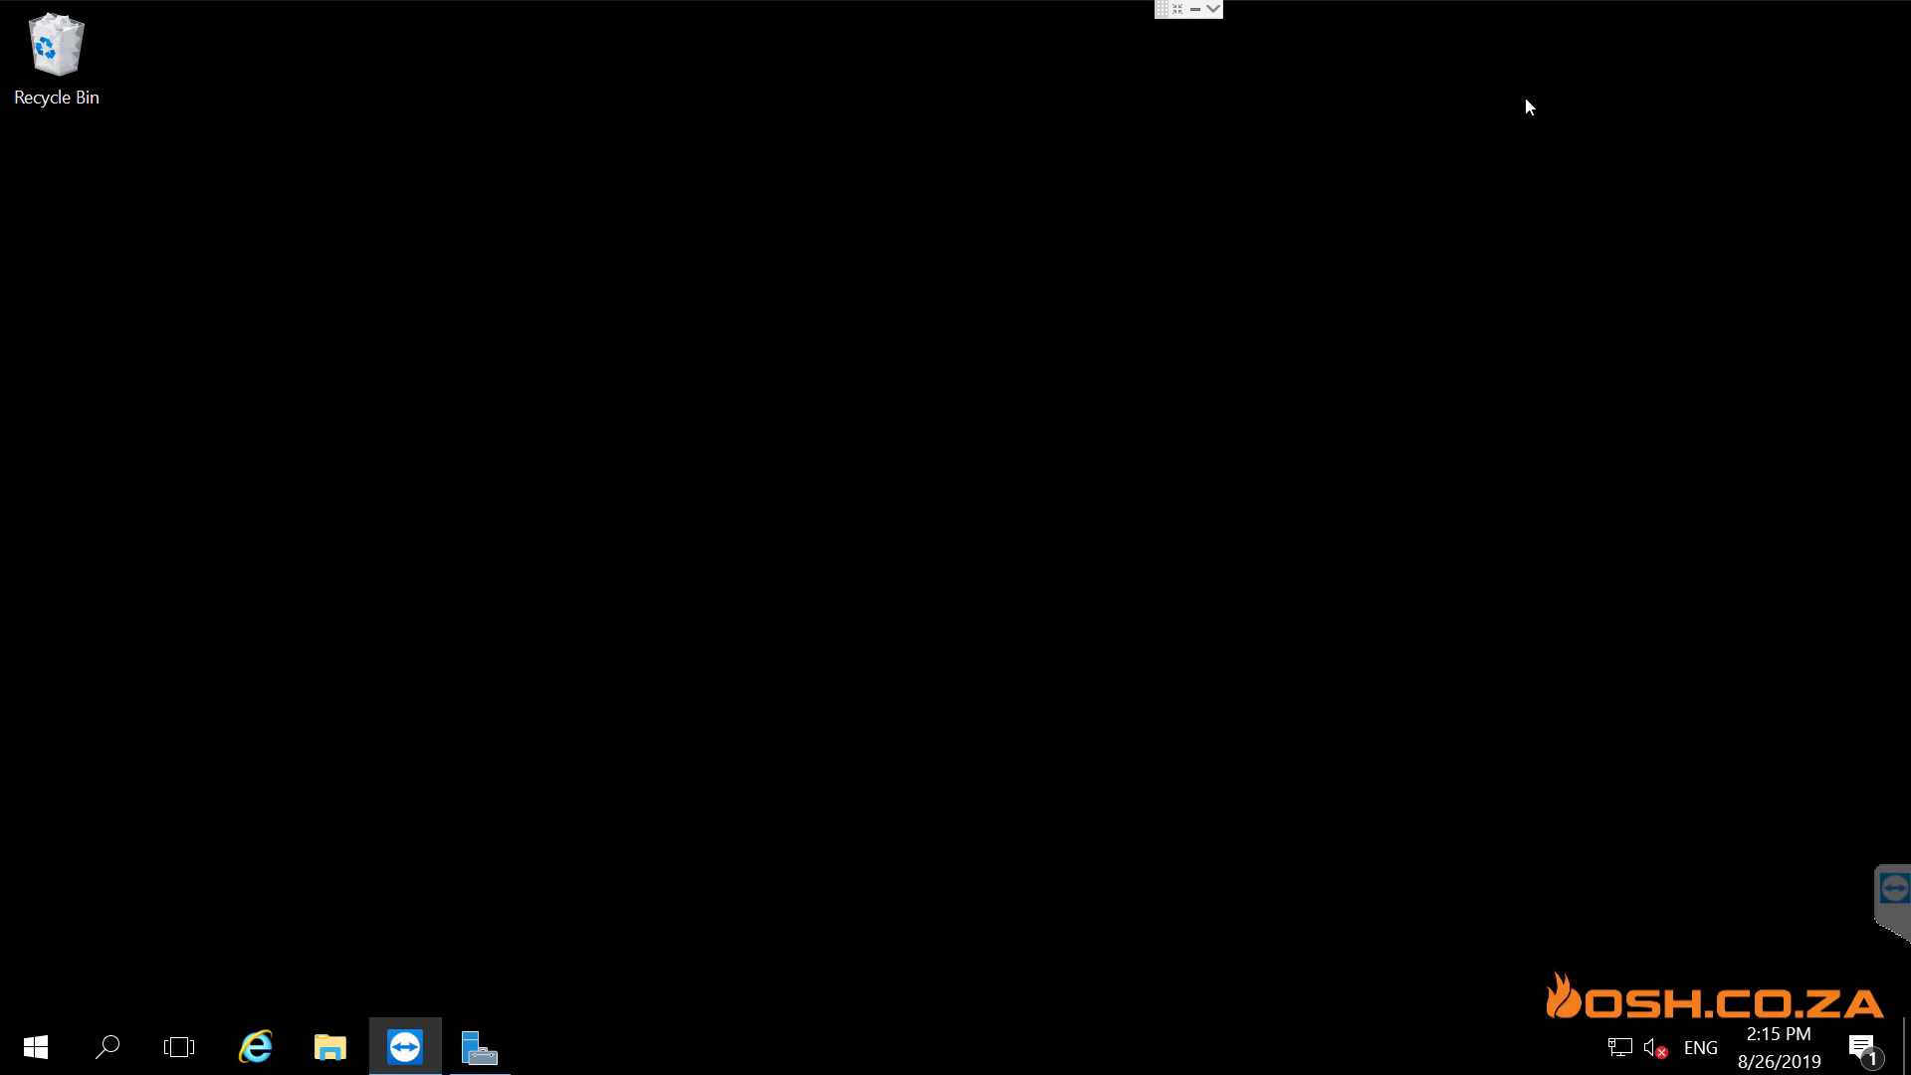
click(1195, 9)
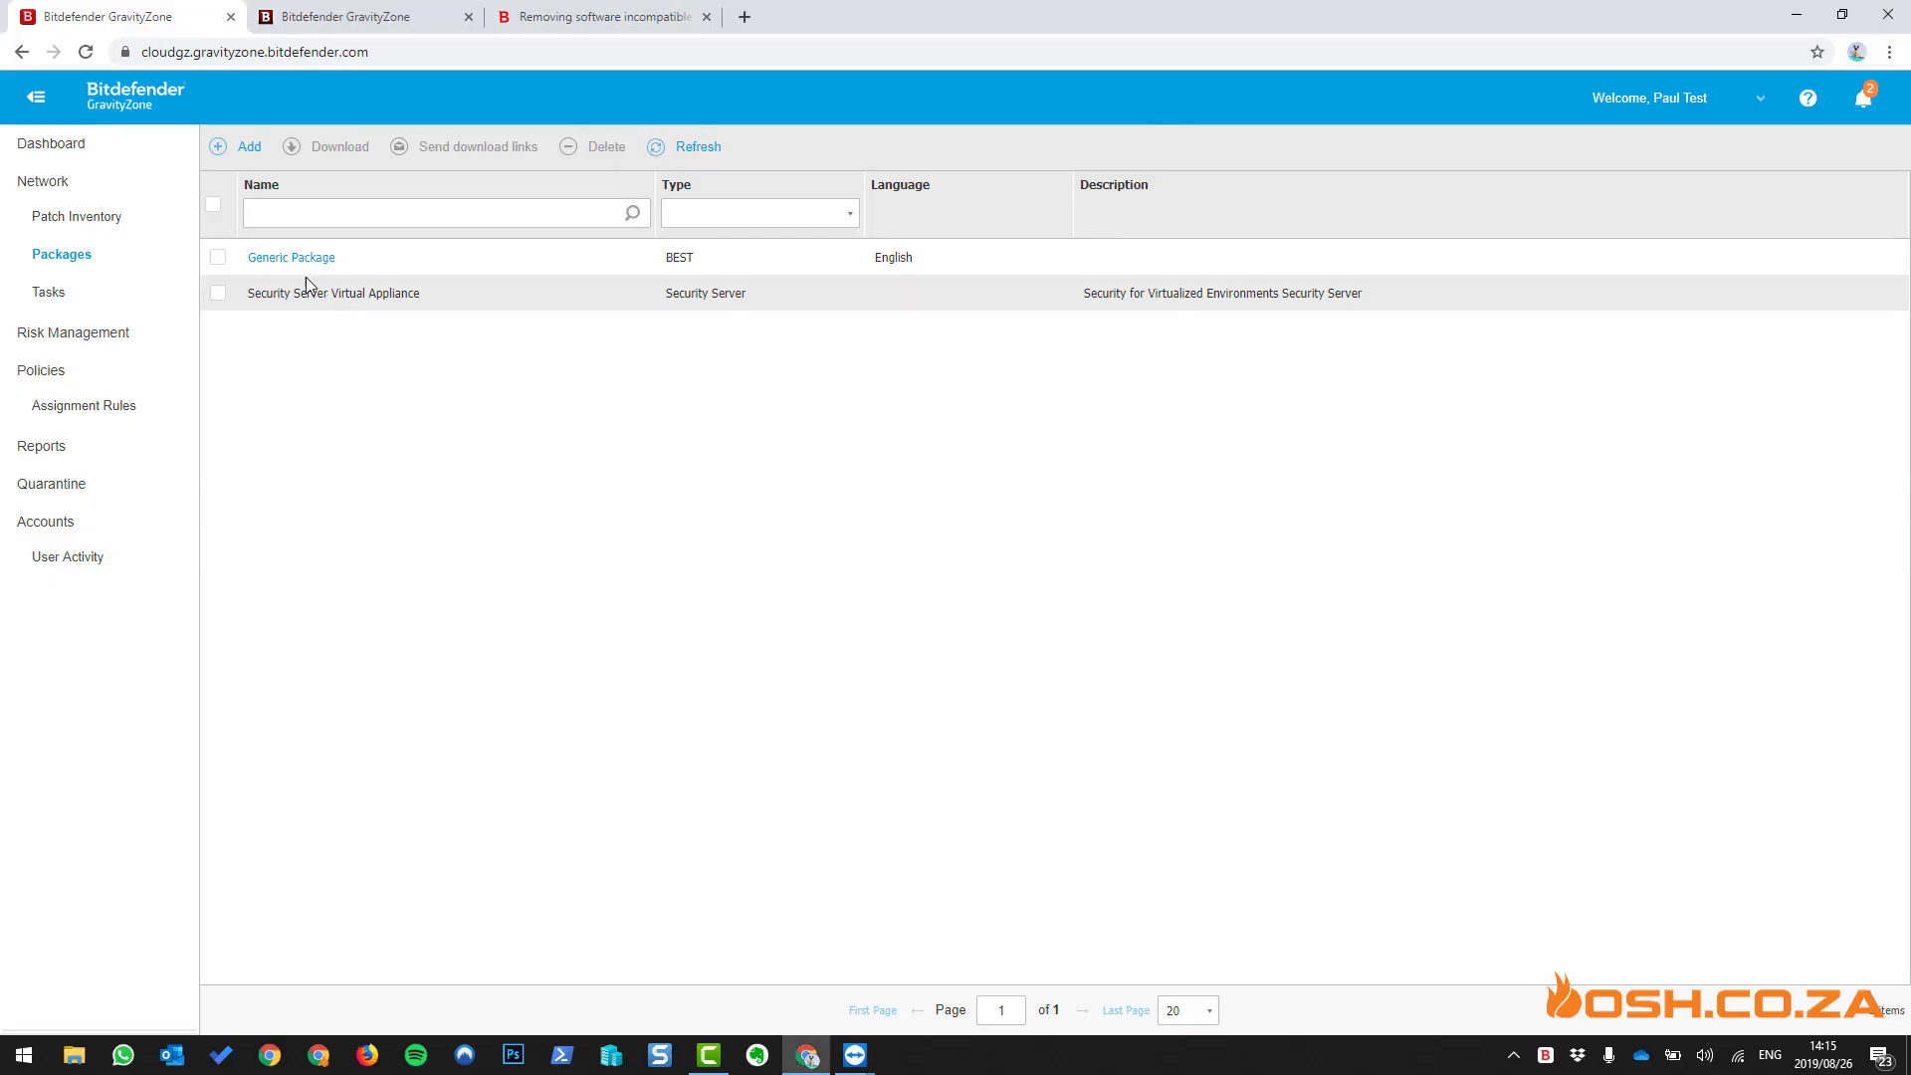
- Download Generic Package's Windows Downloader as a setupdownloader .exe file
click(219, 258)
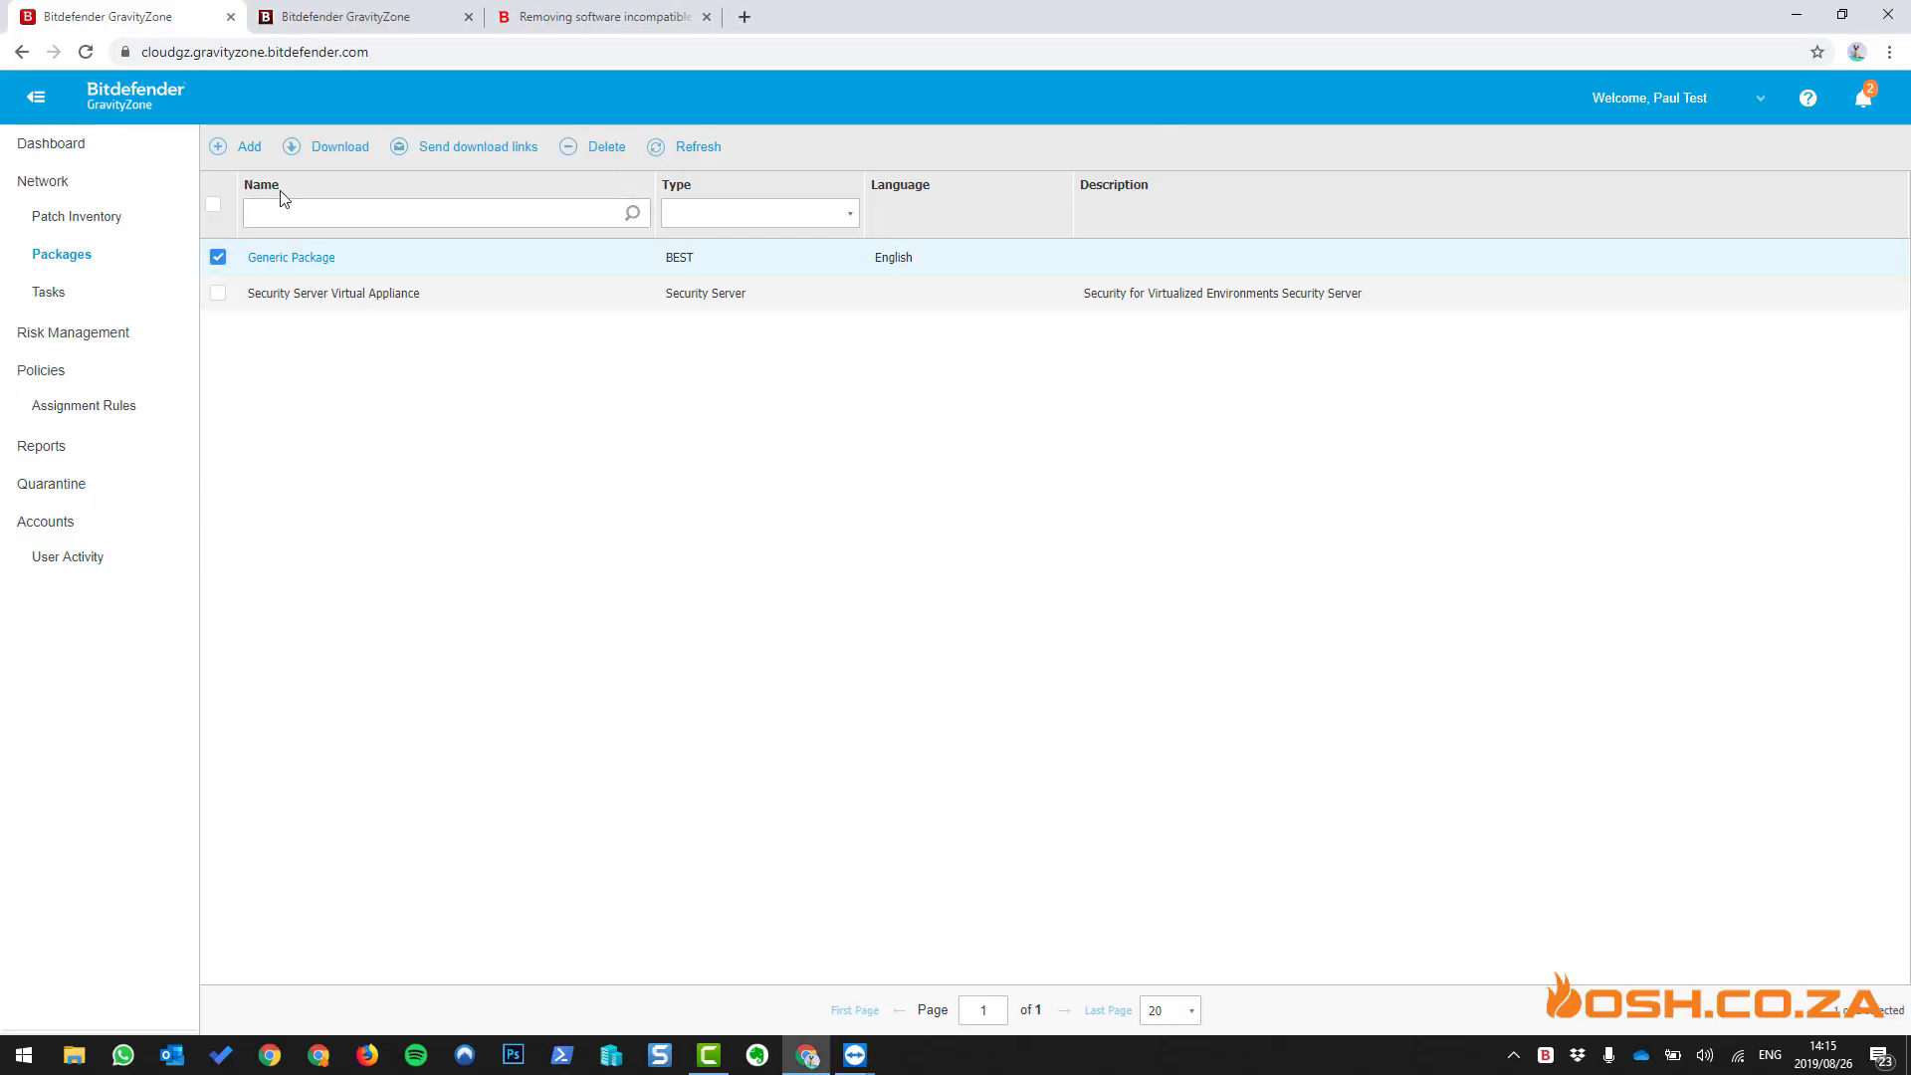
click(328, 149)
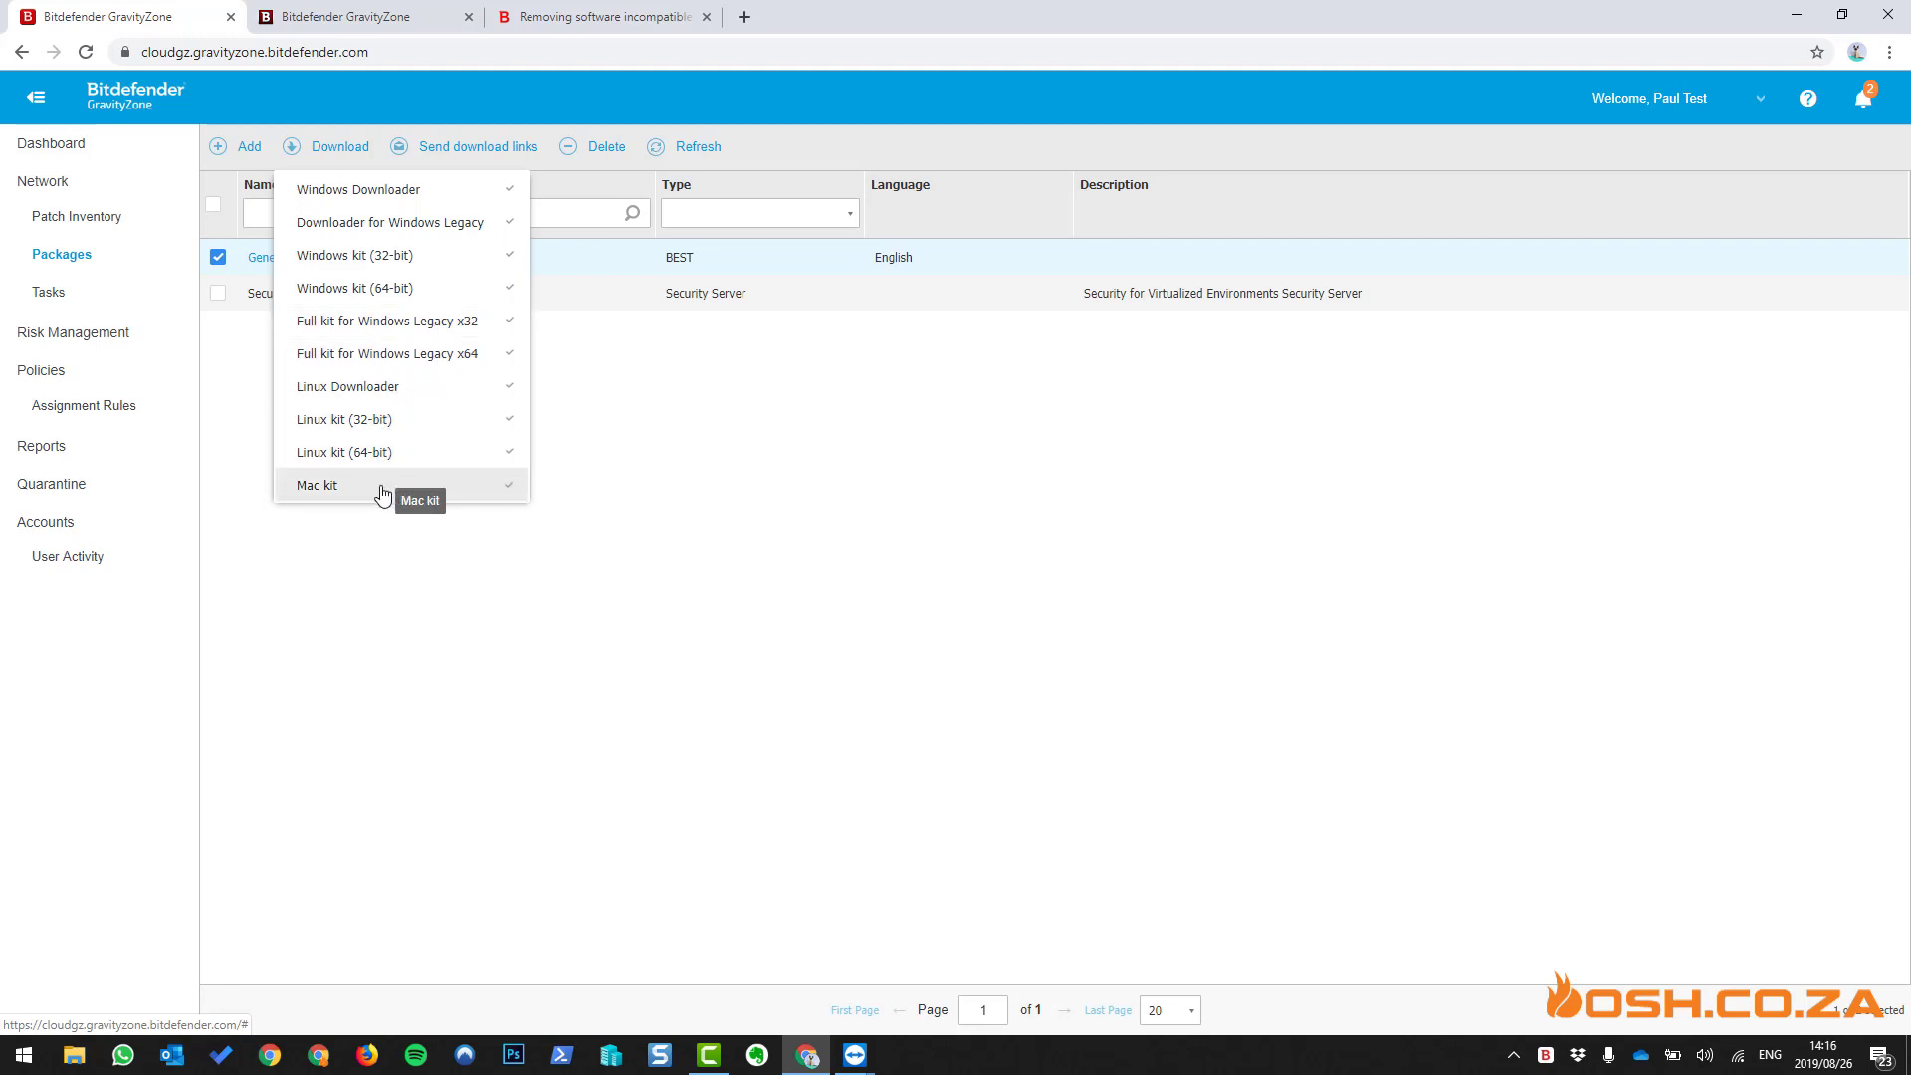
click(417, 203)
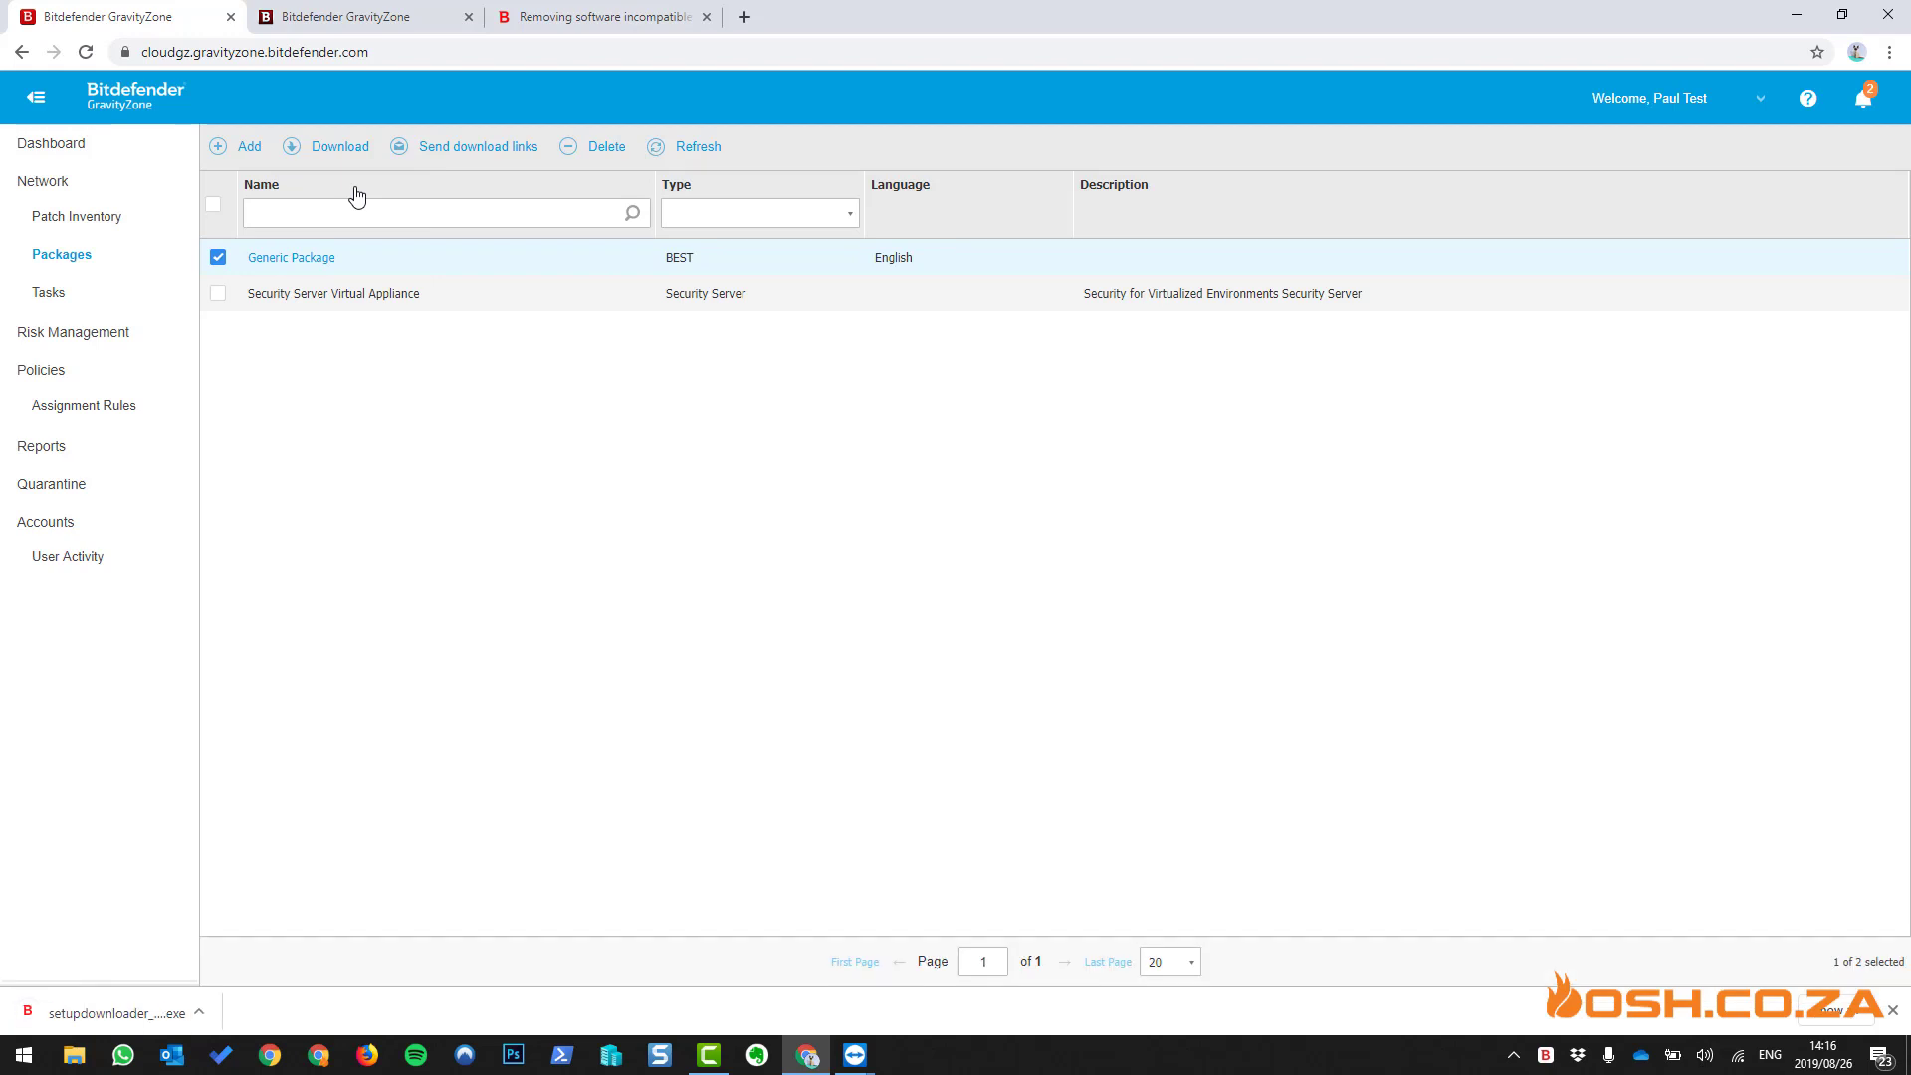
click(205, 1011)
- Copy the setupdownloader file from the local Downloads folder
click(249, 950)
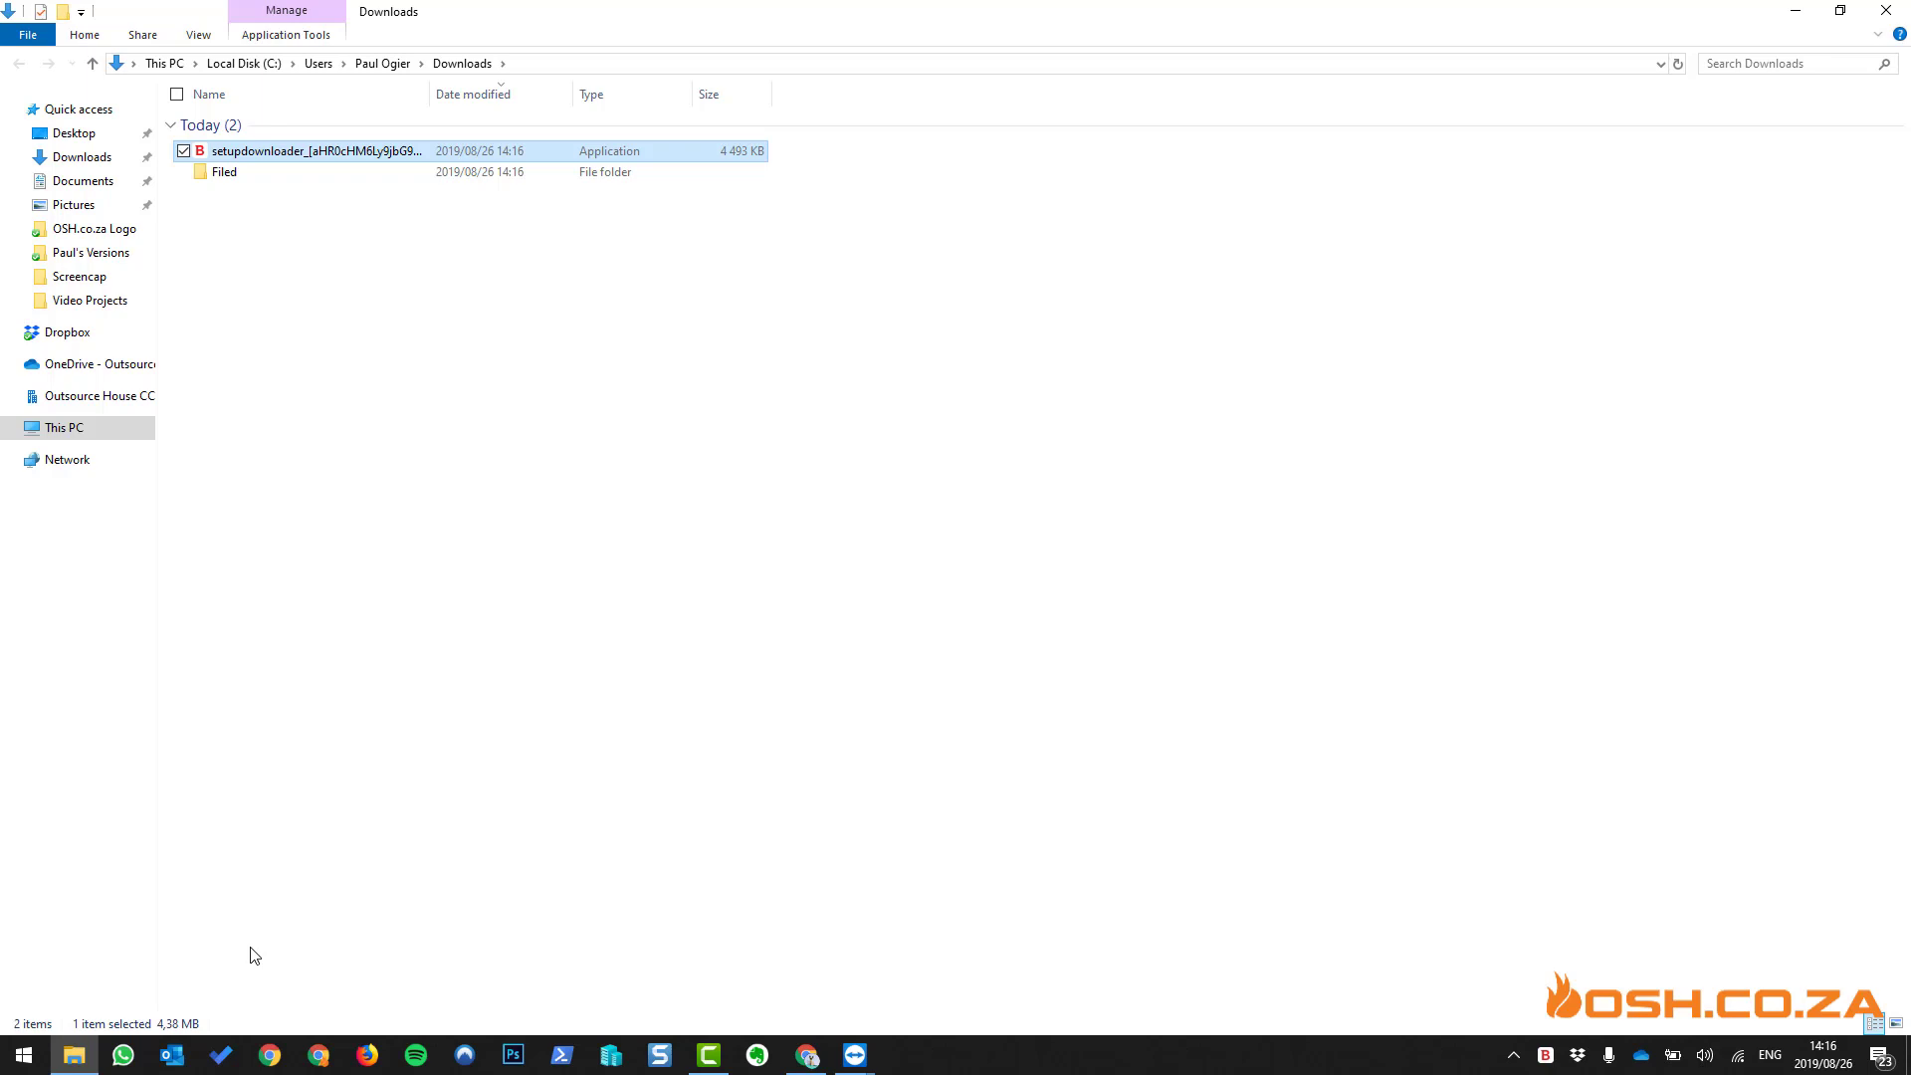
right_click(343, 157)
click(164, 537)
- Paste the setupdownloader onto the remote server's desktop and return to local Downloads
click(851, 1047)
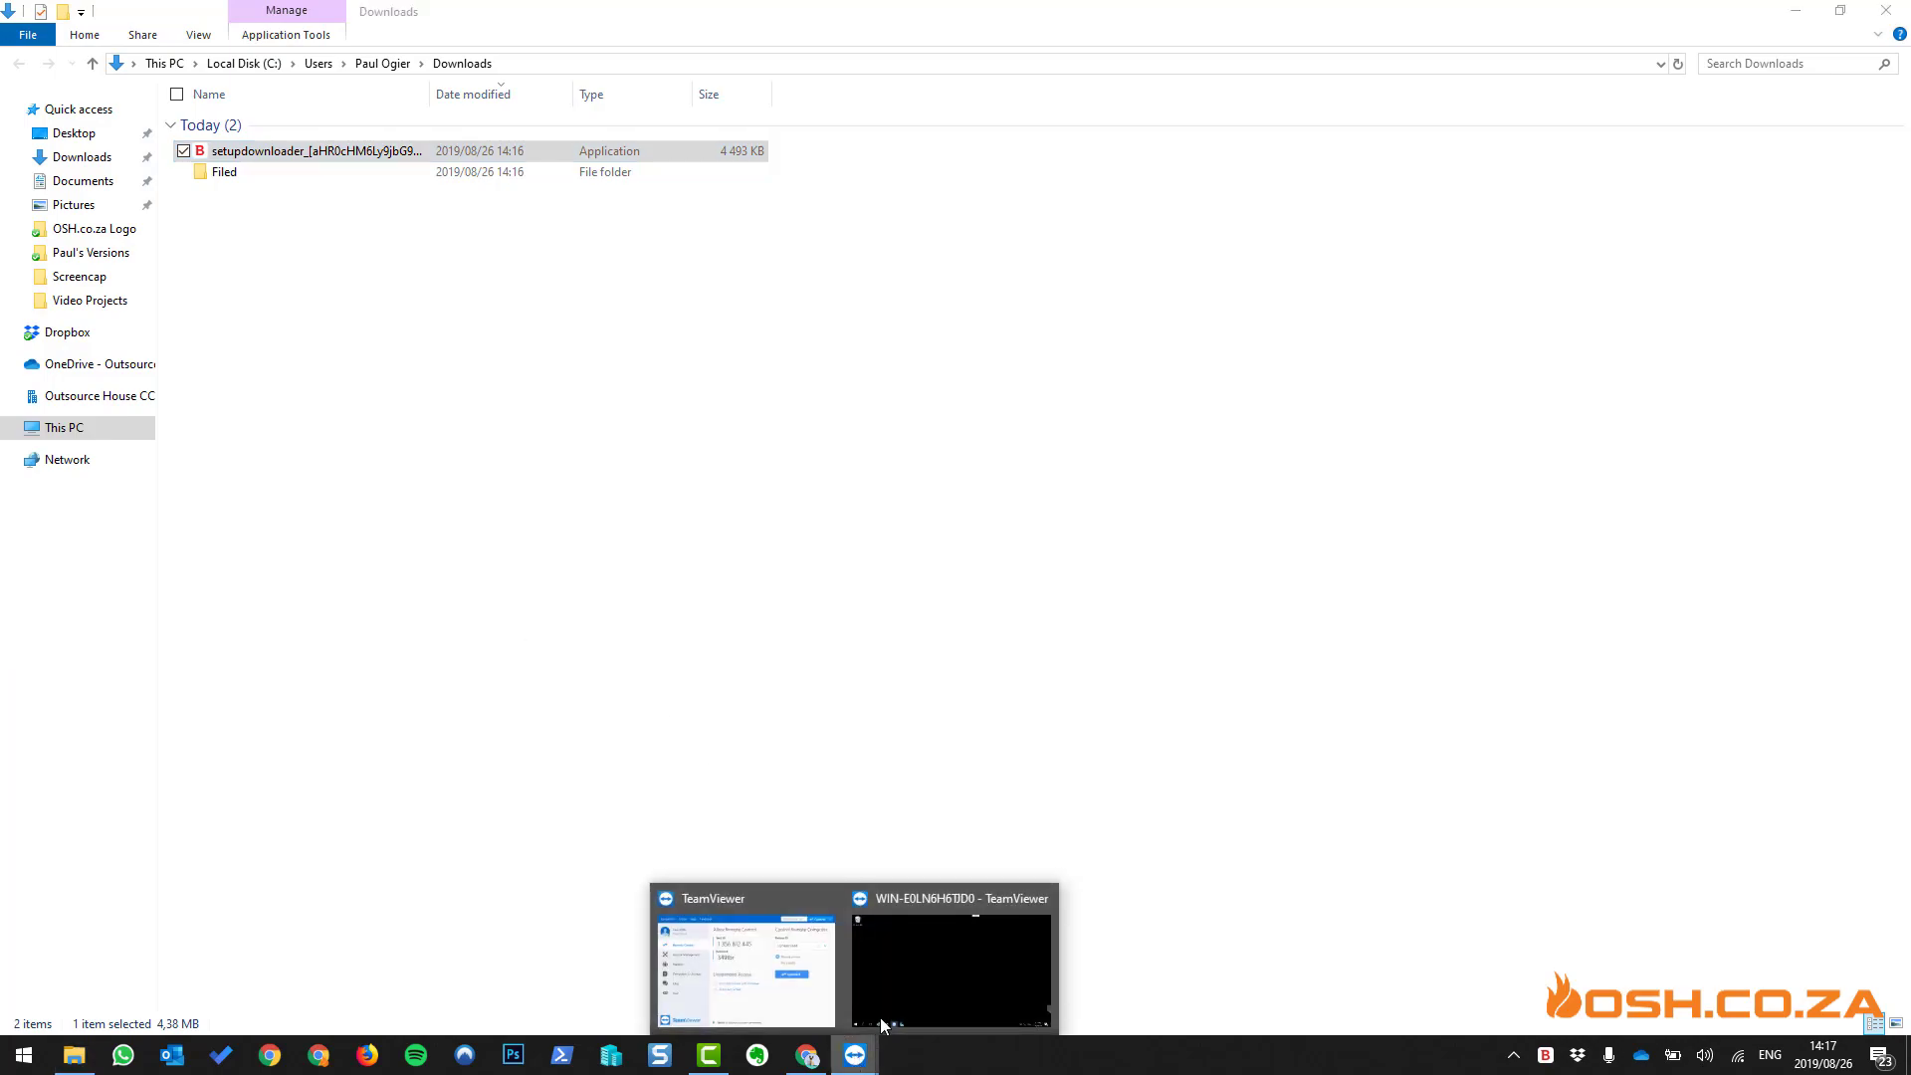
click(926, 976)
right_click(737, 212)
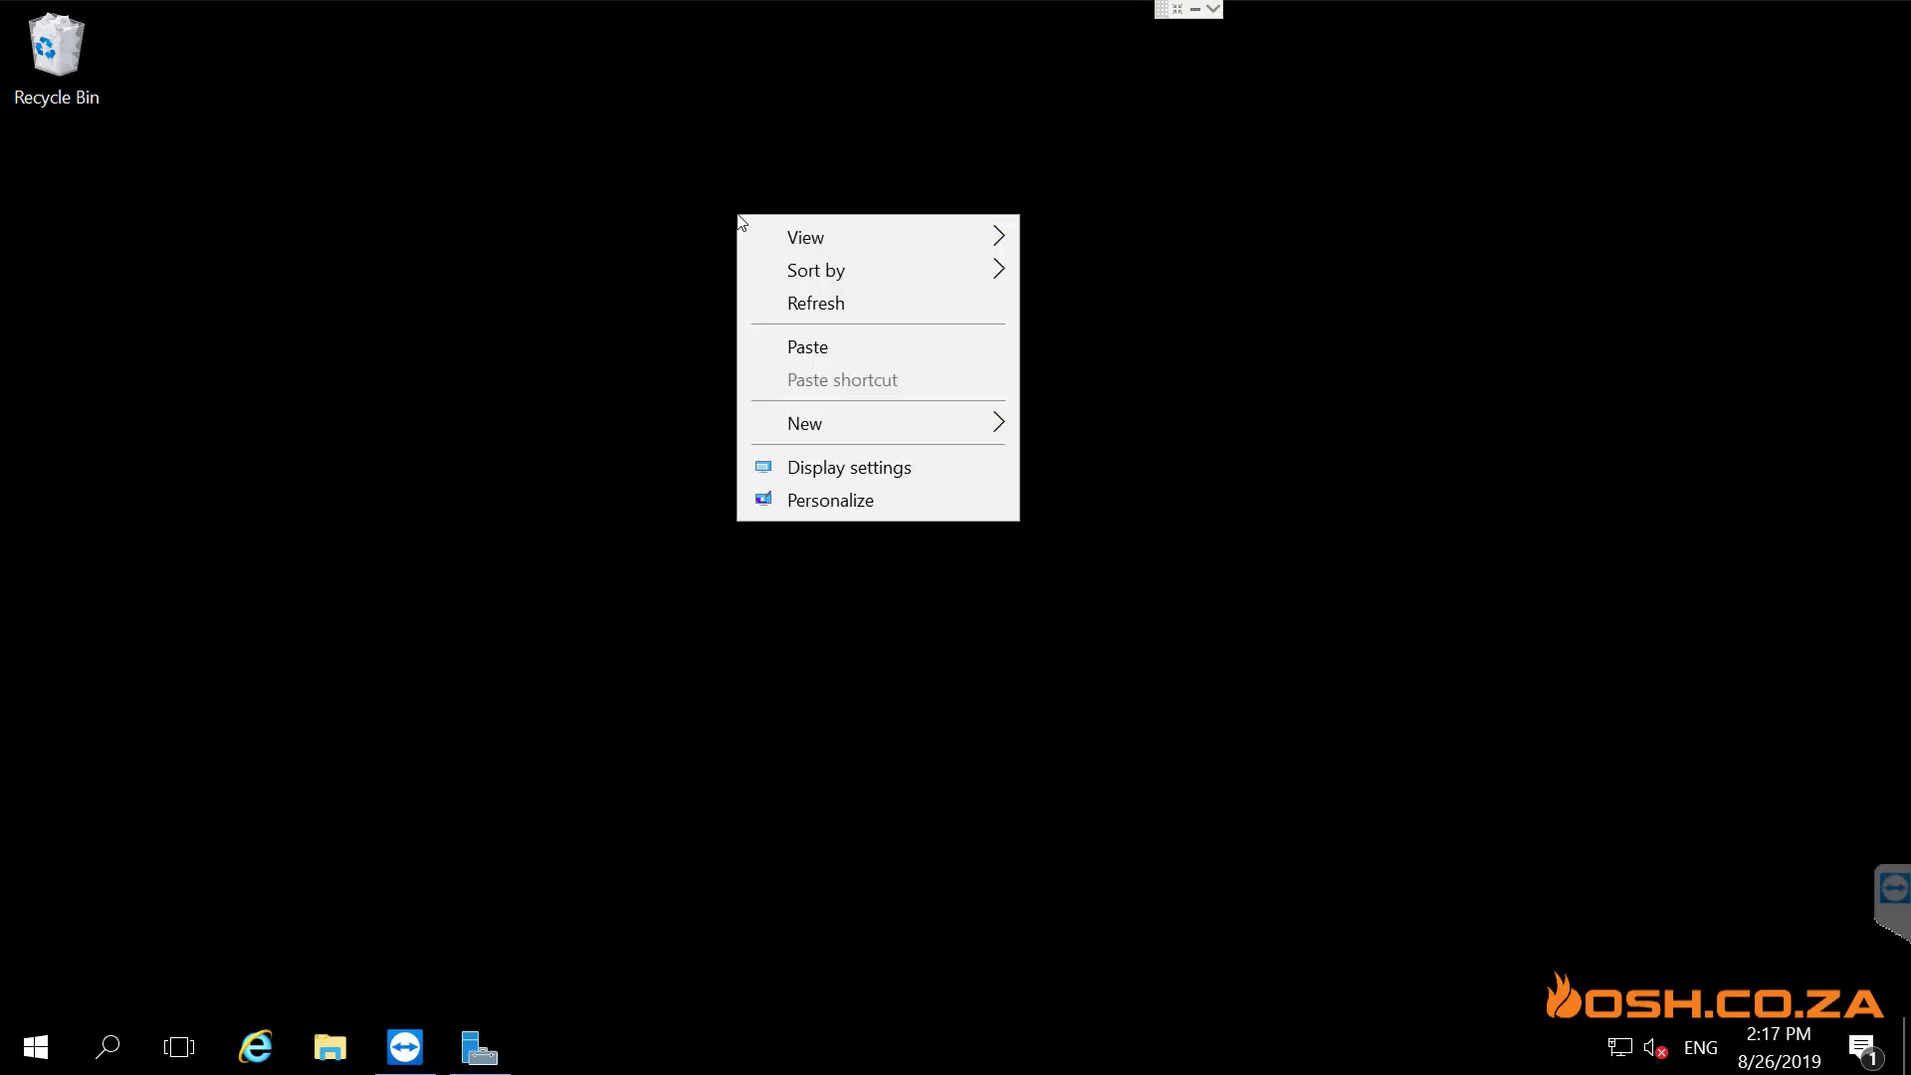
click(821, 344)
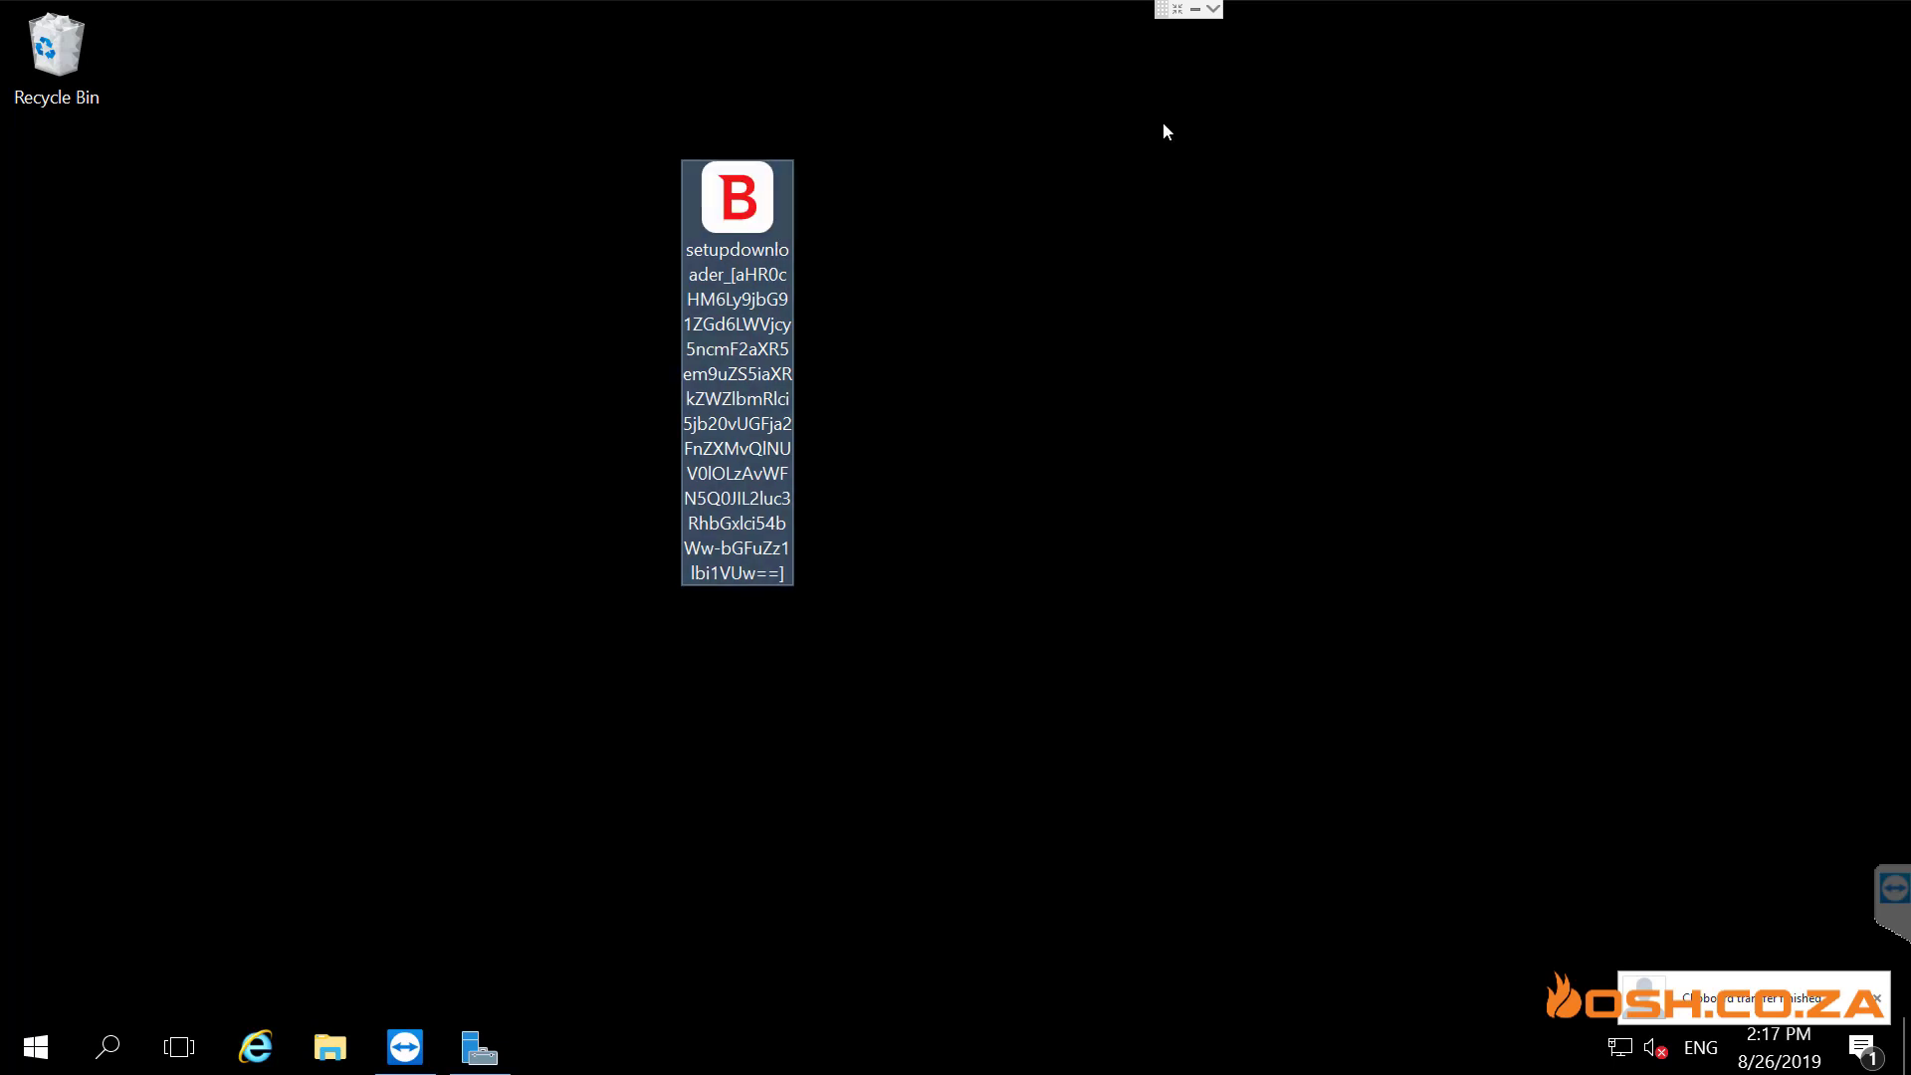
click(1199, 8)
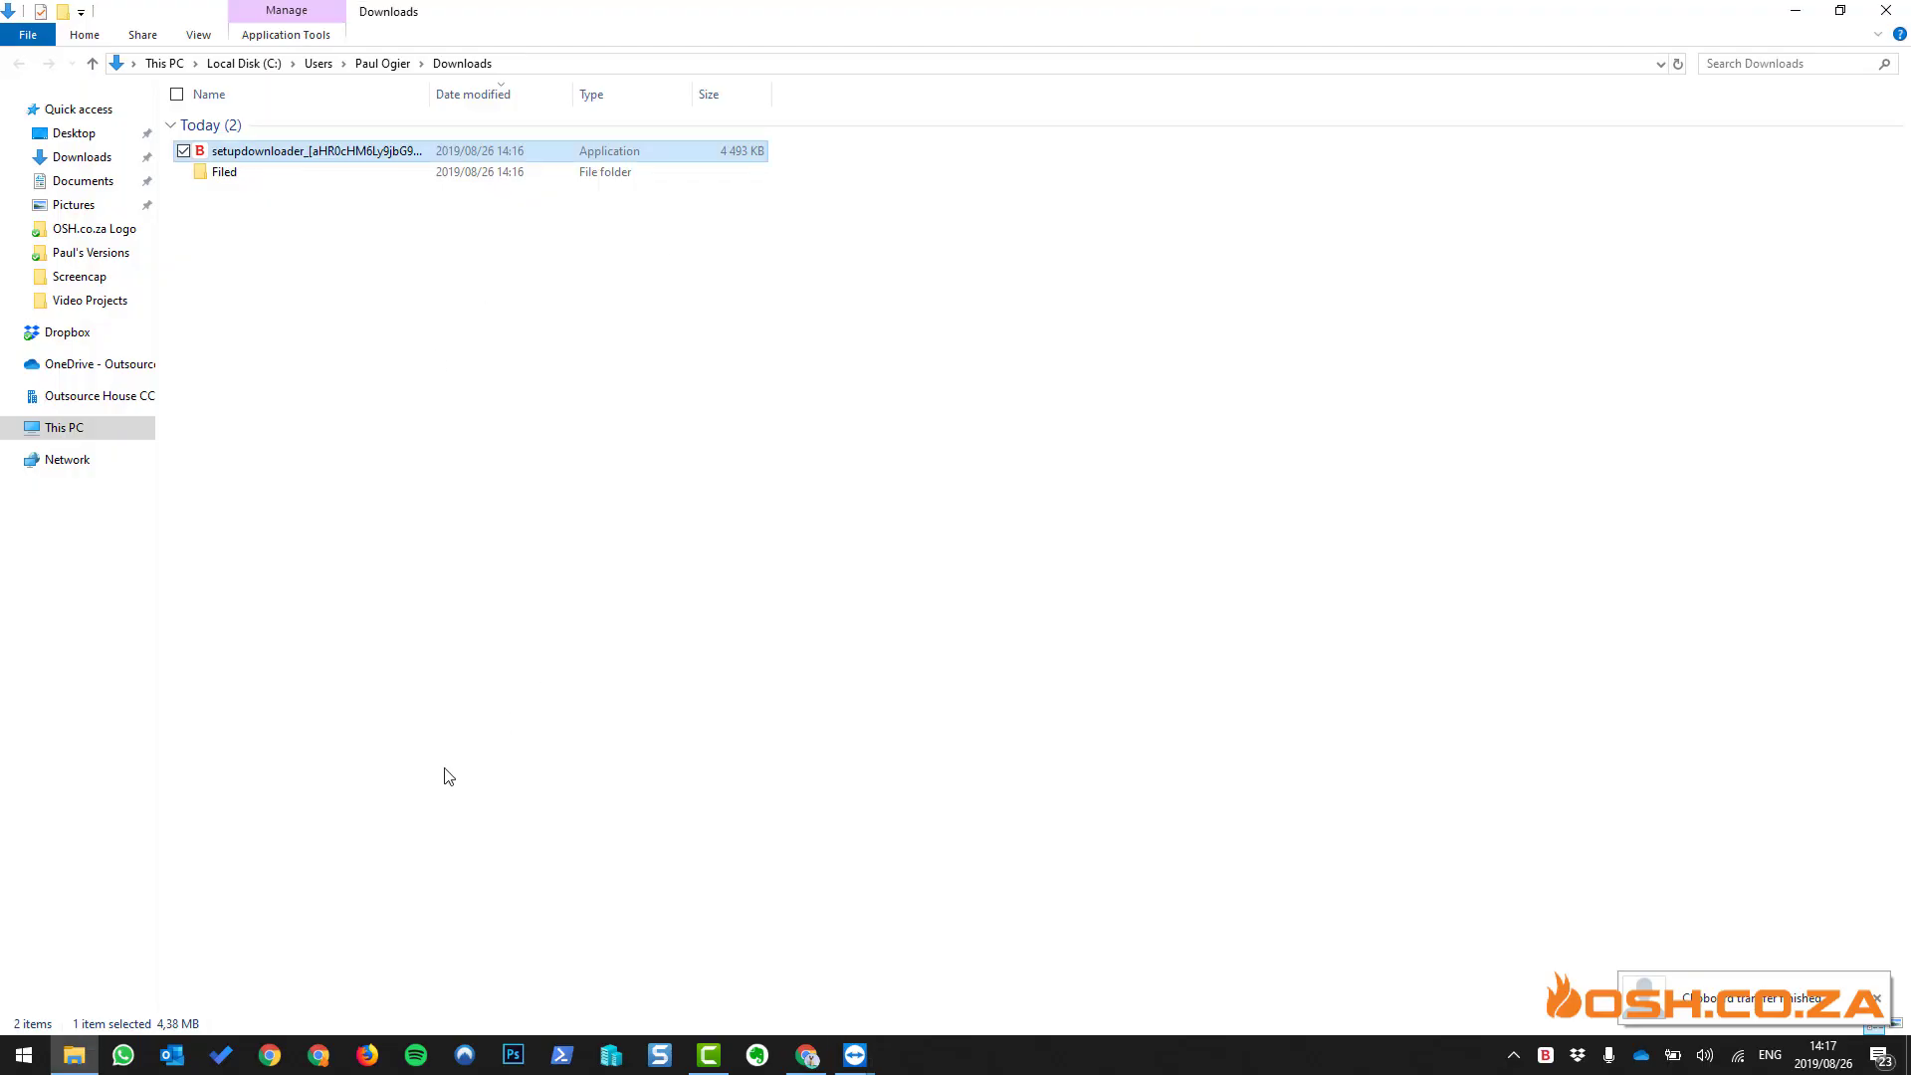
- Look through Generic Package's settings, cancel without changes, and bring the remote server's desktop back up
click(807, 1055)
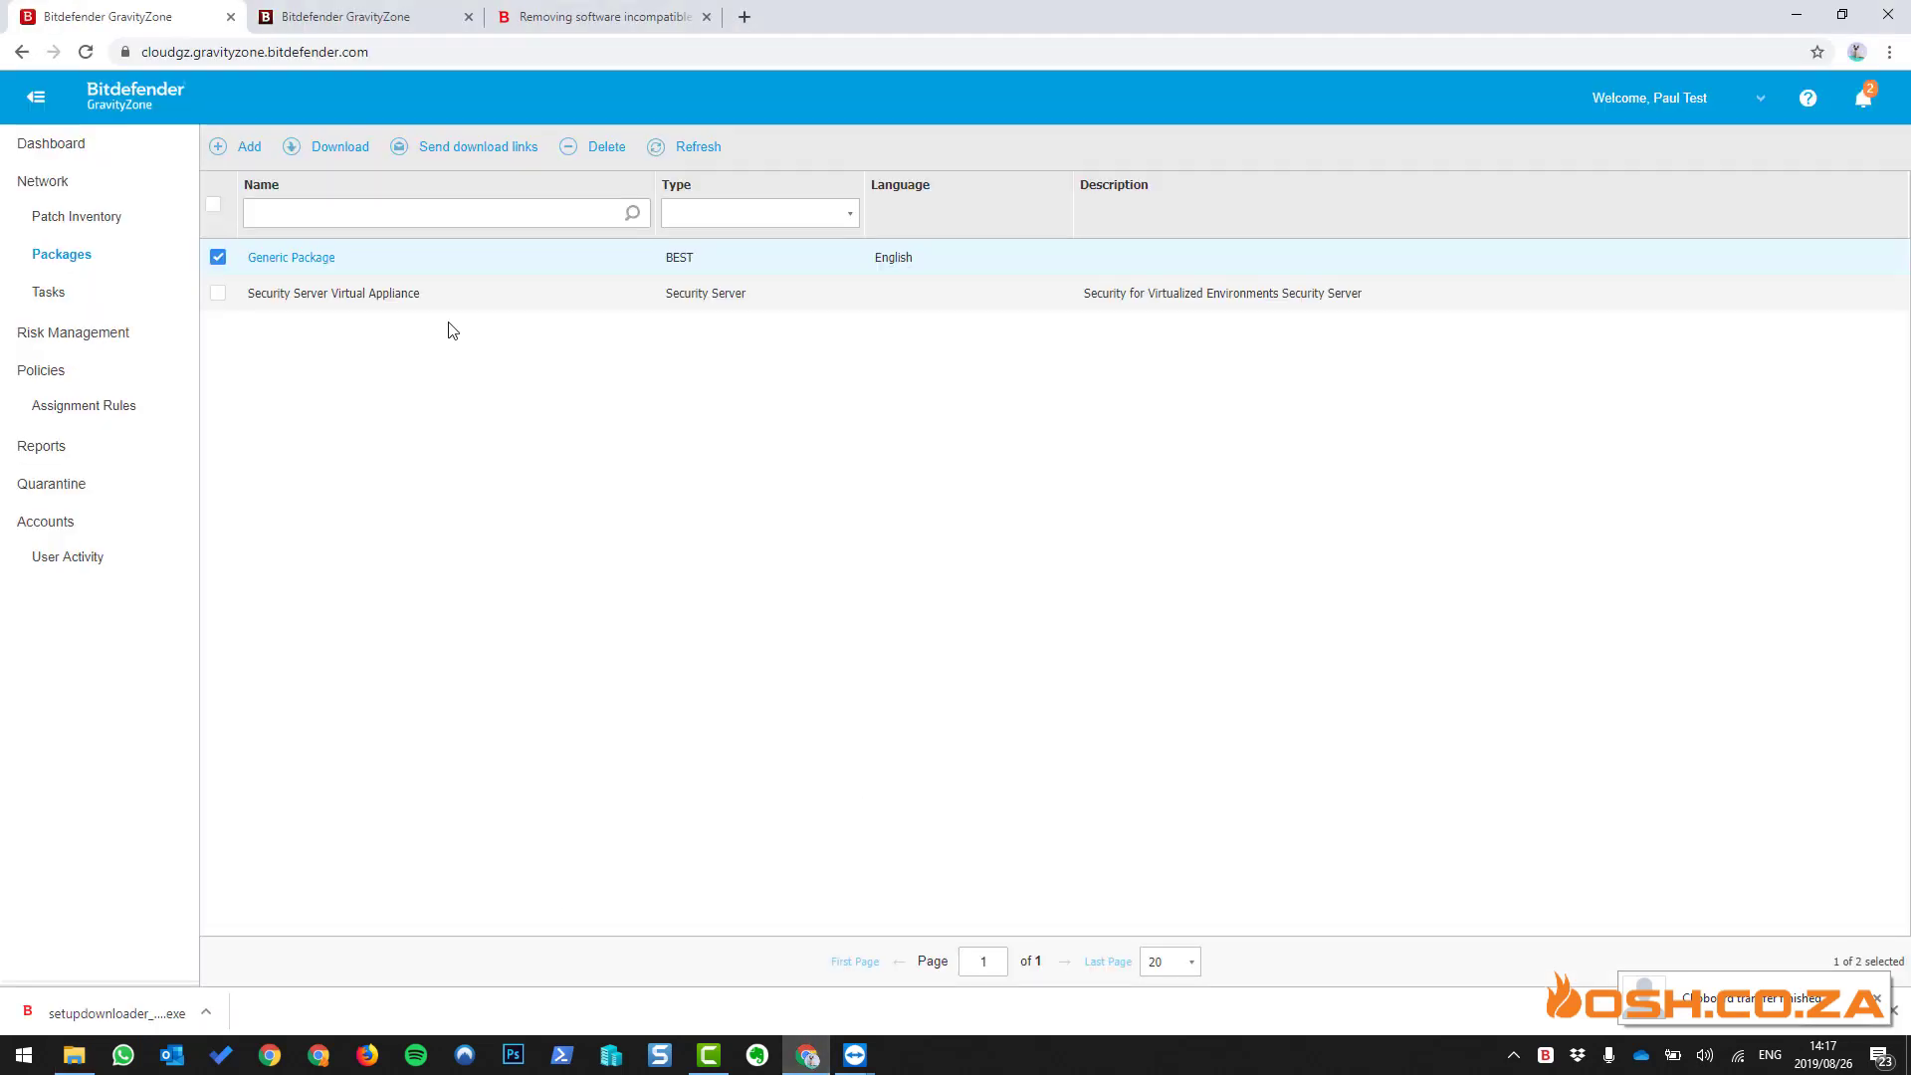
click(284, 258)
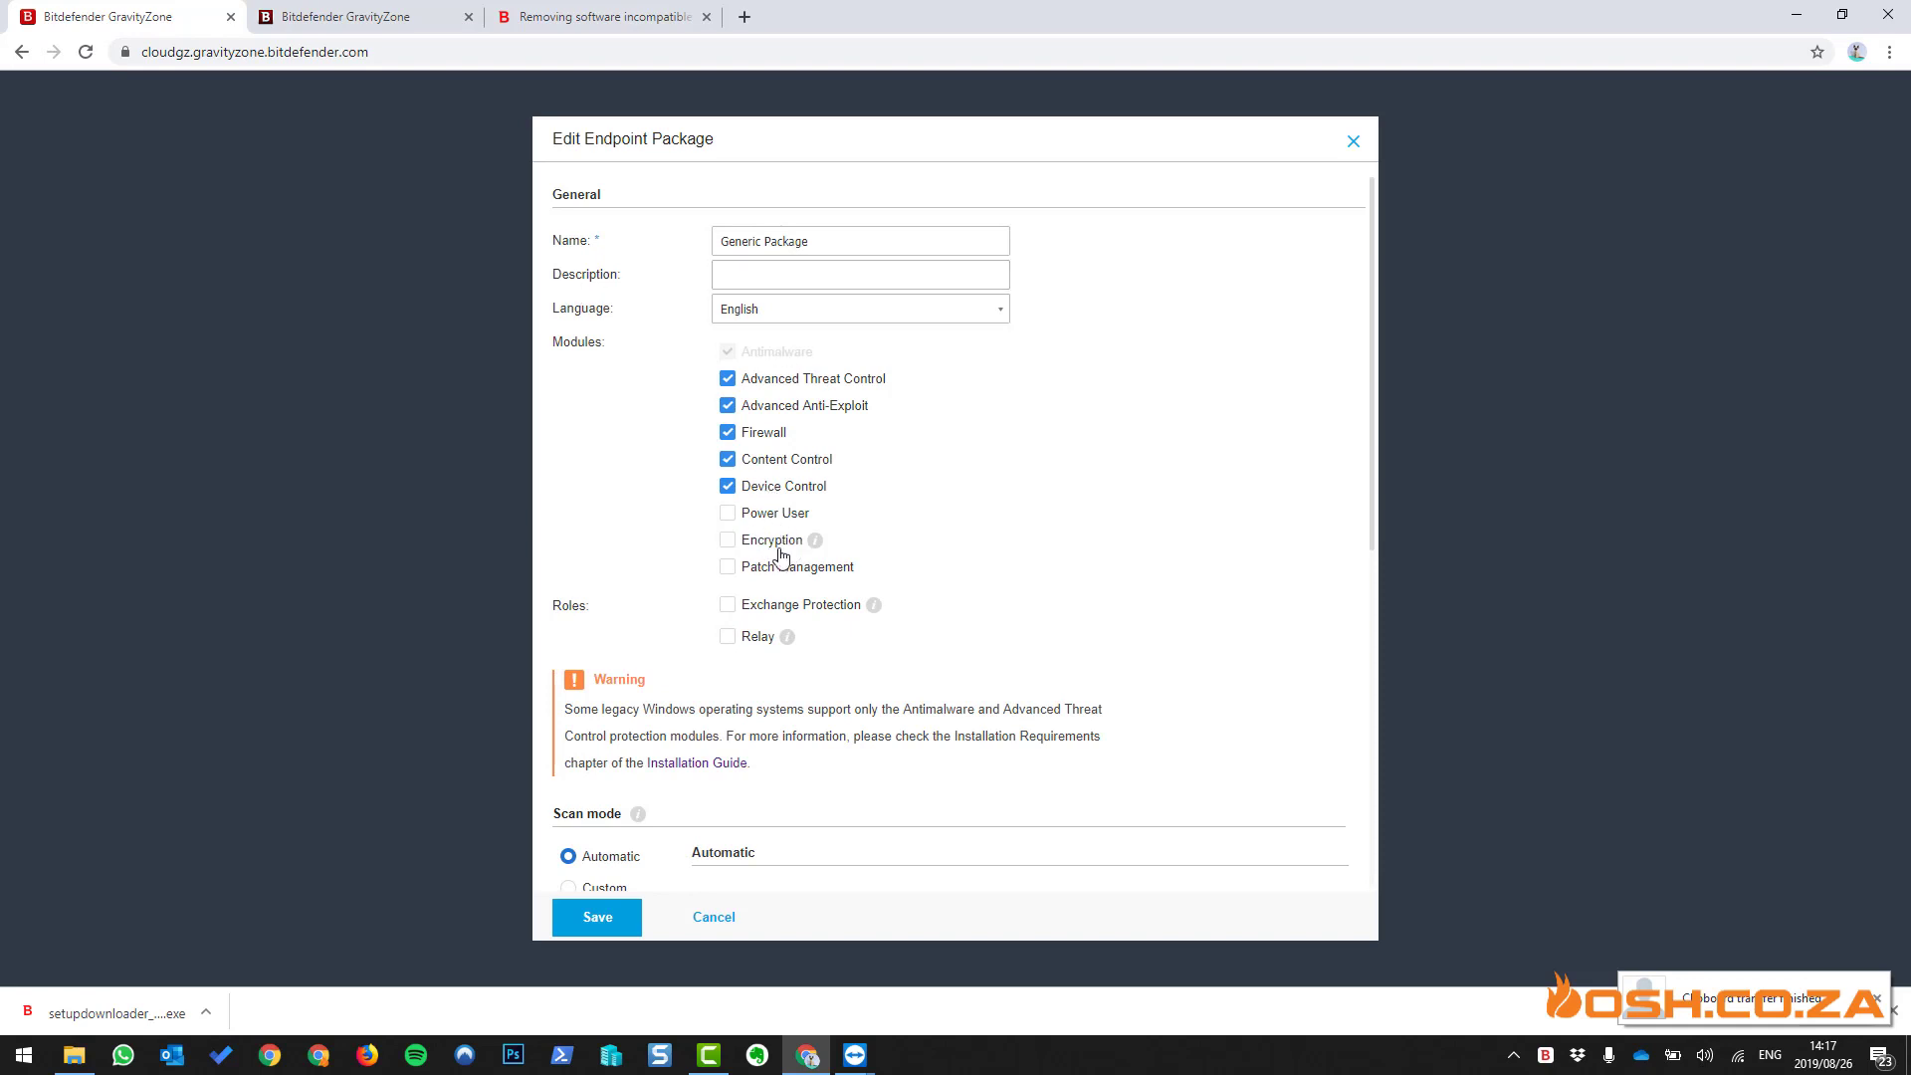
scroll(848, 594, down, 3)
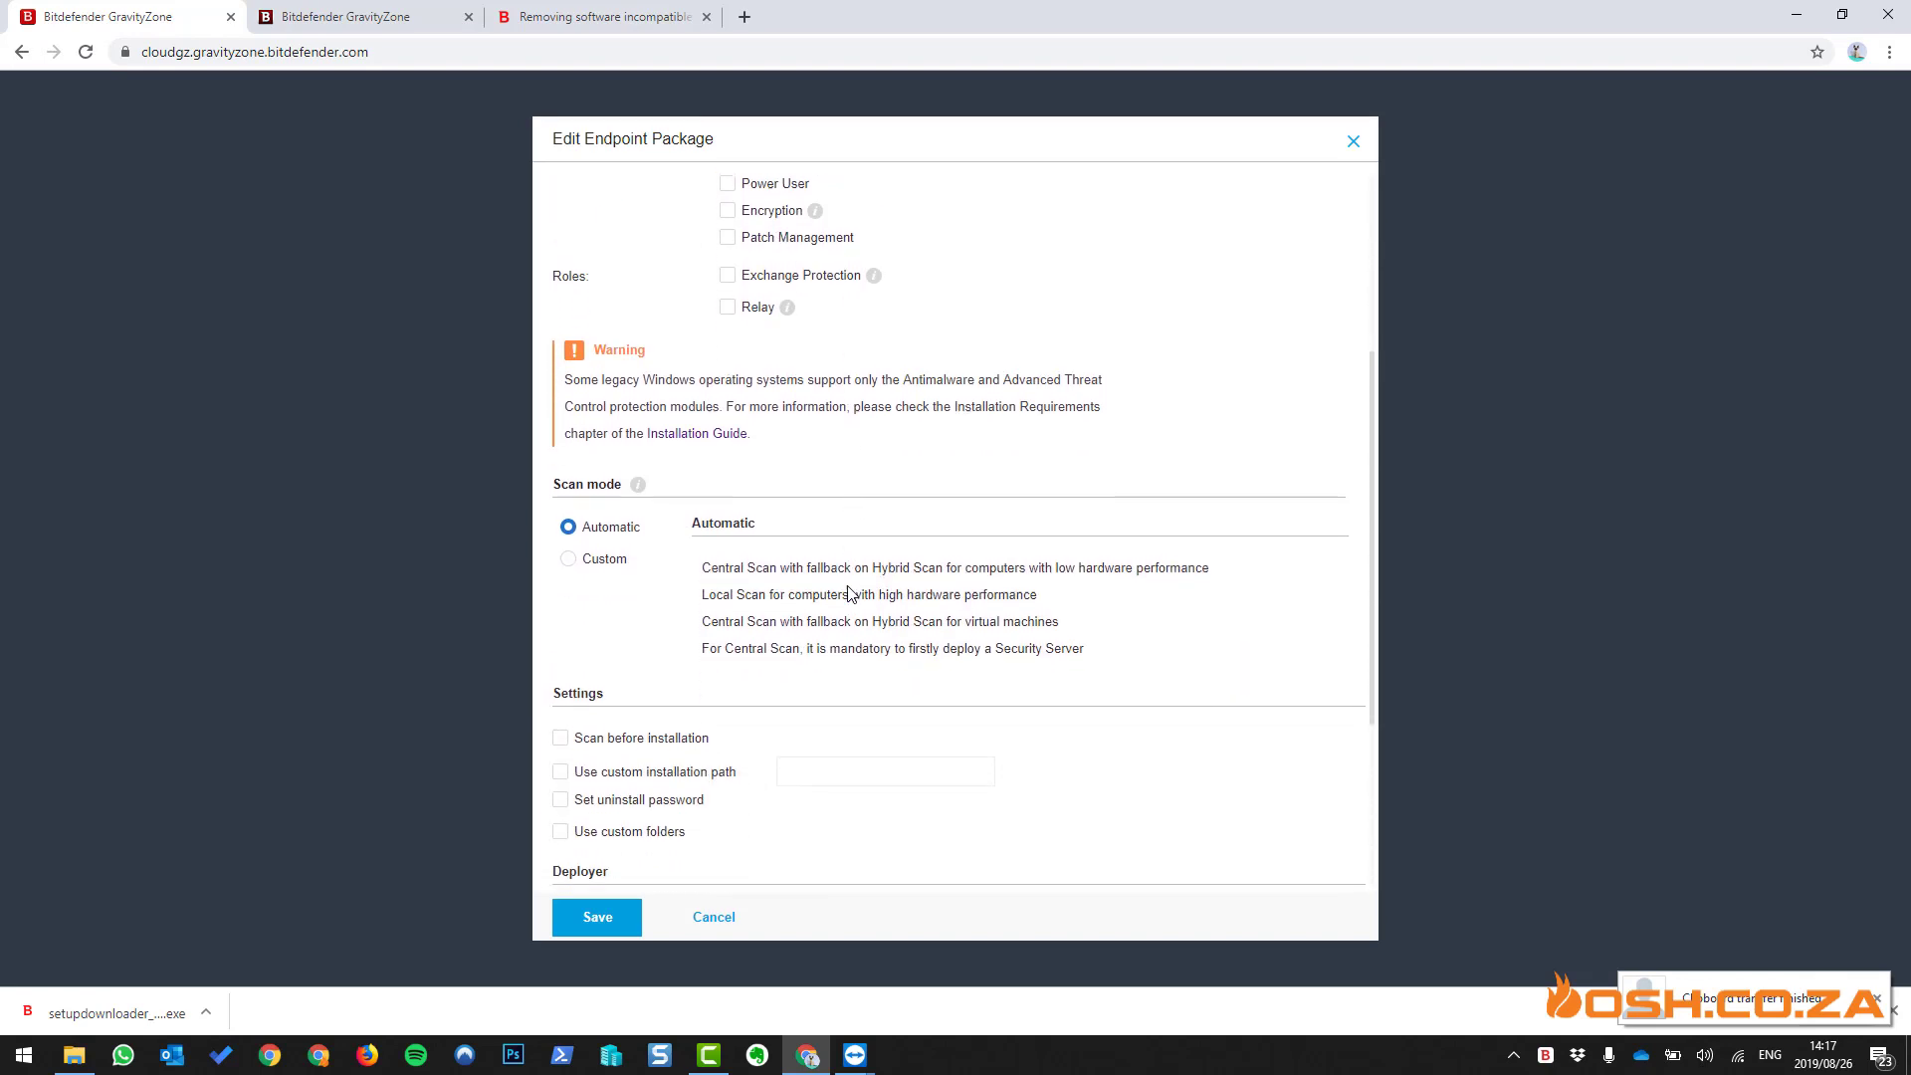
scroll(849, 594, down, 2)
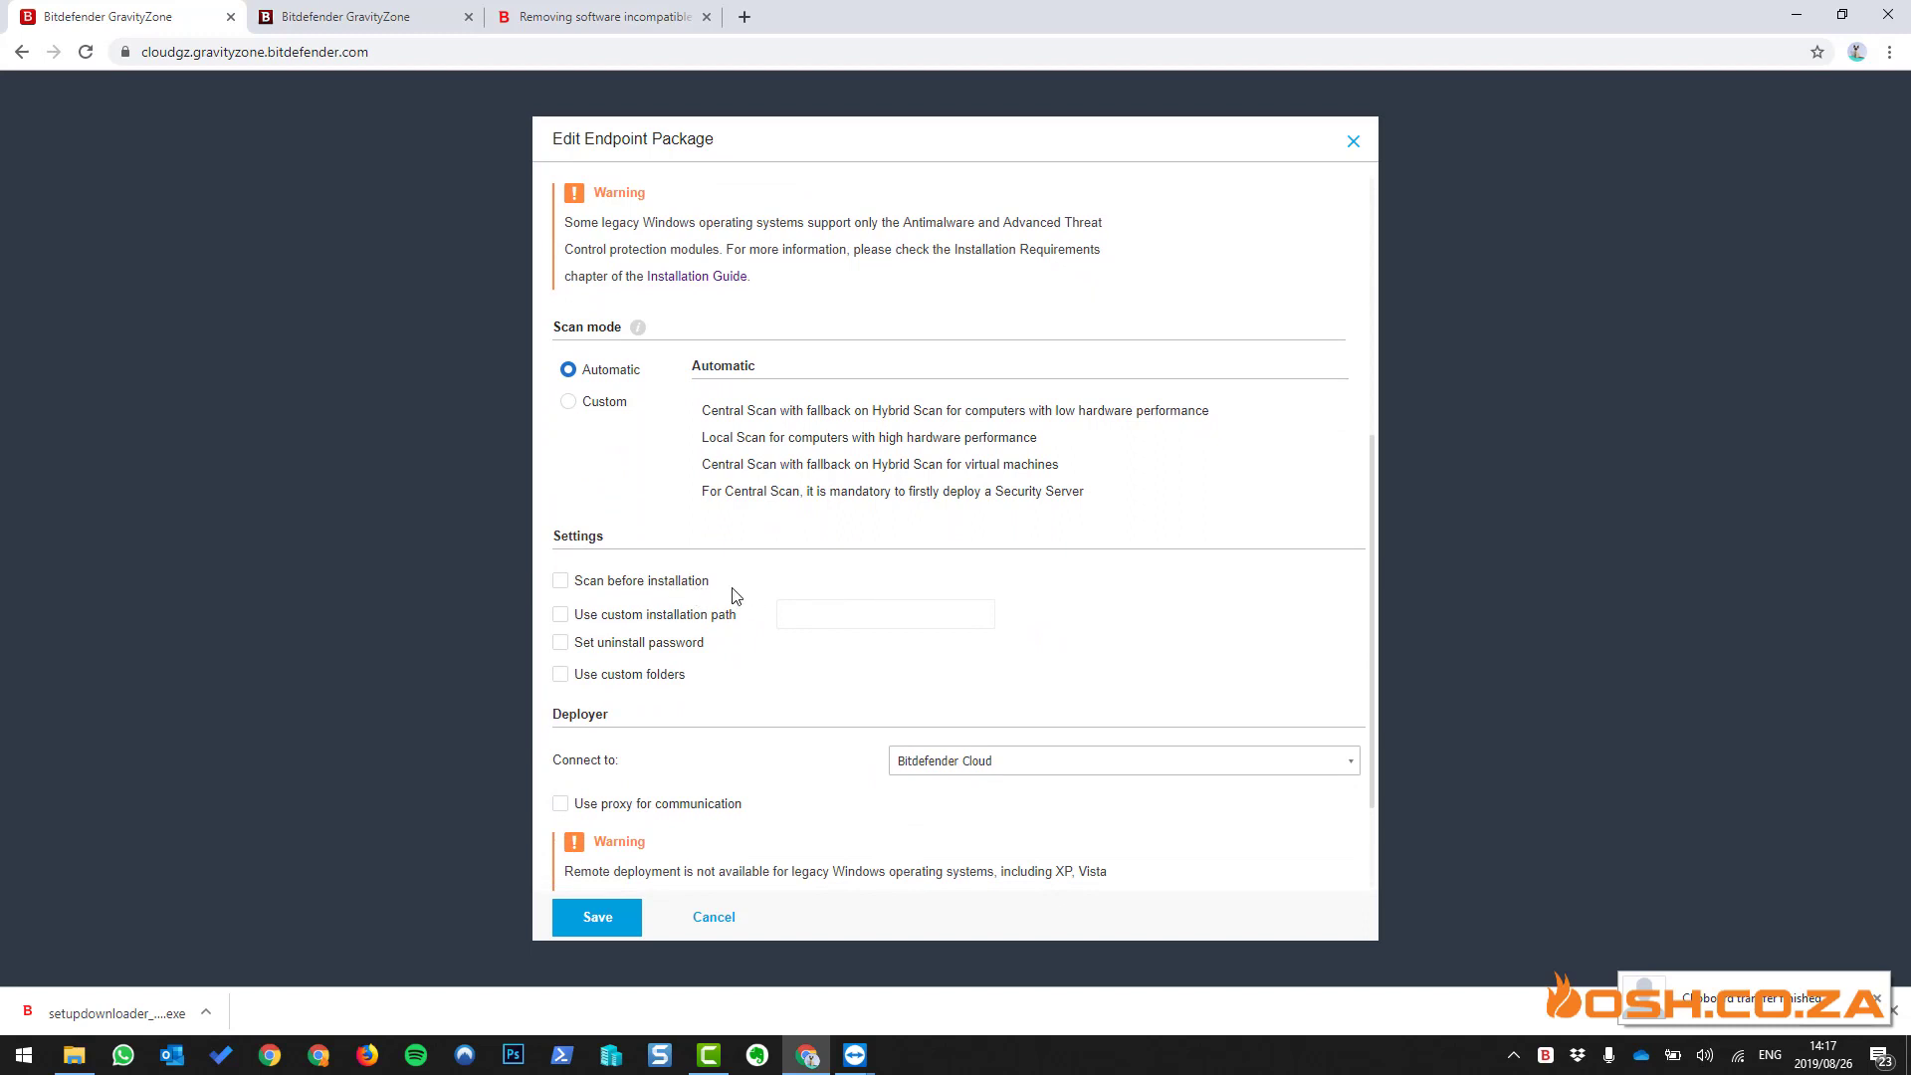
scroll(891, 623, down, 2)
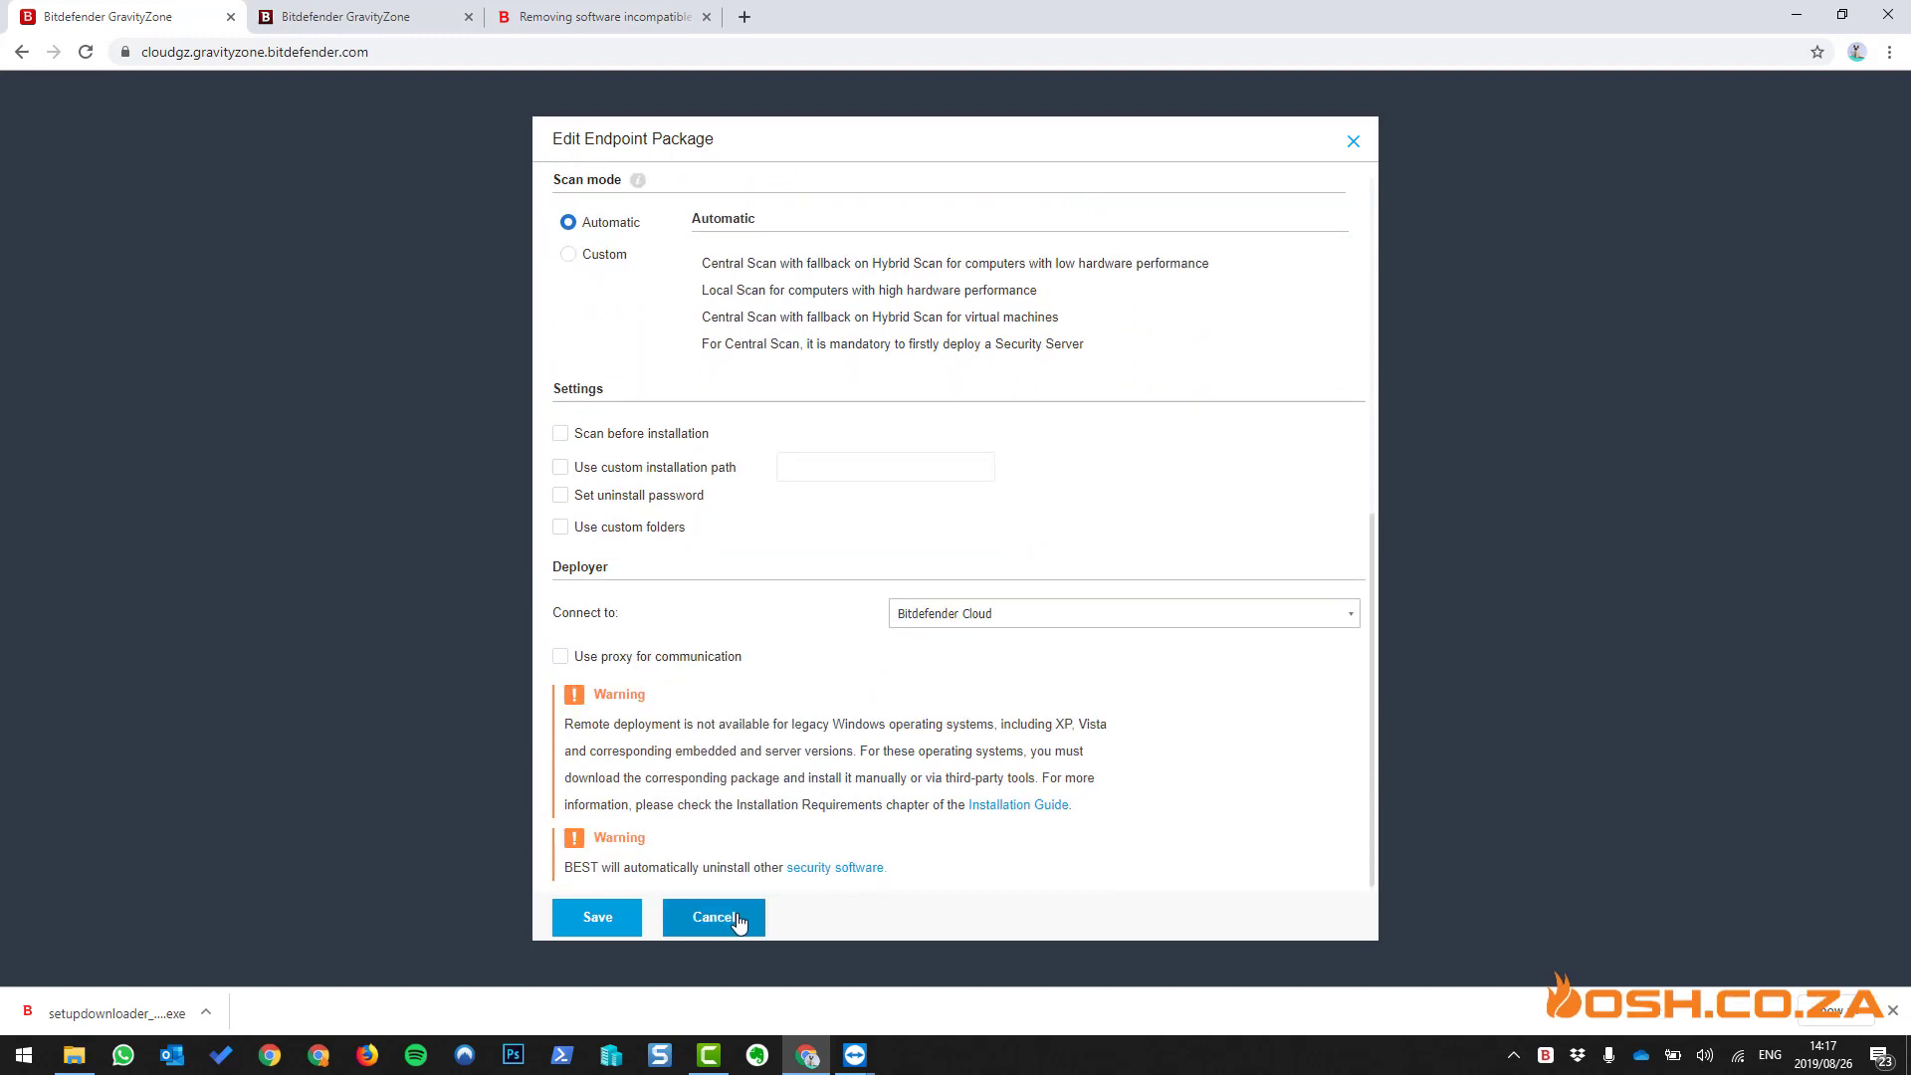
click(735, 917)
mouse_move(855, 1055)
click(934, 995)
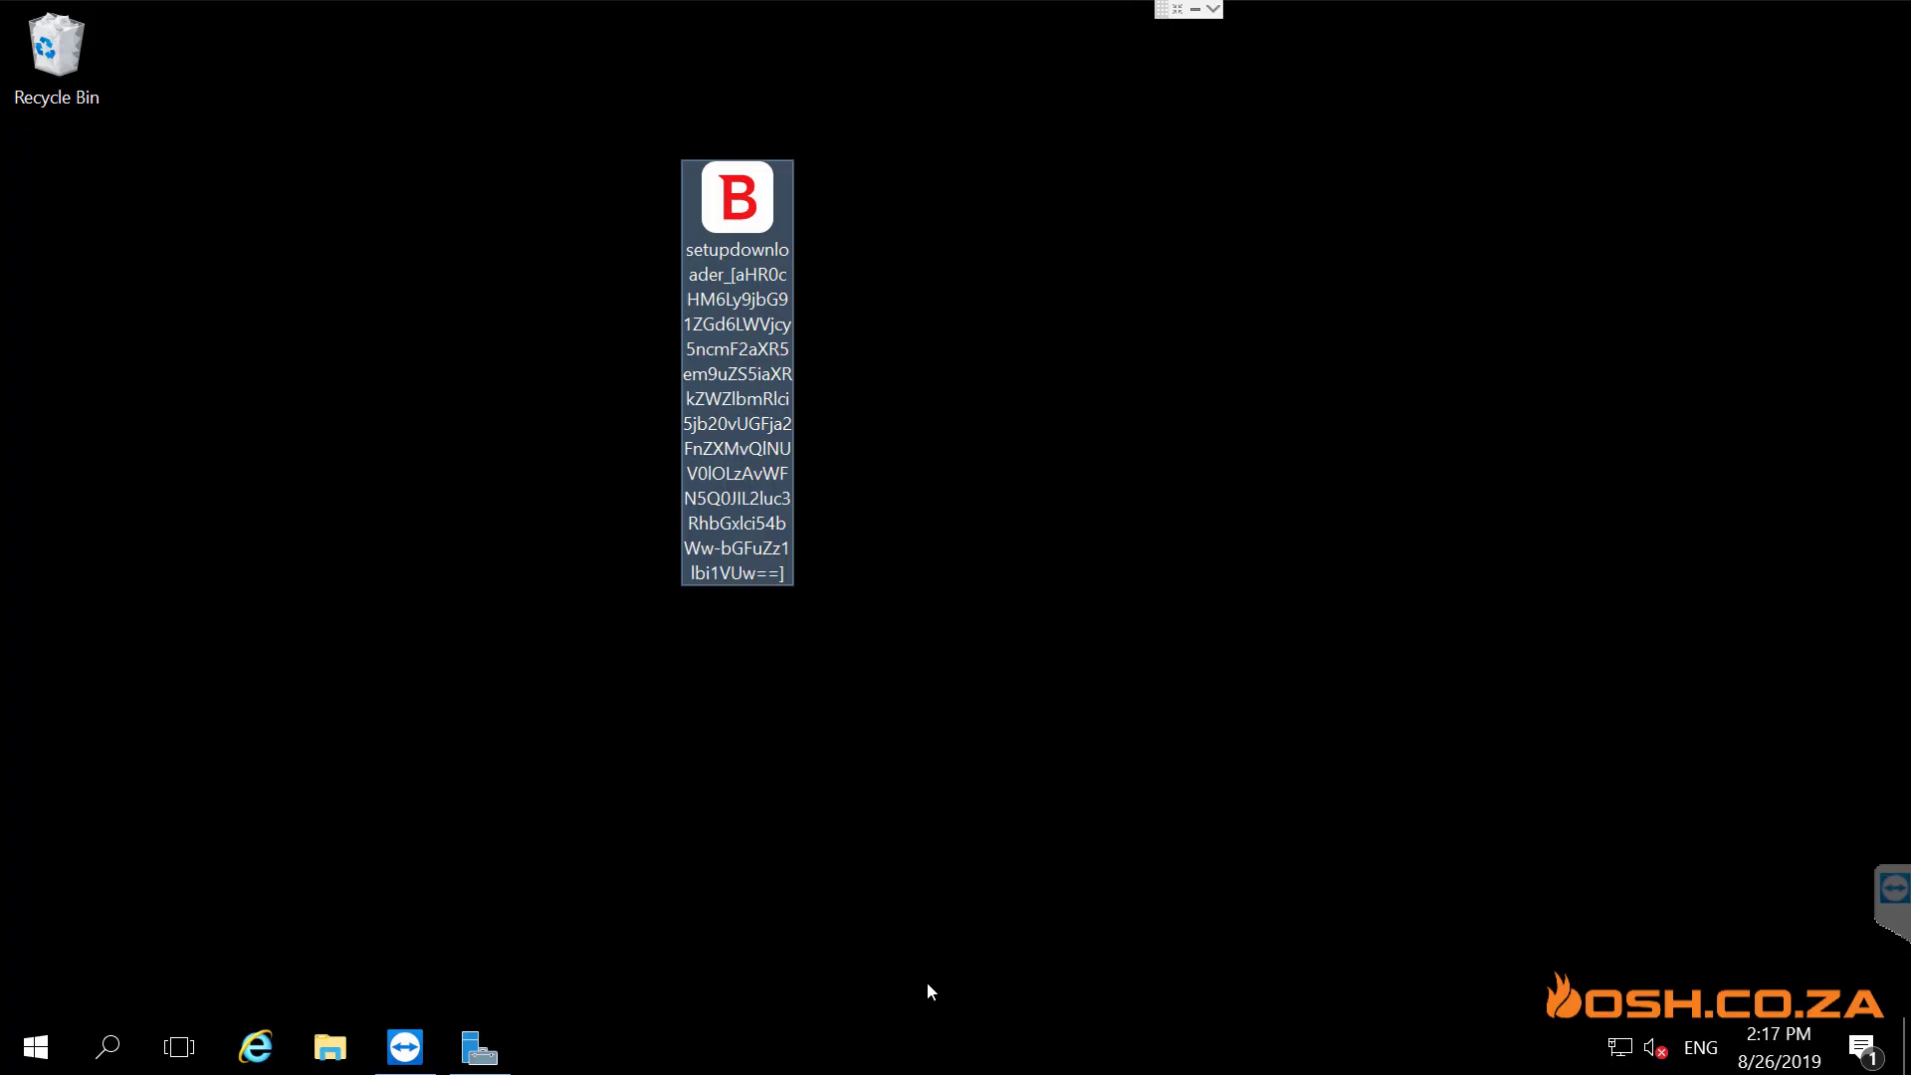
- Run the setupdownloader on the remote server to start the BEST Setup Wizard, then hide the session
double_click(750, 211)
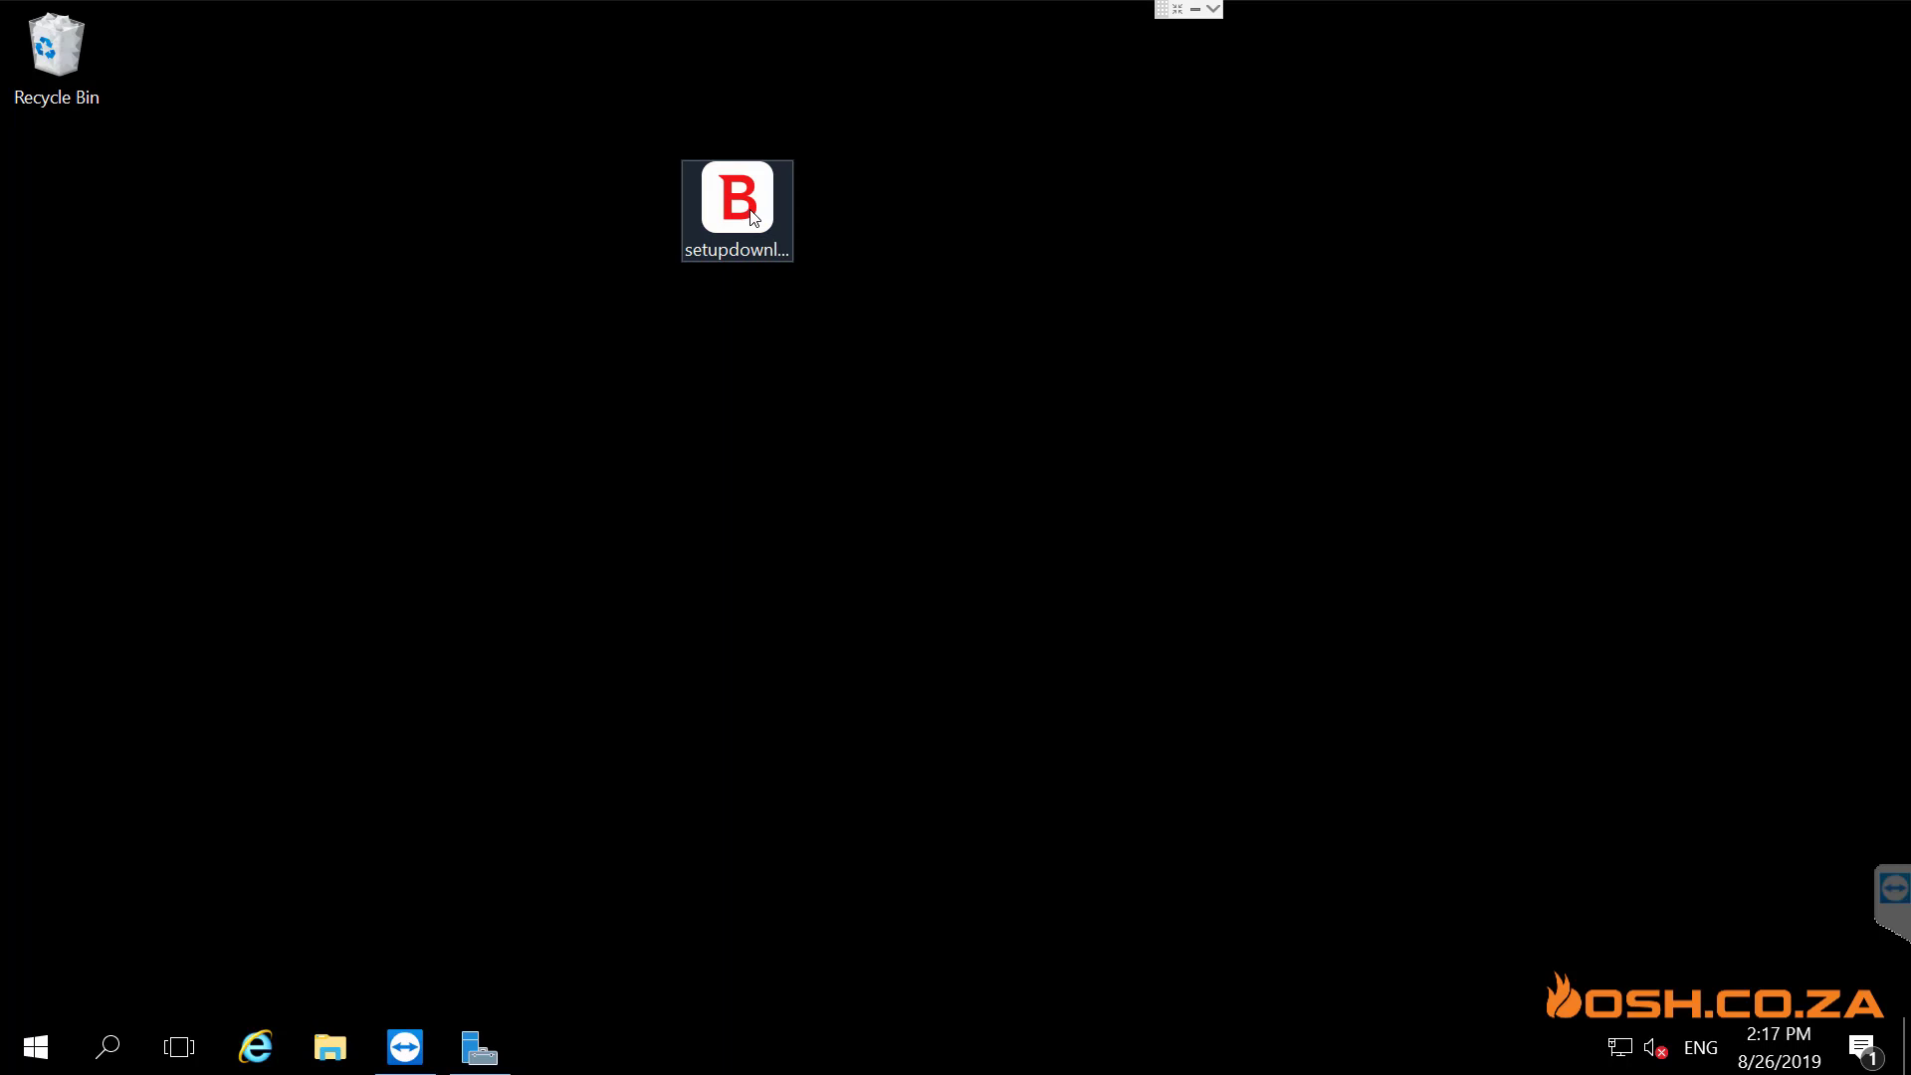
click(753, 217)
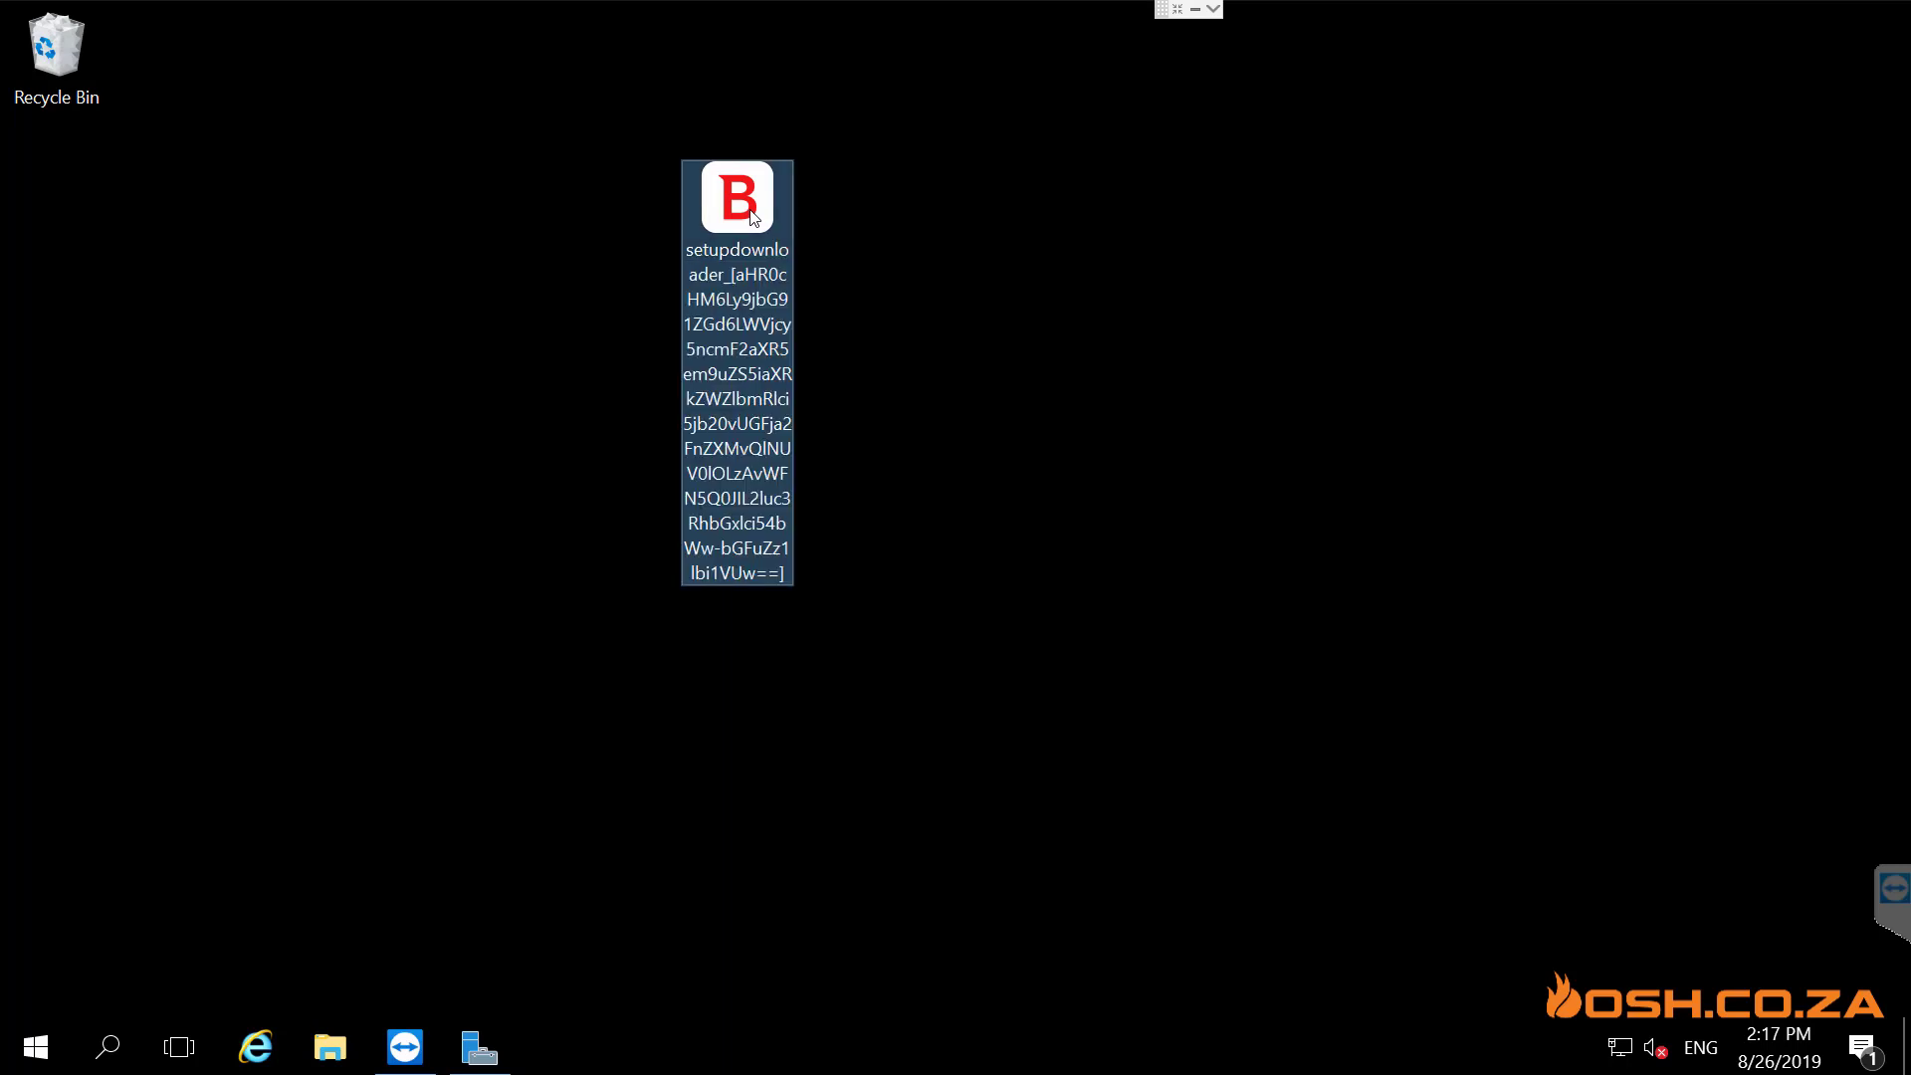
double_click(754, 217)
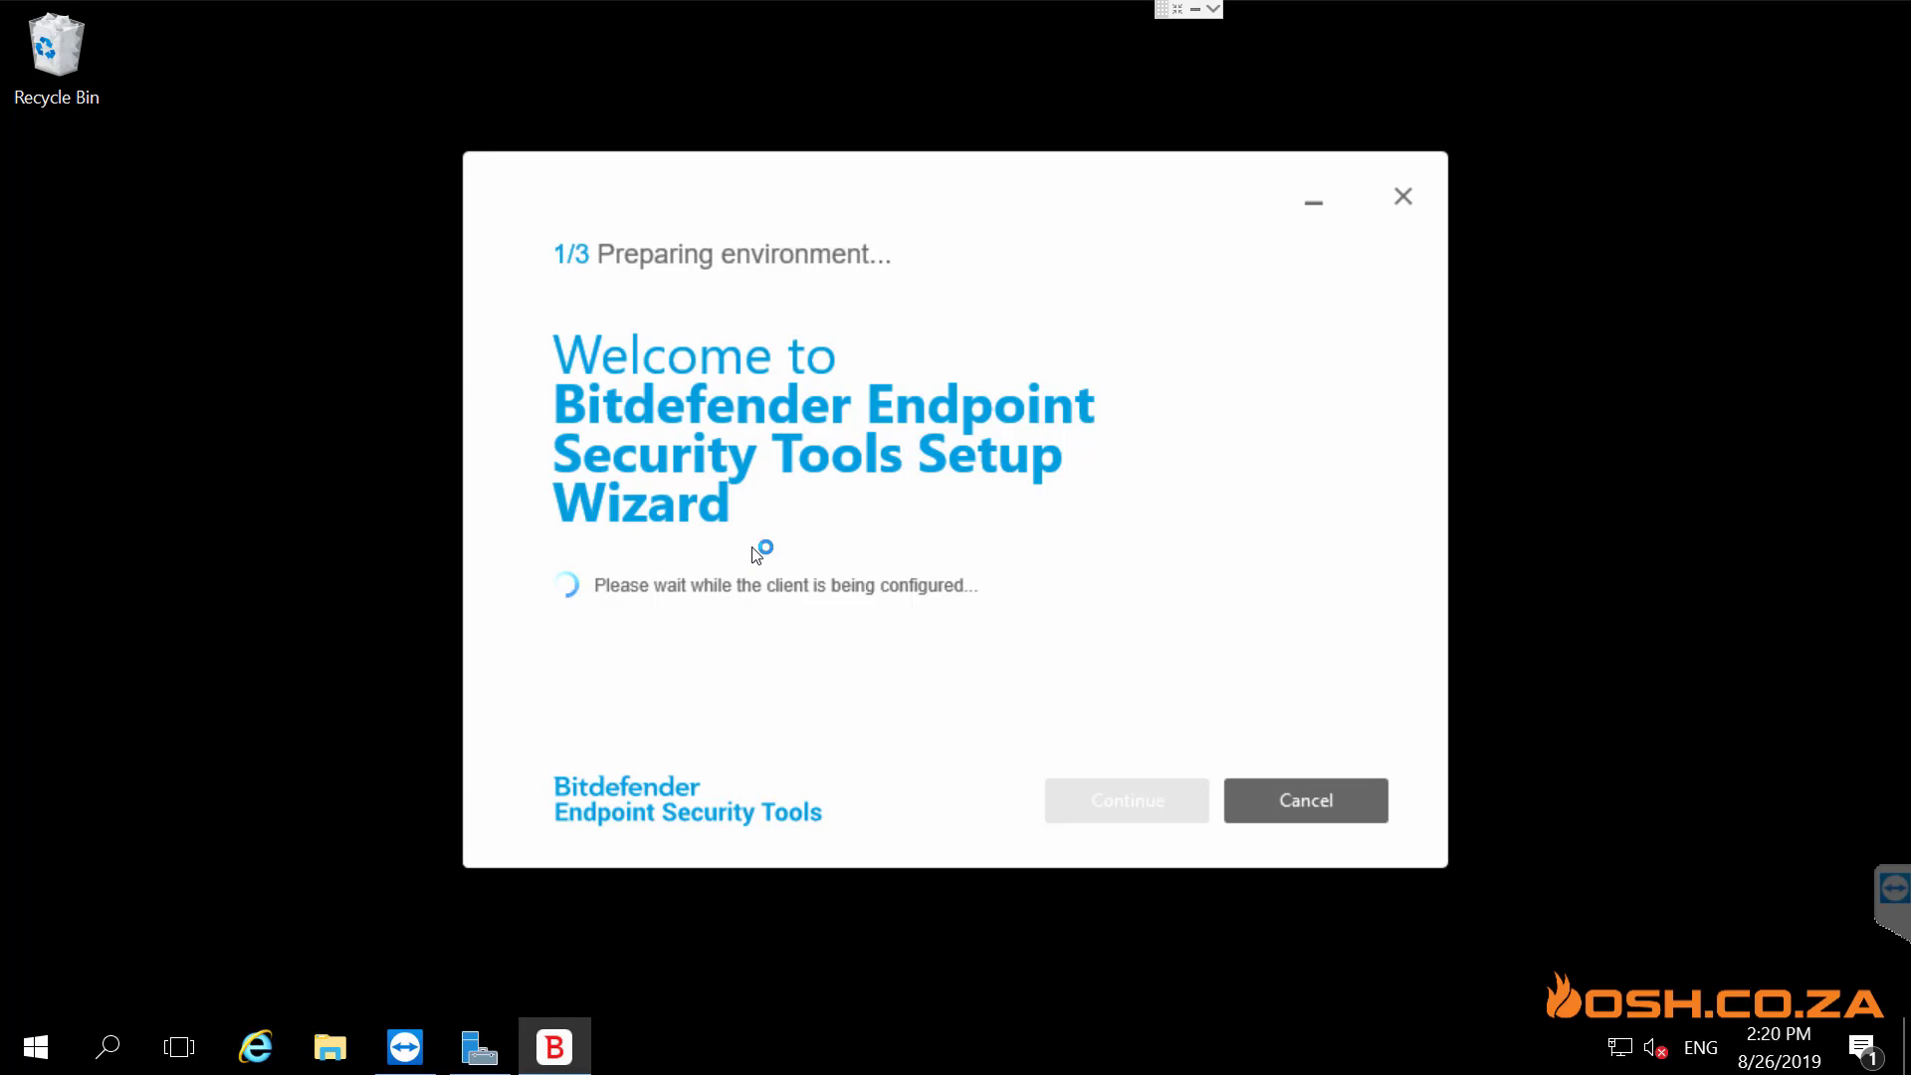
click(1196, 10)
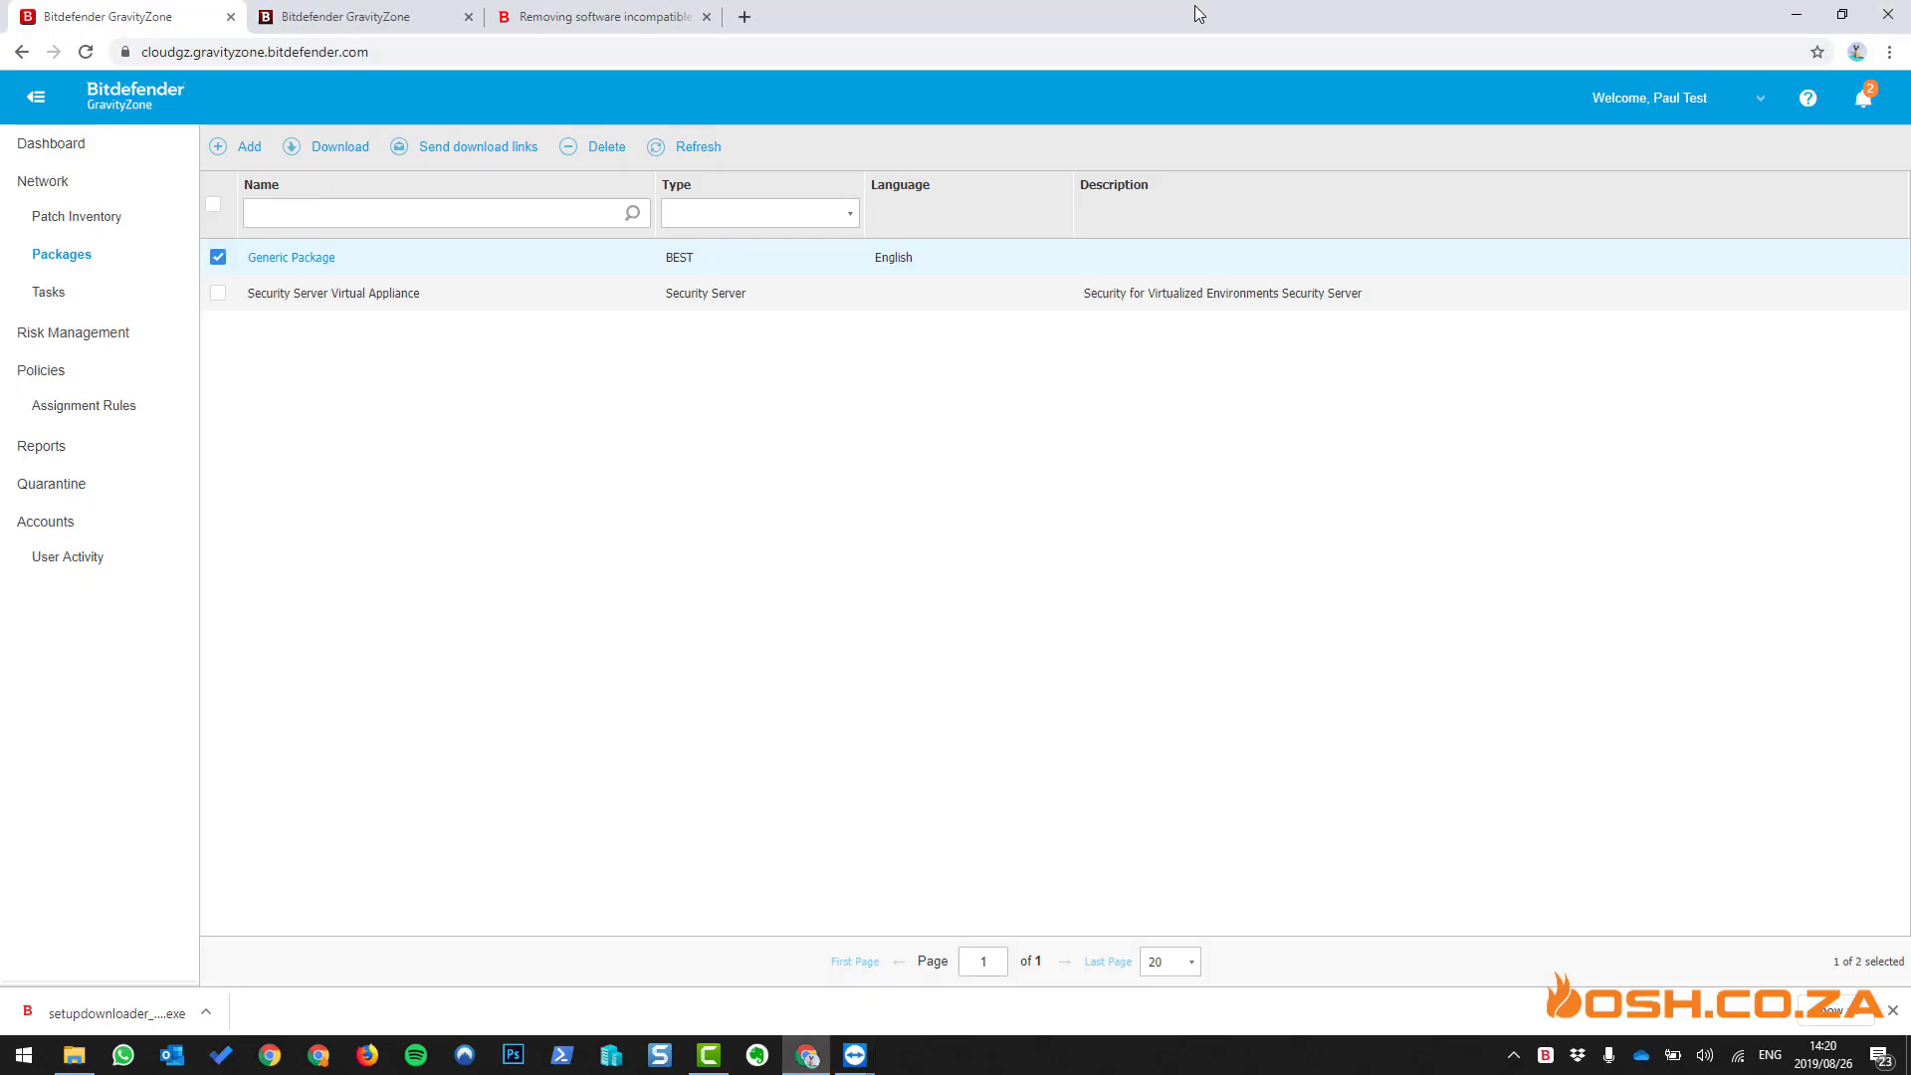
- Start downloading the Windows kit (64-bit) epskit_x64.zip and check the server installer's progress
click(323, 152)
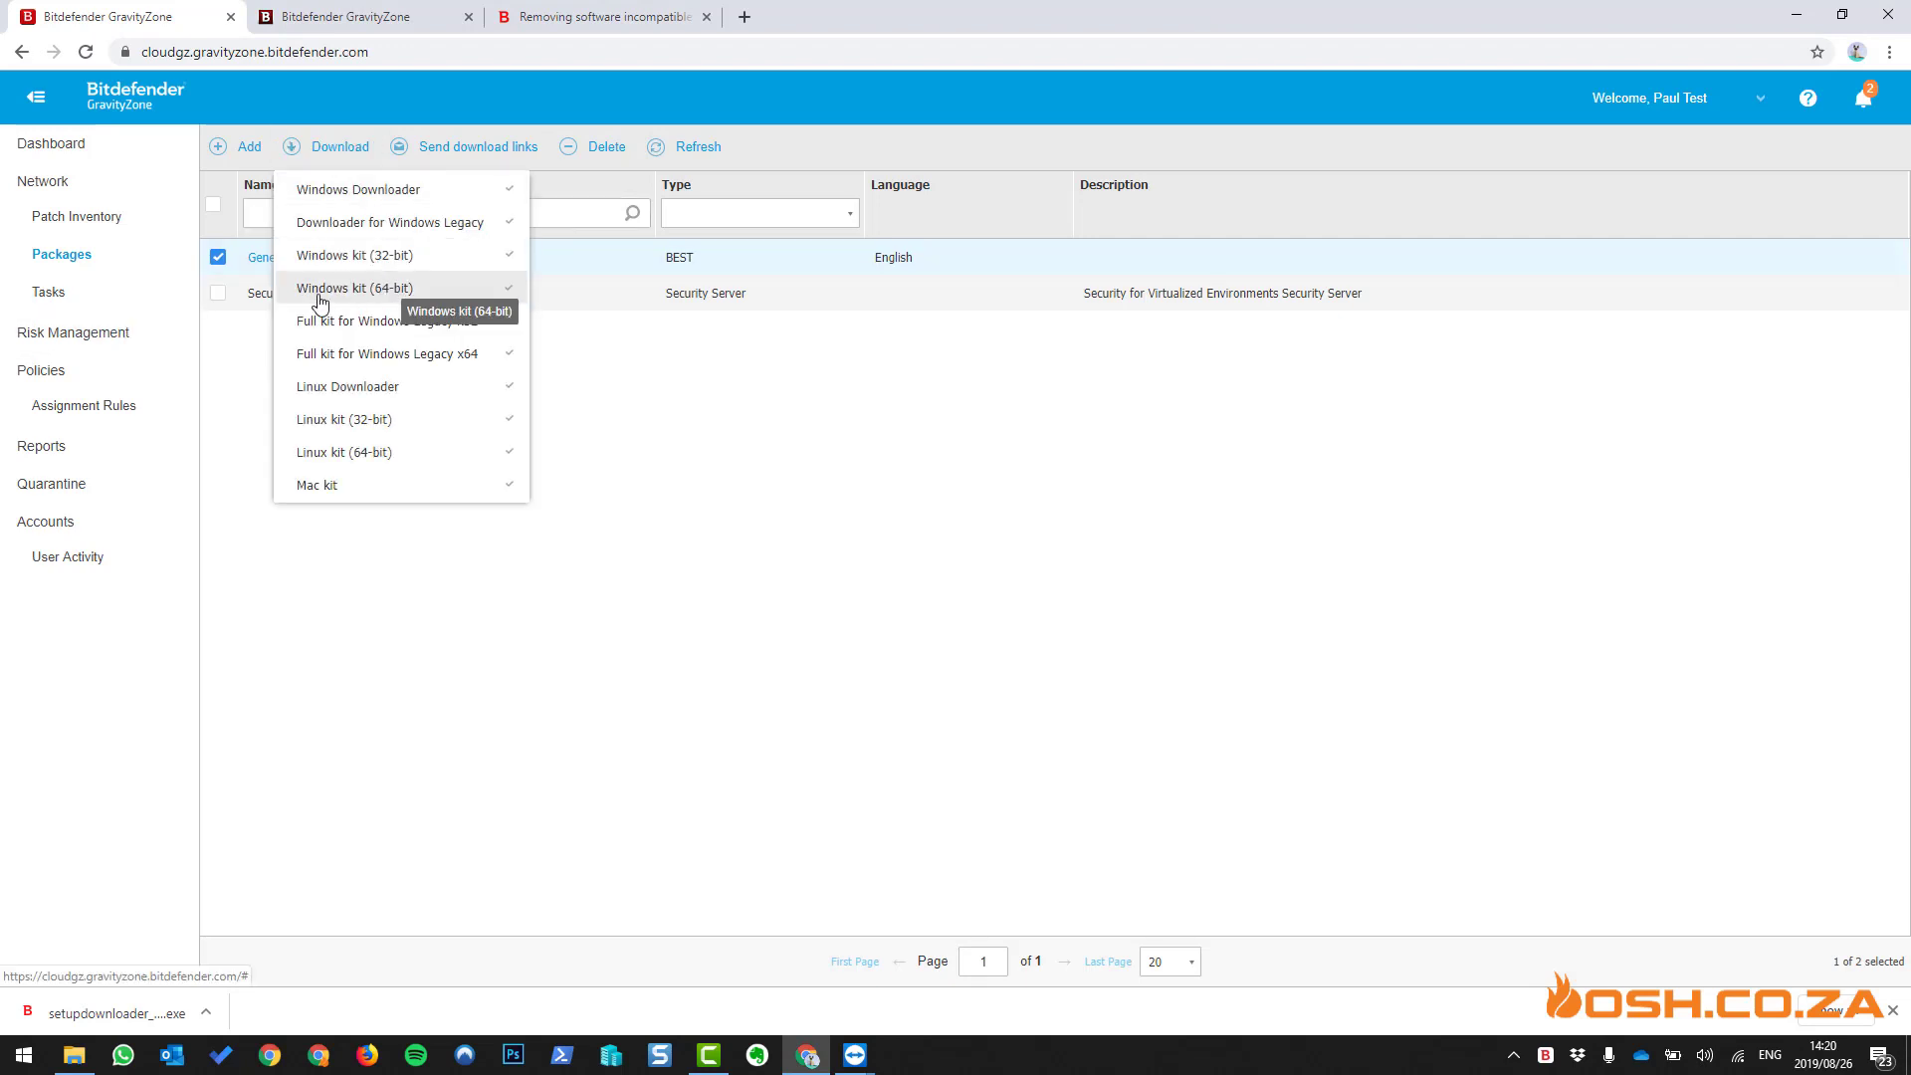
click(395, 294)
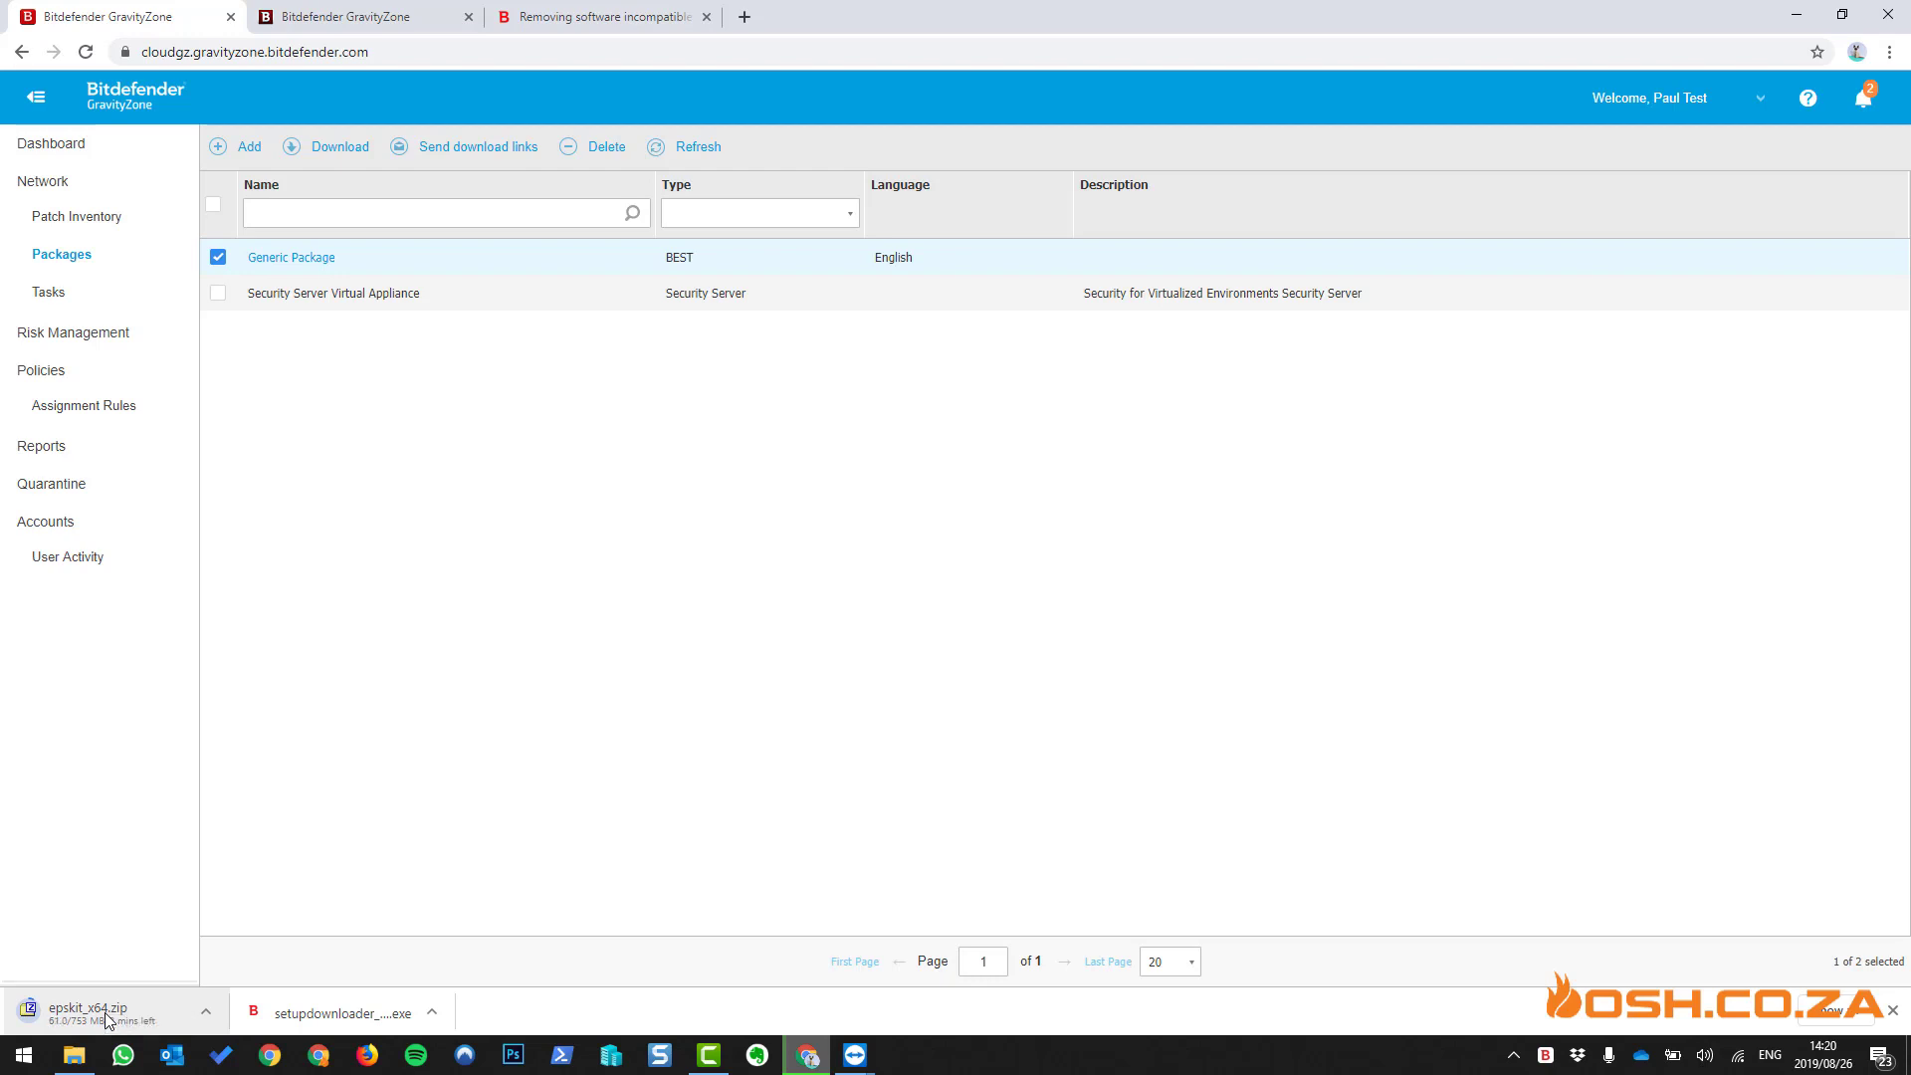
click(302, 261)
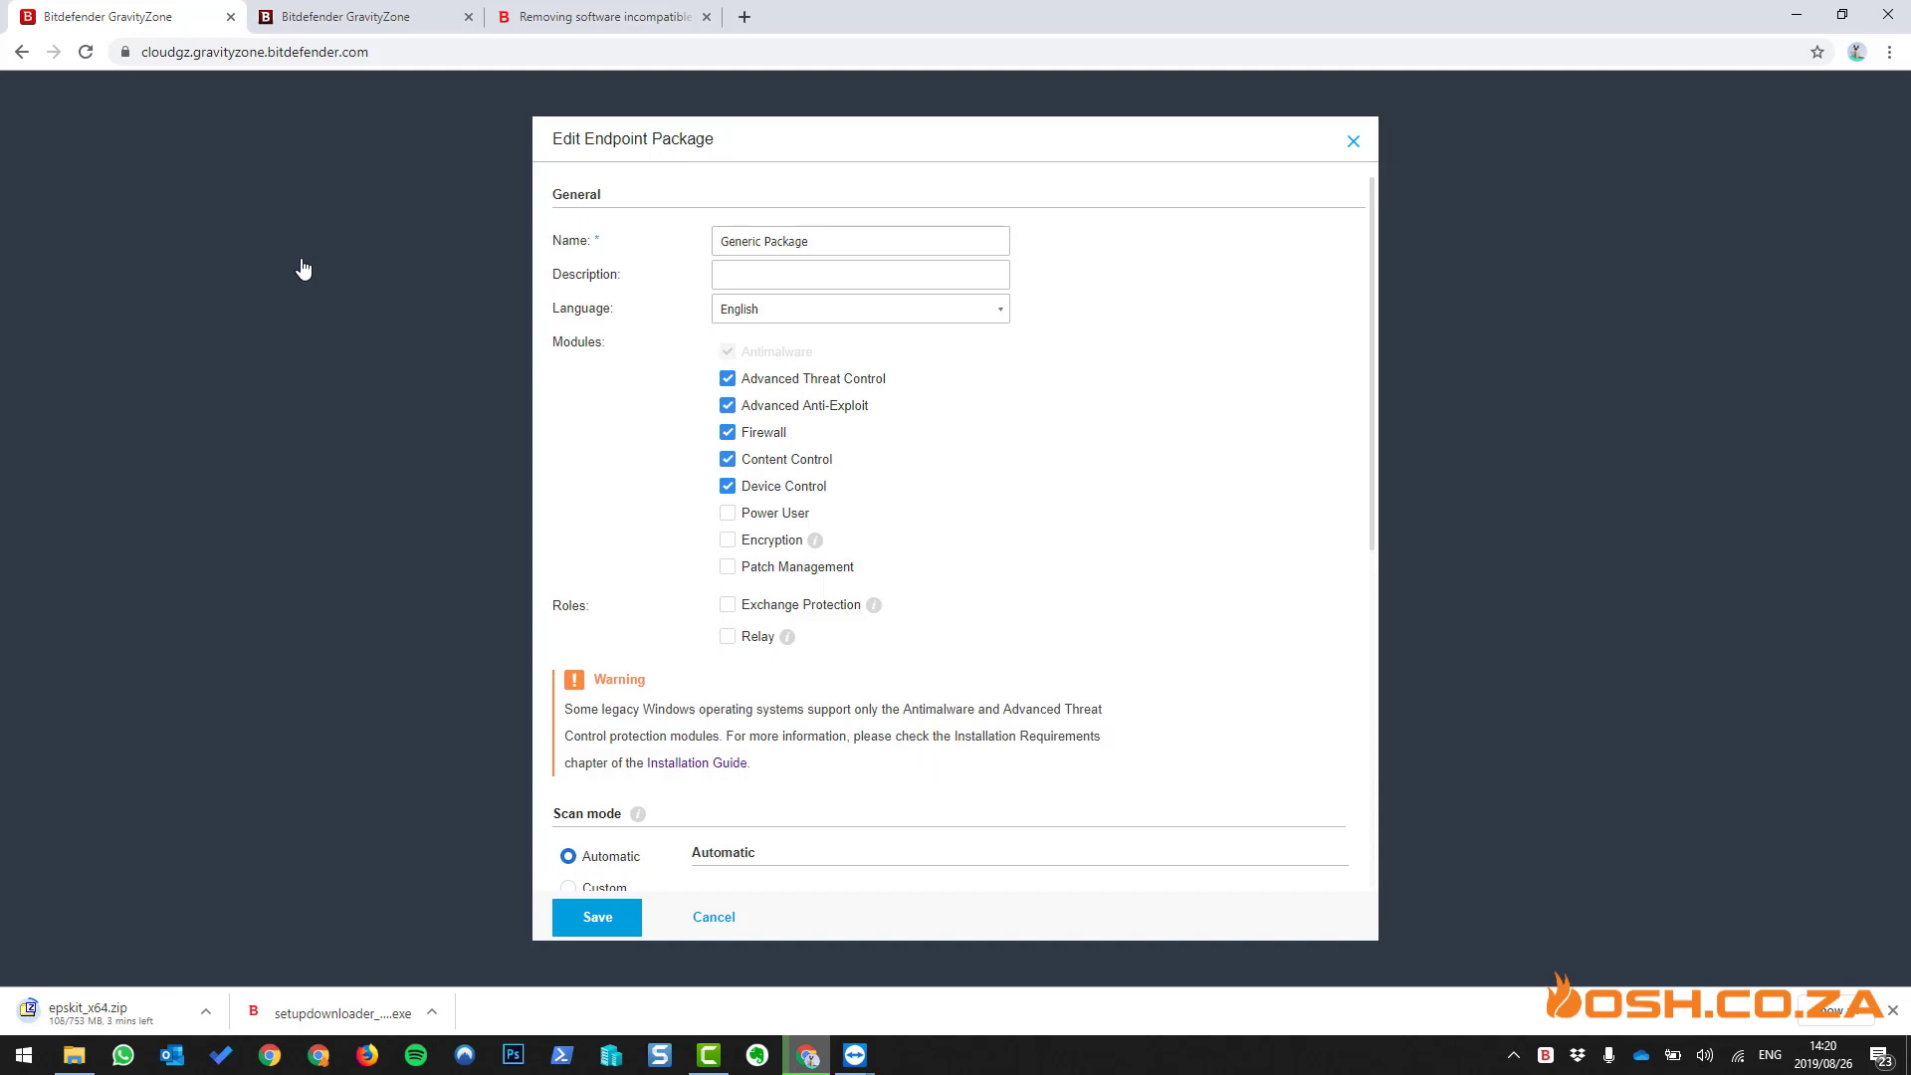
click(732, 918)
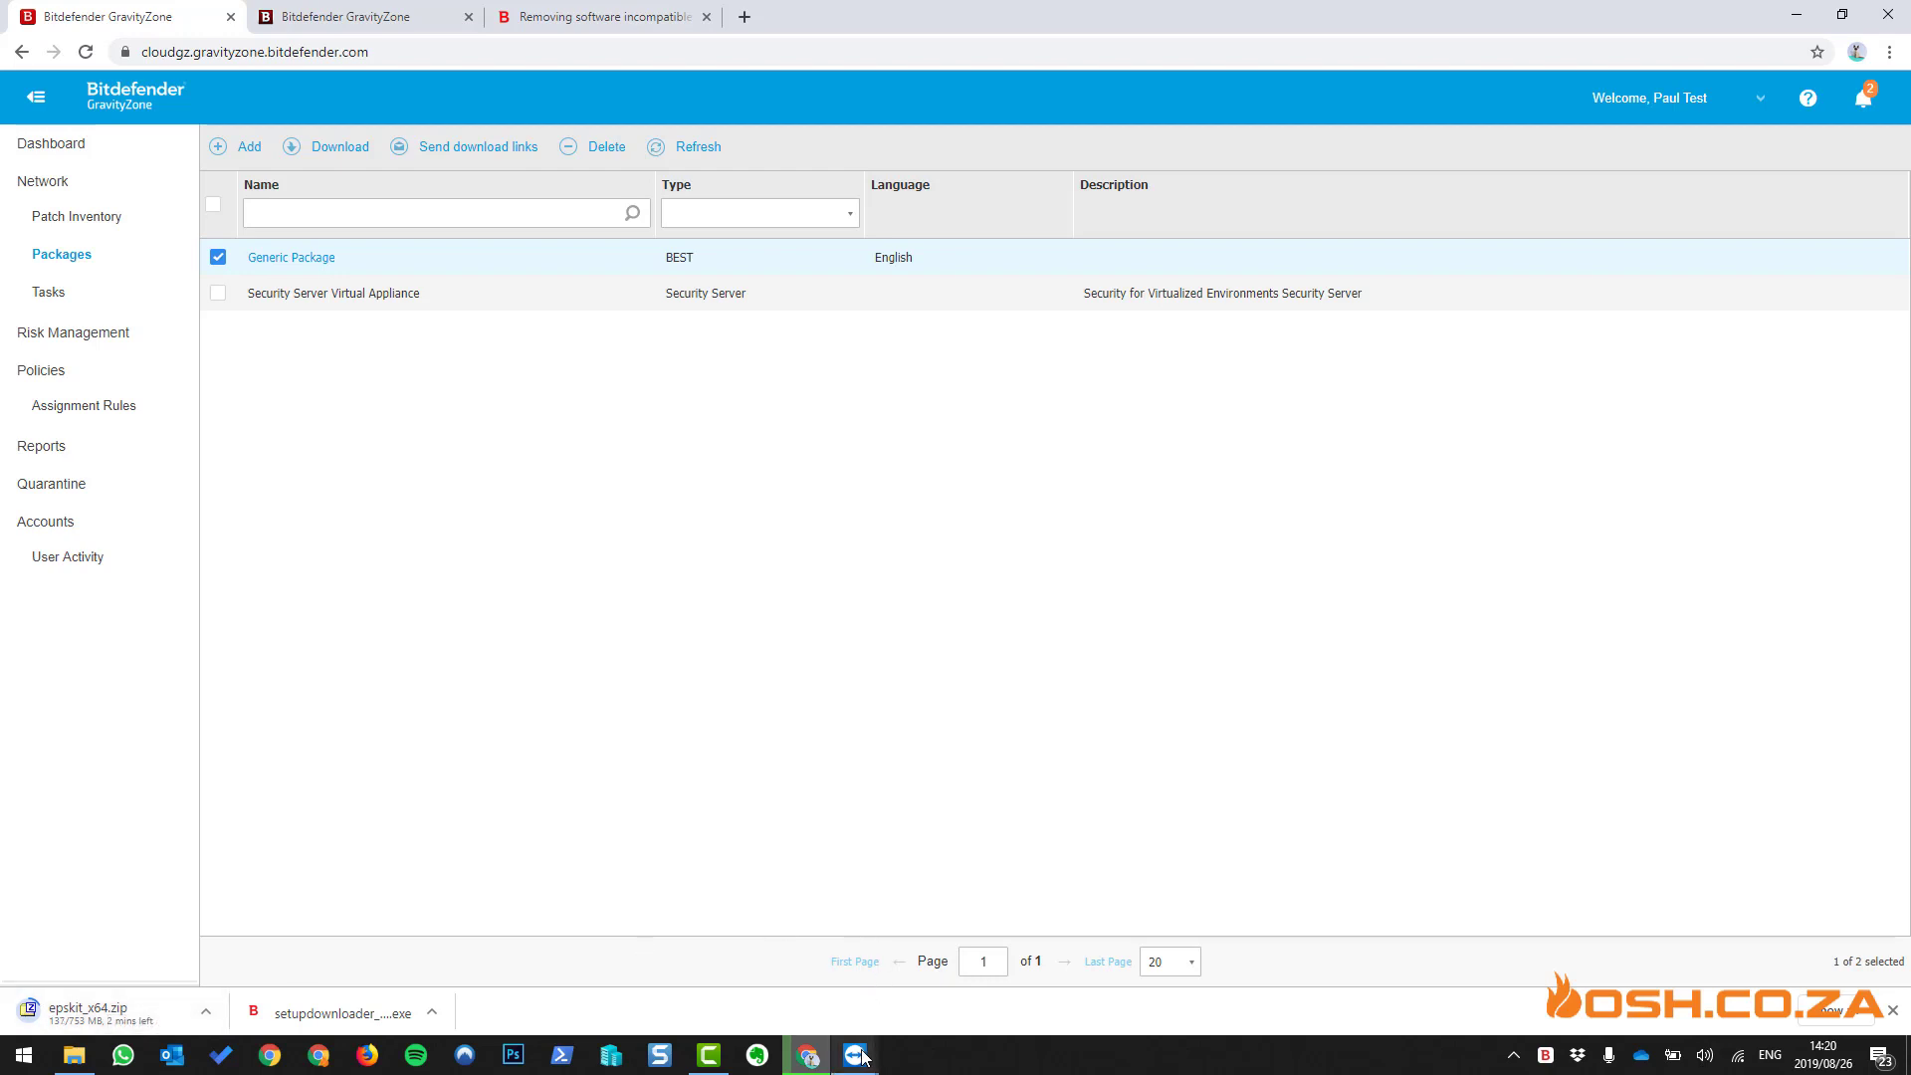
click(912, 987)
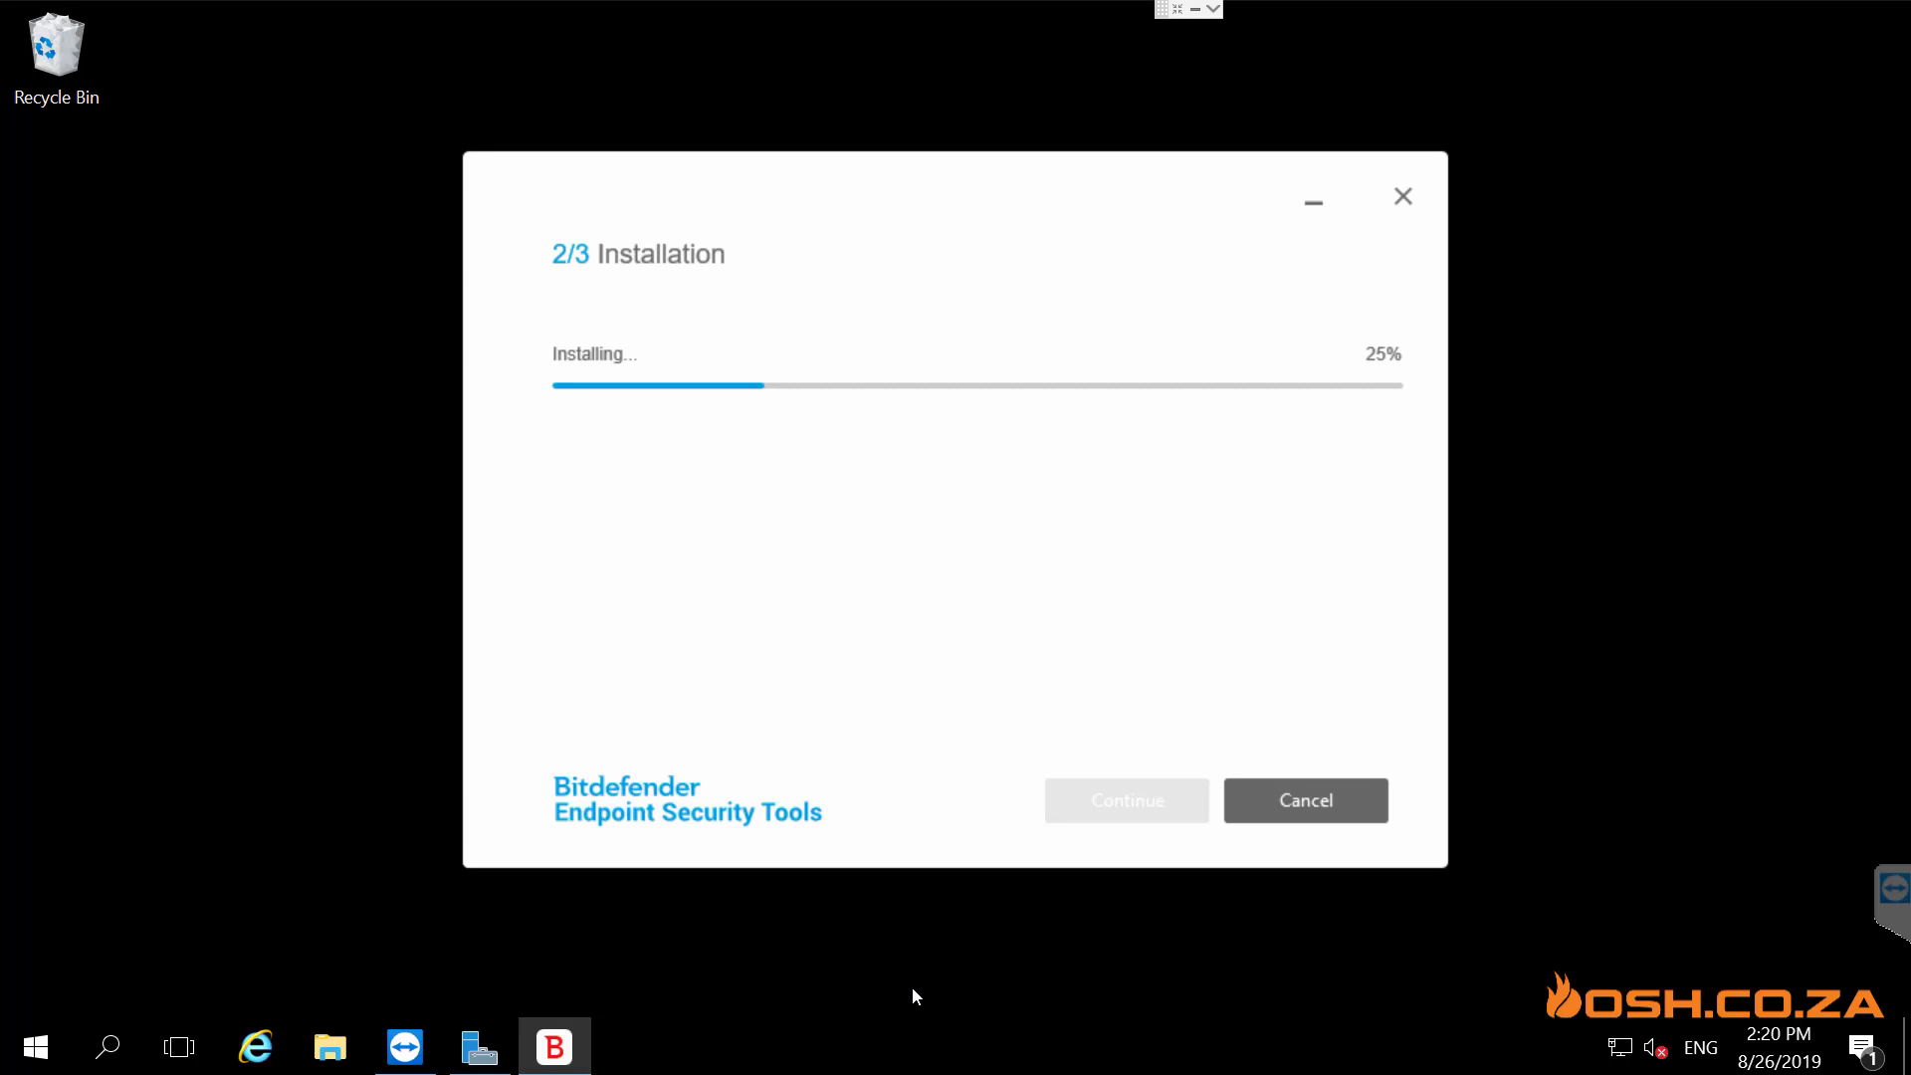
click(1201, 12)
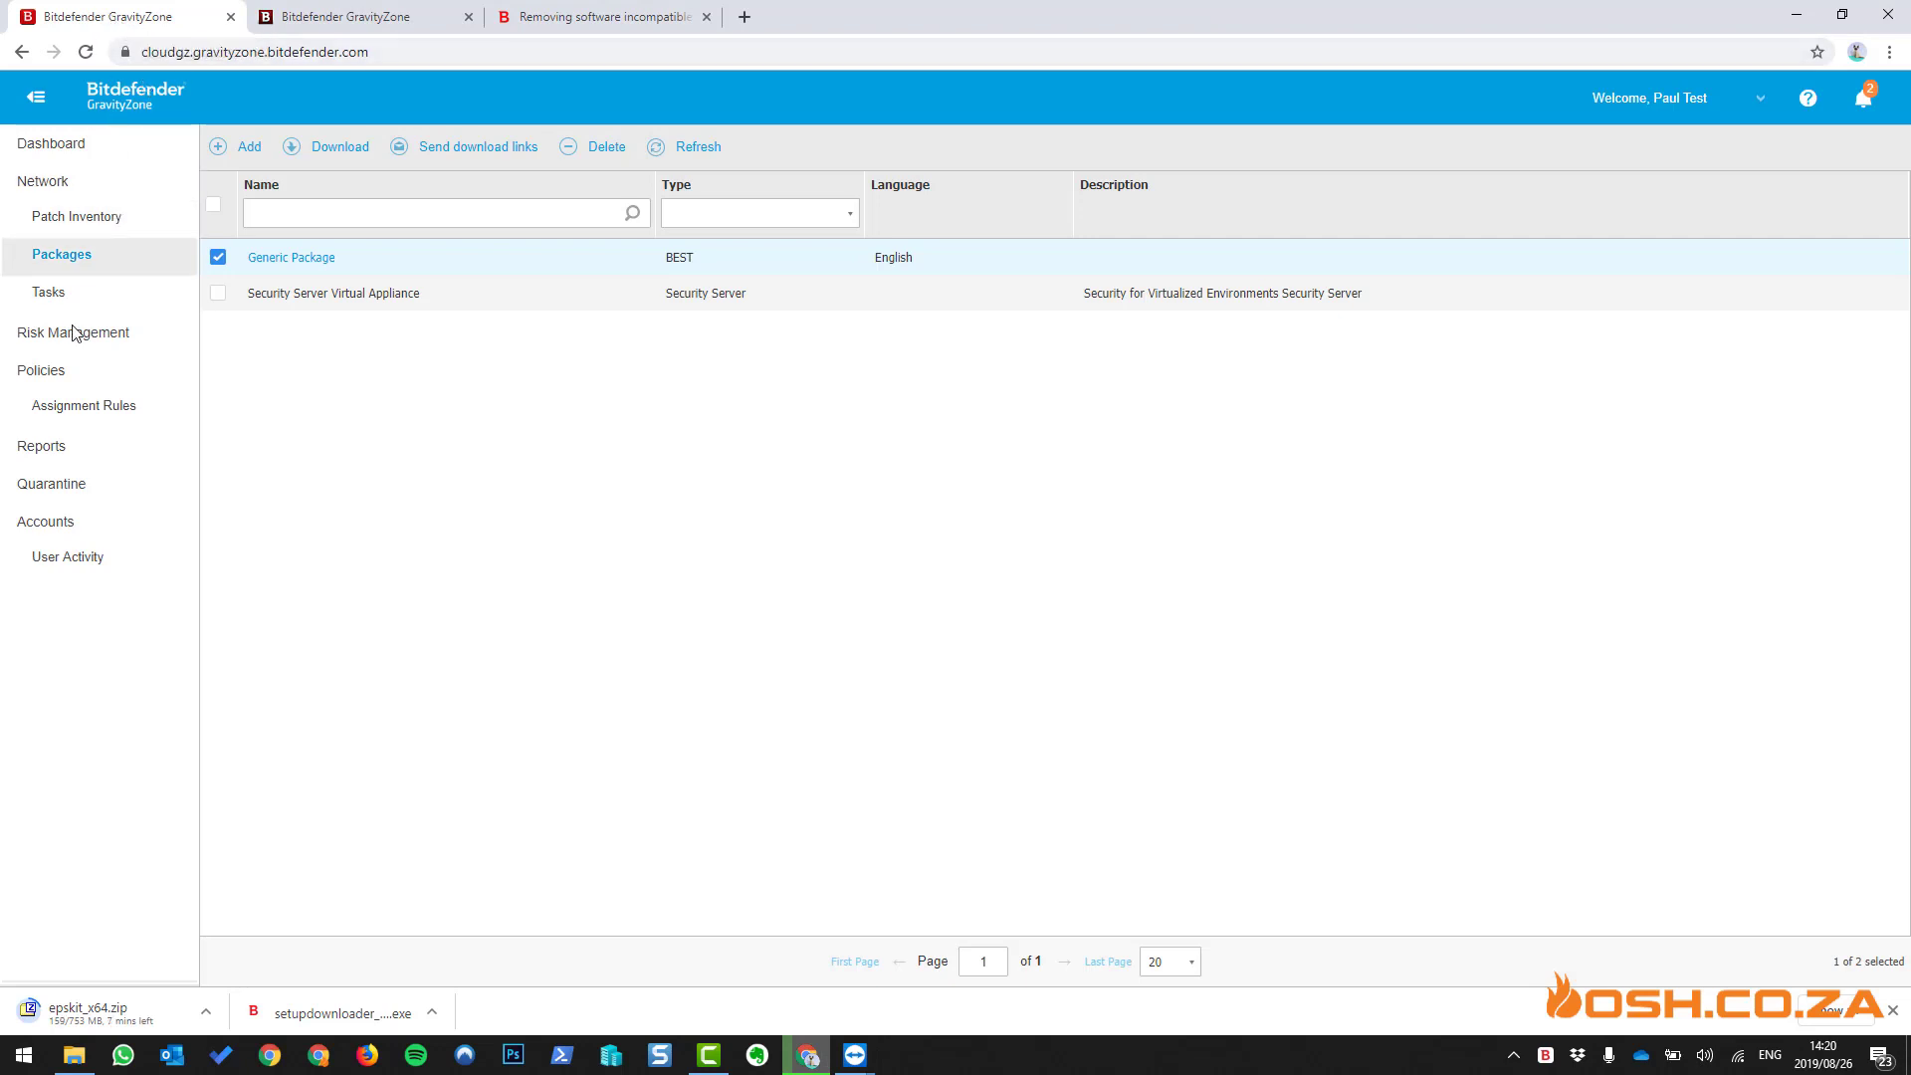
- Check that Network > Computers and Groups is still empty, then view the server installer at 25%
click(61, 189)
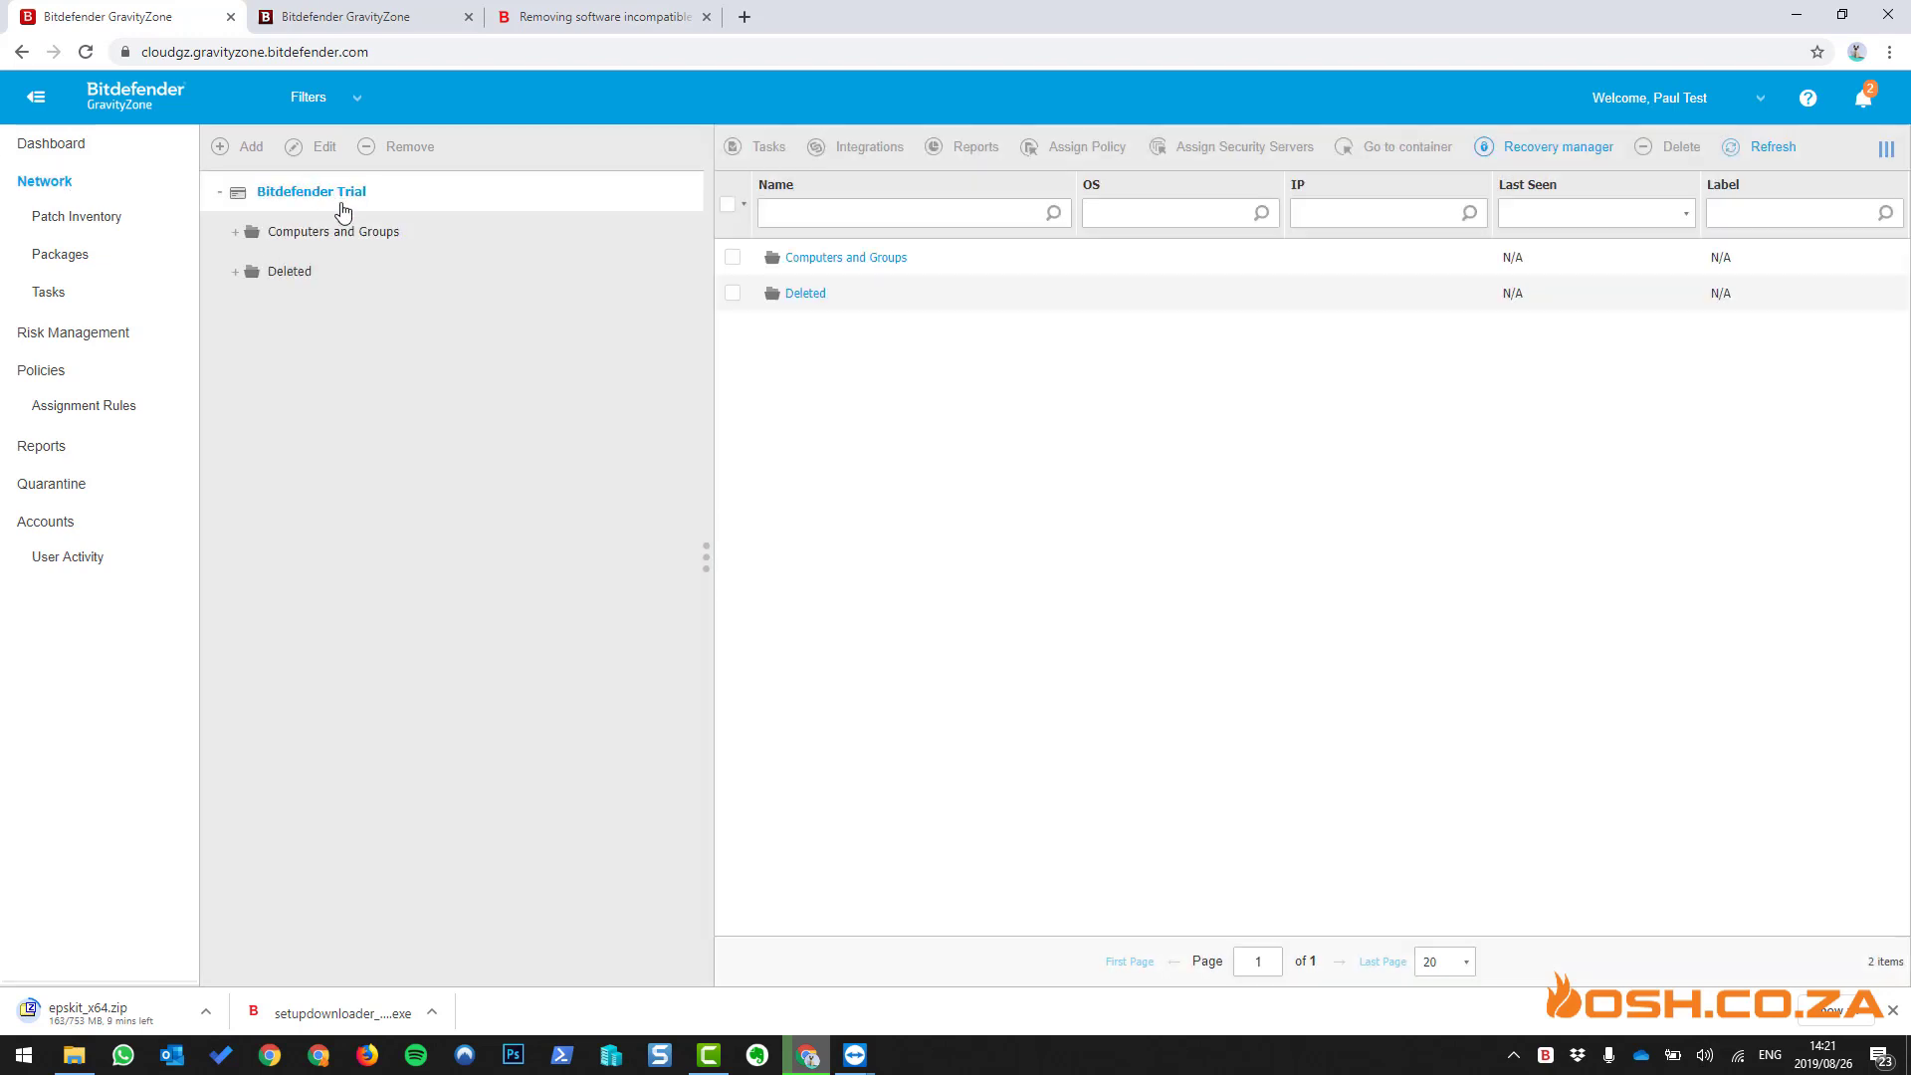
click(338, 233)
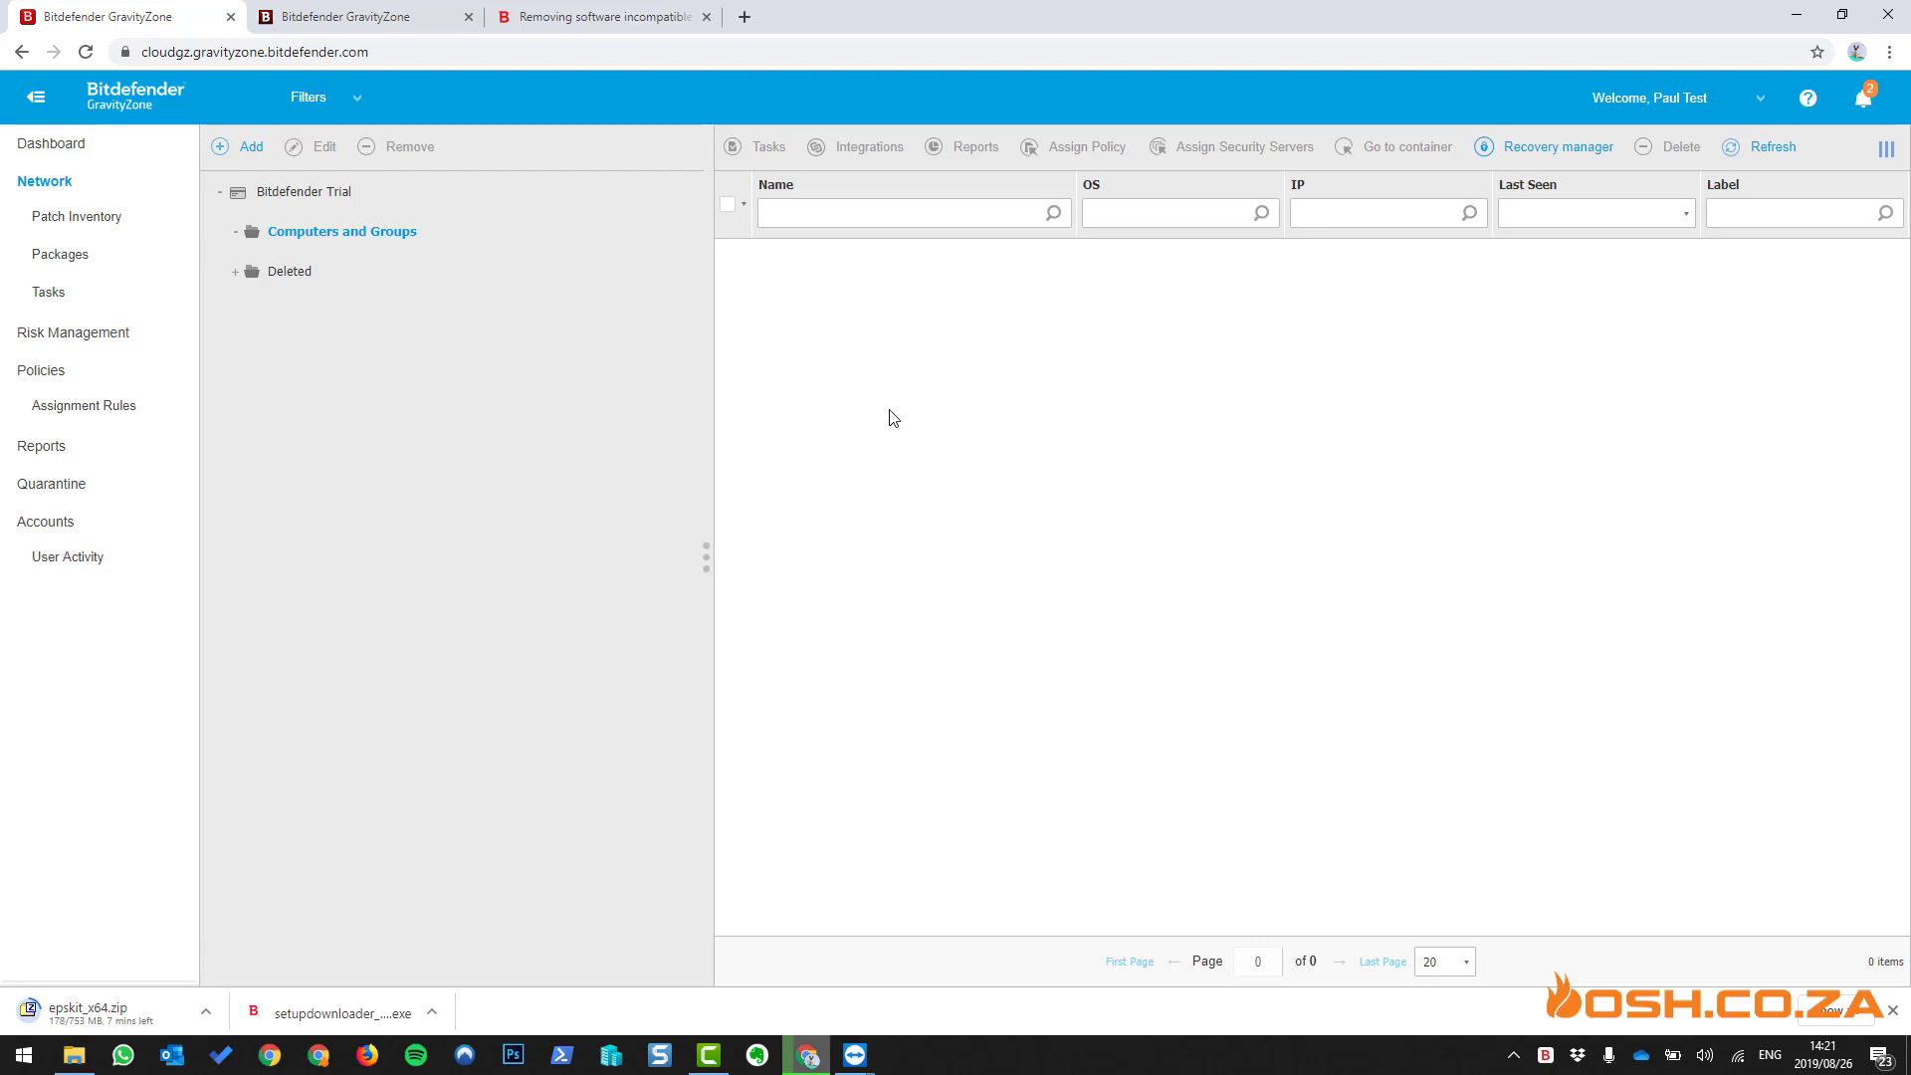
click(855, 1055)
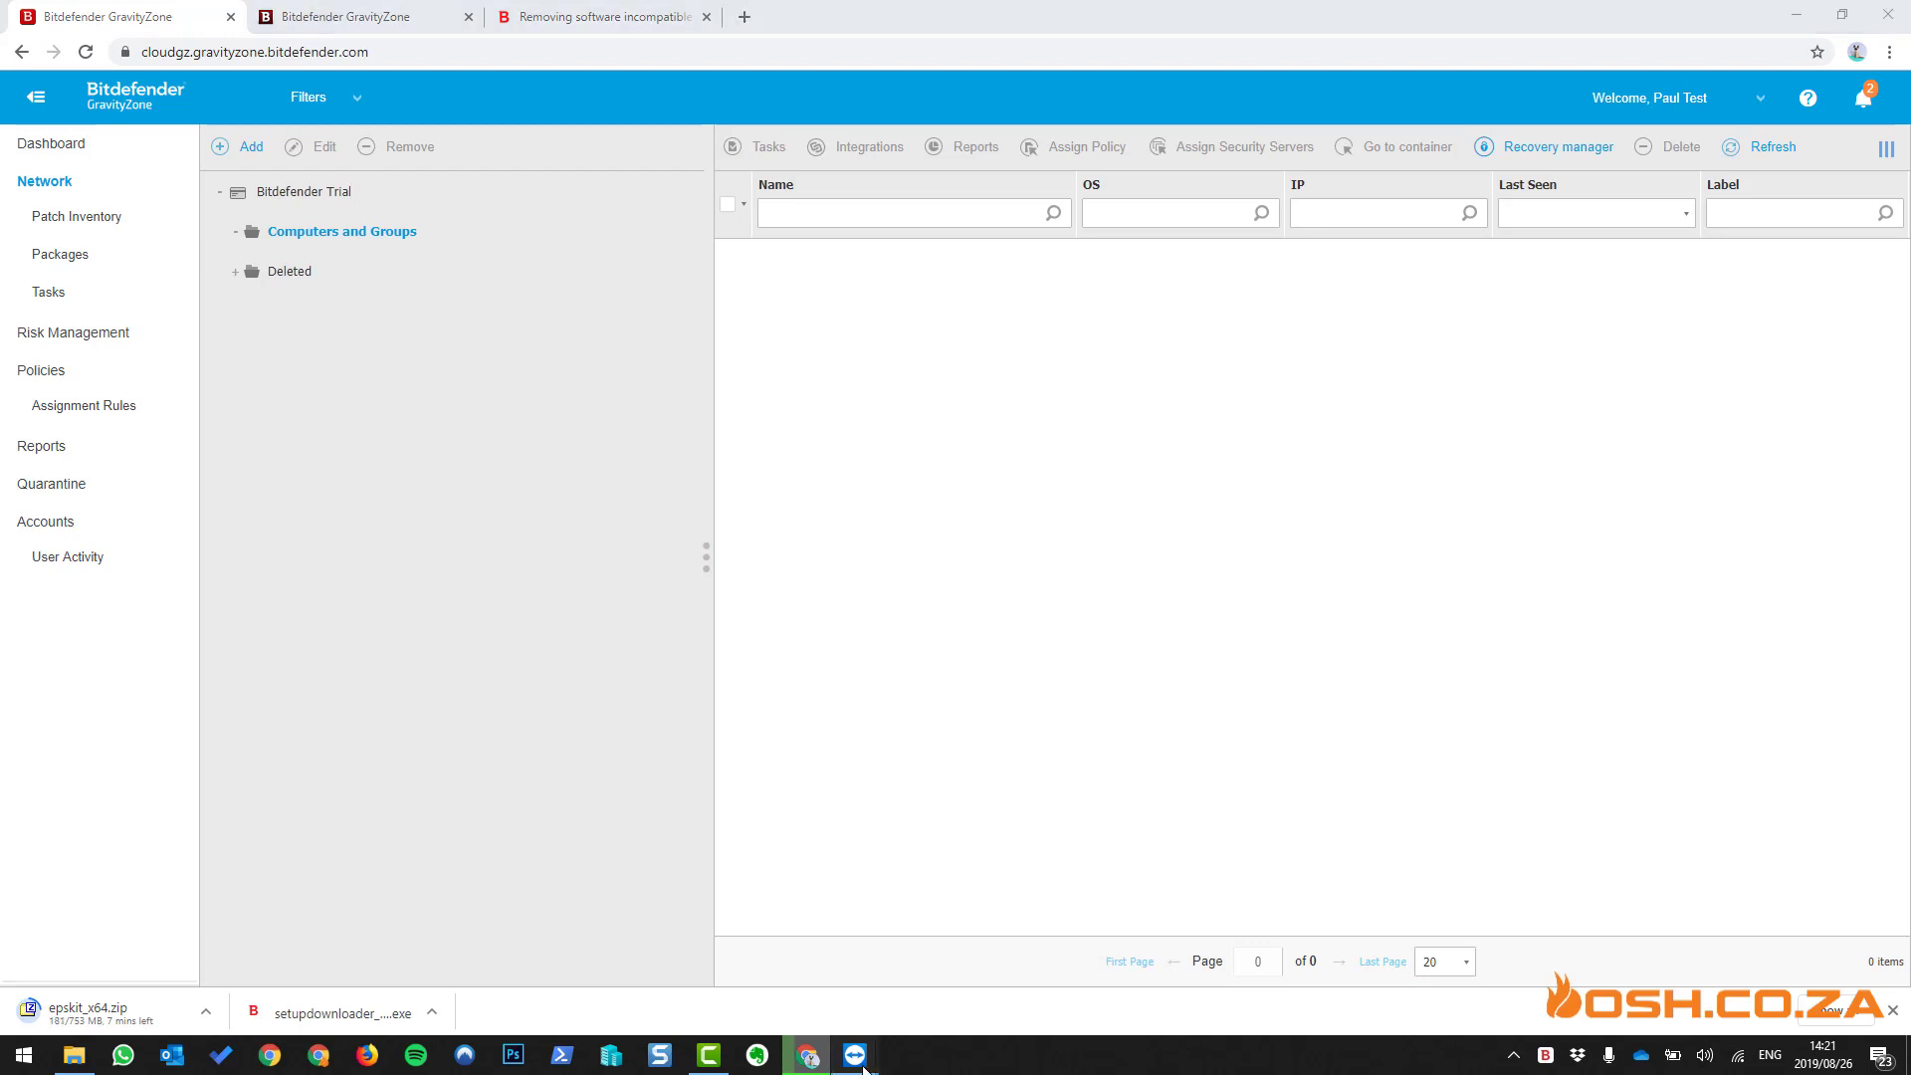
click(917, 1019)
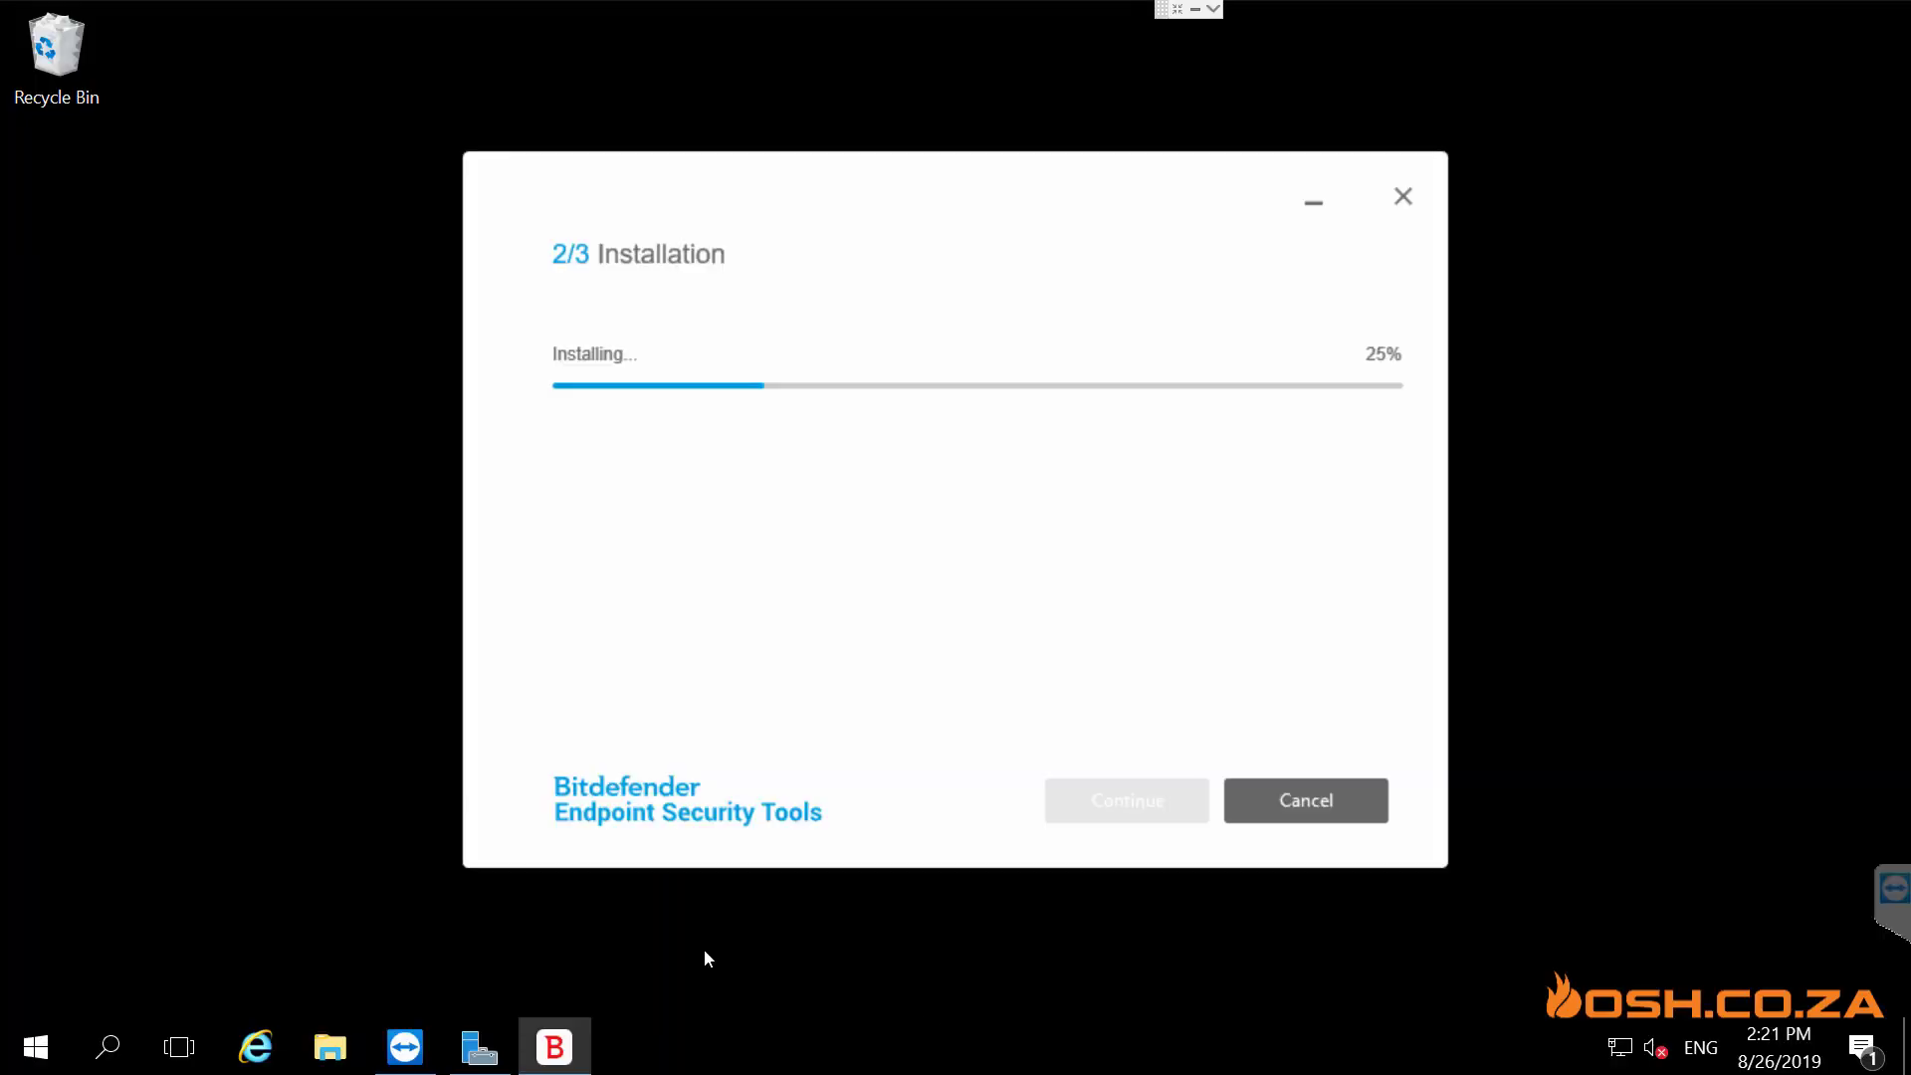
- Check the server's System info (Windows Server 2016, WIN-E0LN6H6TJD0), then hide the remote session
right_click(6, 1072)
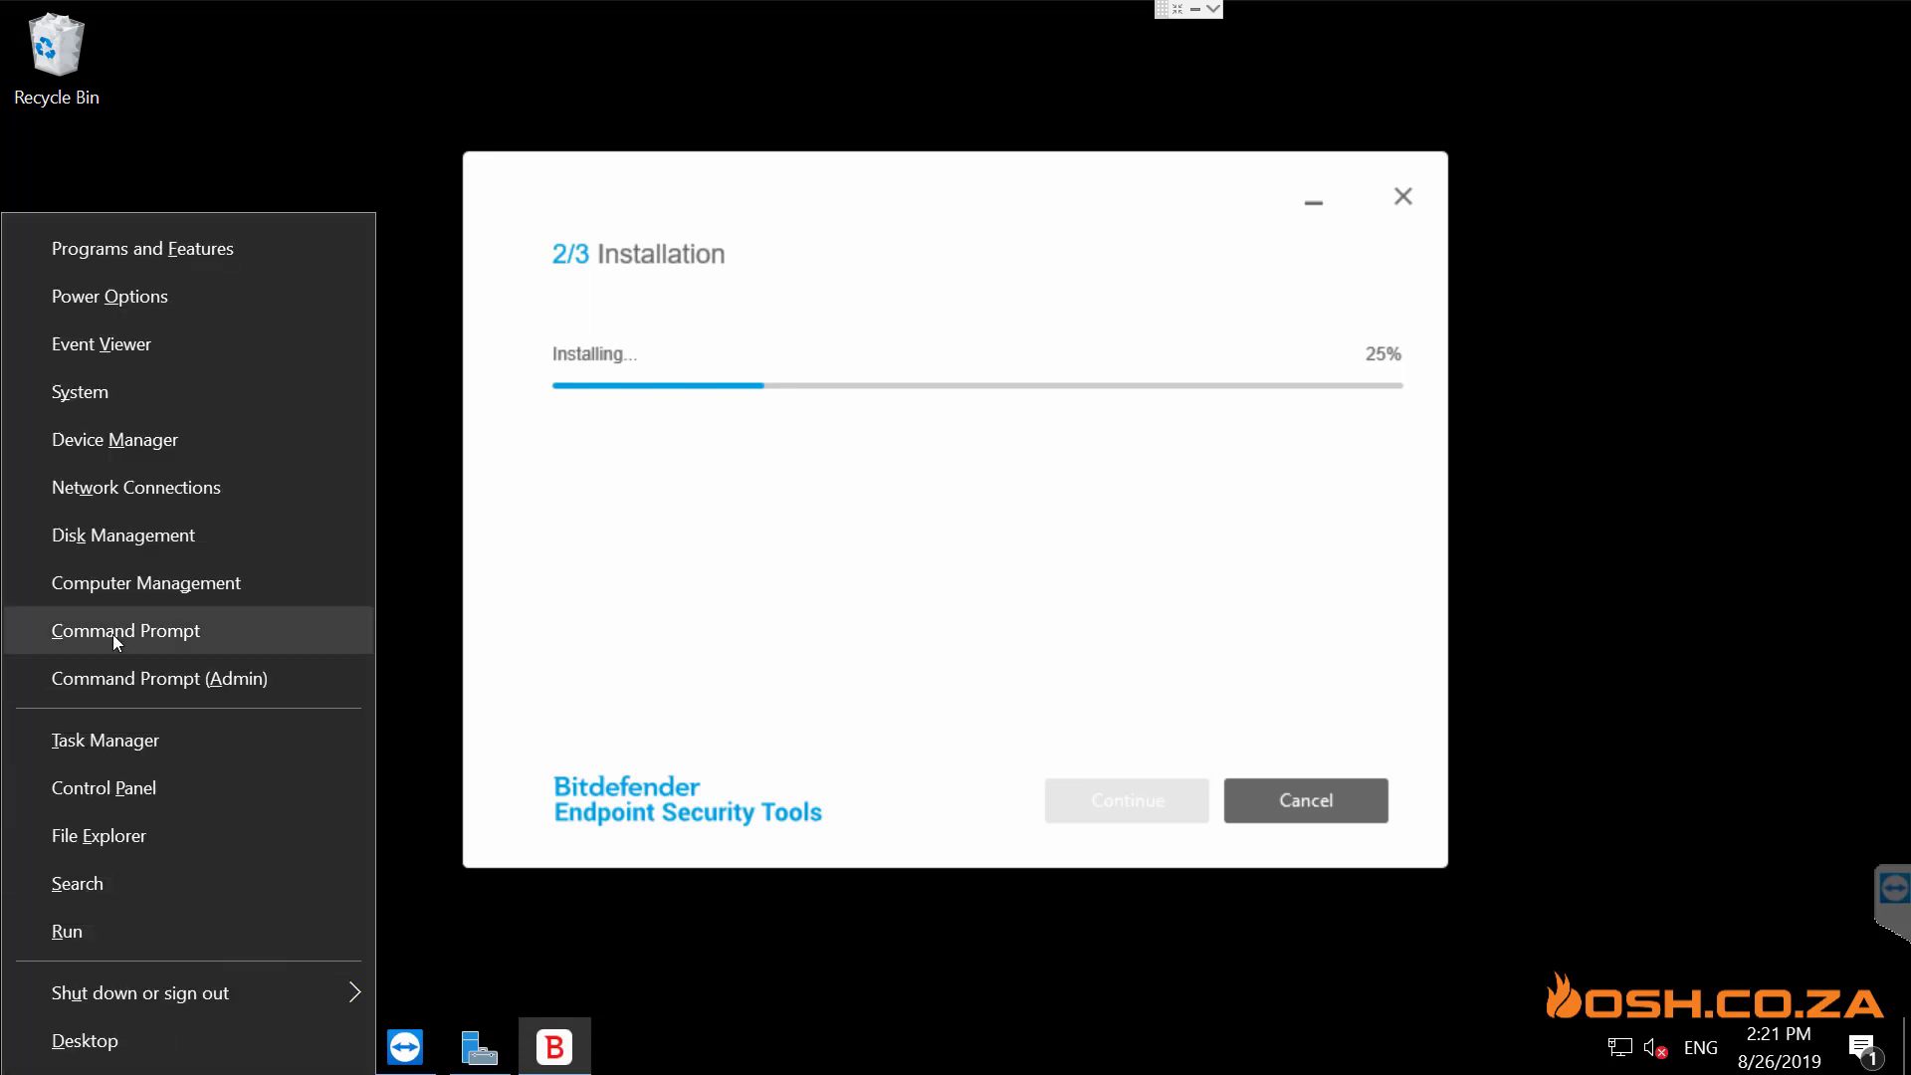
click(157, 409)
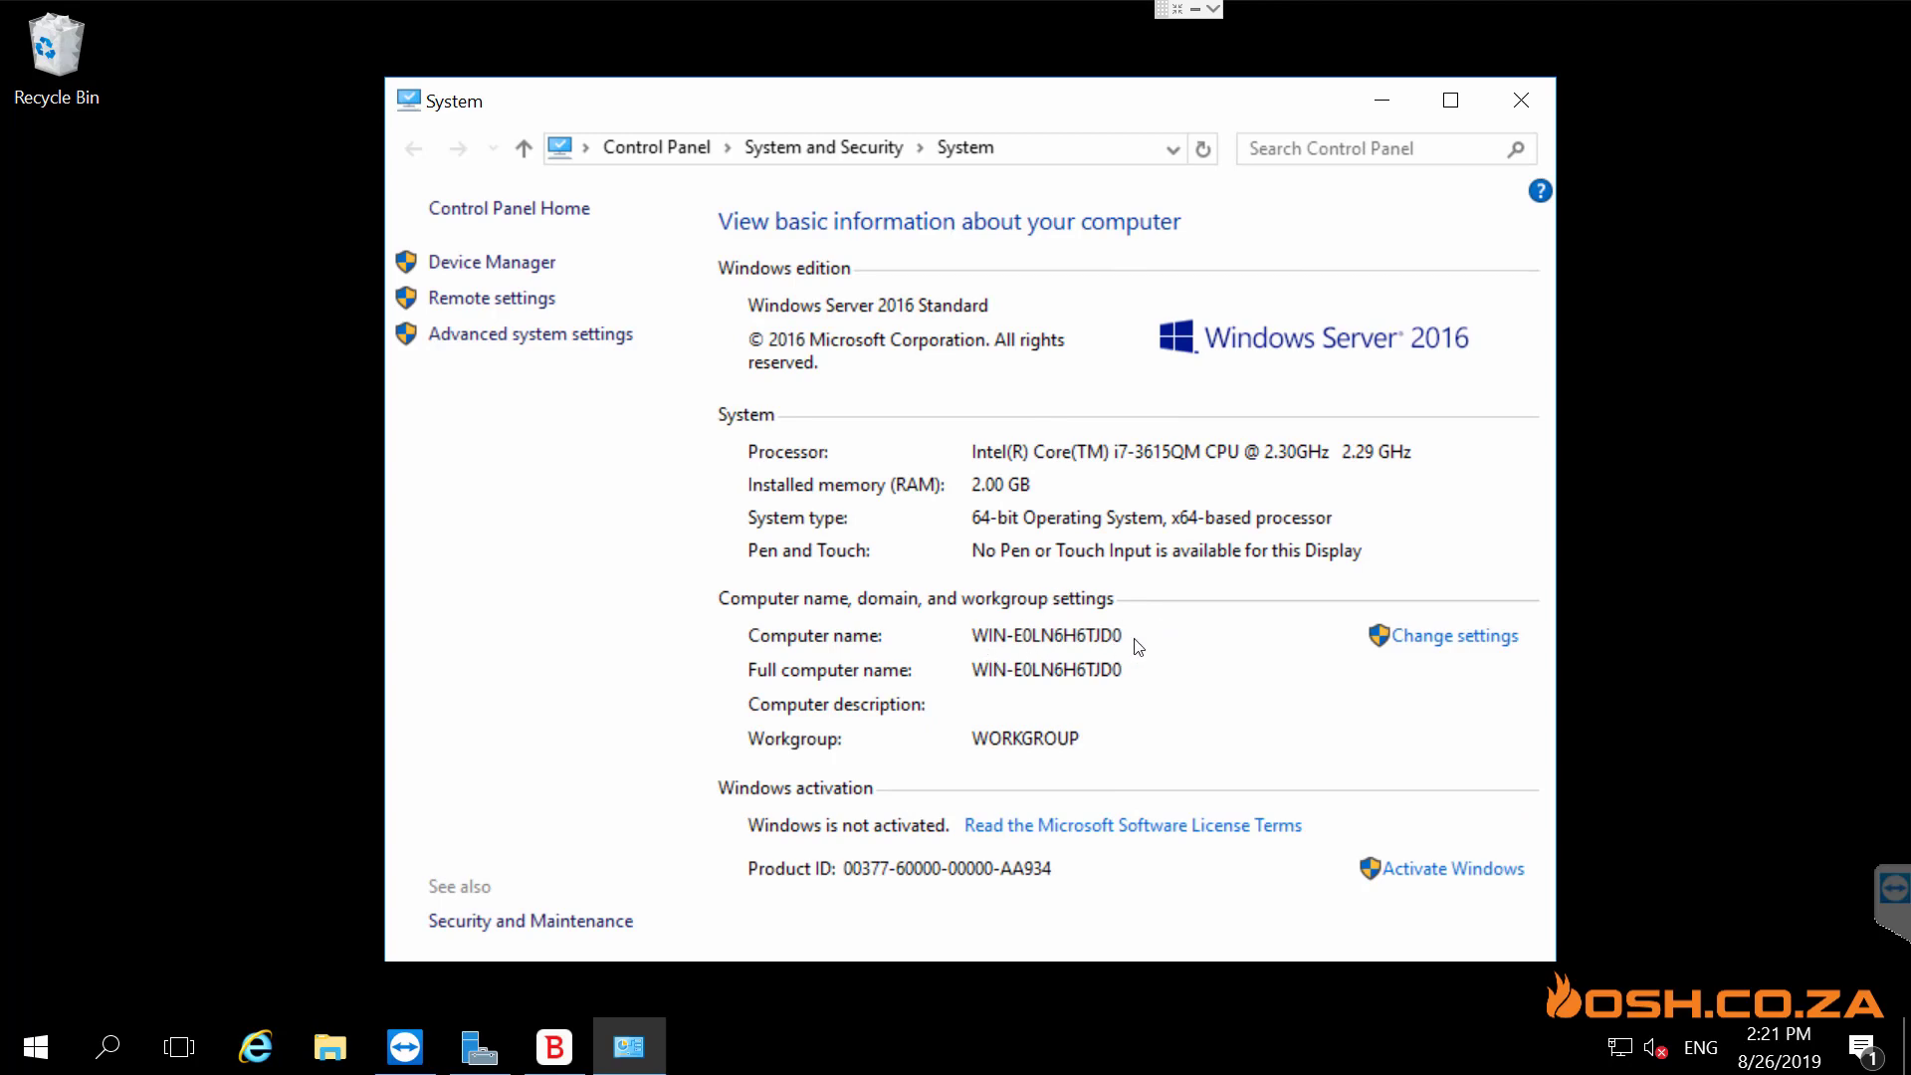
click(1389, 111)
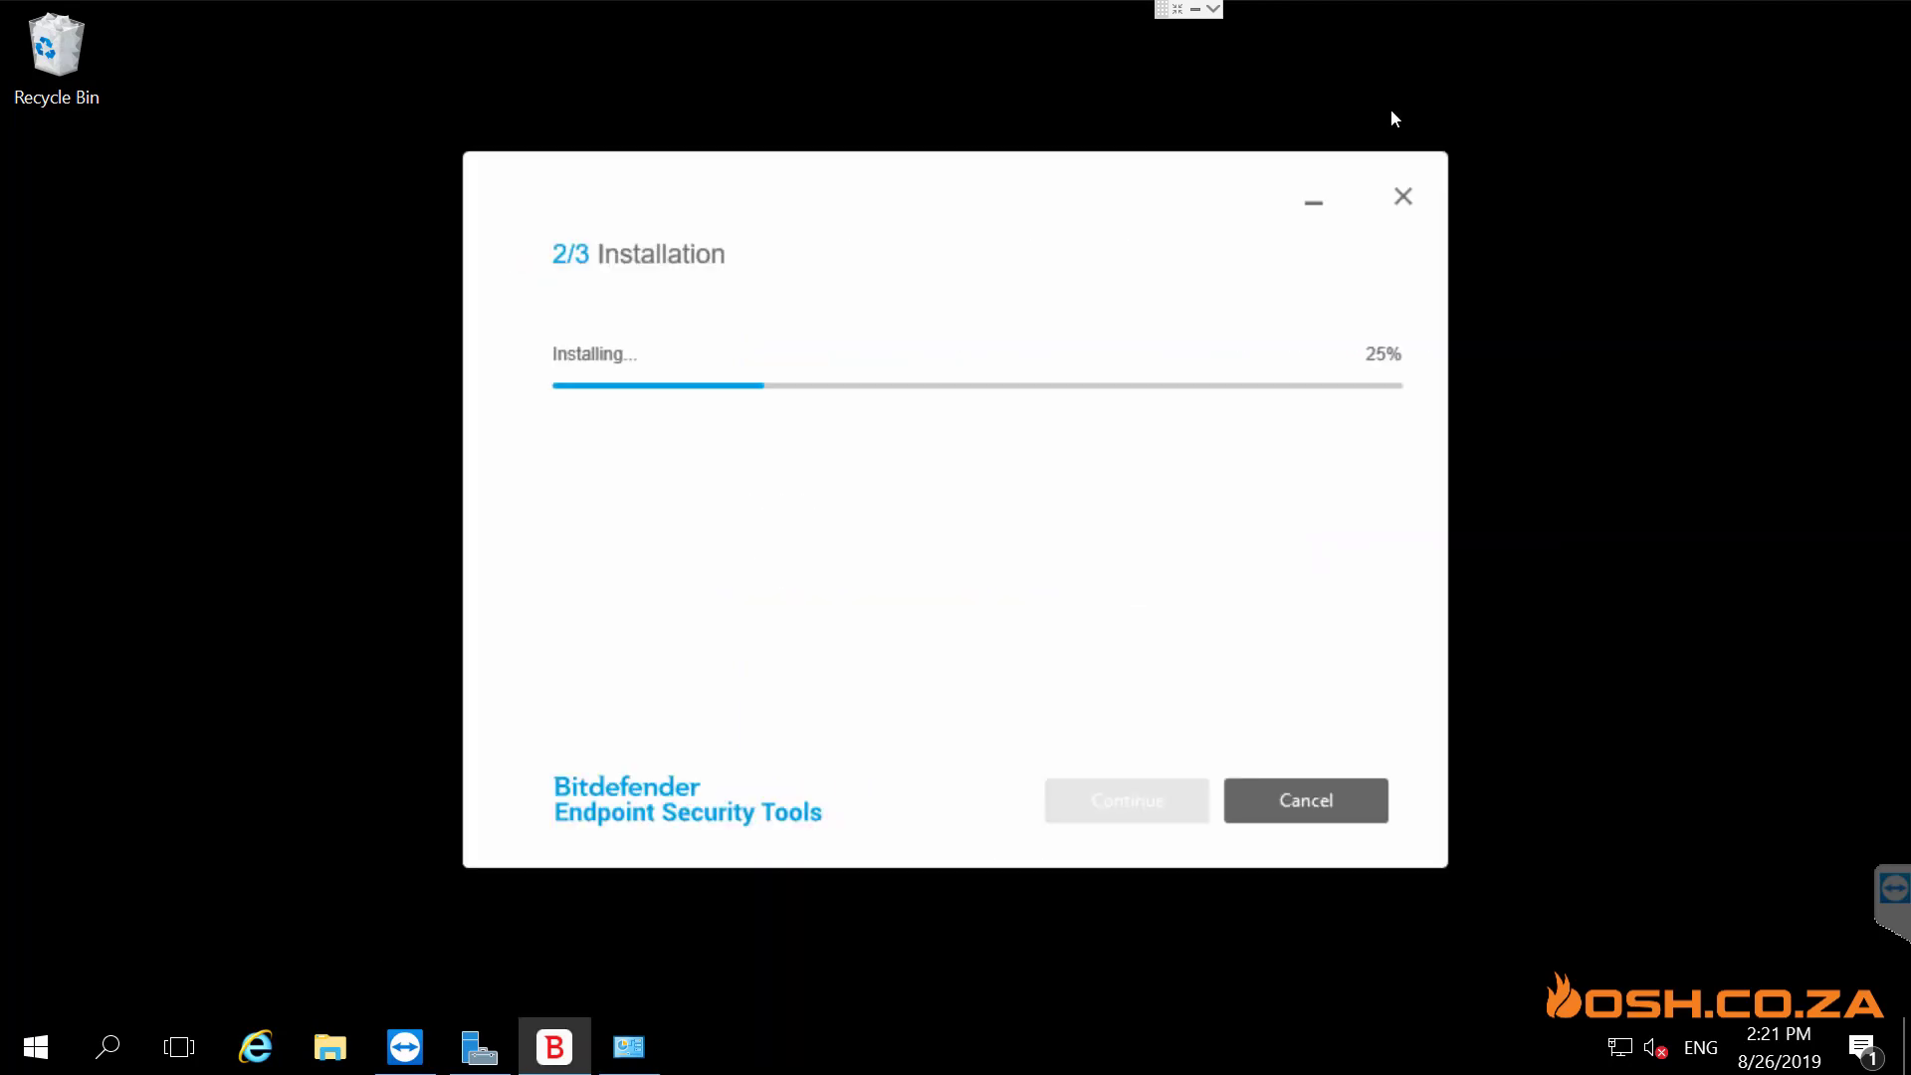
click(1196, 9)
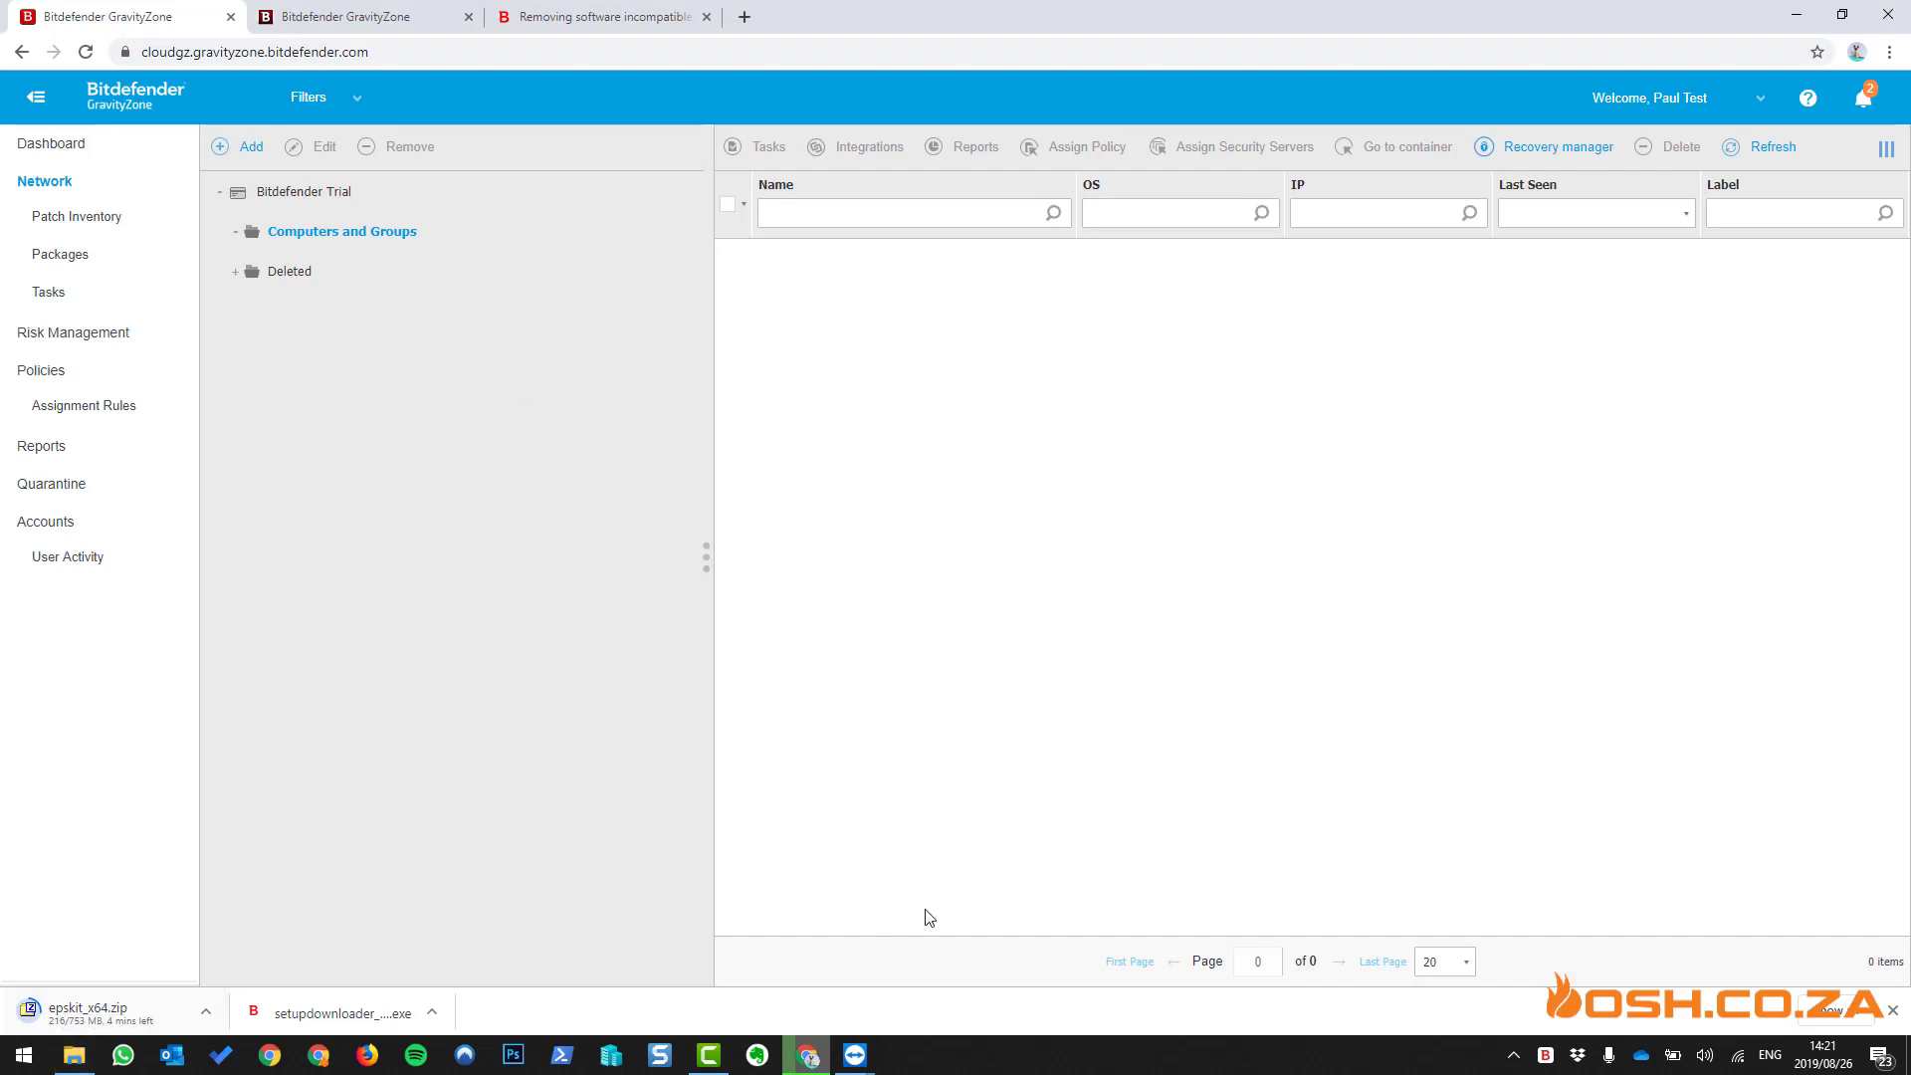
- Close the finished BEST installer on the remote server and reveal the hidden tray icons
mouse_move(855, 1052)
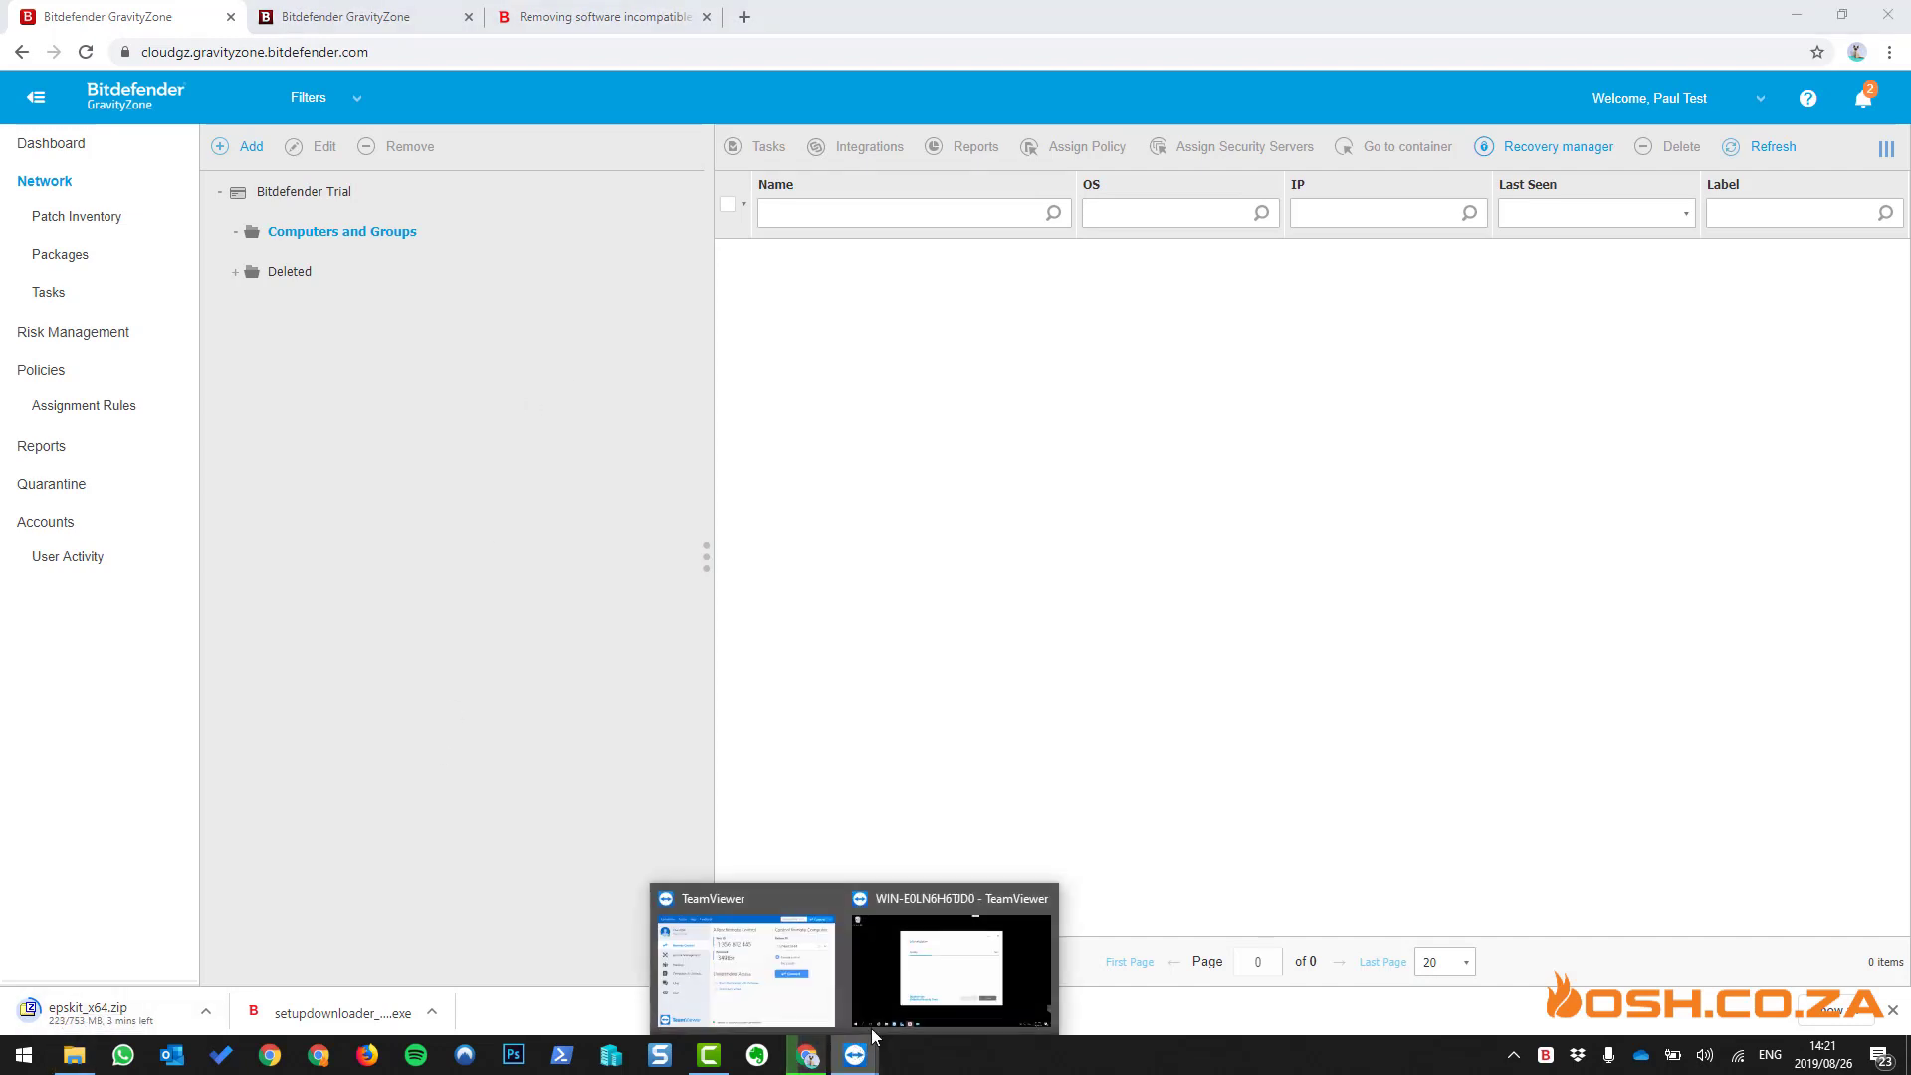
click(921, 984)
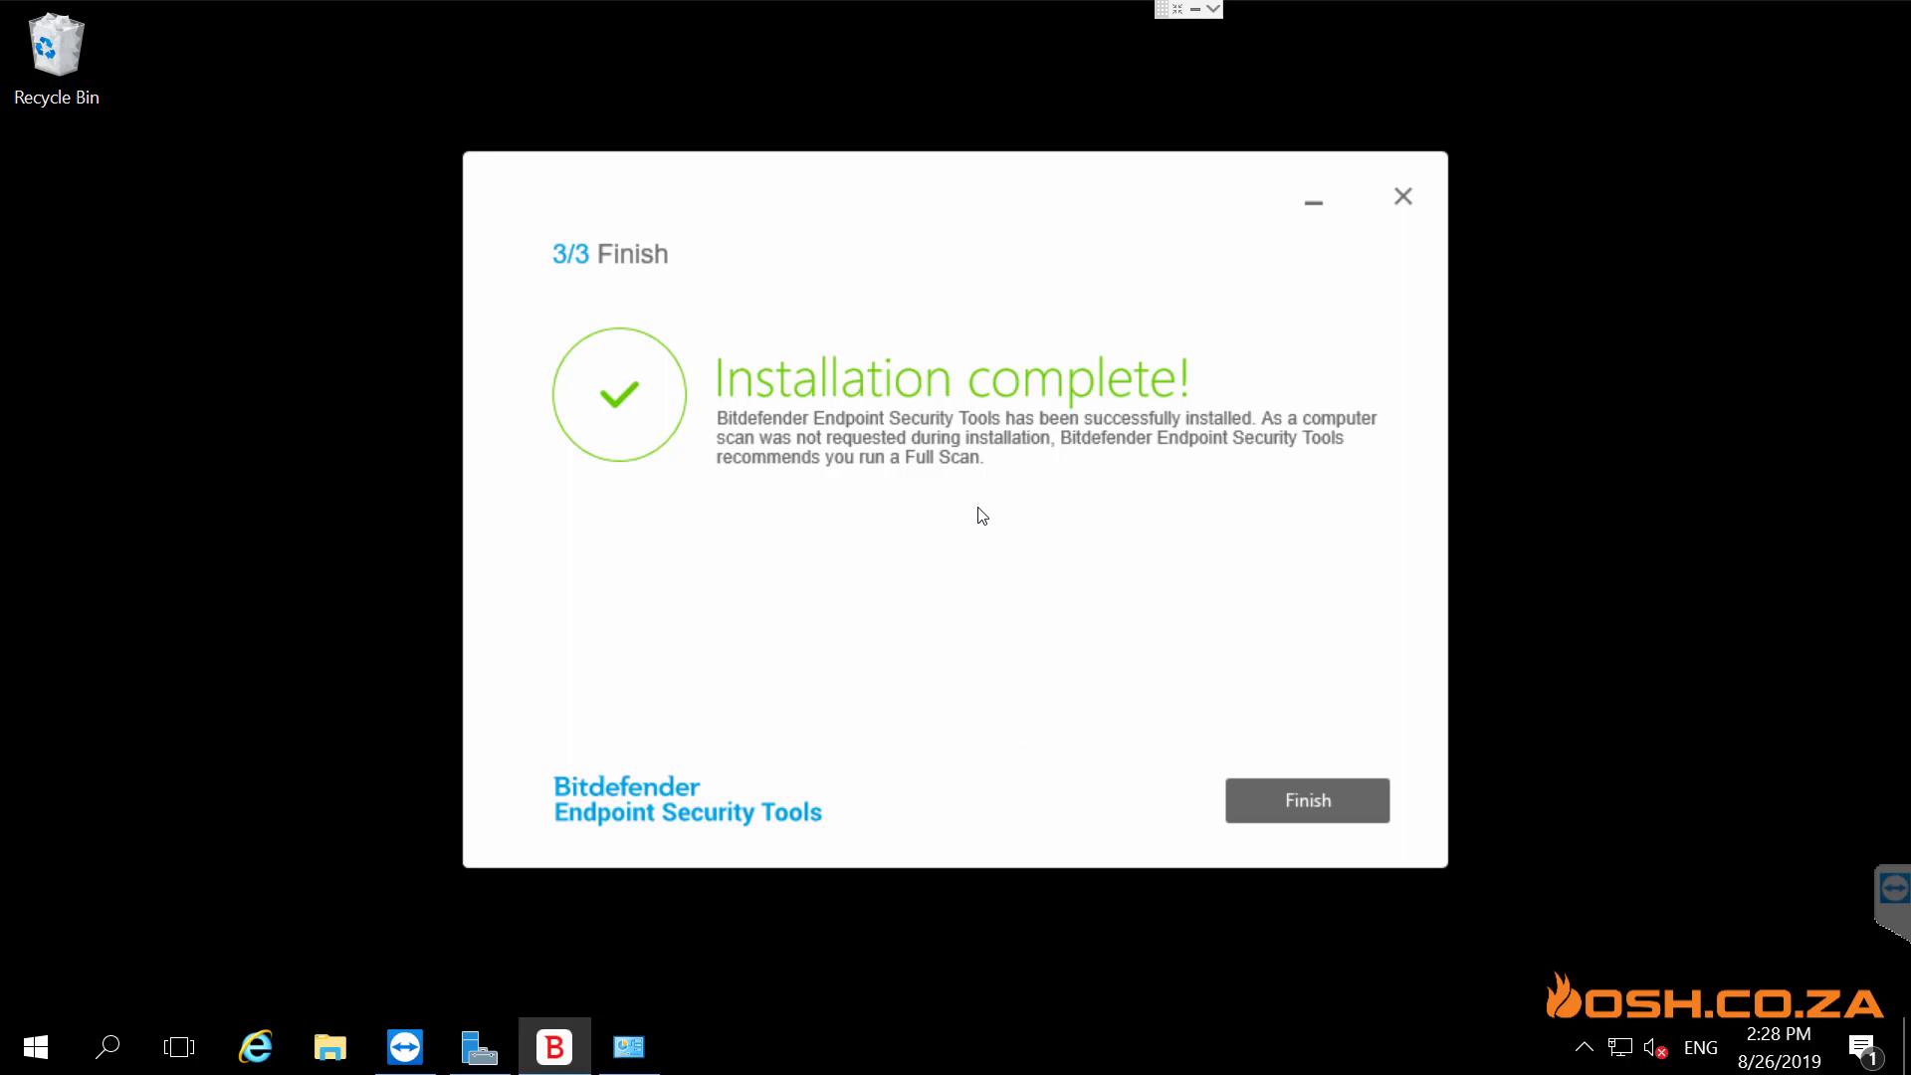
click(1349, 807)
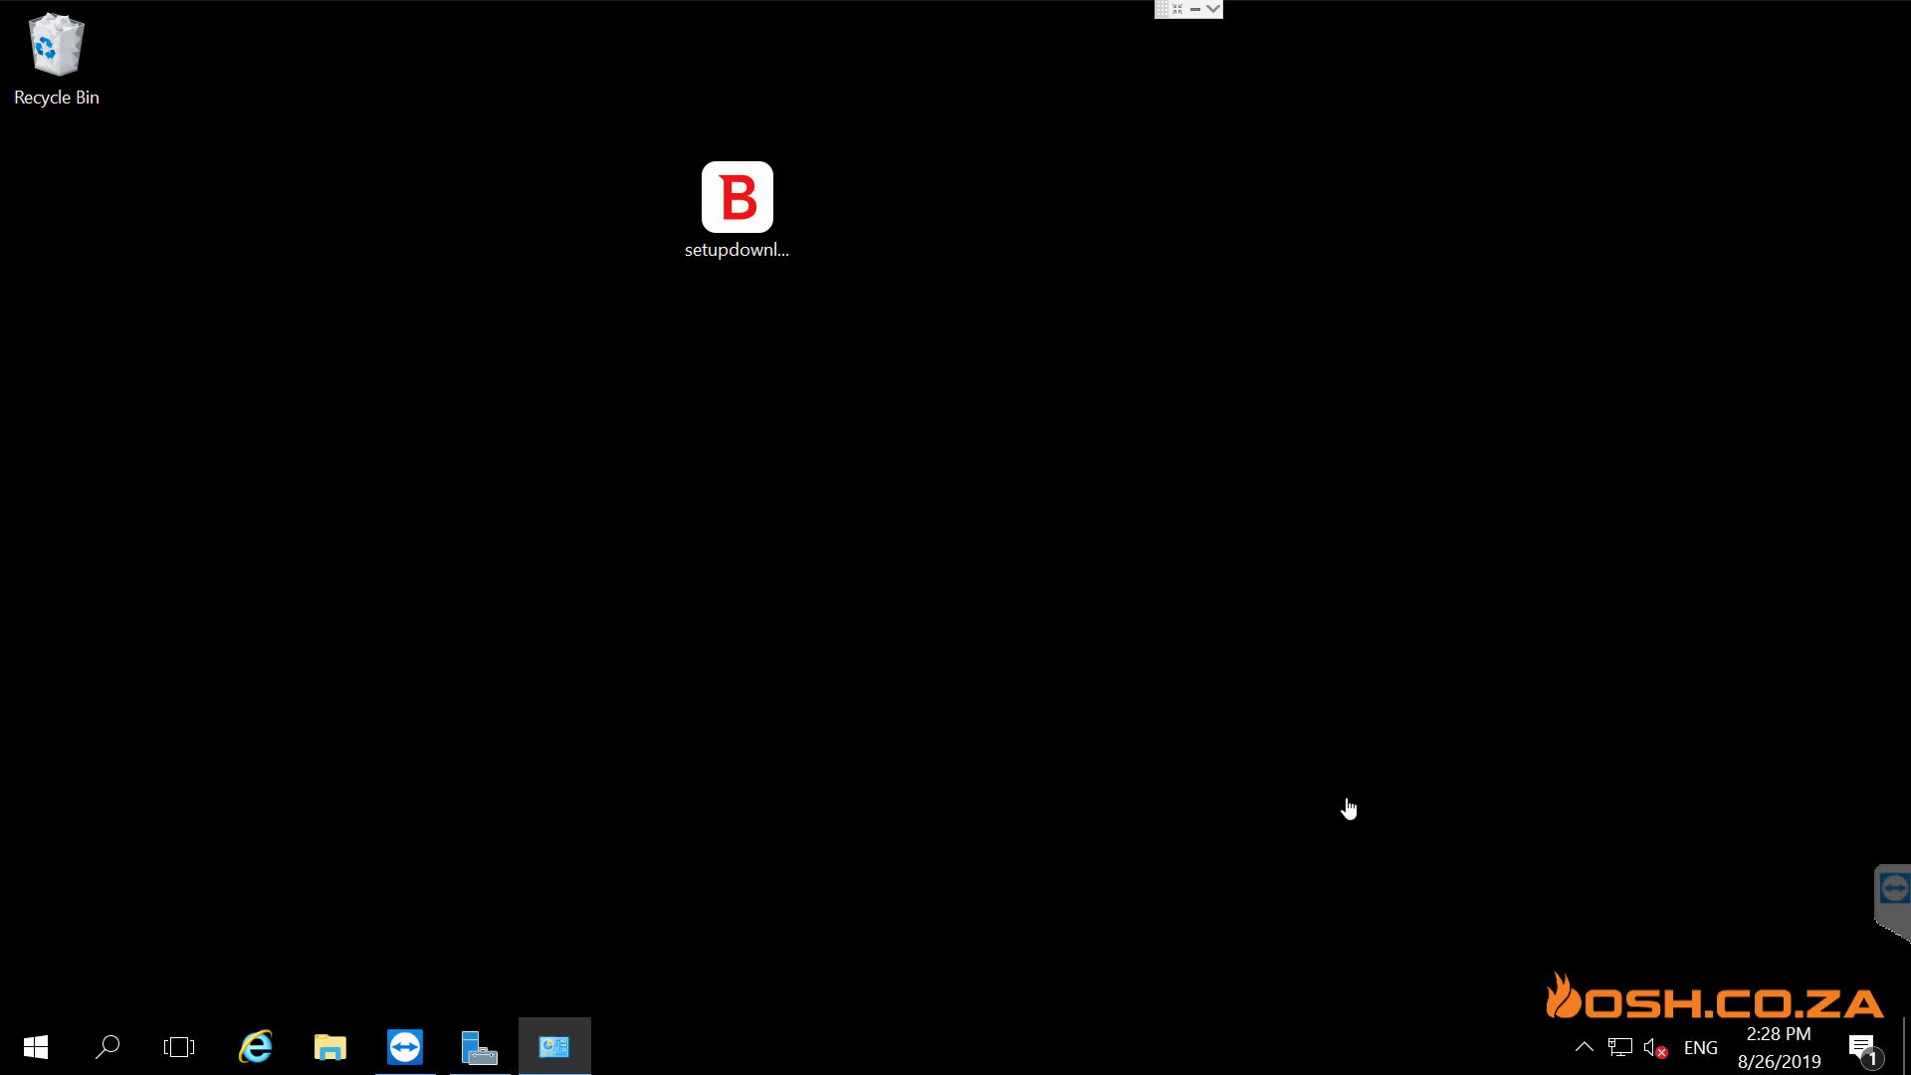
click(1584, 1047)
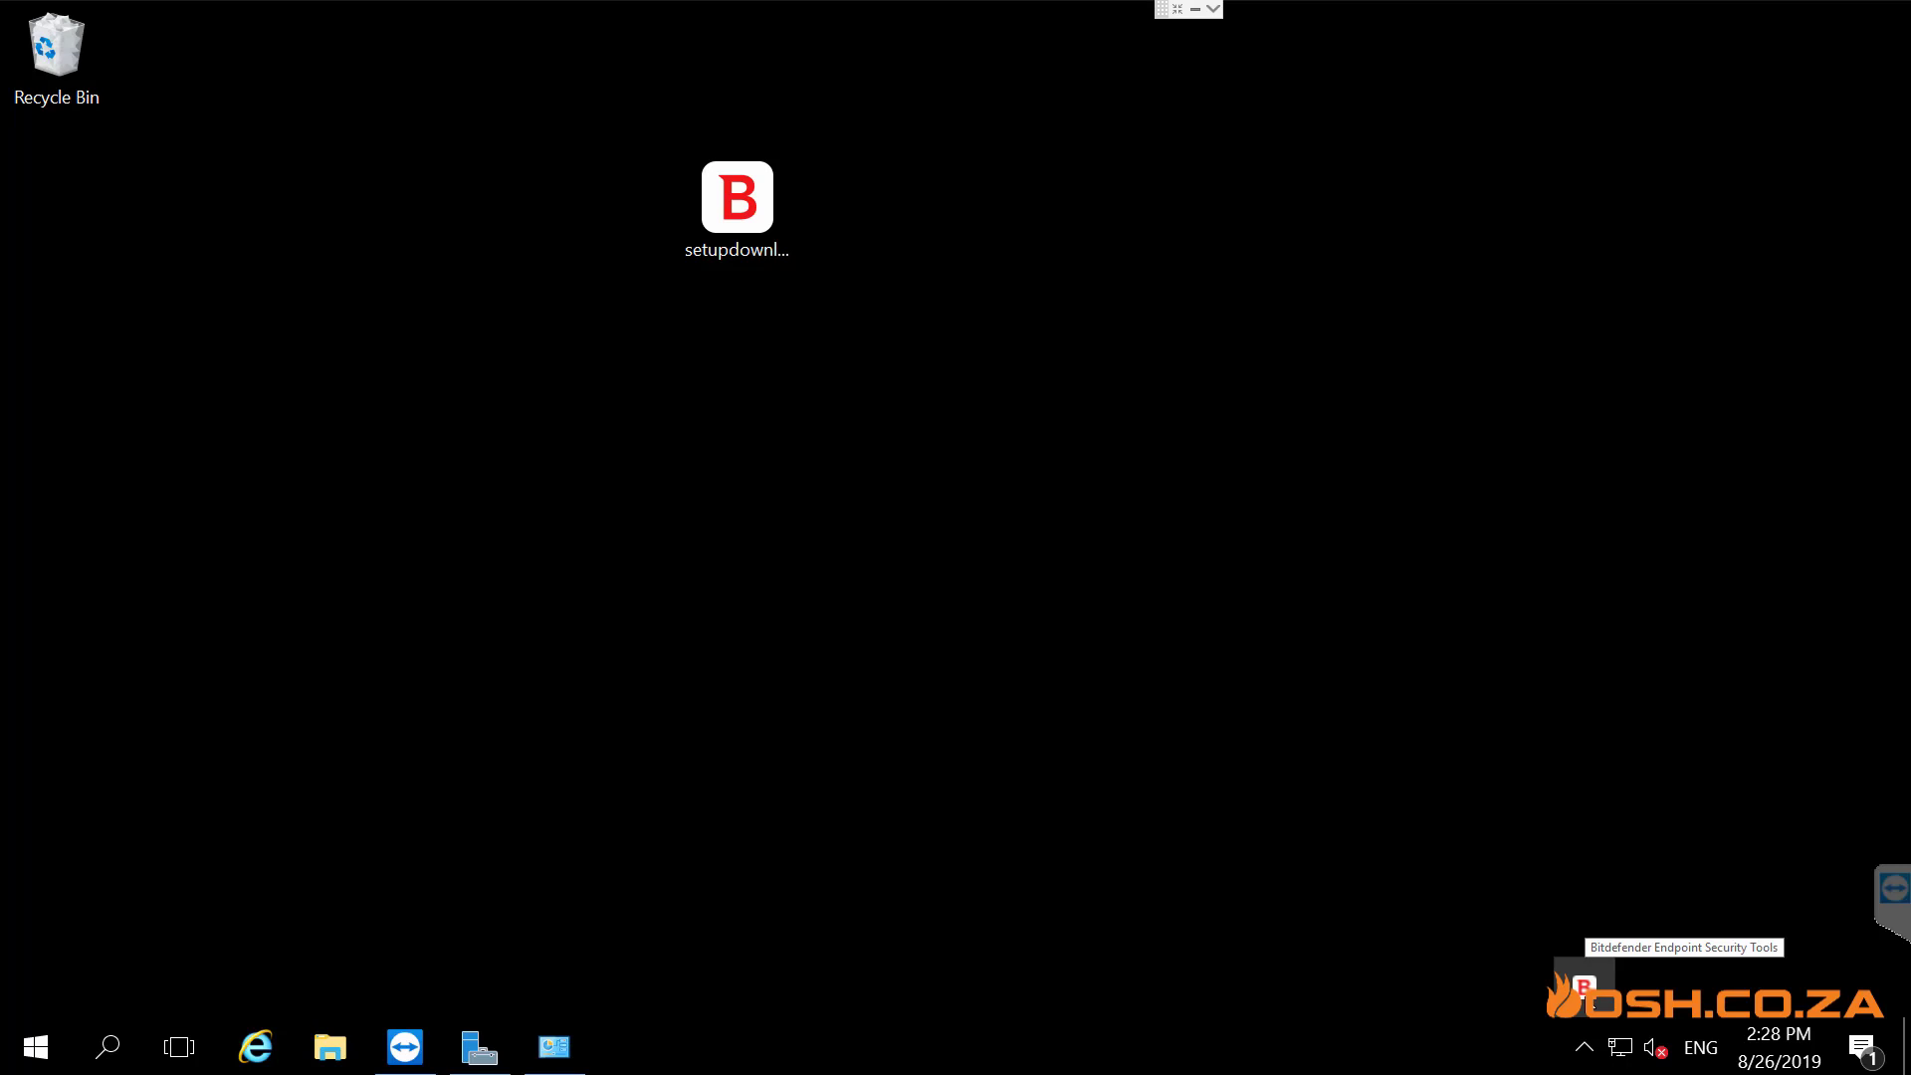
- Open Bitdefender Endpoint Security Tools from the tray and review its reported issue and protection modules
click(1584, 985)
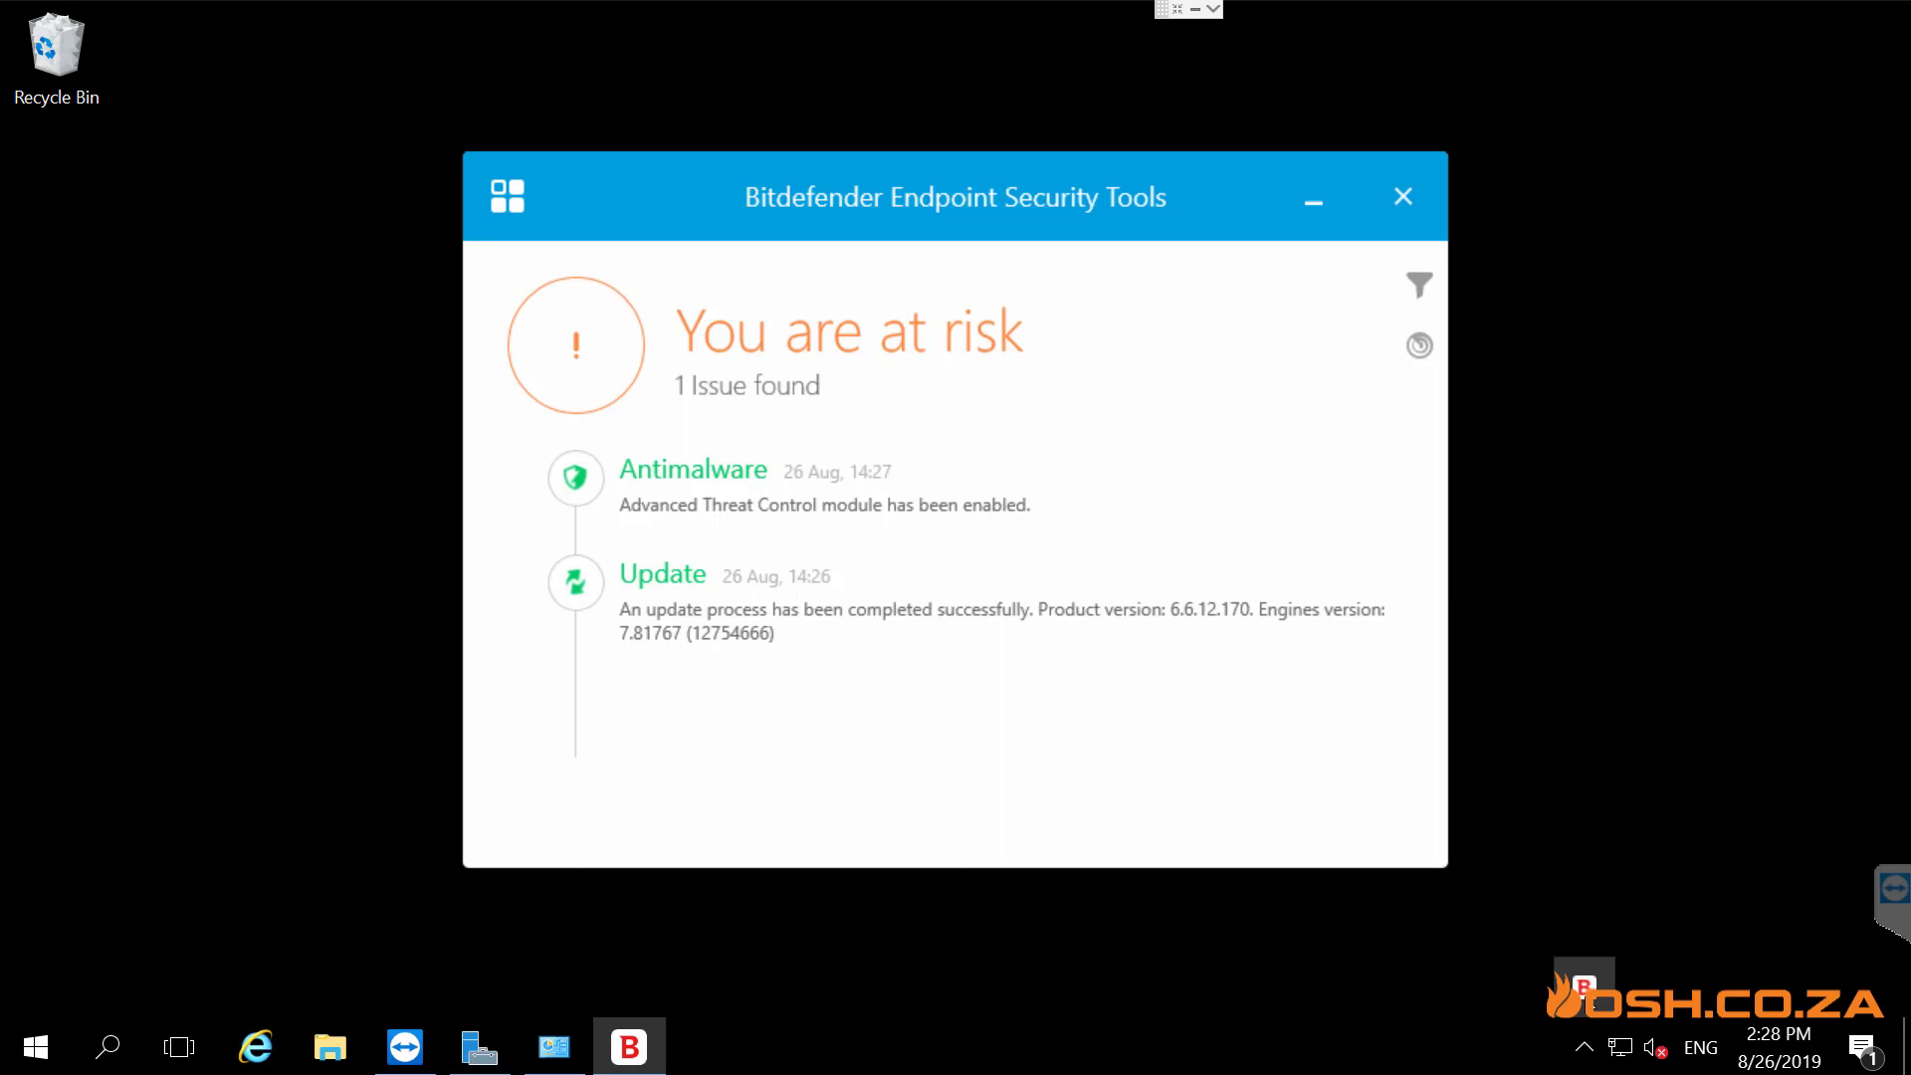
click(577, 348)
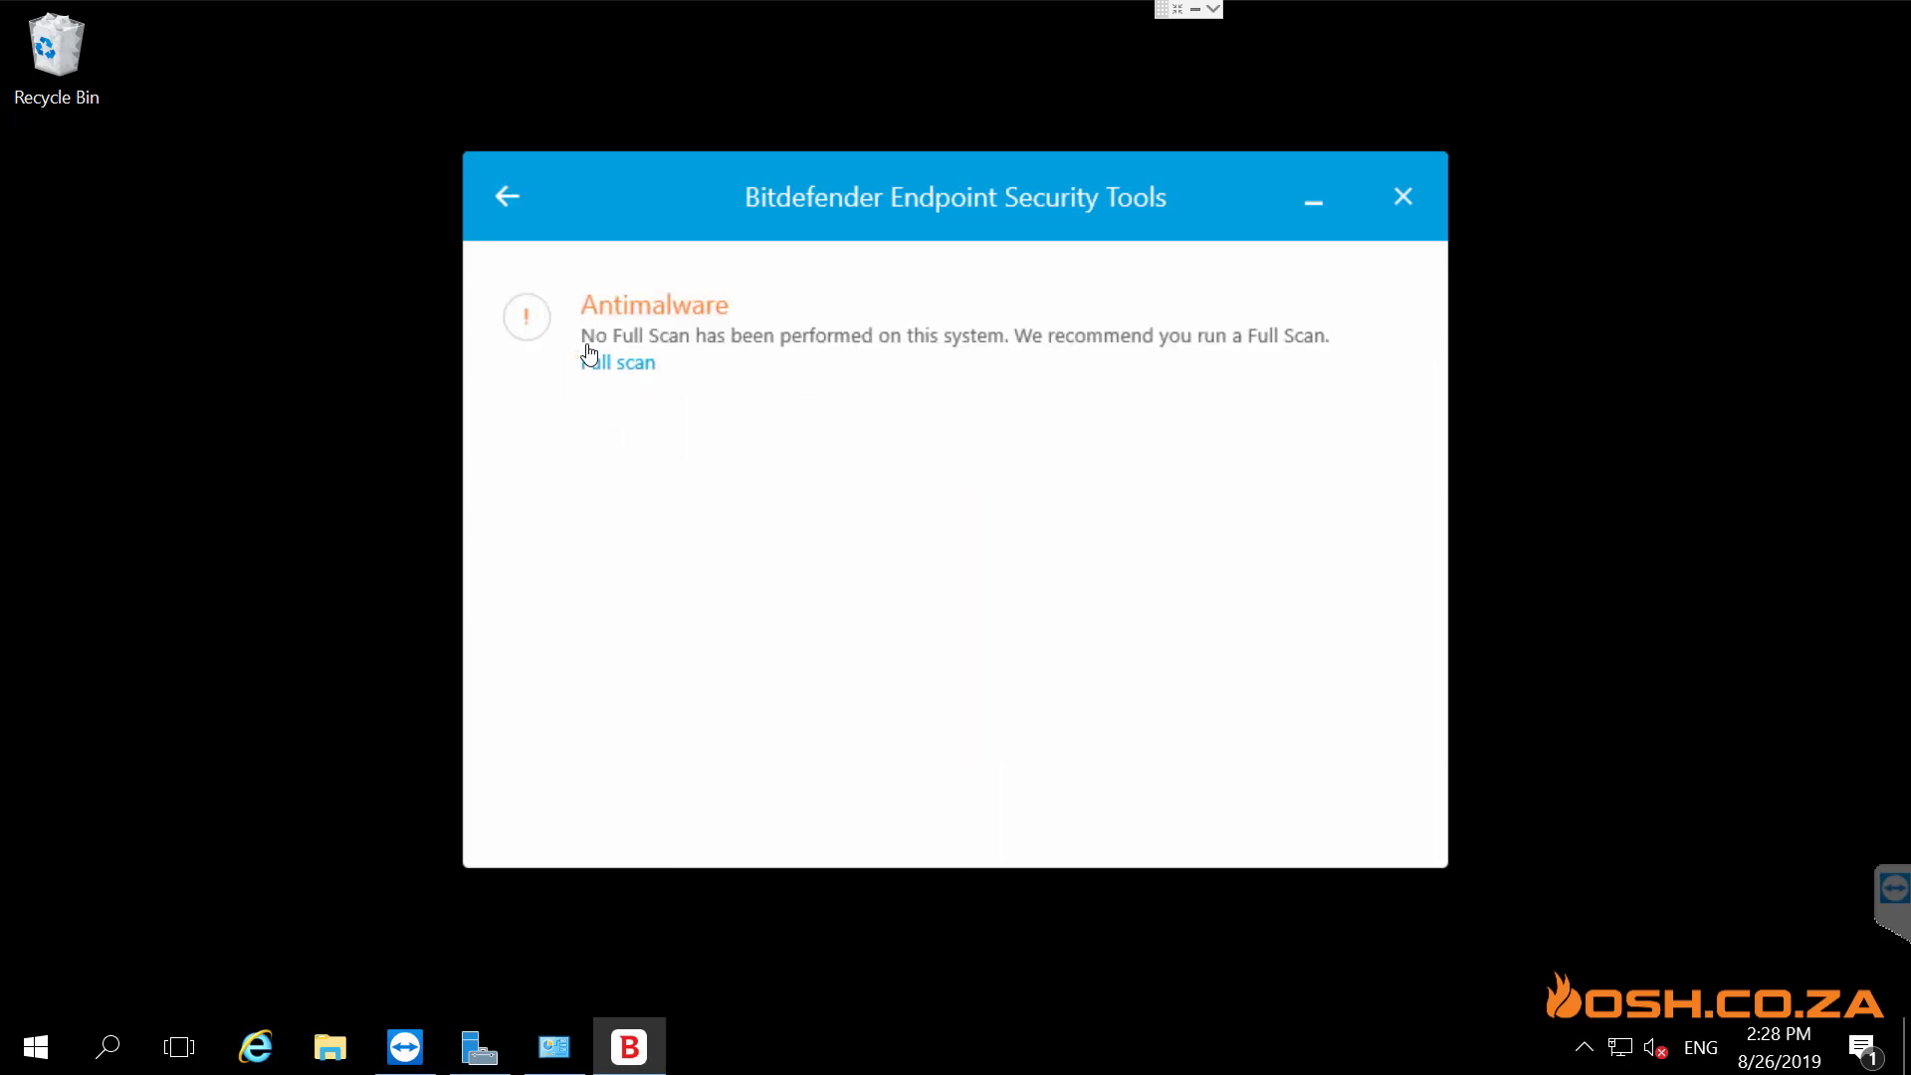
click(508, 196)
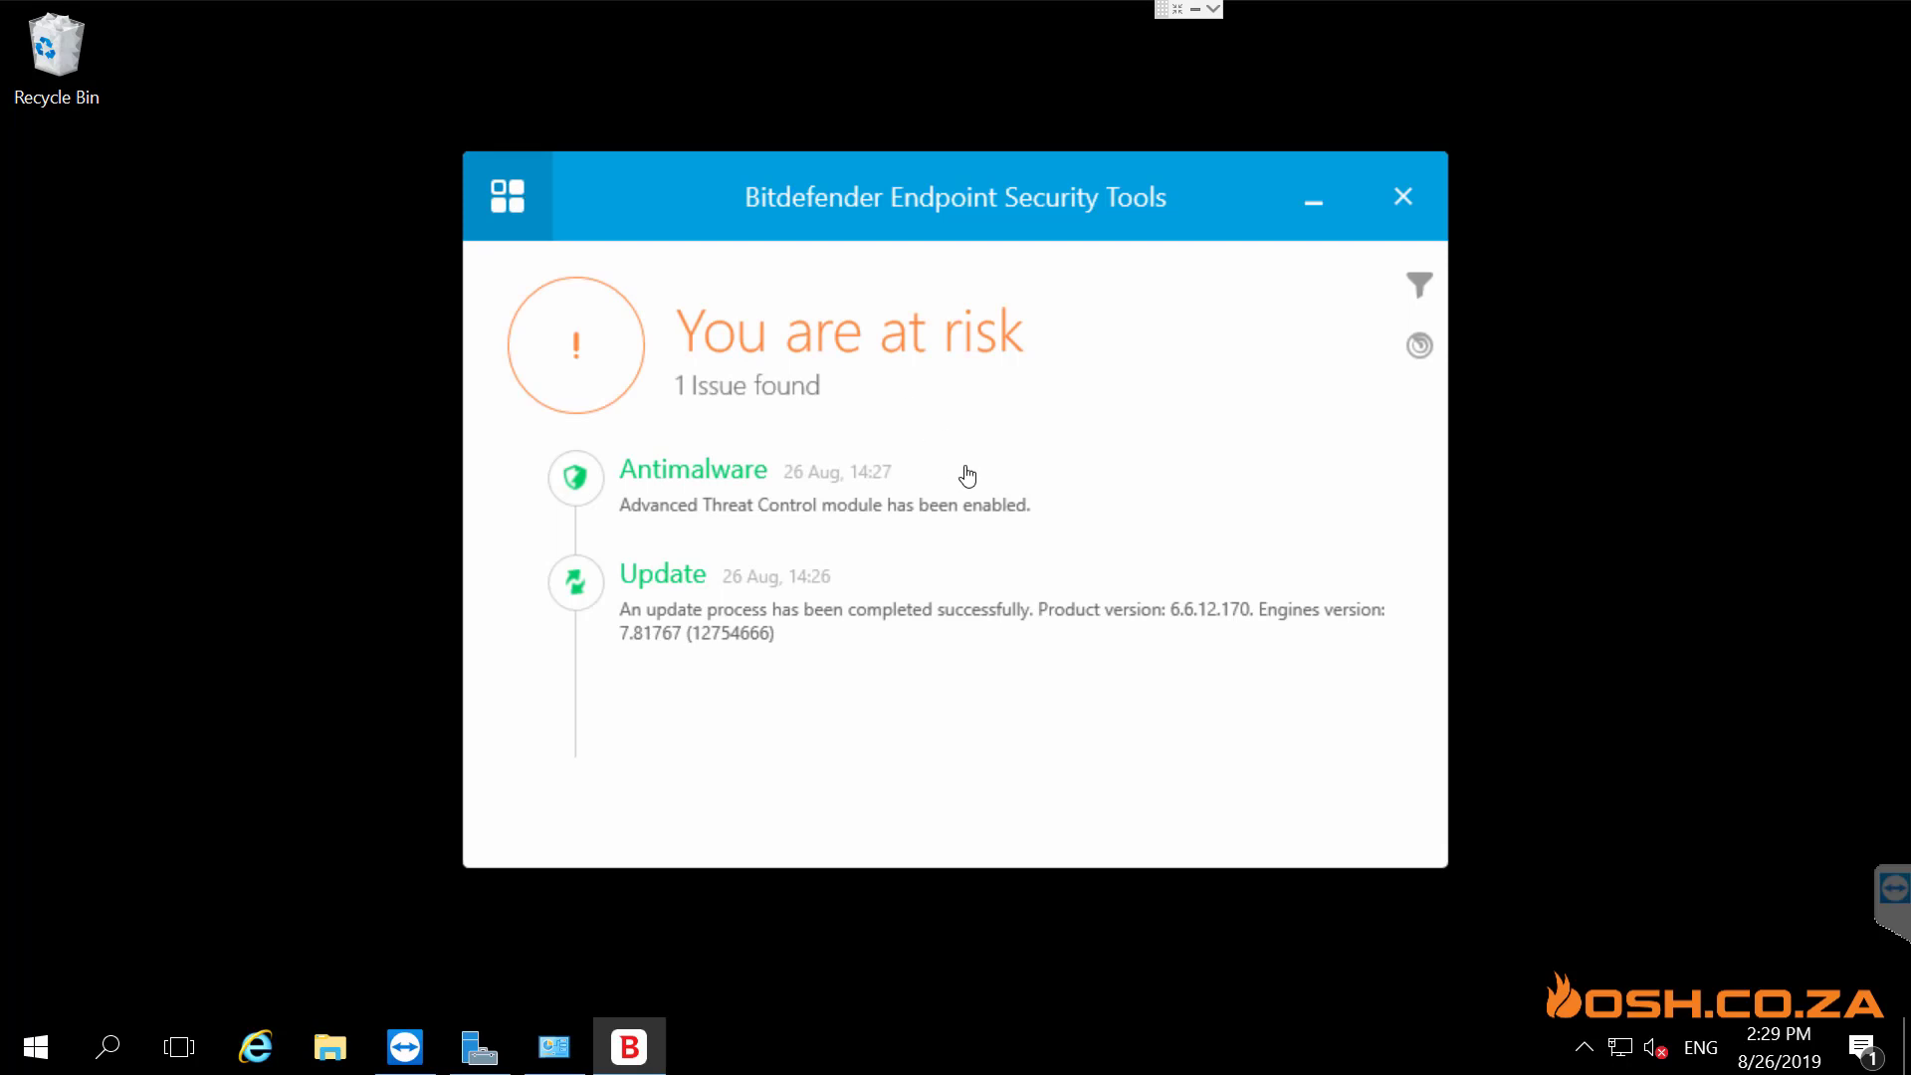
click(495, 199)
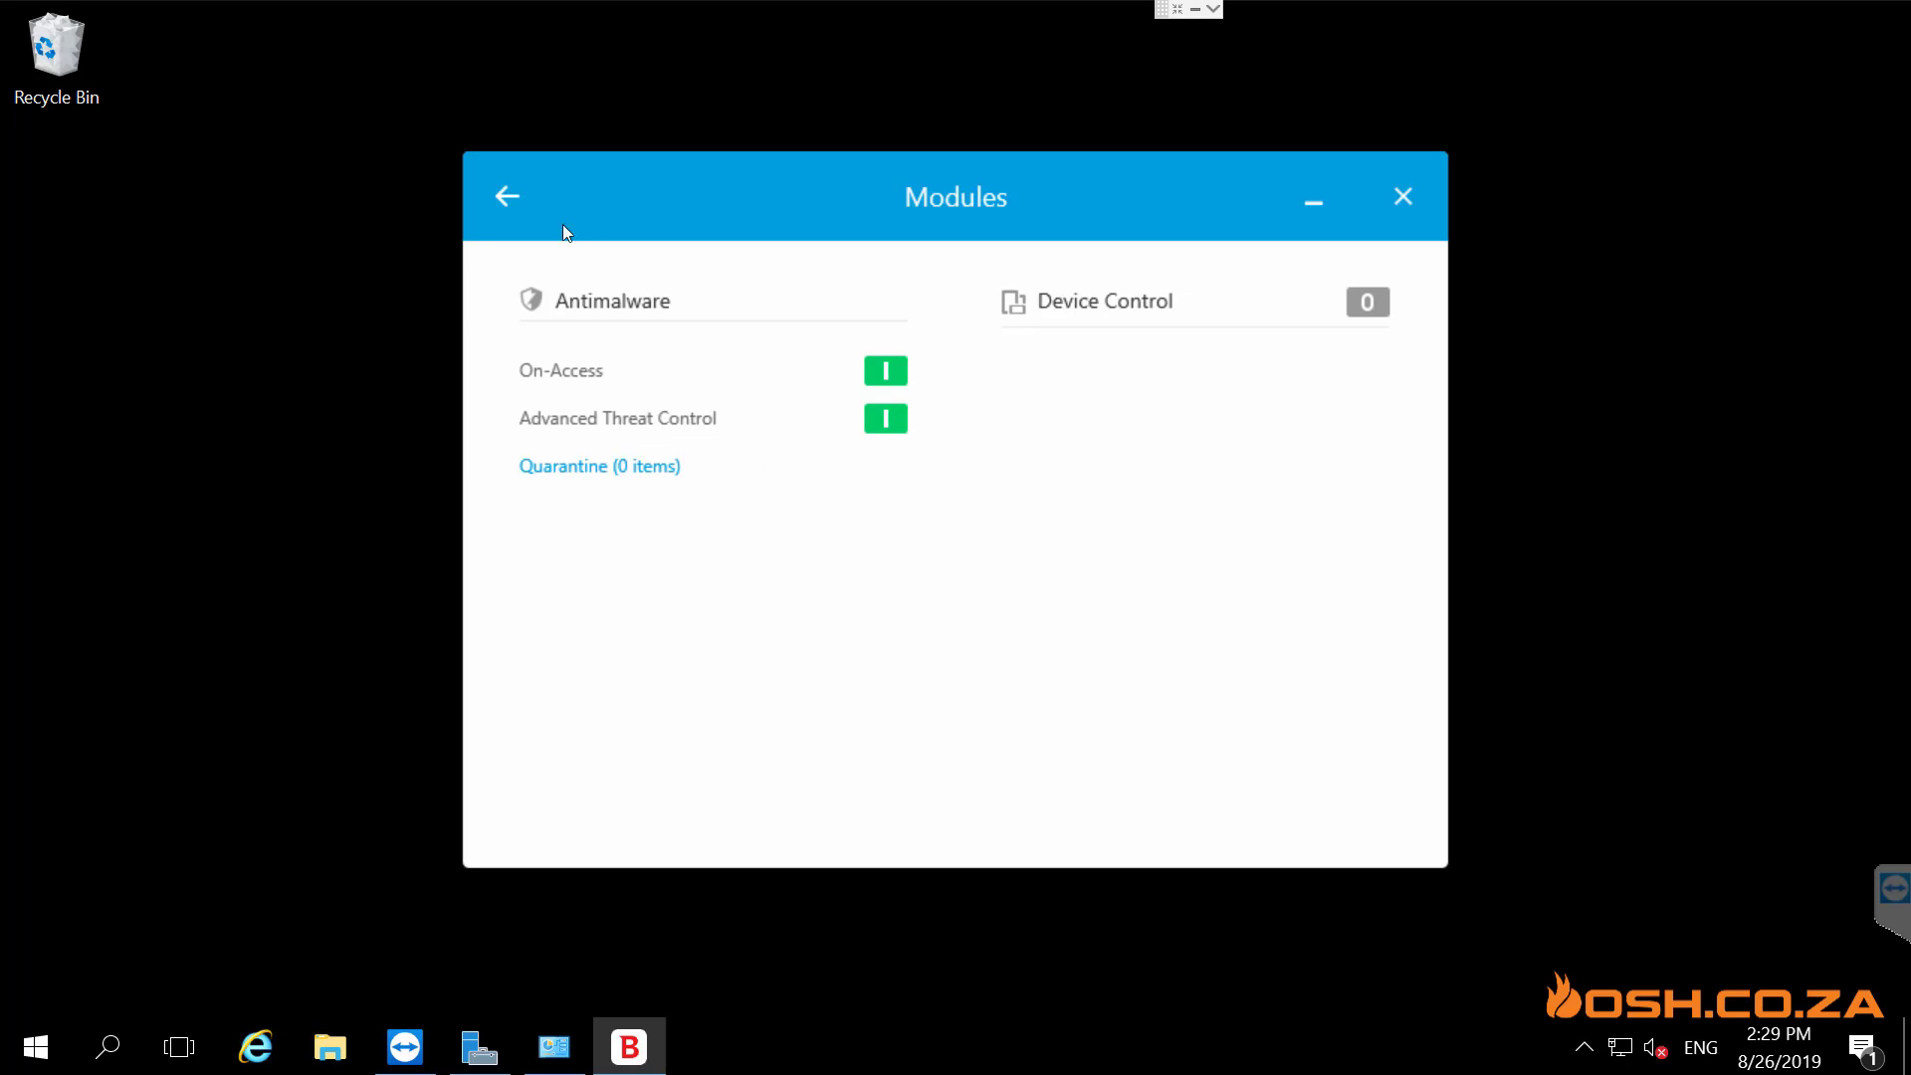
click(512, 199)
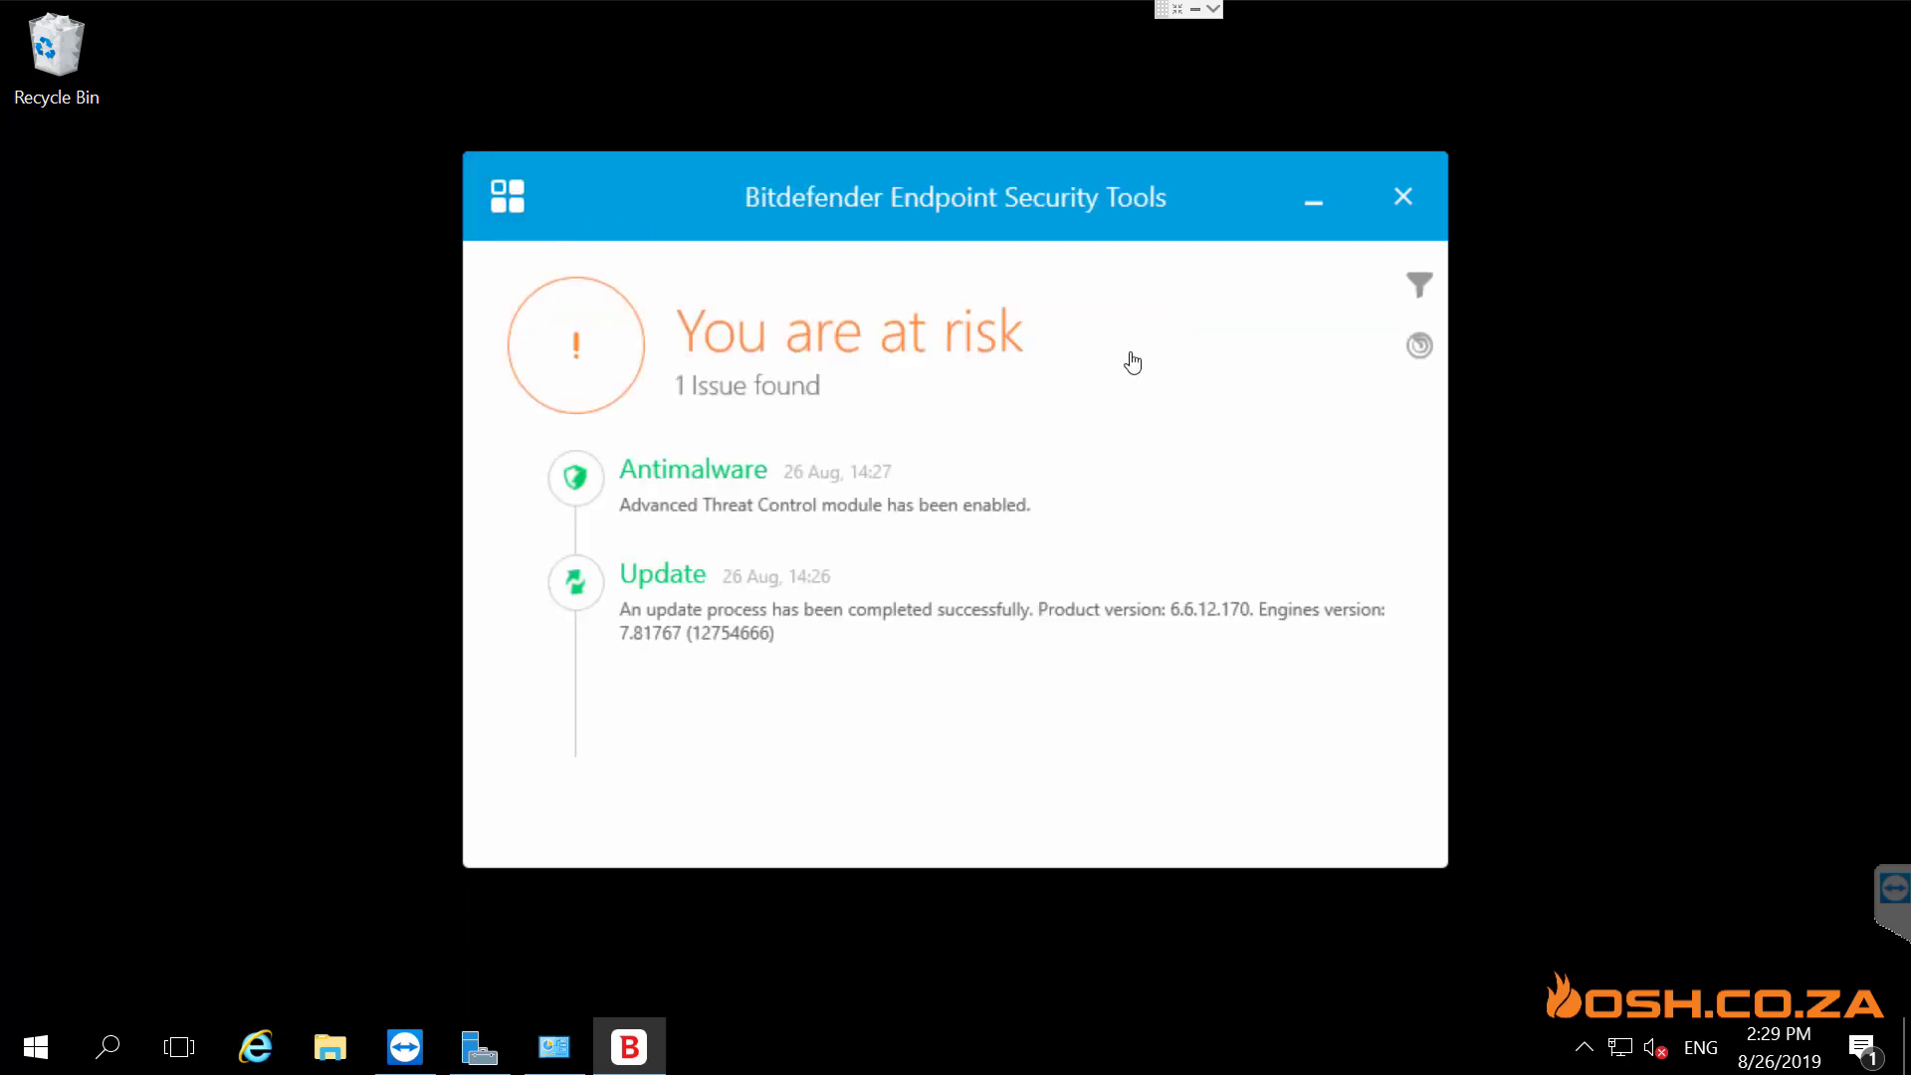
- Start a Check for Updates from the agent's scan tasks panel
click(1420, 348)
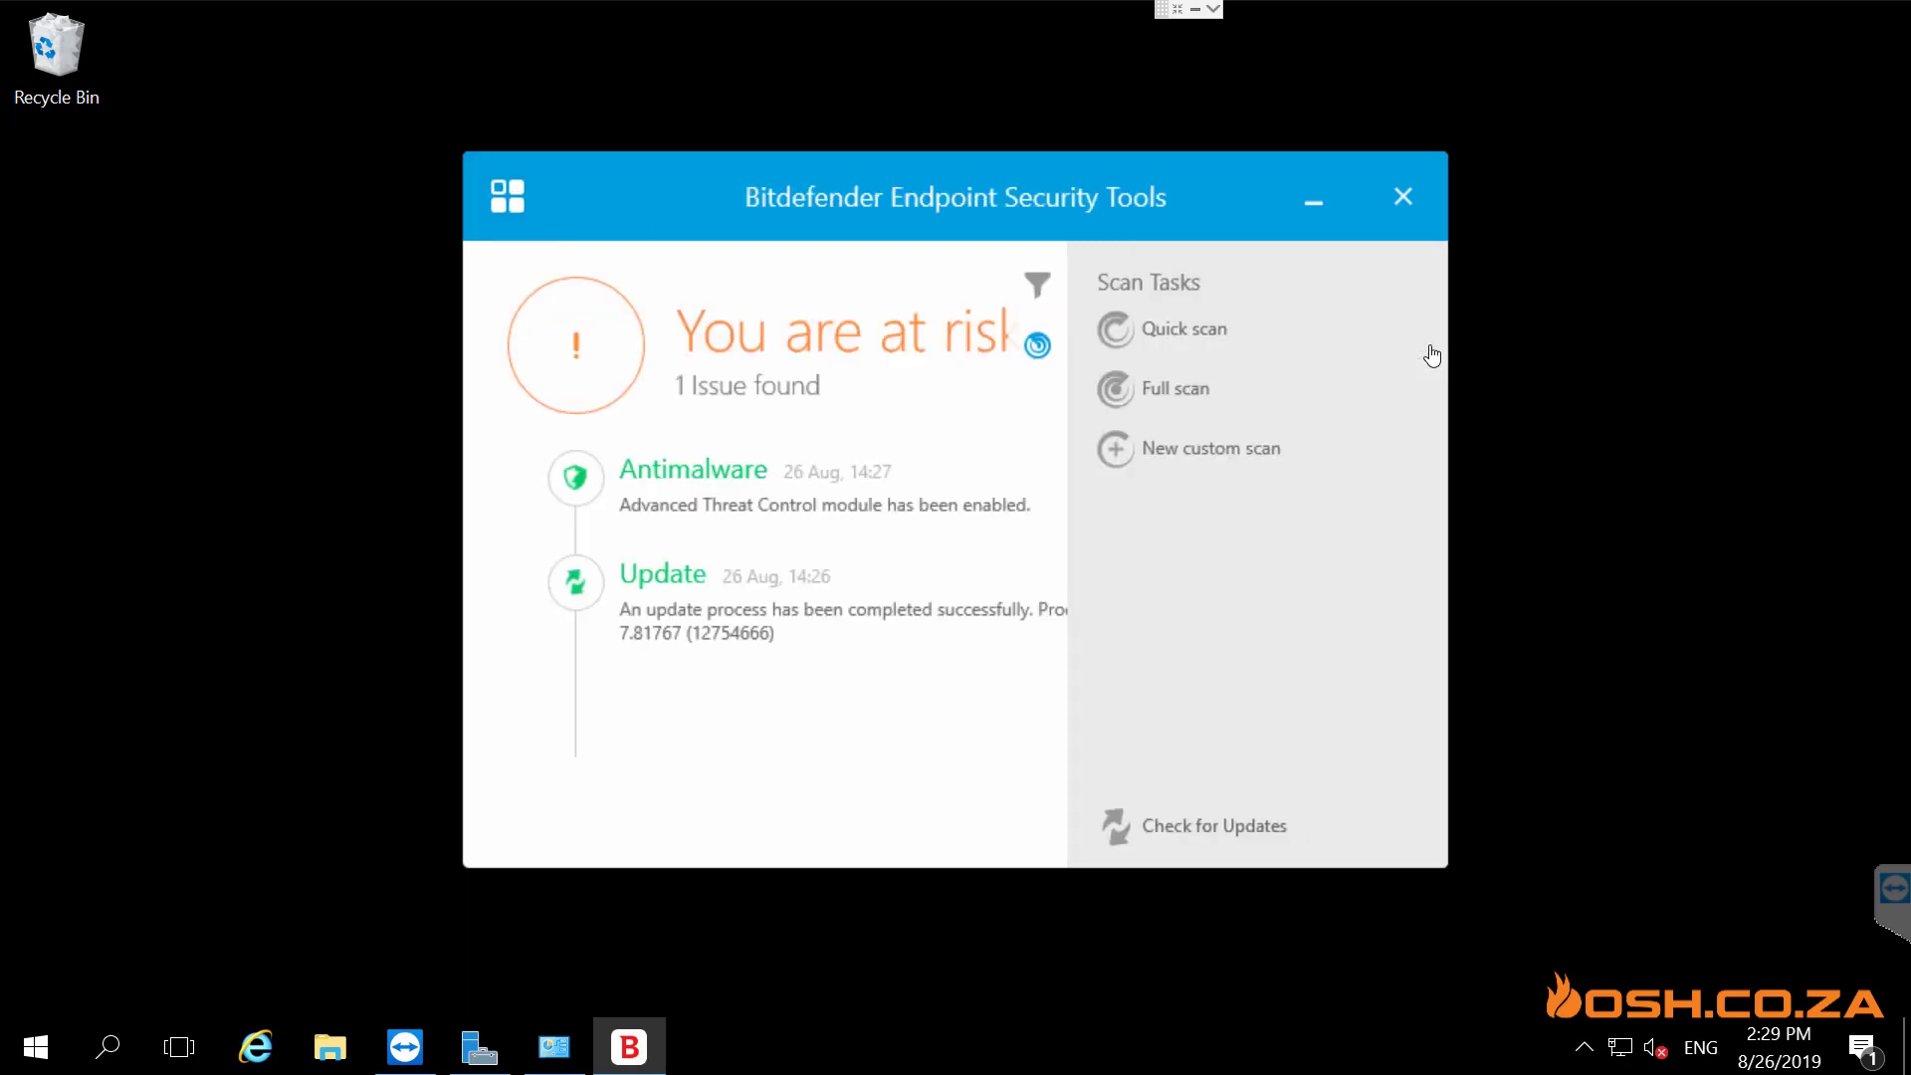
click(1217, 834)
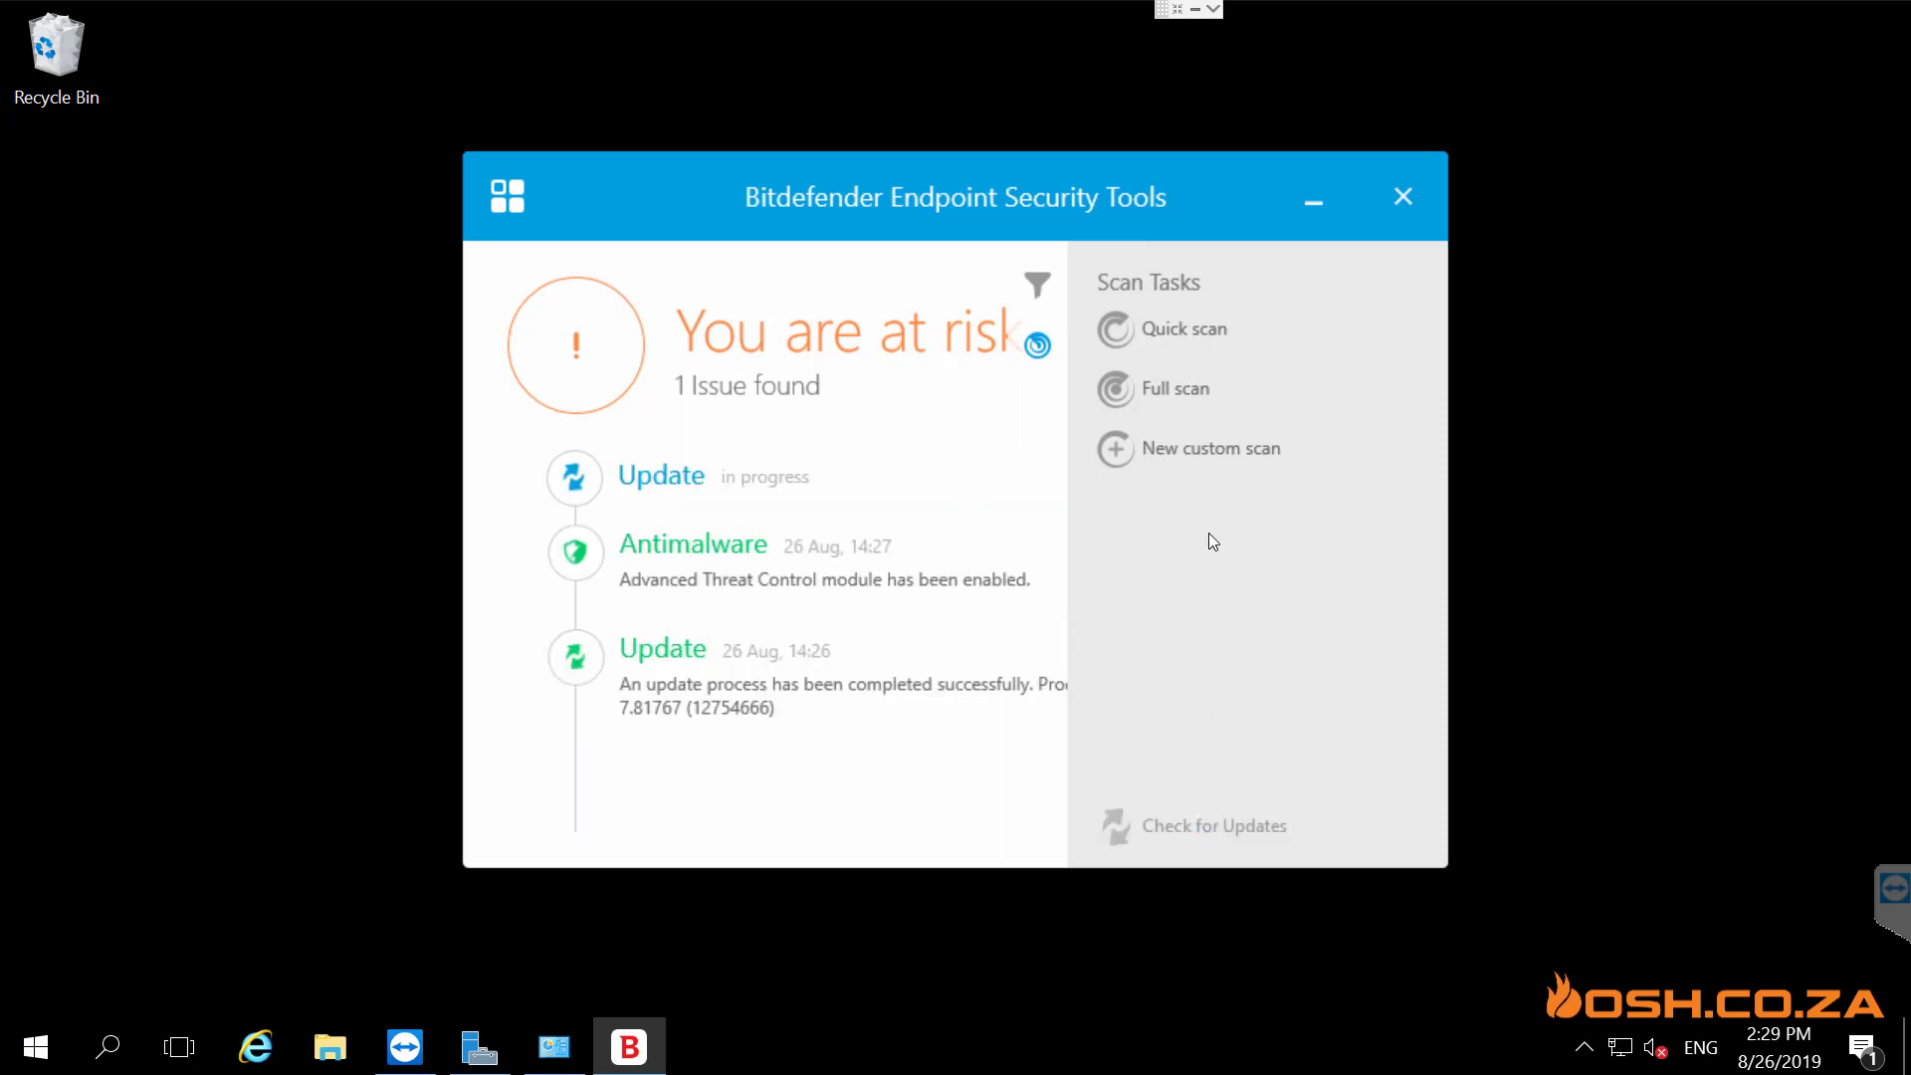
click(1038, 346)
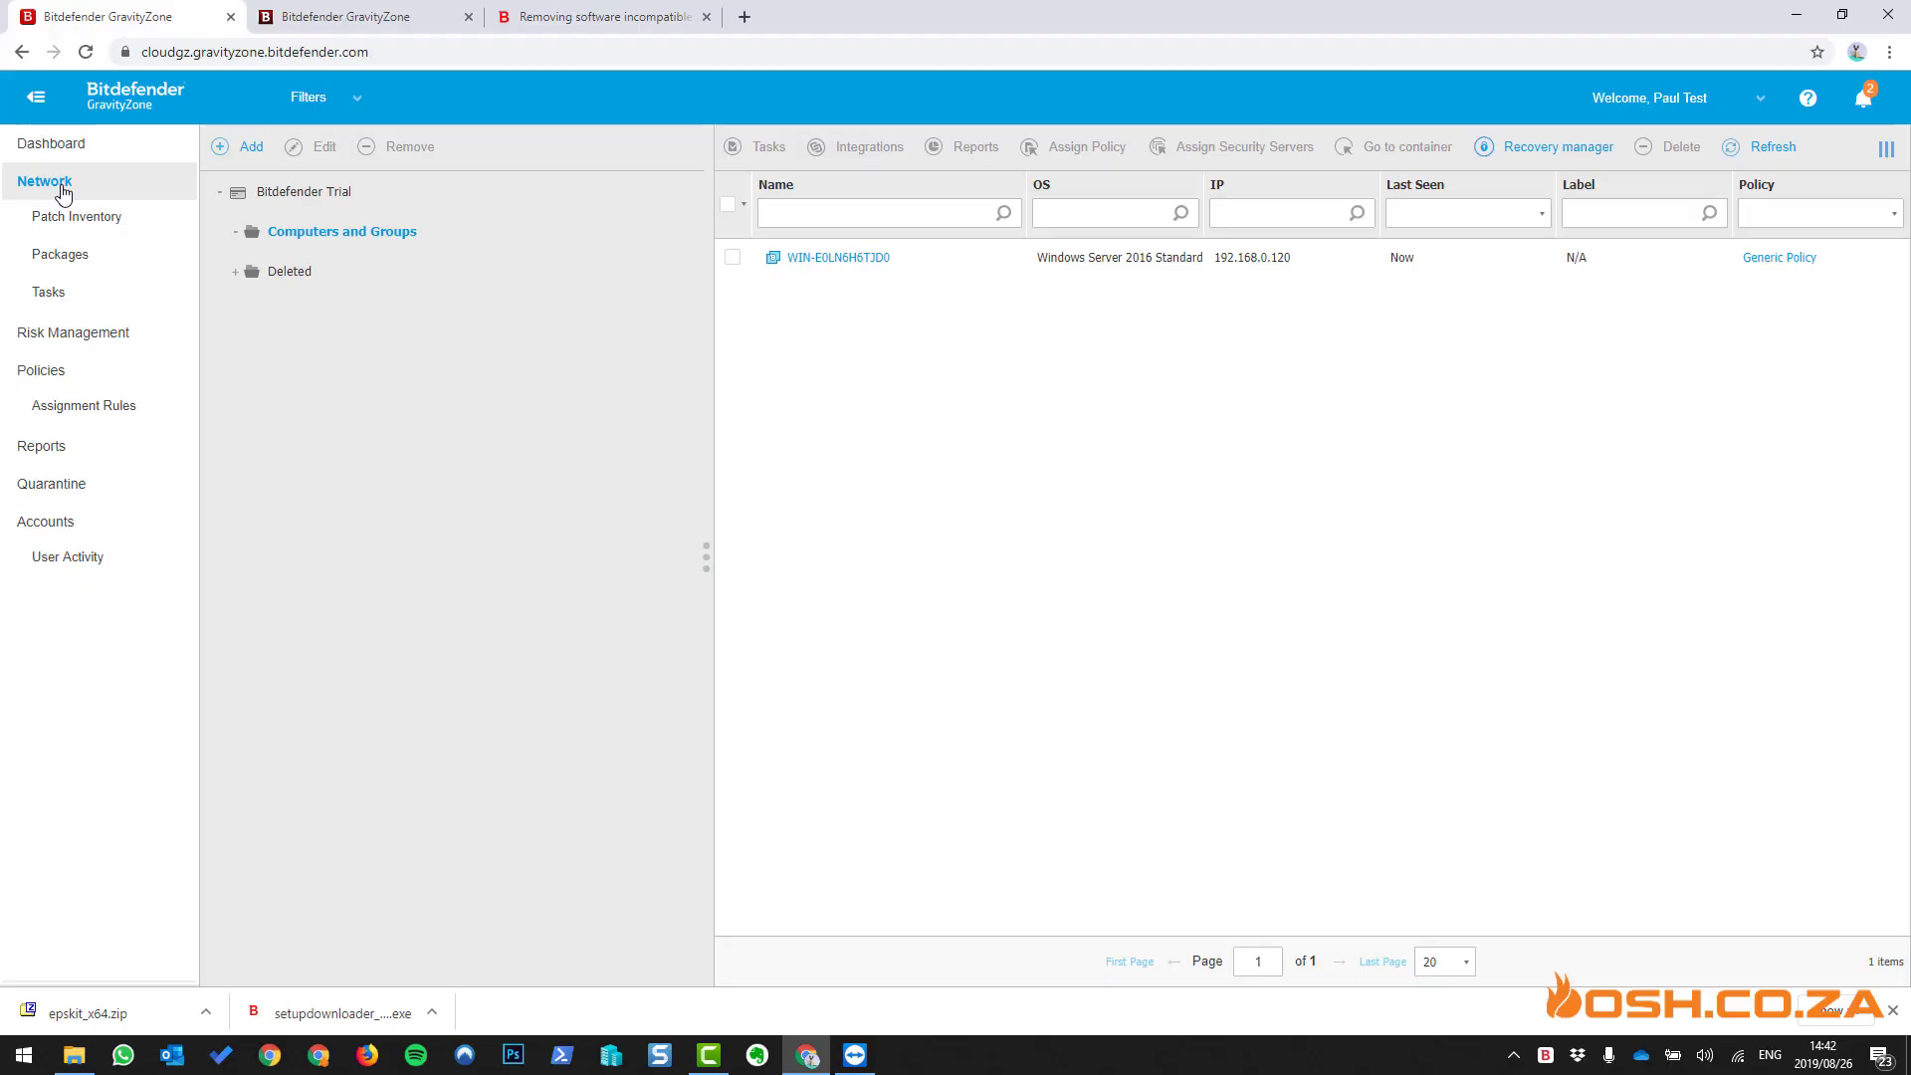
- Extract the downloaded epskit_x64.zip with 7-Zip into an epskit_x64 folder
click(206, 1009)
click(267, 941)
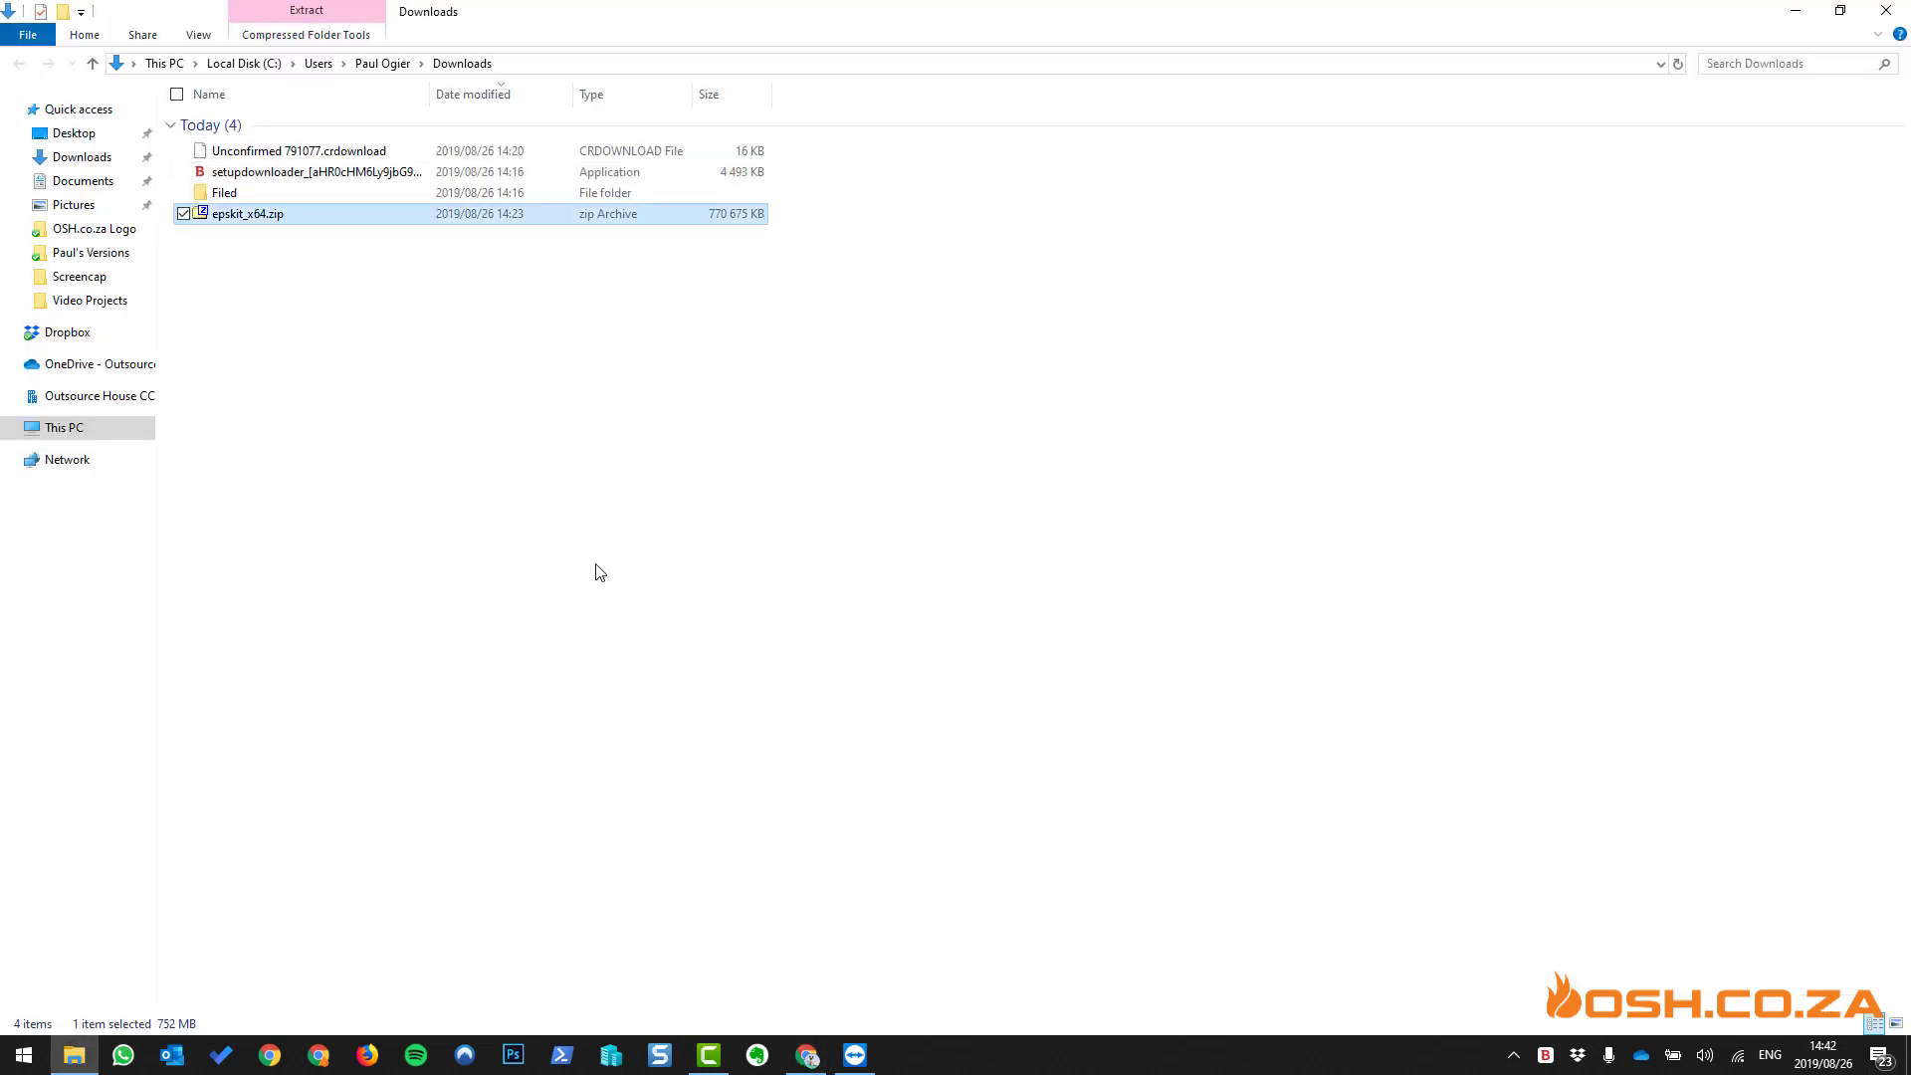
right_click(255, 217)
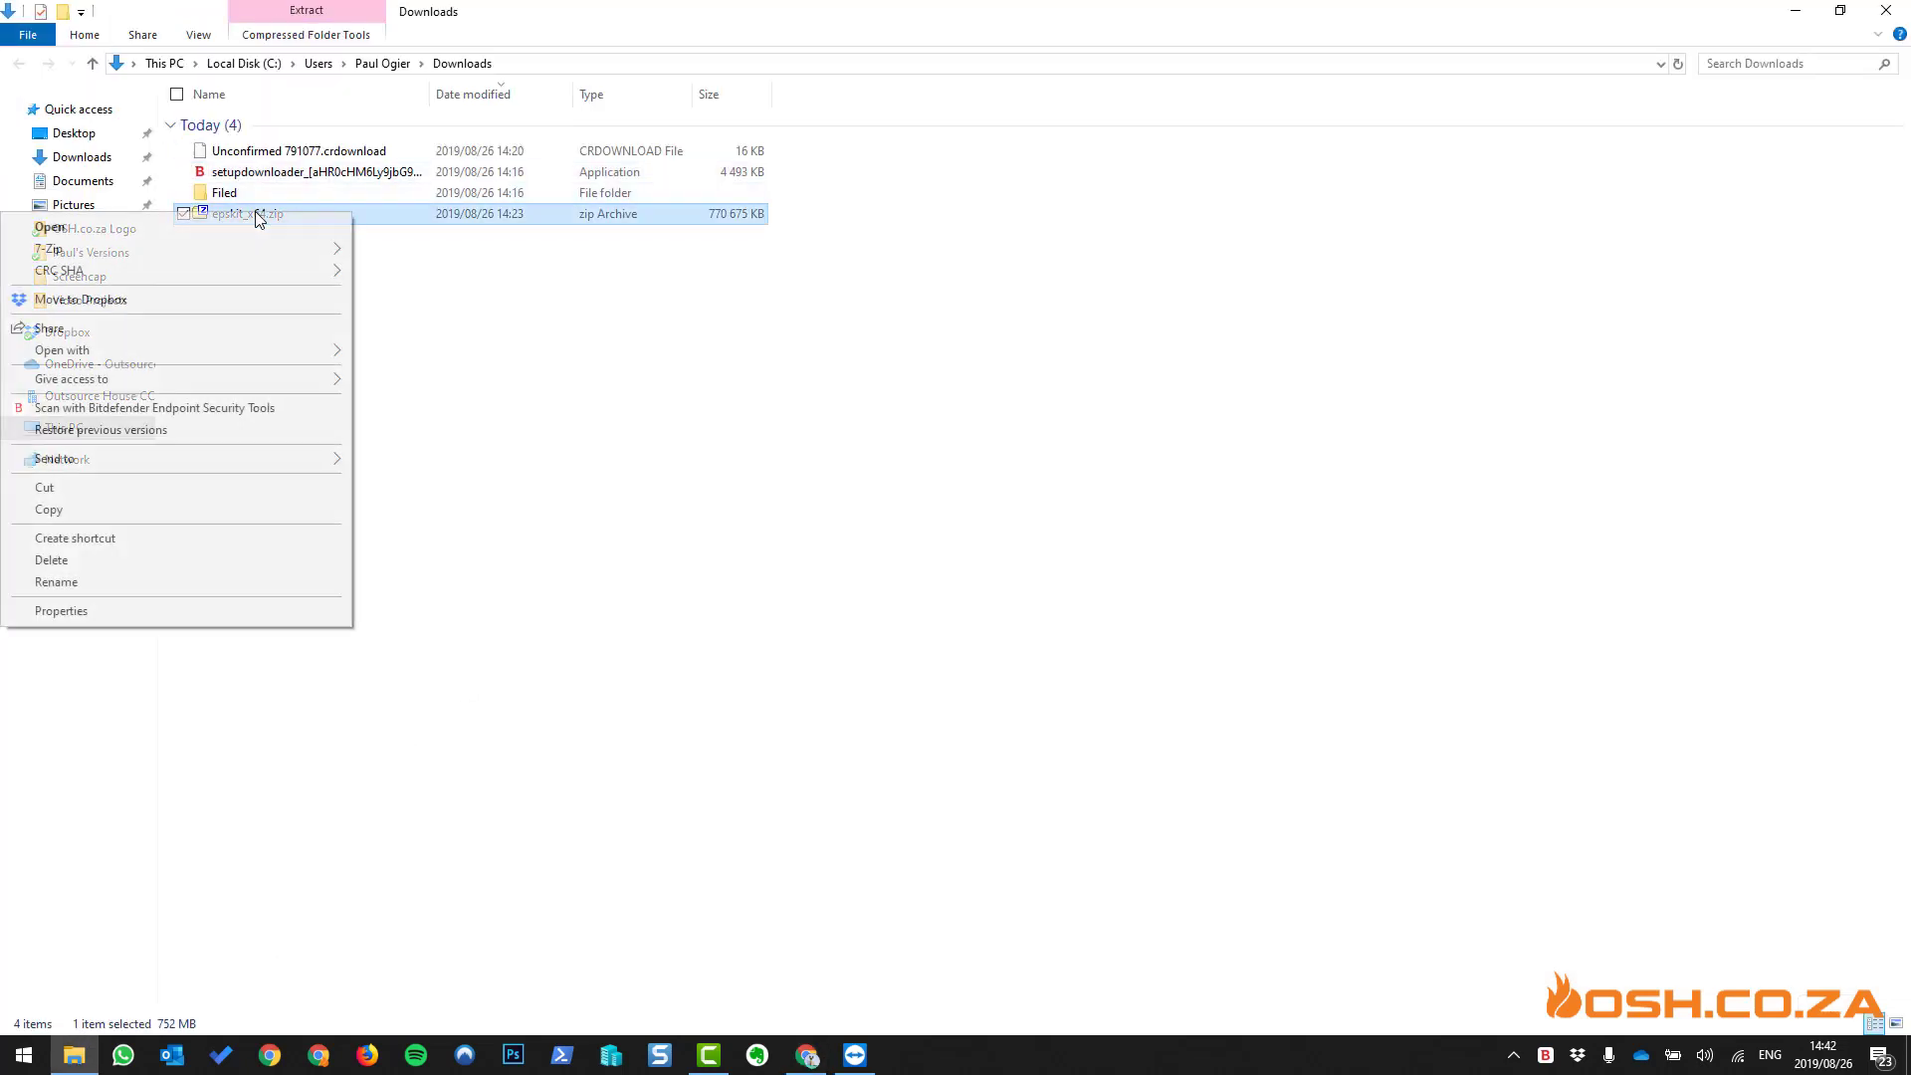
mouse_move(262, 257)
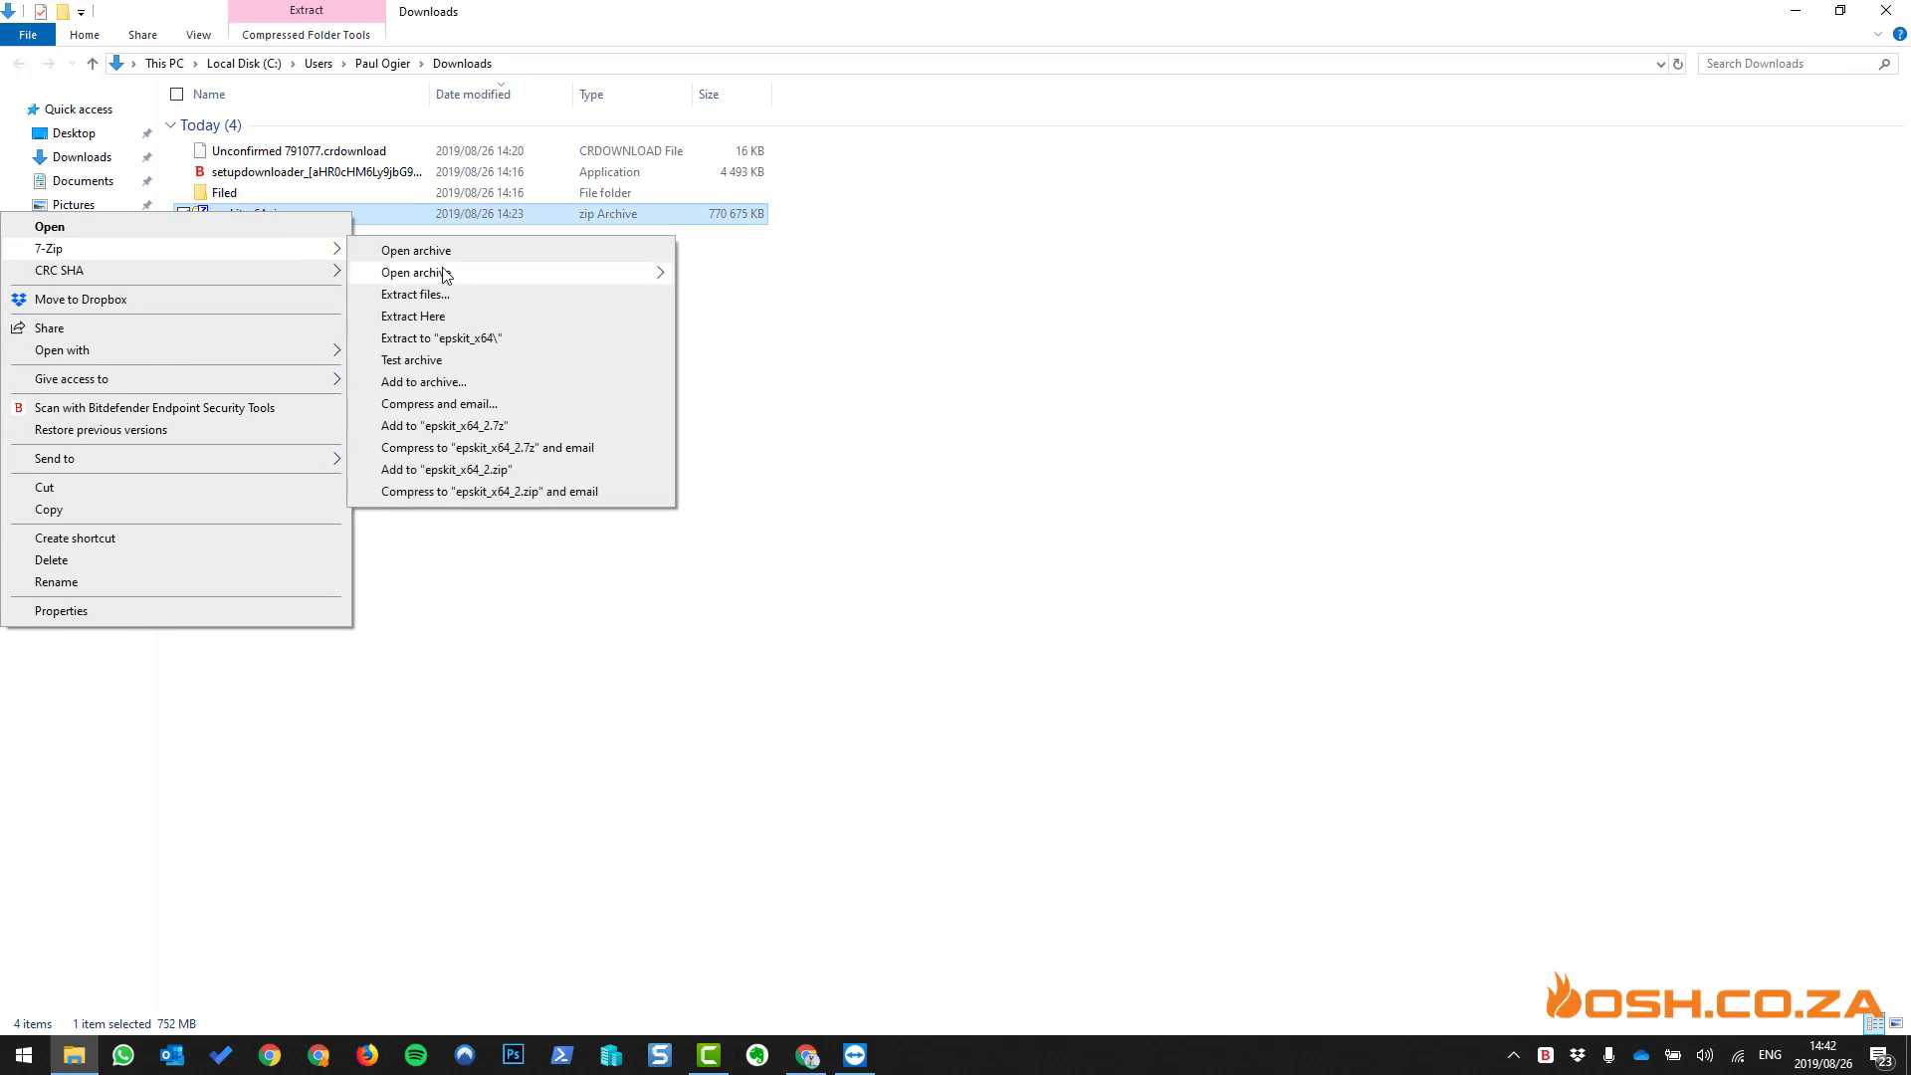
click(482, 338)
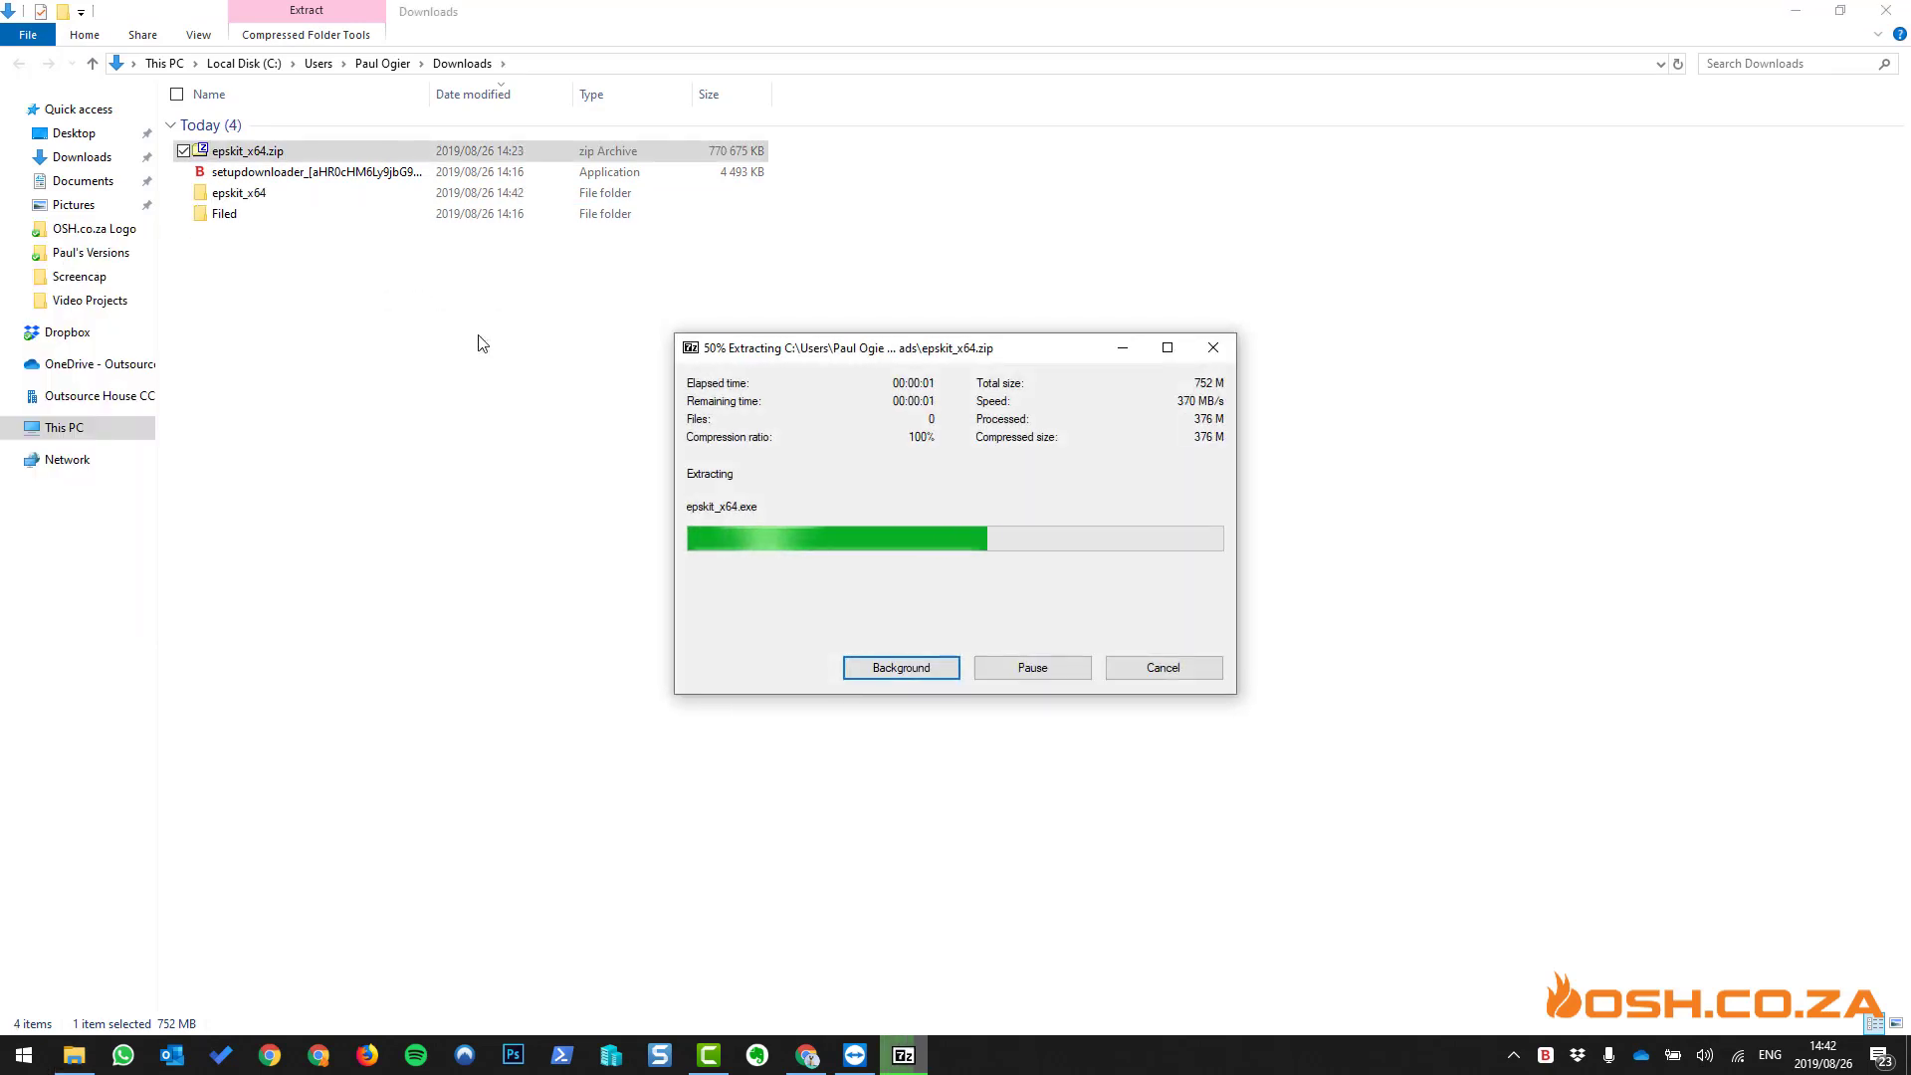
- Open the epskit_x64 folder and open installer.xml in Notepad
double_click(257, 198)
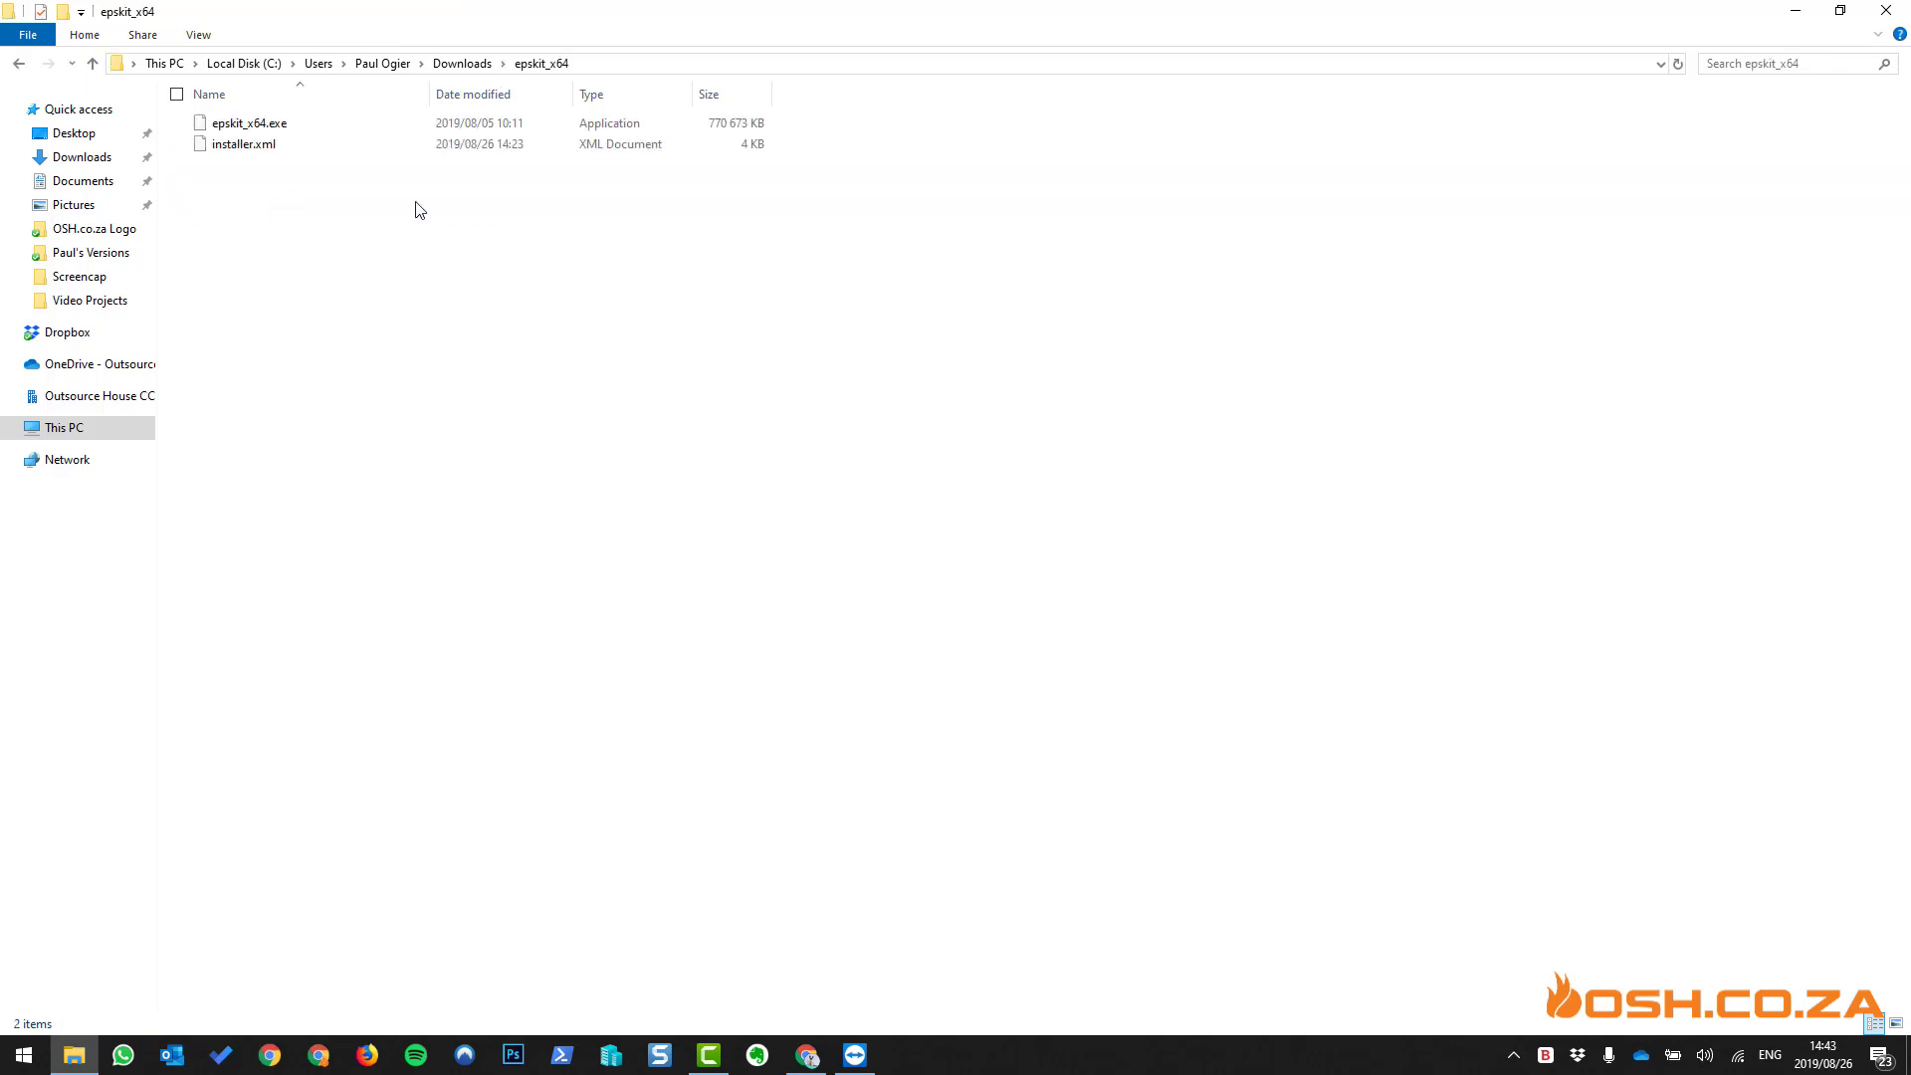
click(239, 124)
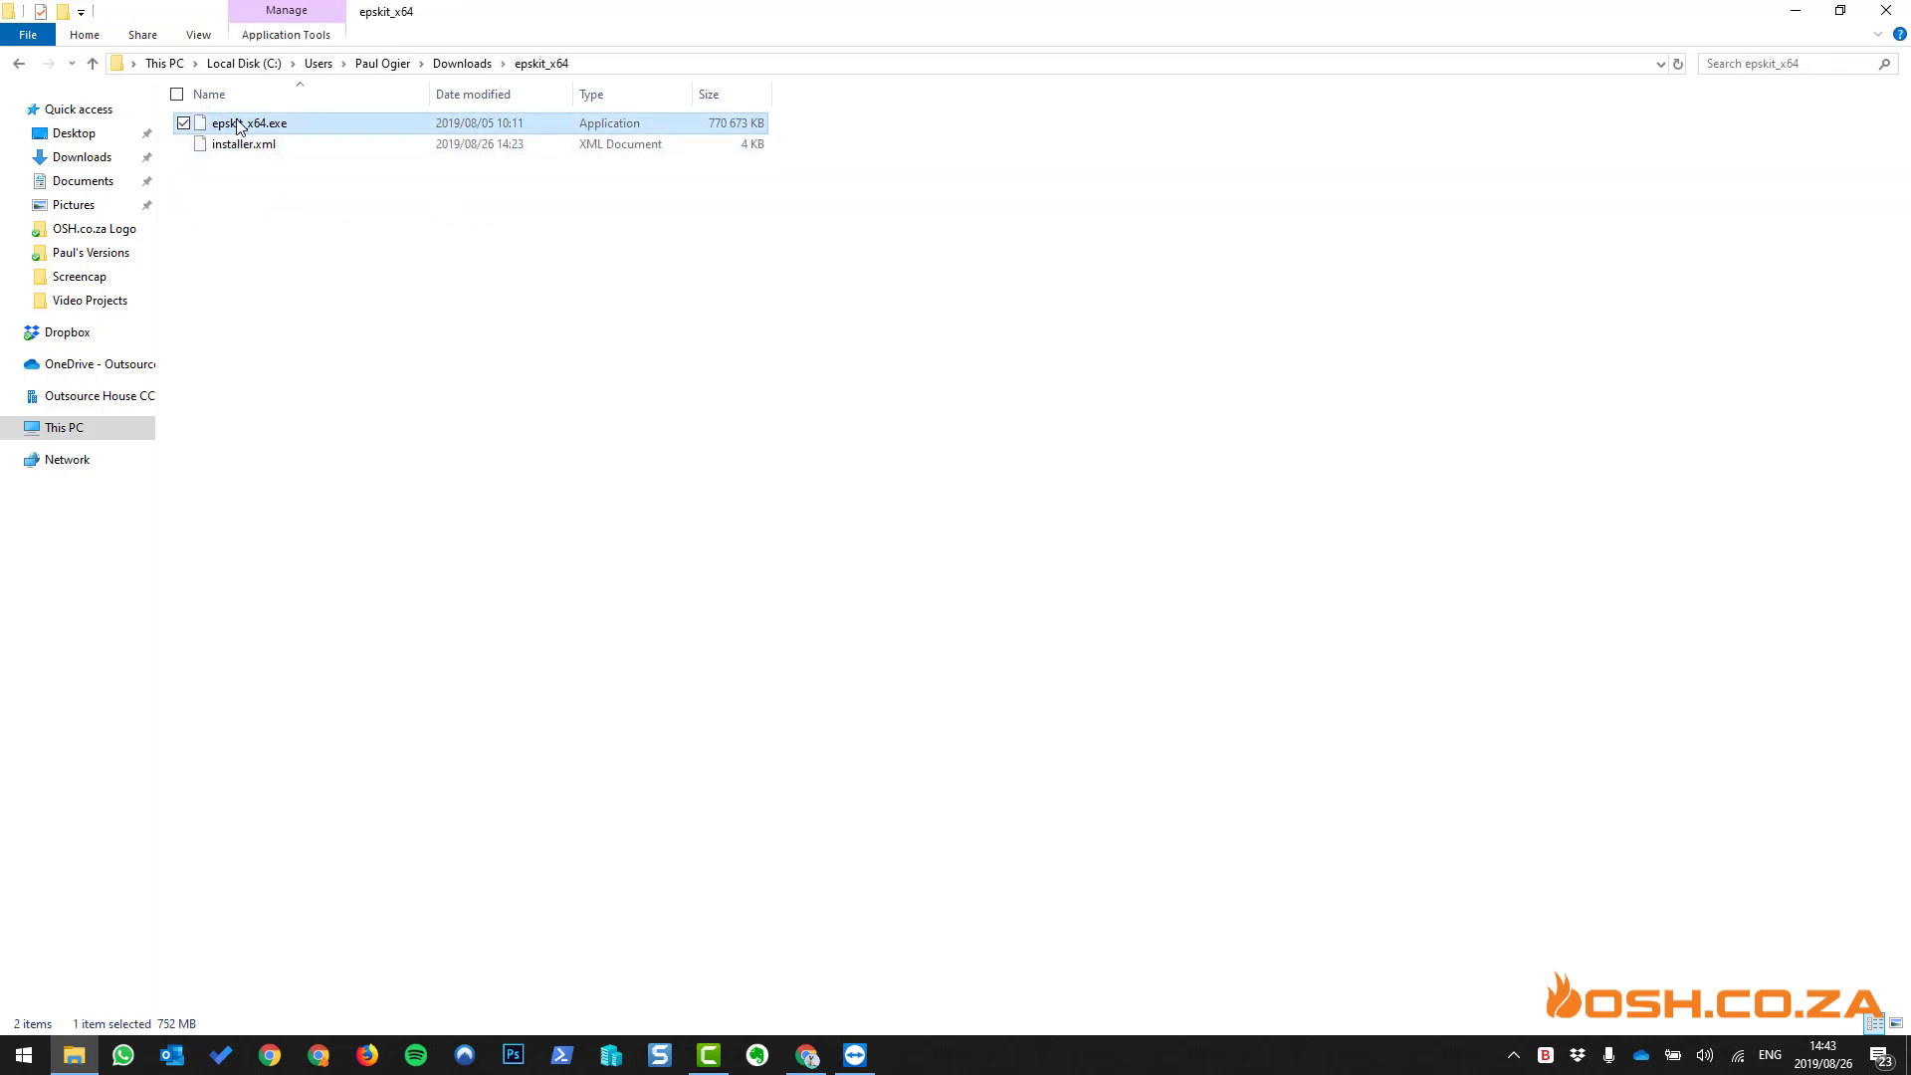
click(243, 146)
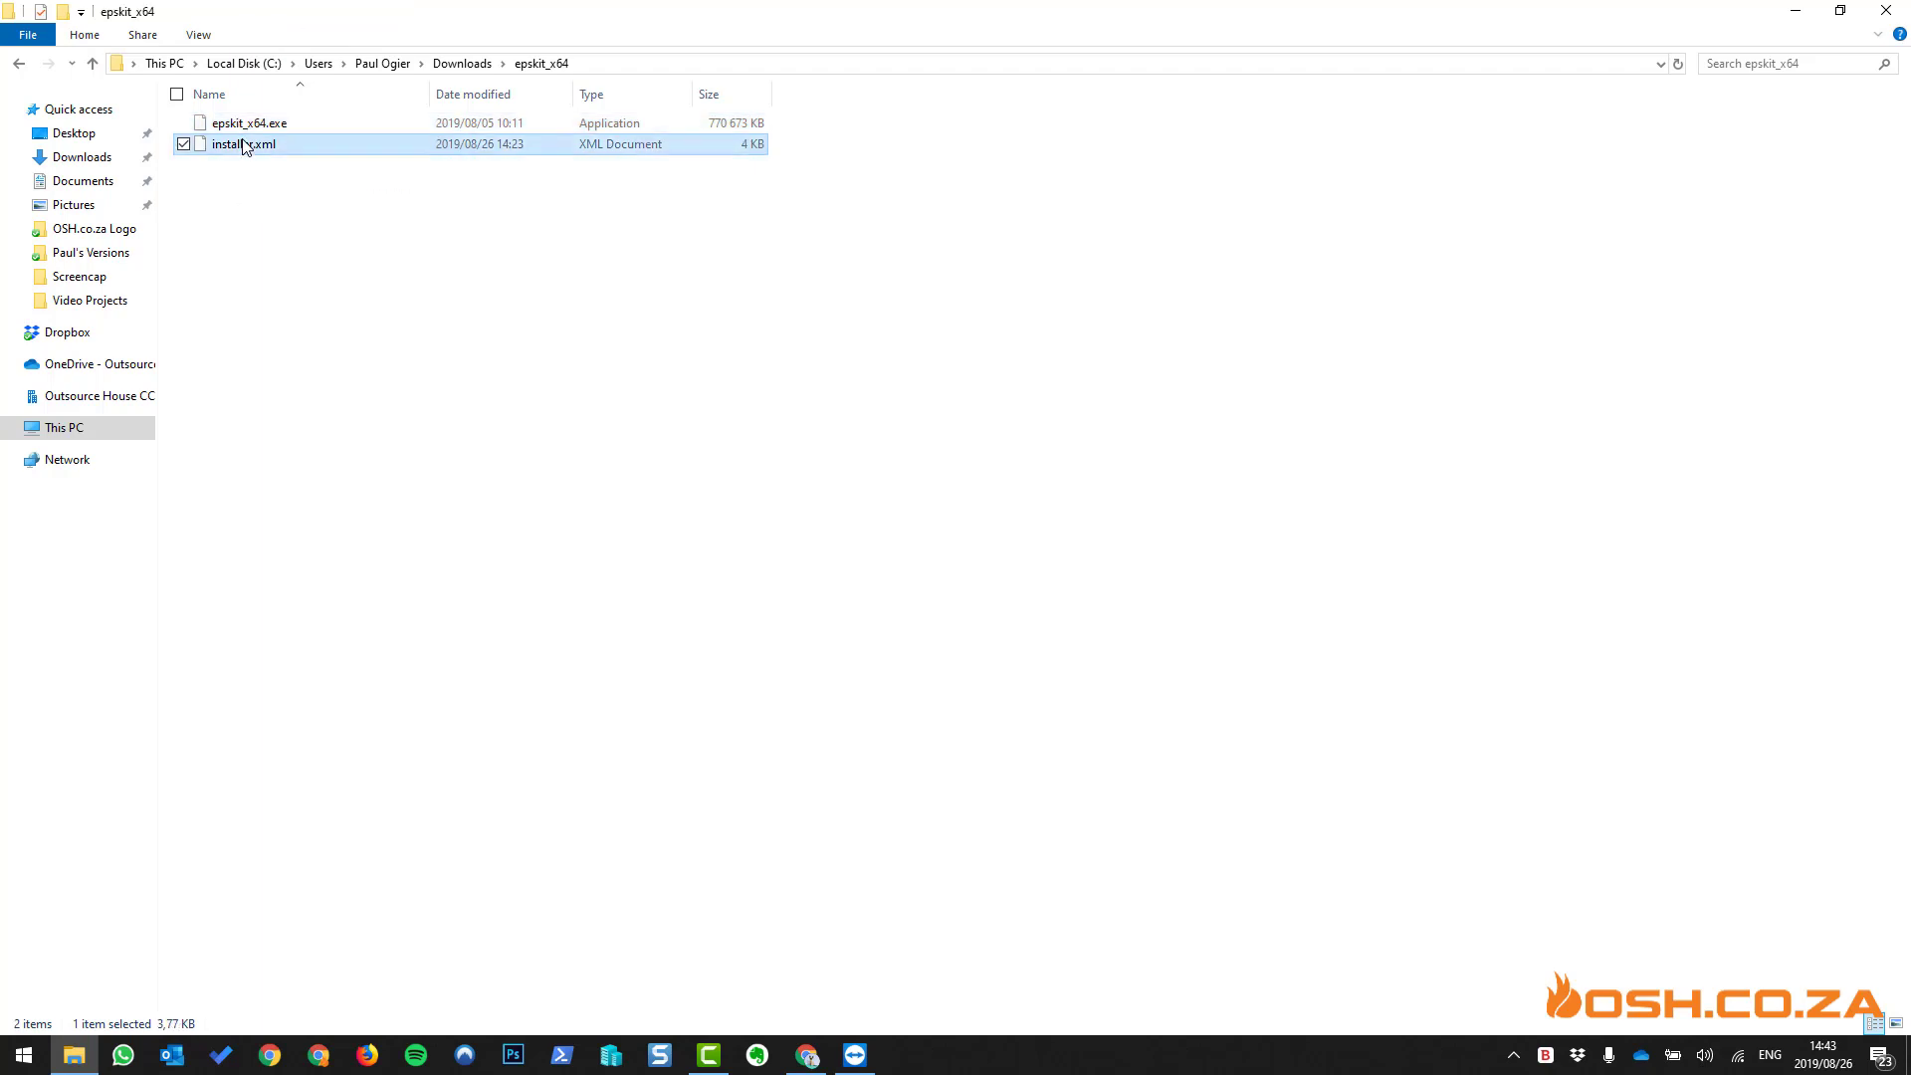
click(267, 125)
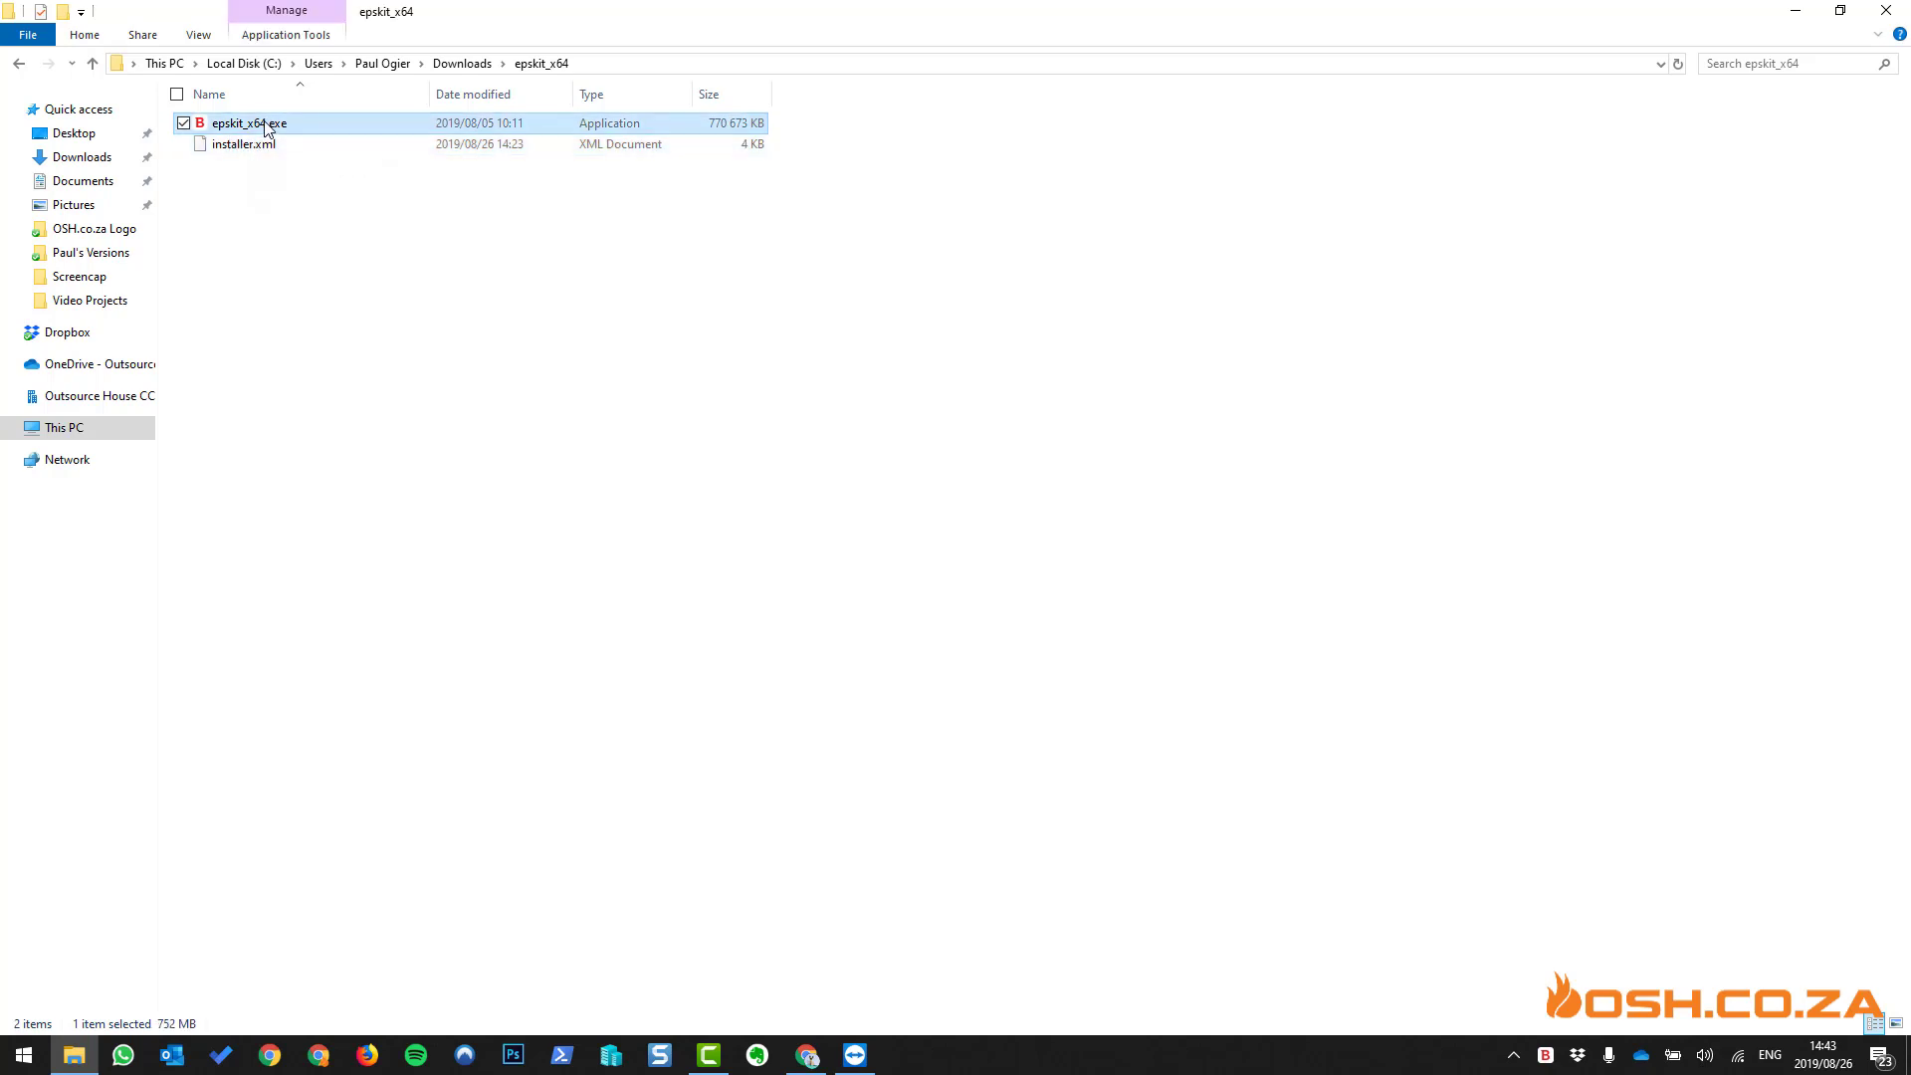
right_click(239, 145)
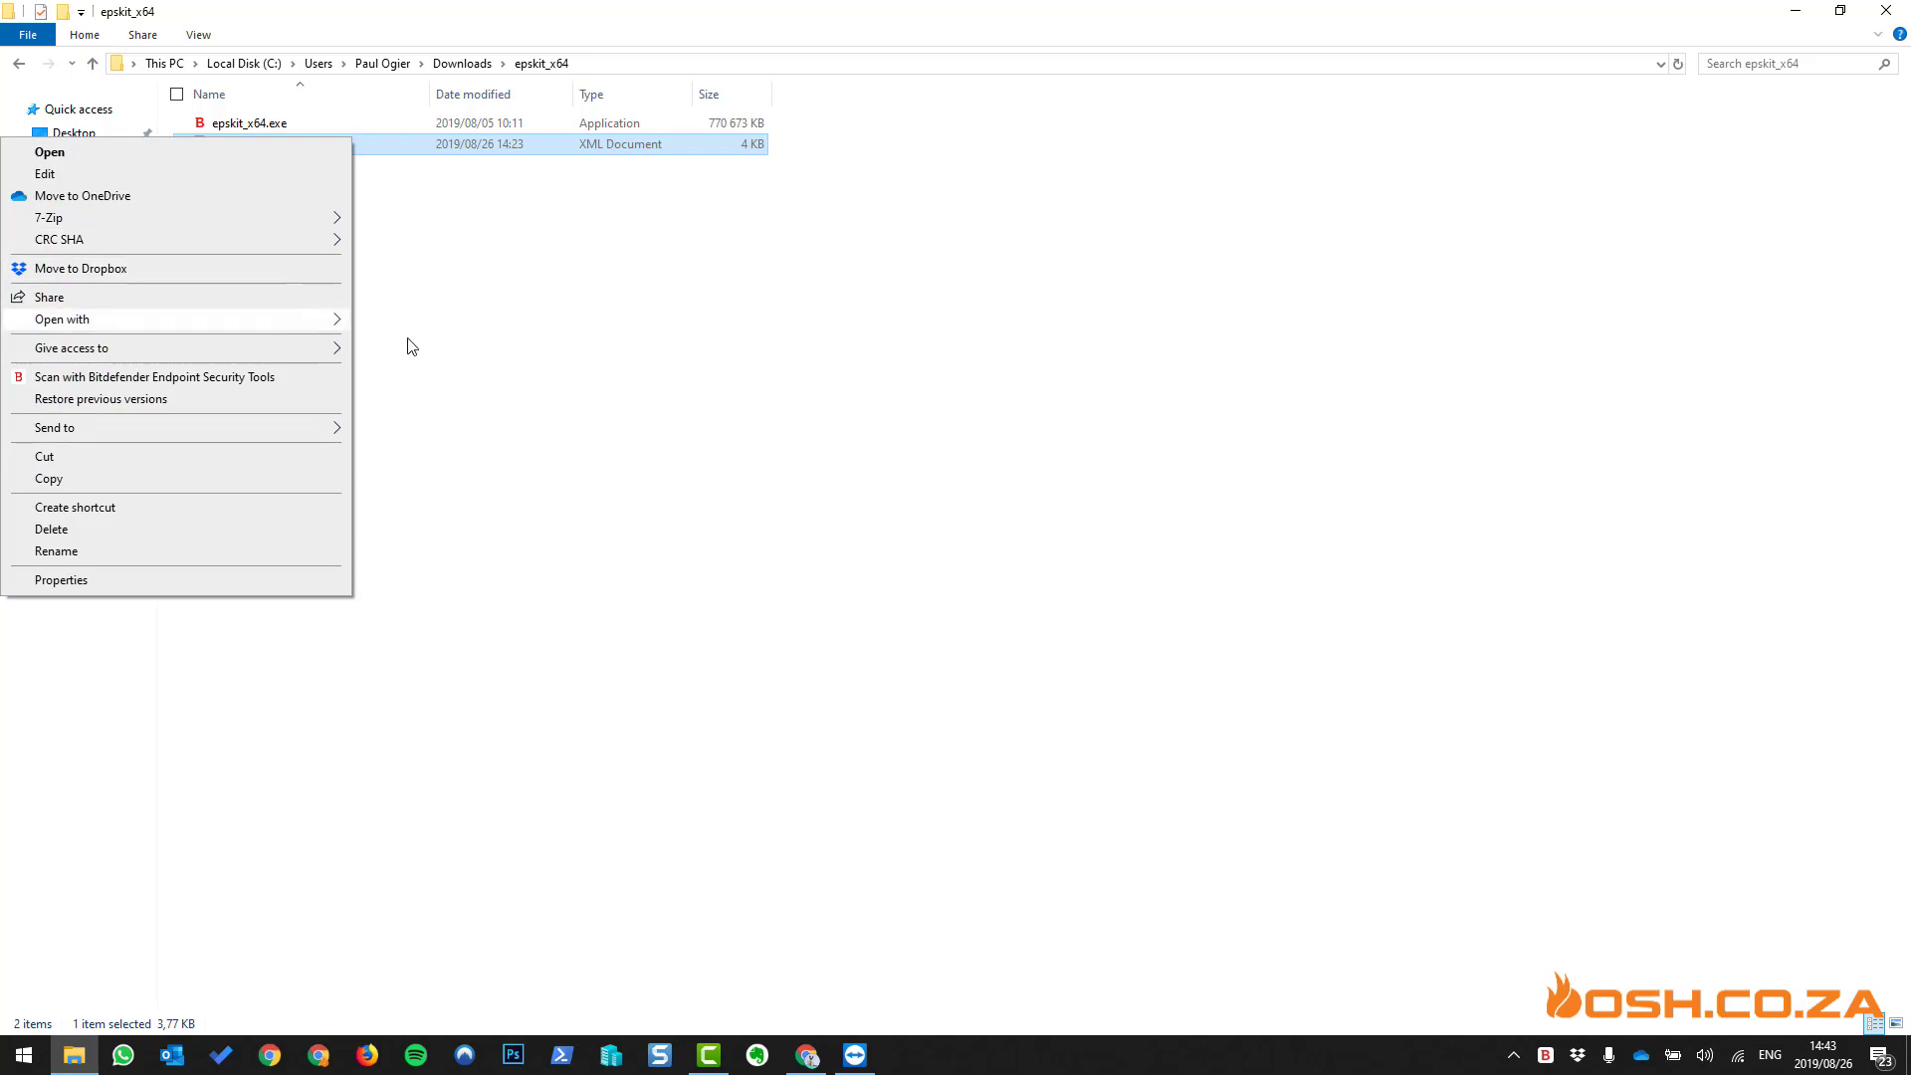
mouse_move(298, 319)
click(443, 354)
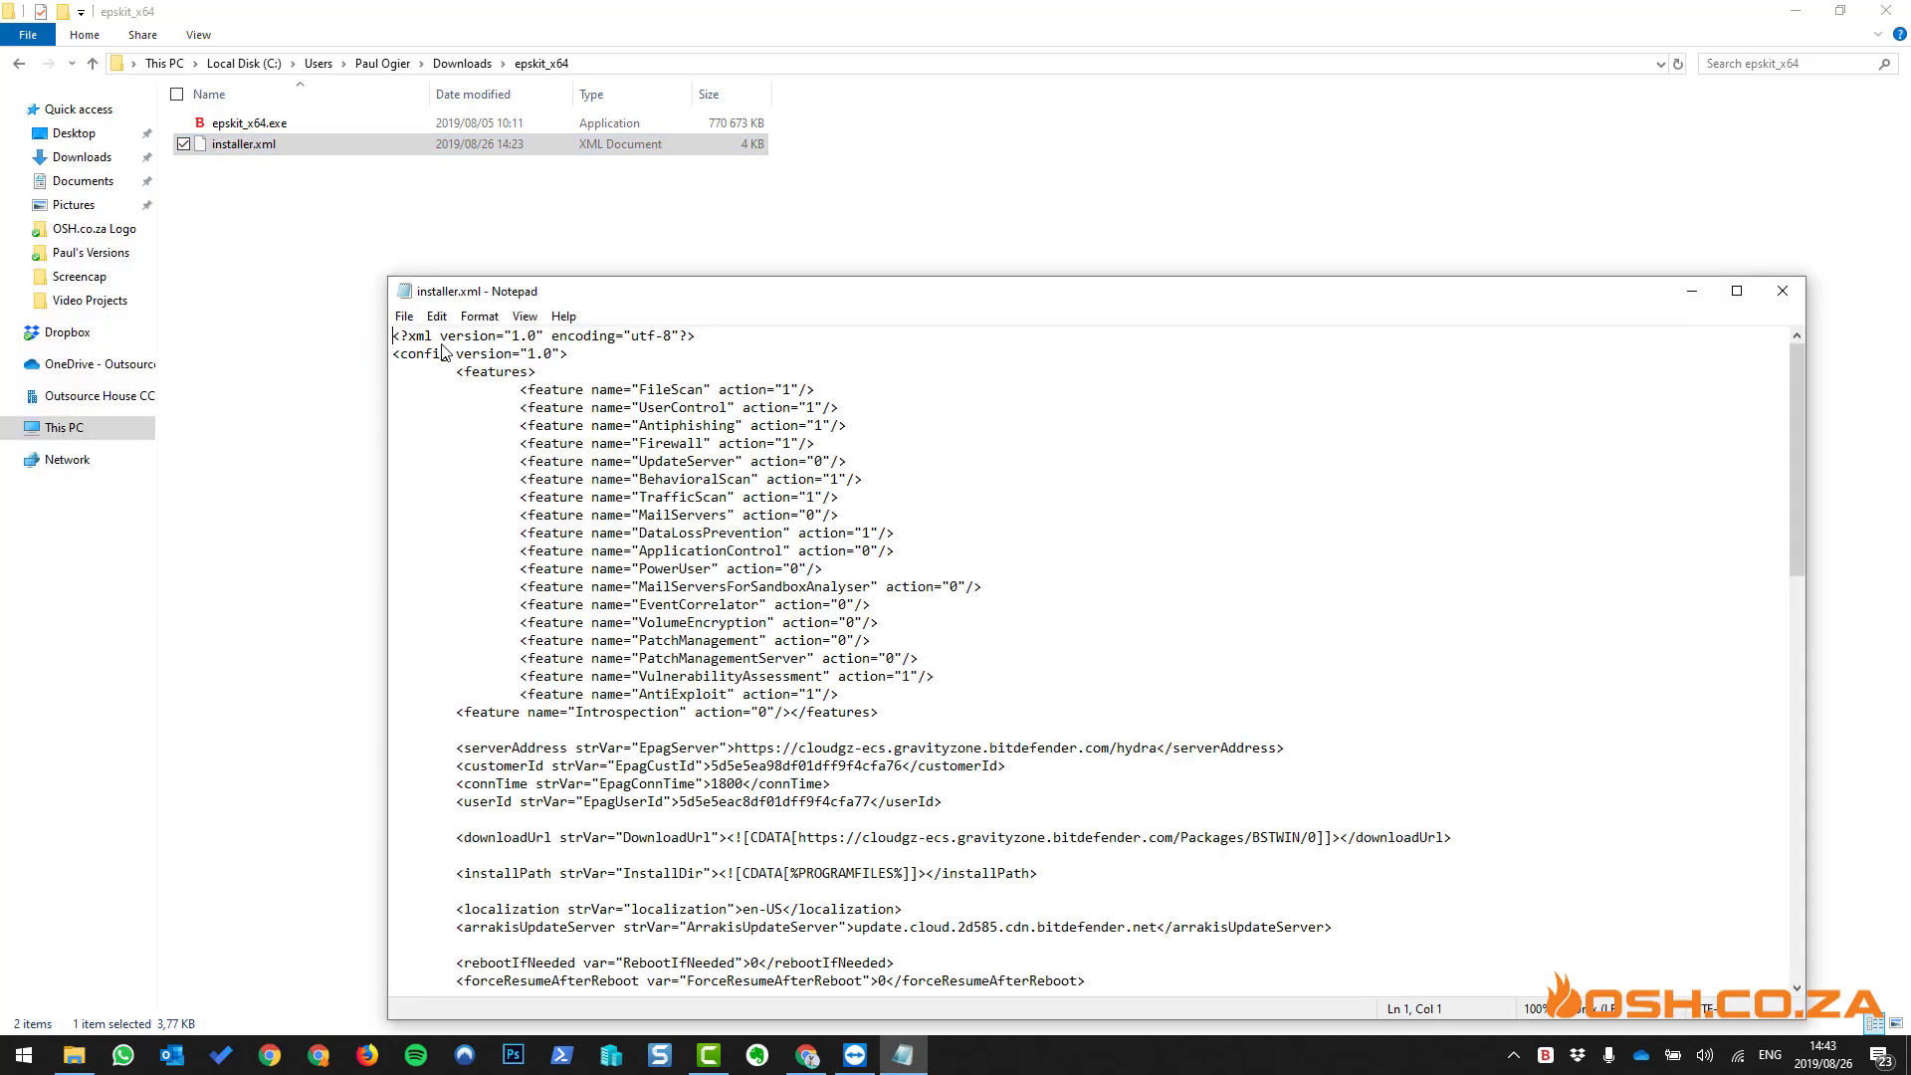
- Maximize installer.xml in Notepad, read through it, and close it
double_click(806, 293)
scroll(130, 143, down, 15)
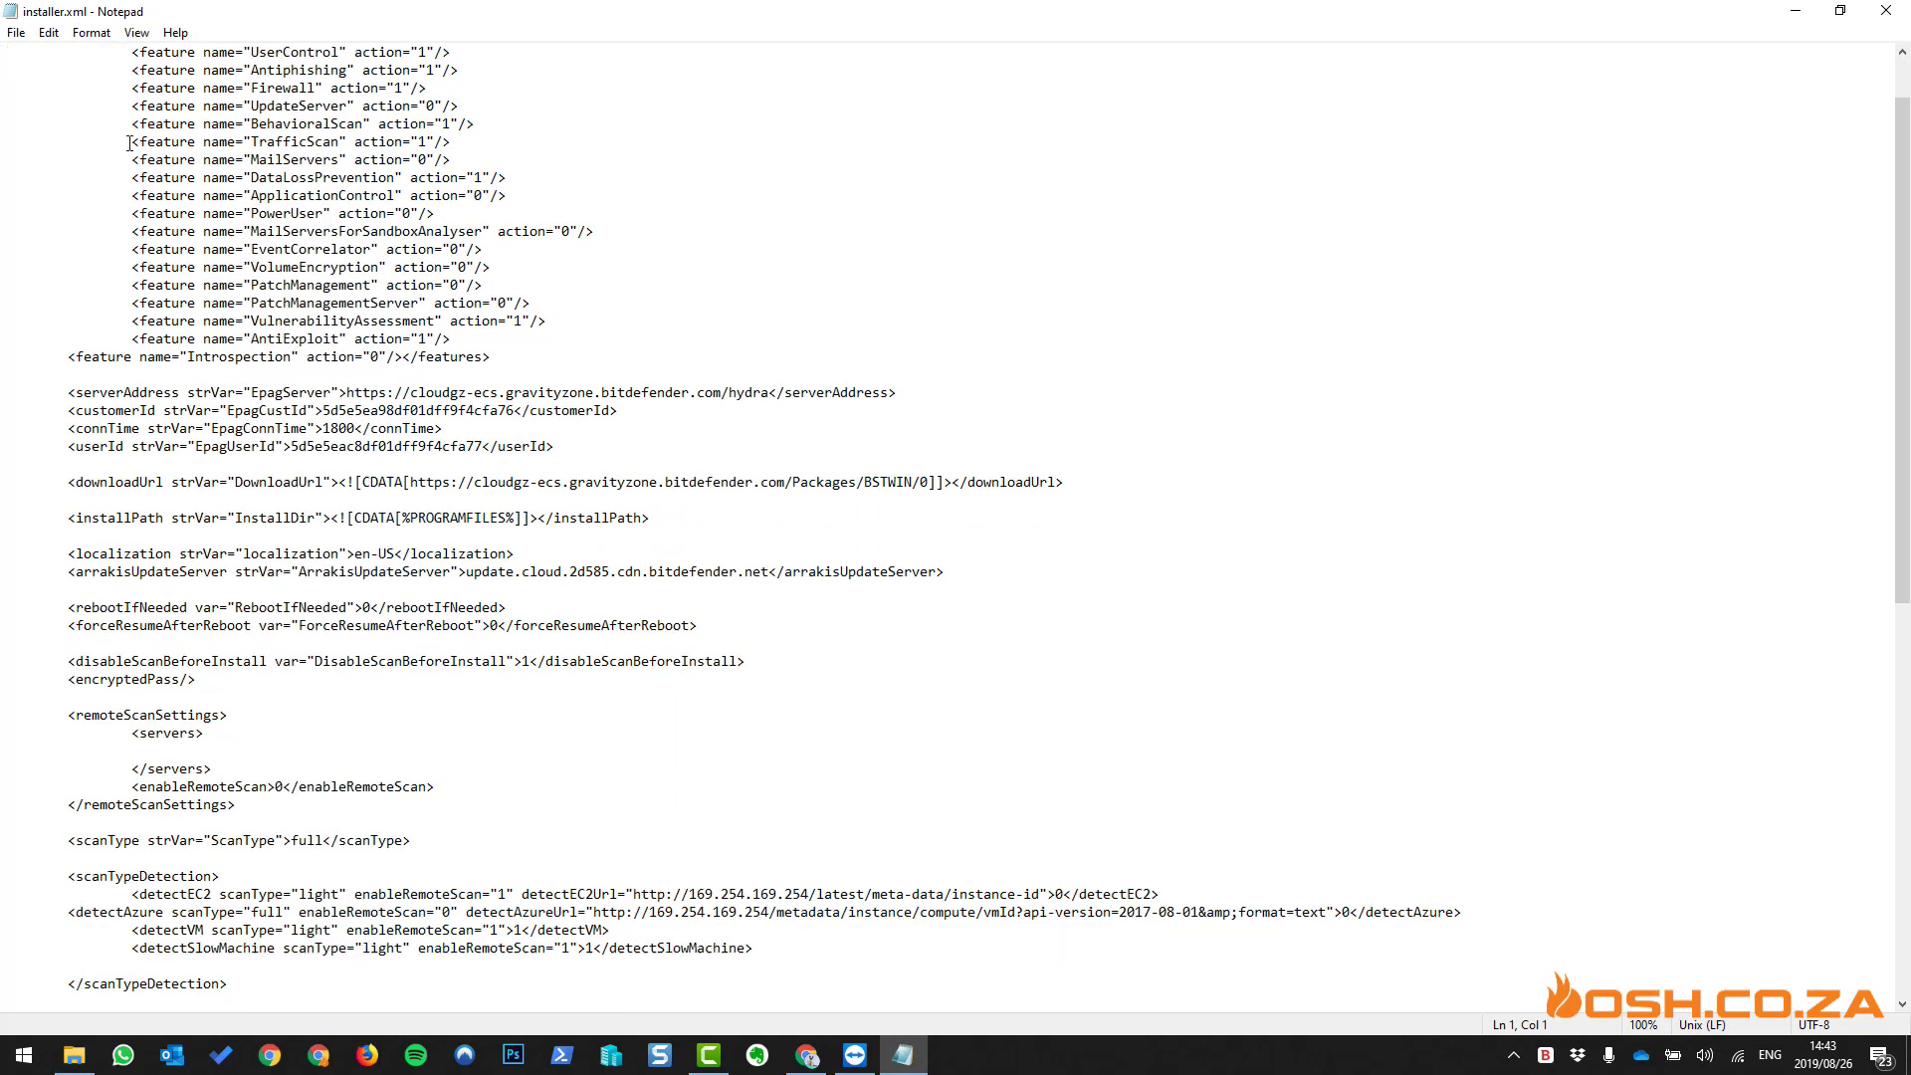
scroll(130, 142, up, 15)
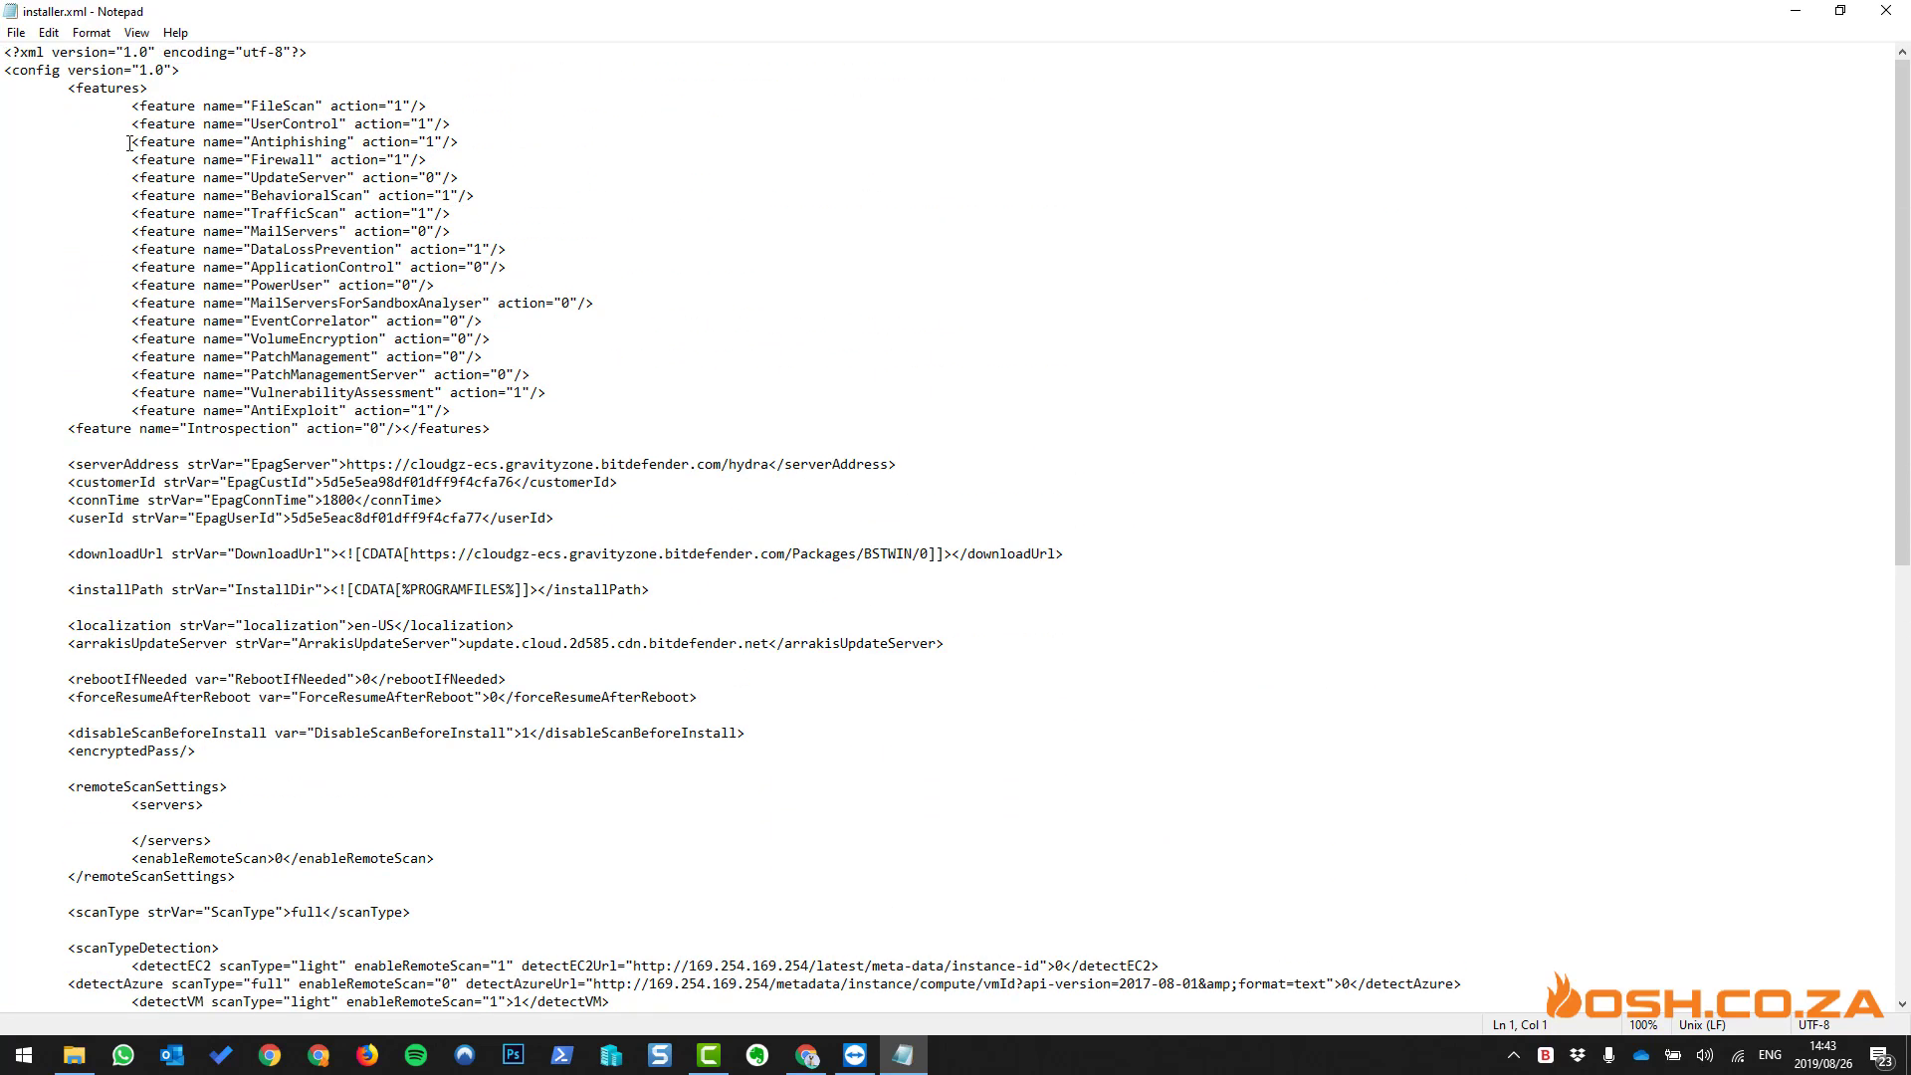
click(1886, 10)
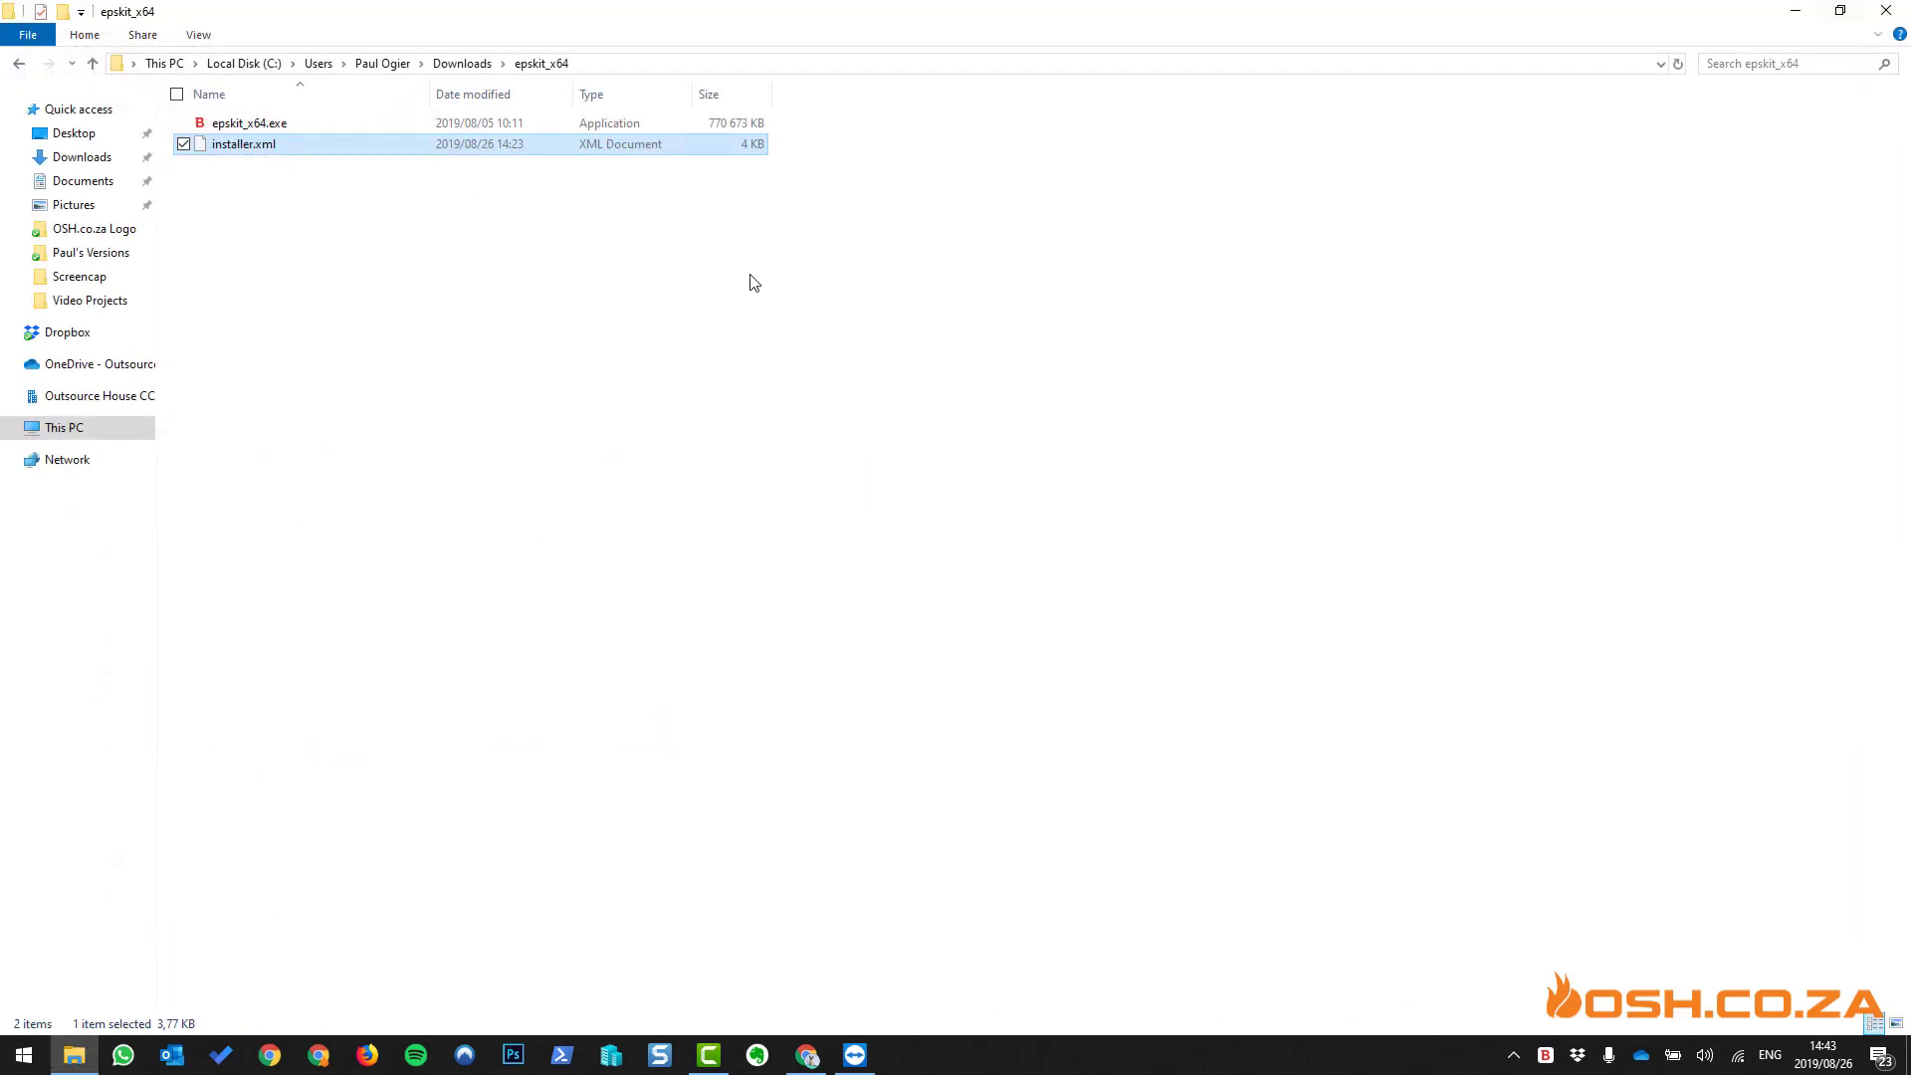
- Go back to the Downloads folder and look over setupdownloader and the epskit_x64 folder
click(724, 221)
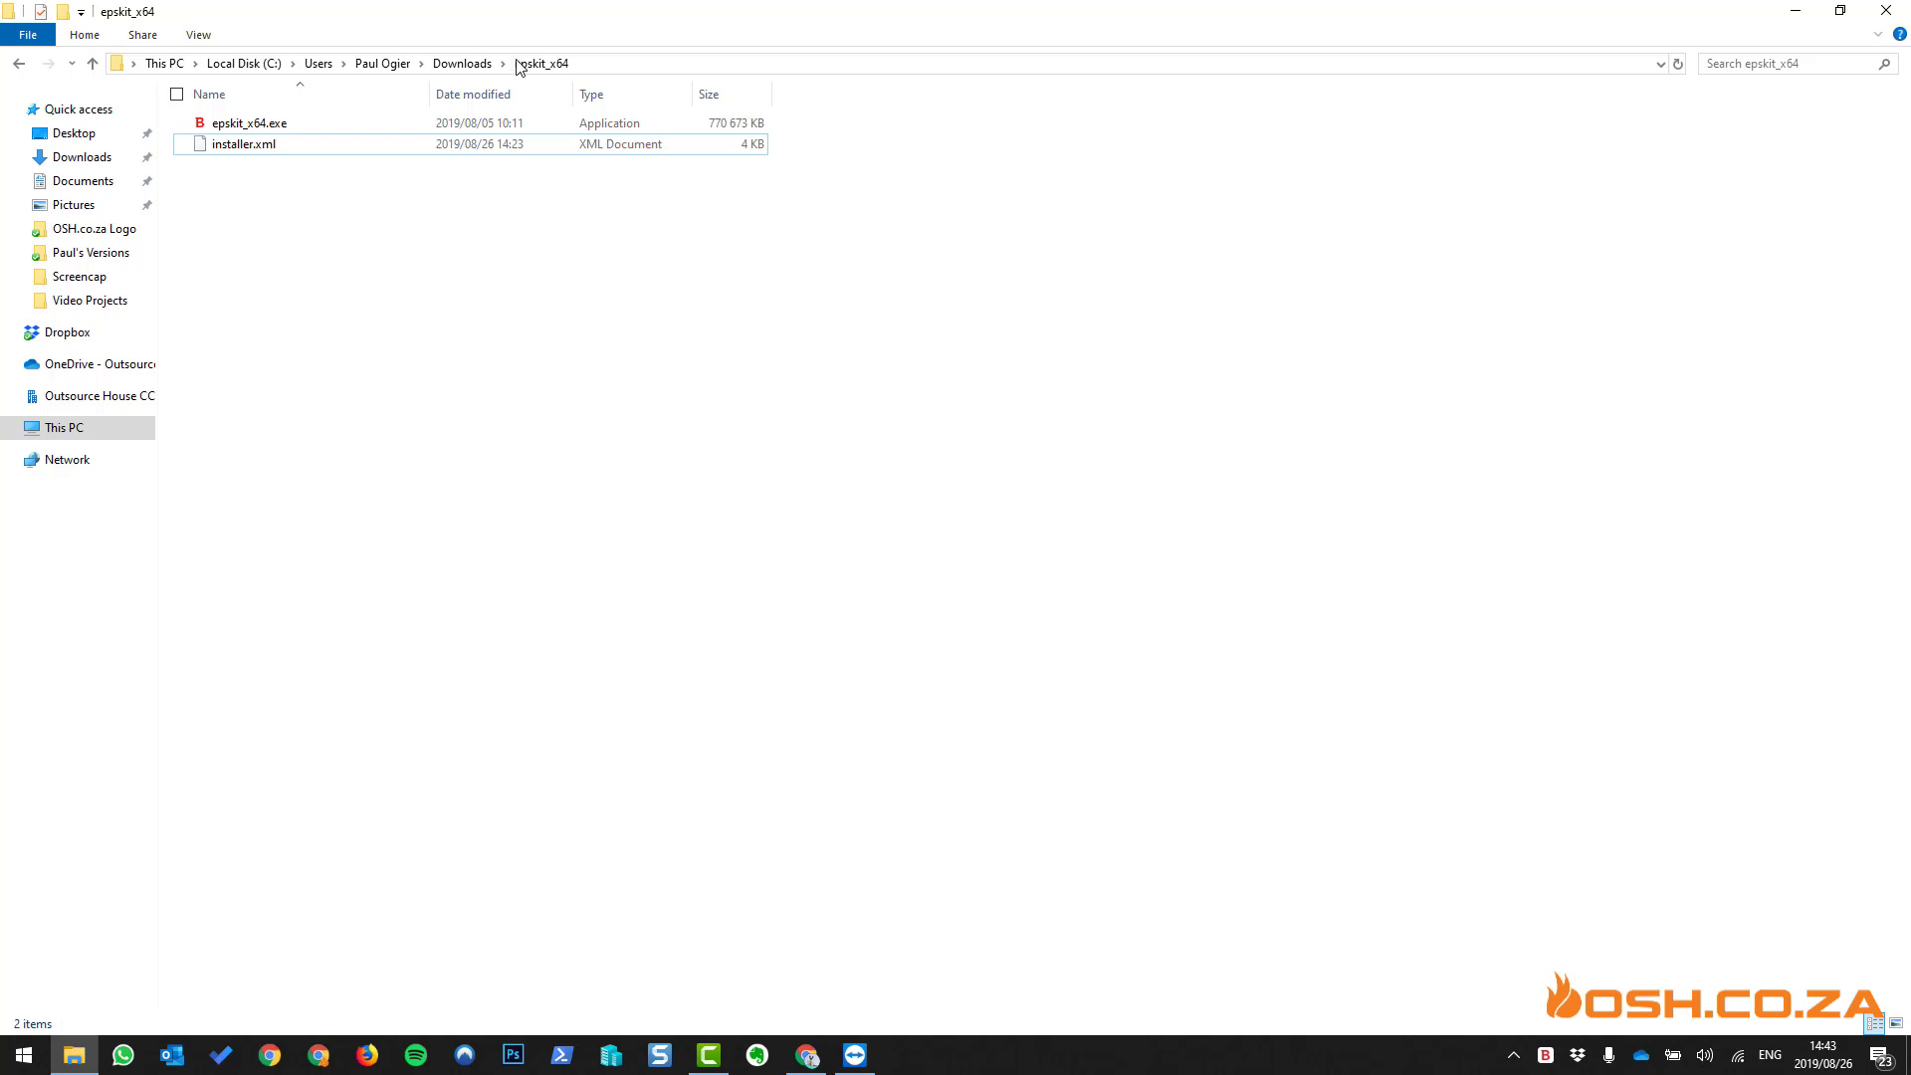
click(461, 63)
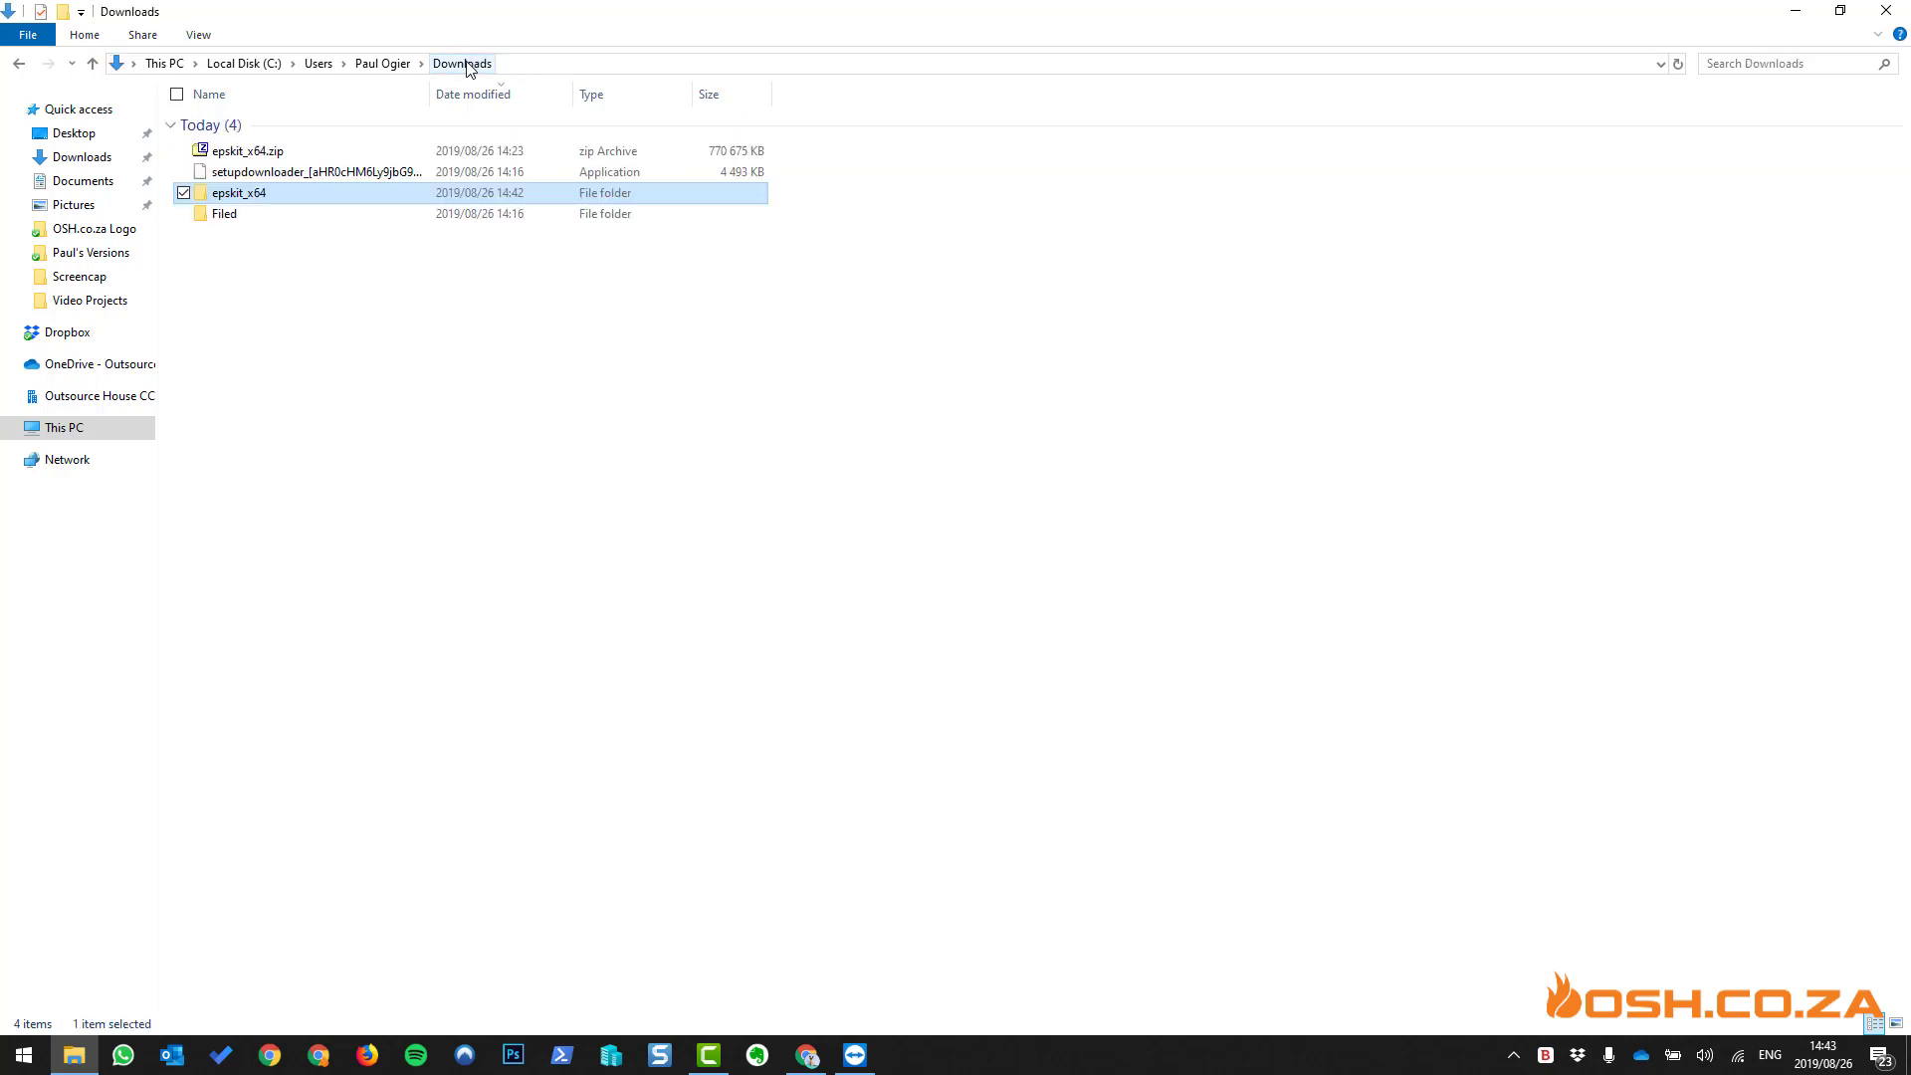
click(390, 173)
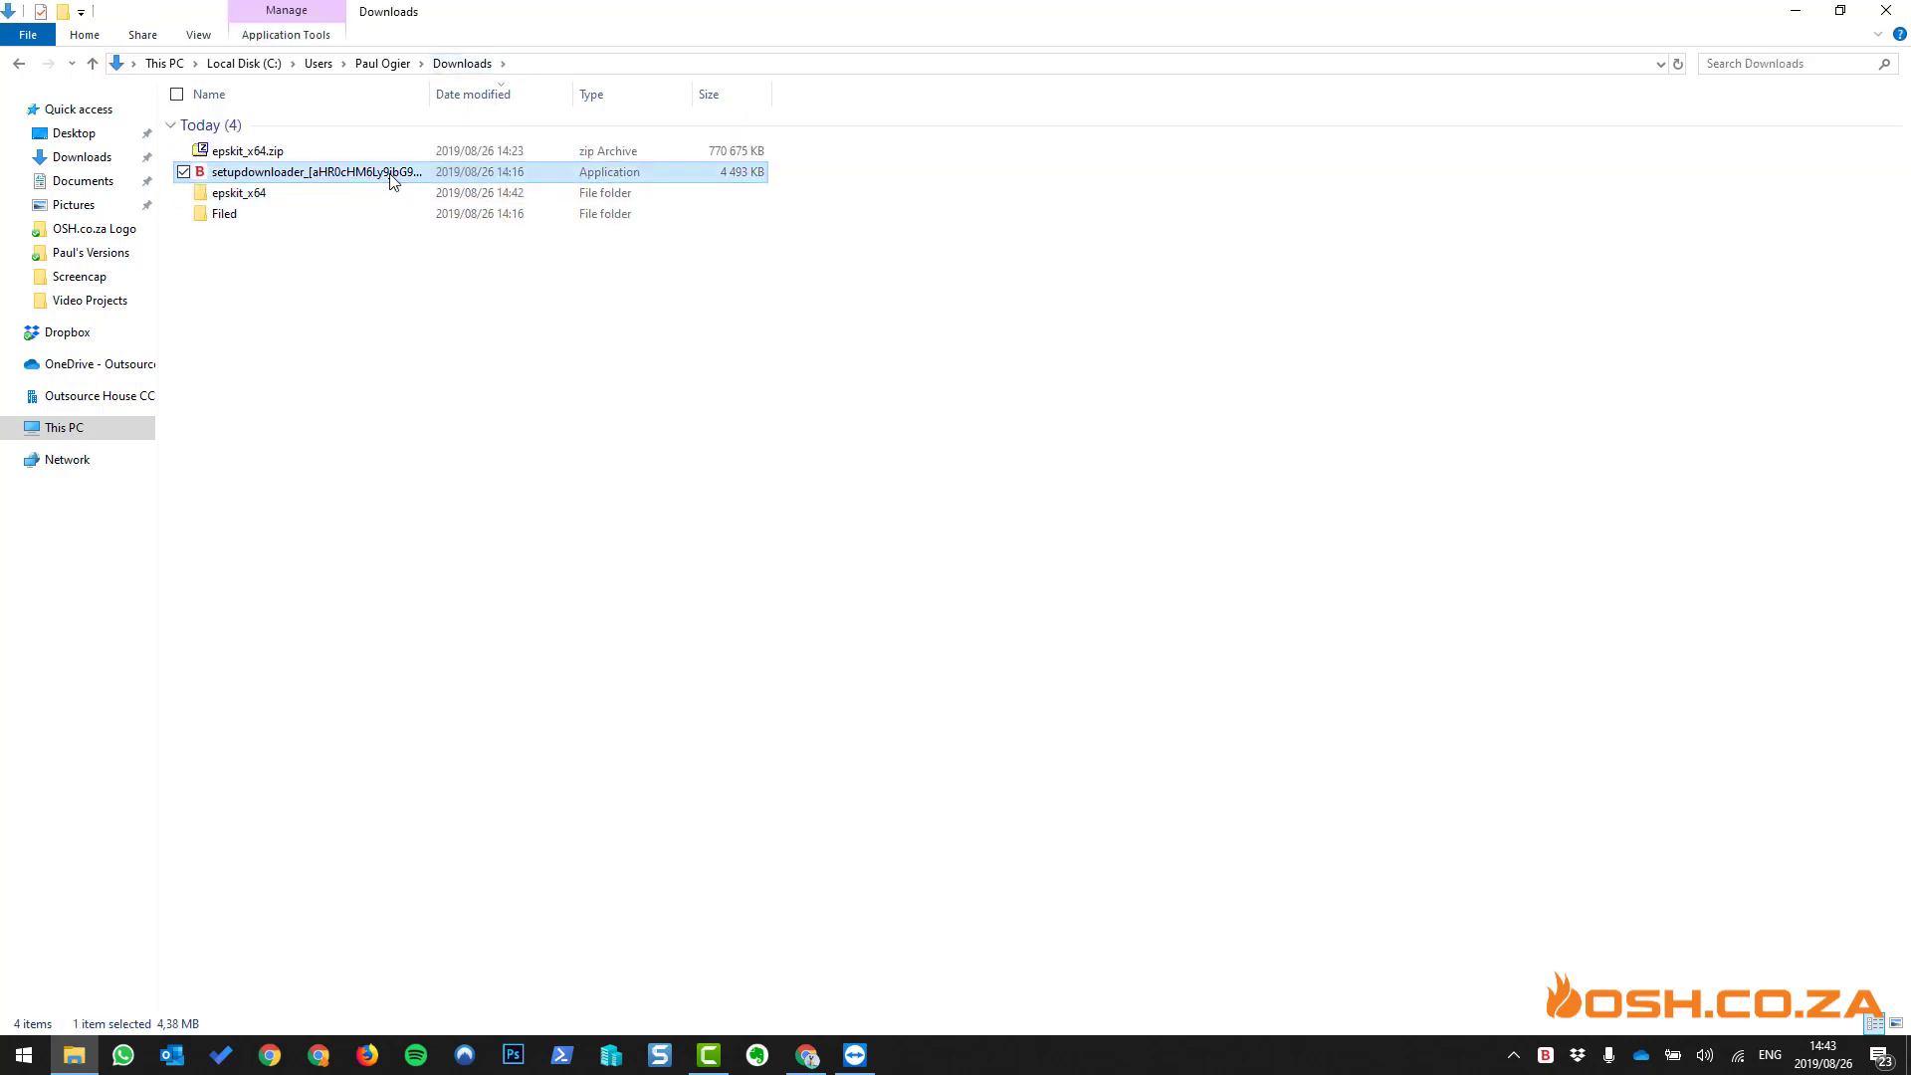
click(275, 194)
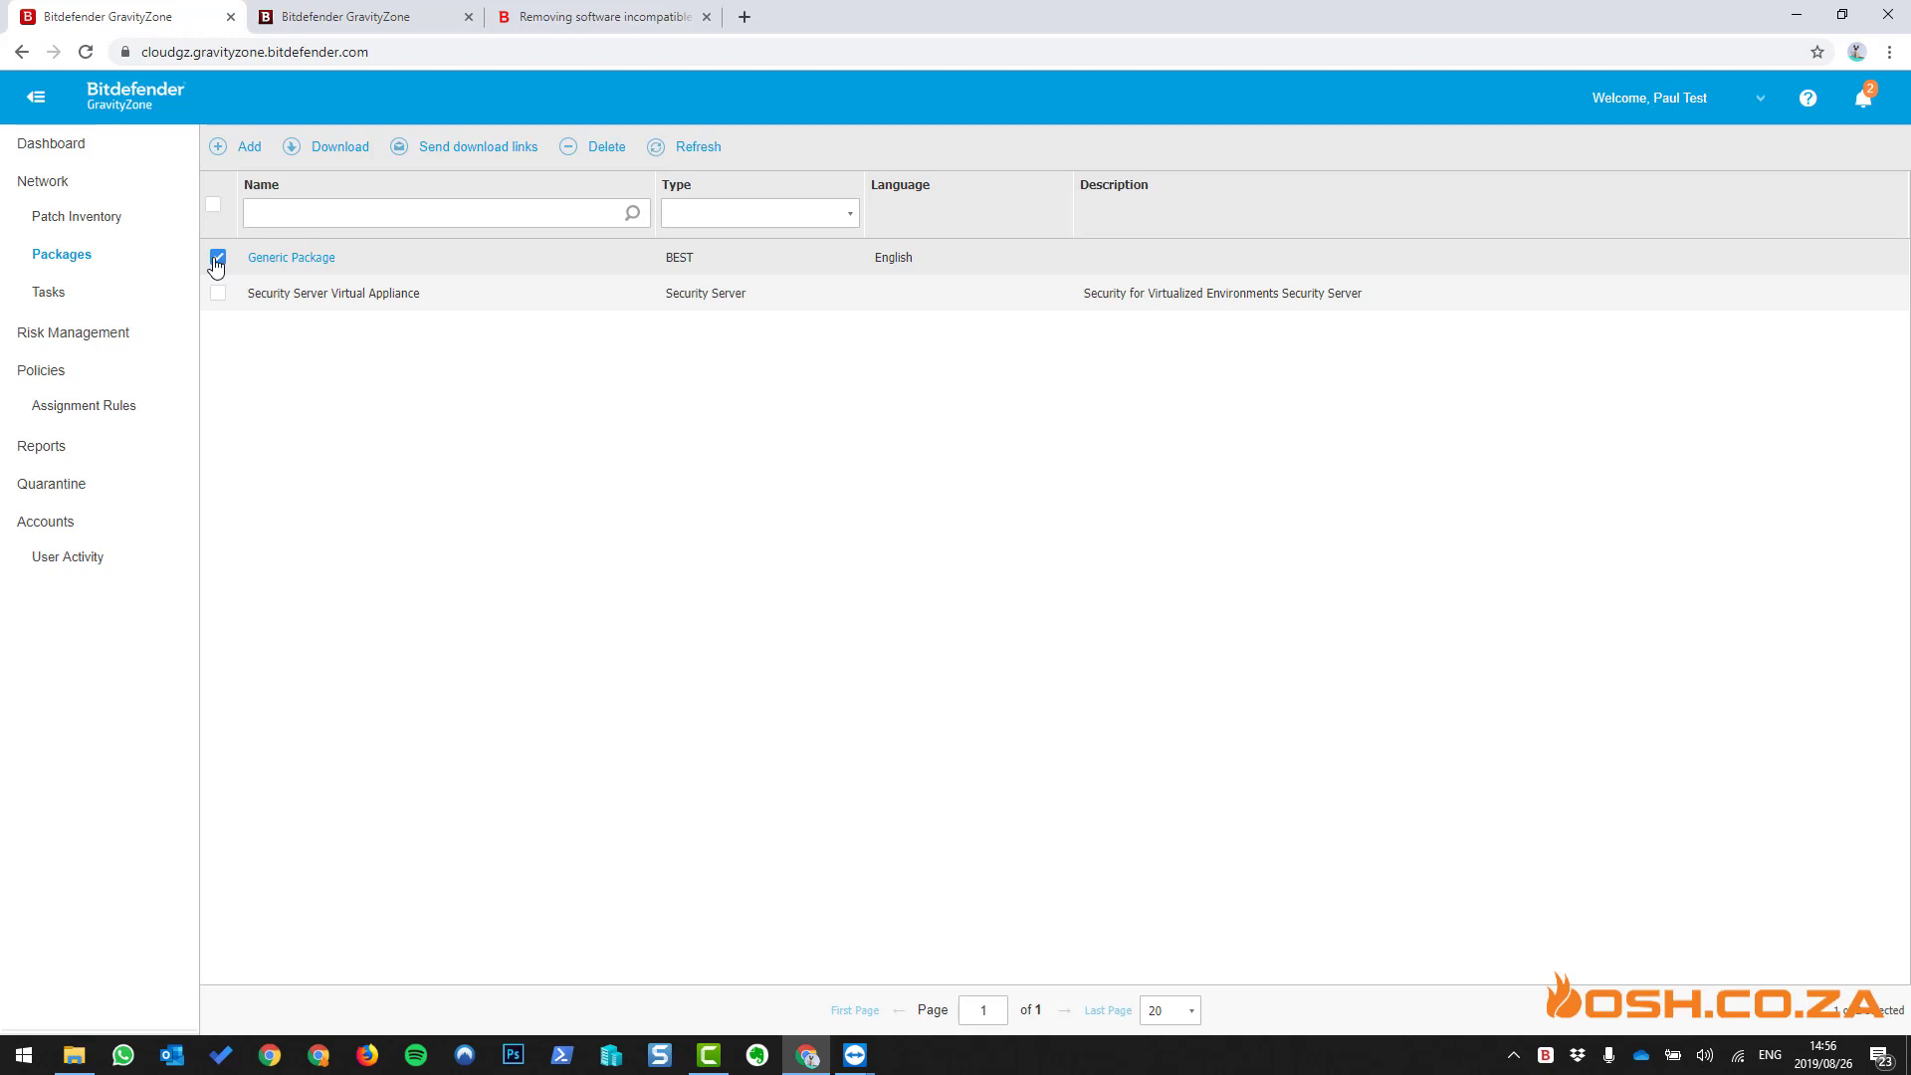
- From the Packages list, start sending installation links and enter the recipient's e-mail address
click(323, 157)
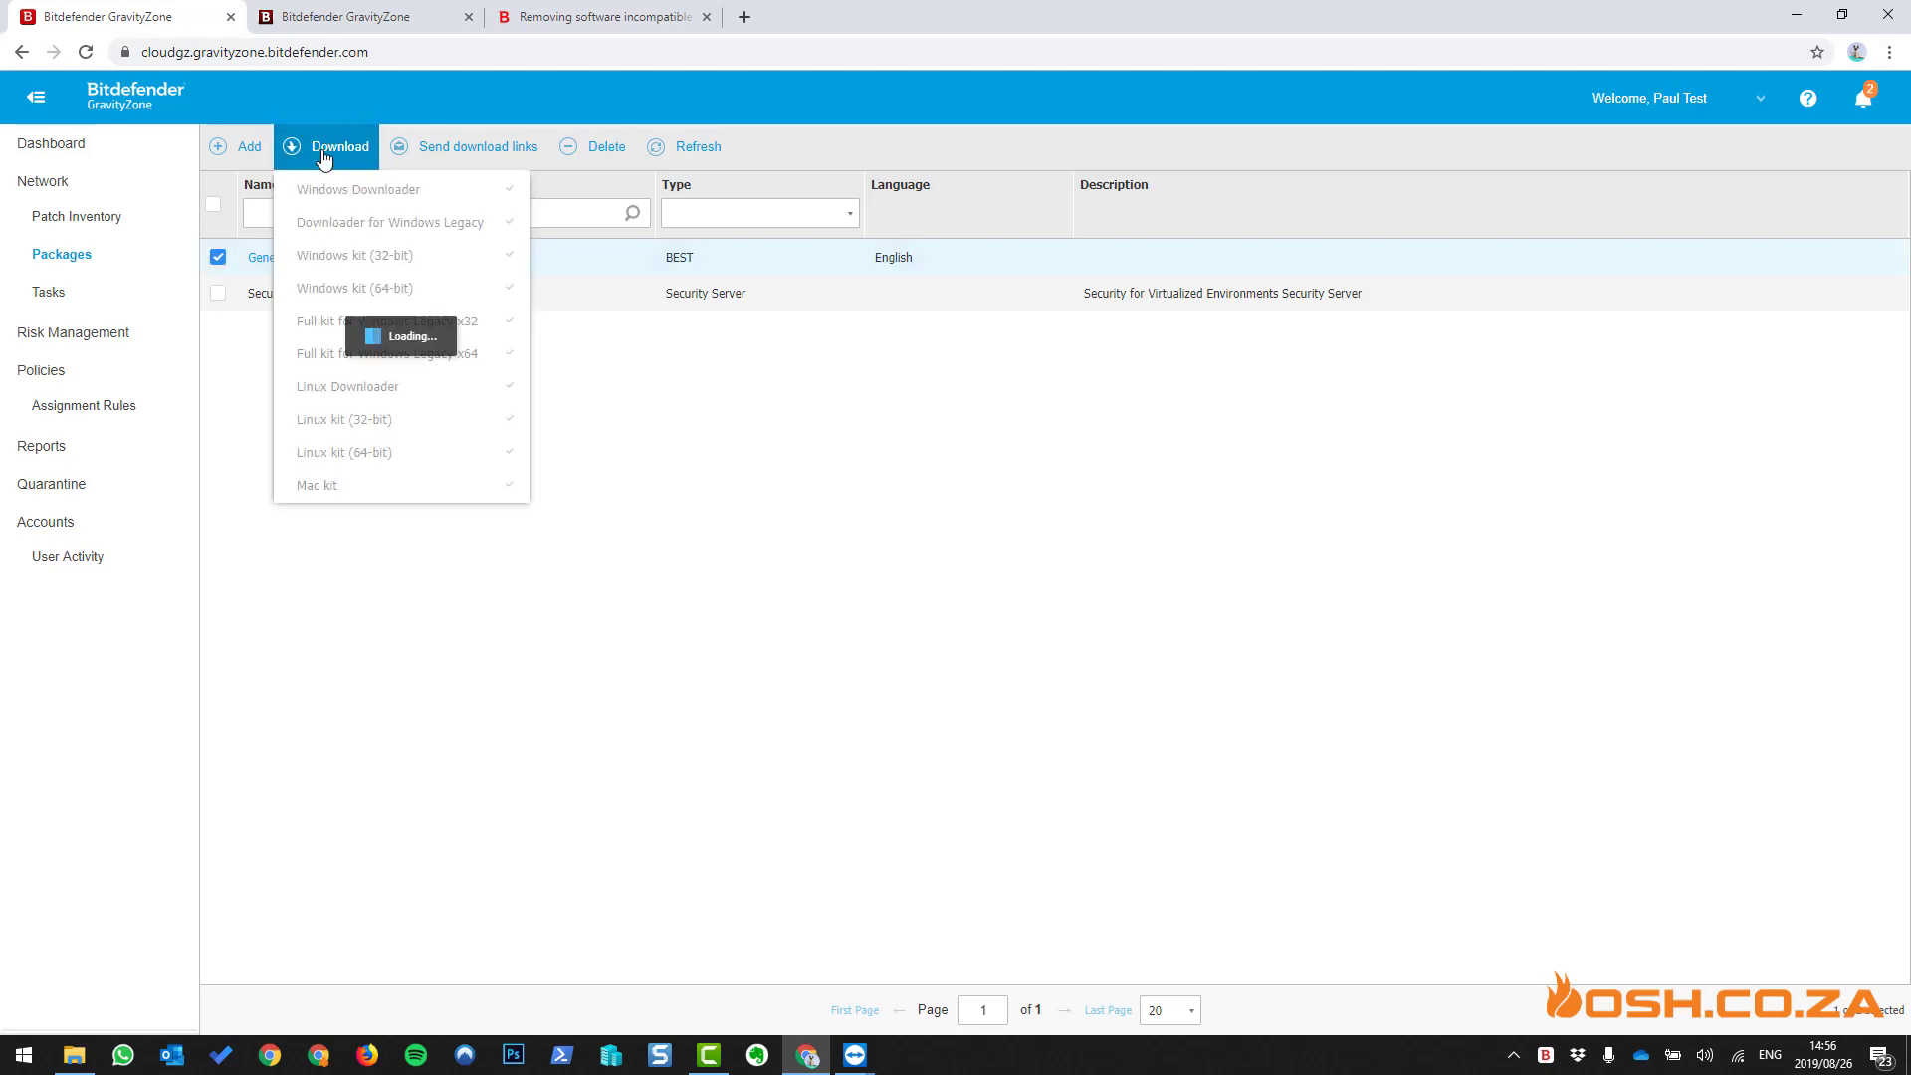
click(454, 150)
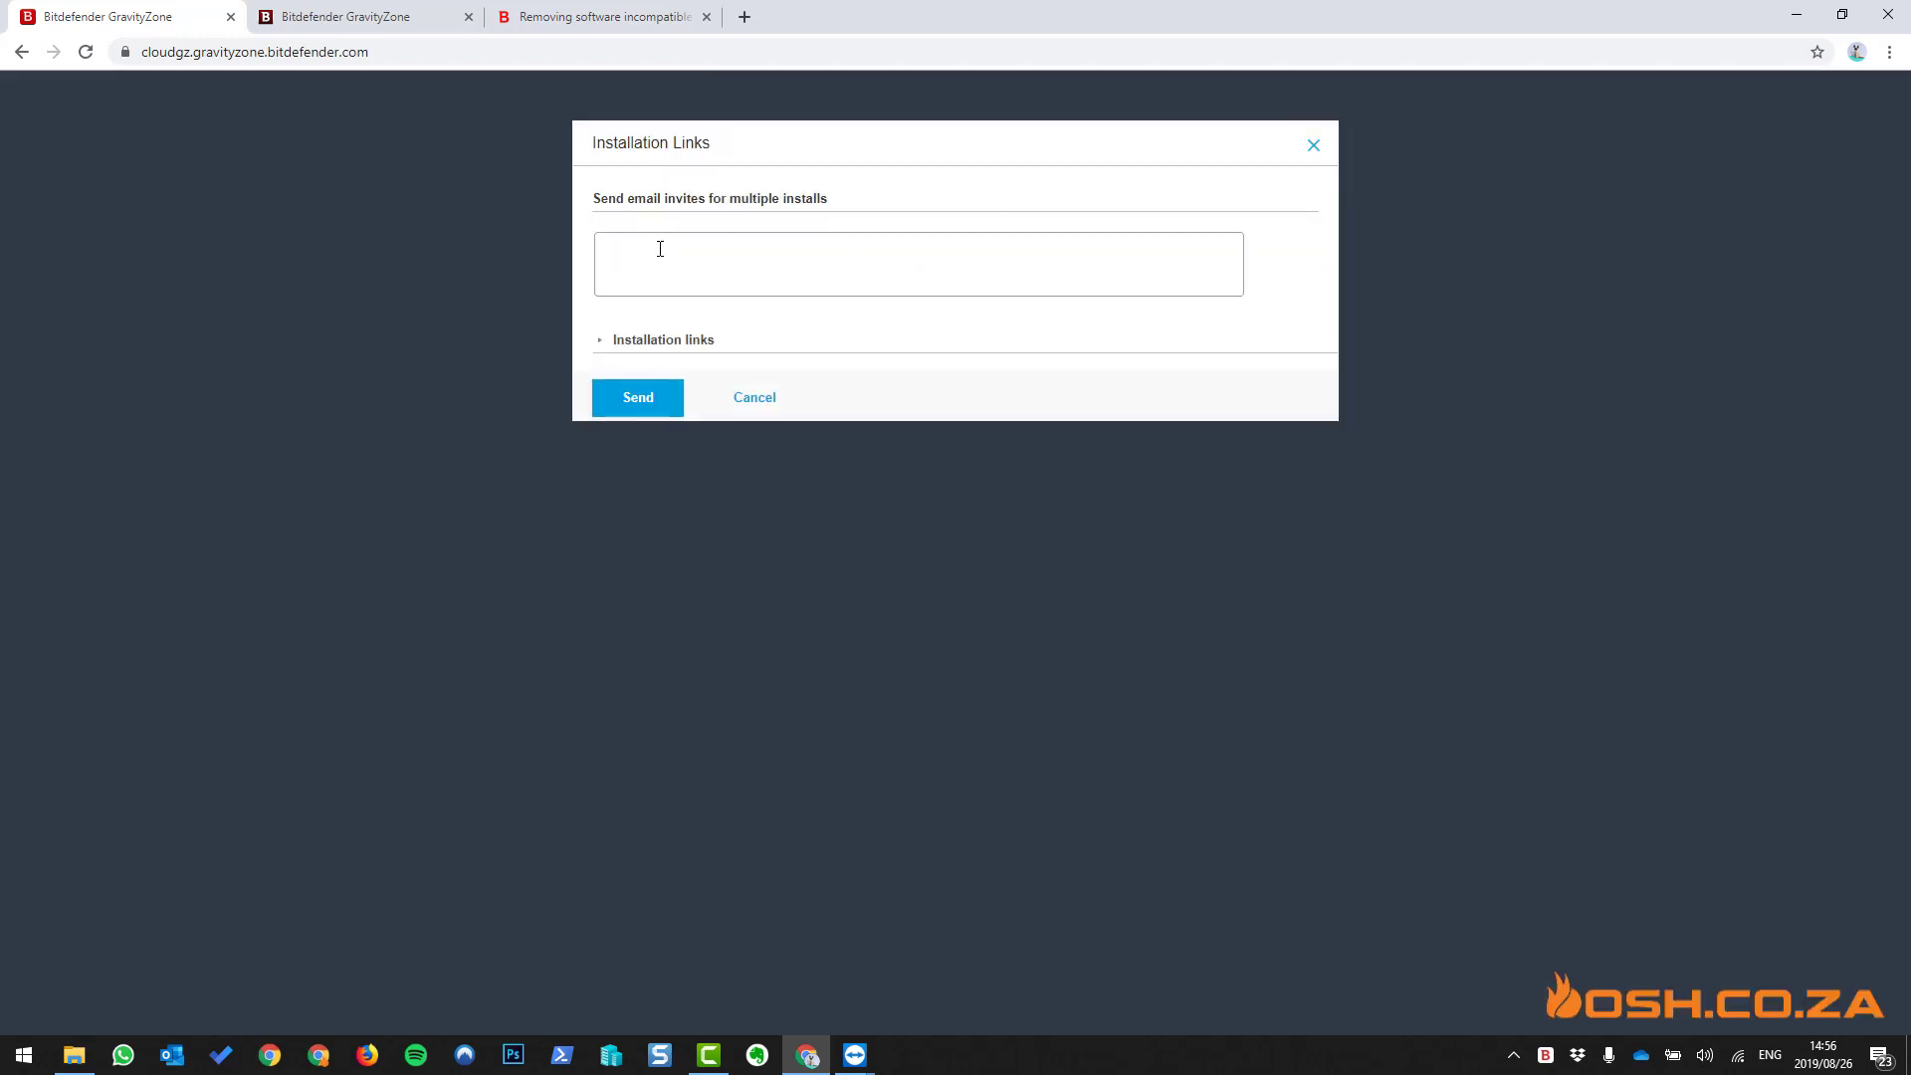
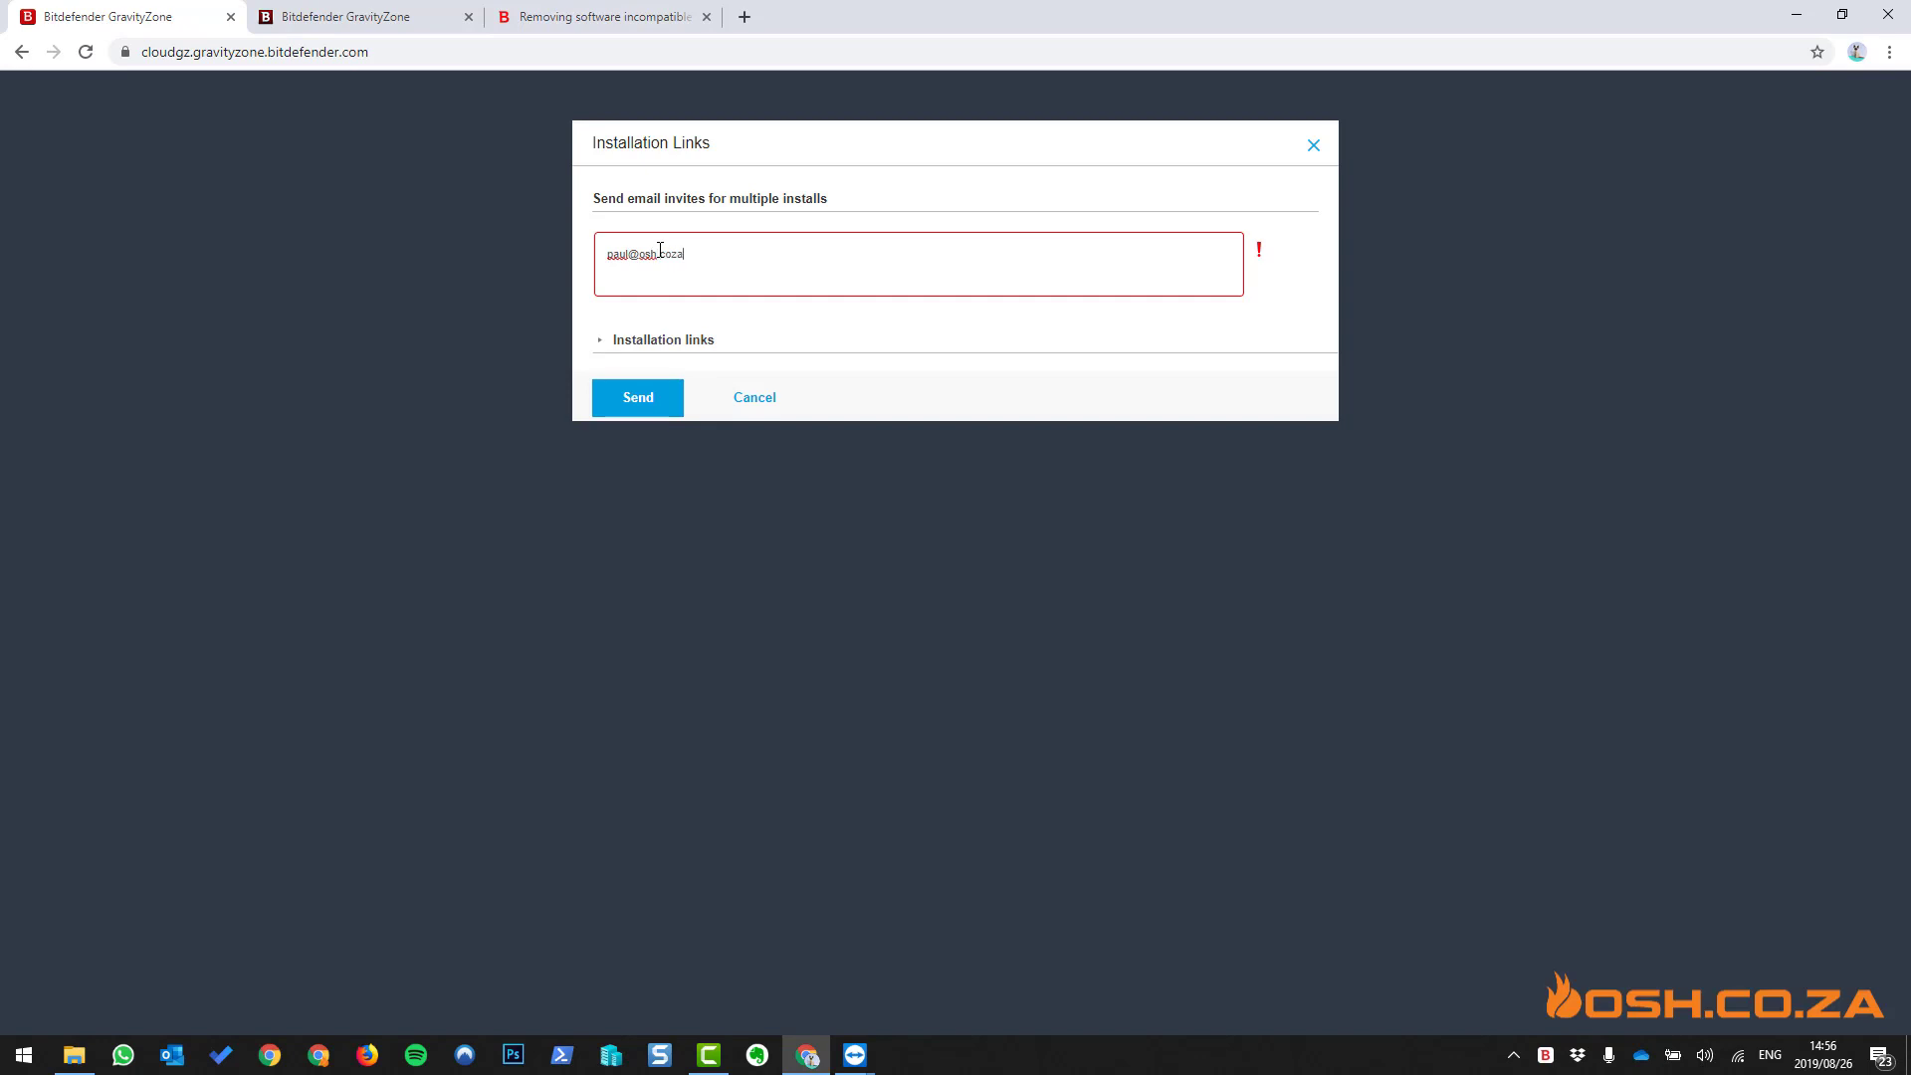
- Show the installation download links and send the invites
click(652, 341)
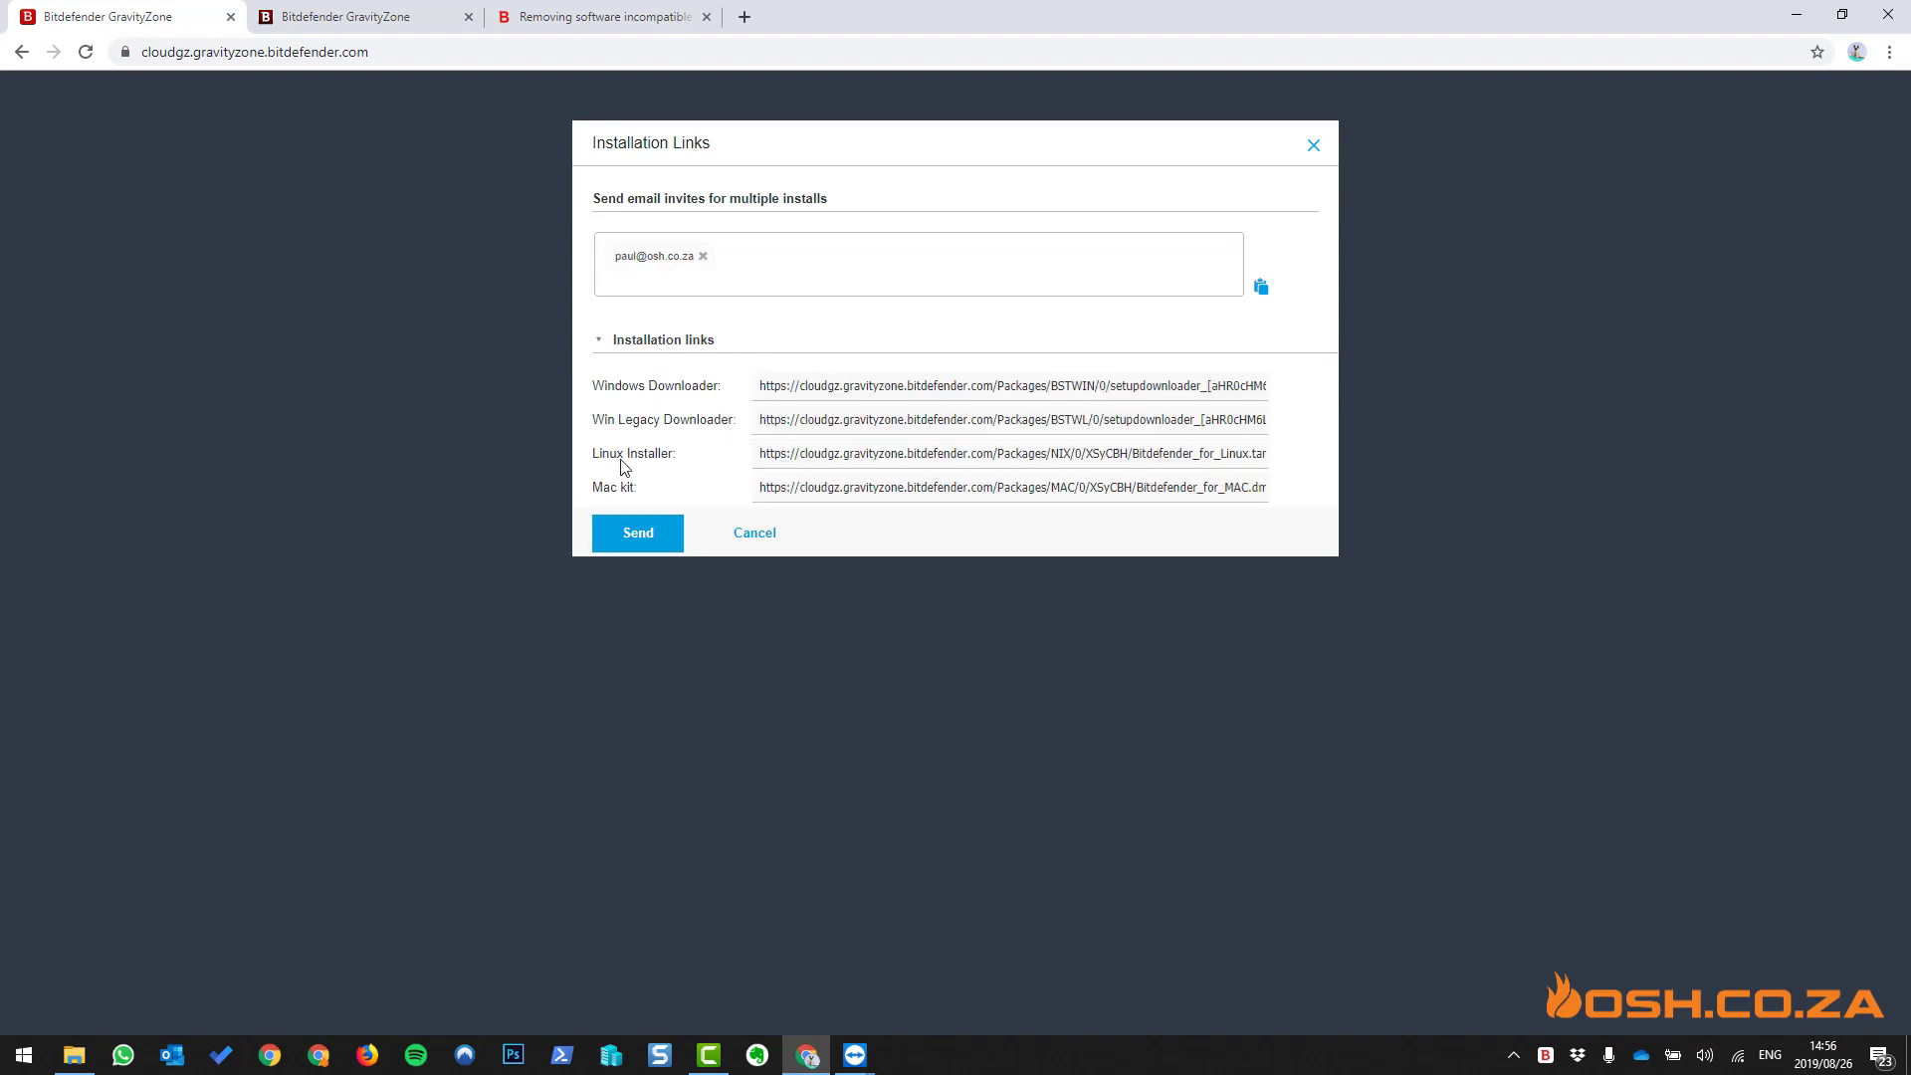
click(640, 538)
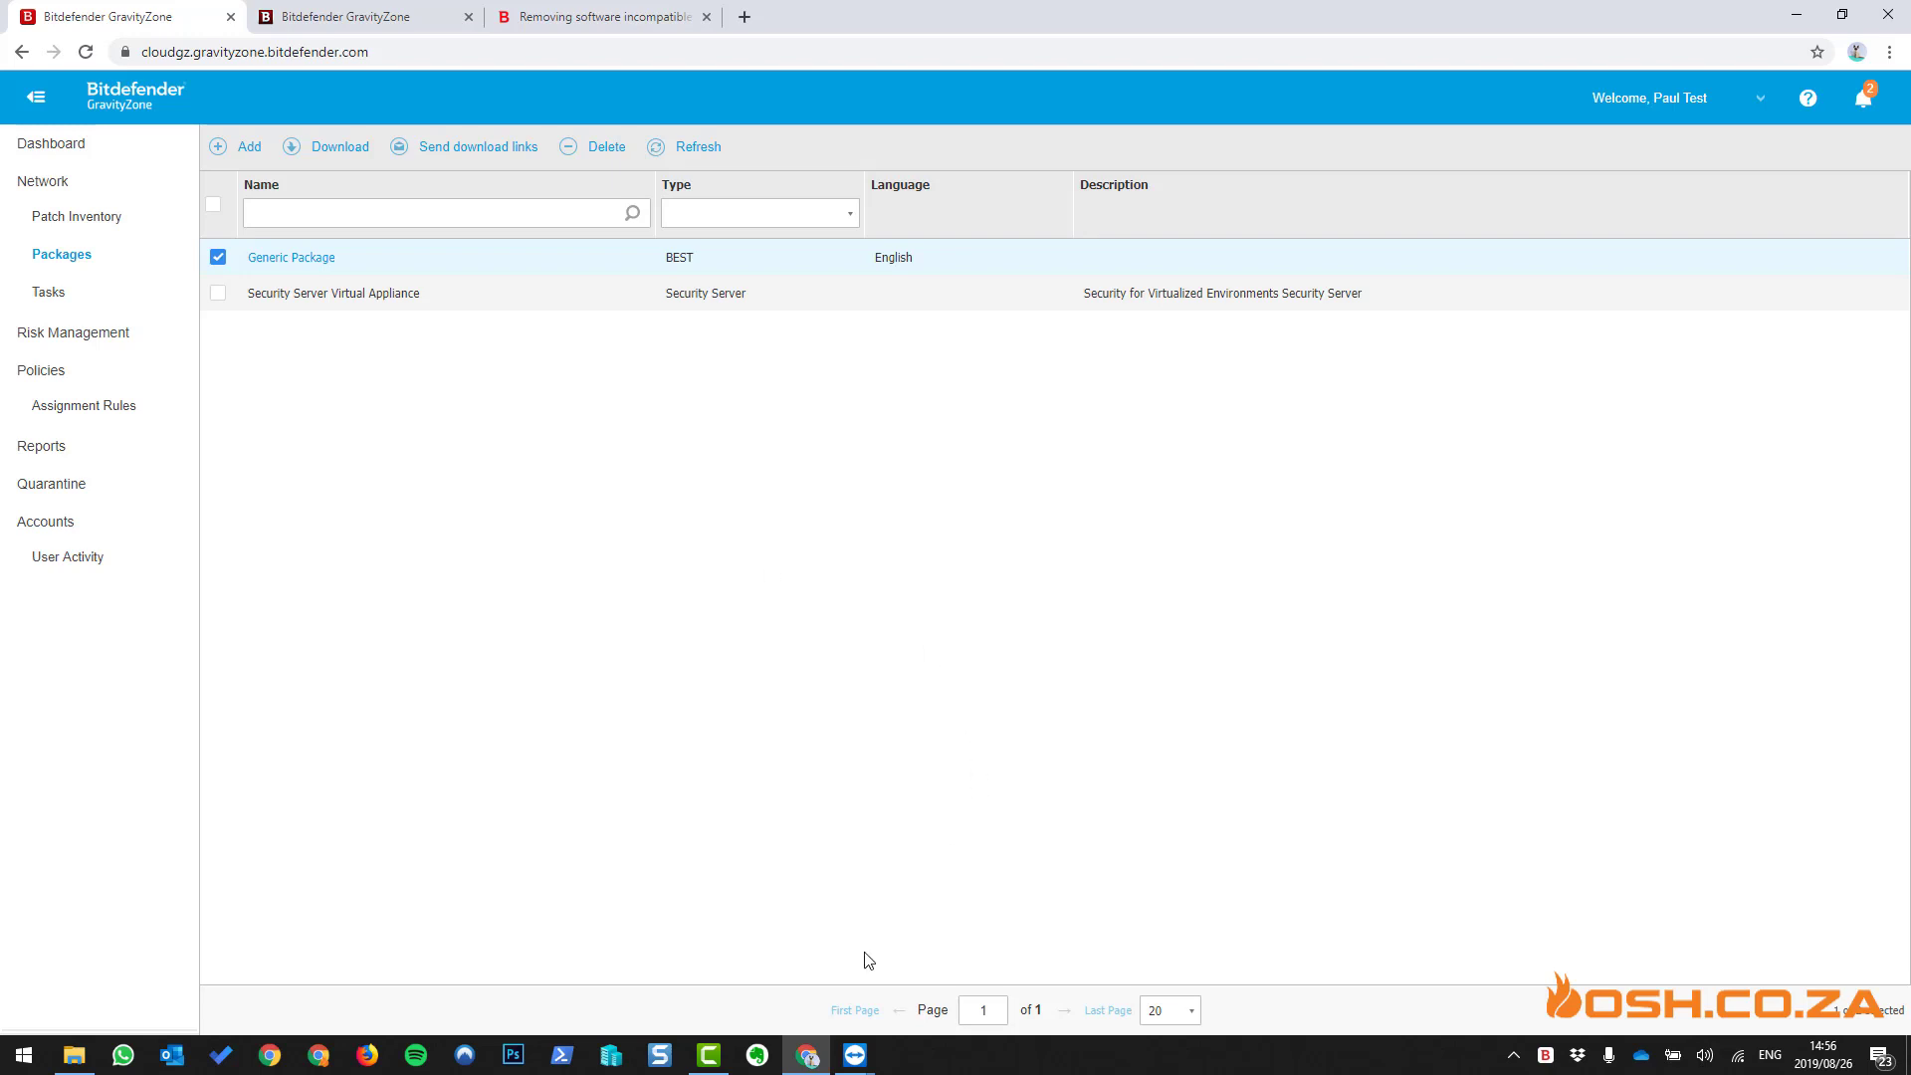
click(862, 1056)
- On the remote Ubuntu machine, sign in to Outlook, stay signed in, and close the extra Chrome tab
click(951, 958)
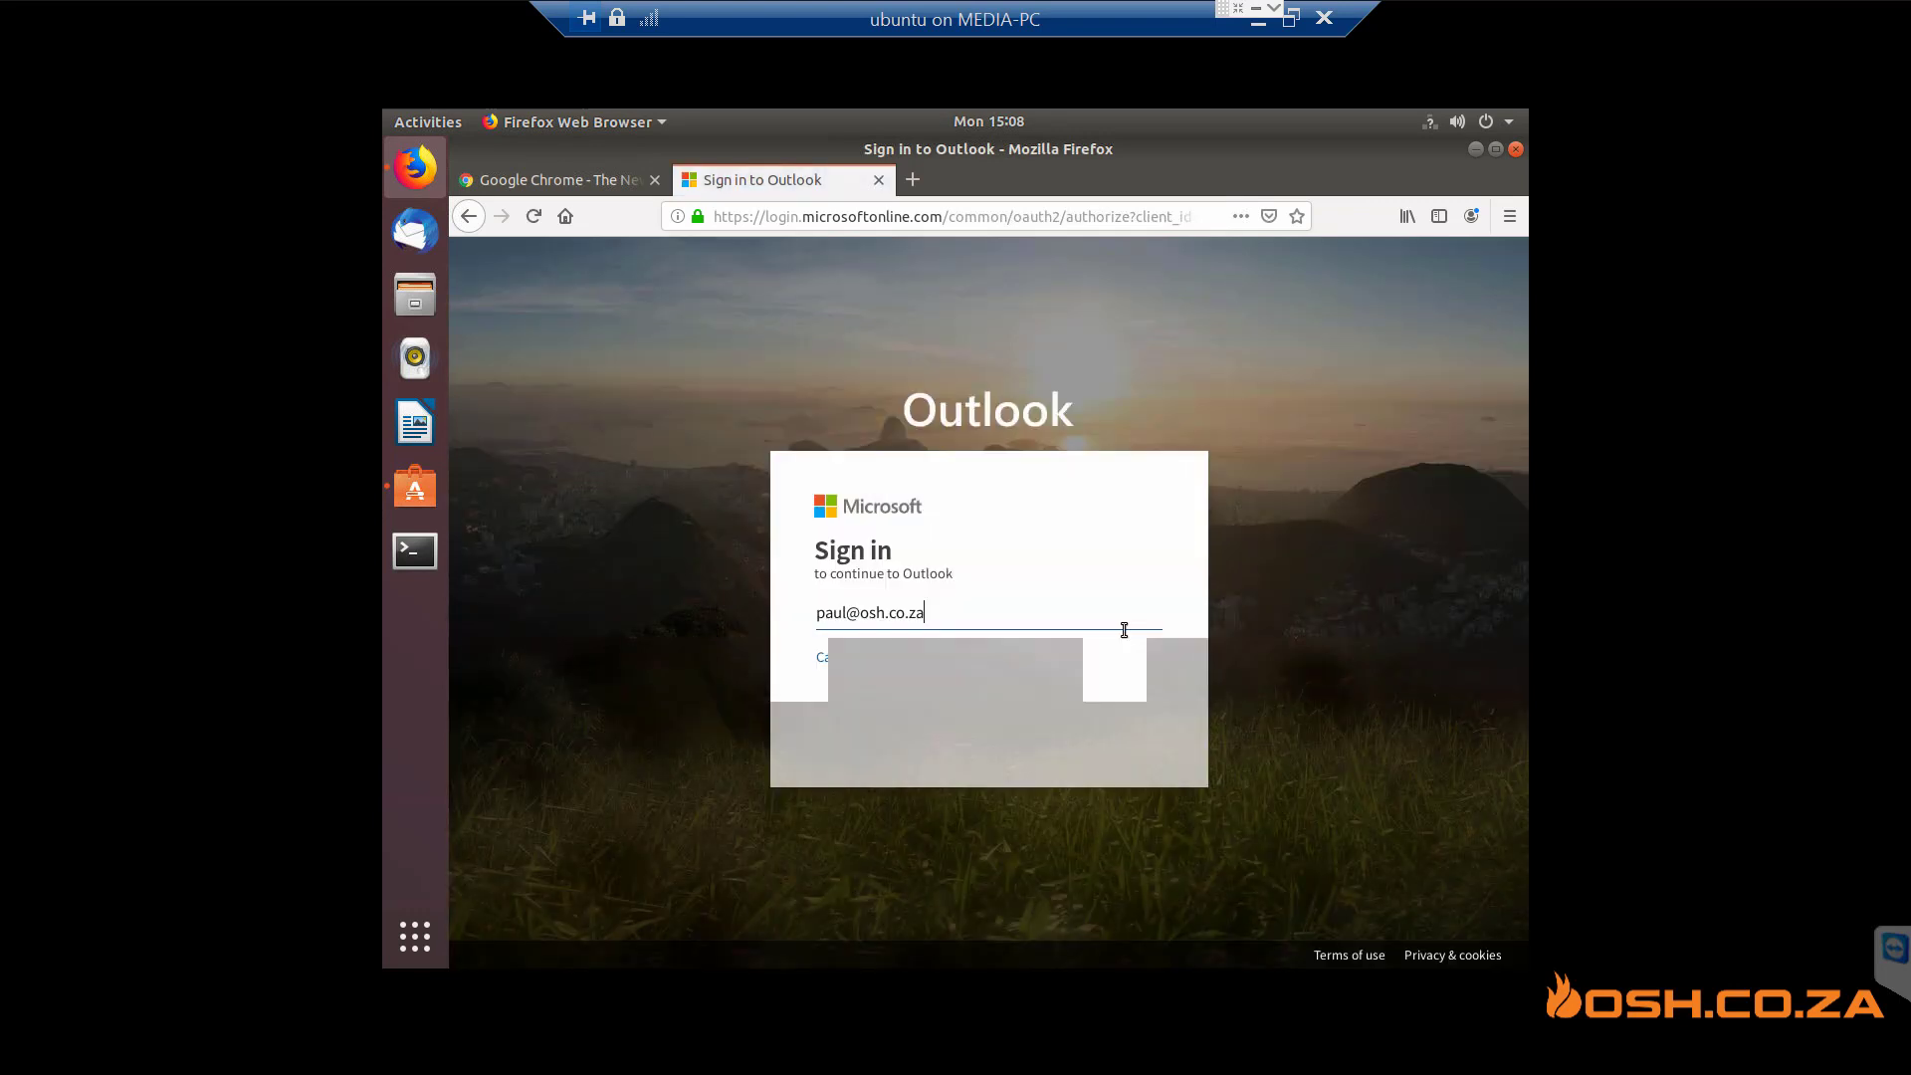
click(1121, 723)
click(1121, 722)
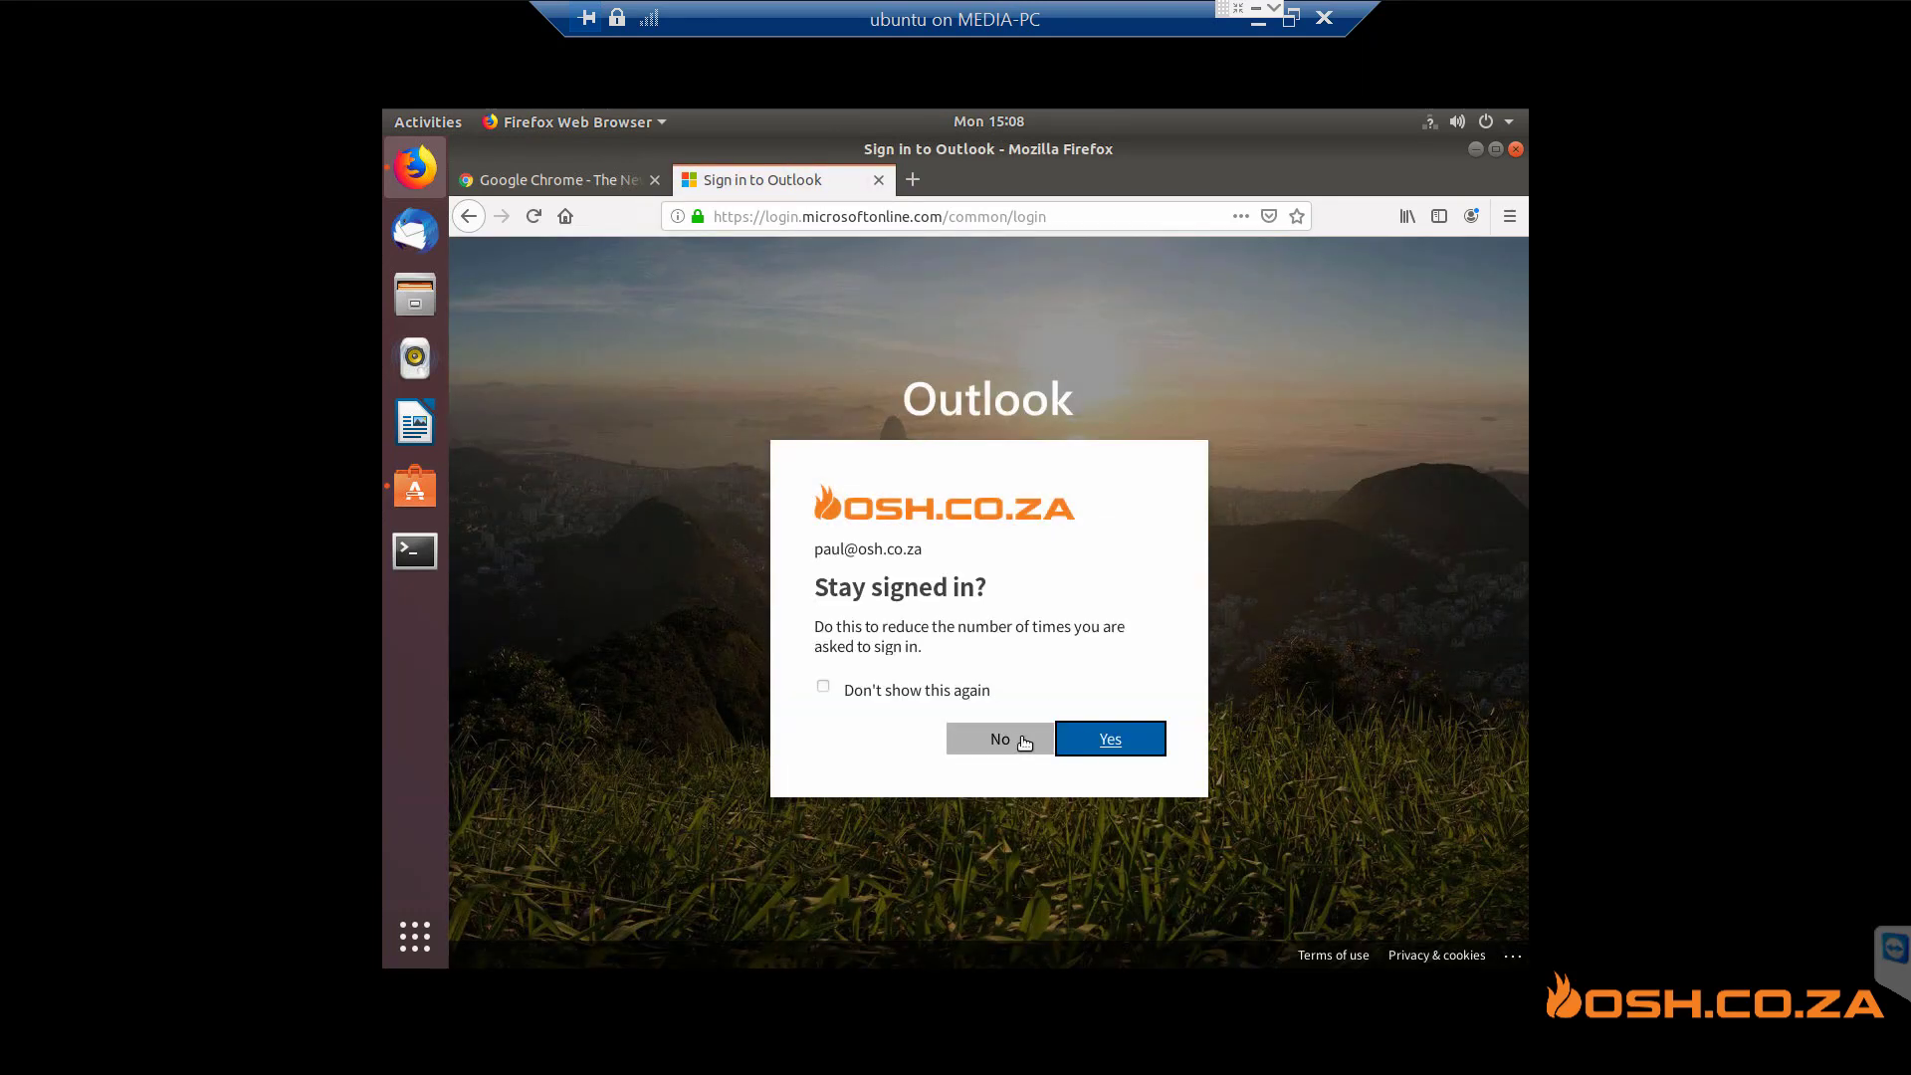
click(1087, 742)
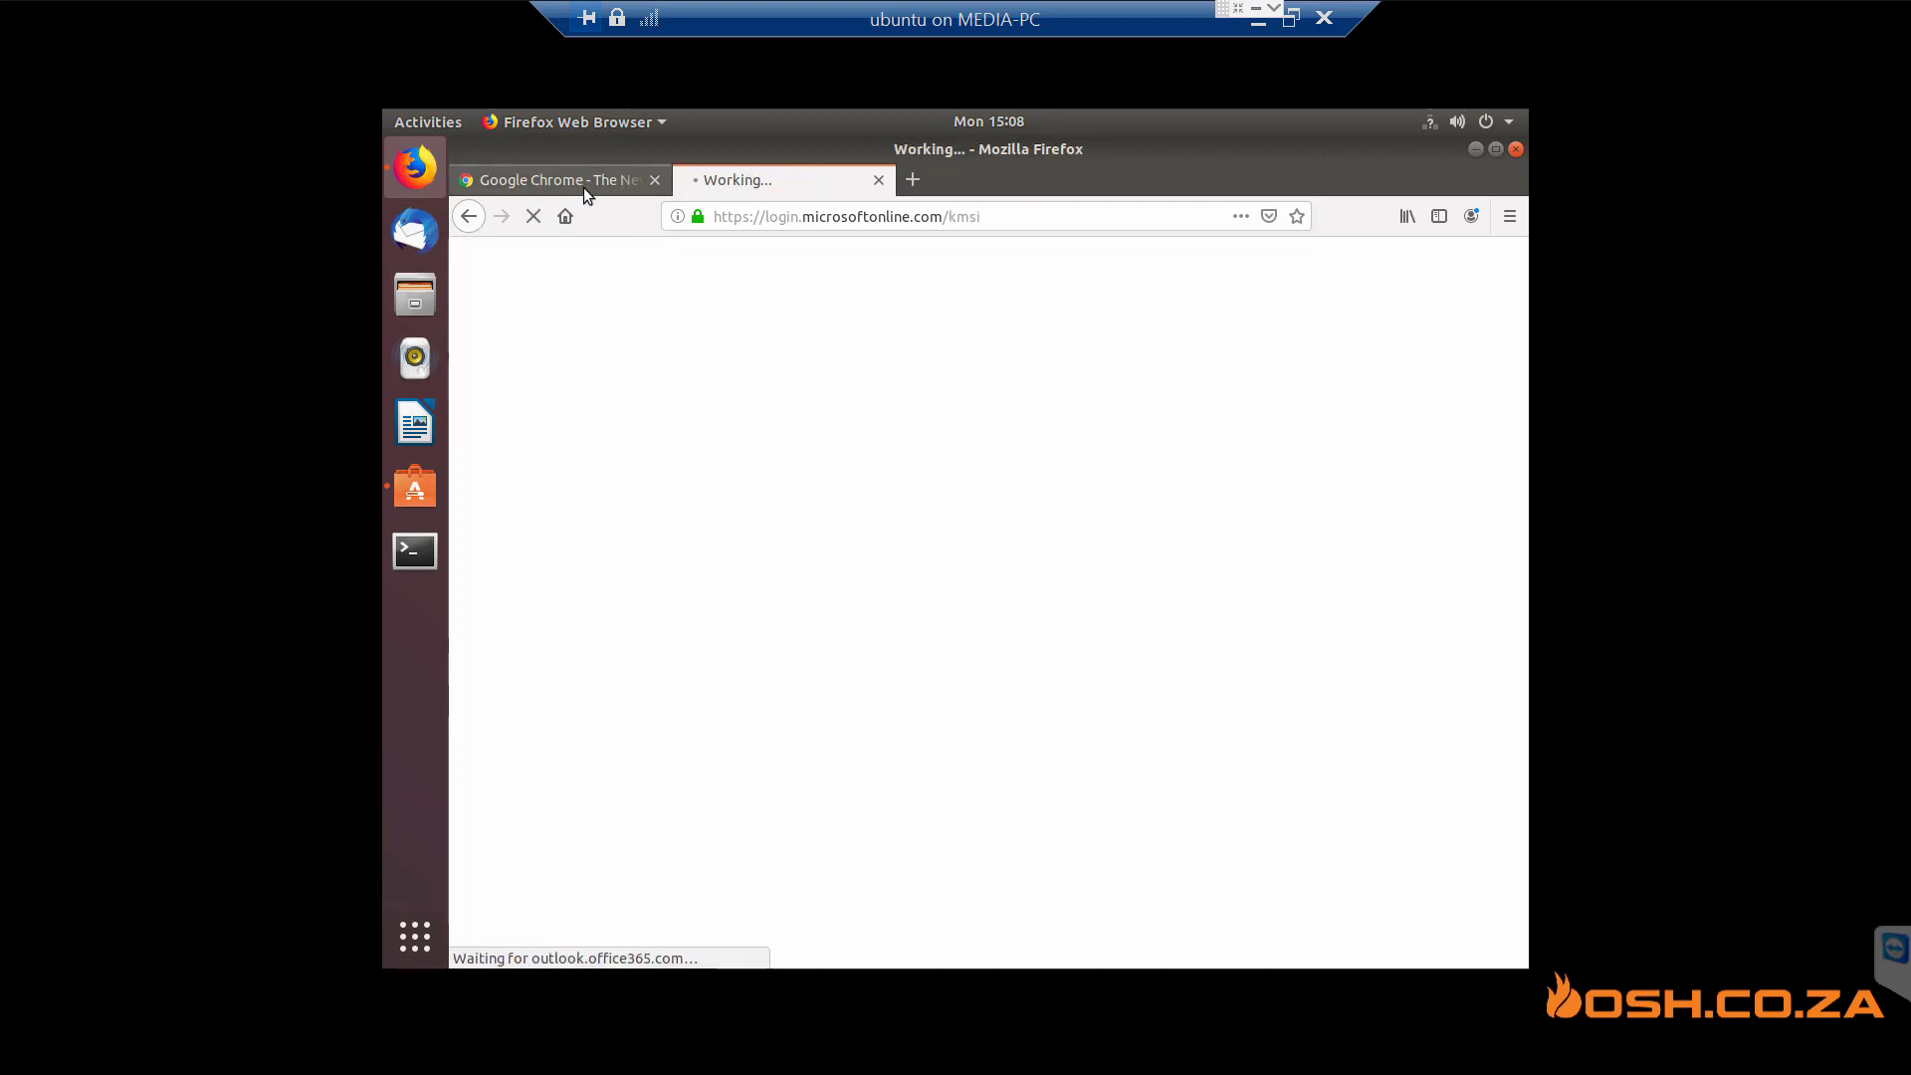
click(656, 183)
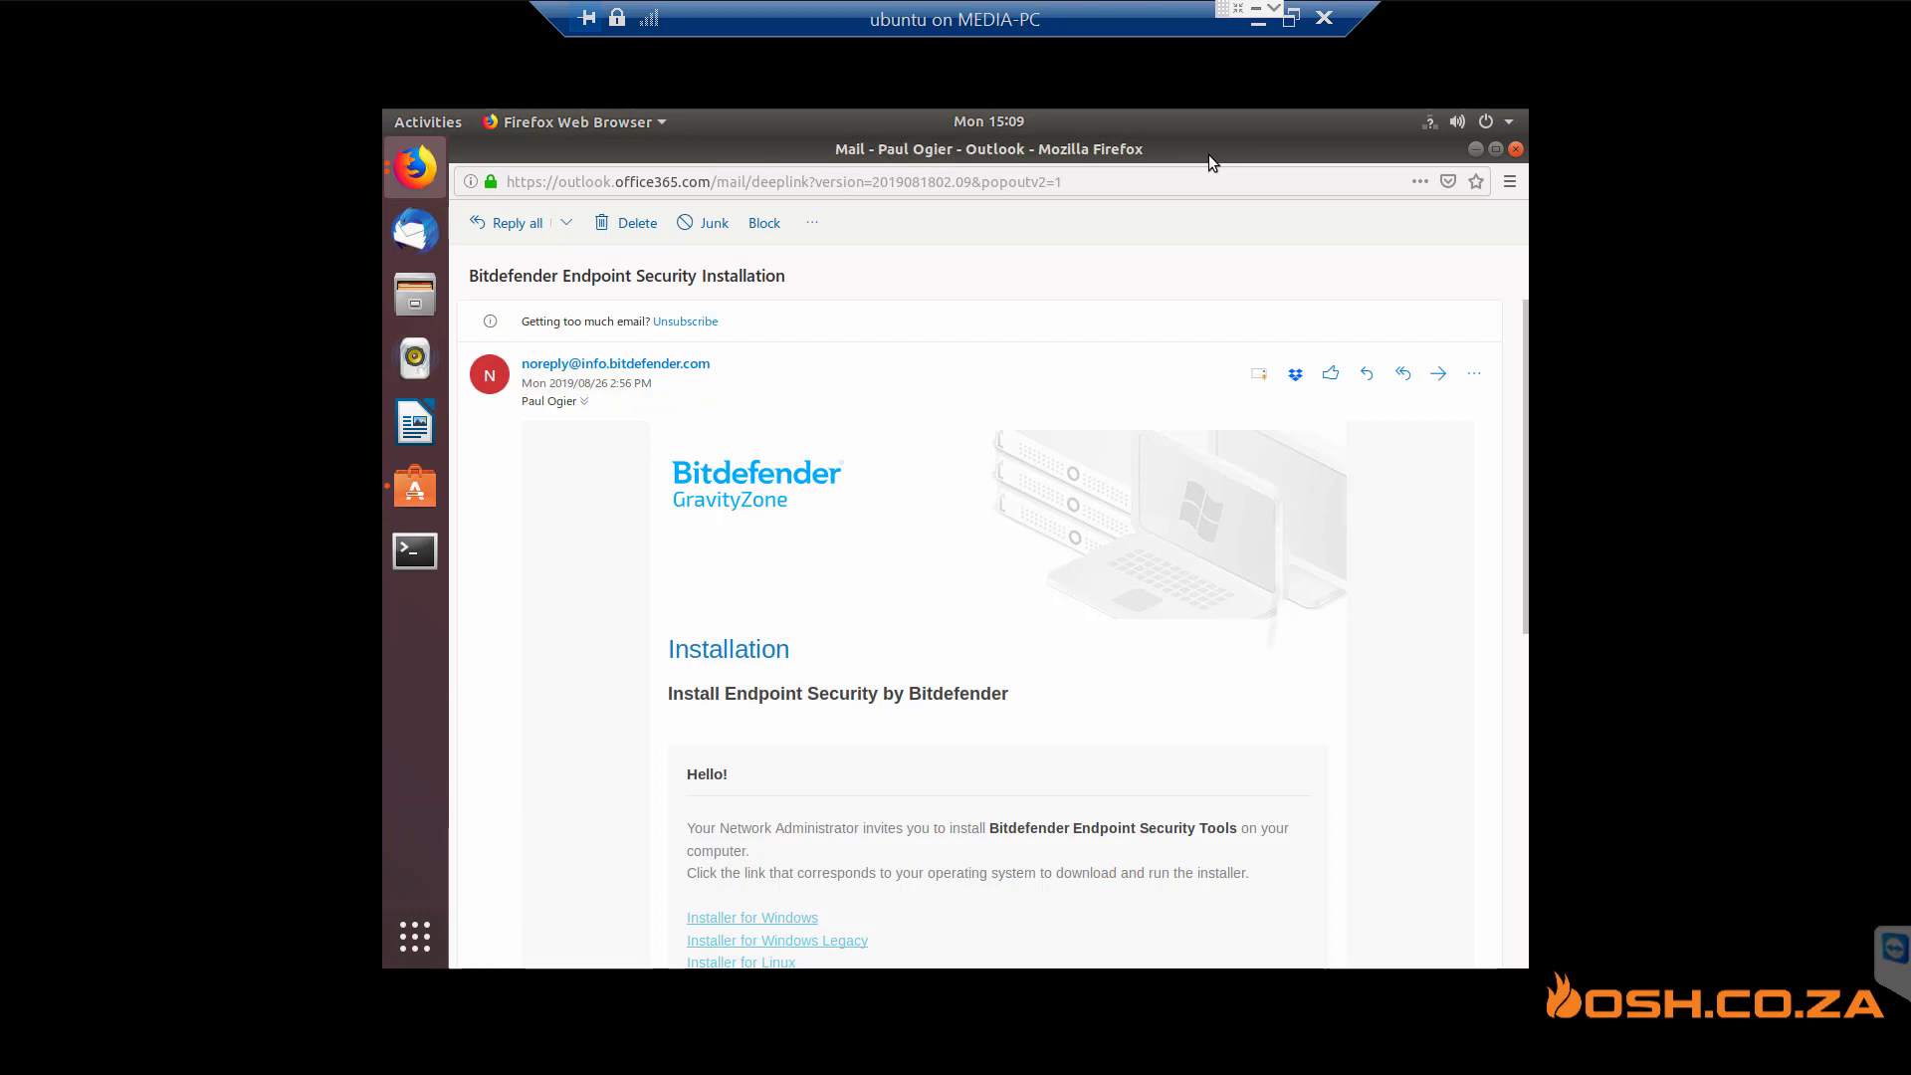
- Save installer.tar from the email's 'Installer for Linux' link using Save File
drag(1269, 831, 1271, 512)
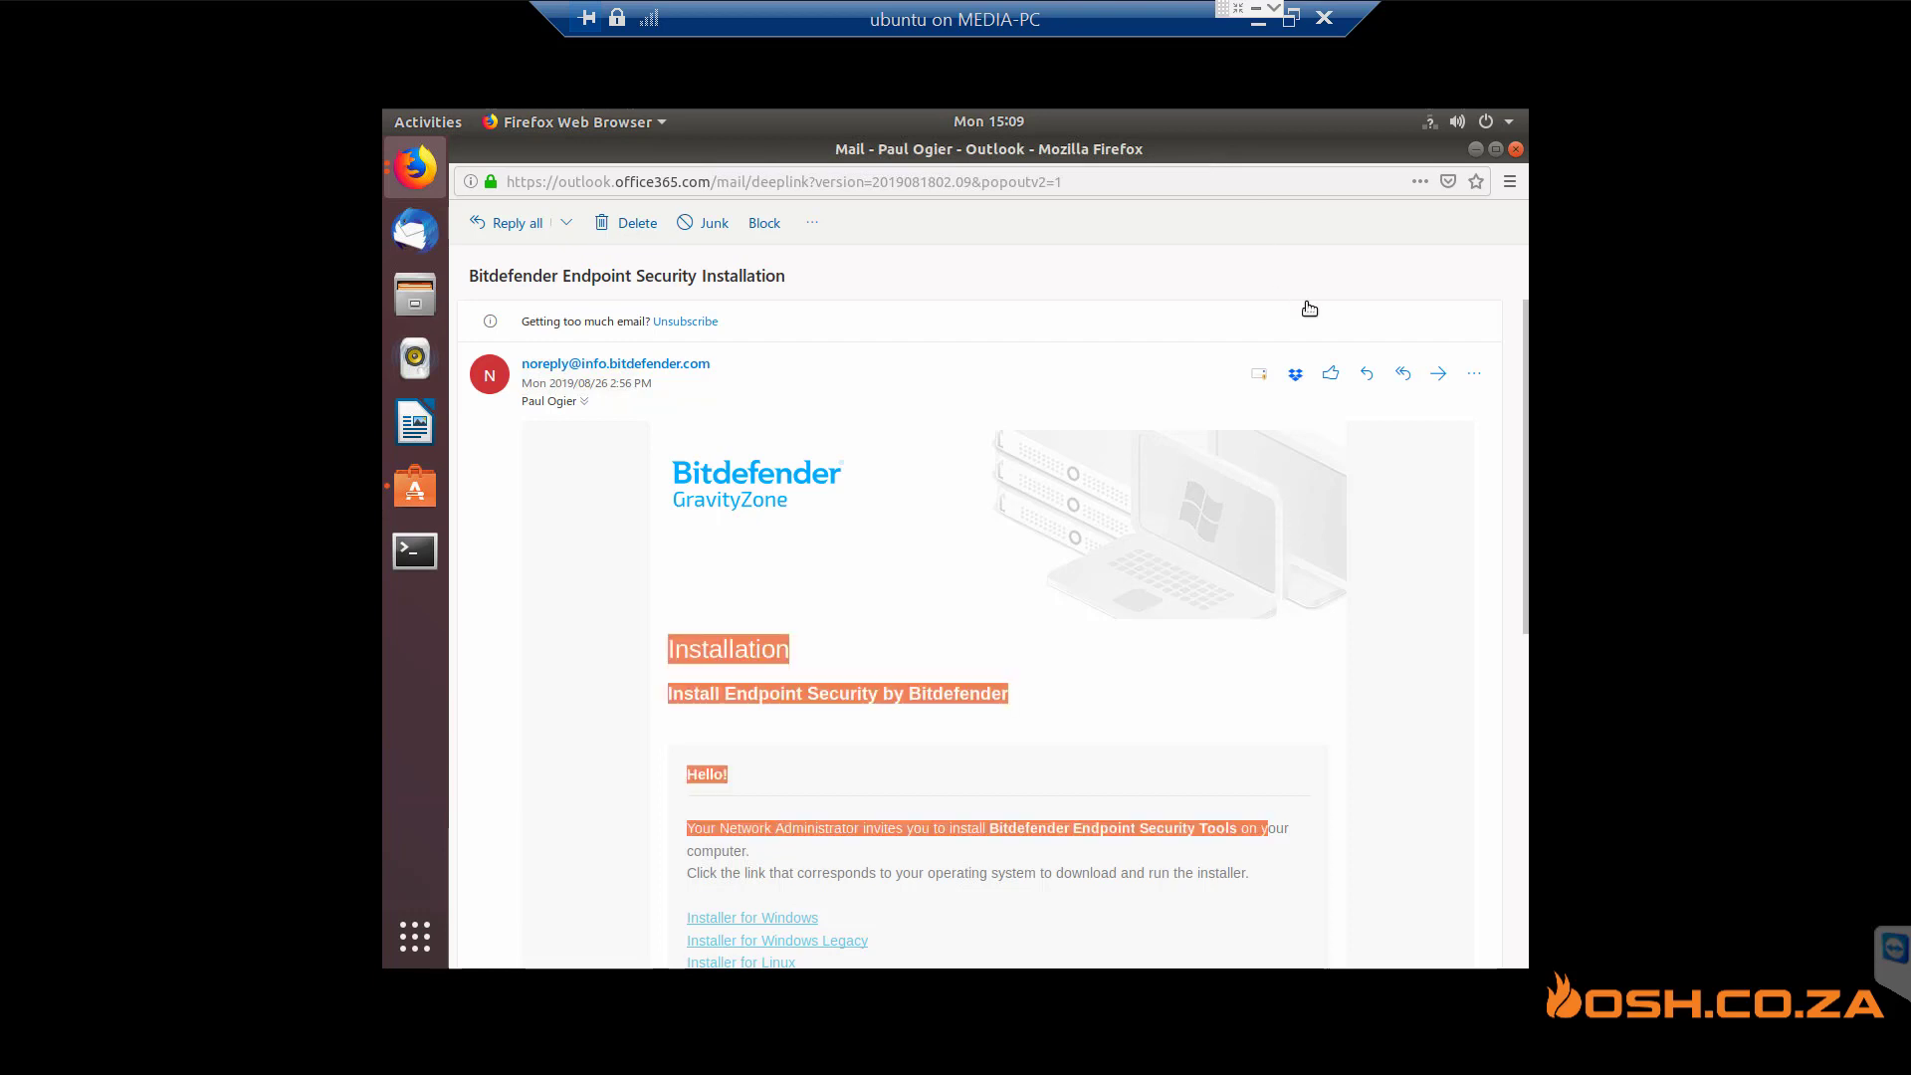
click(1524, 837)
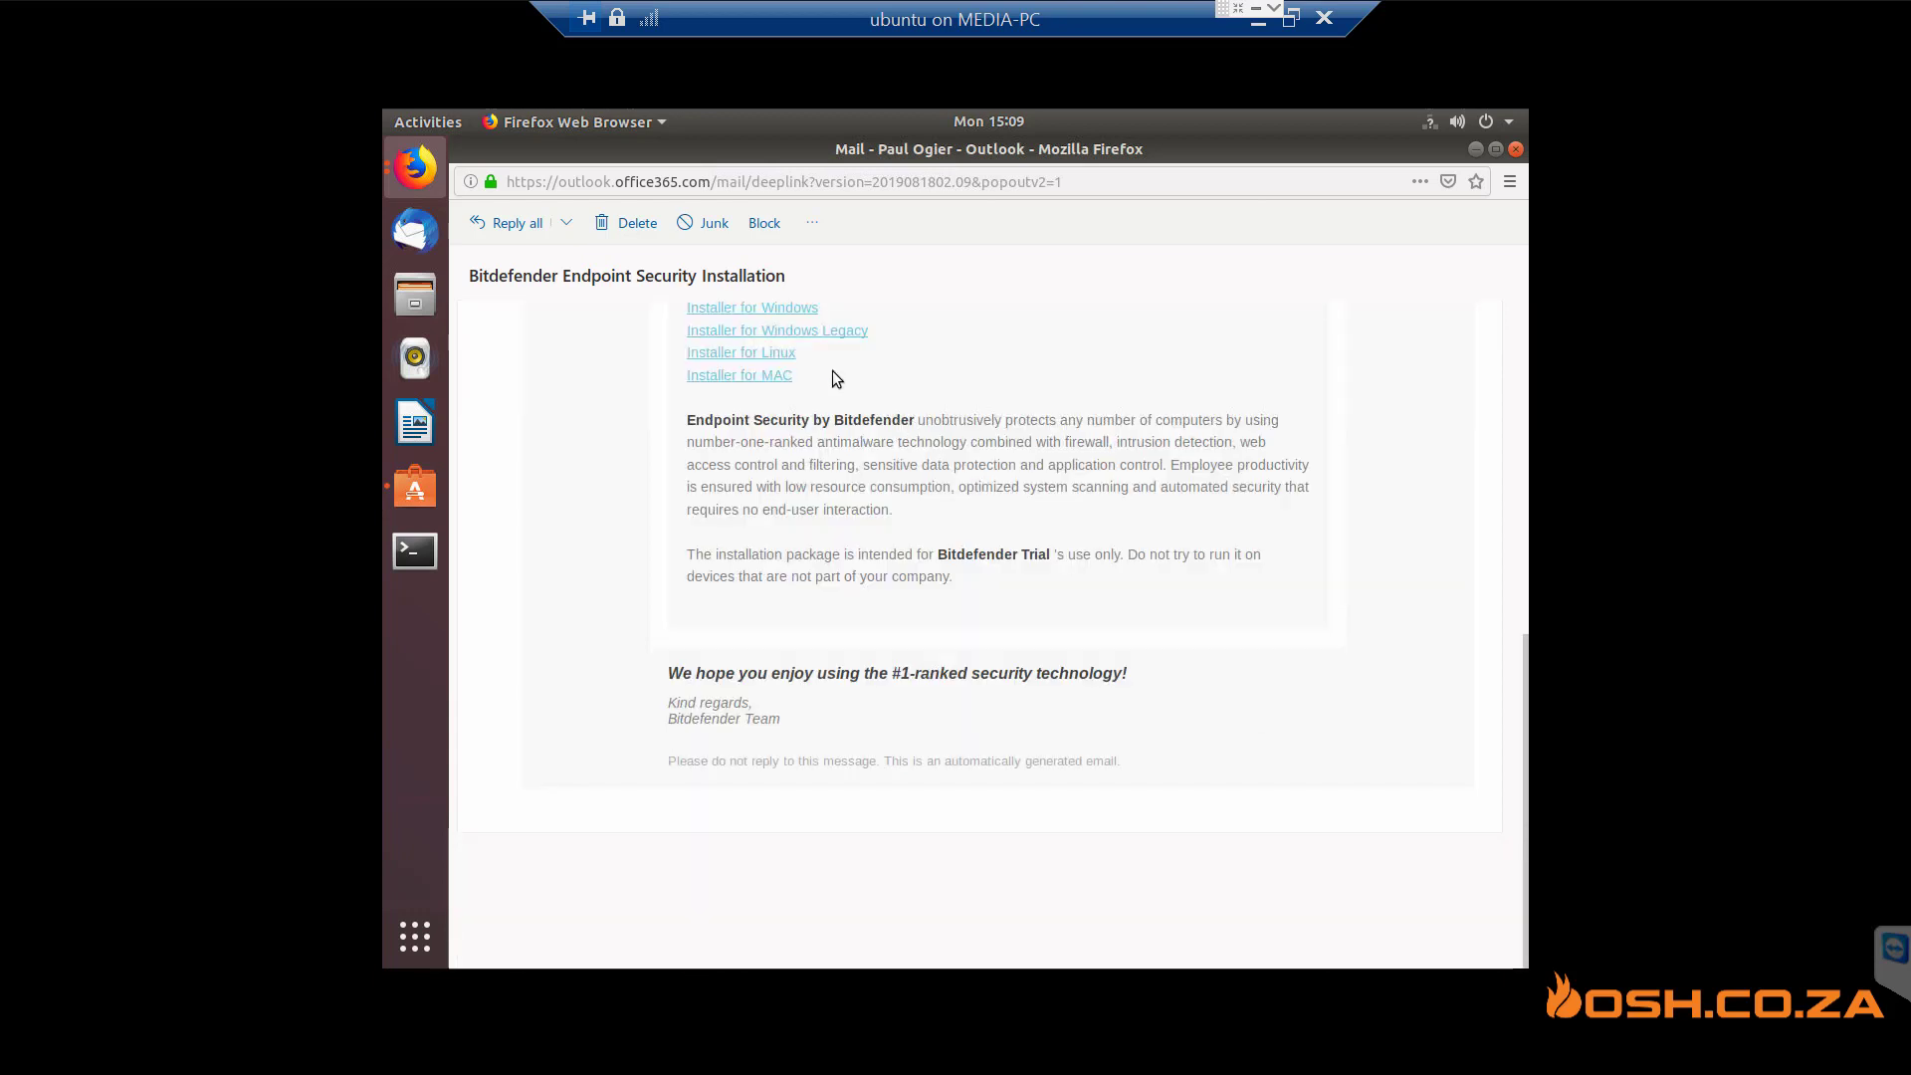
click(773, 355)
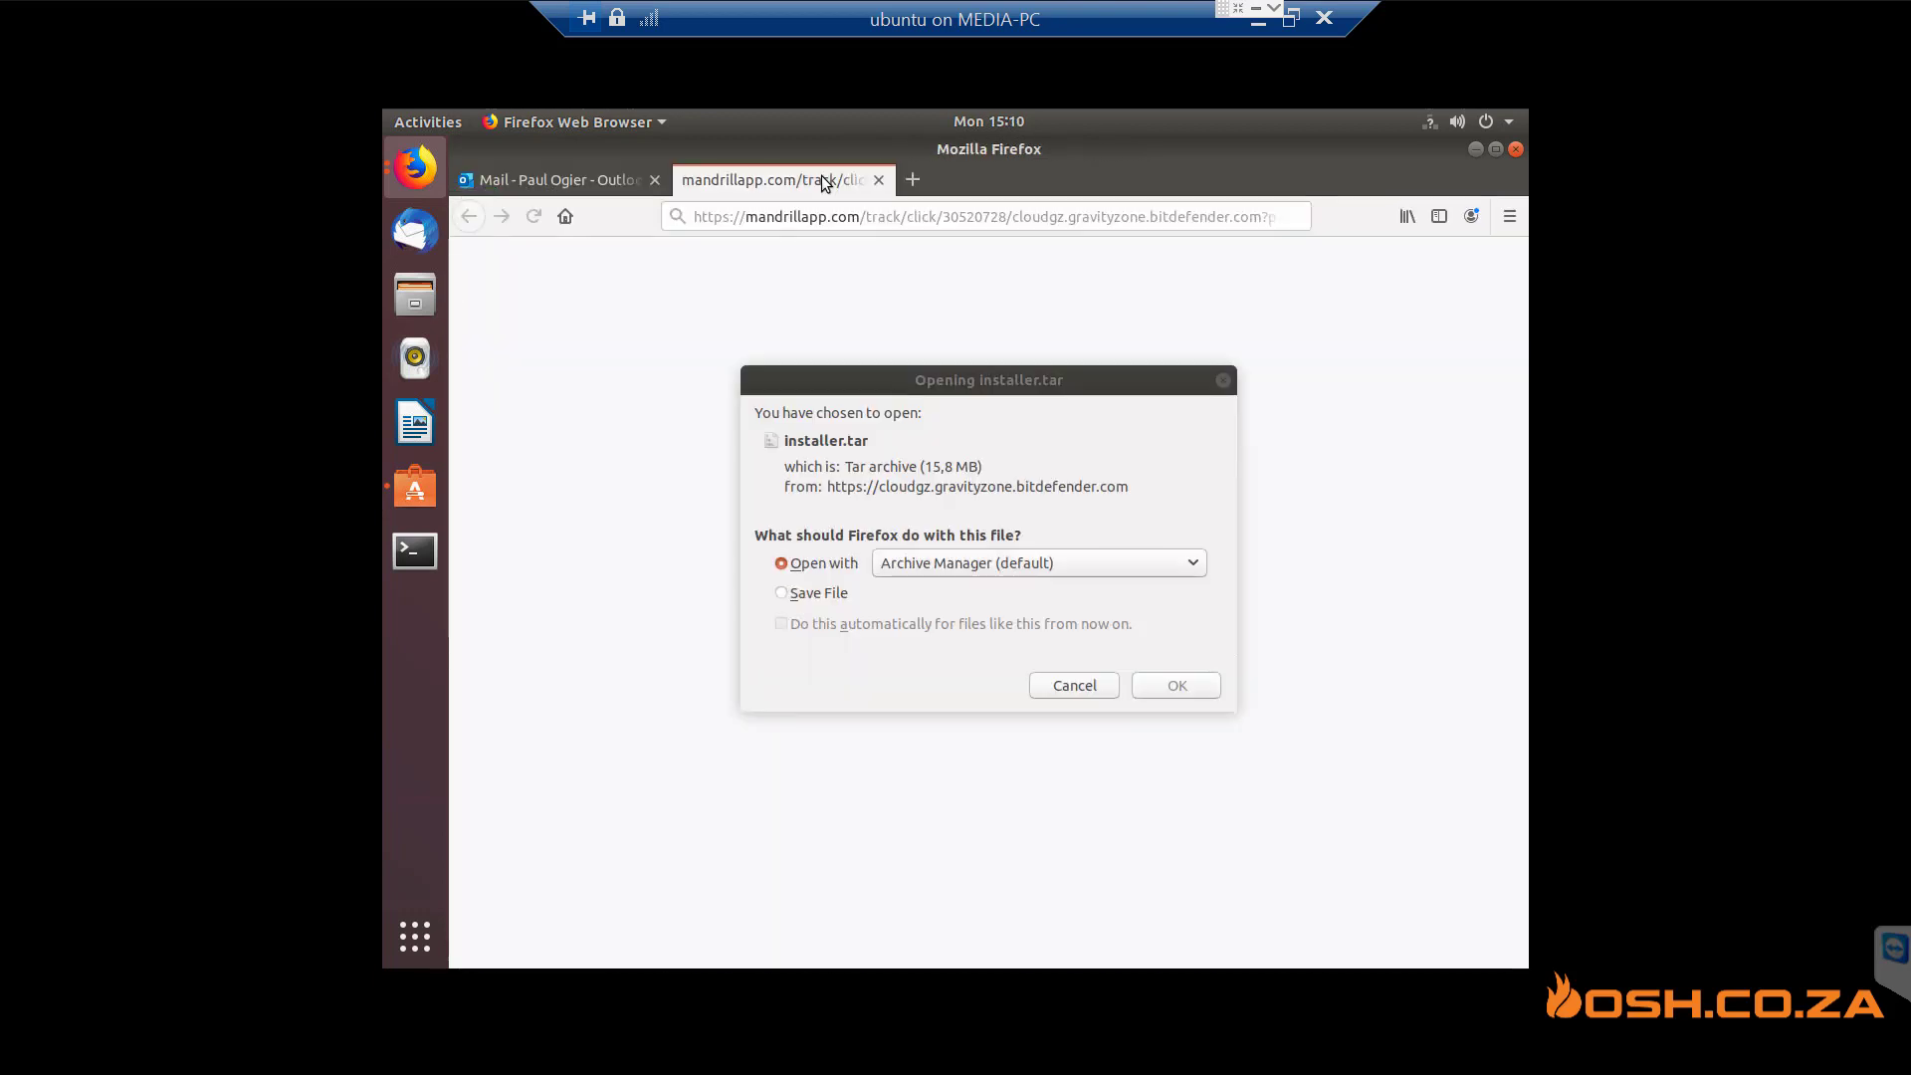
click(841, 602)
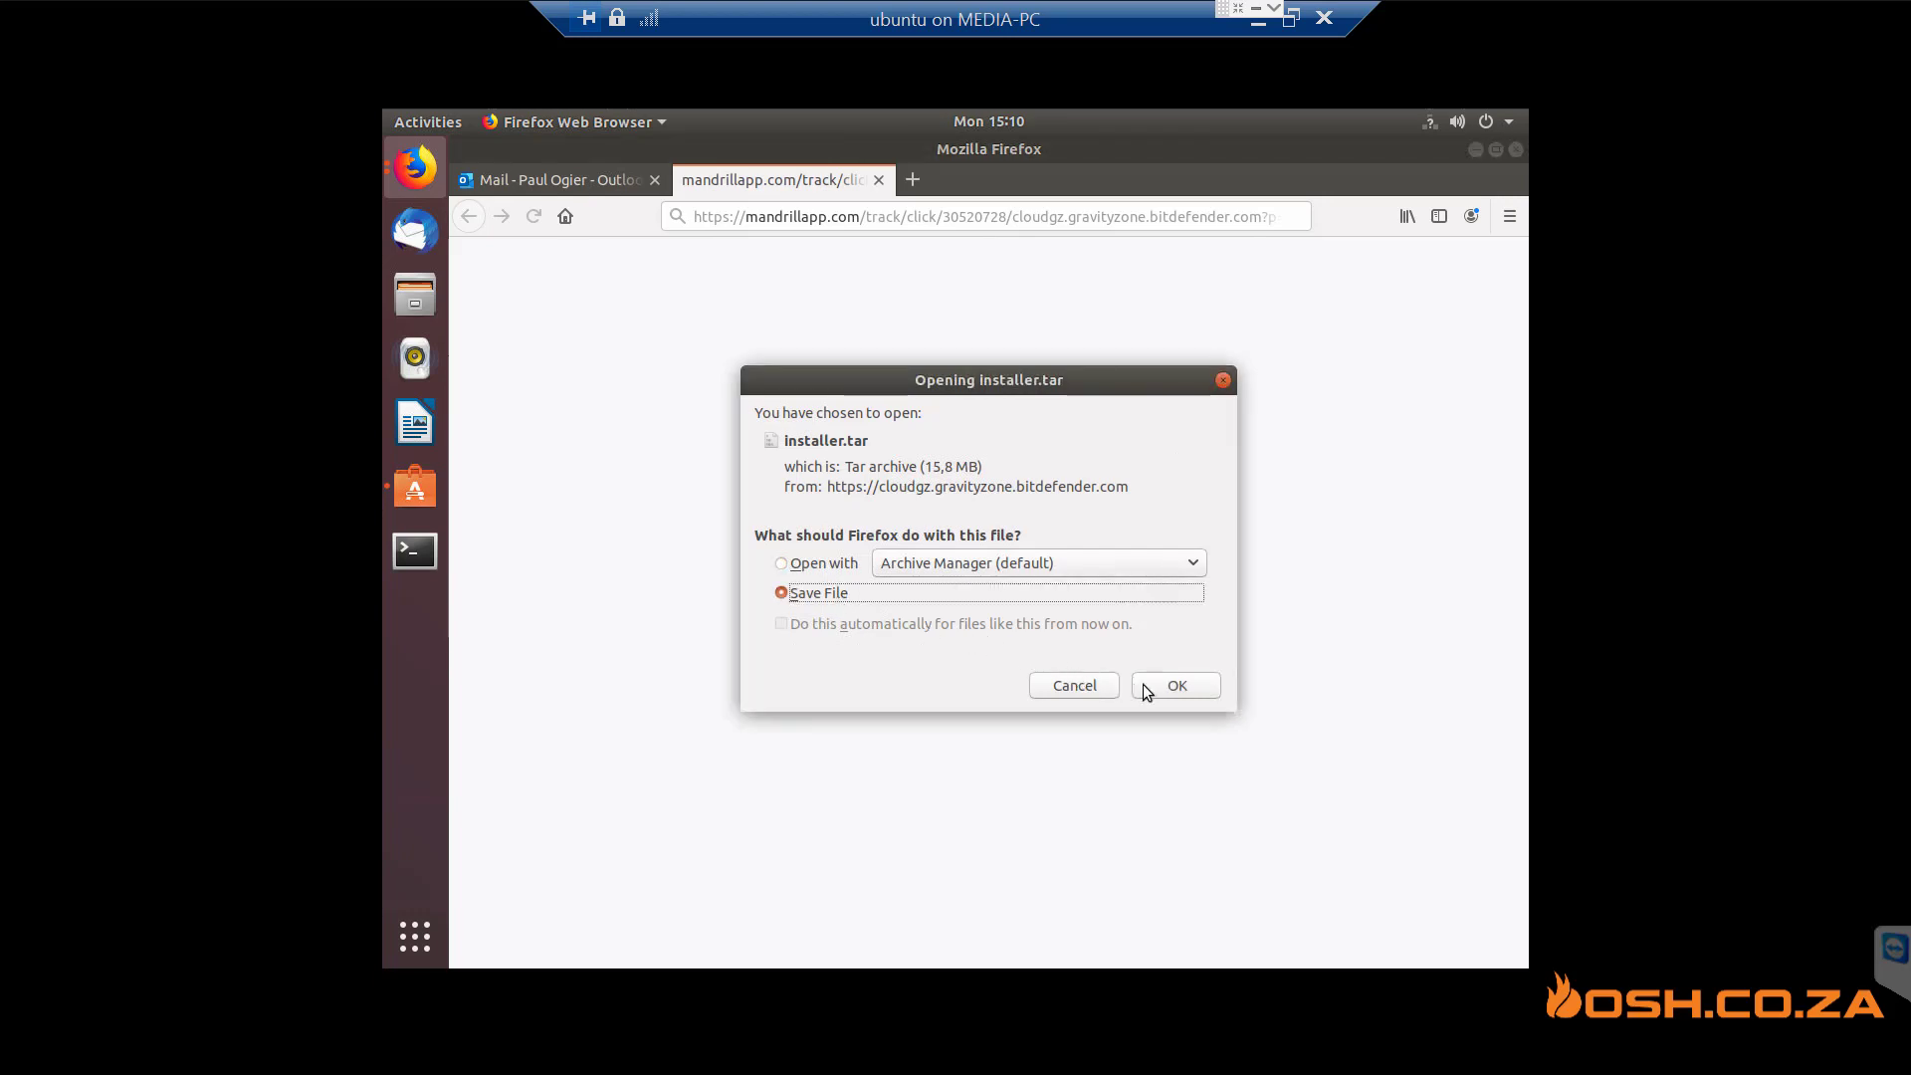
click(1176, 686)
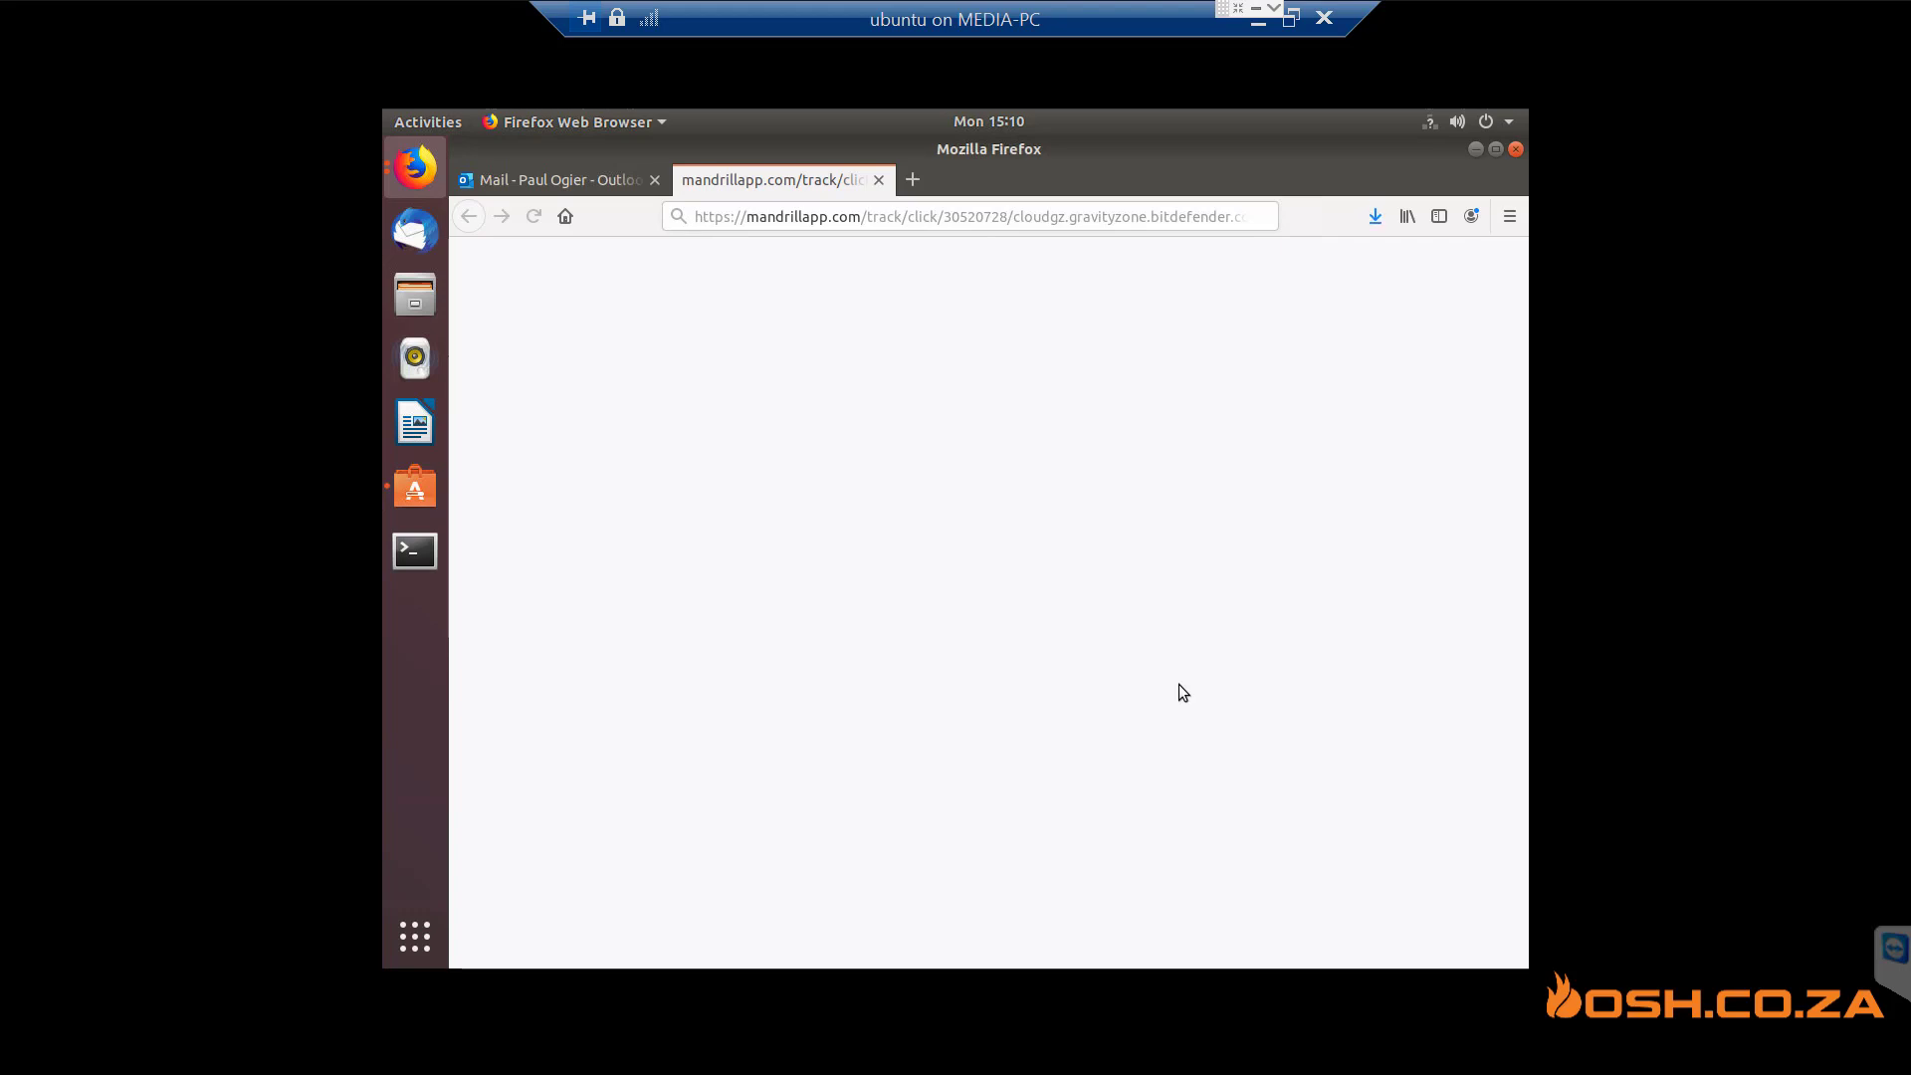
click(1474, 149)
- Open a Terminal, cd into Downloads, and list its files with ls
click(1476, 150)
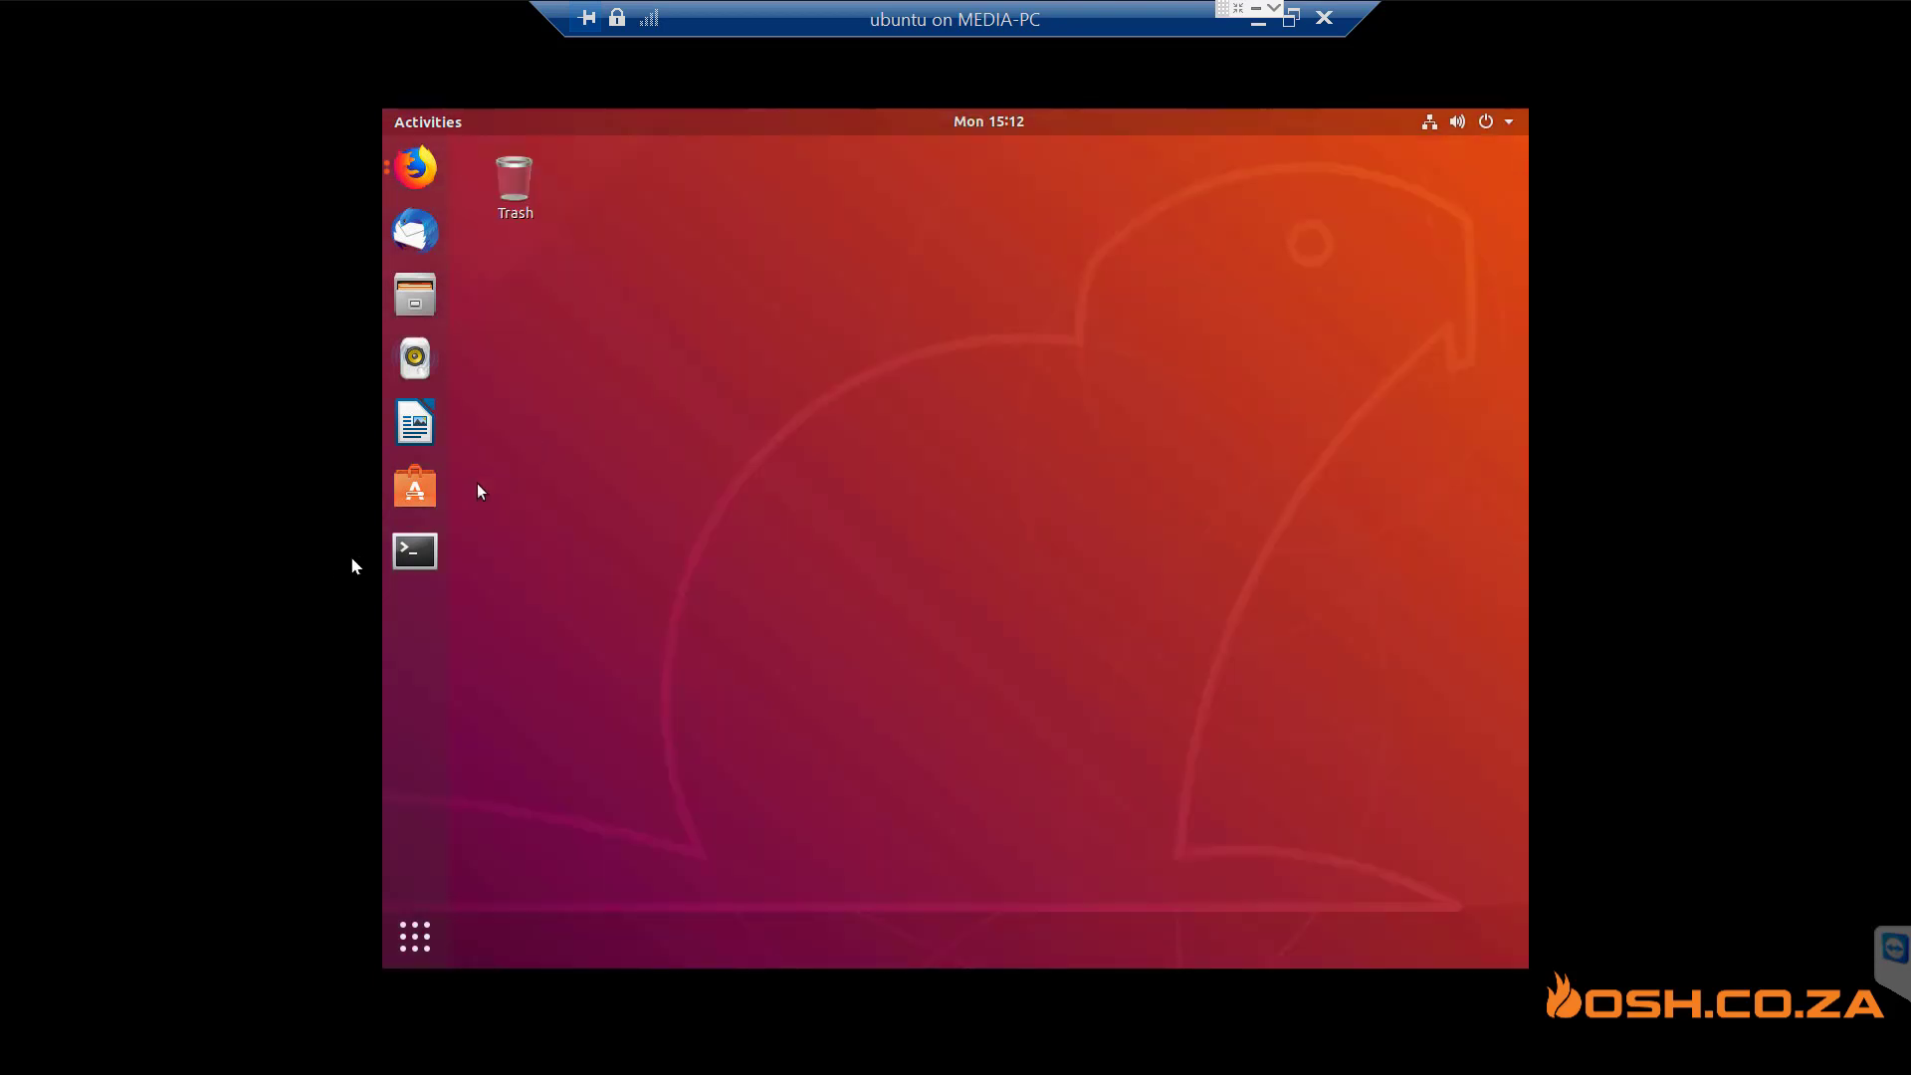
click(399, 557)
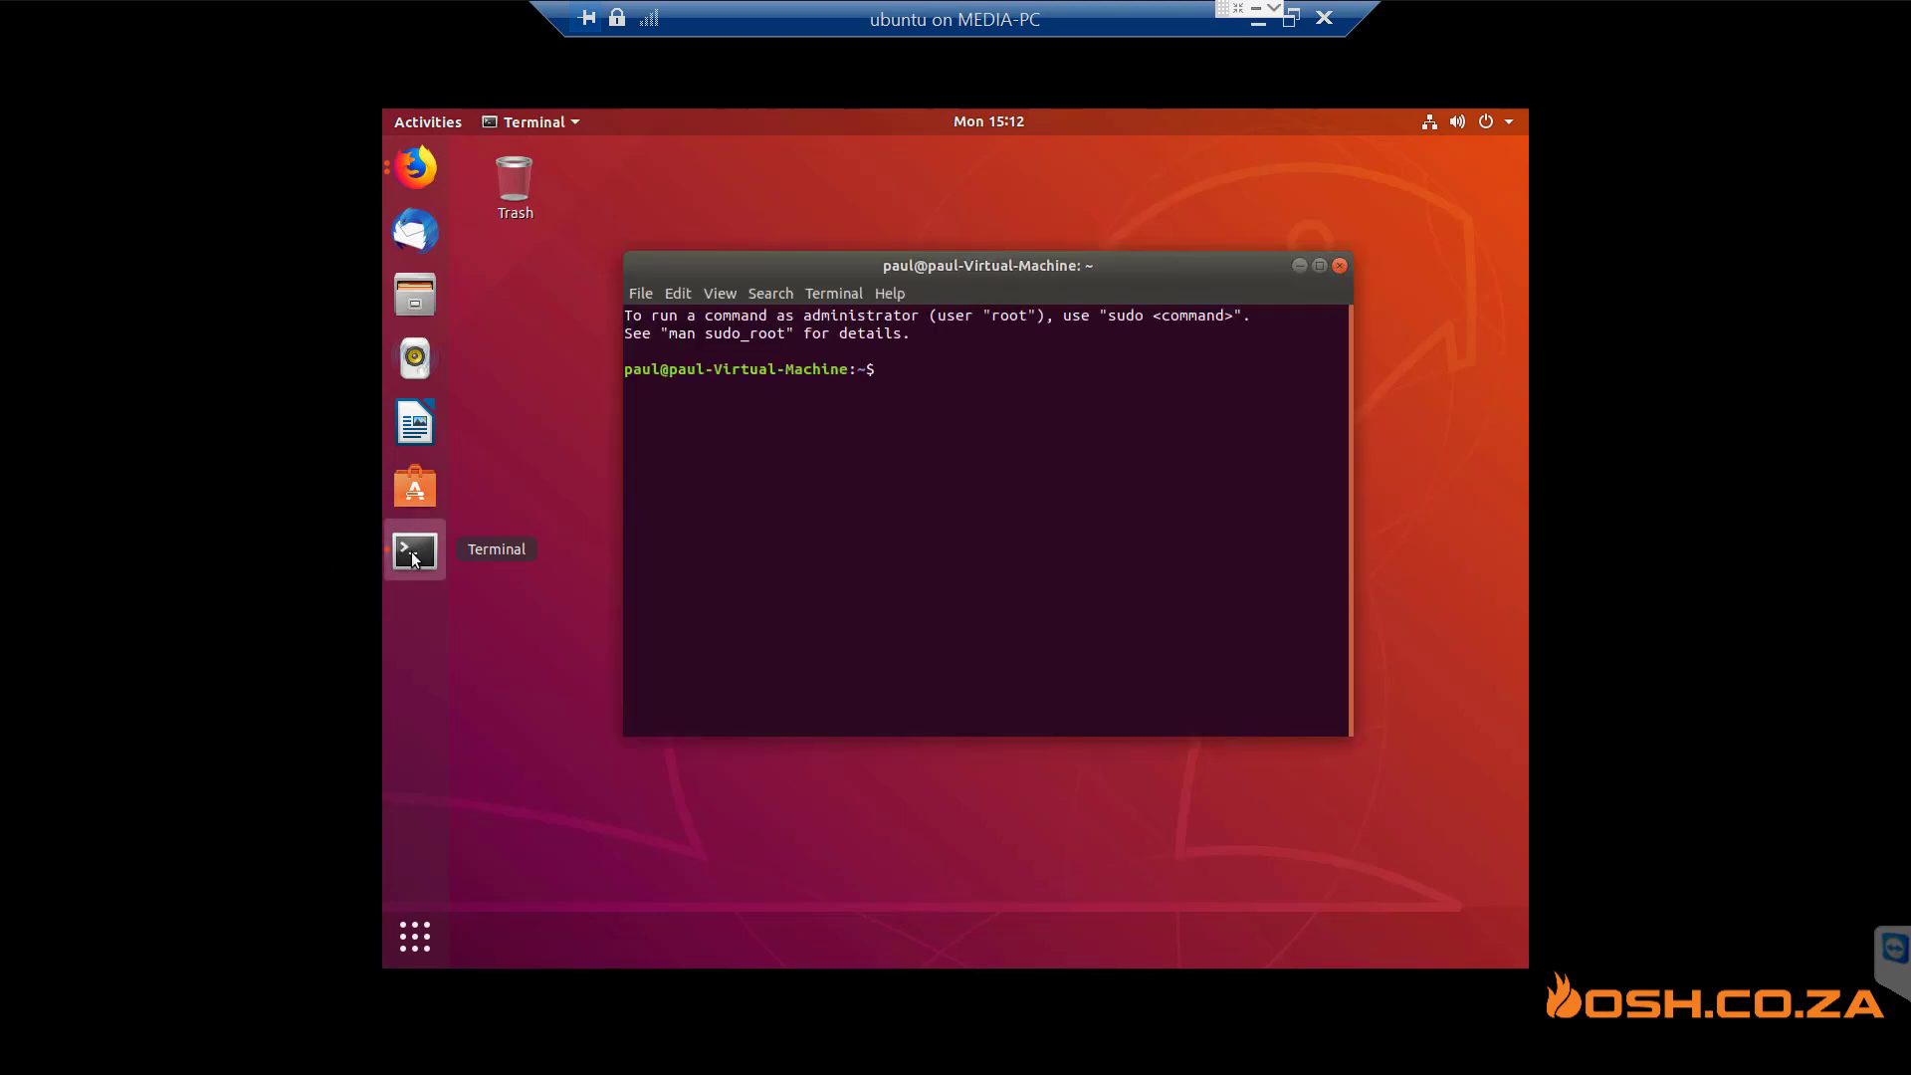
text(ls)
key(Return)
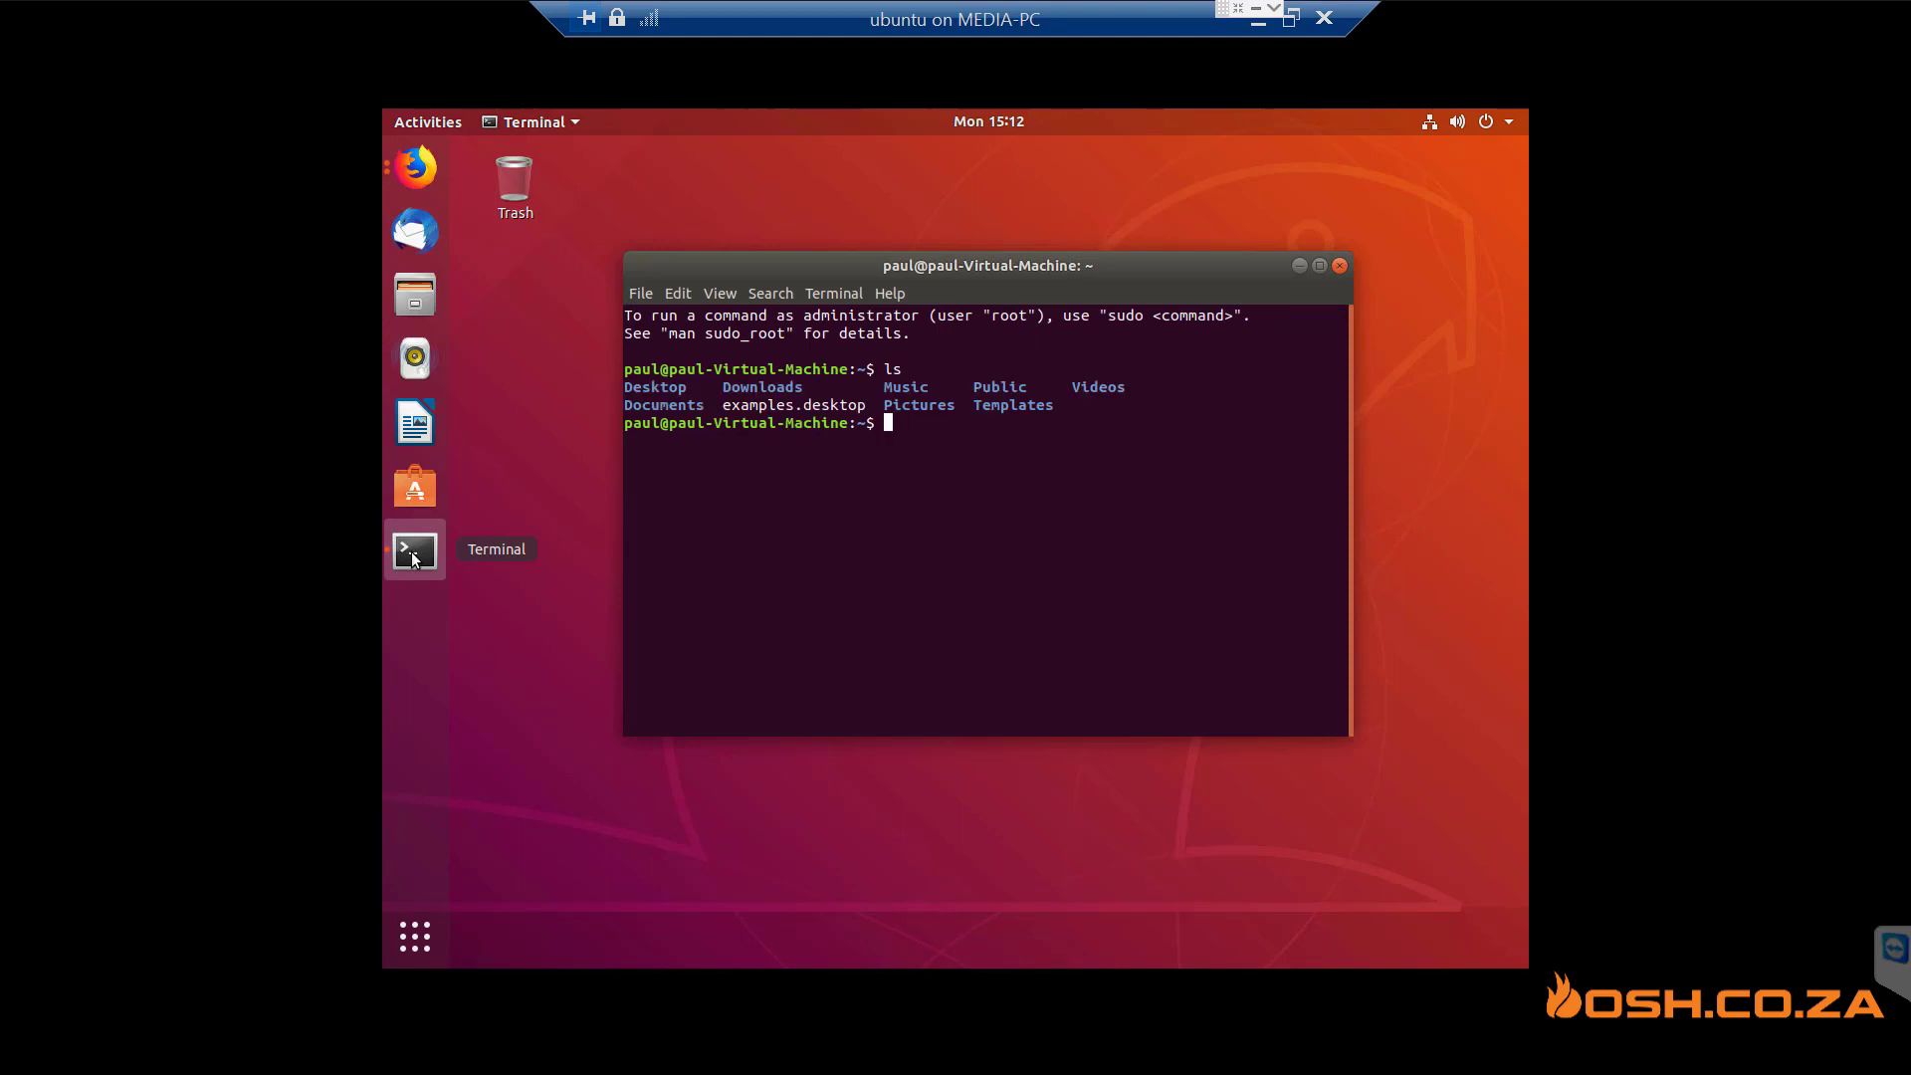
text(cd Dow)
key(Tab)
key(Return)
text(ls)
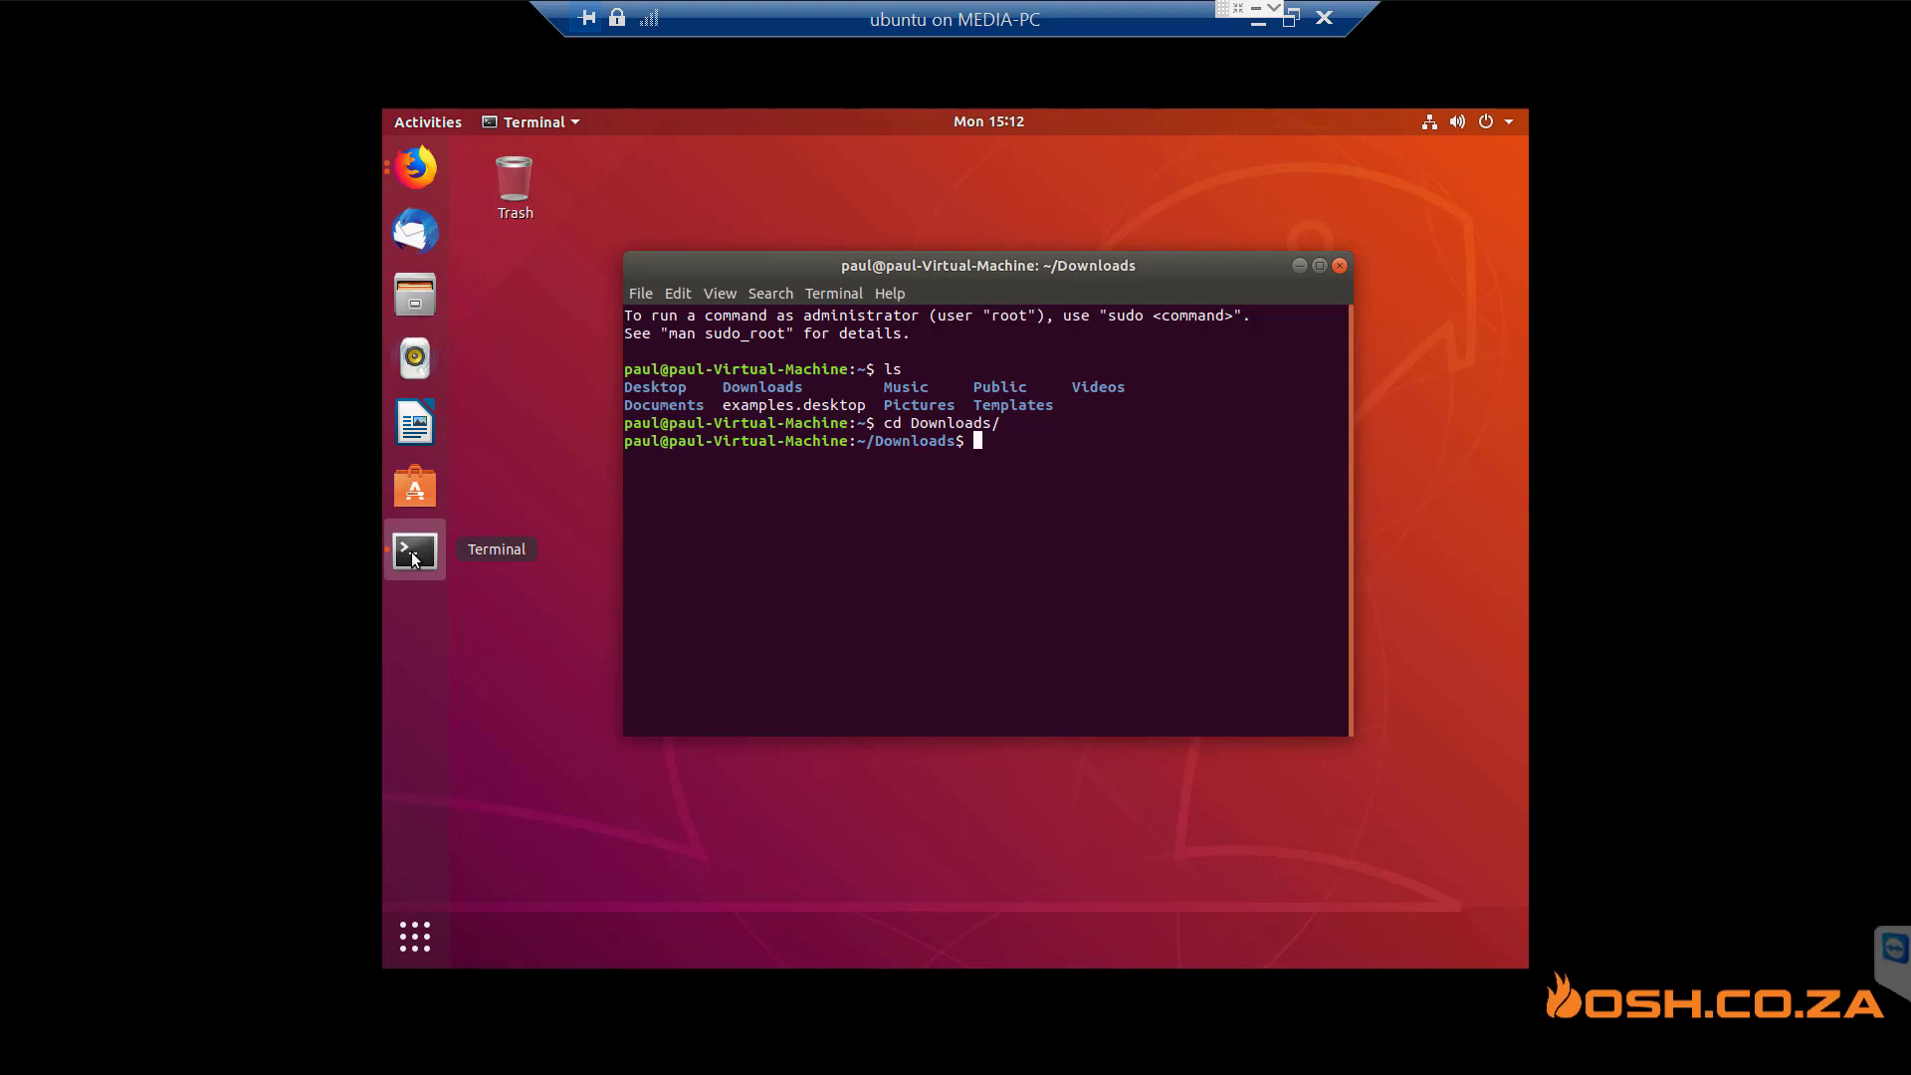
key(Return)
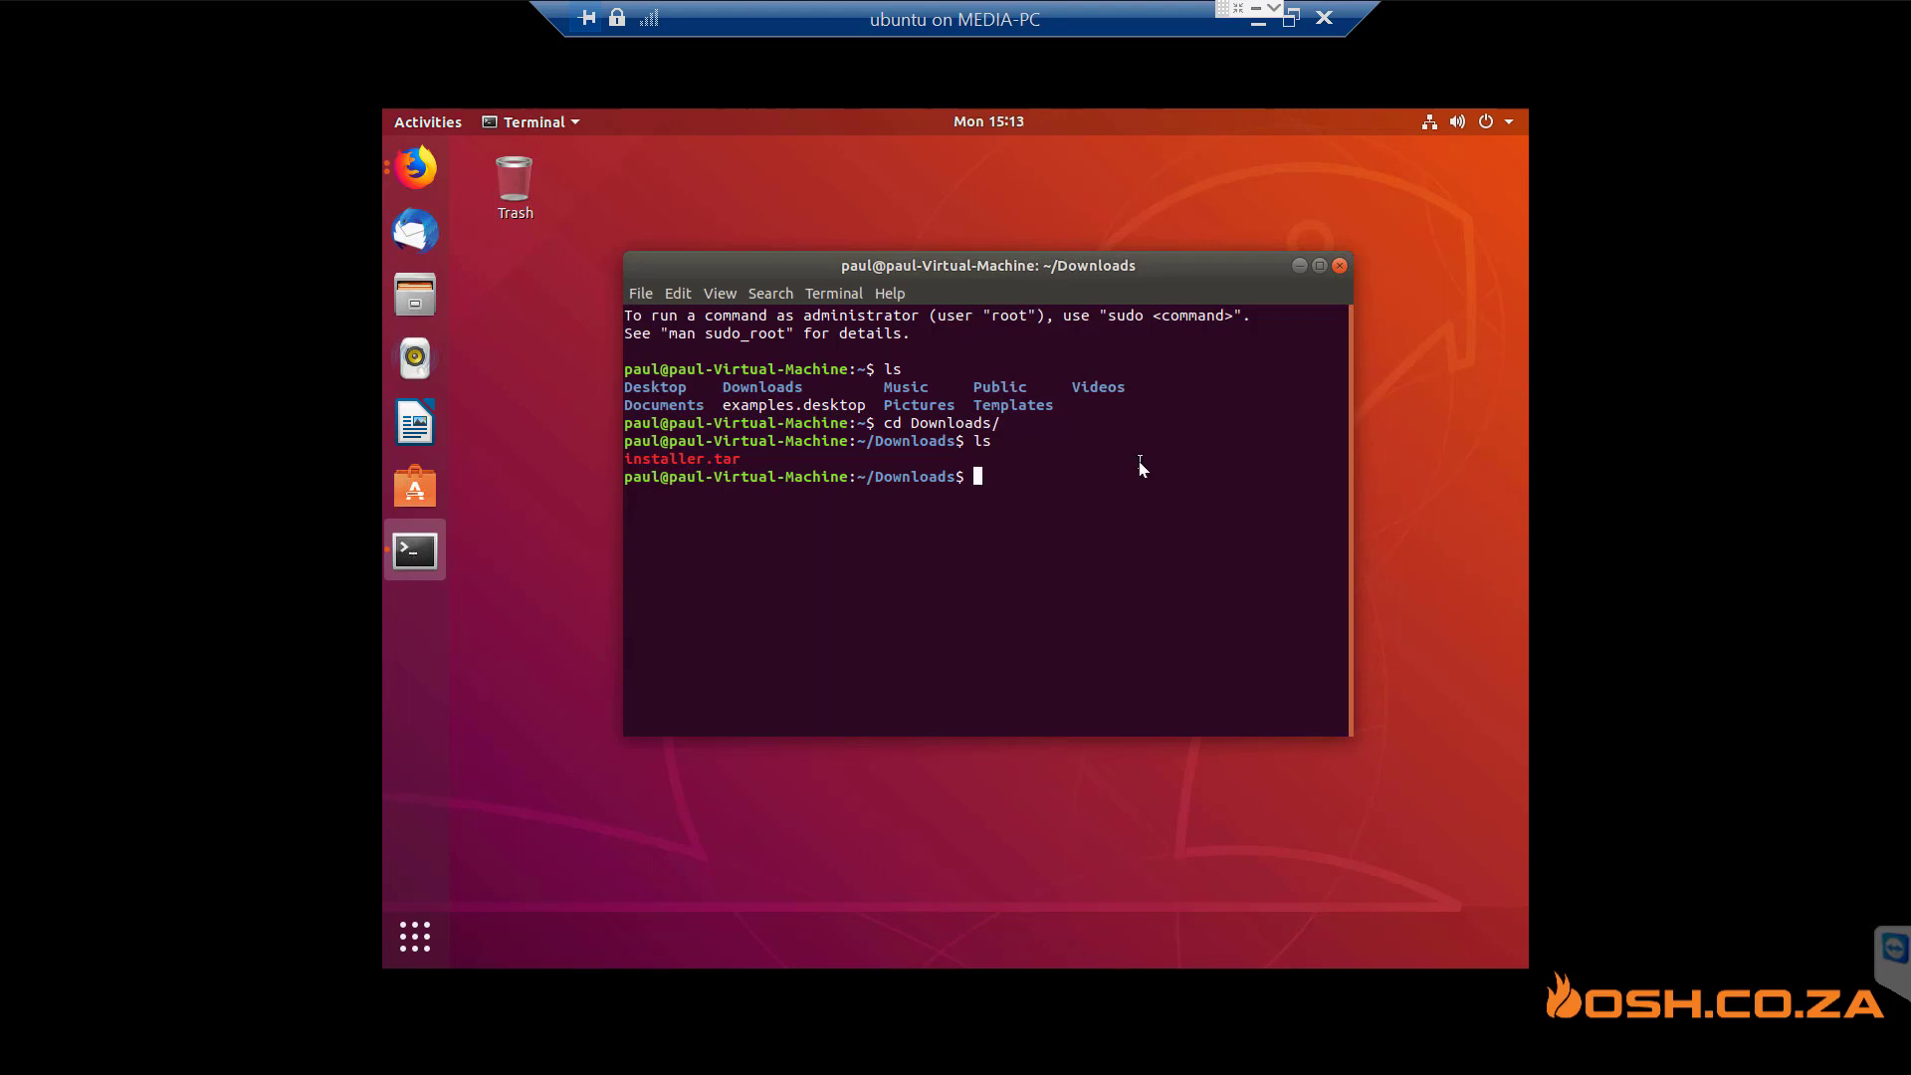
- Run tar -xvf installer.tar, chmod +x installer, then launch ./installer
text(tar -xv)
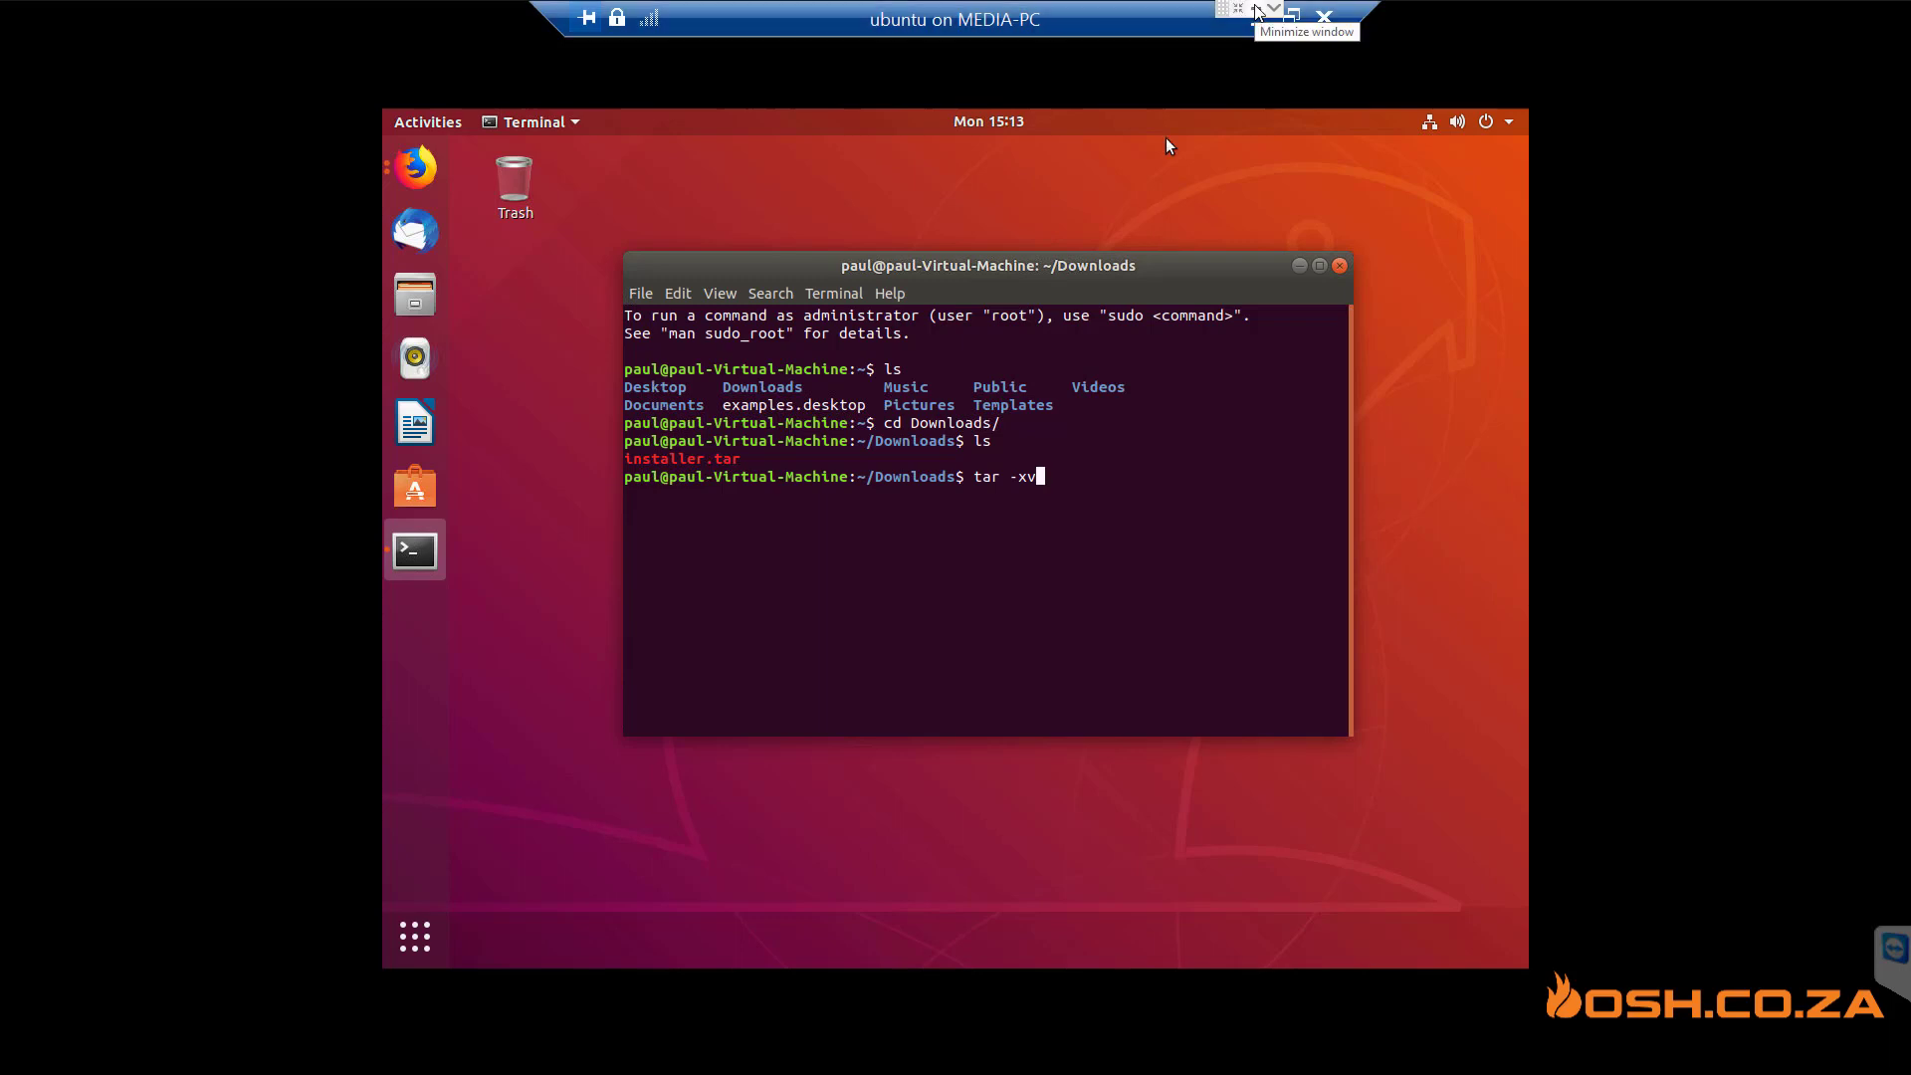
text(f installer.tar)
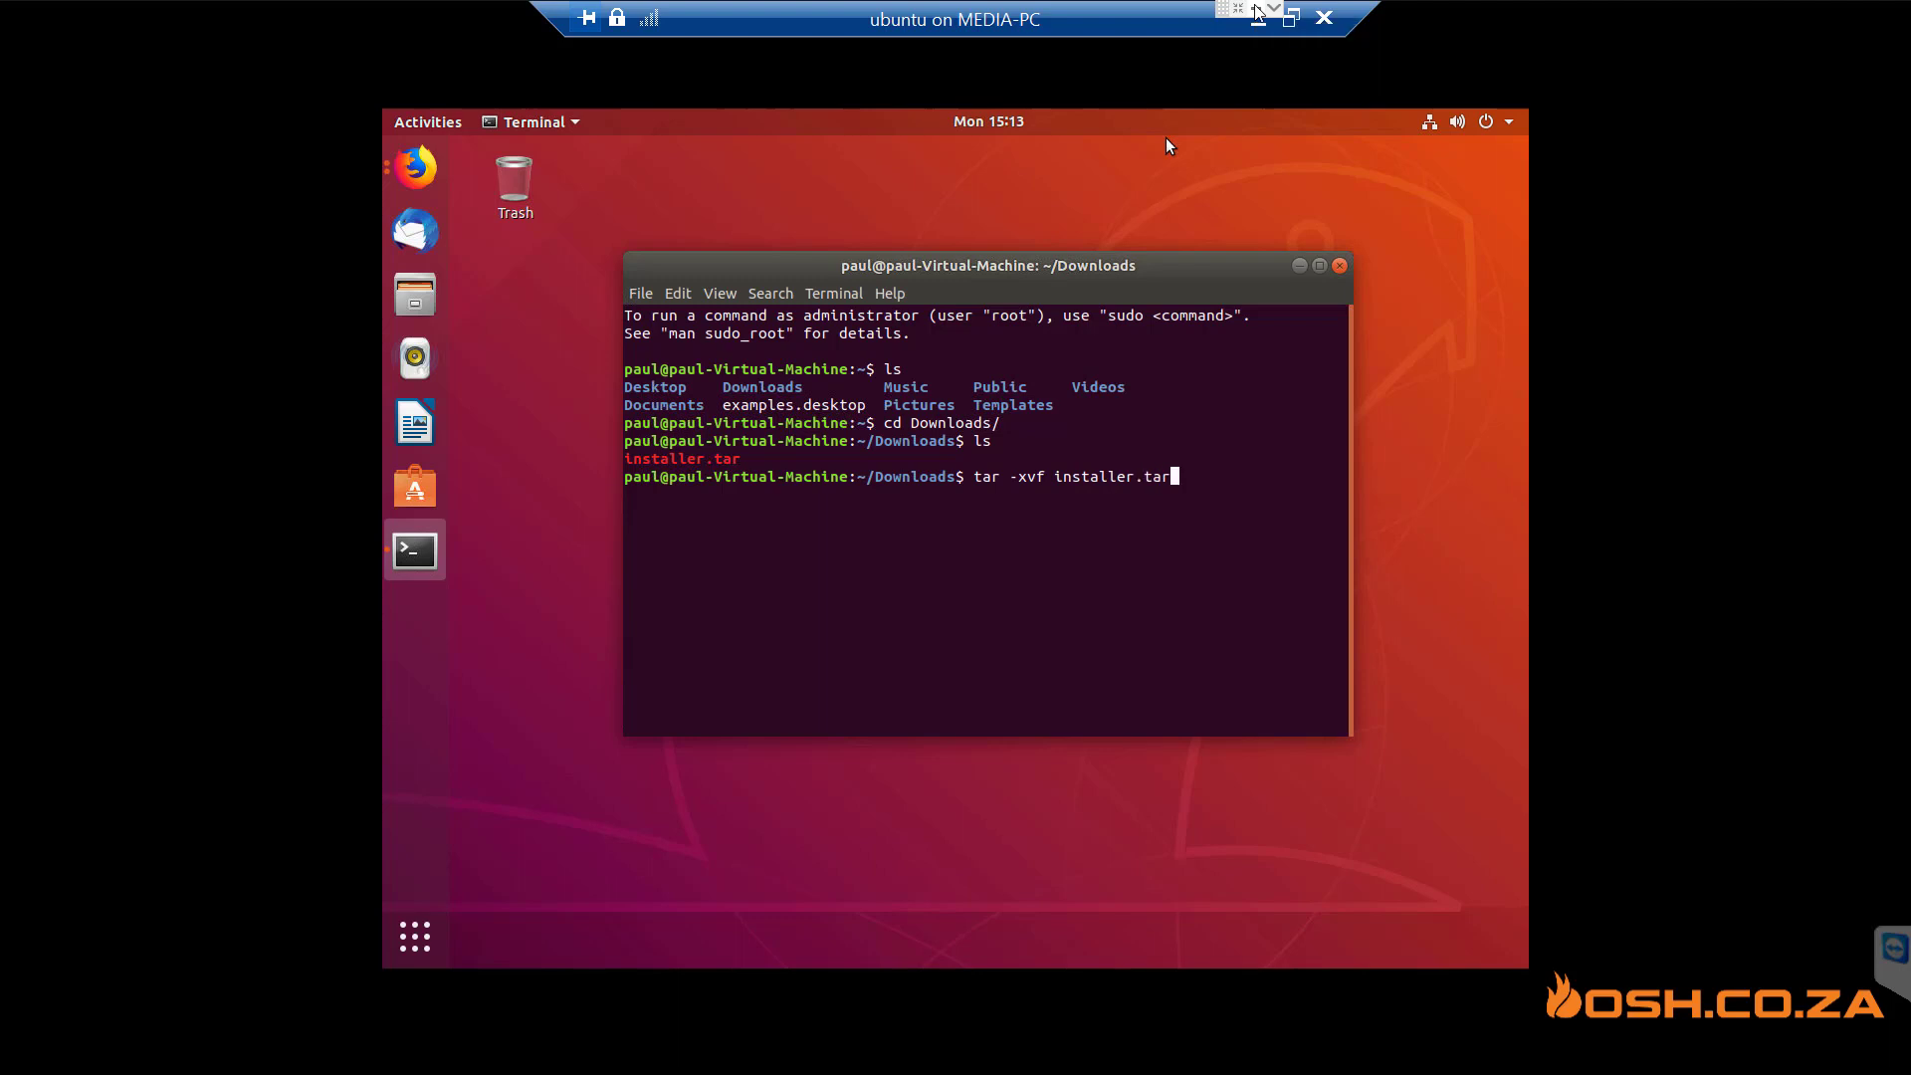
key(Return)
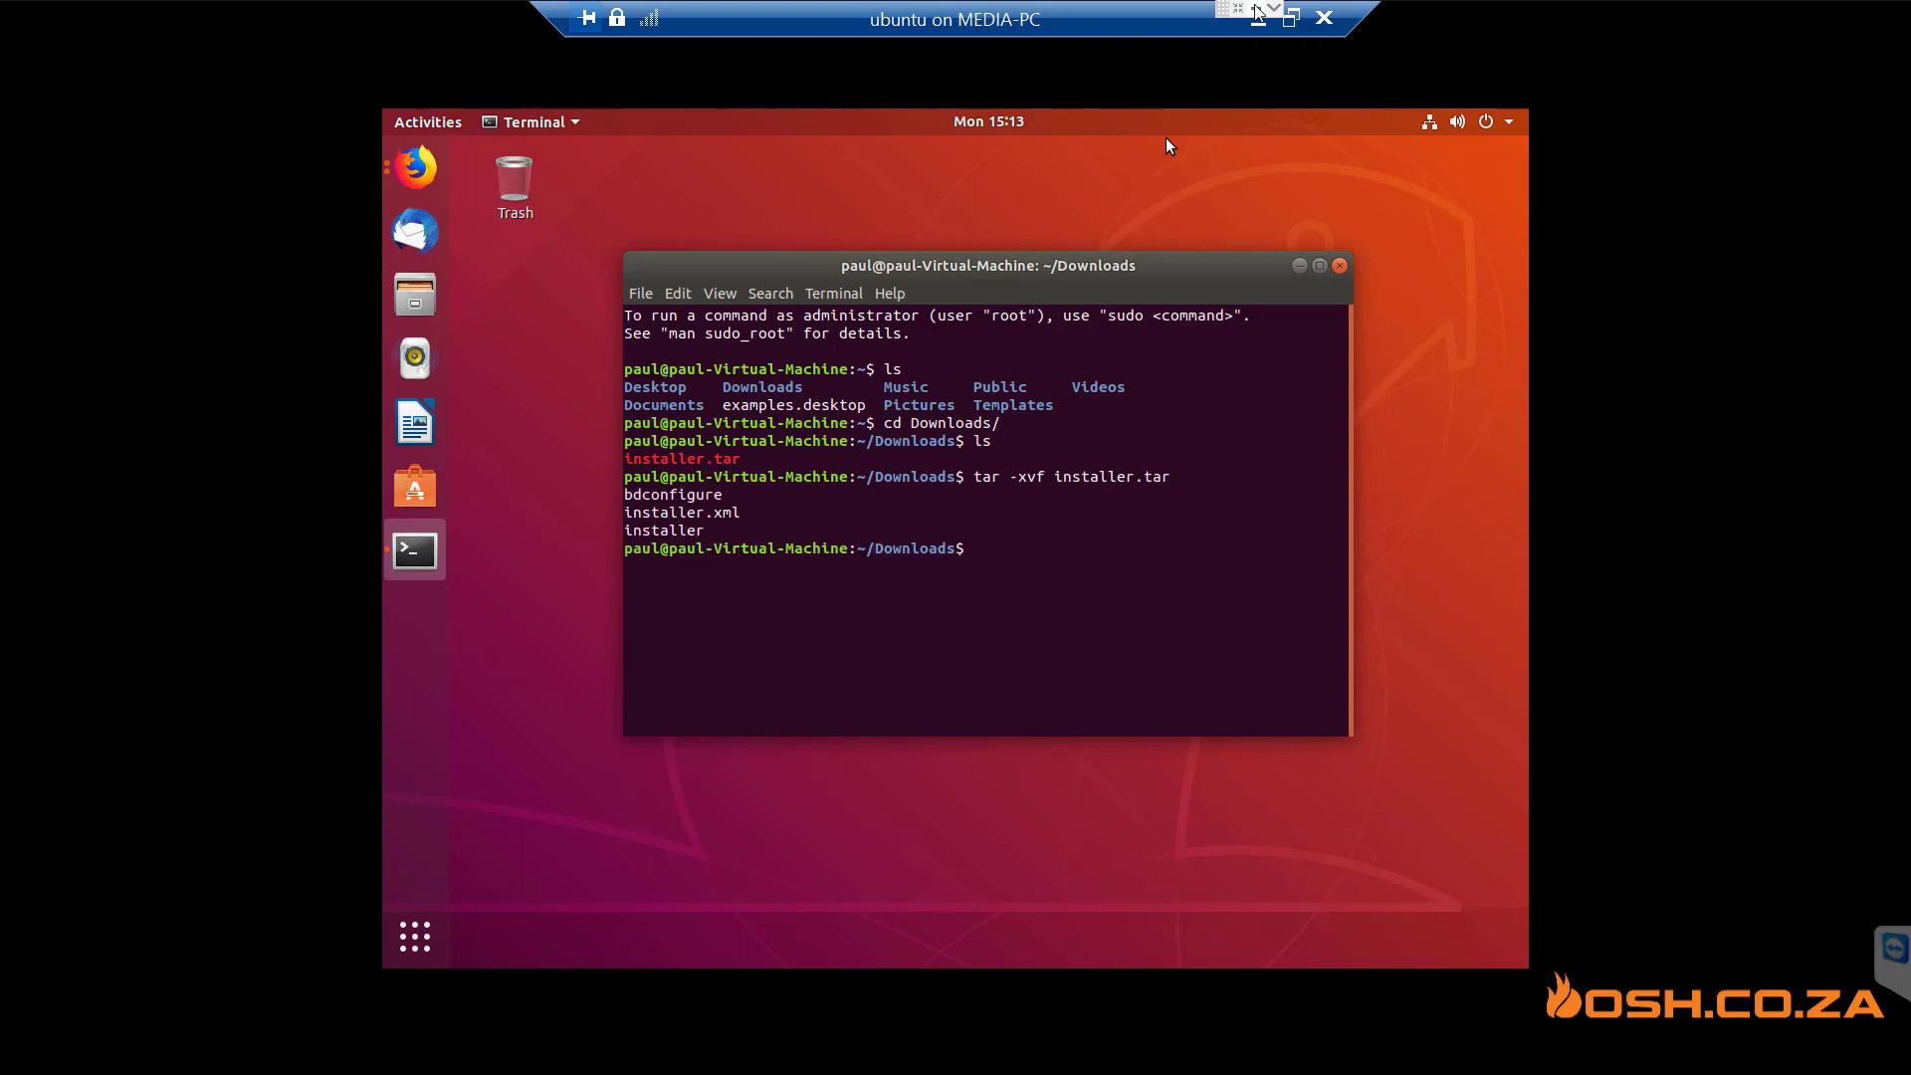
text(ls)
key(Return)
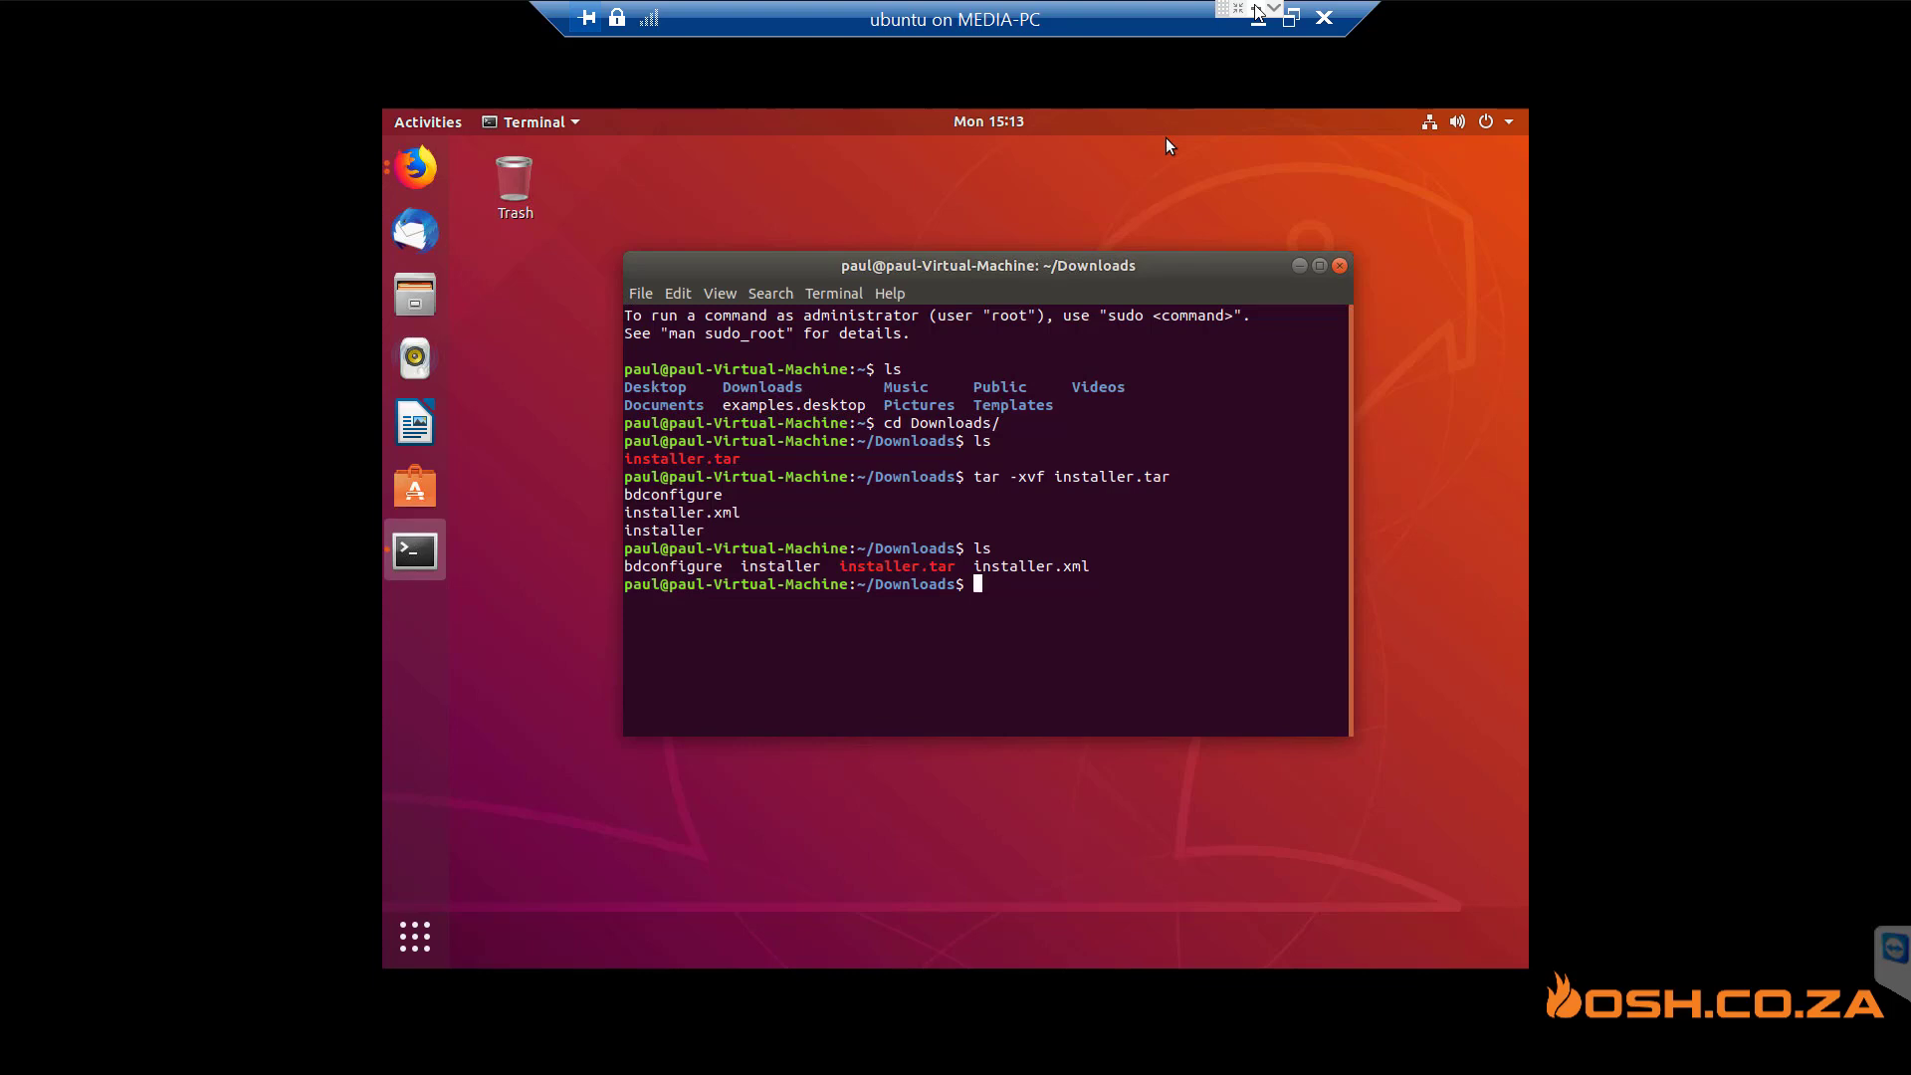
text(chmod)
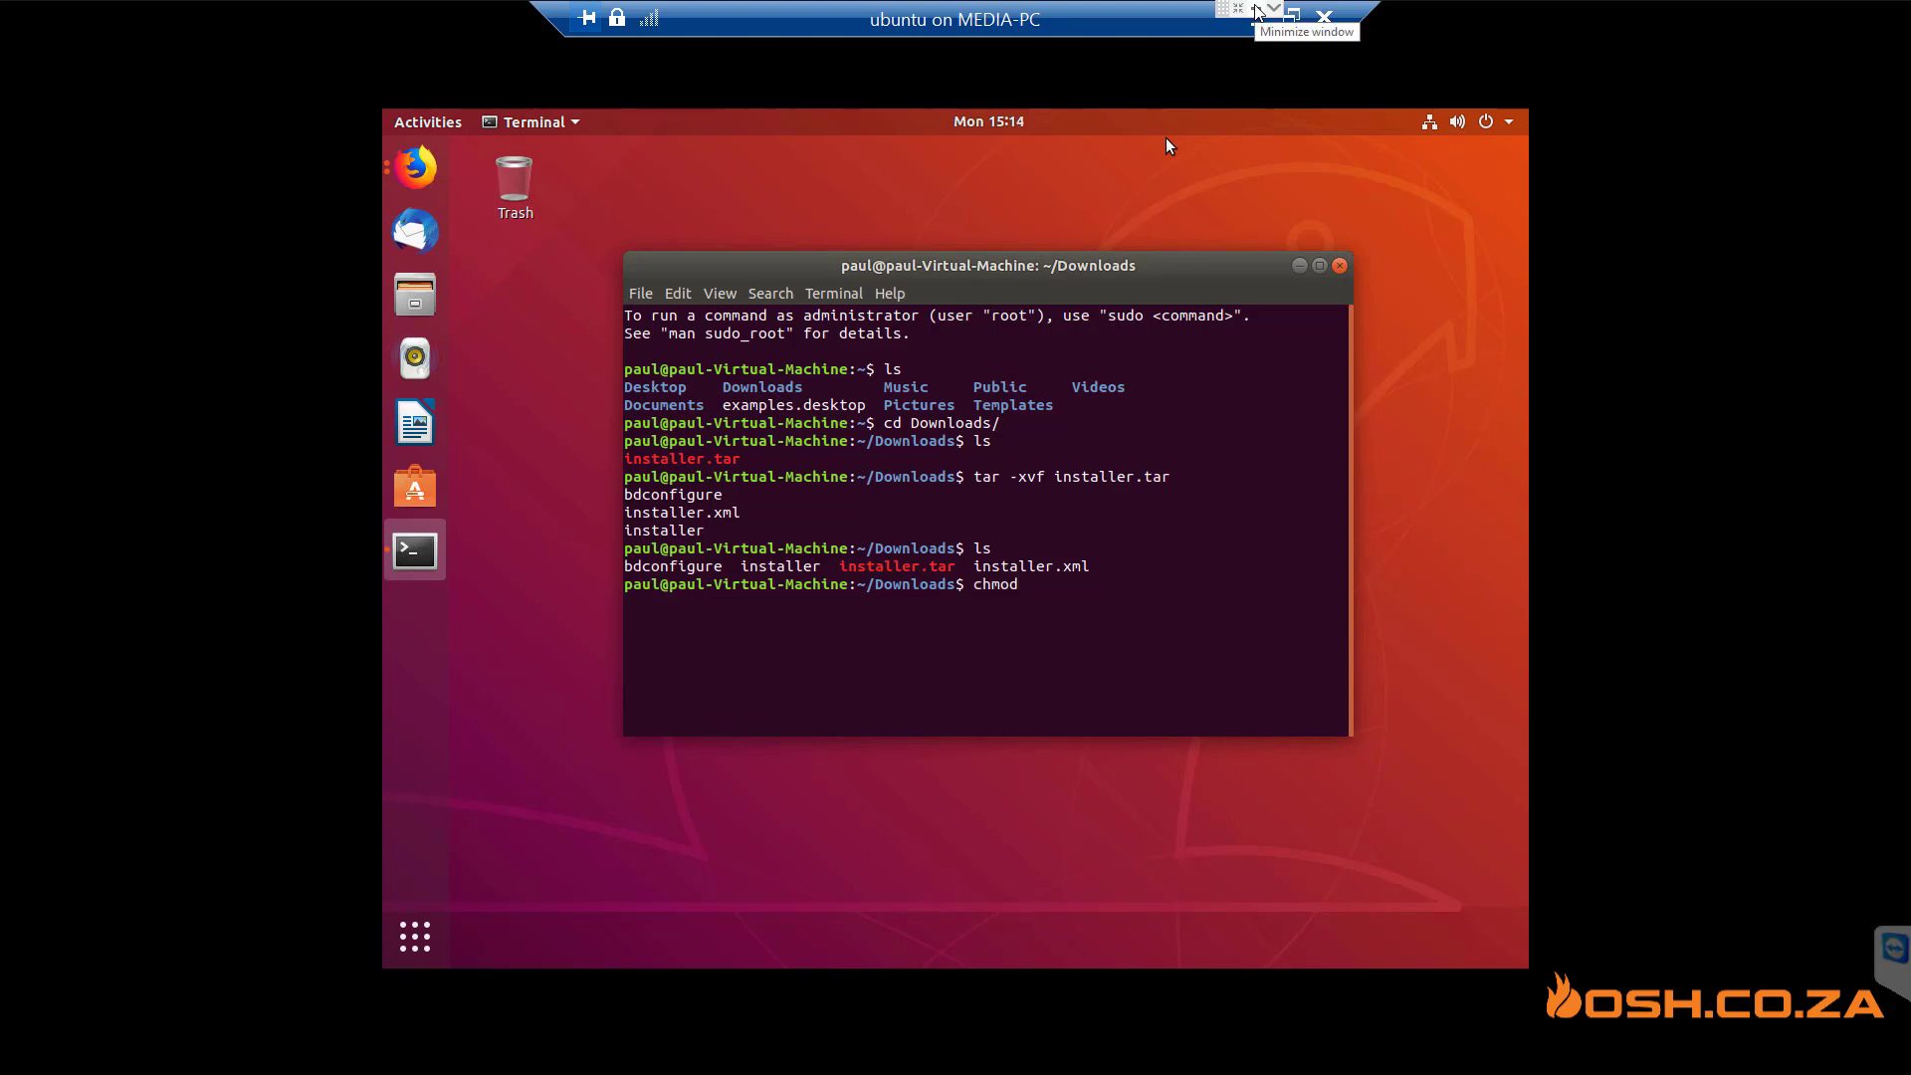
text( +x)
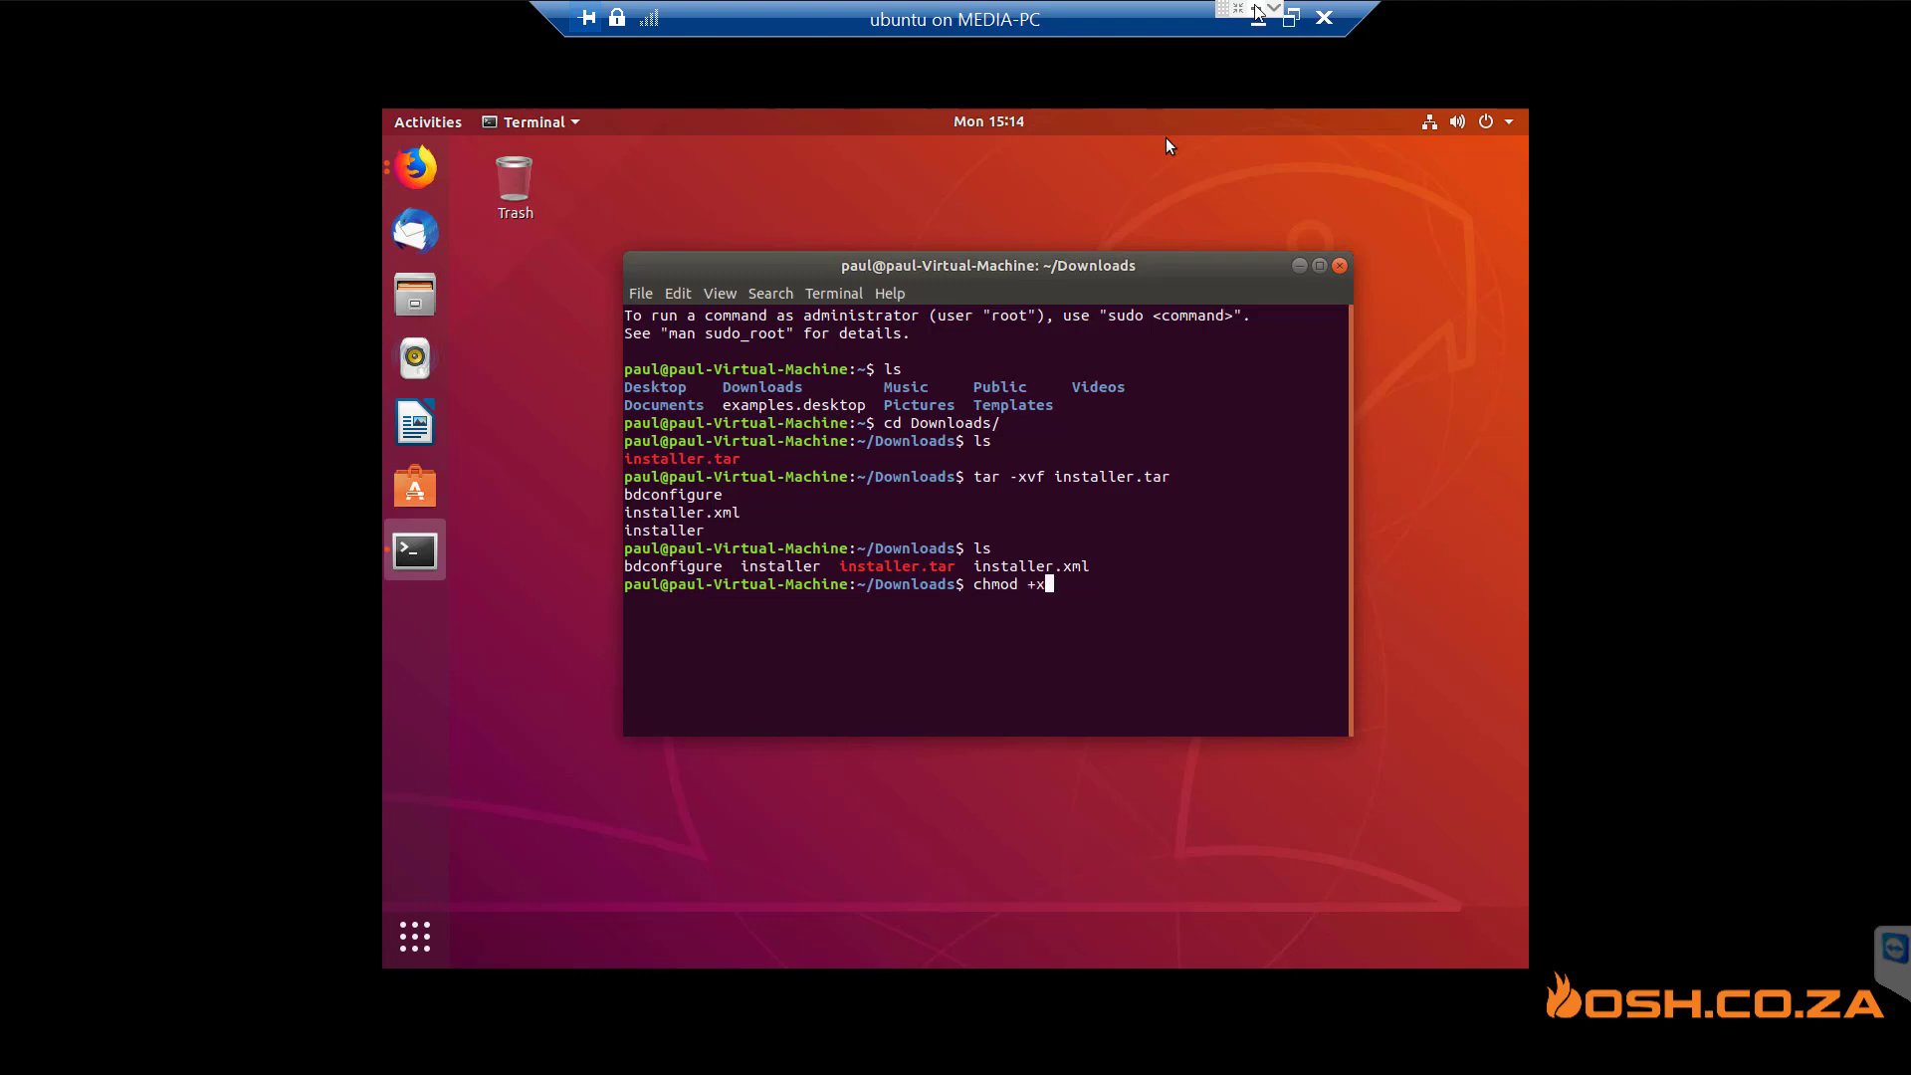
text( installer)
key(Return)
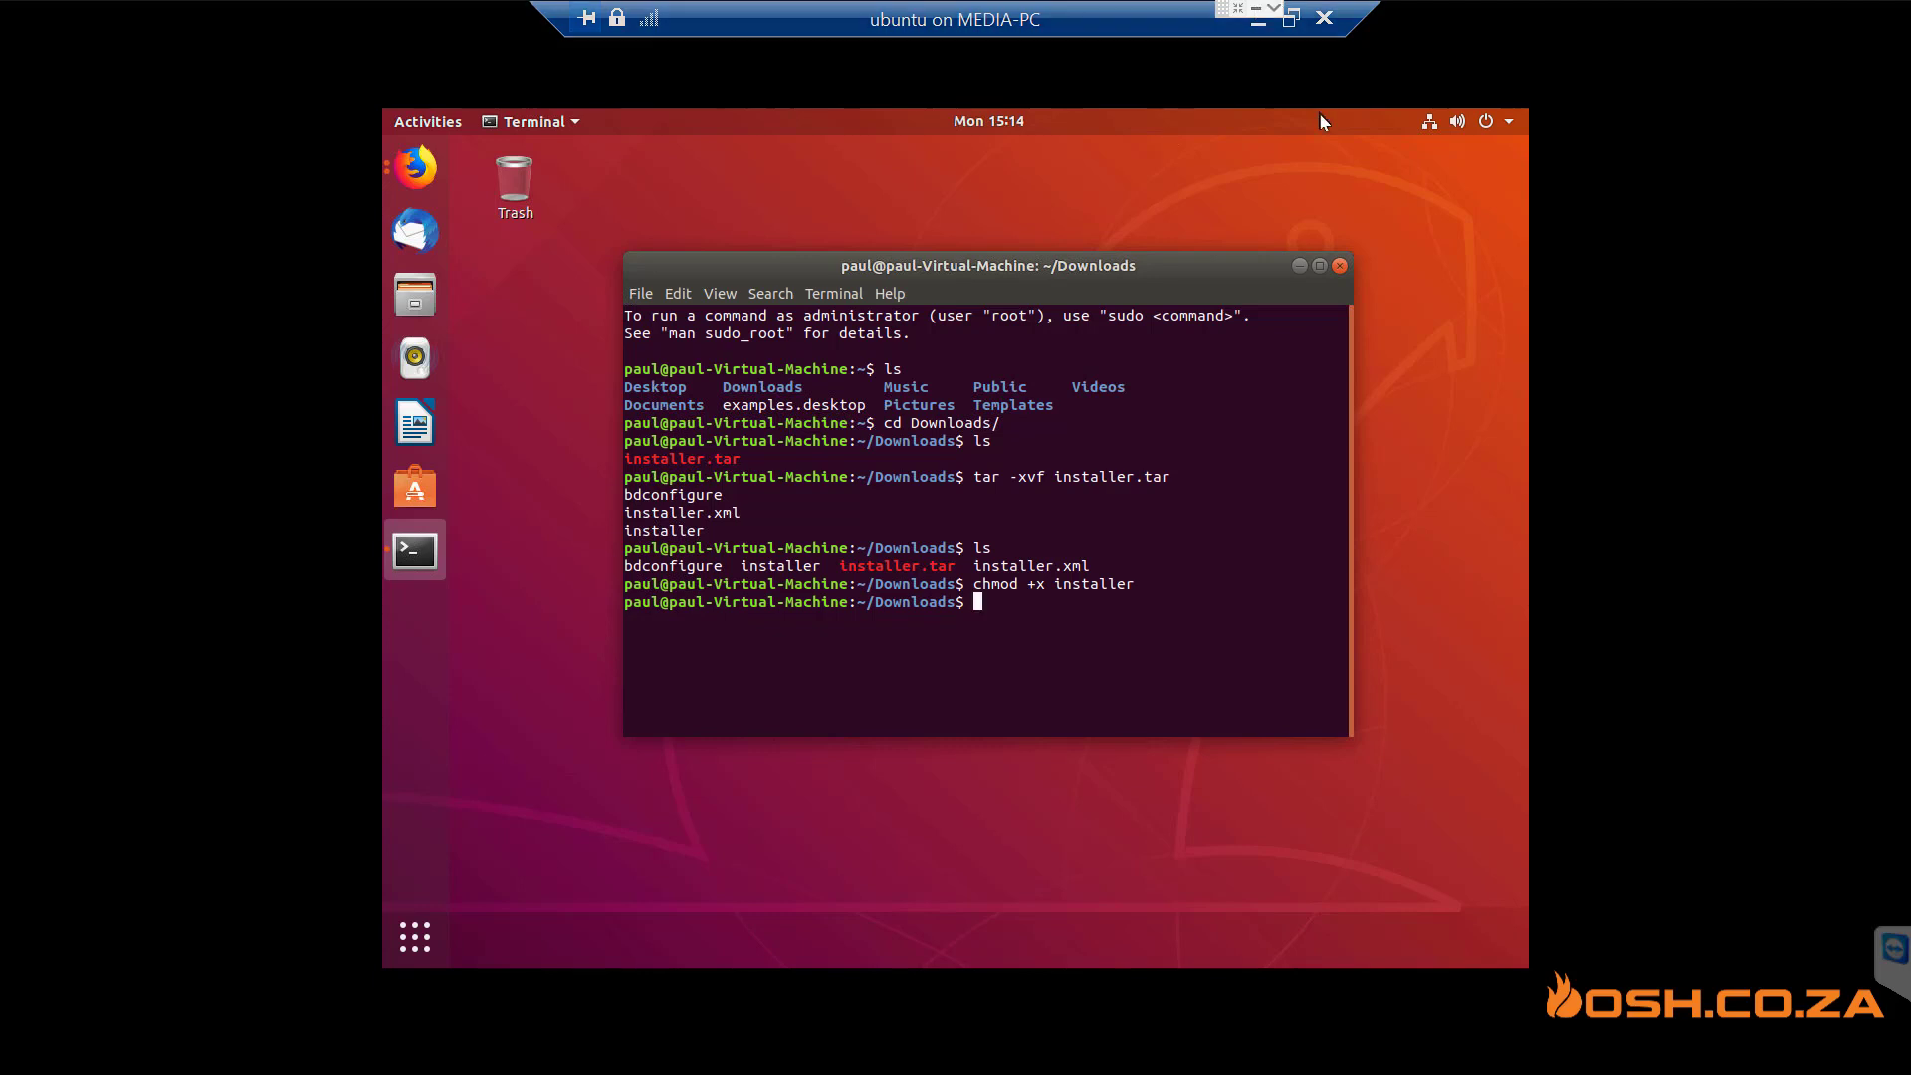
text(./installer)
key(Return)
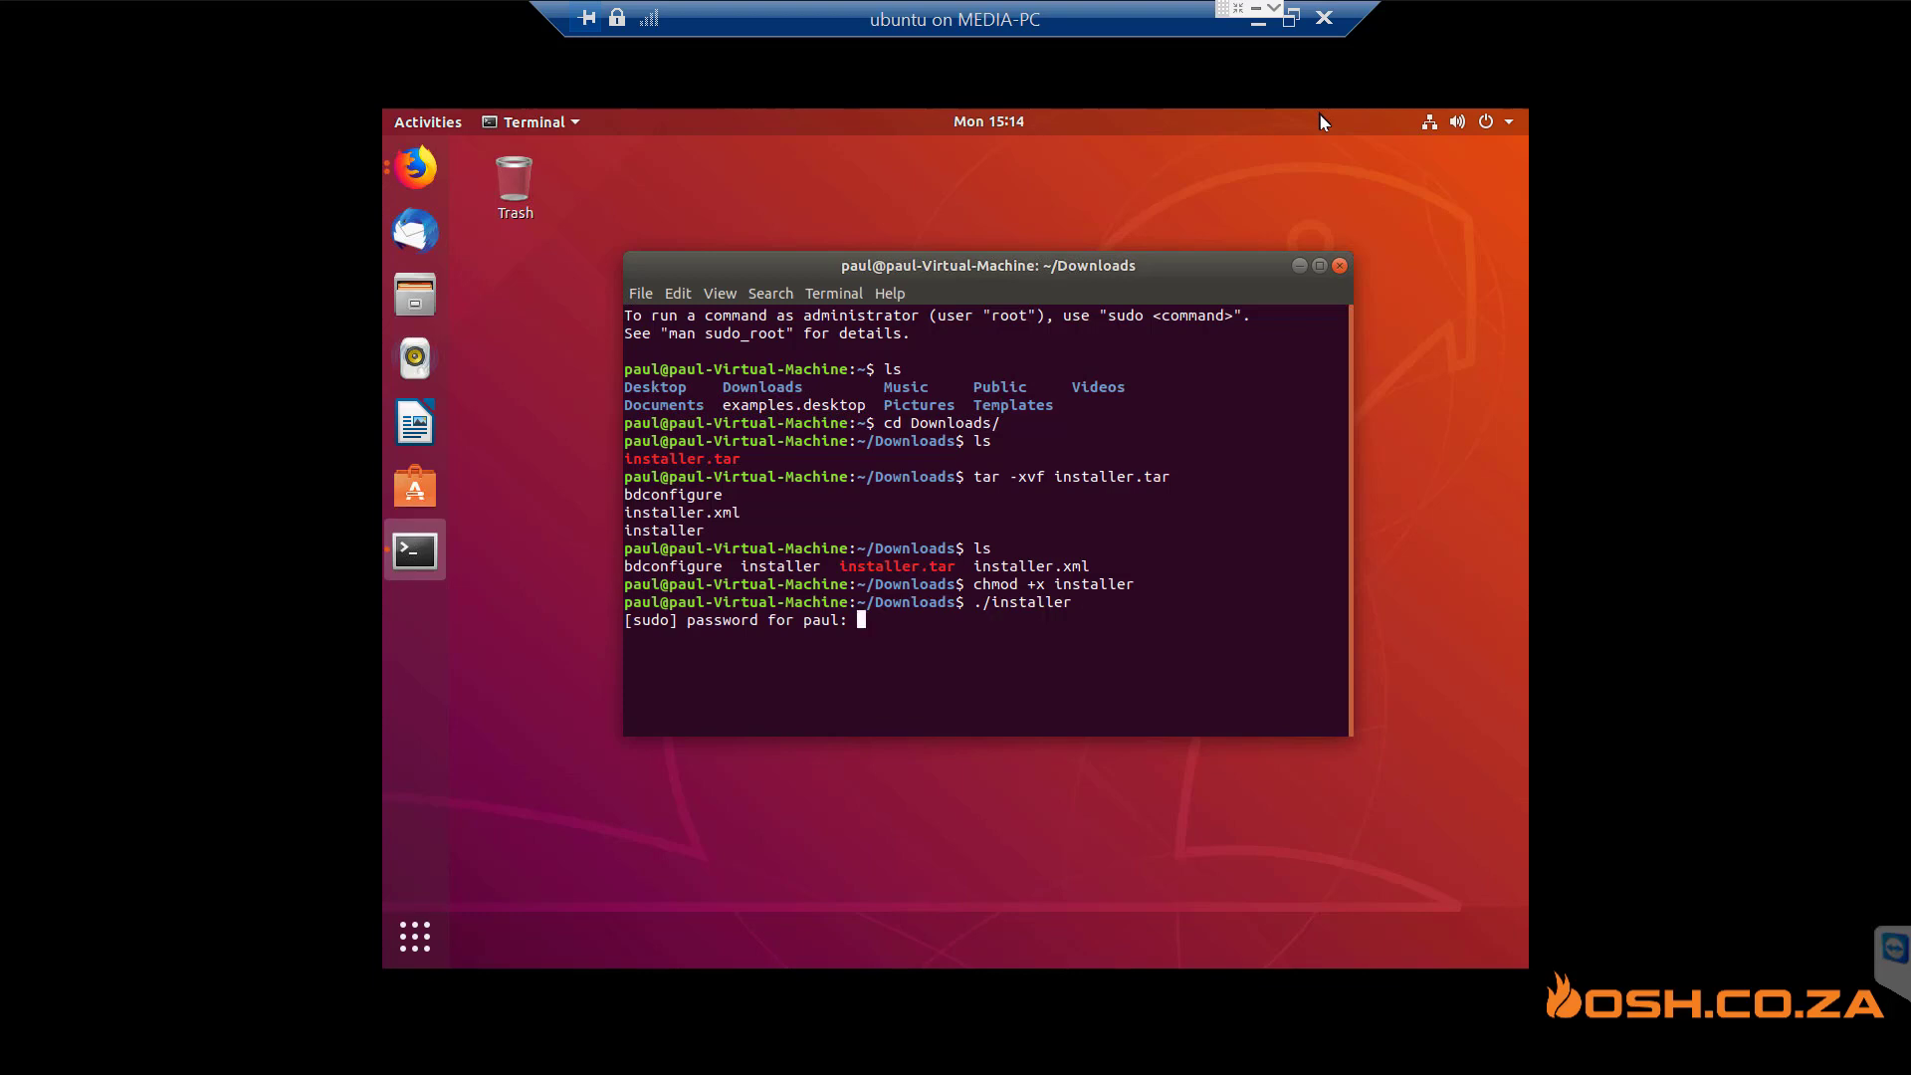
- Submit the sudo password to finish installing, then confirm 'service bd status' shows active (running)
key(Return)
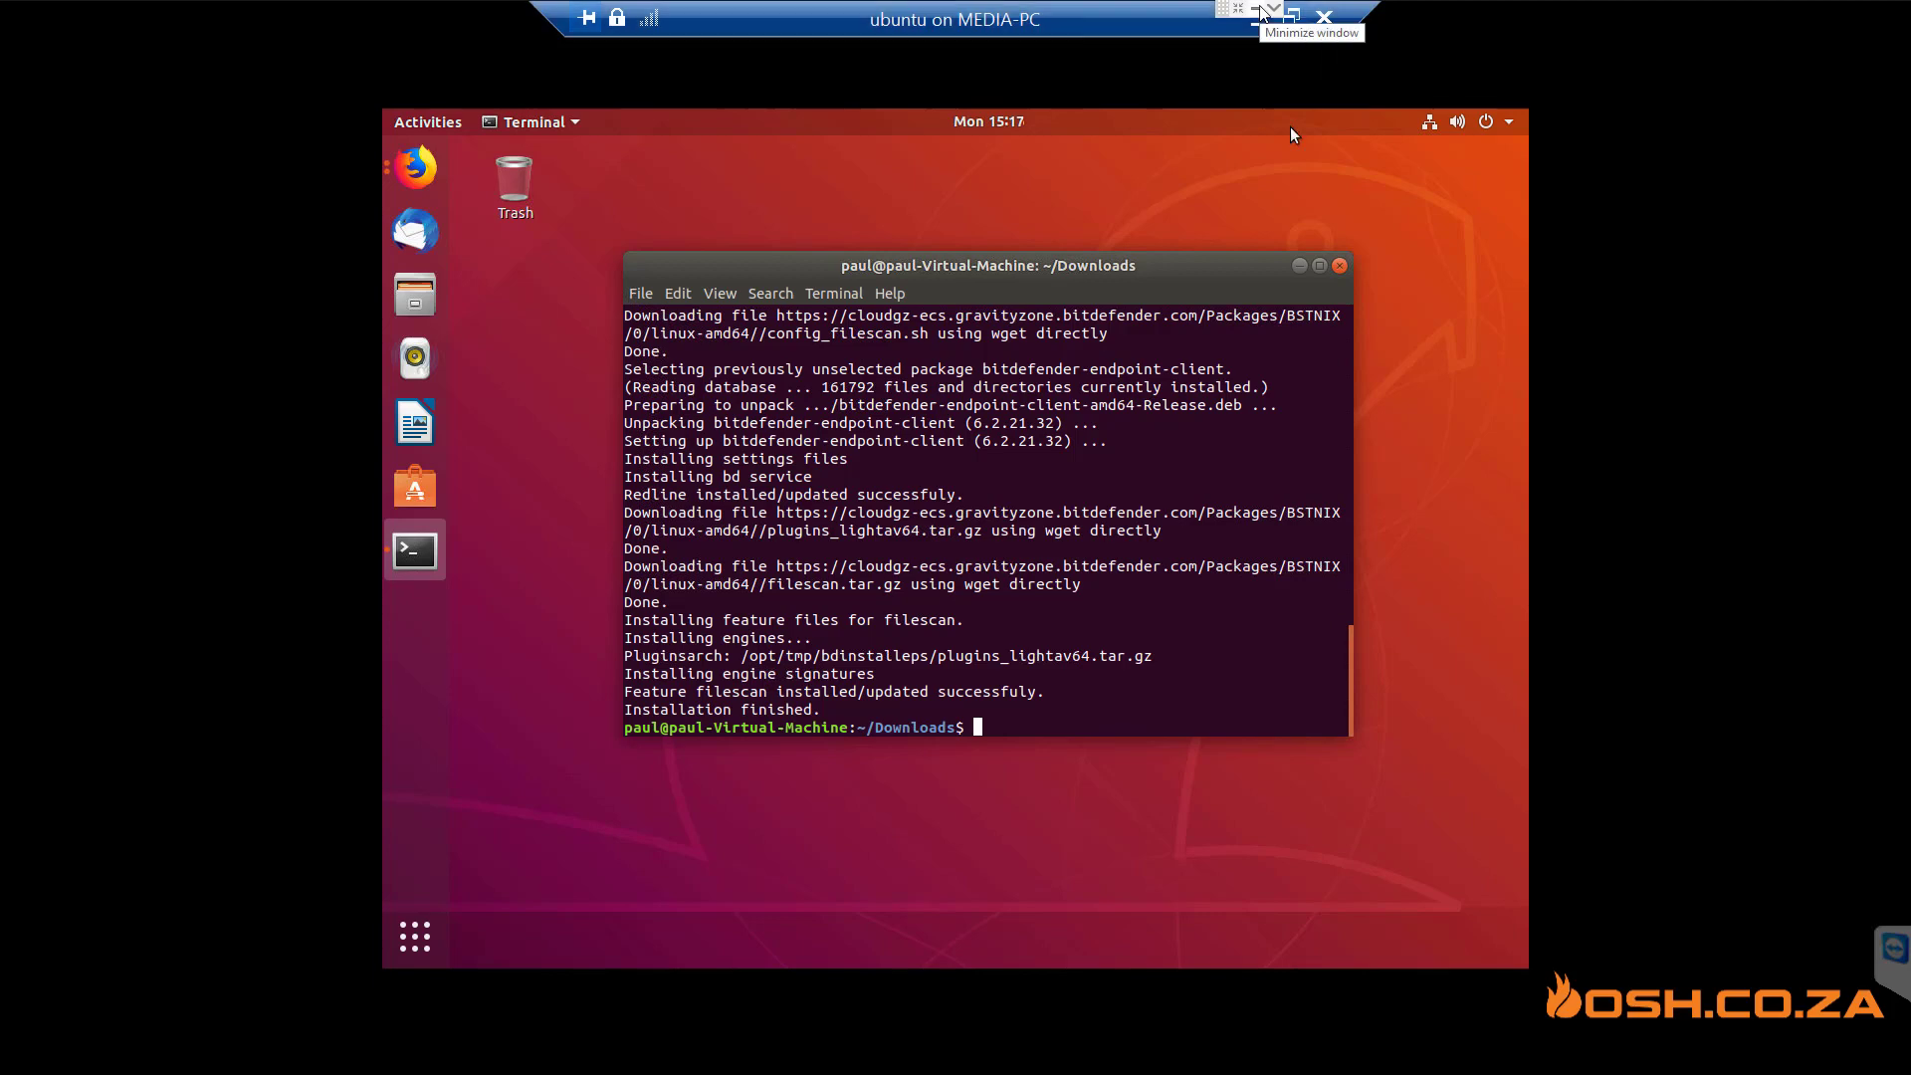
text(service bd st)
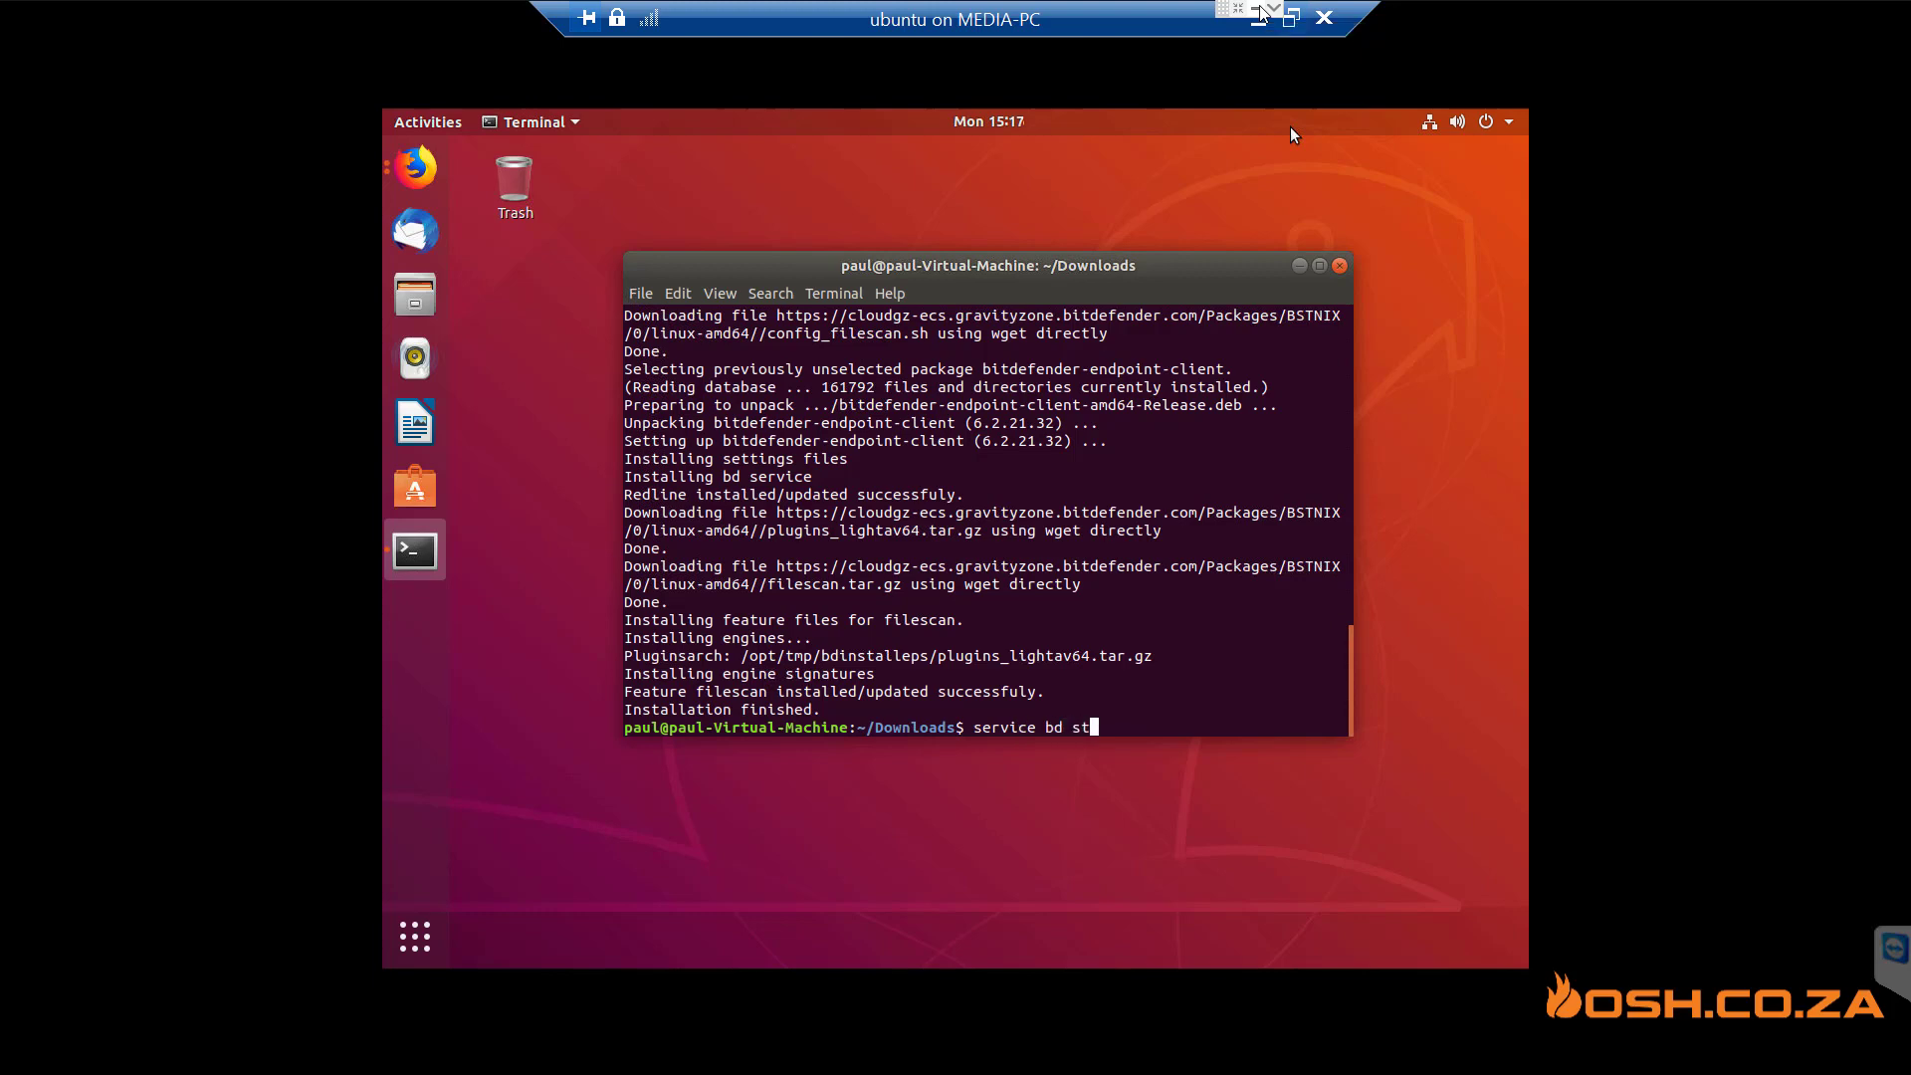
text(atus)
key(Return)
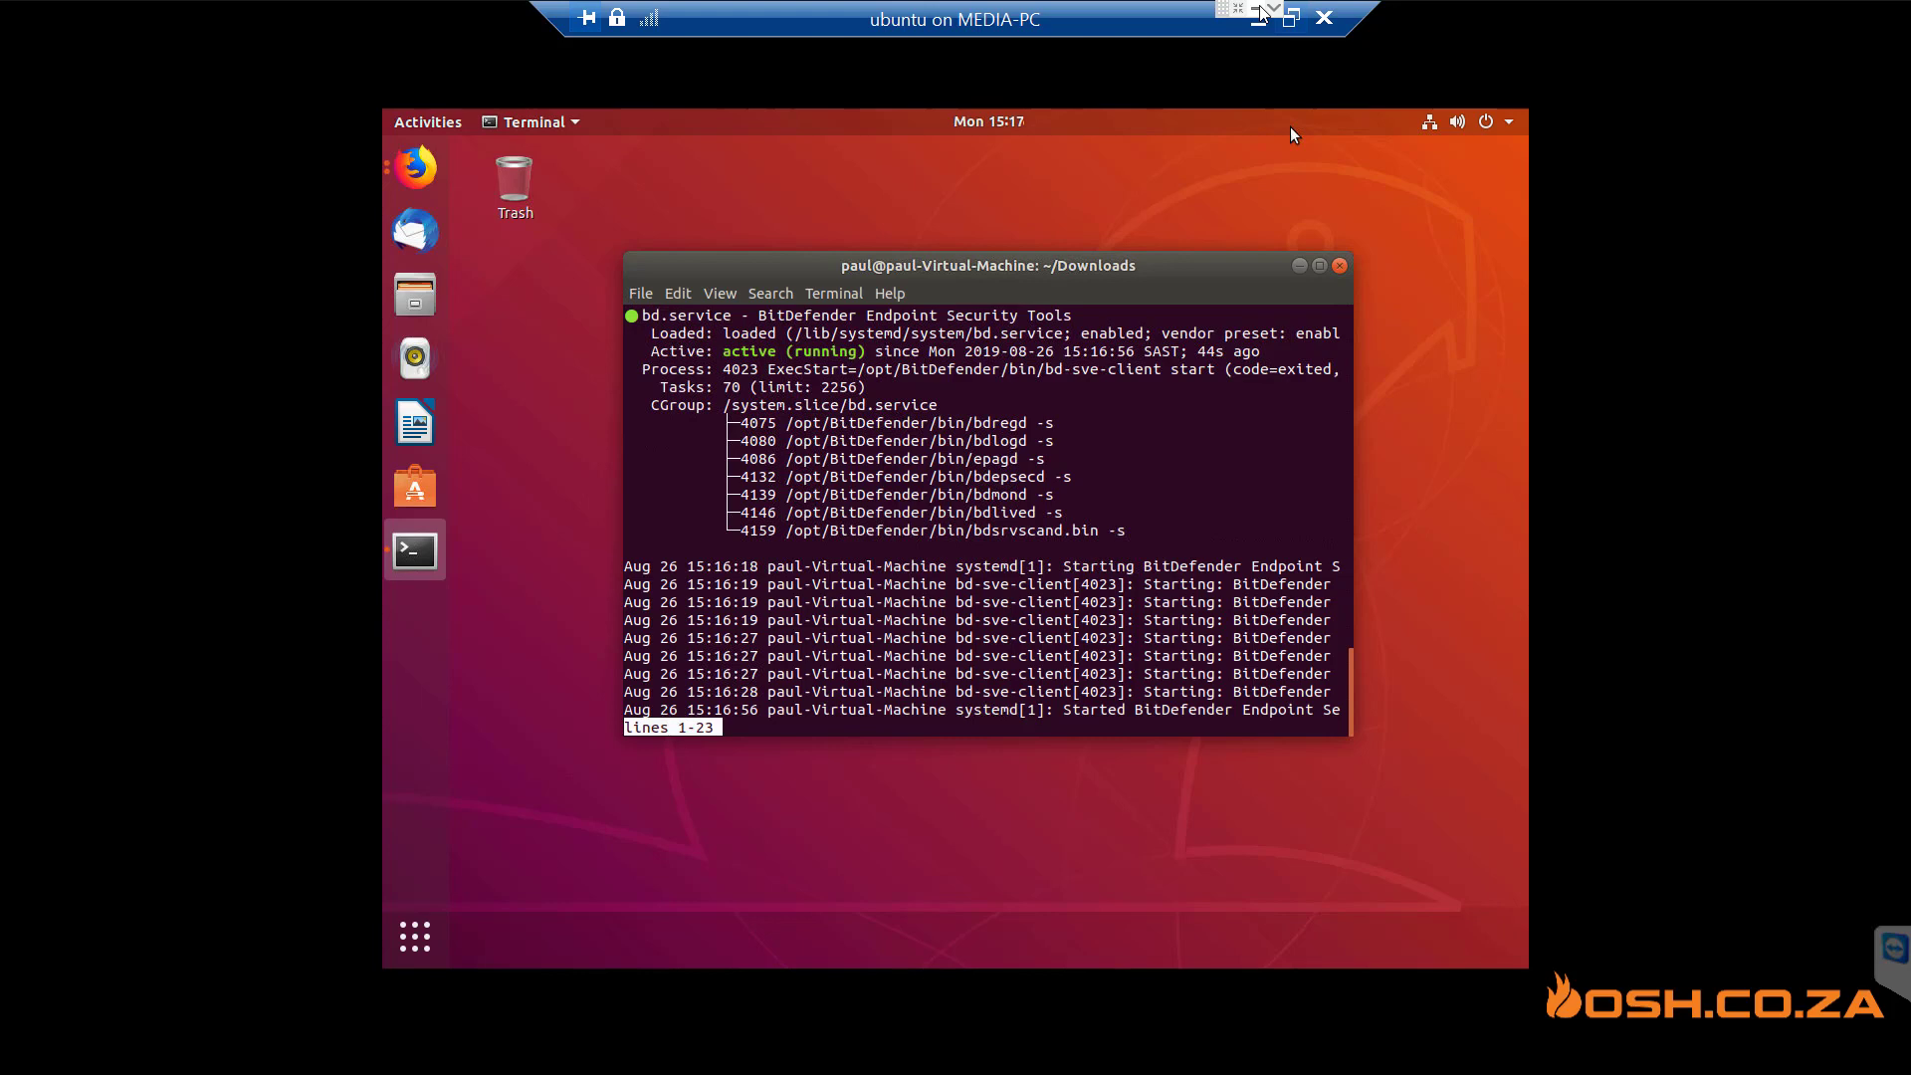
key(Return)
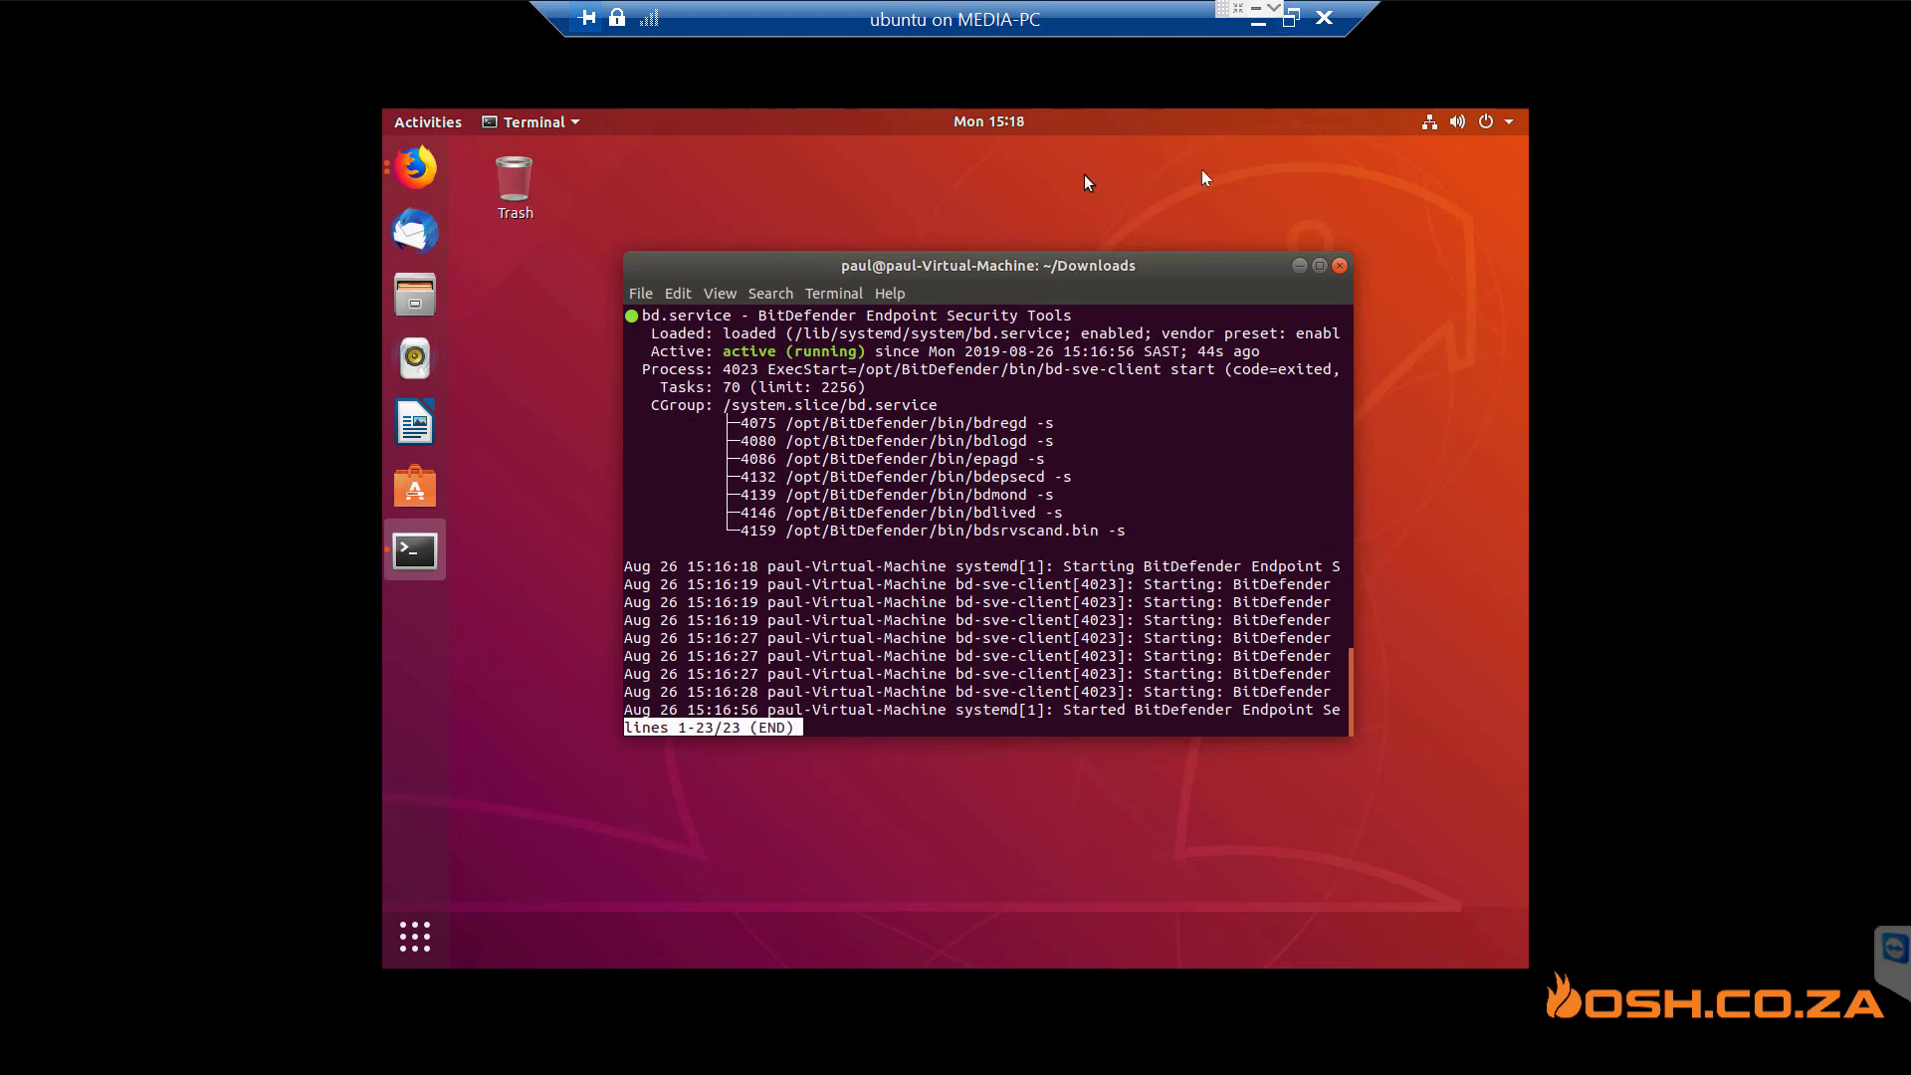
- Return to GravityZone and view Computers and Groups in the Network inventory
click(1258, 13)
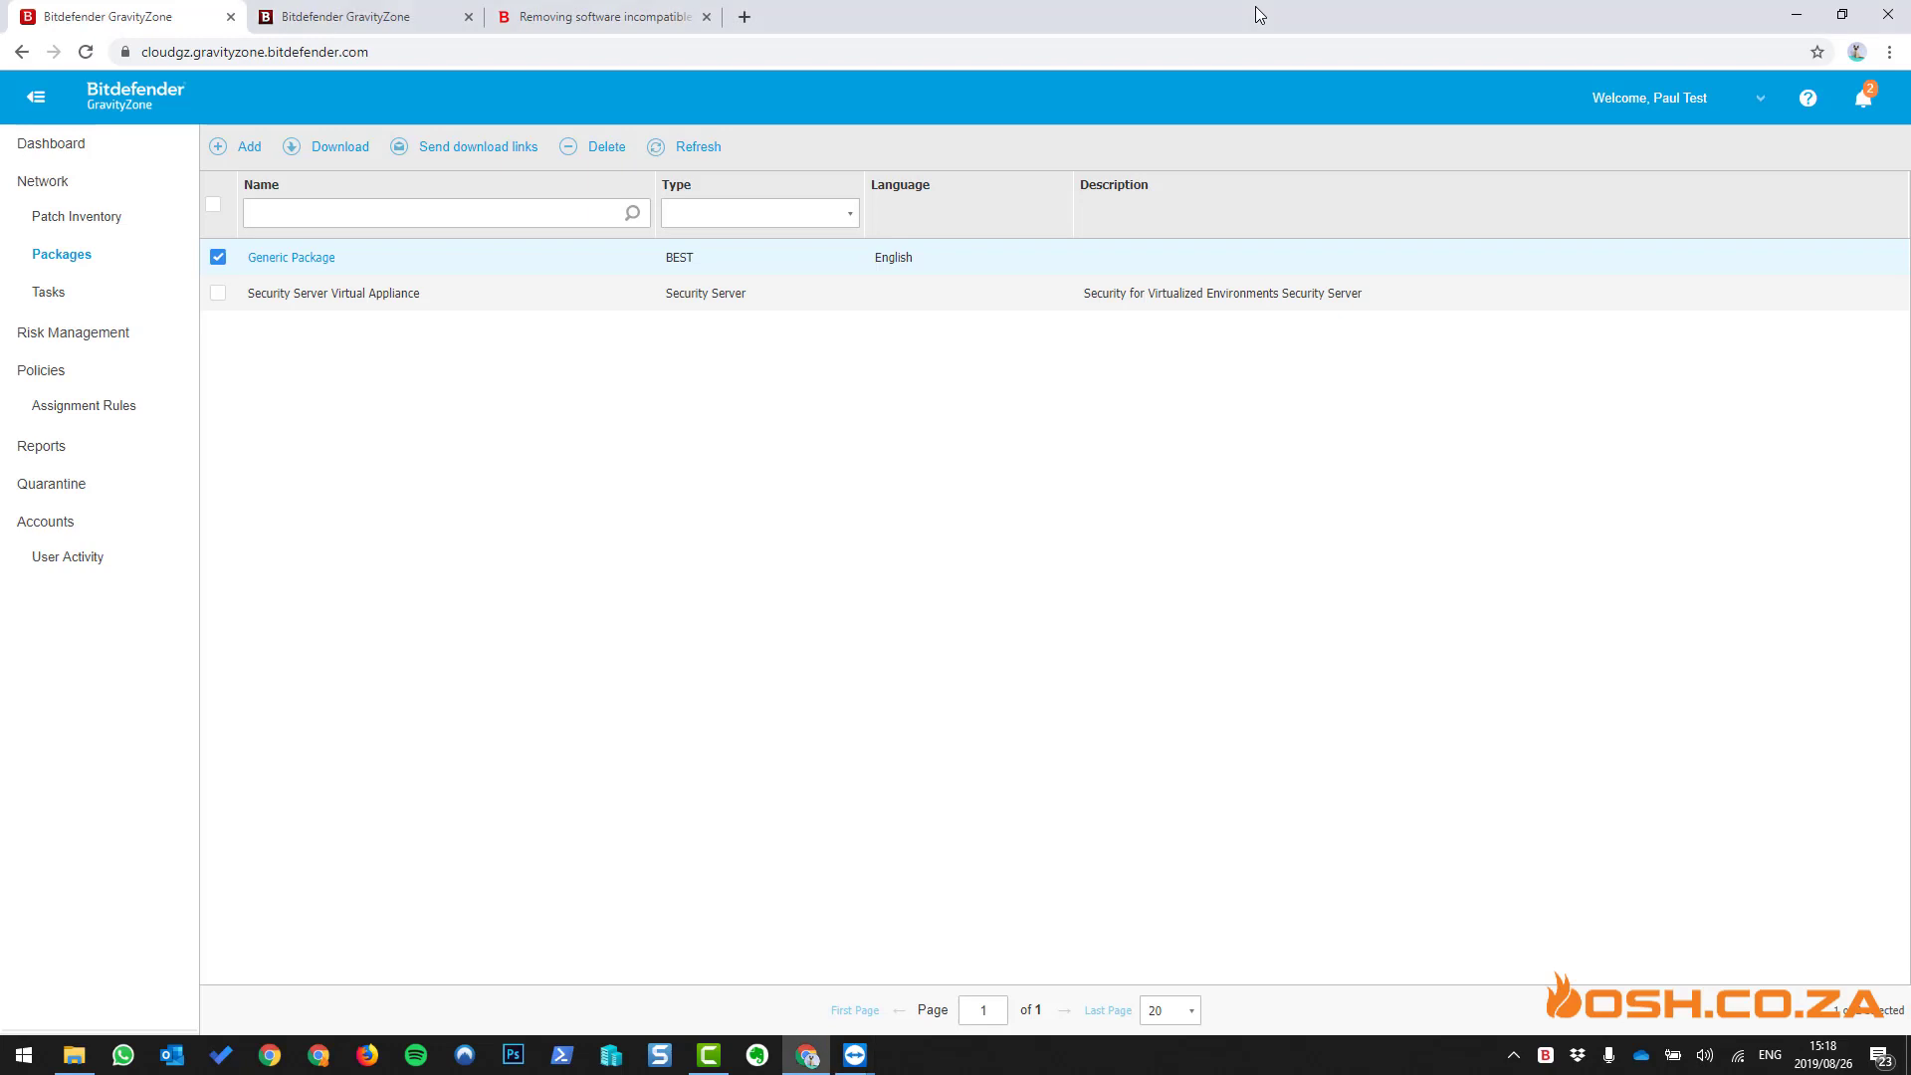
click(56, 187)
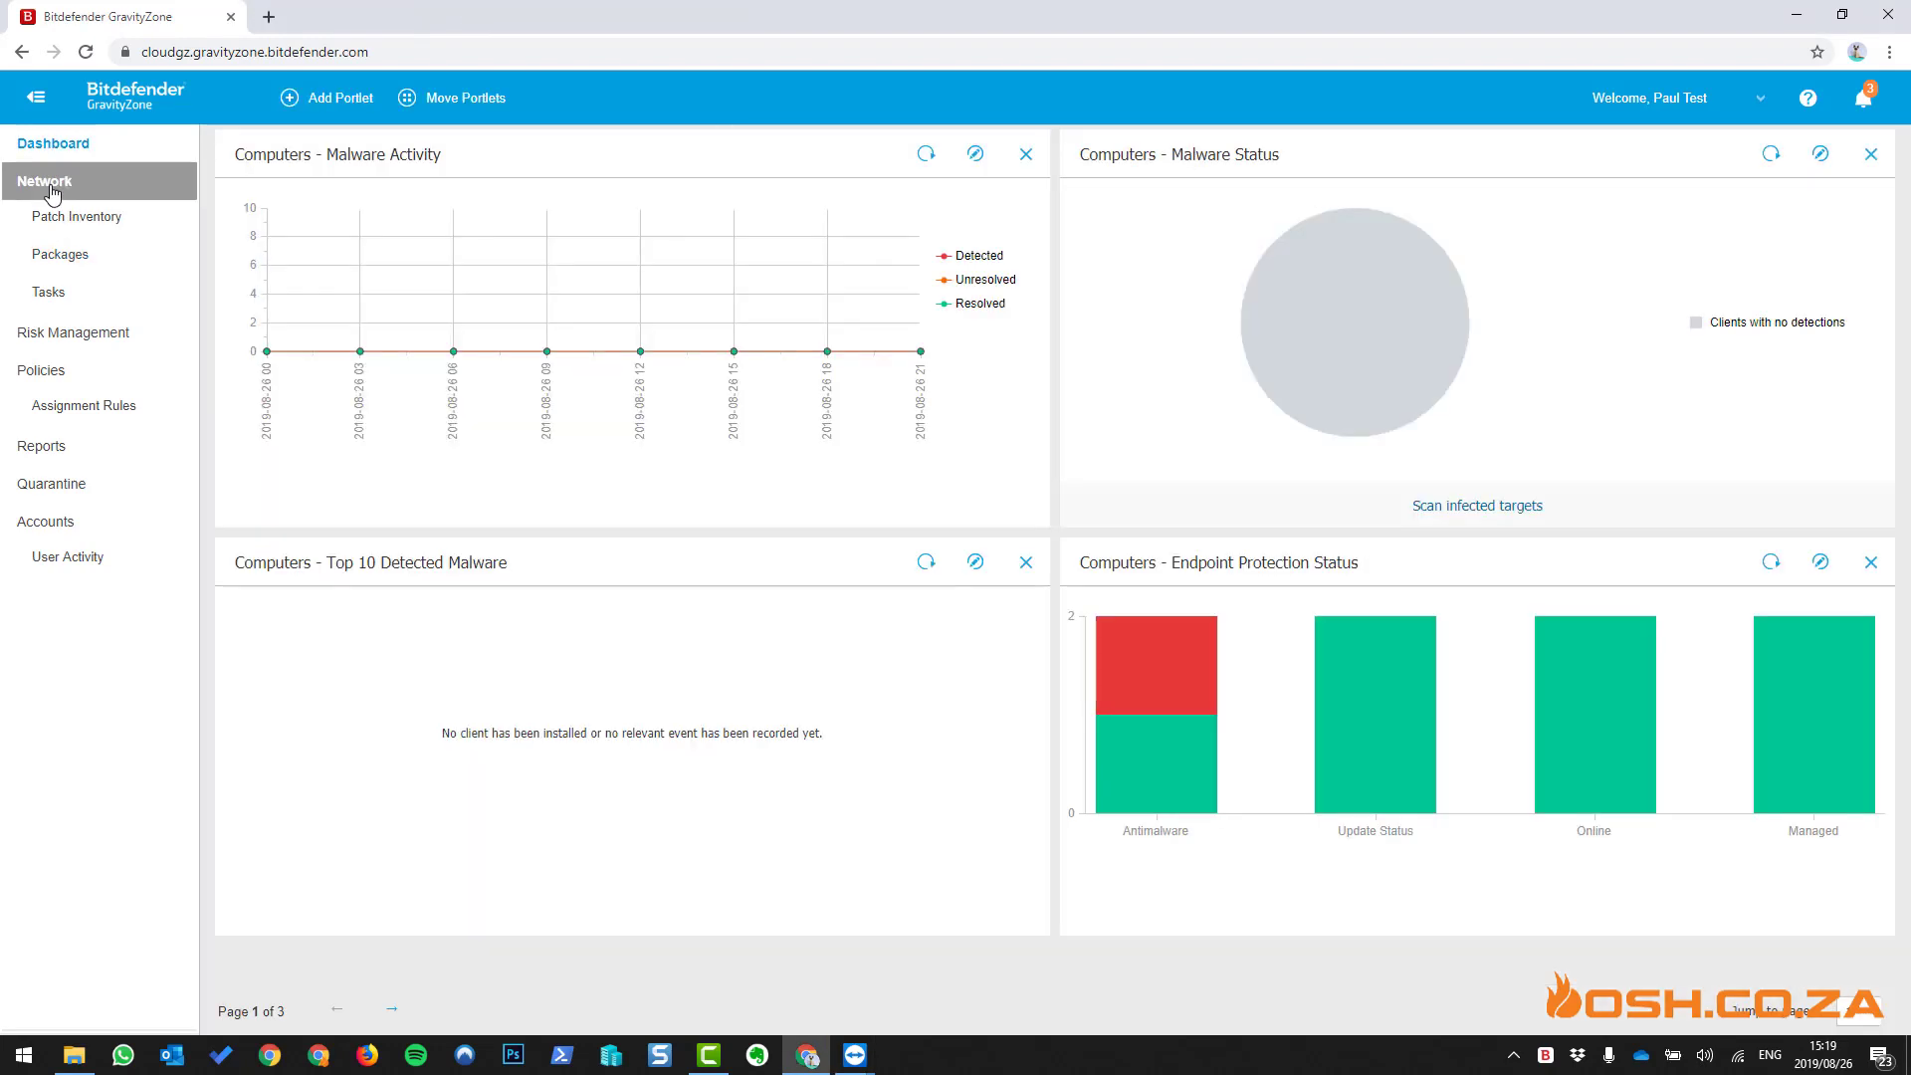
click(54, 189)
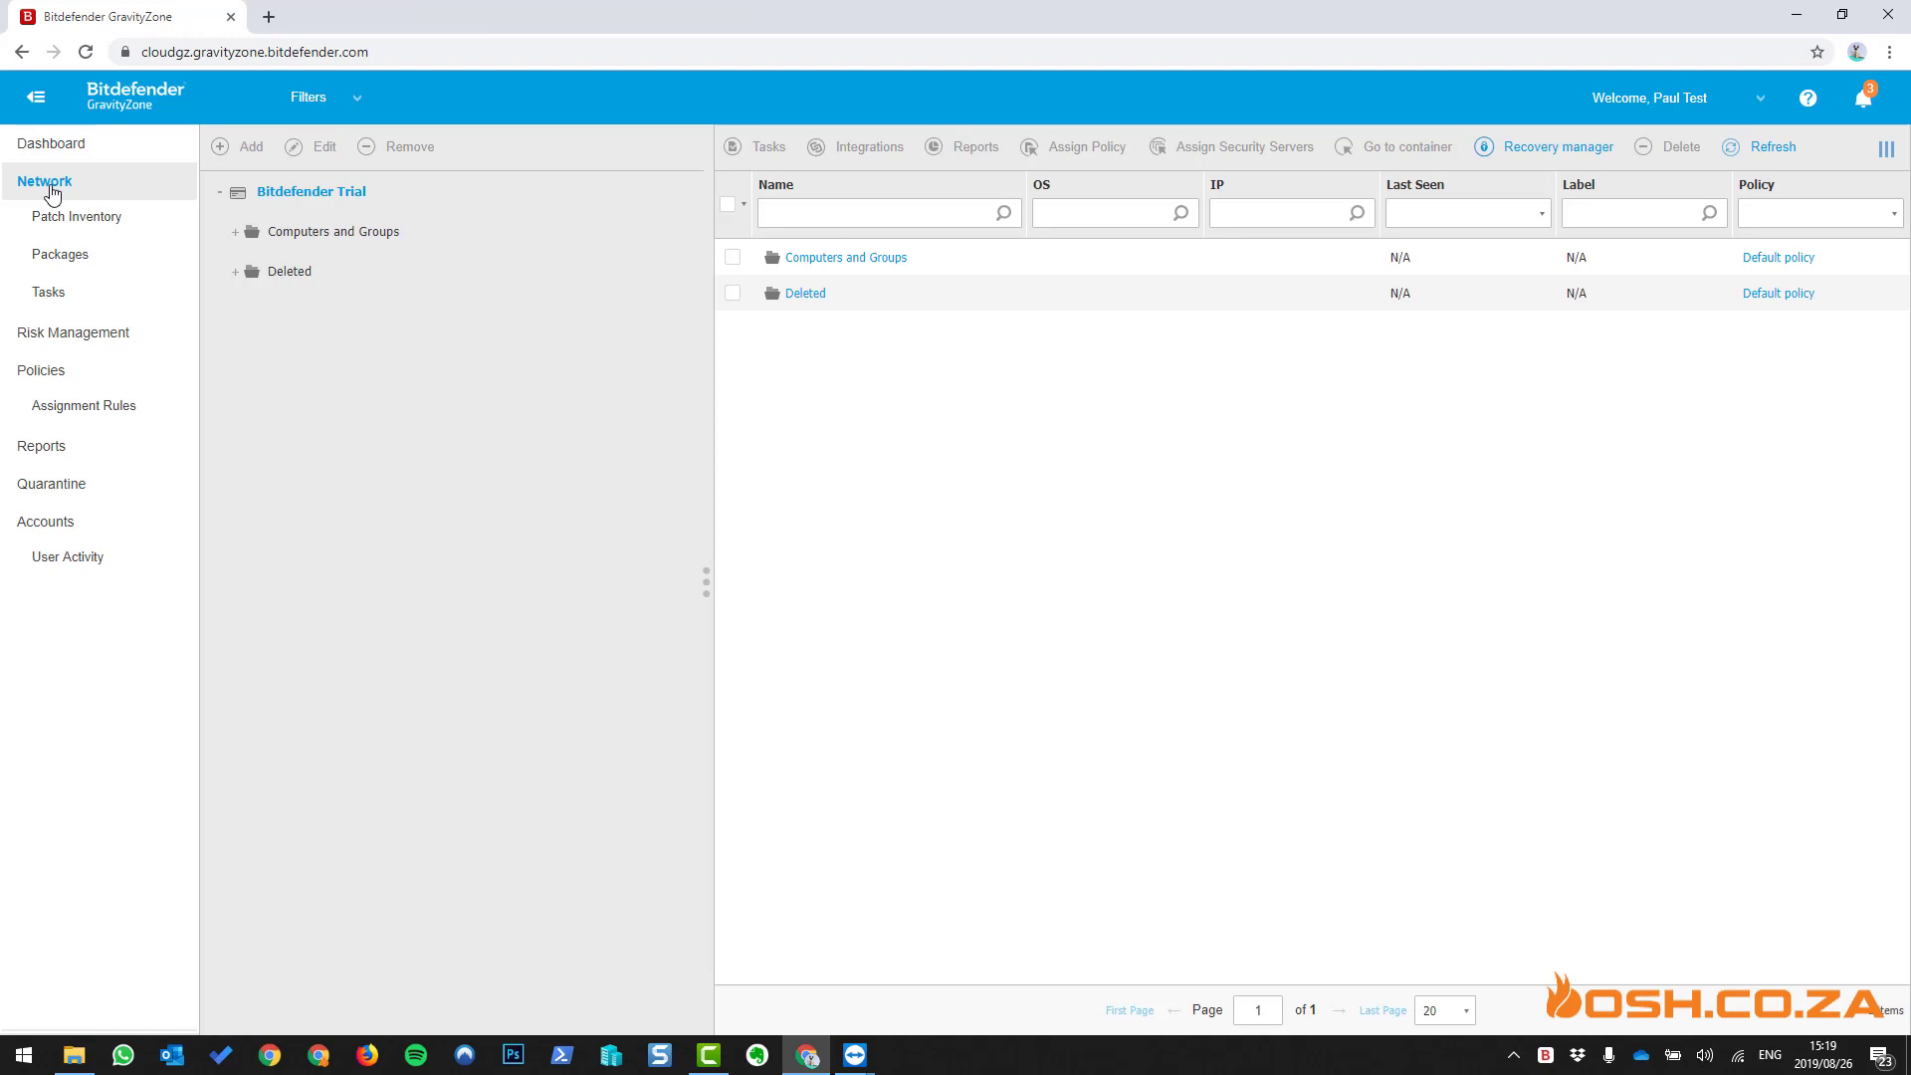
click(324, 232)
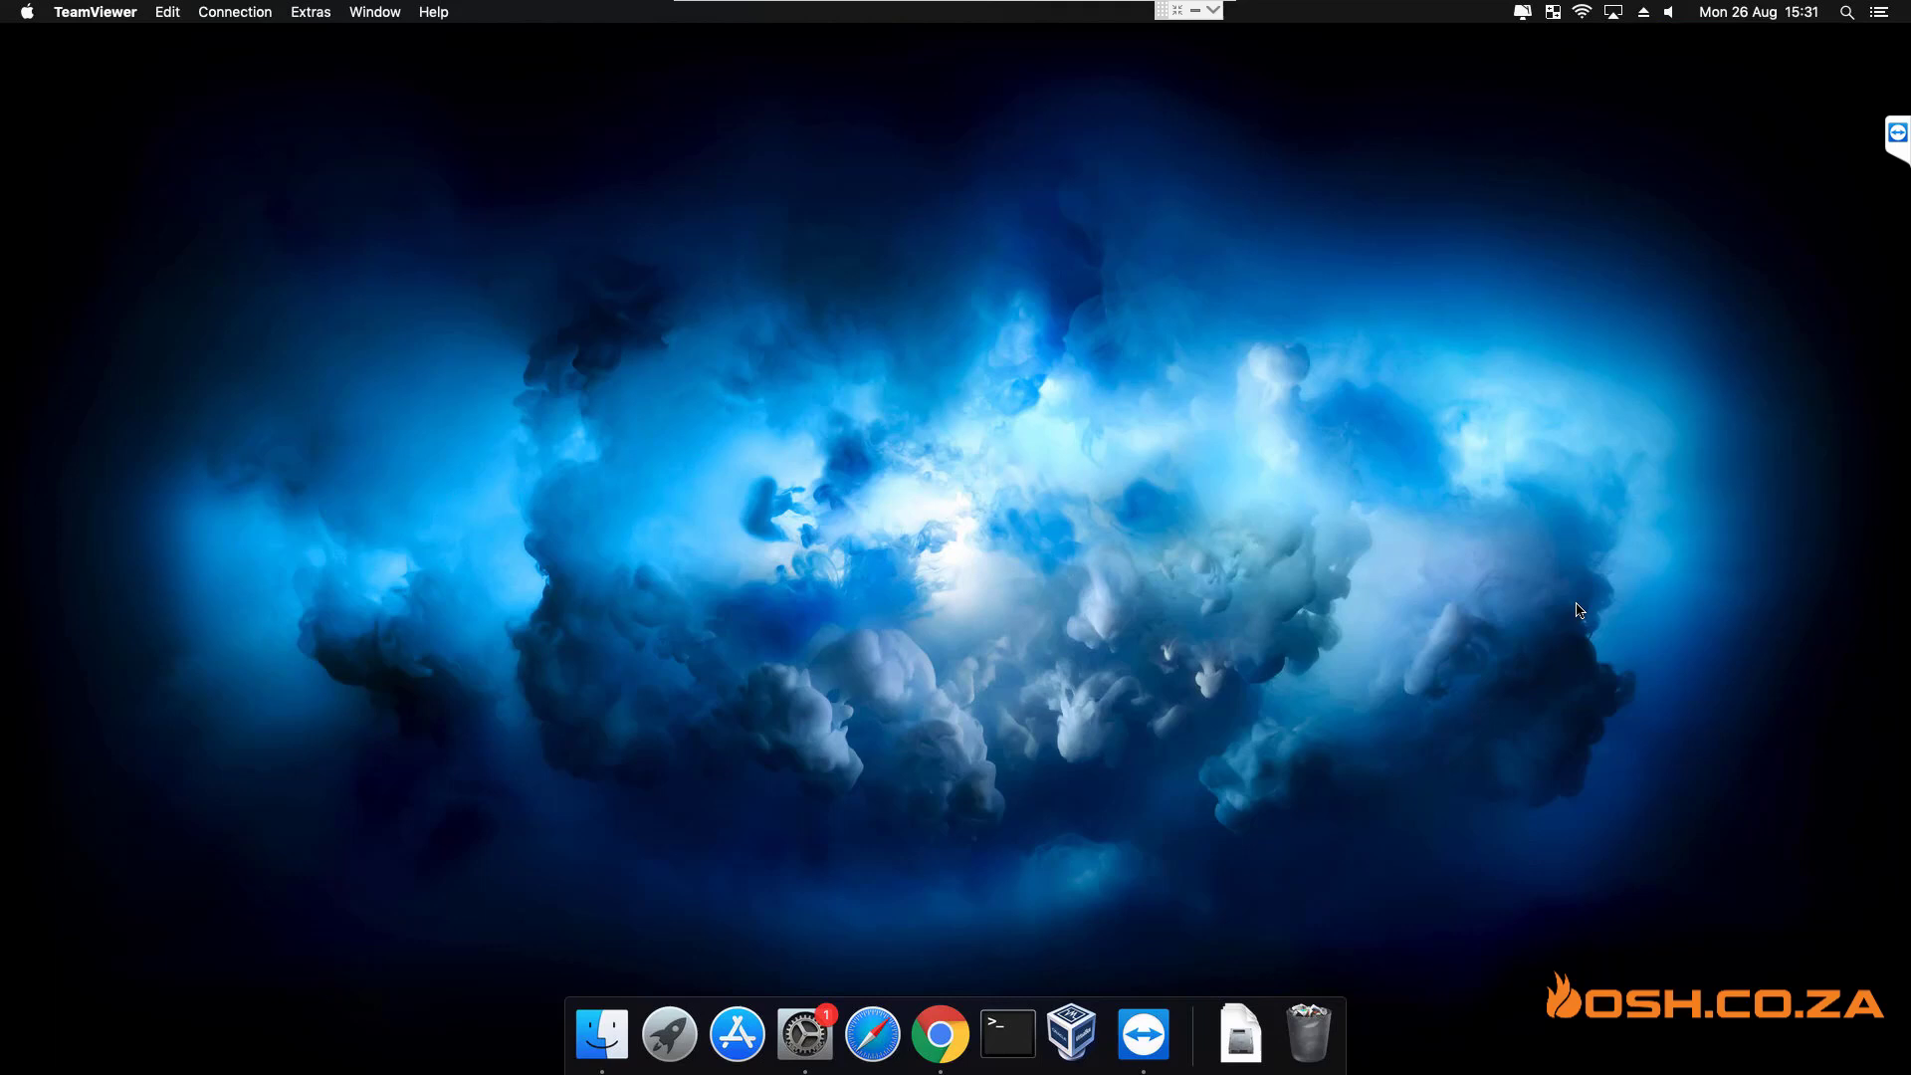
click(1200, 15)
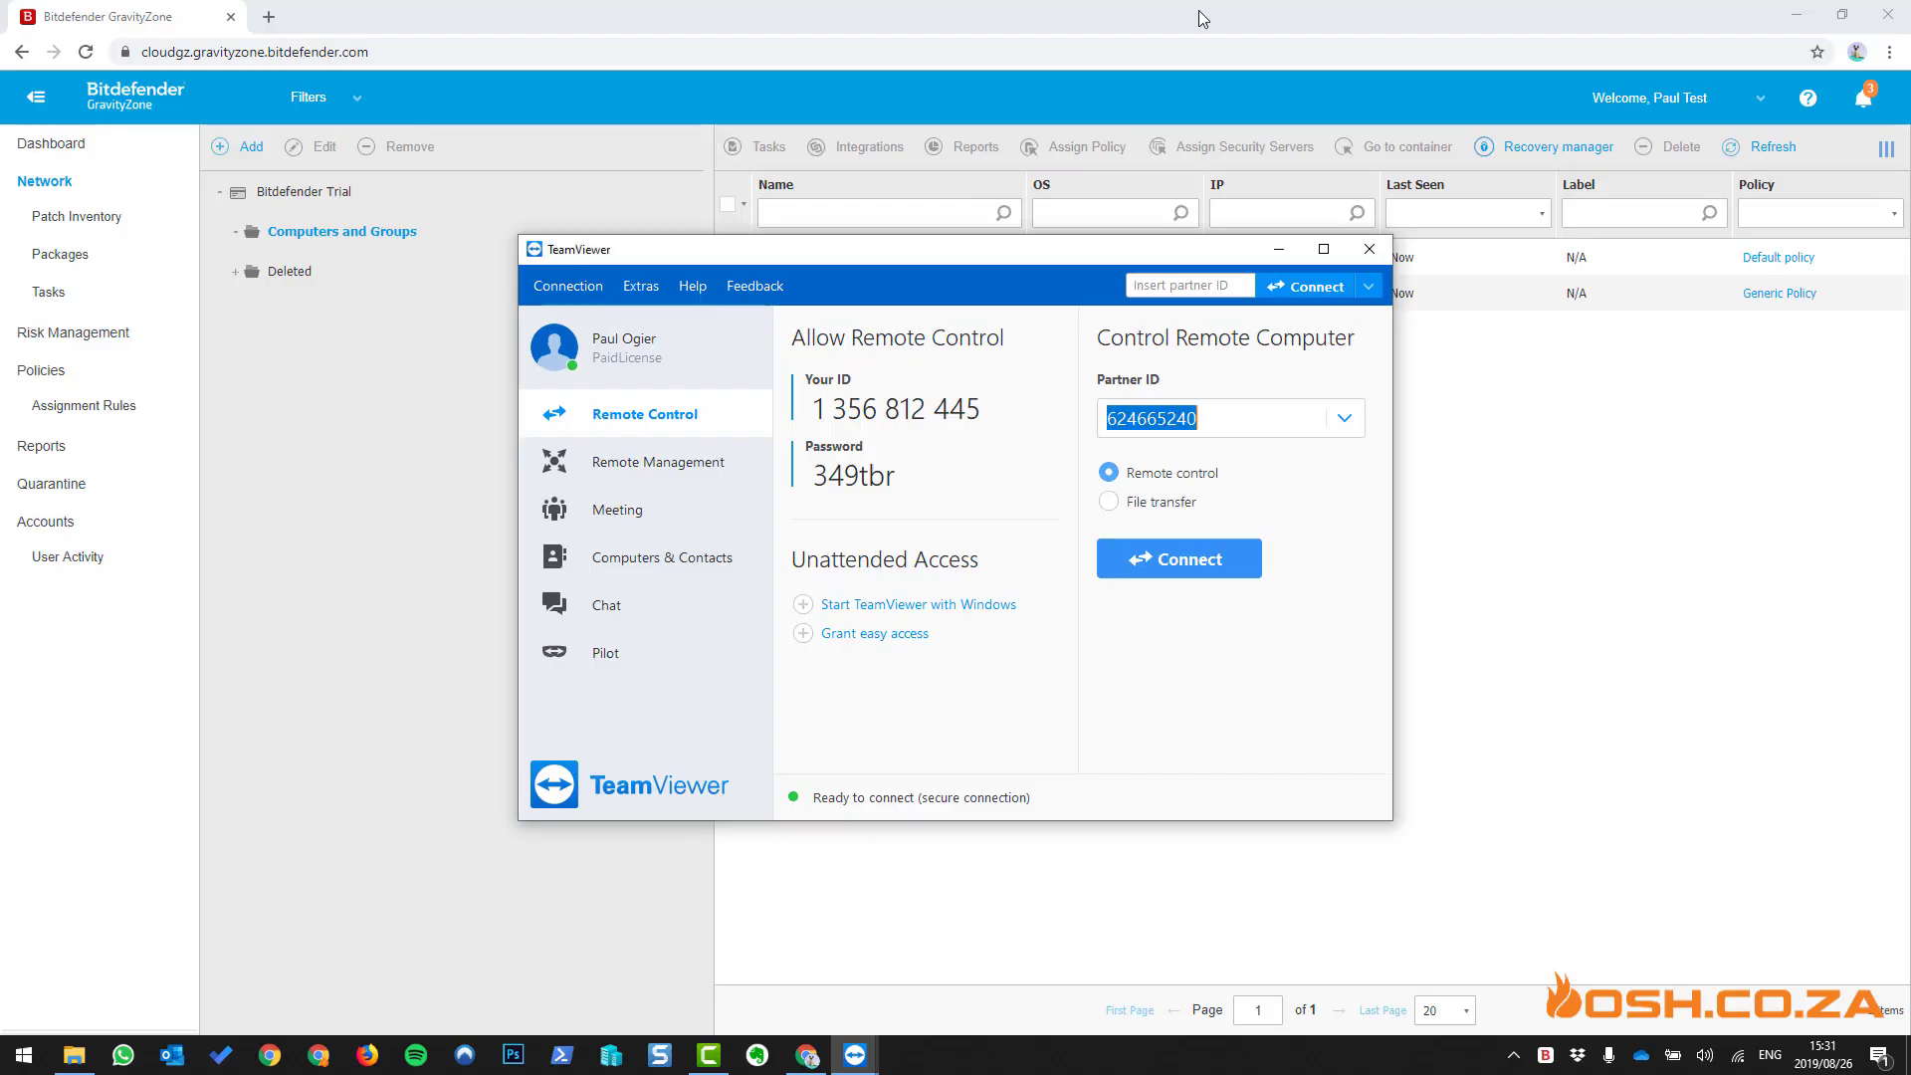
click(1088, 11)
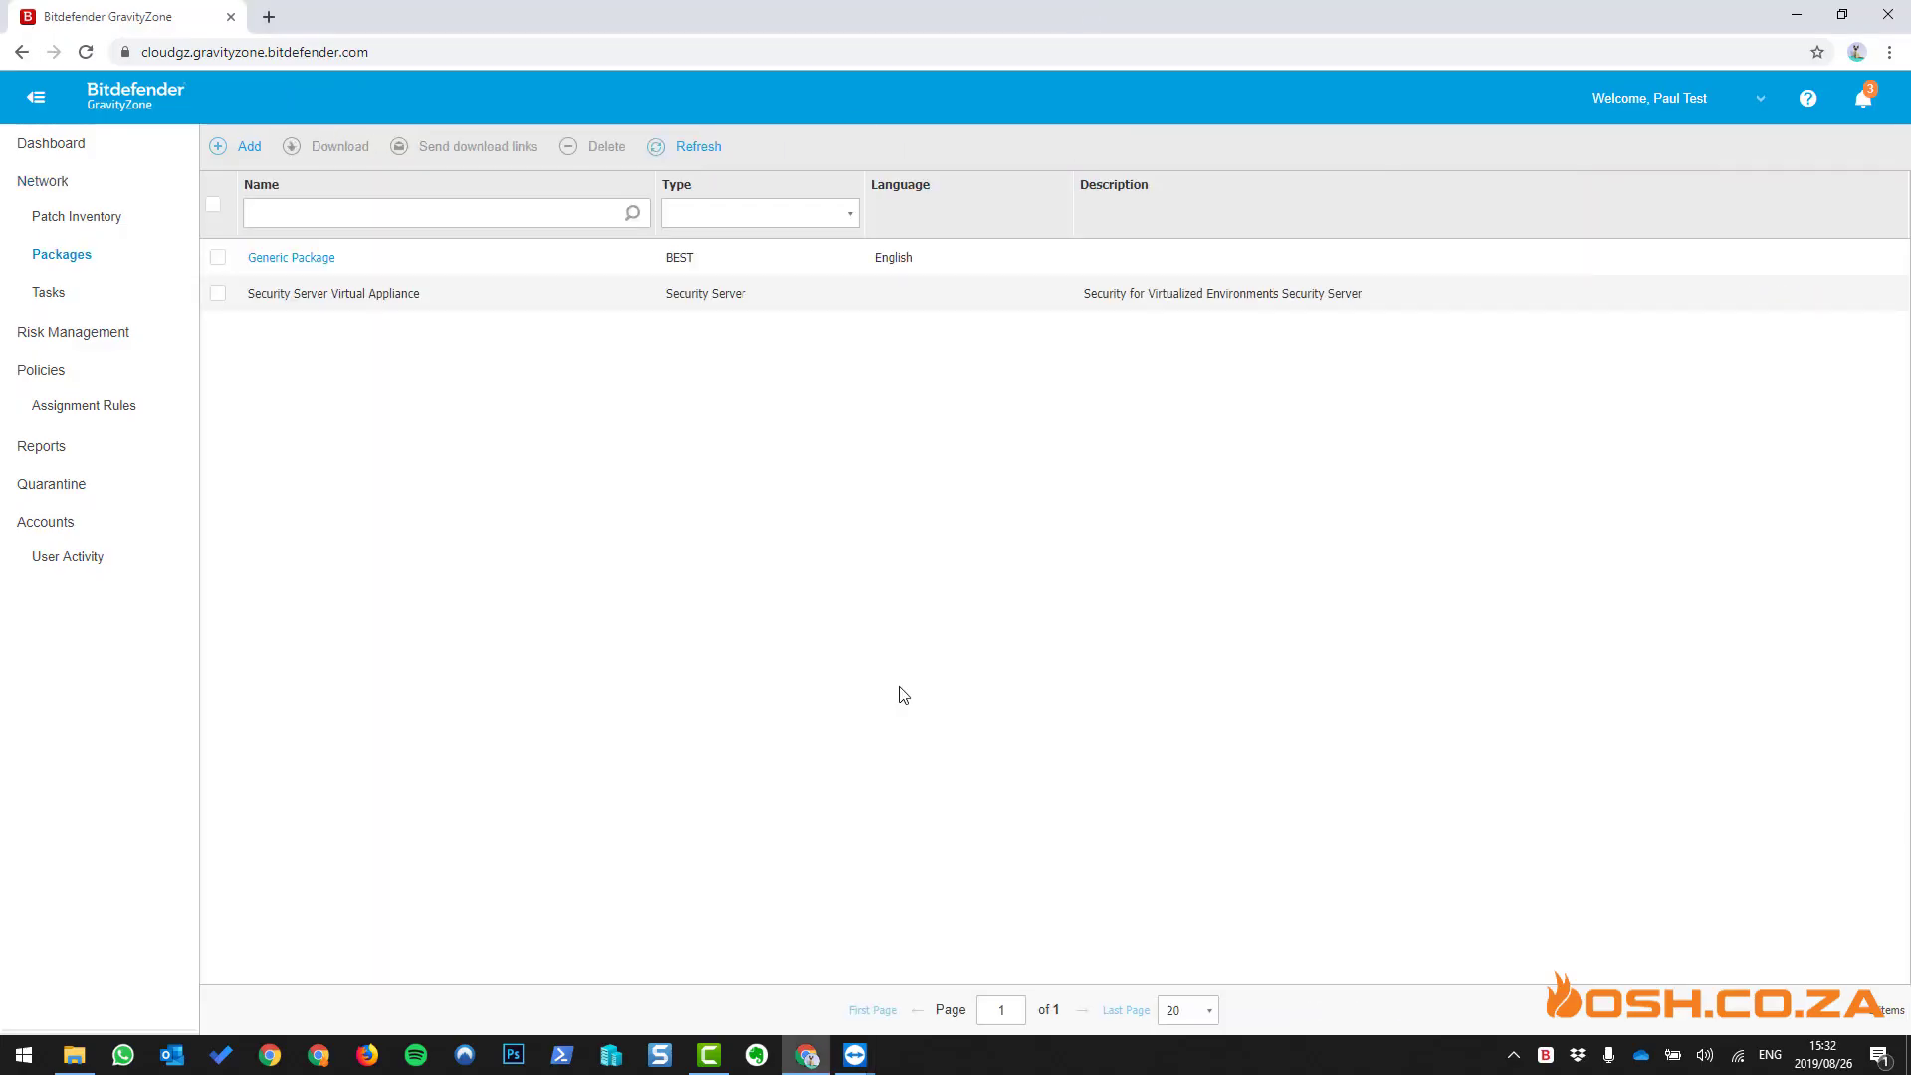
- Download the Mac kit of the Generic Package from the installation packages list
click(35, 266)
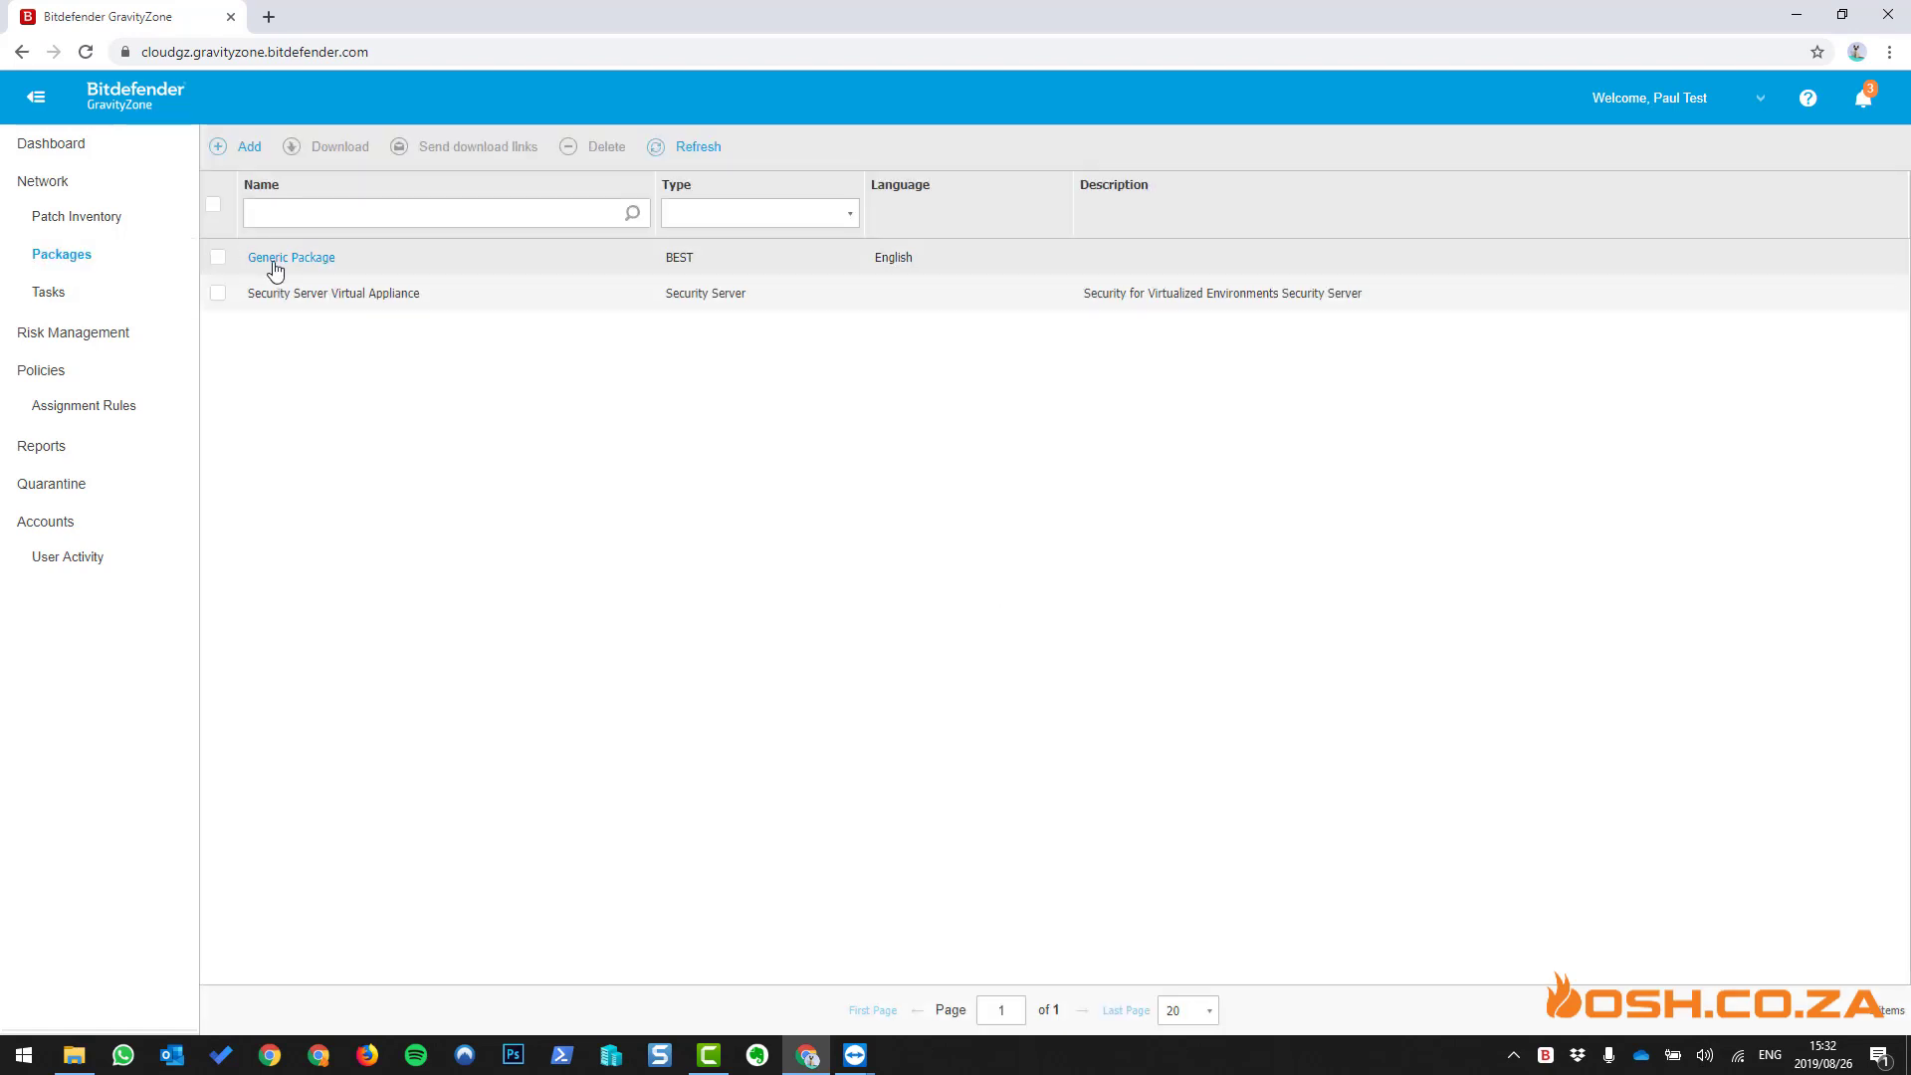
click(218, 257)
click(320, 151)
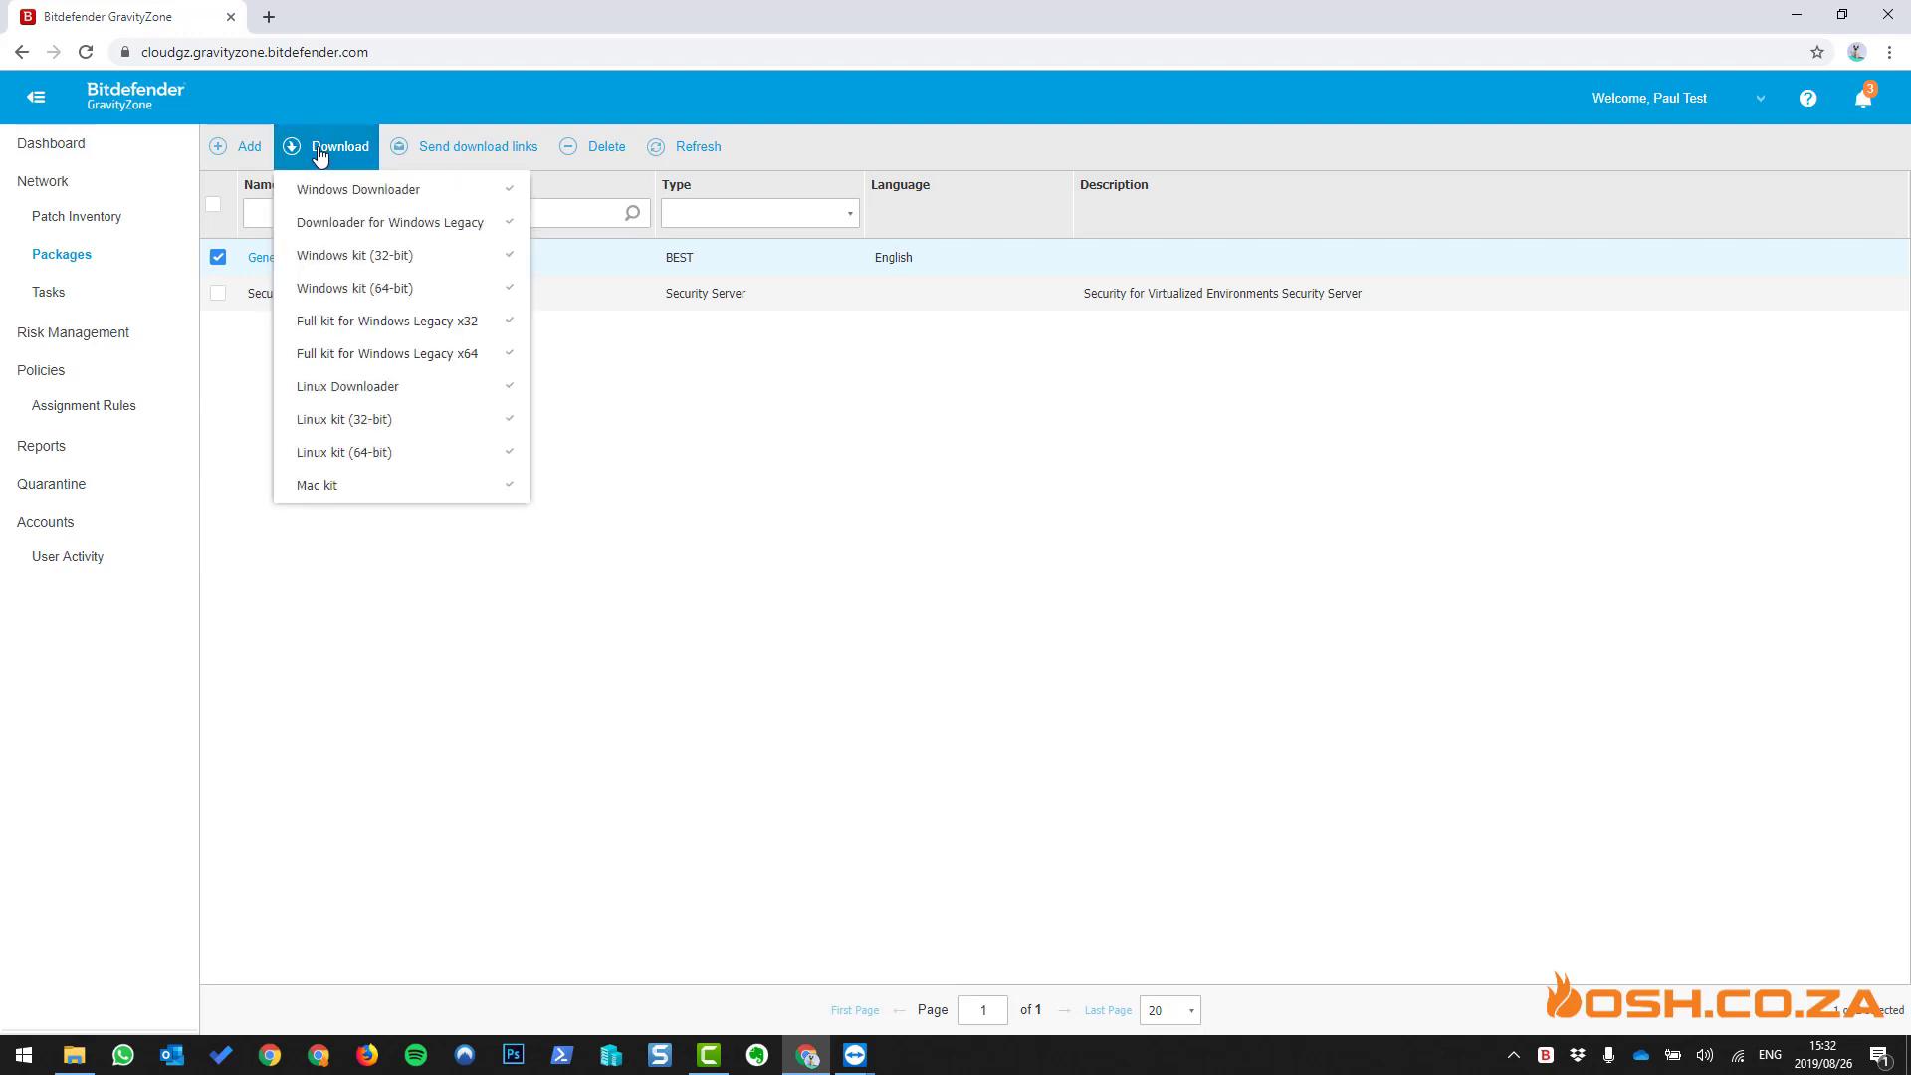
click(361, 501)
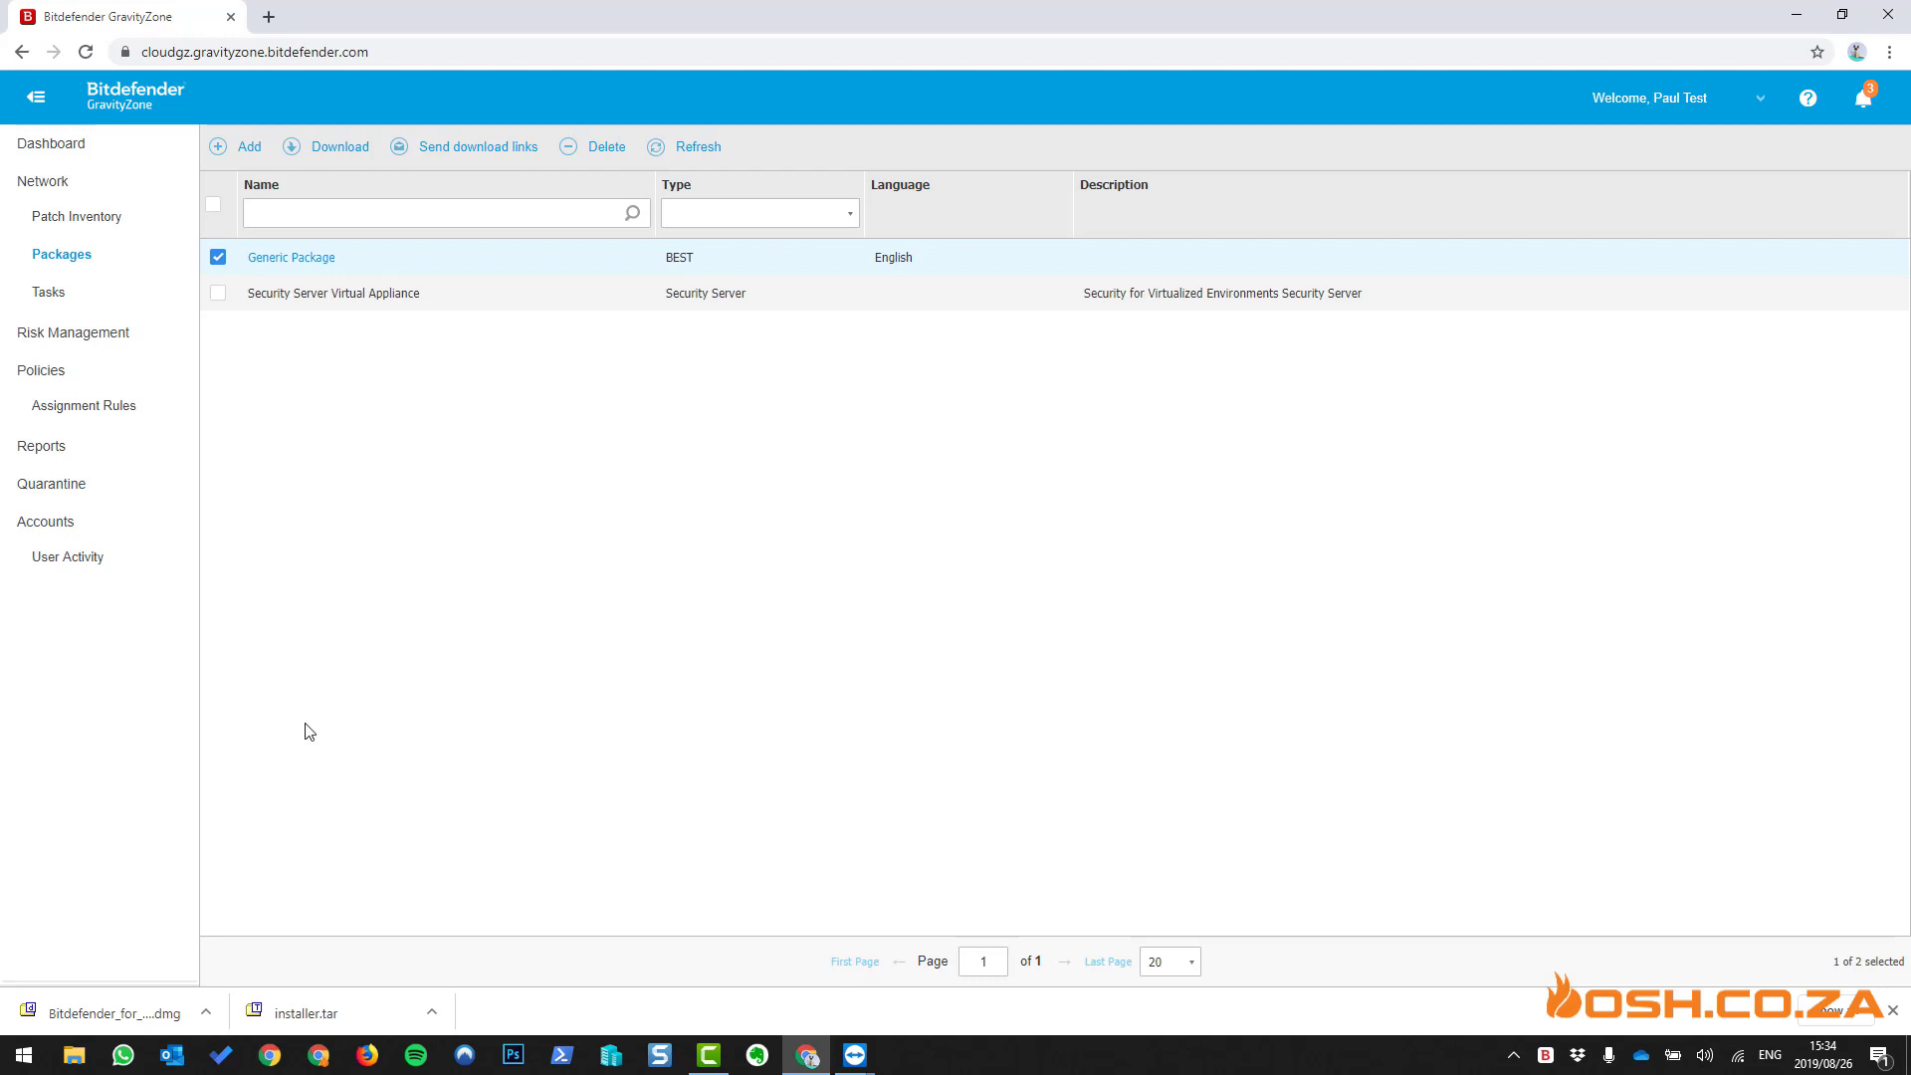
- Copy Bitdefender_for_MAC.dmg from the local Downloads folder and bring up the remote Mac session
click(206, 1019)
click(251, 949)
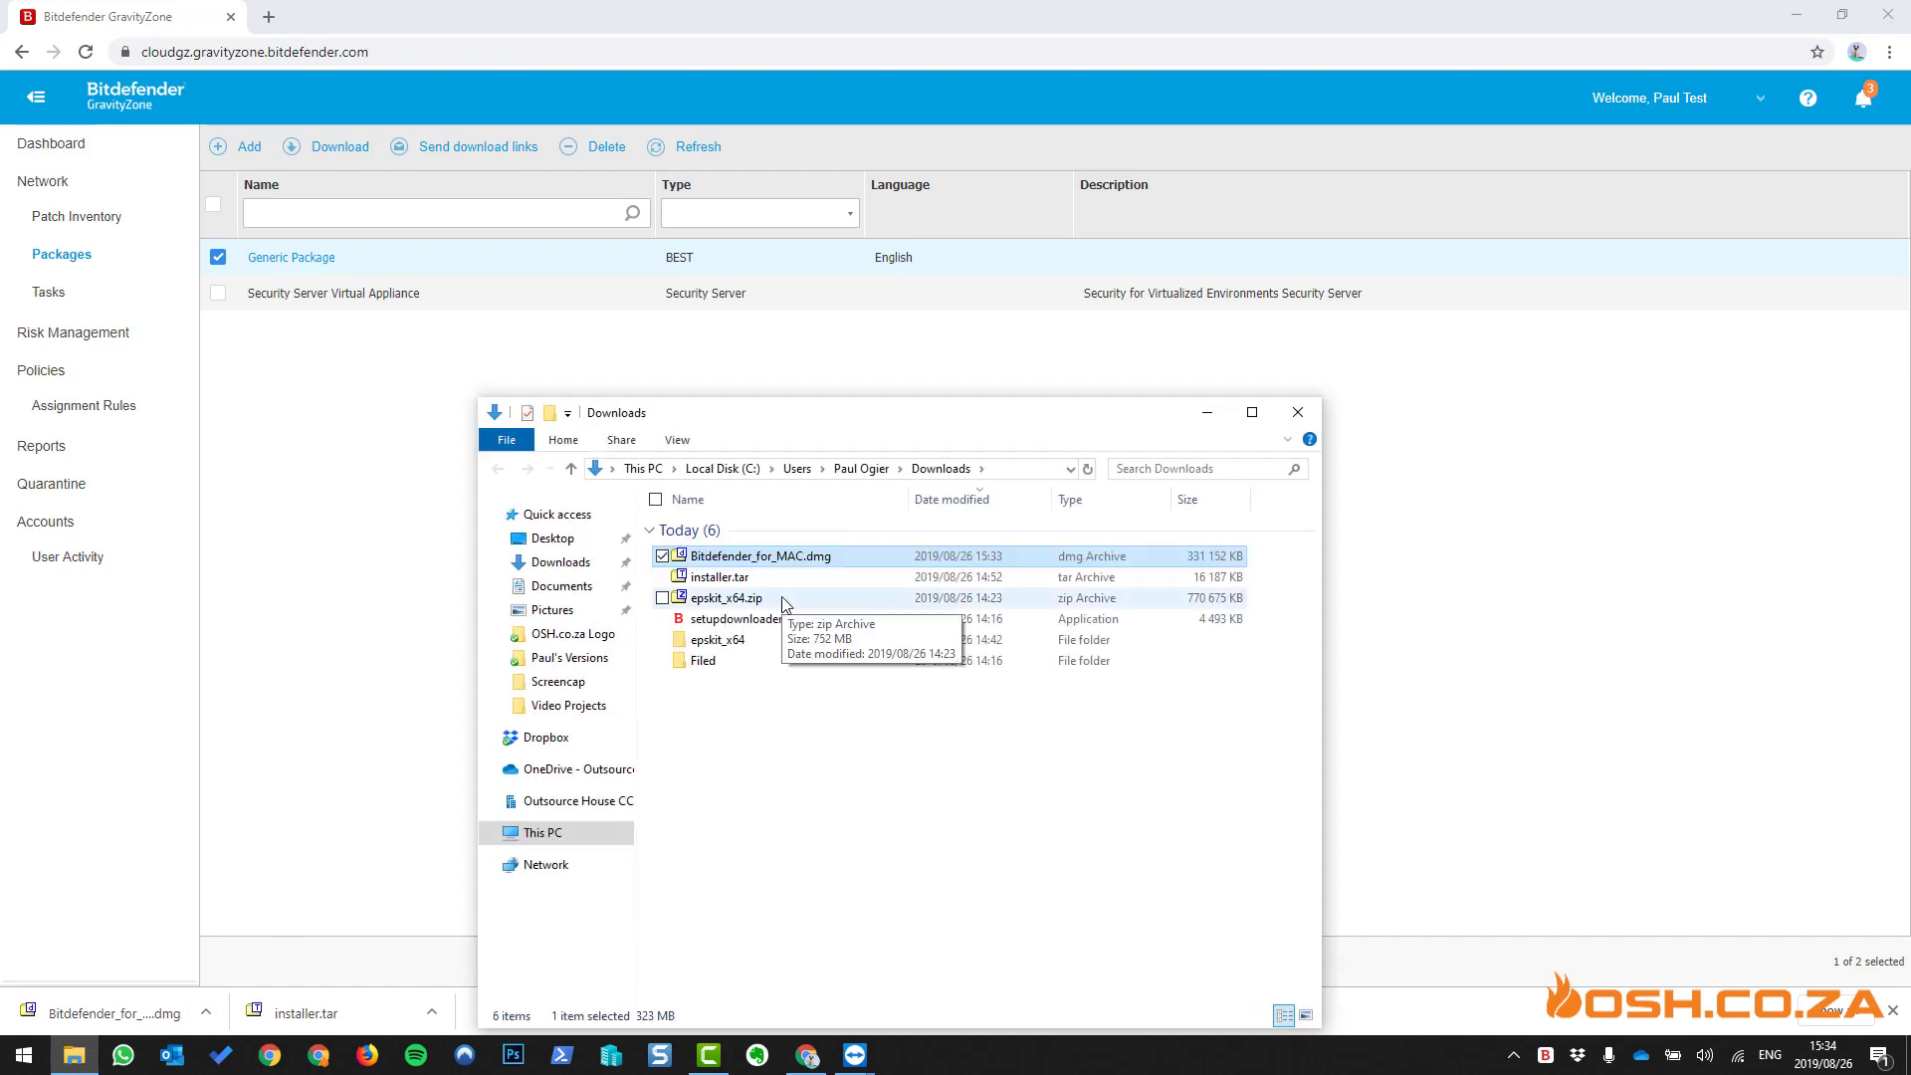
right_click(820, 556)
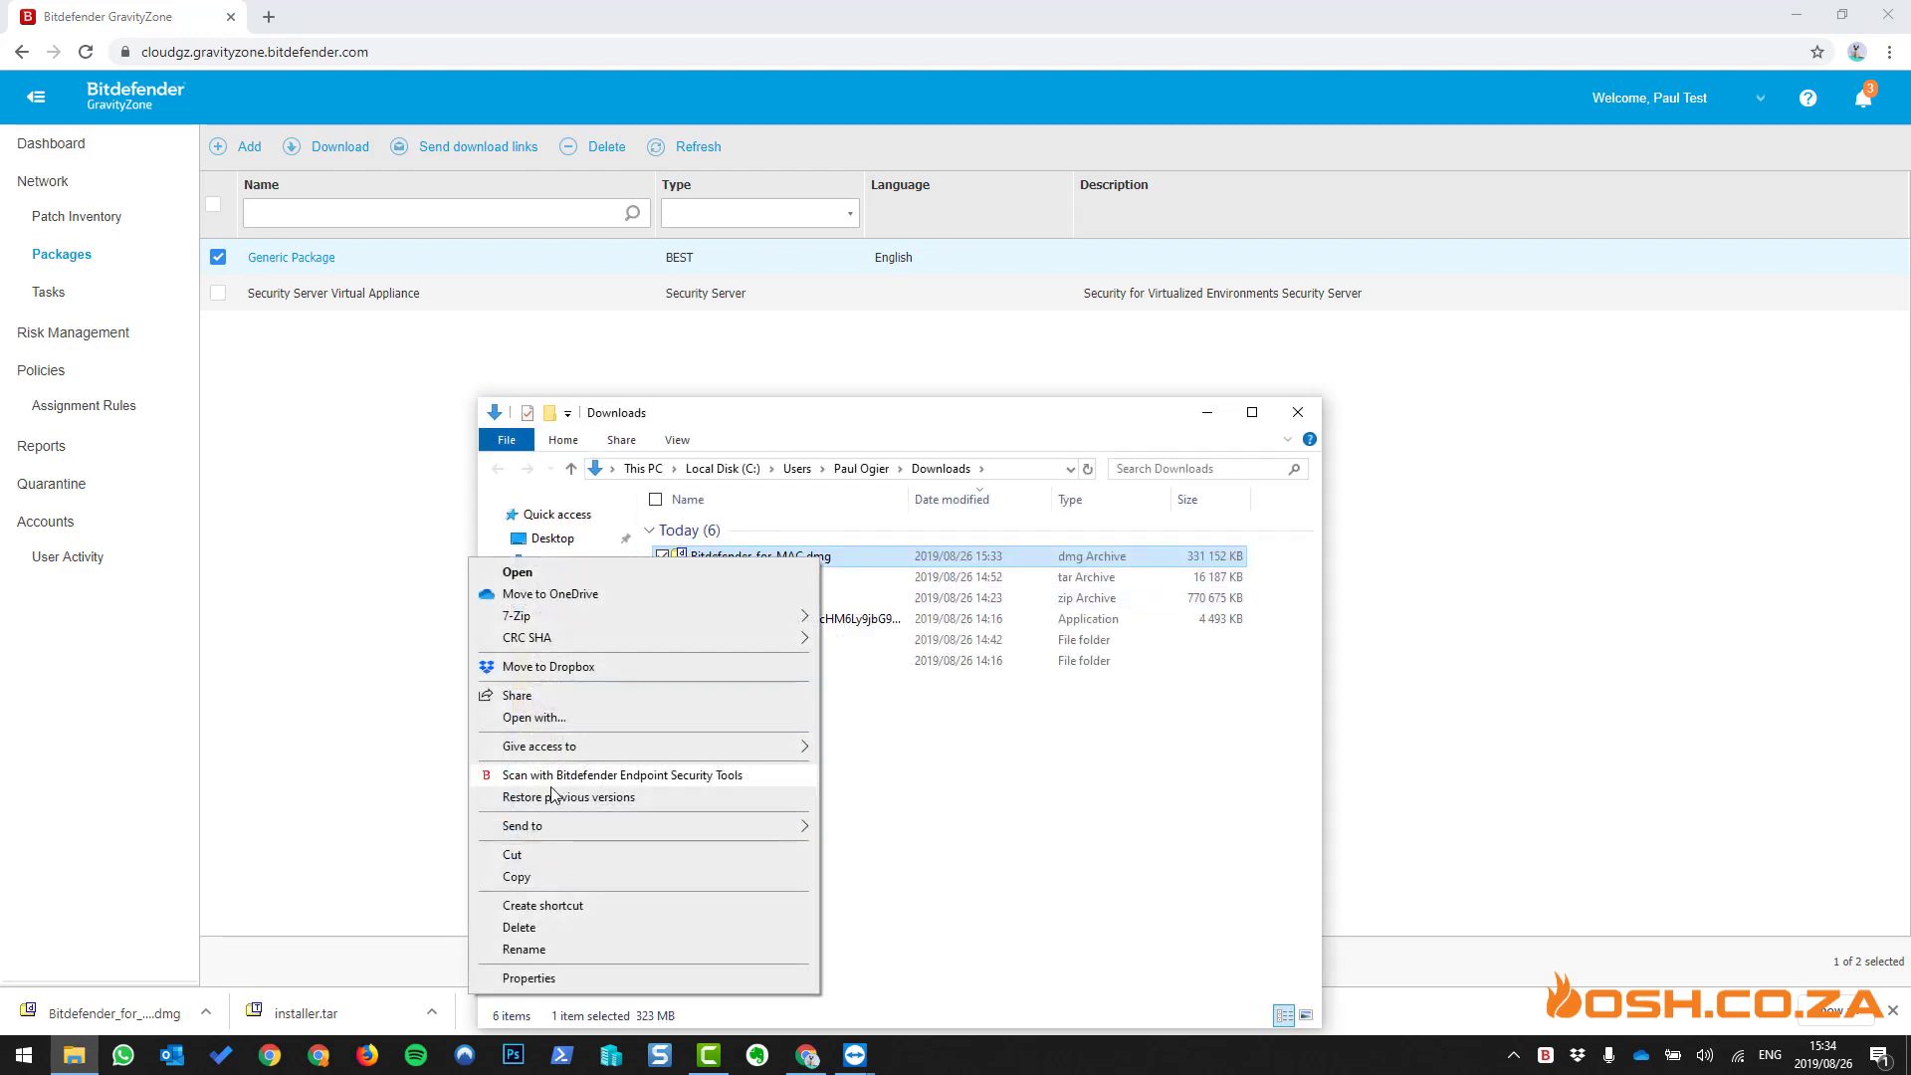
click(566, 877)
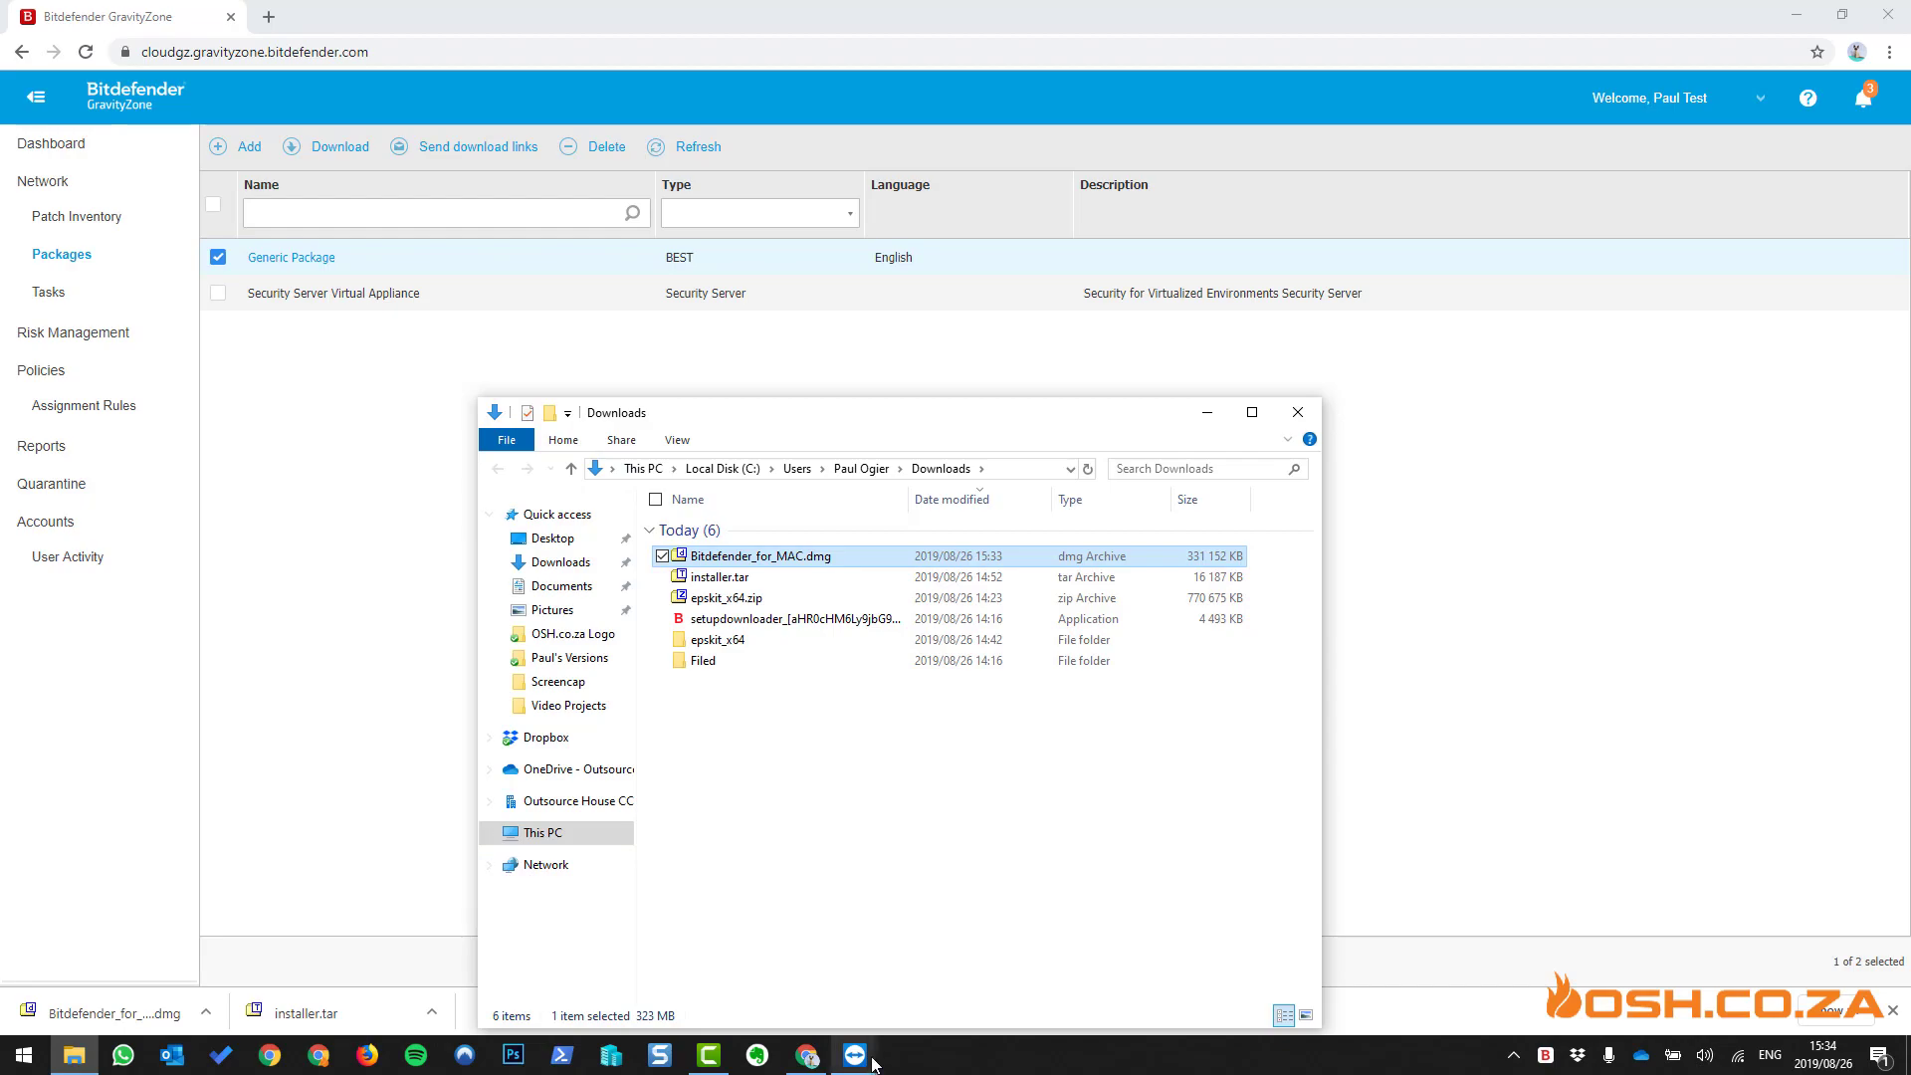
click(950, 921)
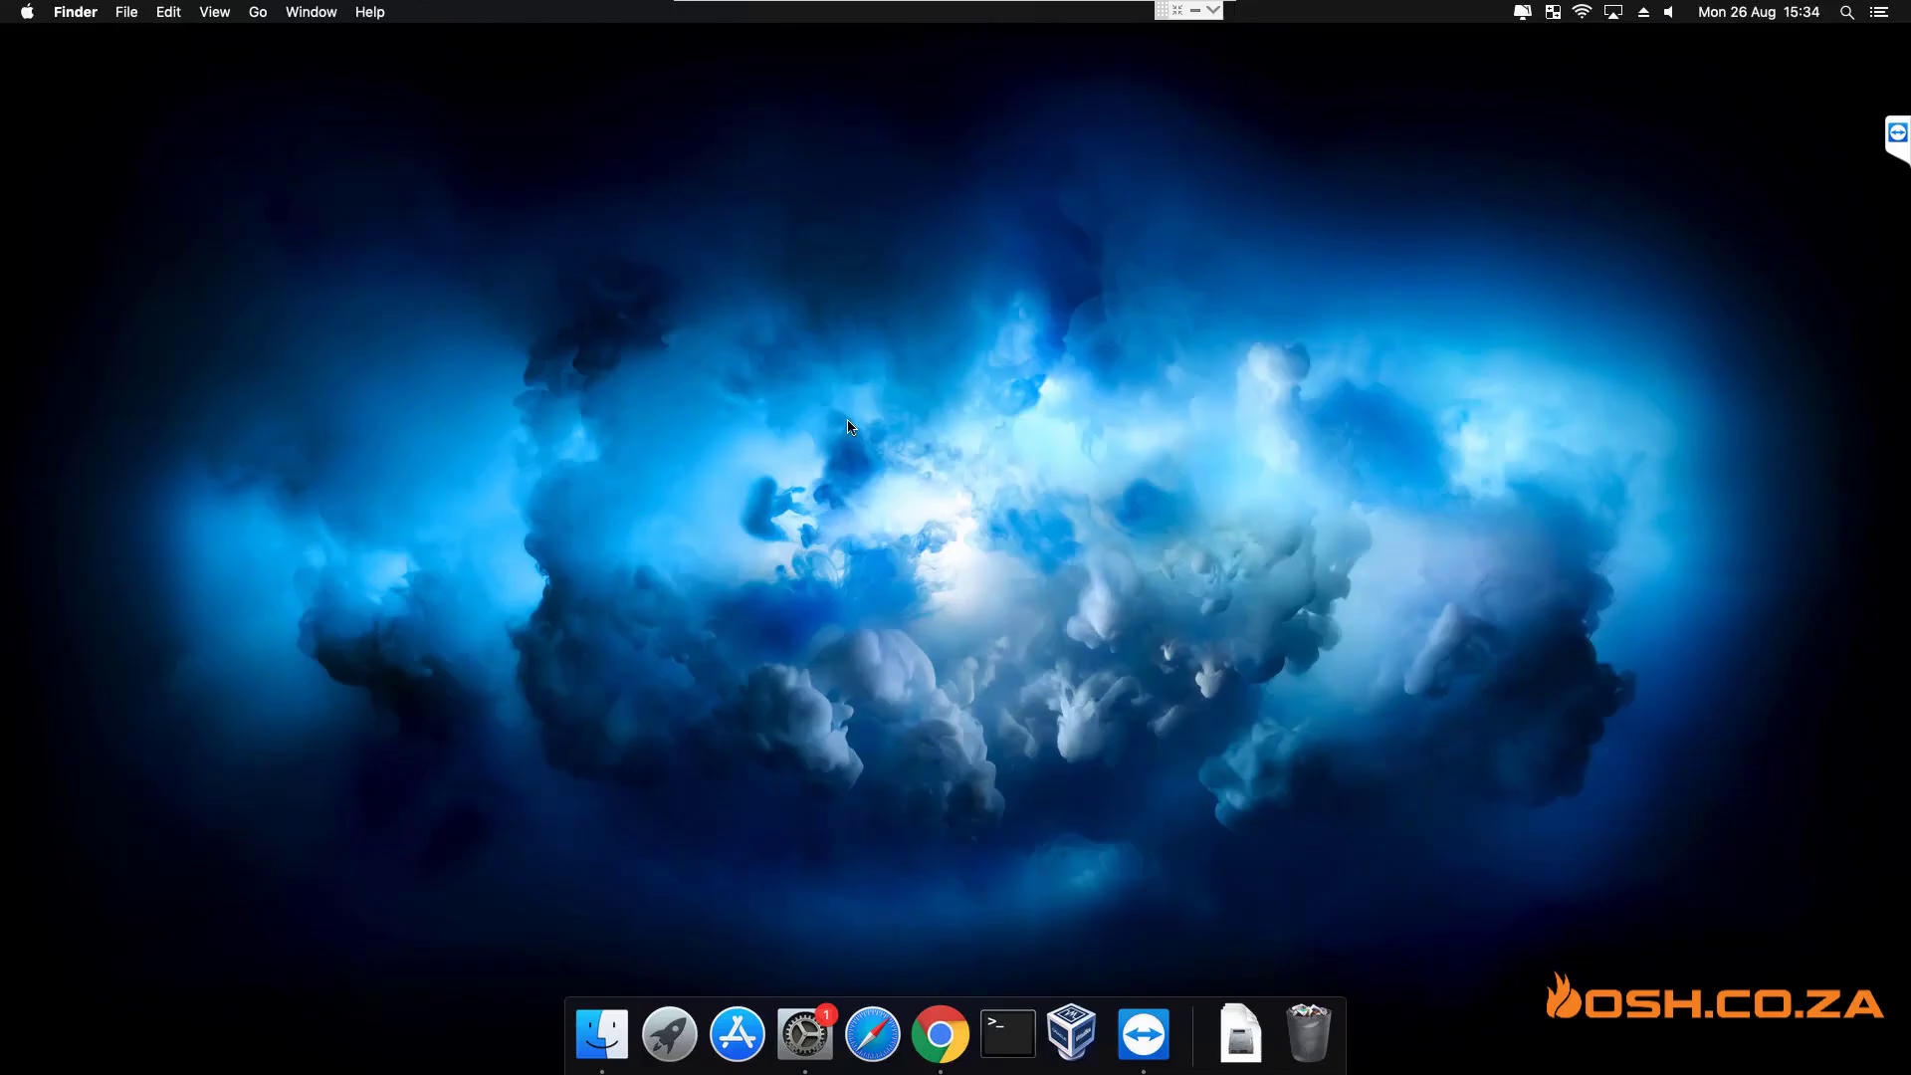
- Paste Bitdefender_for_MAC.dmg onto the remote Mac desktop and dismiss the transfer-finished notification
right_click(849, 426)
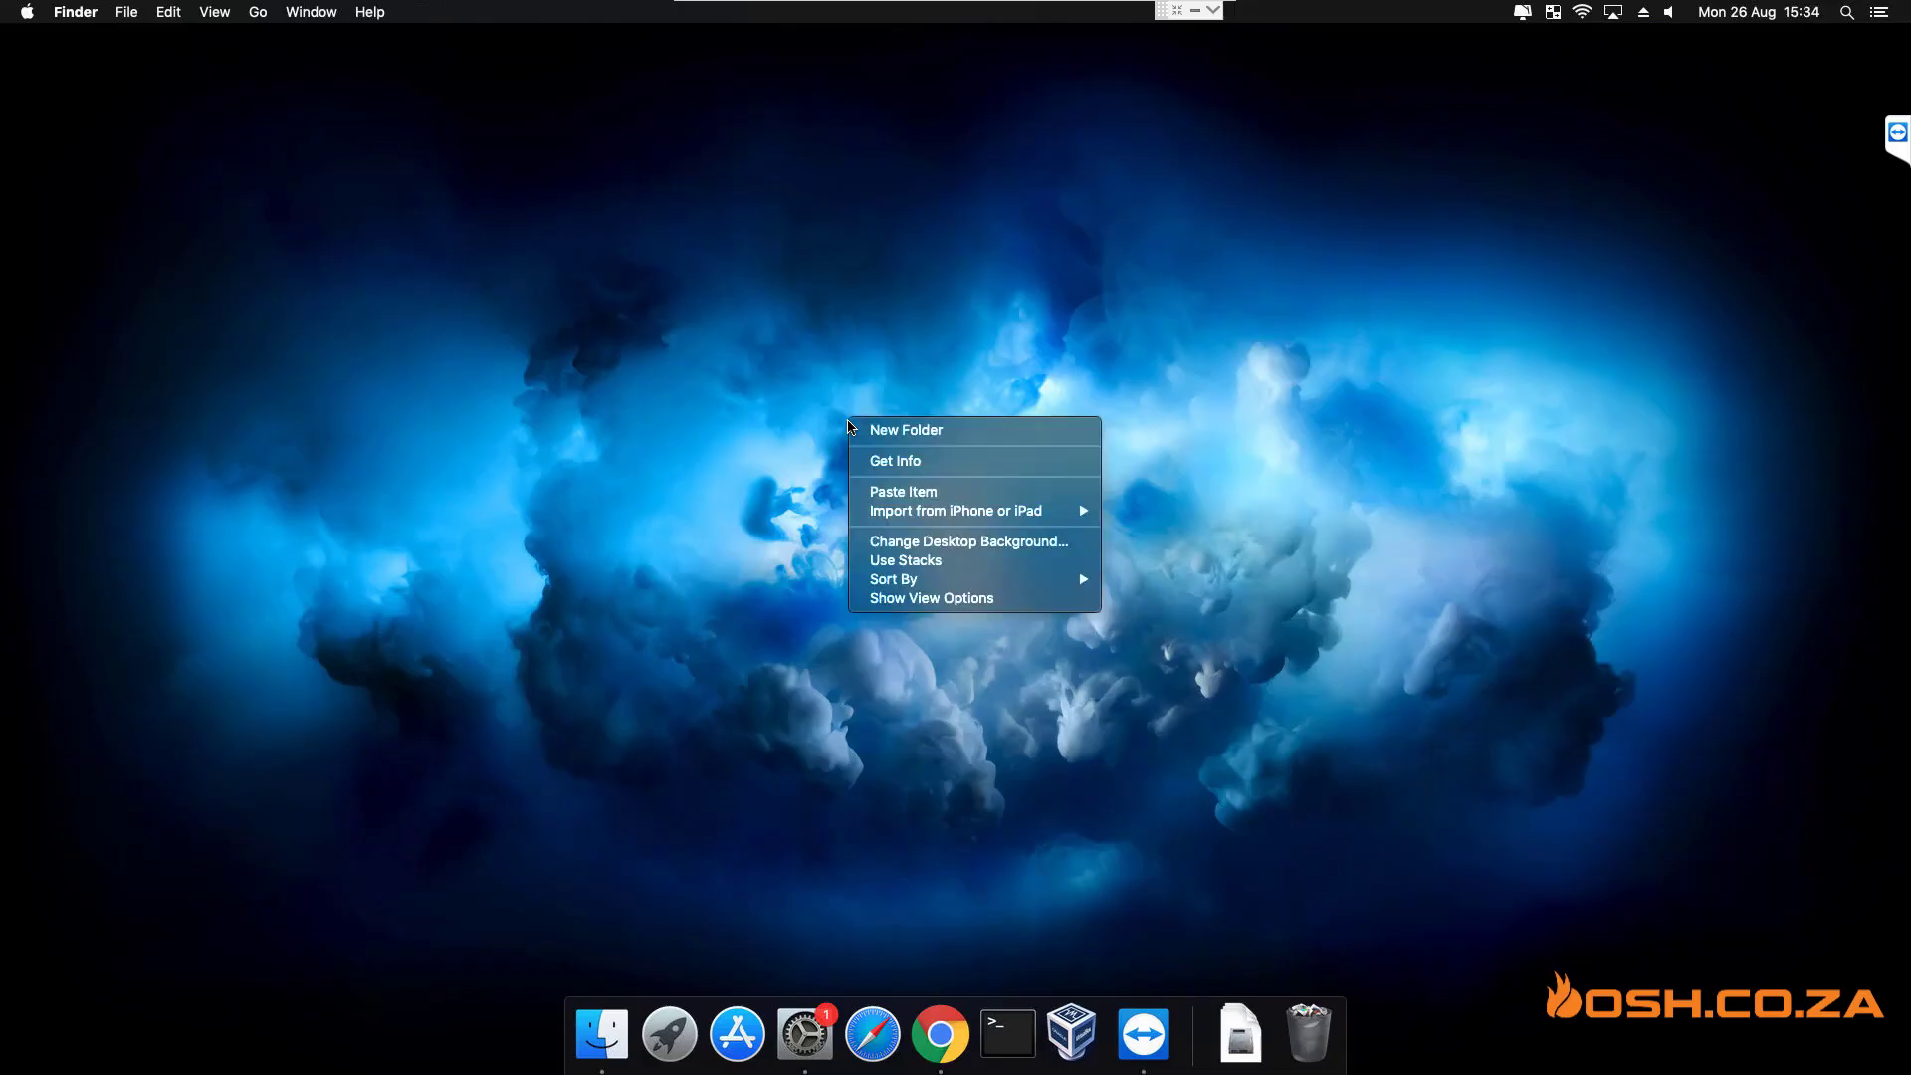
click(909, 490)
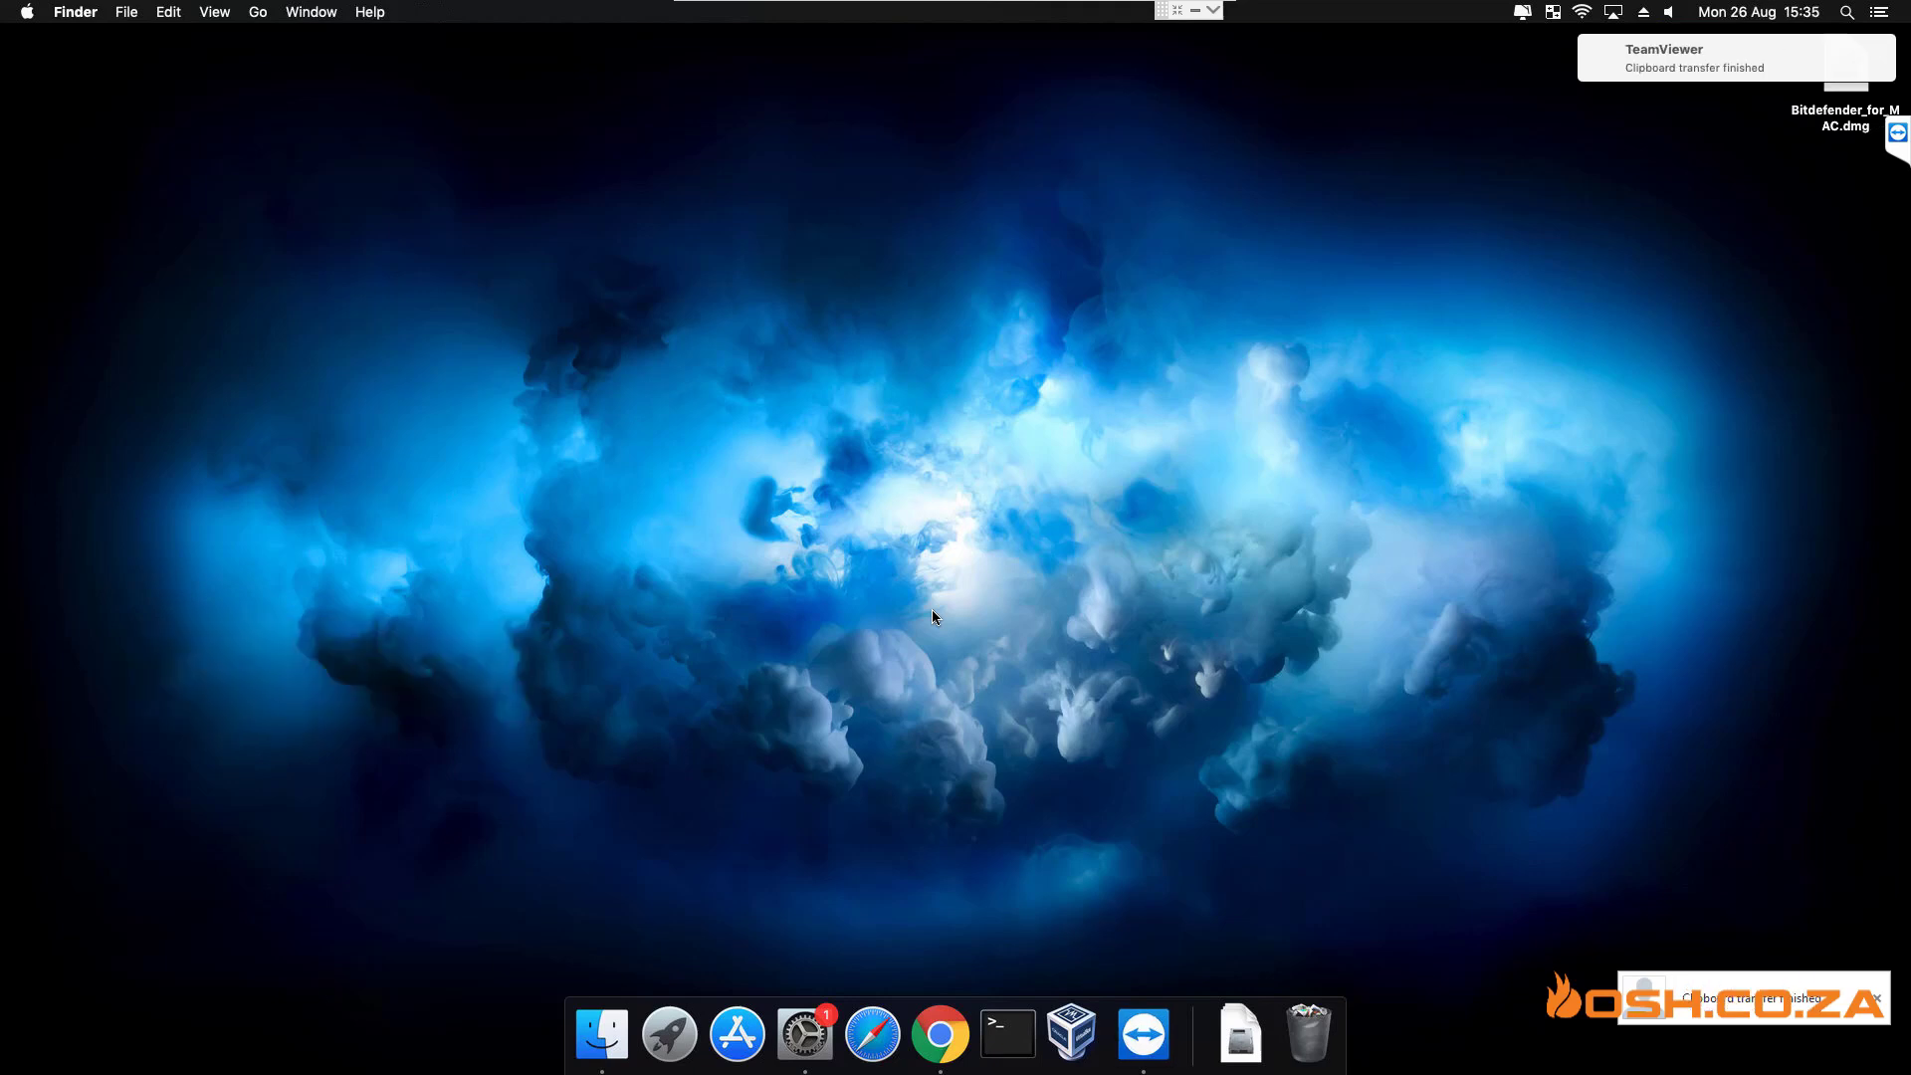
click(1877, 999)
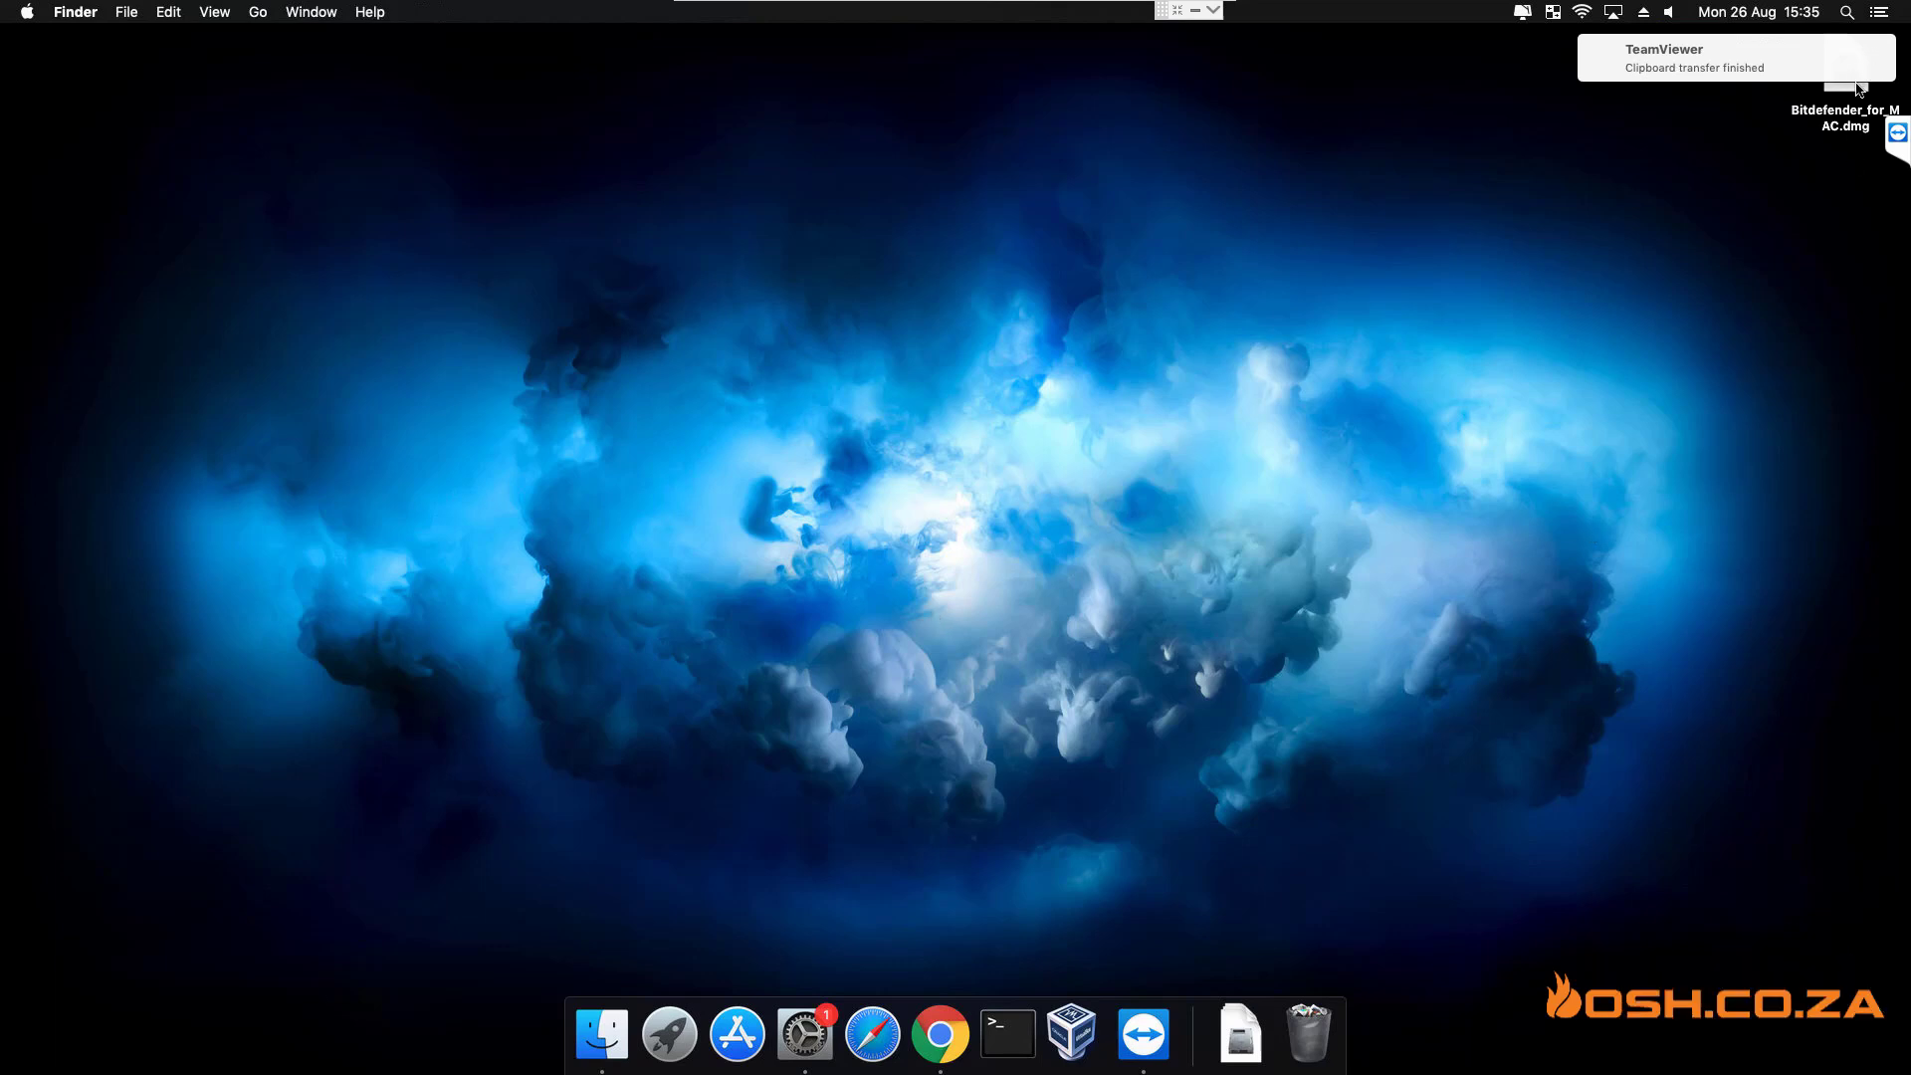
drag(1853, 100, 1529, 282)
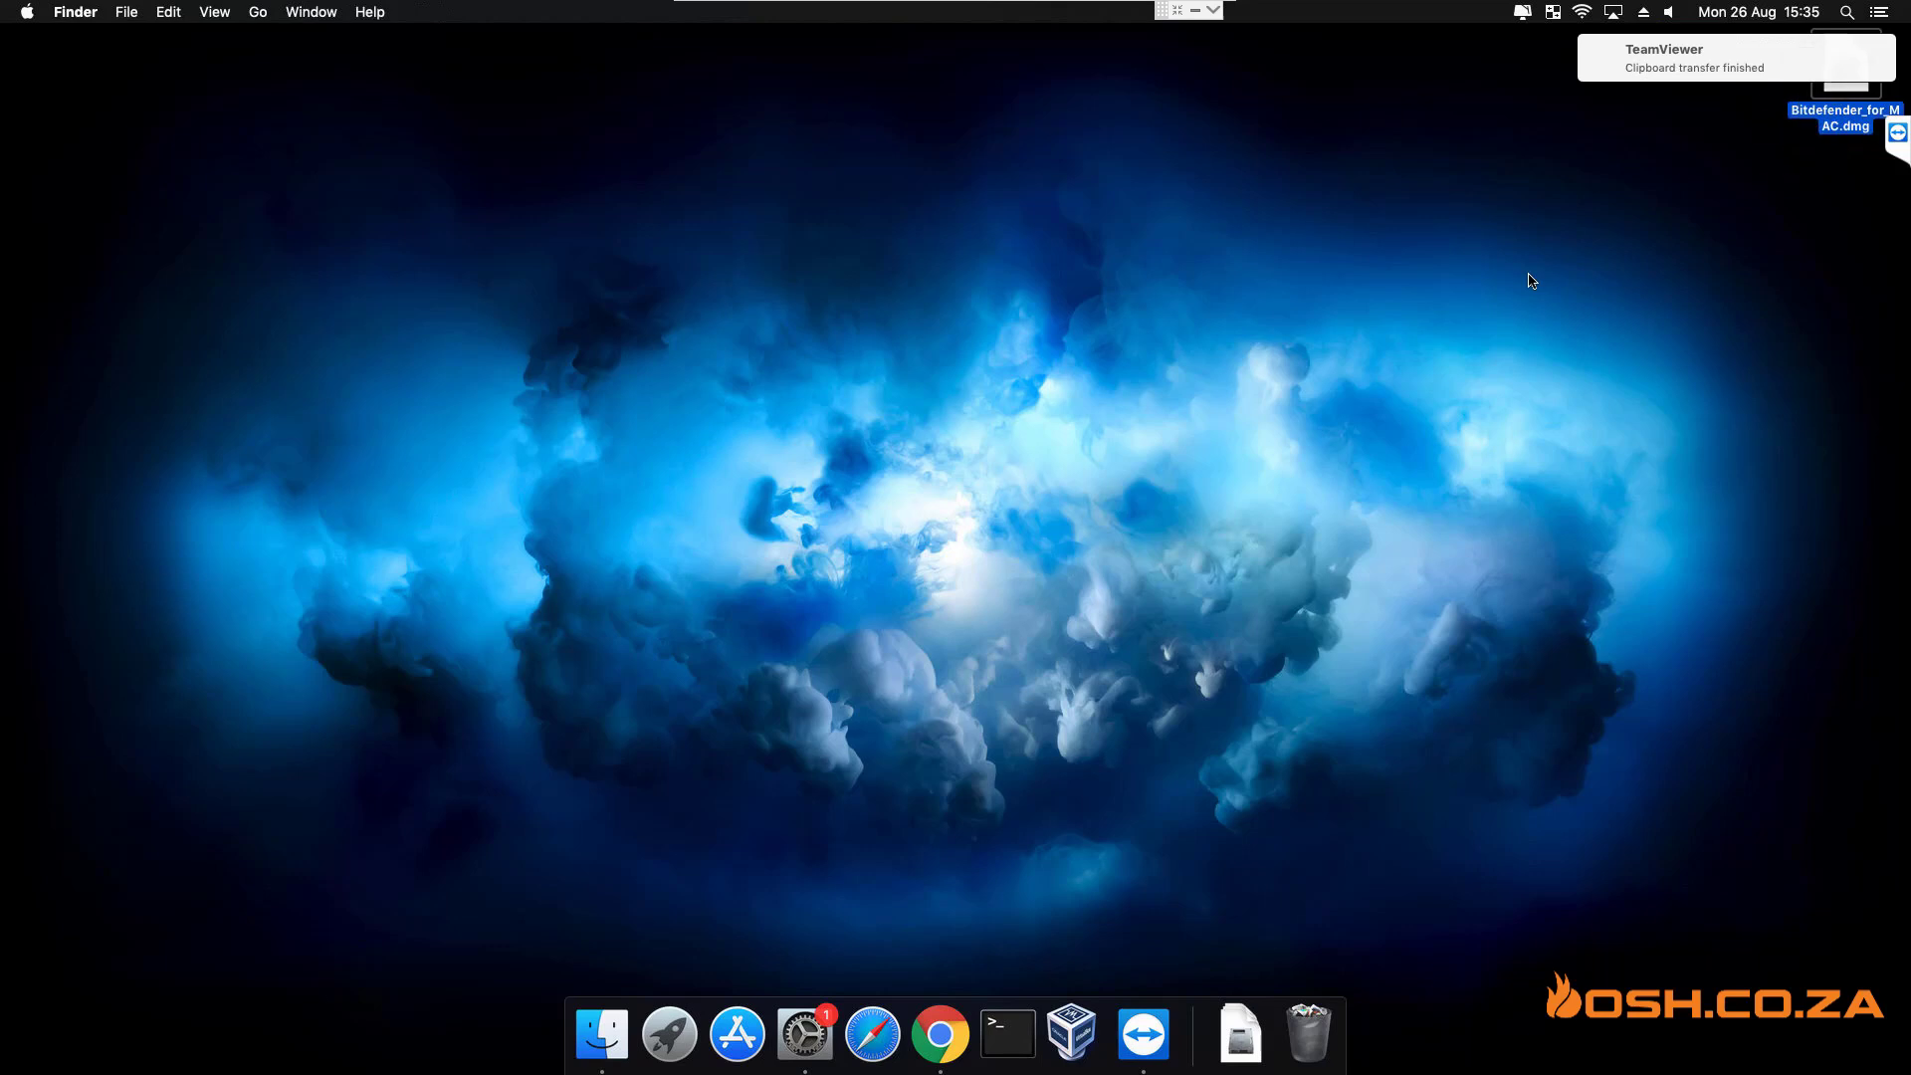
click(1846, 99)
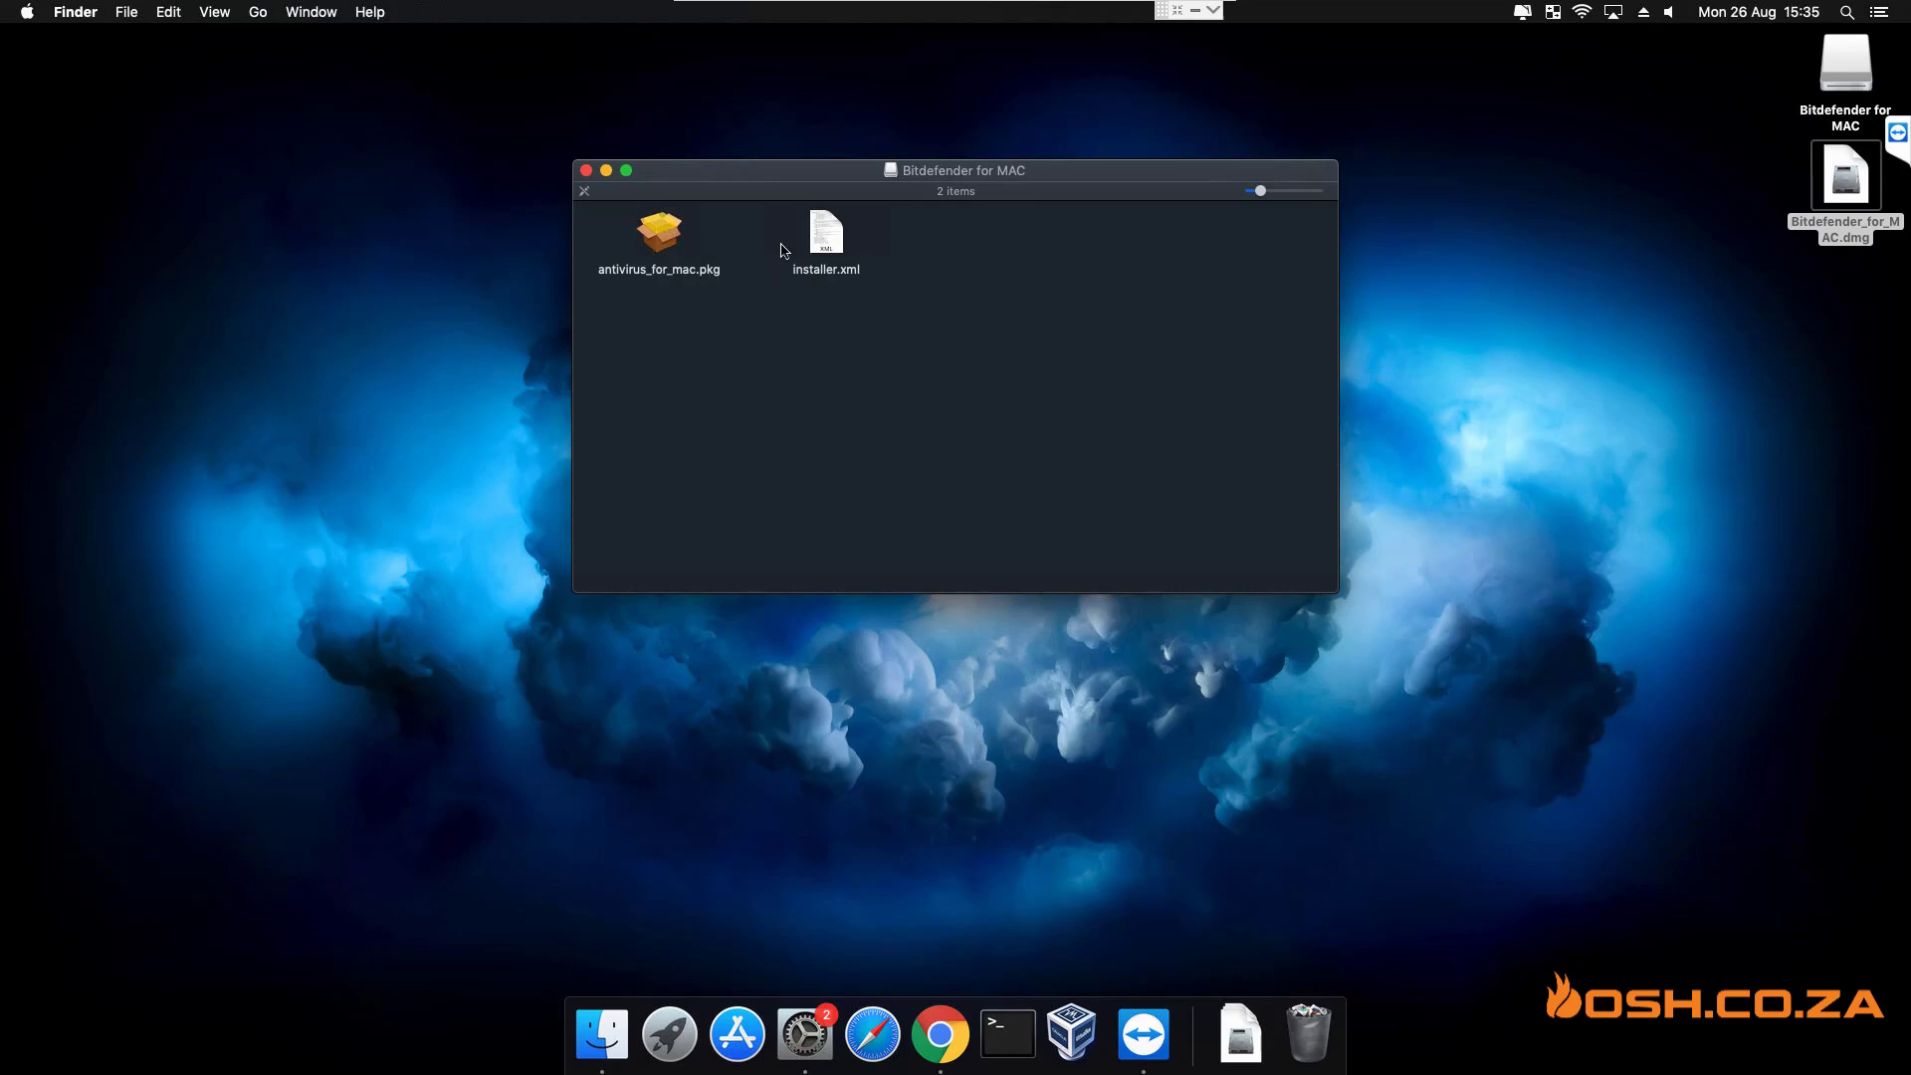
- Run antivirus_for_mac.pkg and install Endpoint Security for Mac on Macintosh HD, authorizing with the admin password
click(662, 245)
double_click(662, 245)
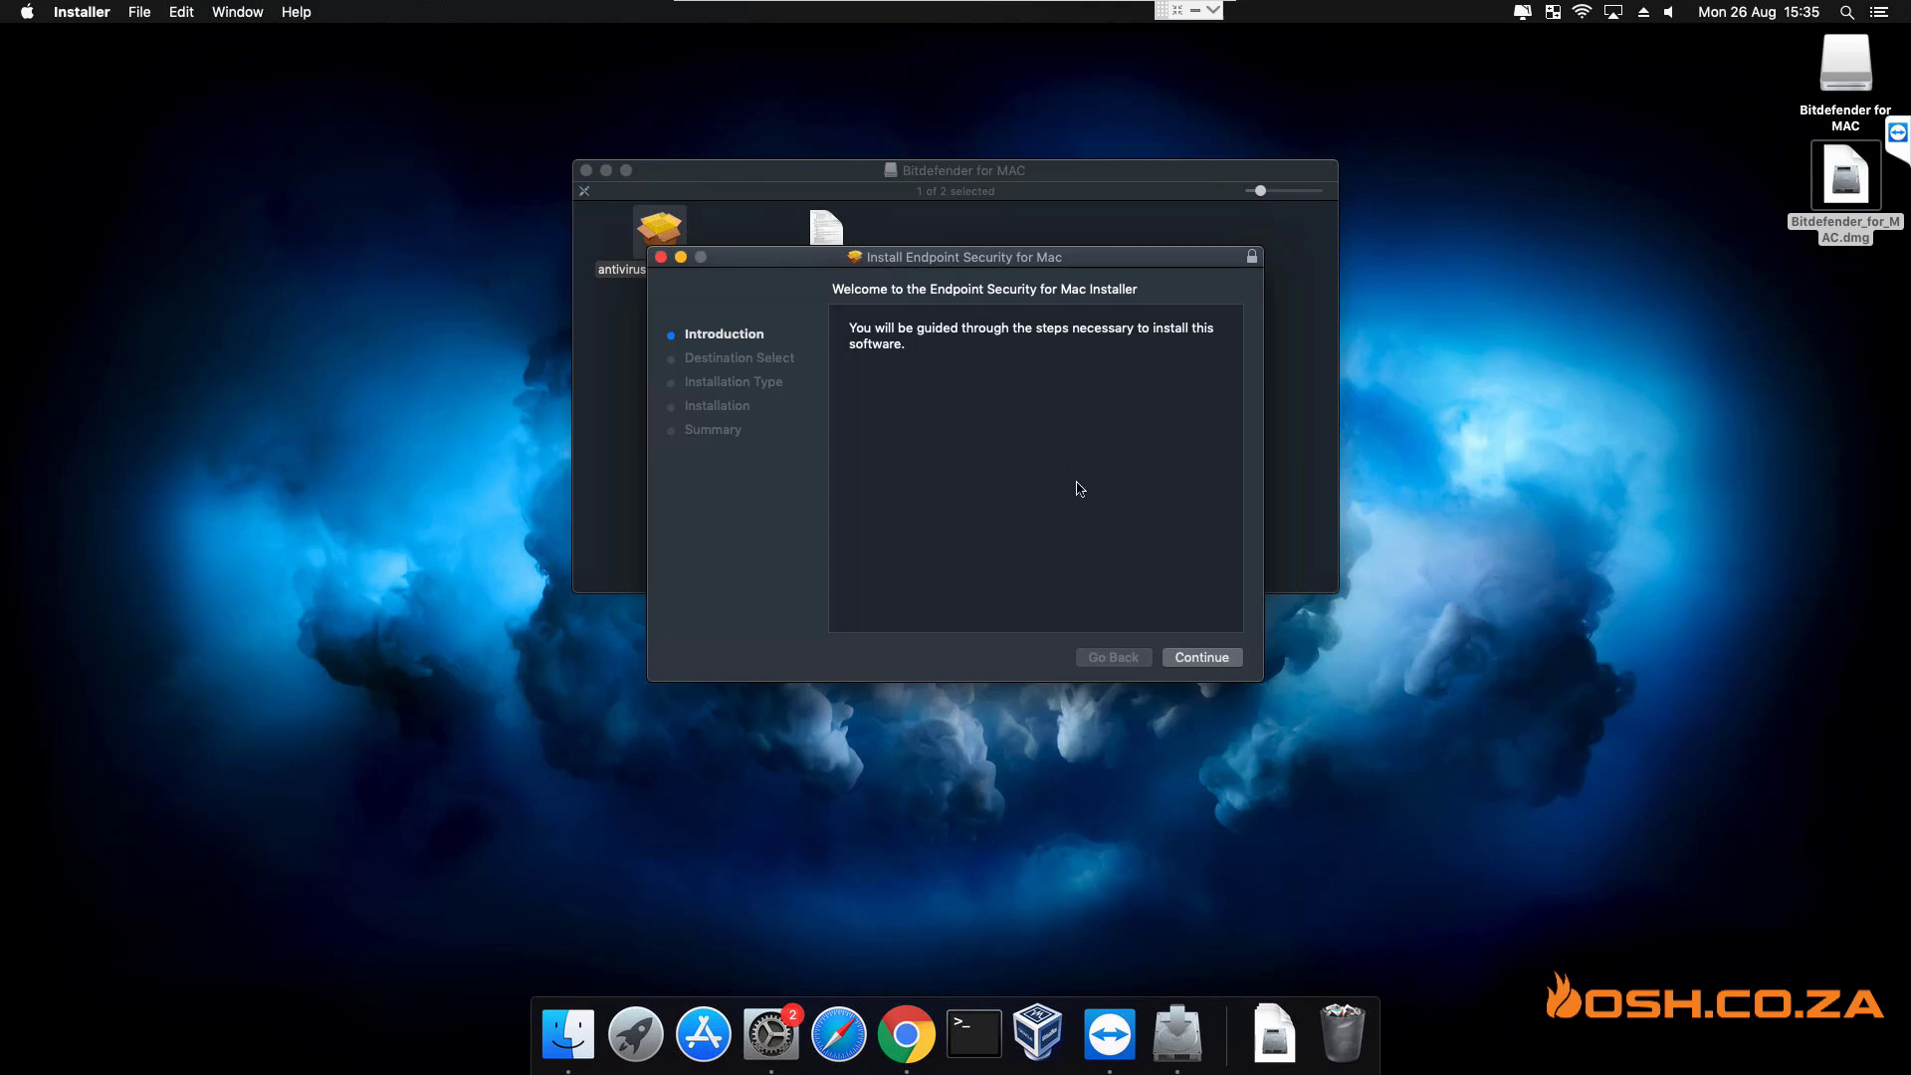
click(1201, 661)
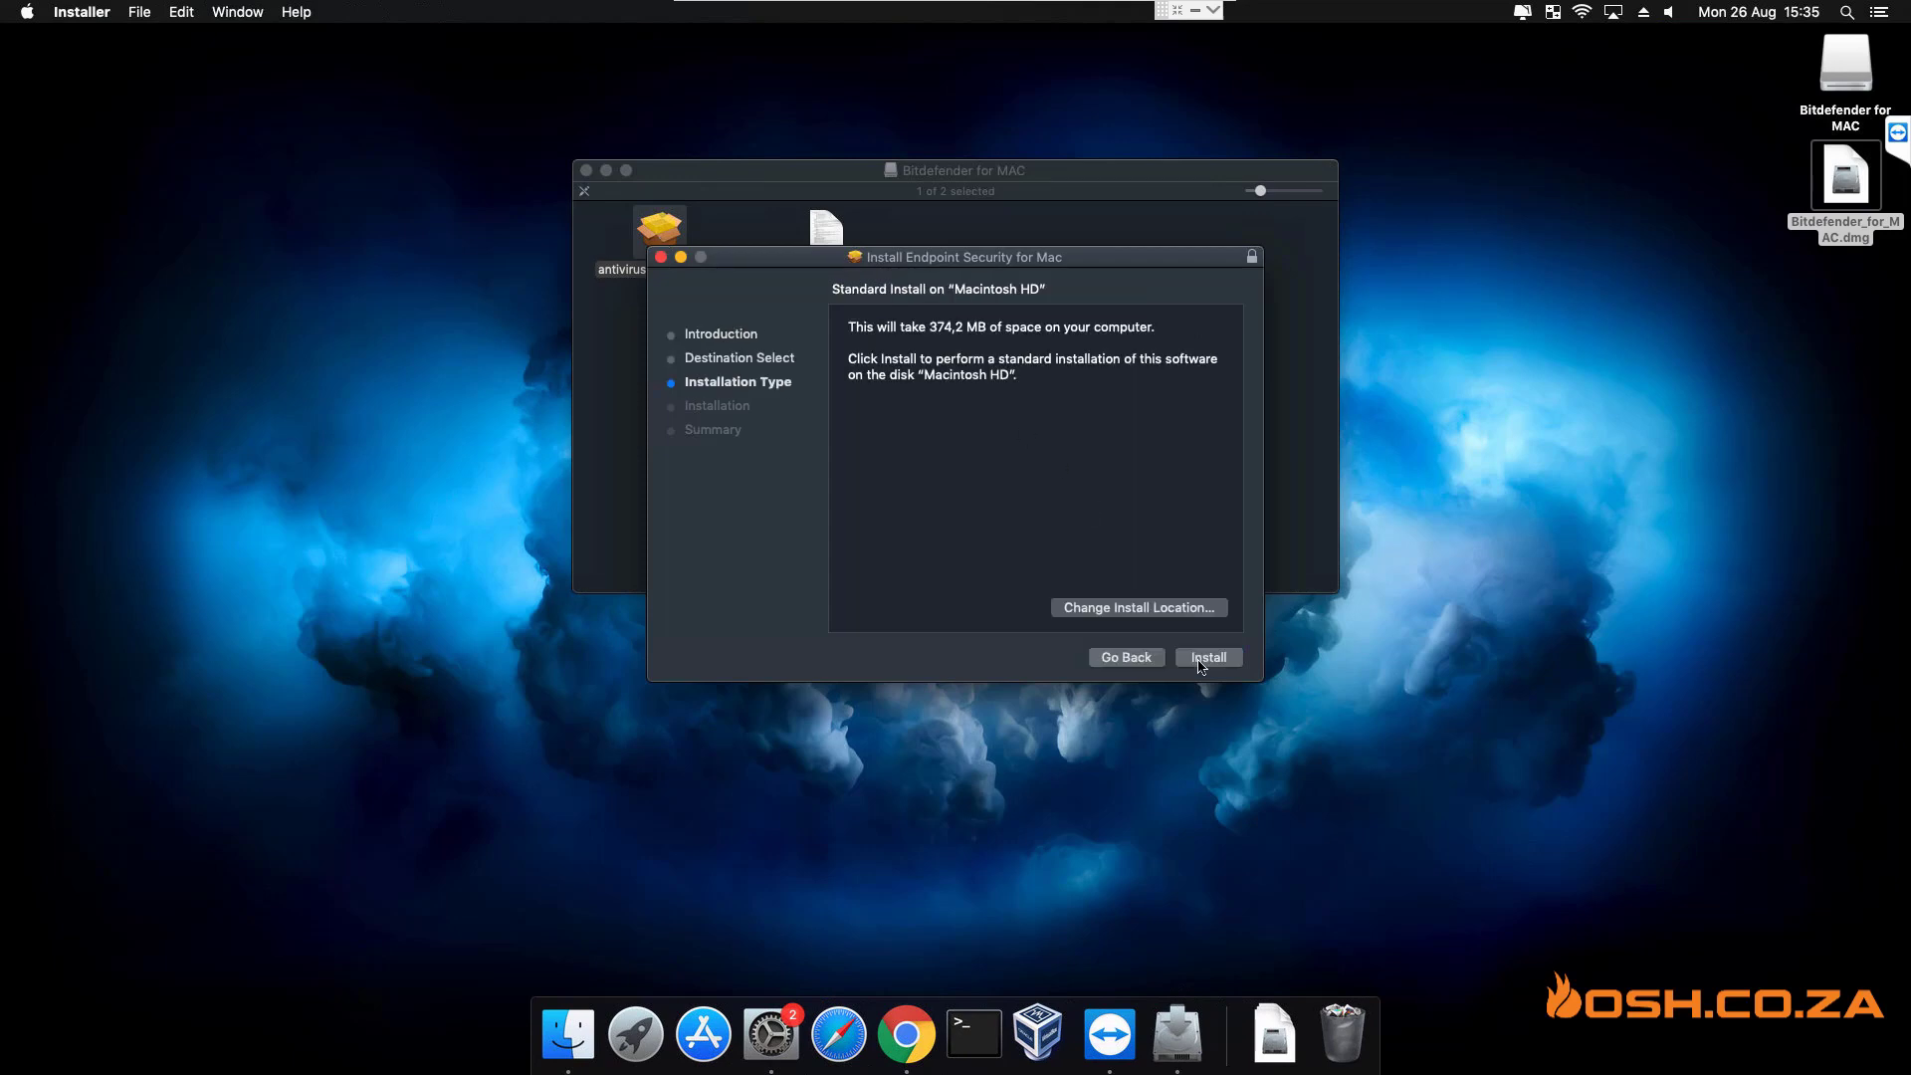
click(1207, 658)
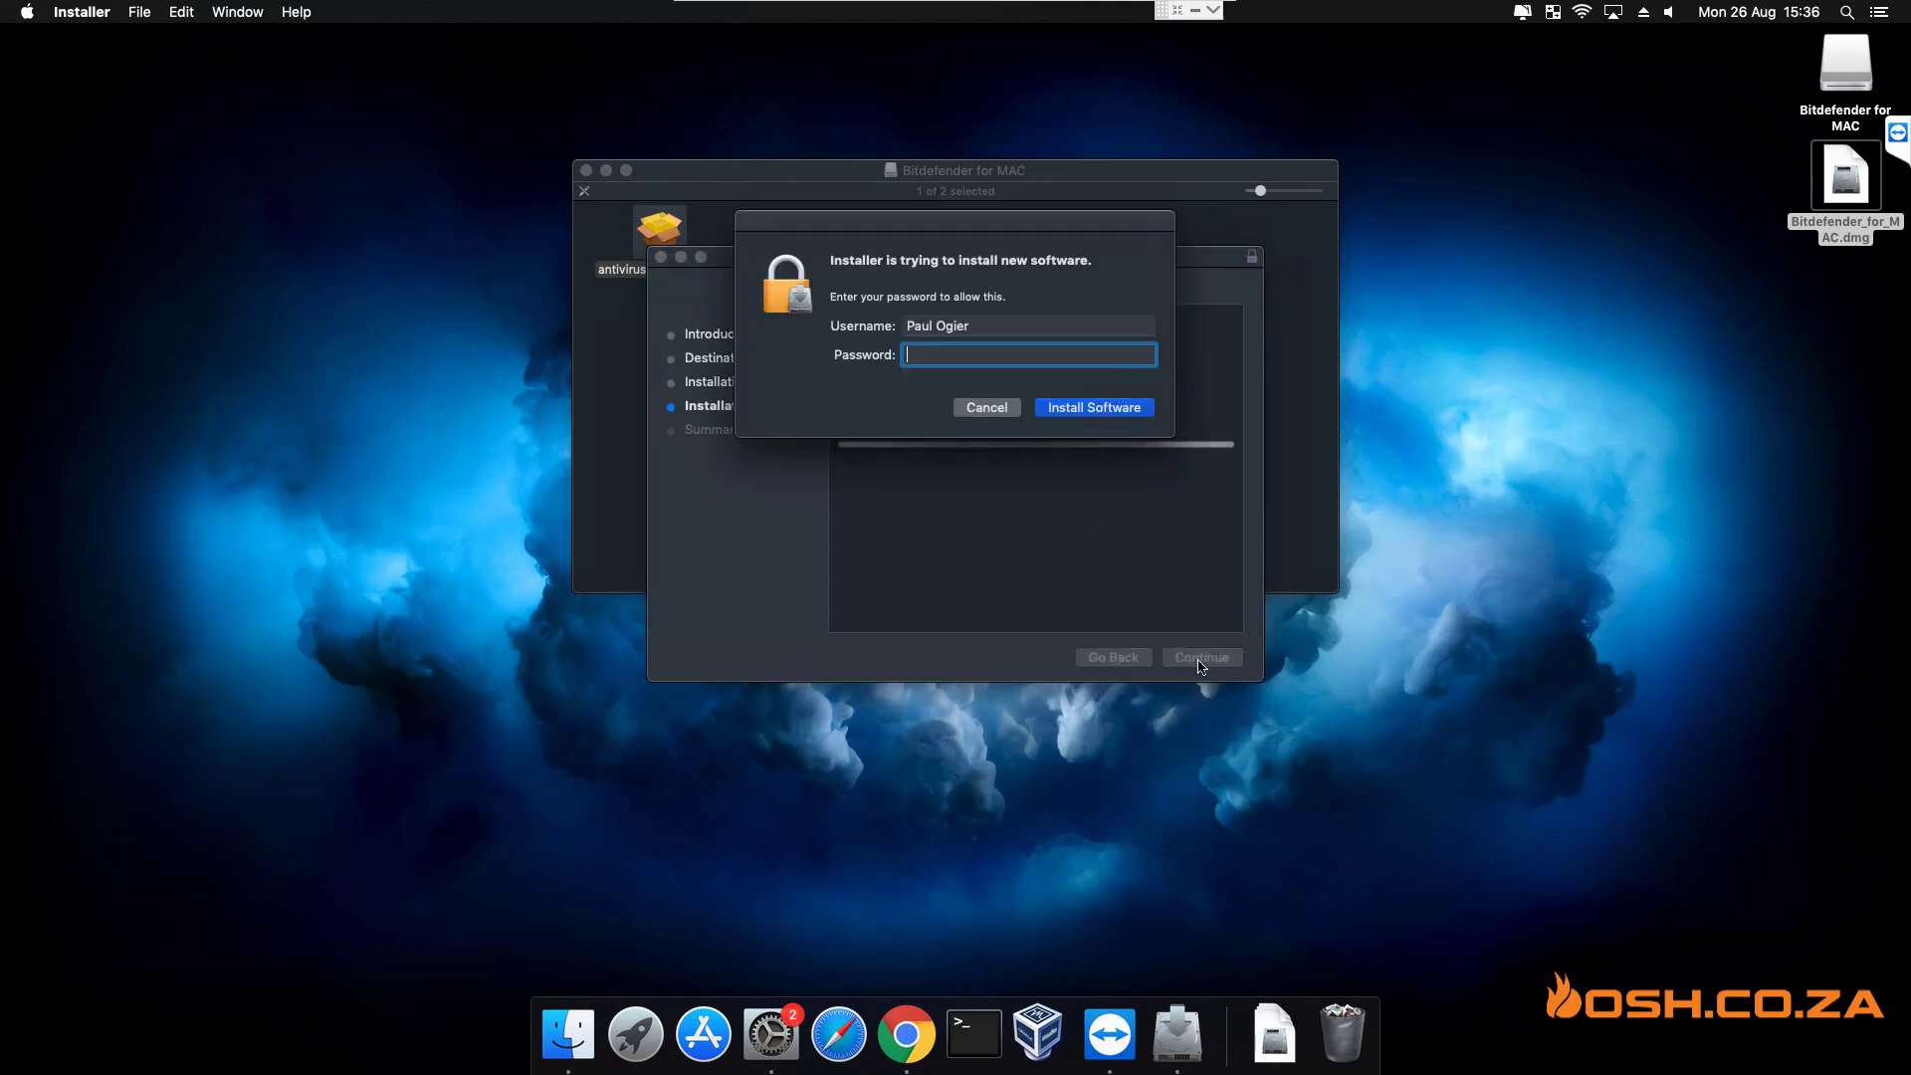
text(•••••)
key(Return)
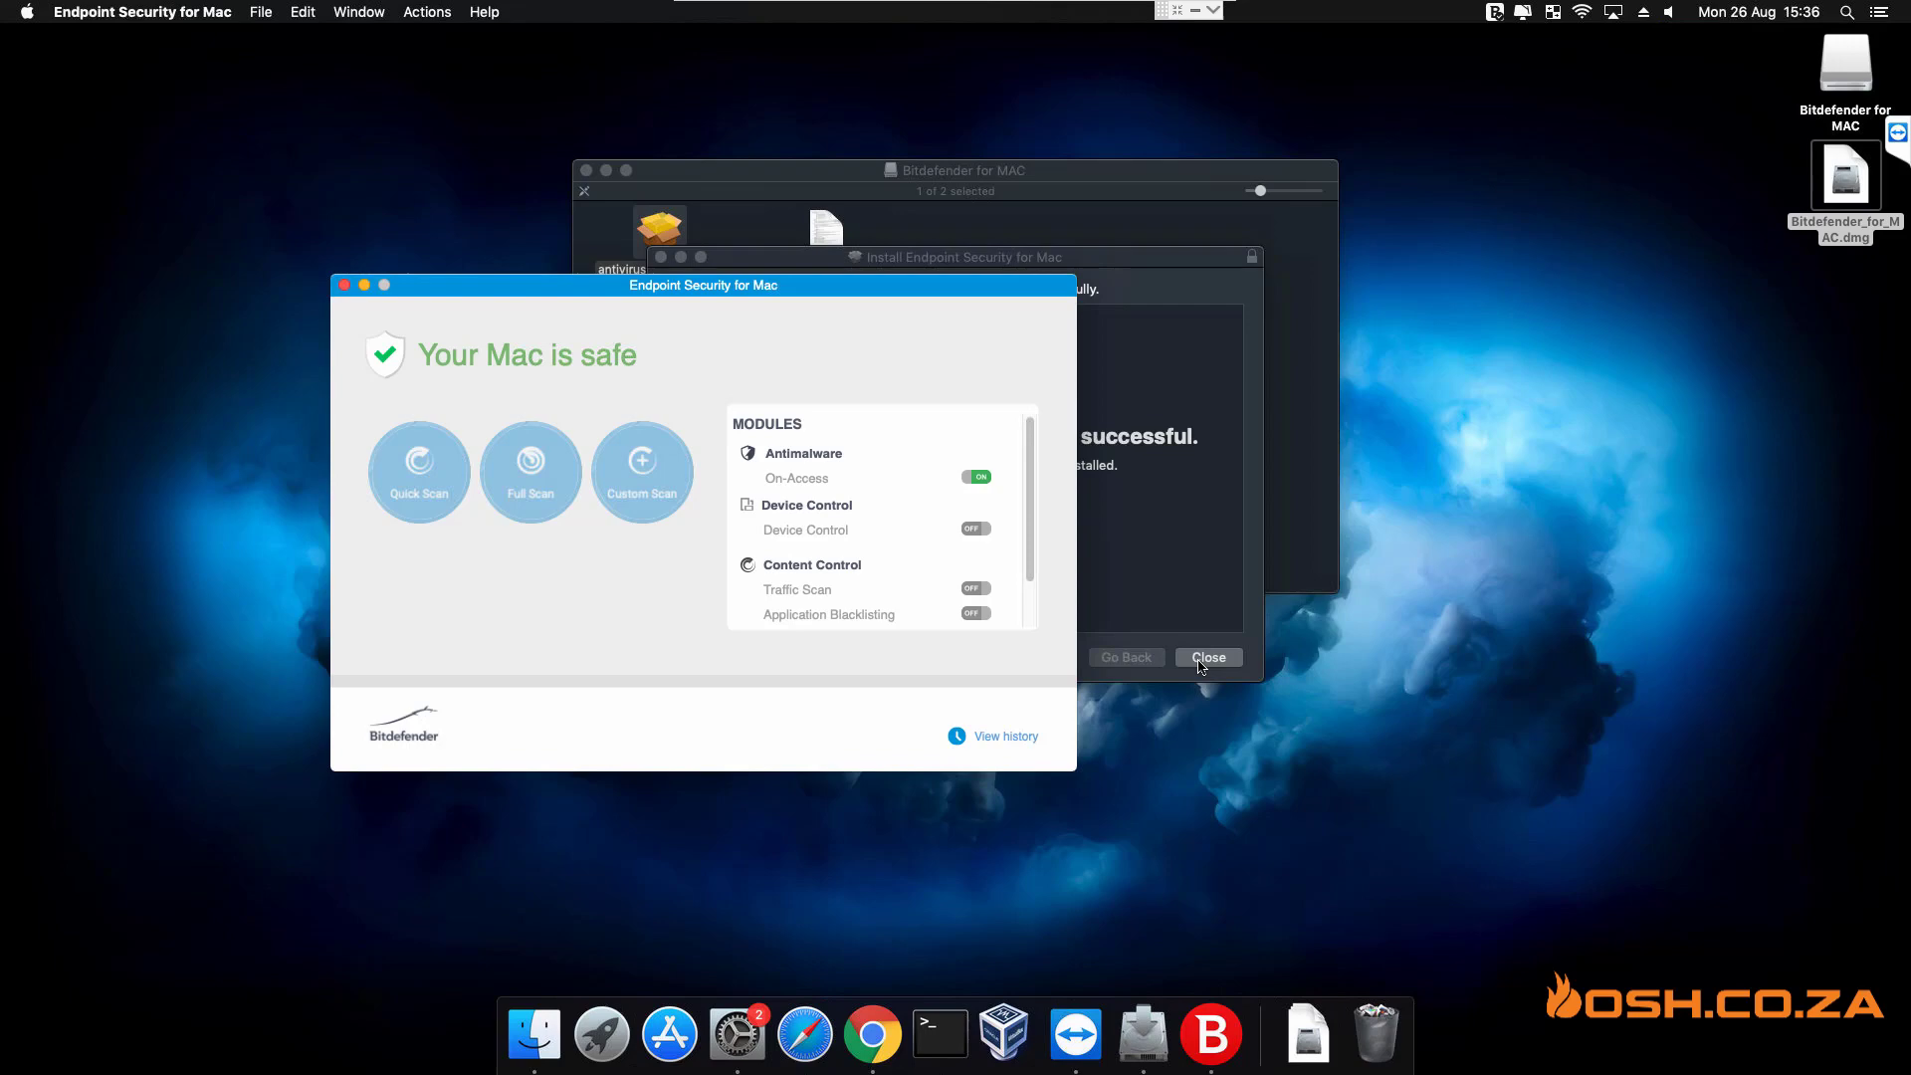
- Close the finished installer and the Bitdefender for MAC volume window
click(1200, 509)
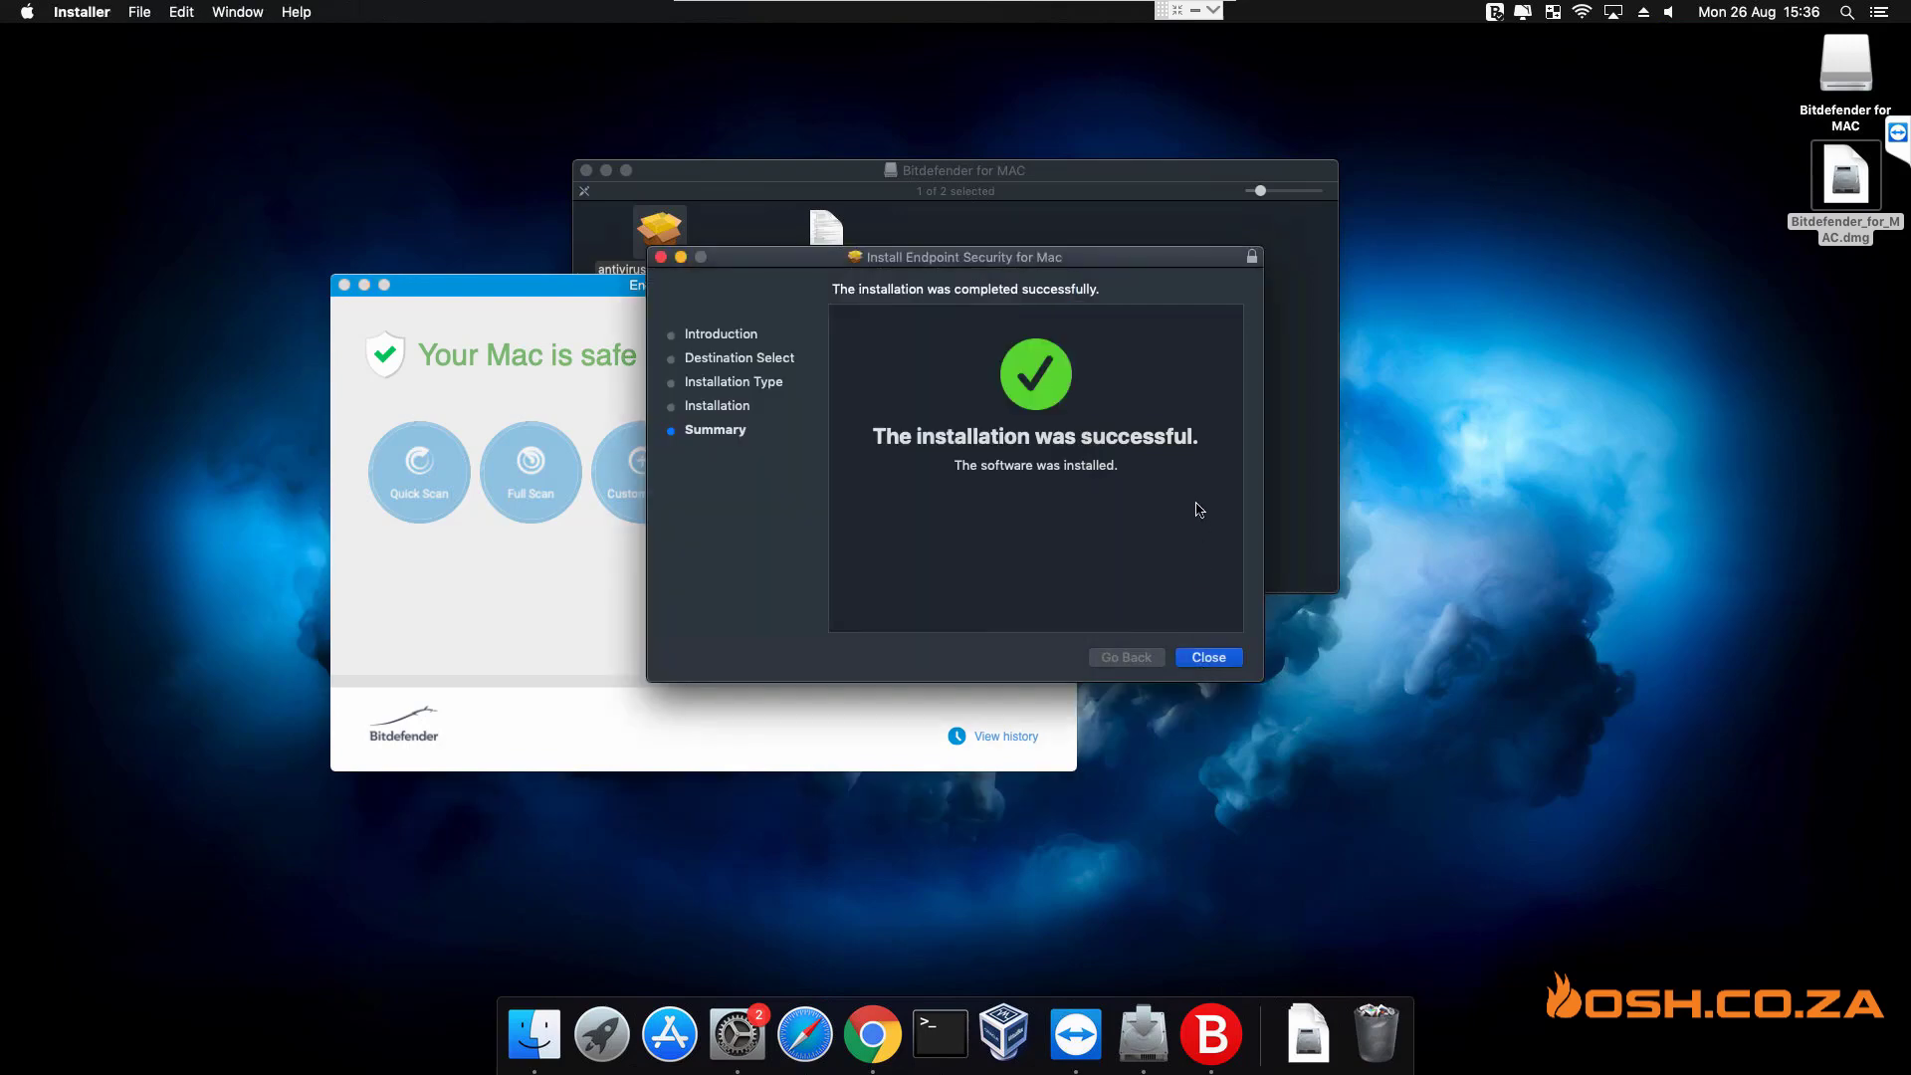
click(1224, 658)
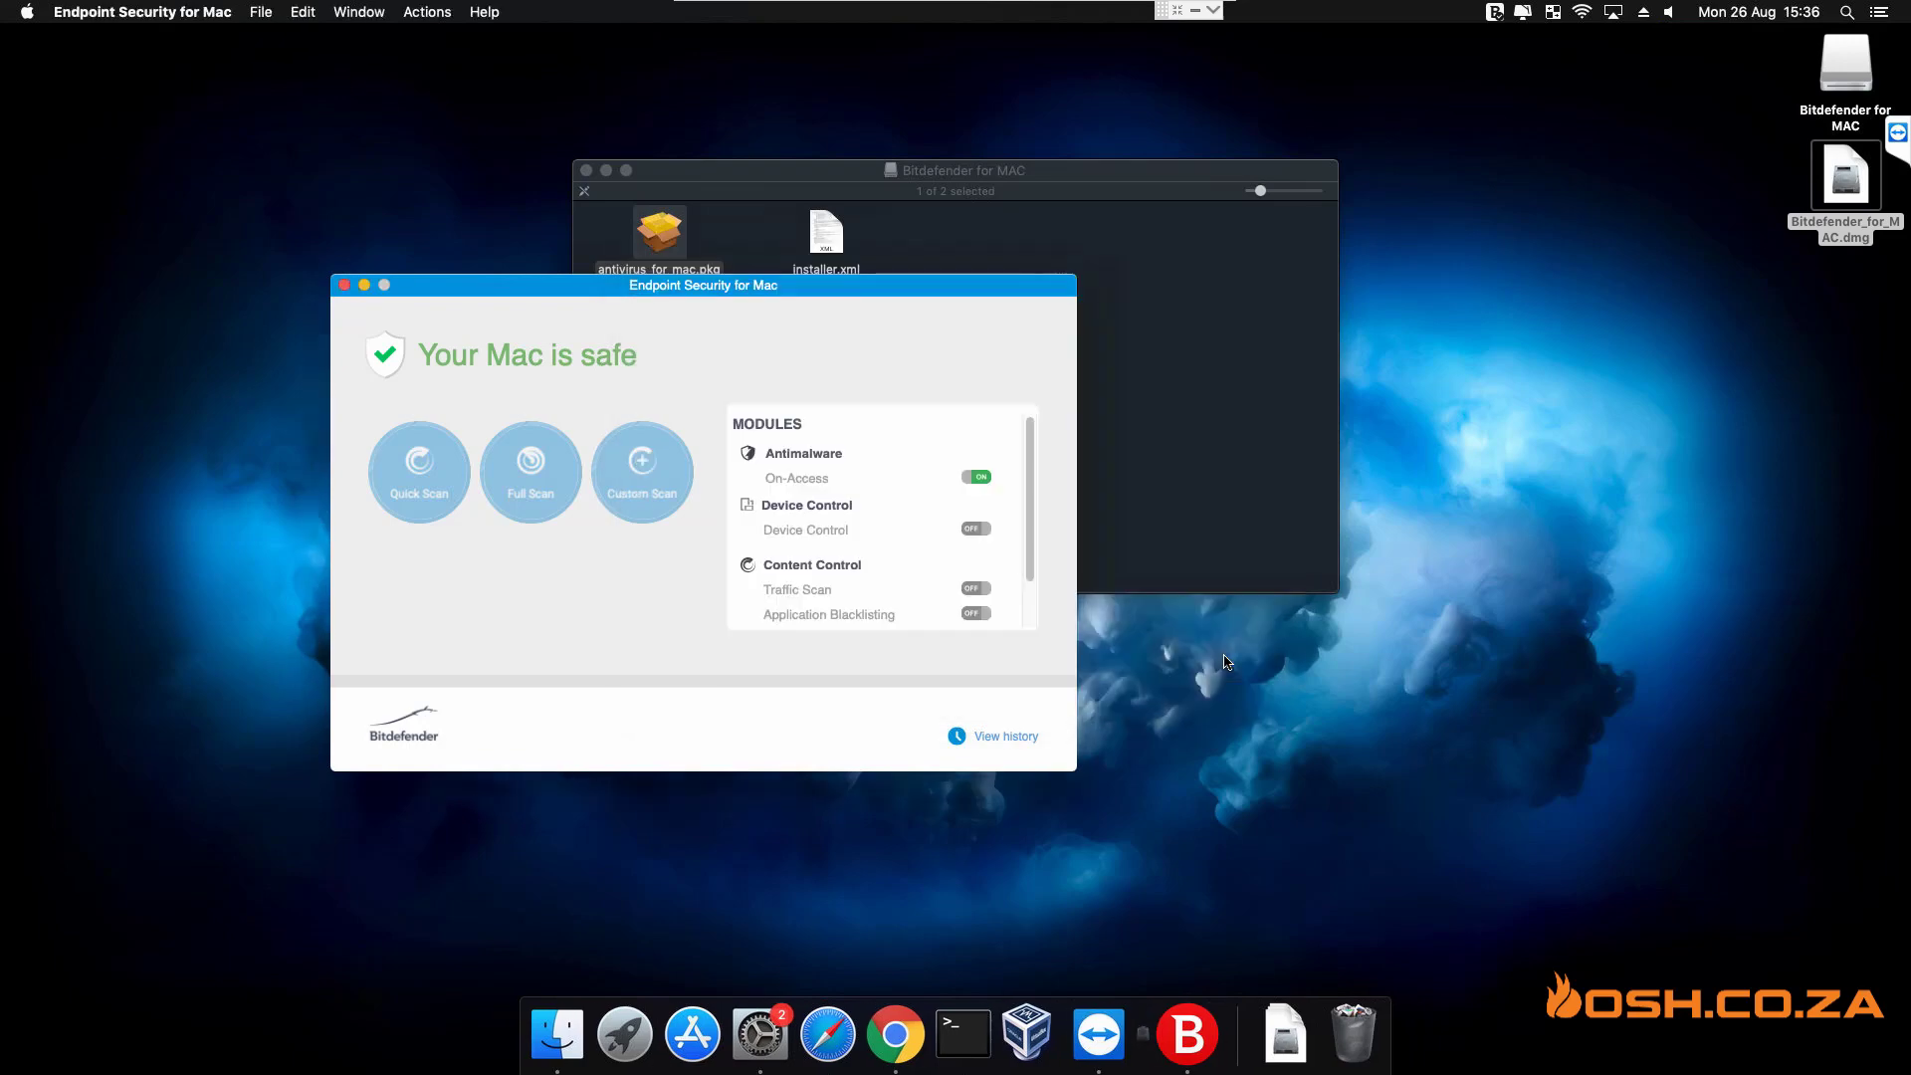
click(587, 171)
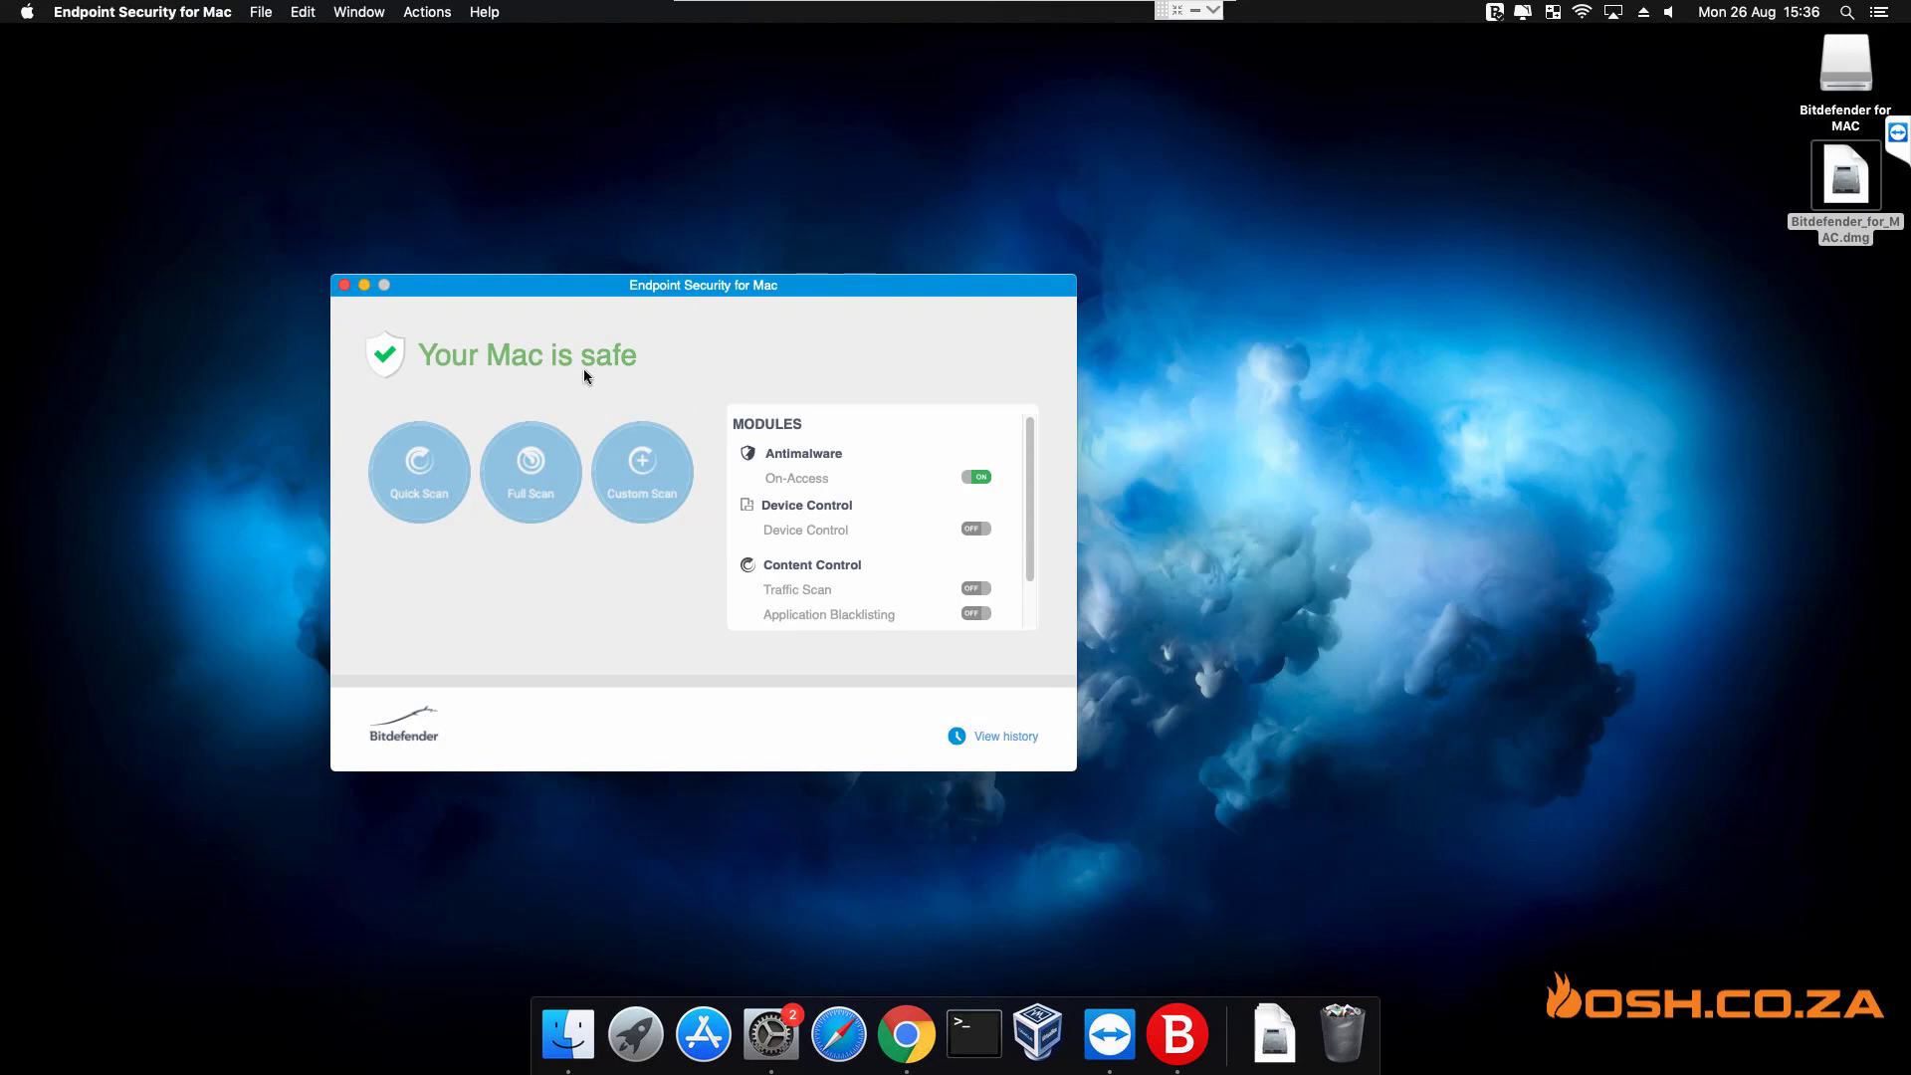
- Refresh the GravityZone network list and select the new Mac mini and the Ubuntu machine
click(1194, 14)
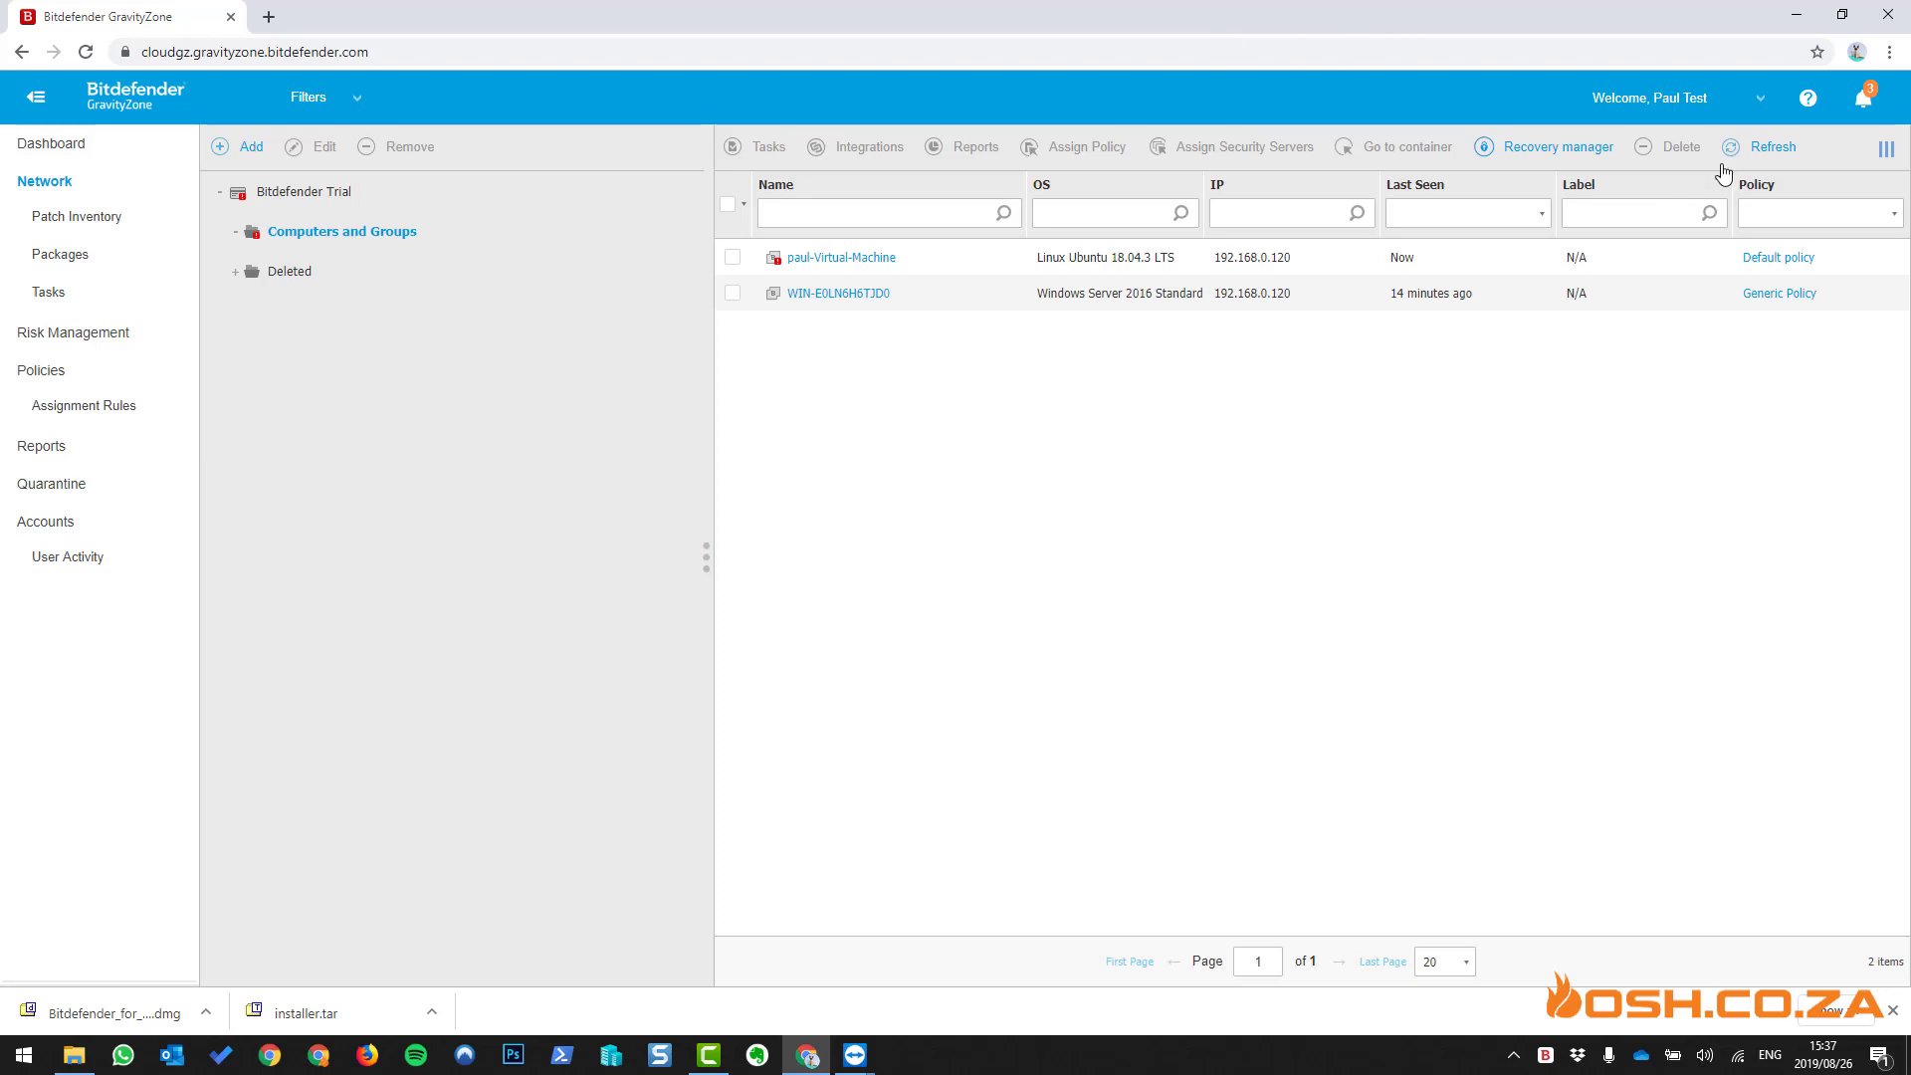
click(1759, 168)
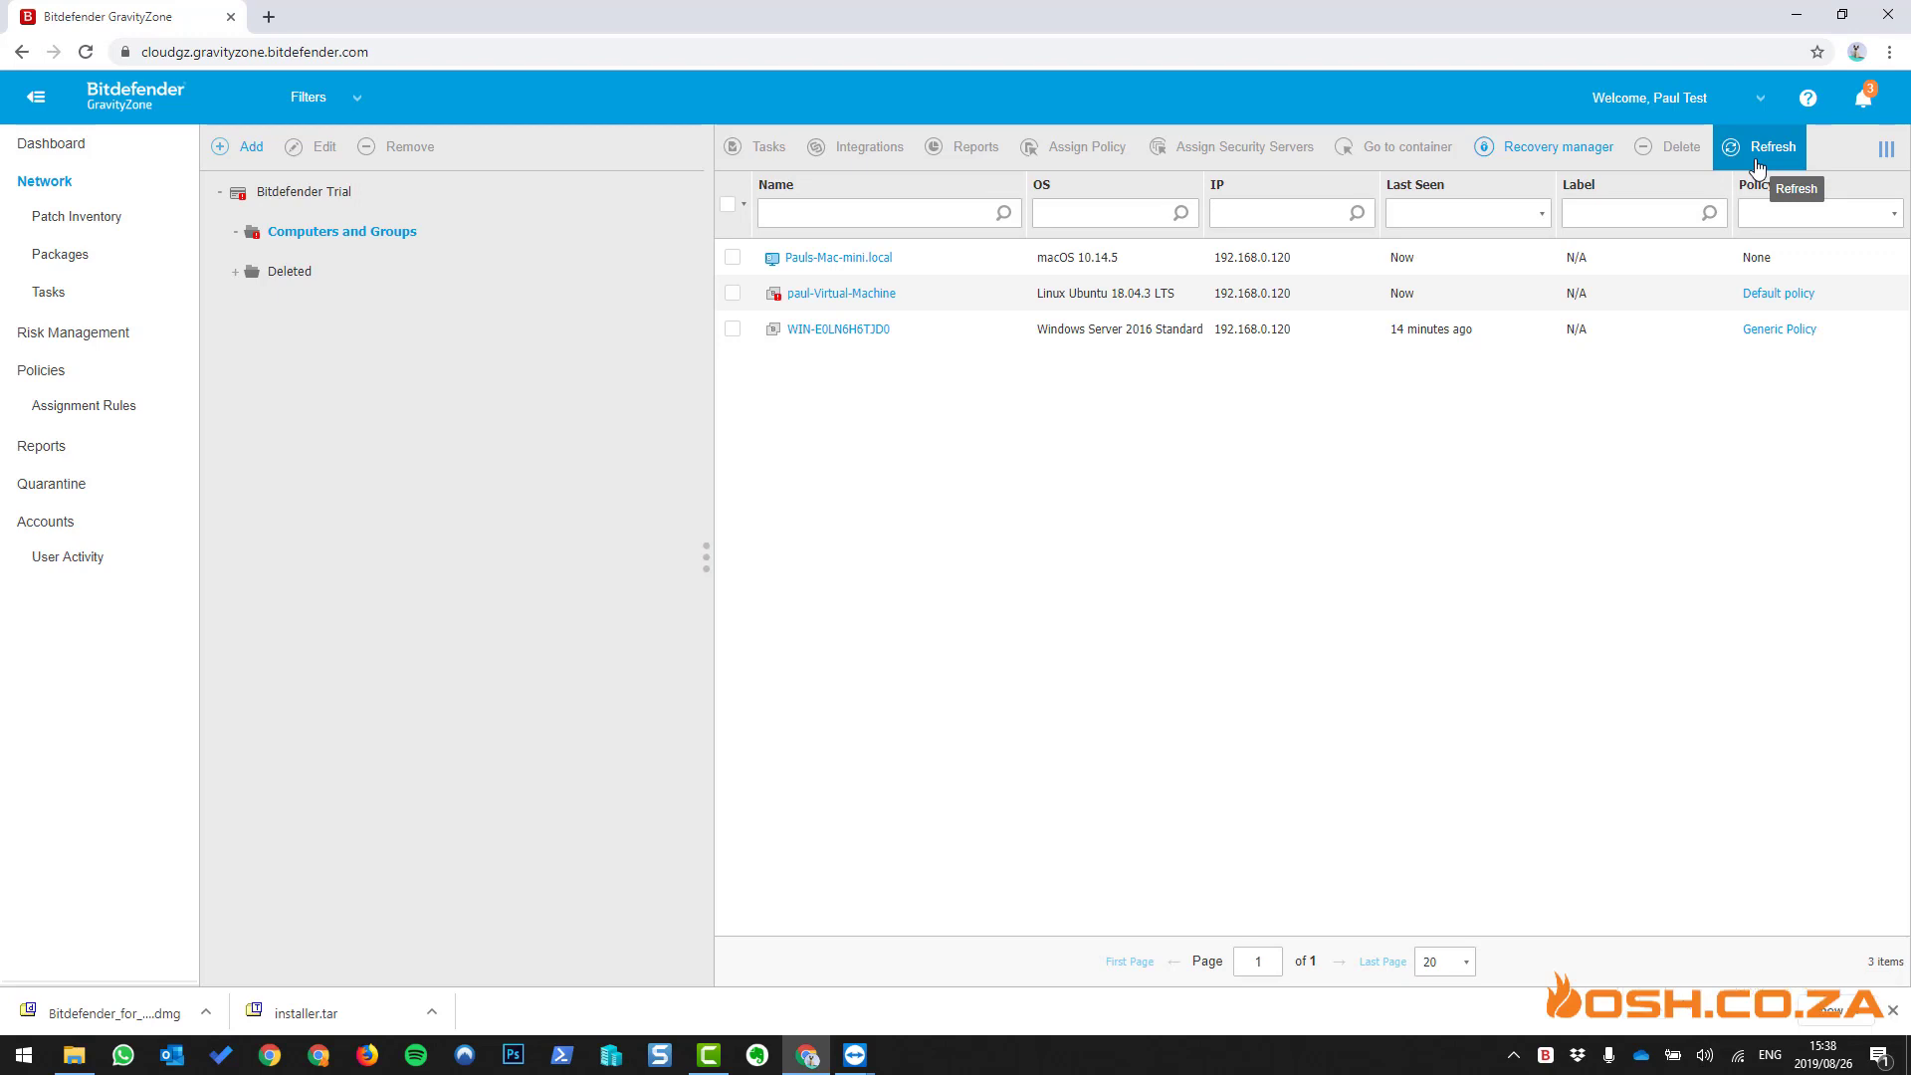
click(733, 258)
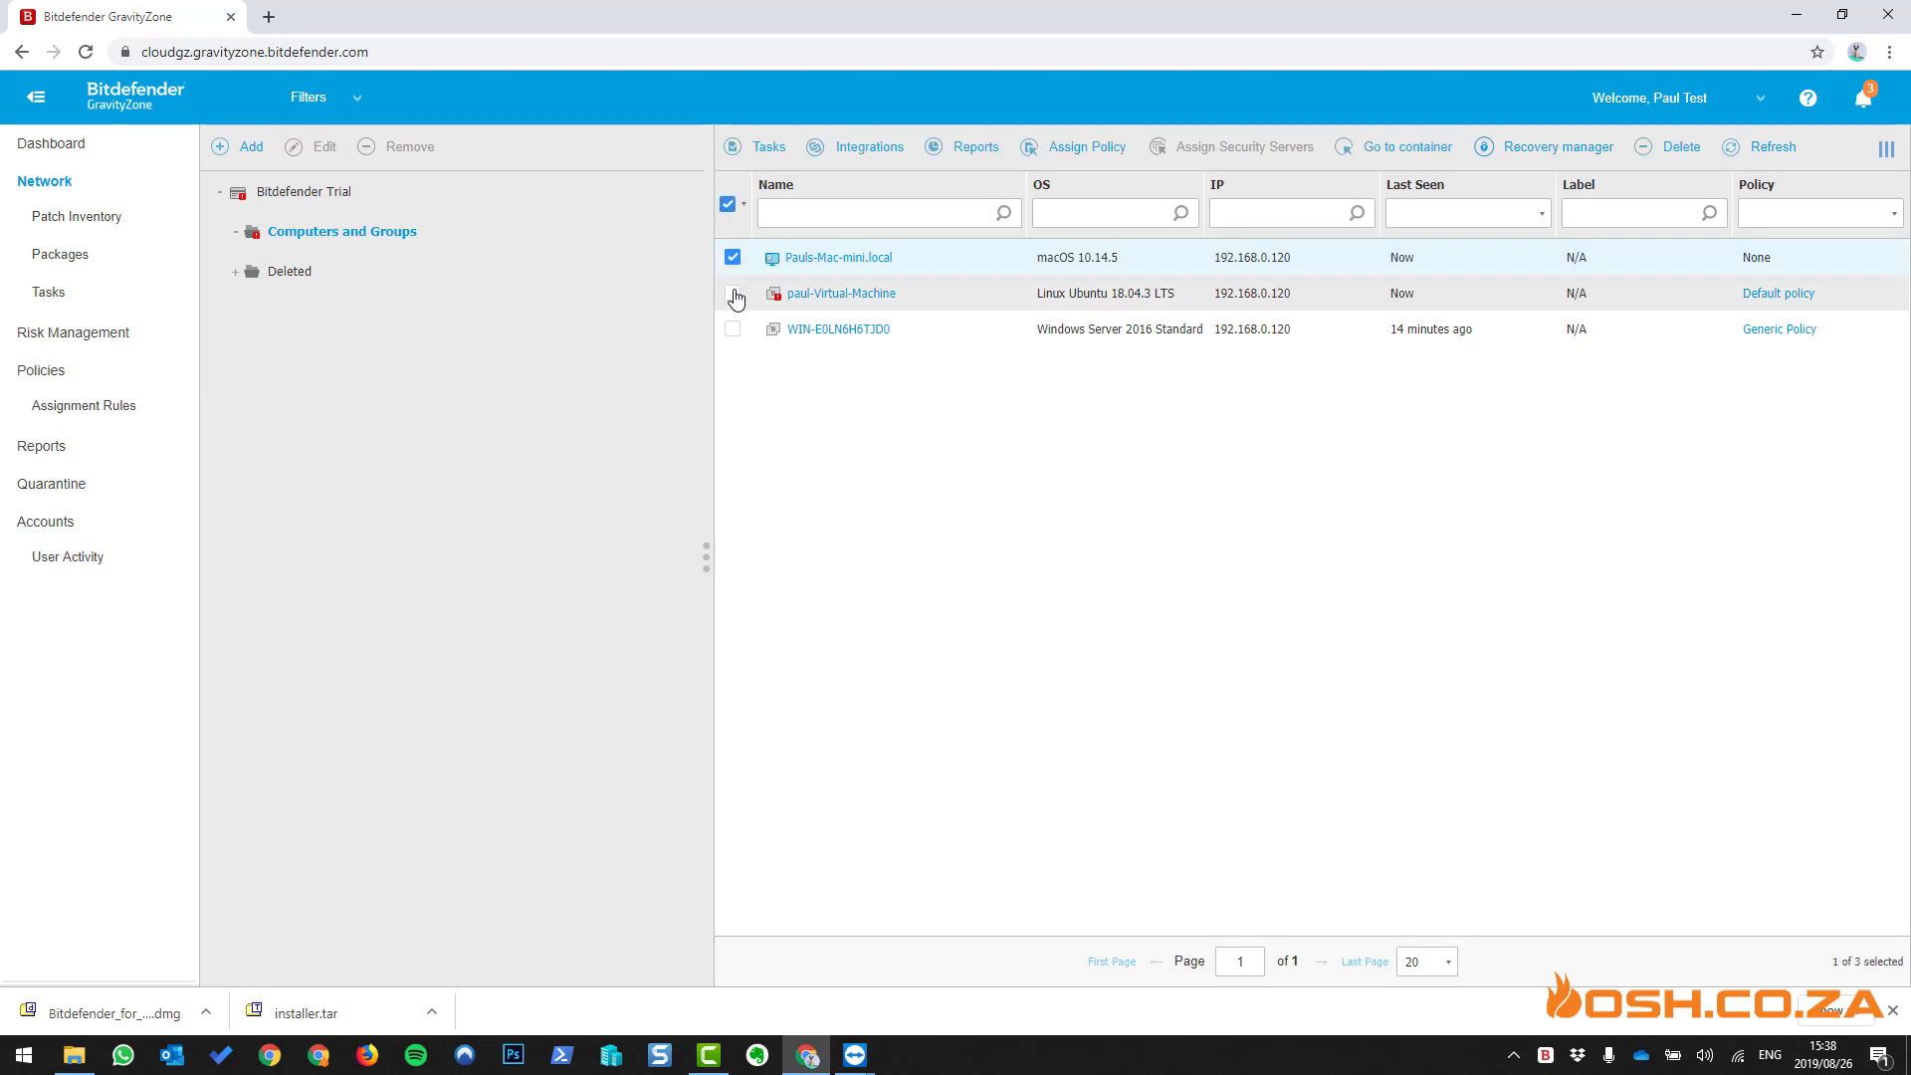
click(733, 294)
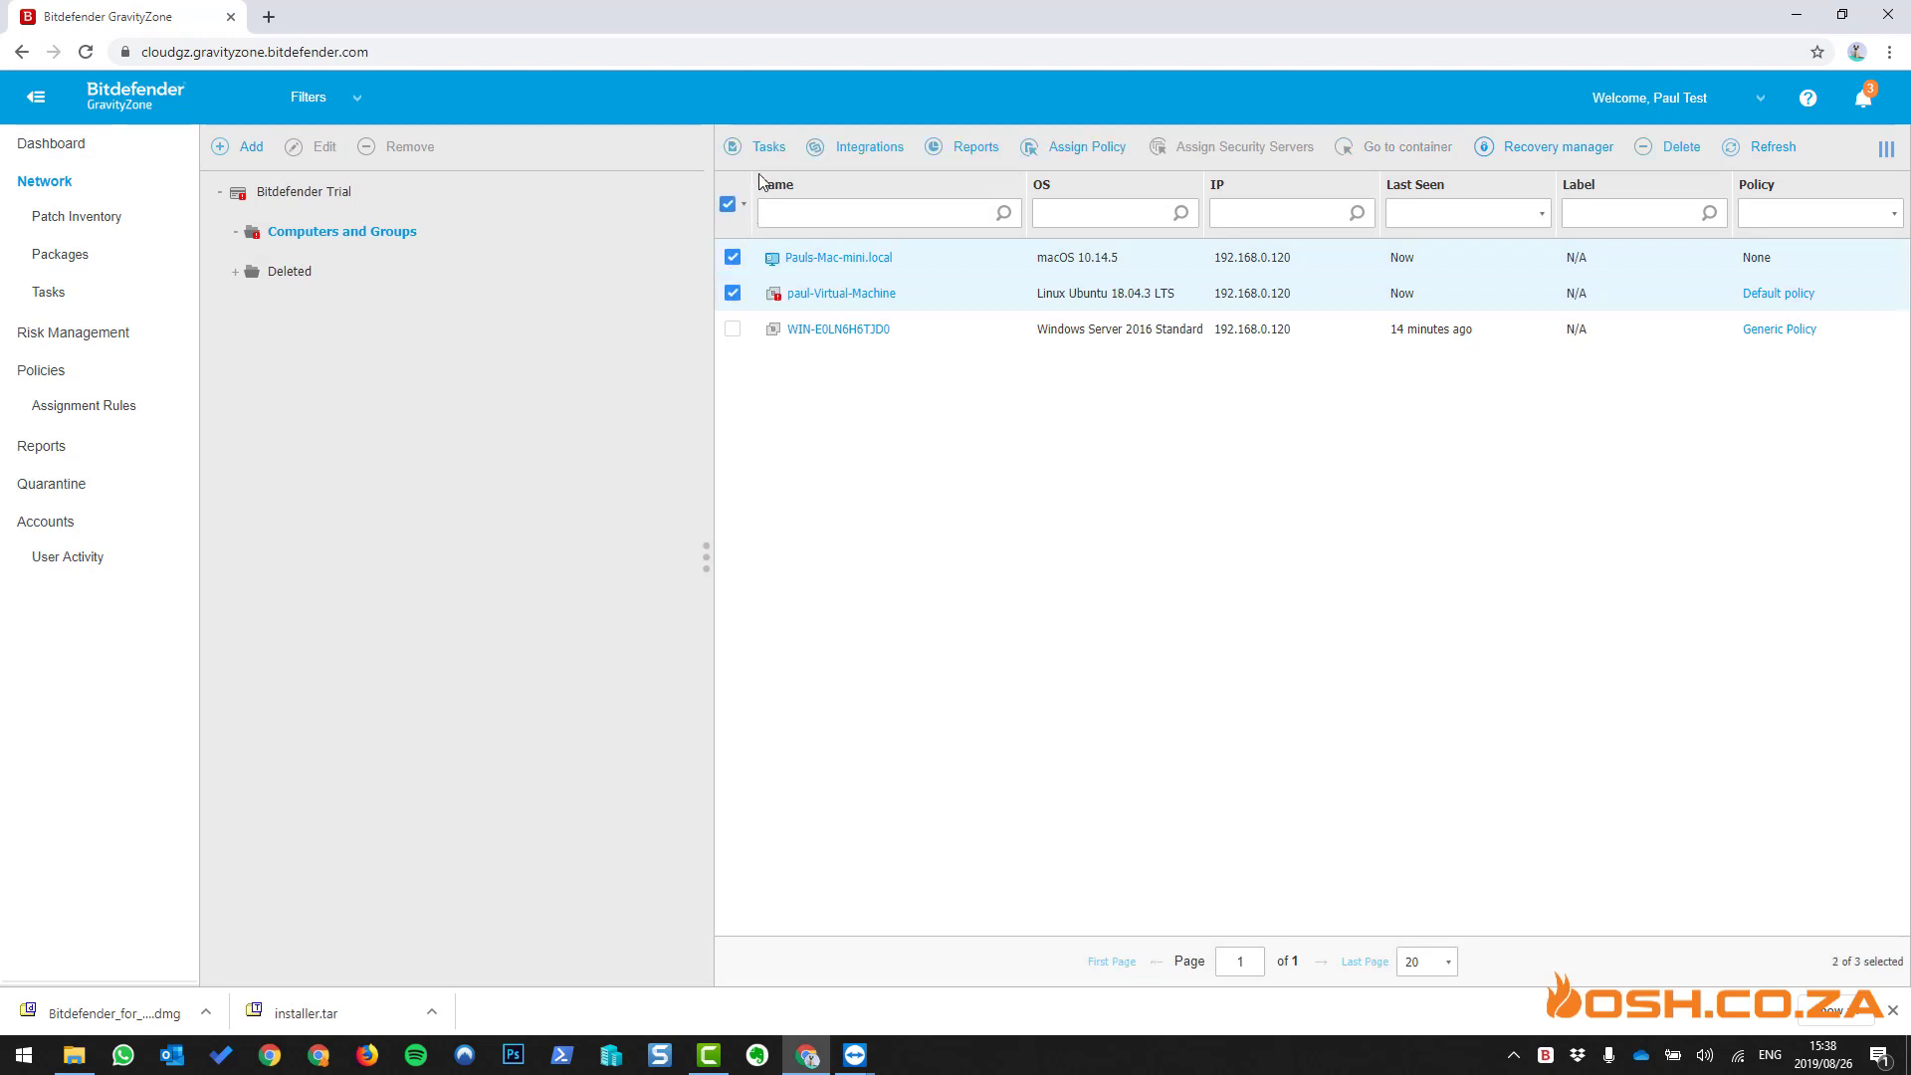
- Assign Generic Policy to the selected machines, then refresh the network list
click(1057, 165)
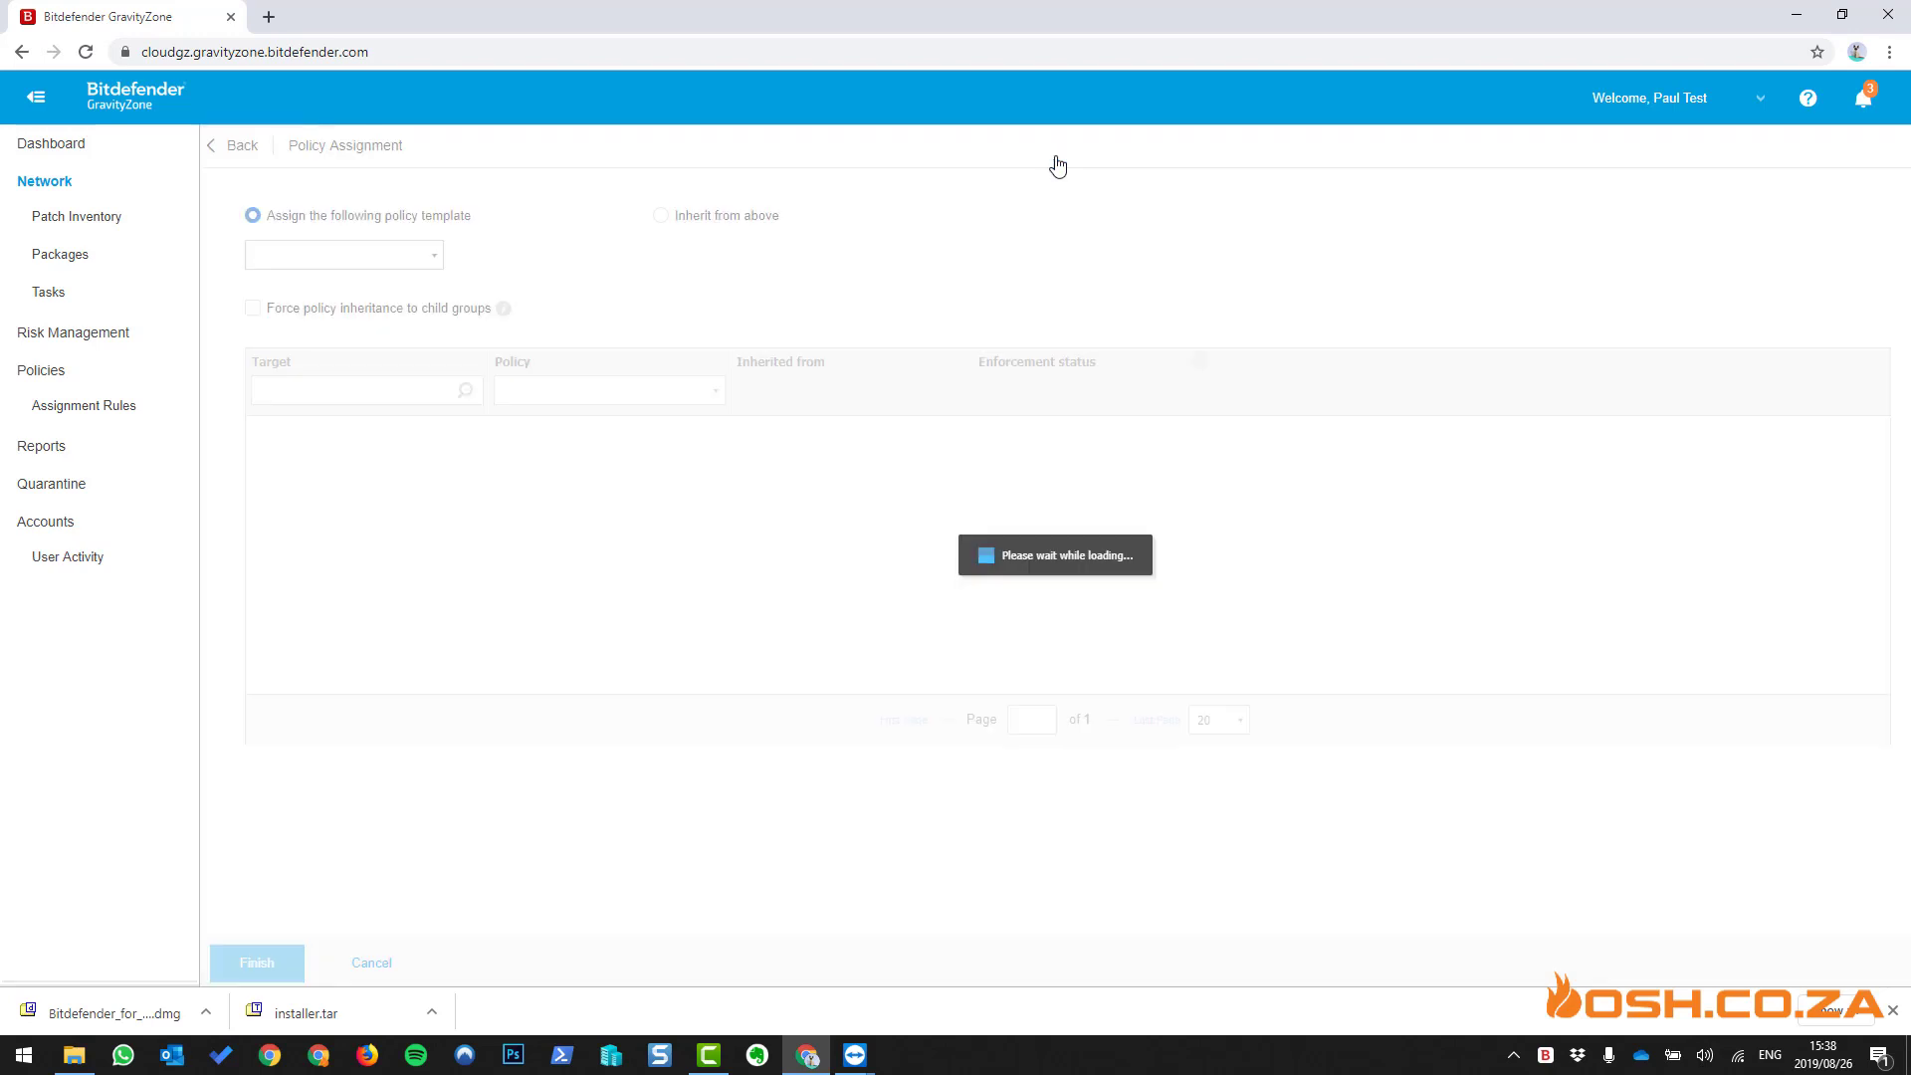
click(426, 256)
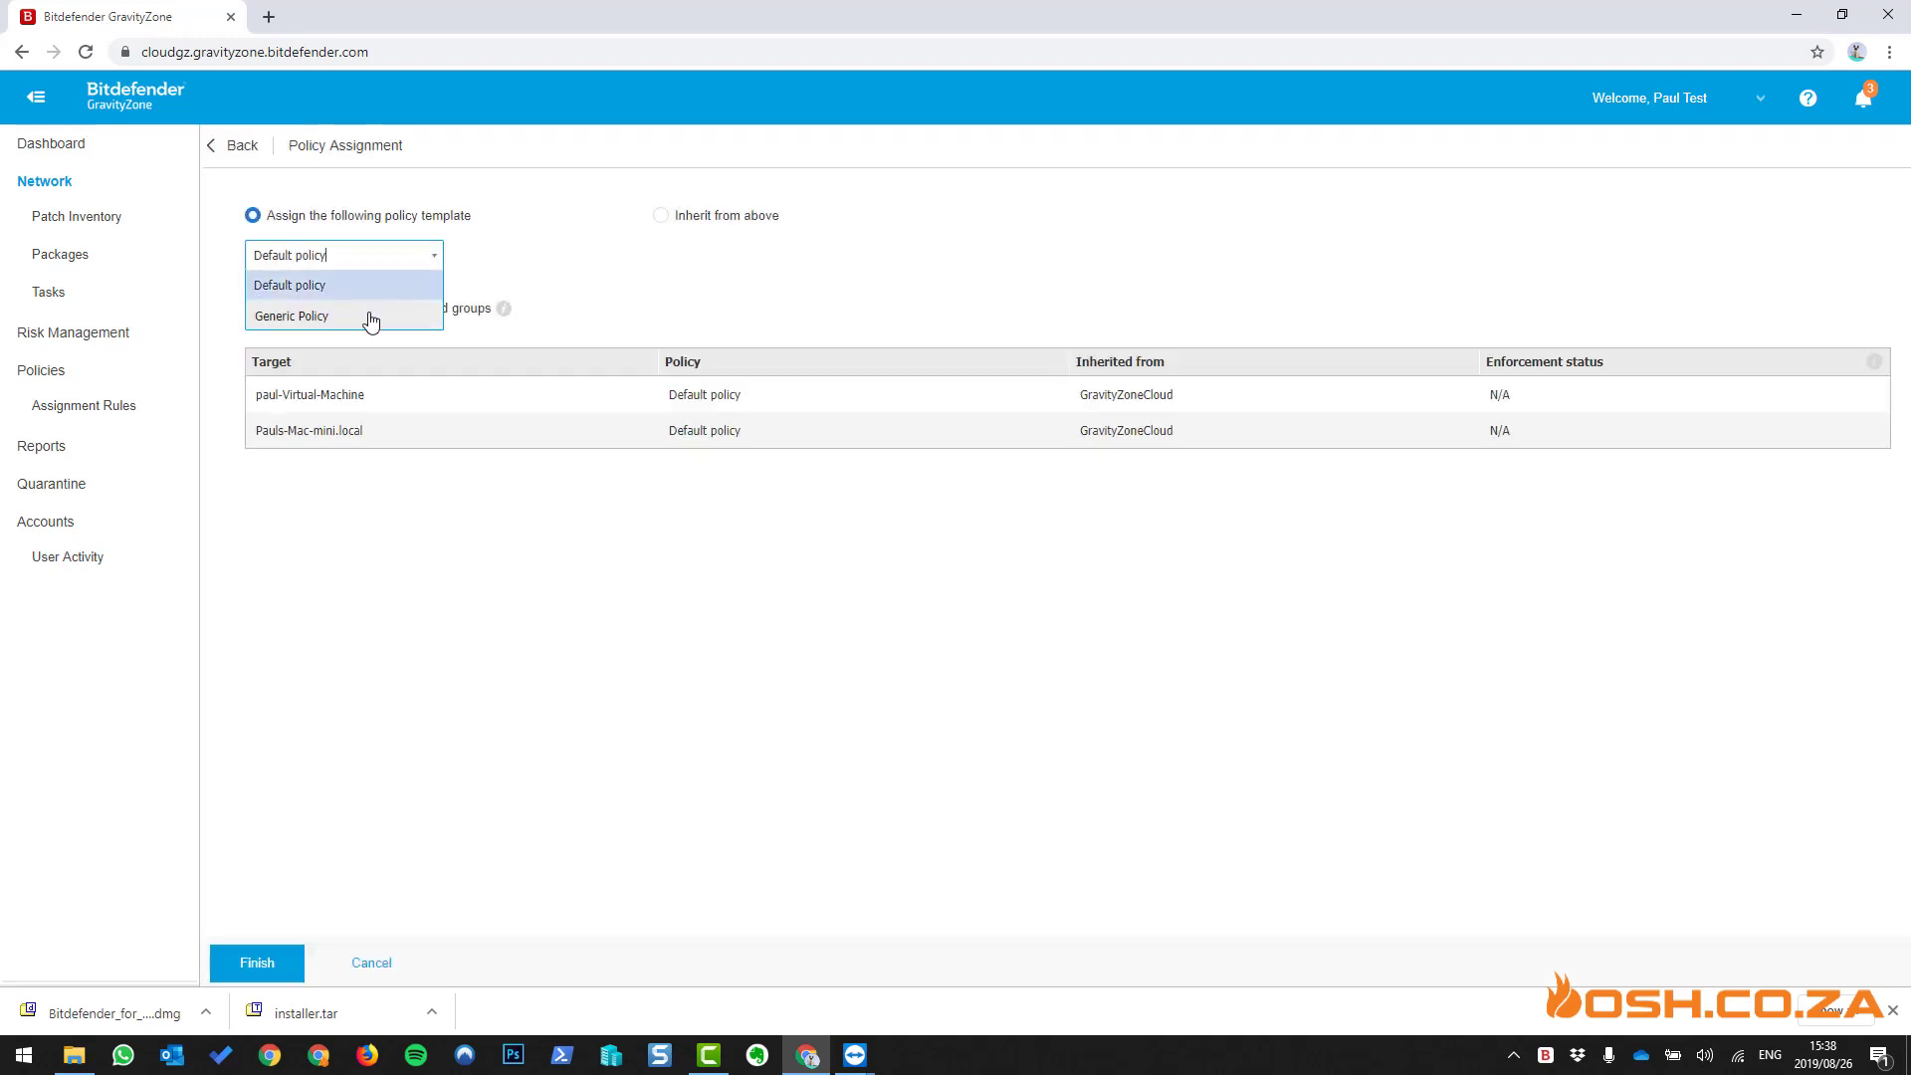
click(371, 314)
click(274, 964)
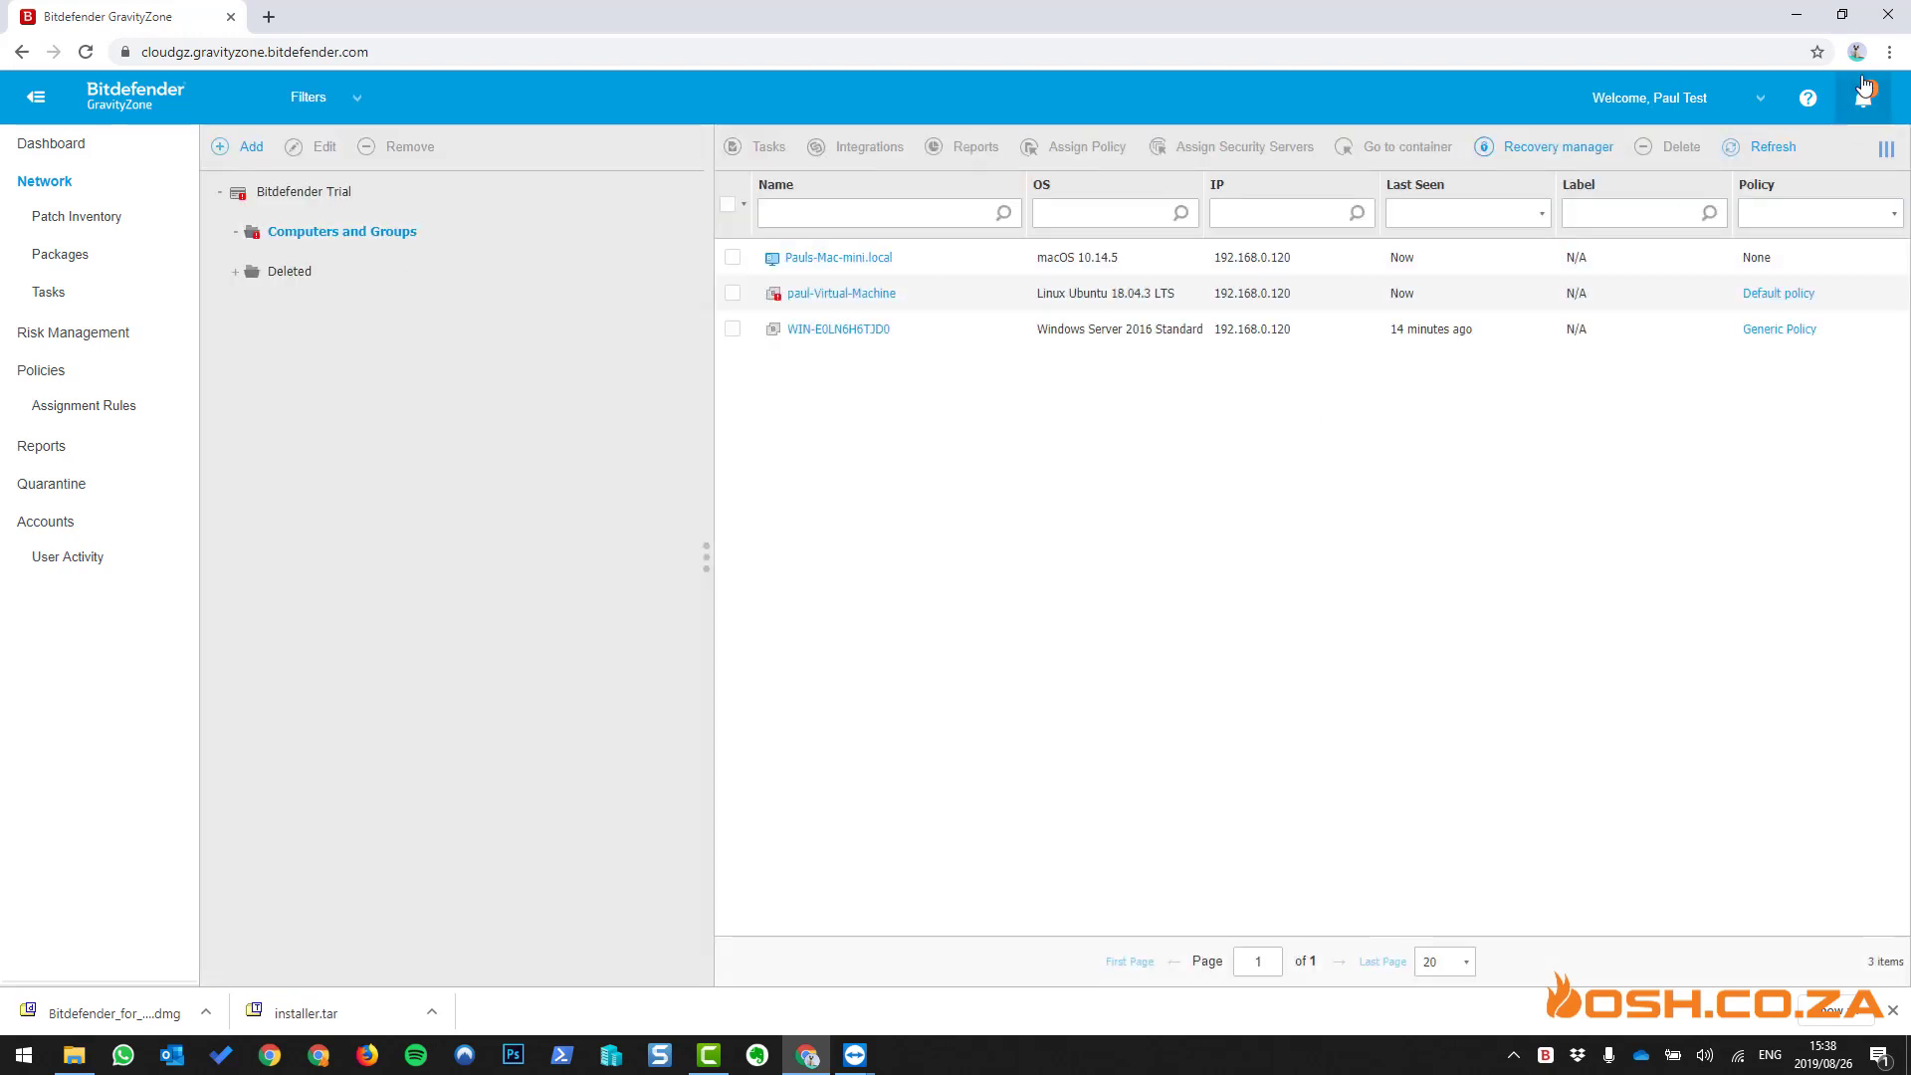
click(1772, 150)
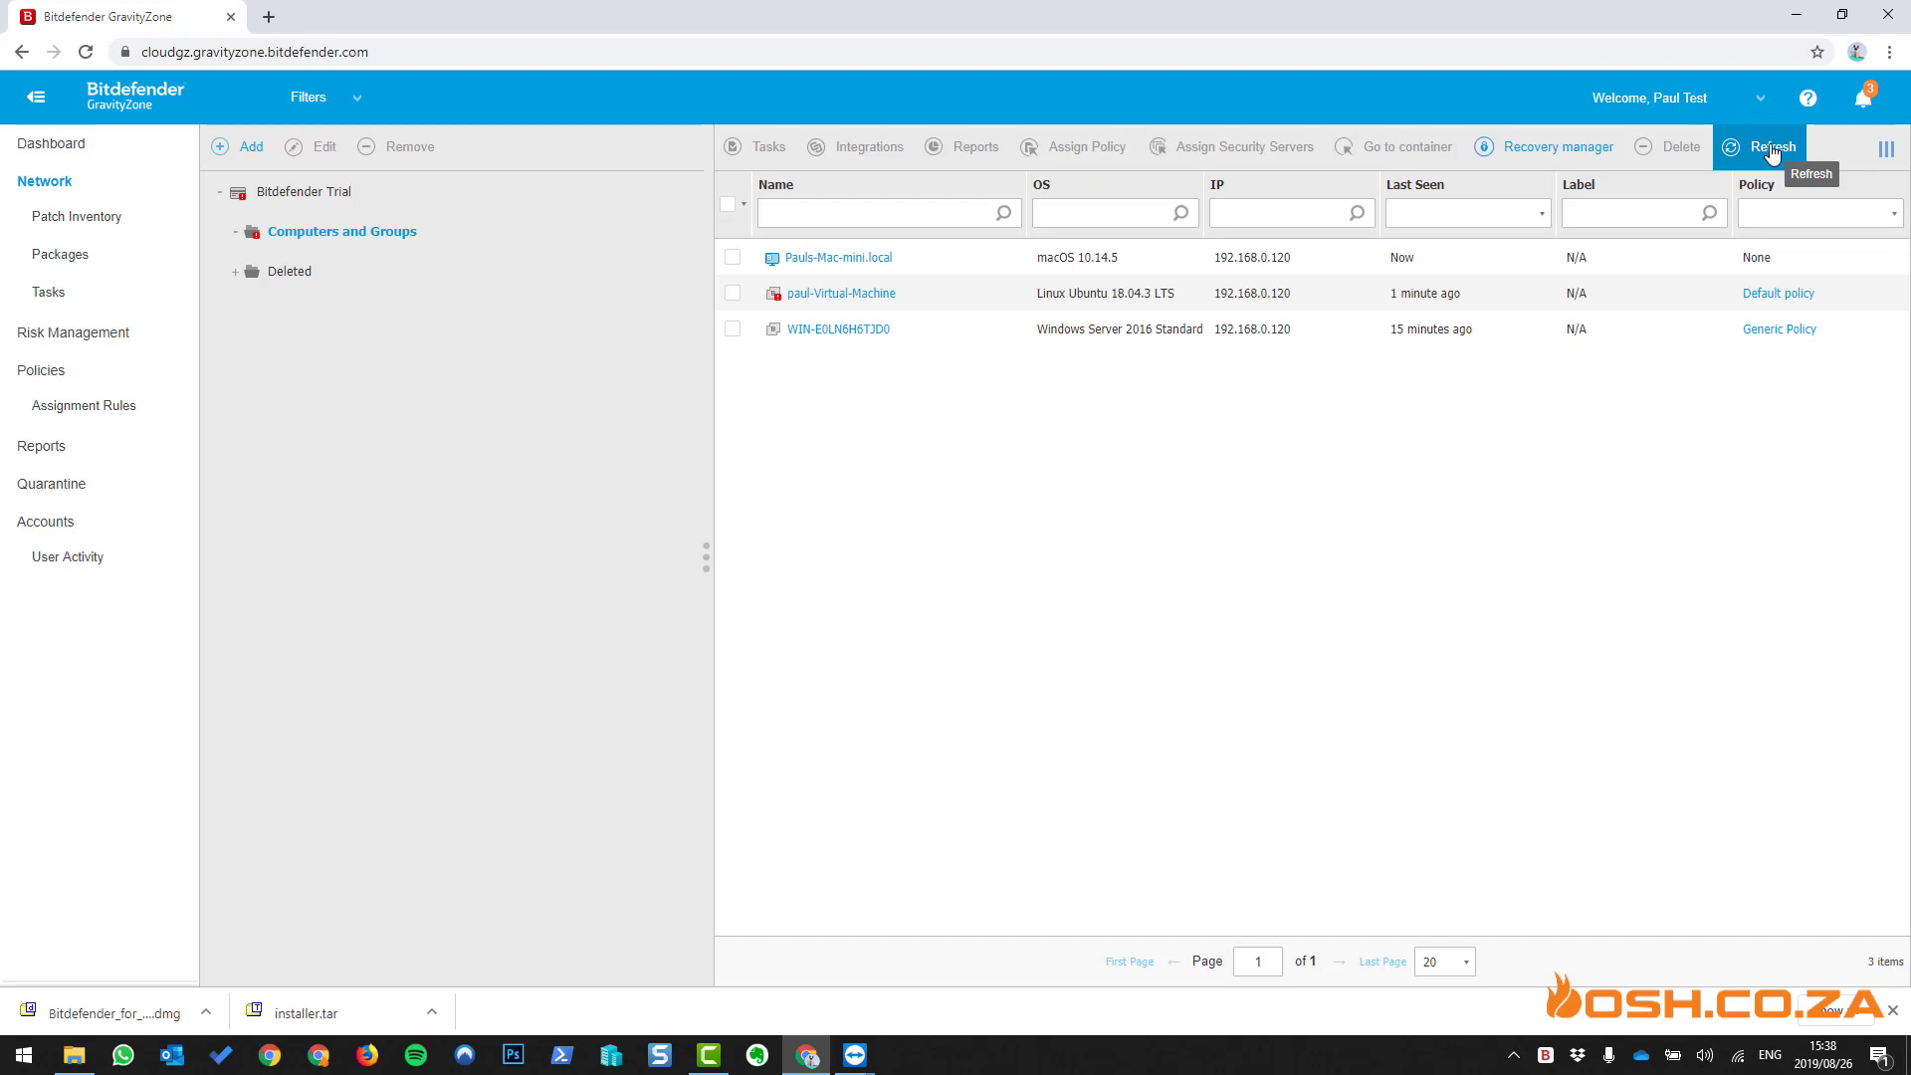